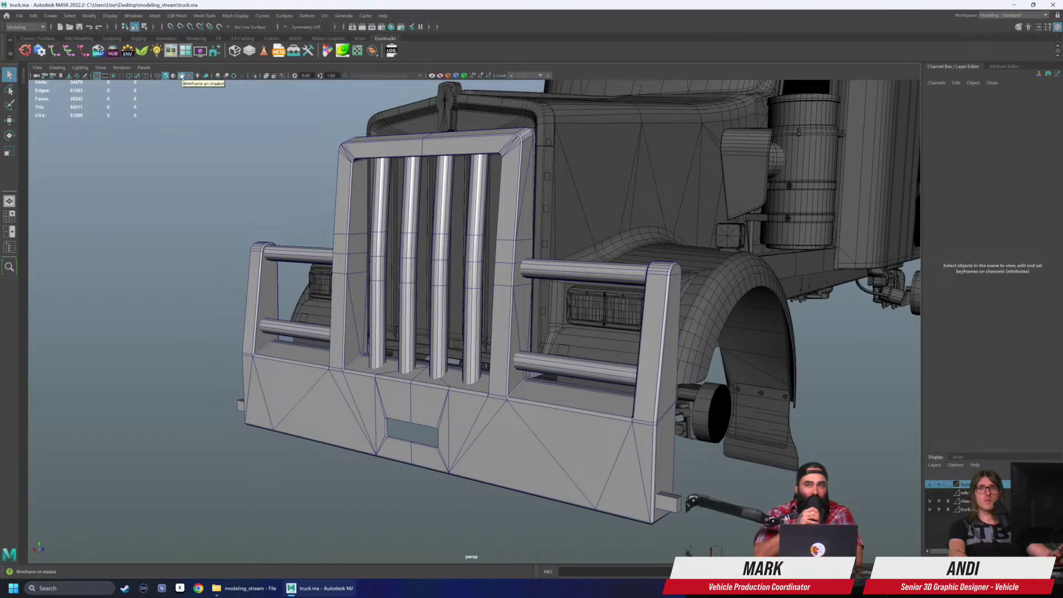
Step: Inspect the front bull bar with the wireframe overlay switched off and on again
left_click(181, 76)
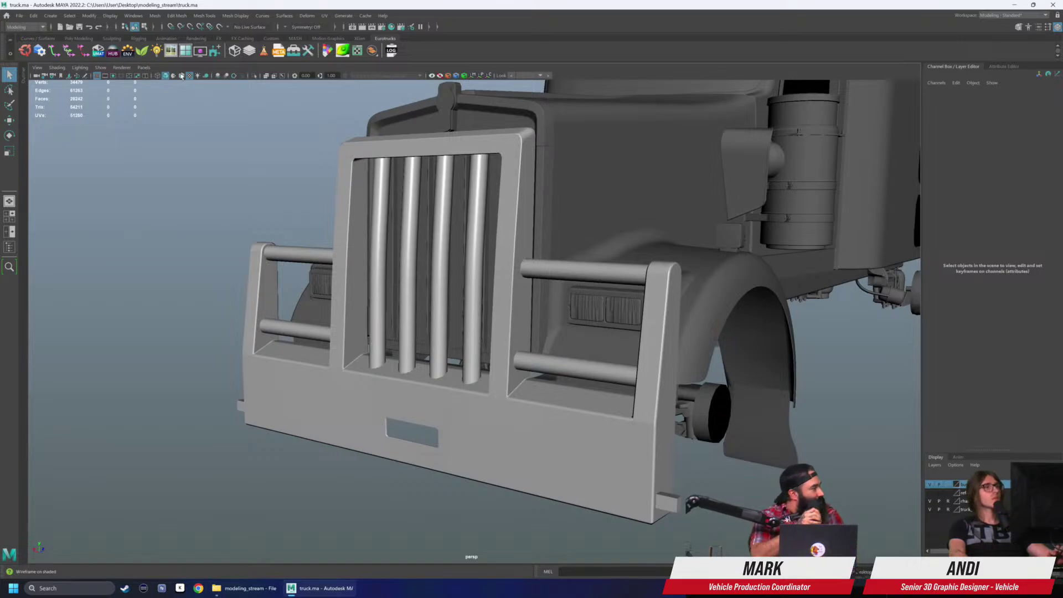
left_click(181, 76)
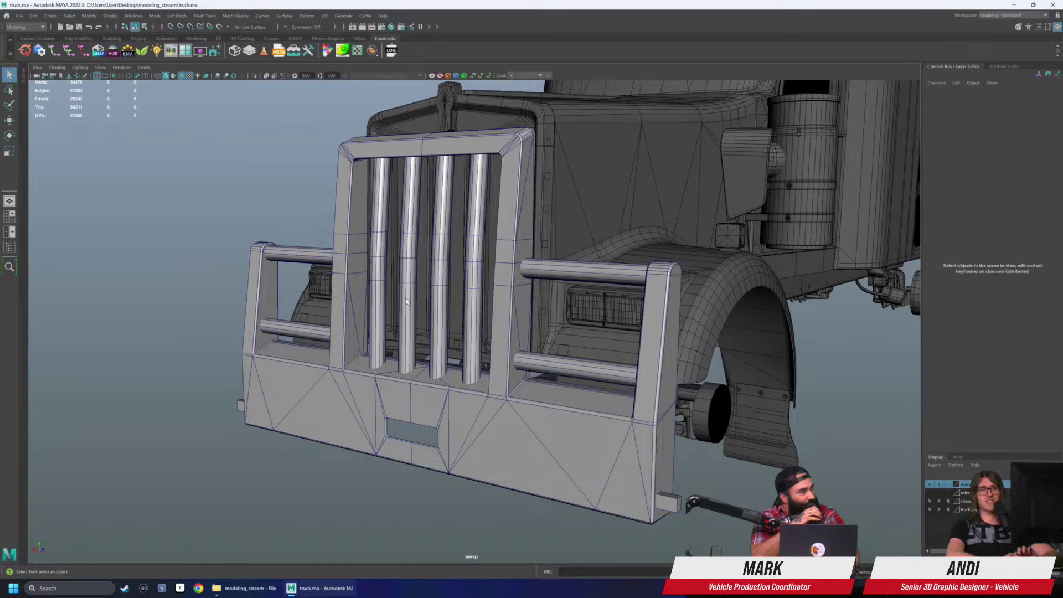
scroll(406, 297, "down", 2)
left_click_drag(429, 230, 509, 207, "alt")
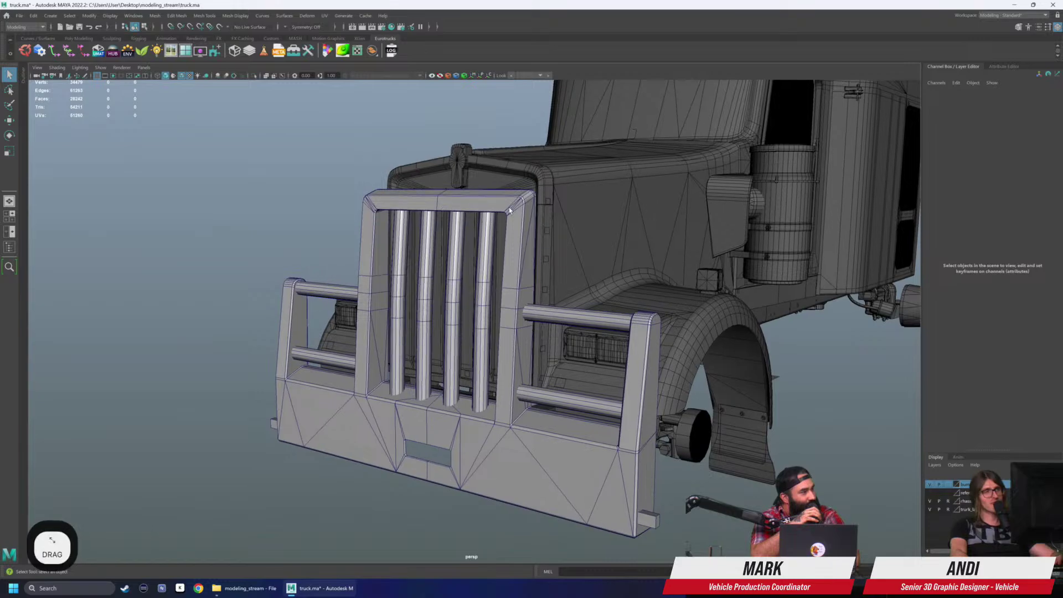
left_click_drag(418, 192, 602, 242)
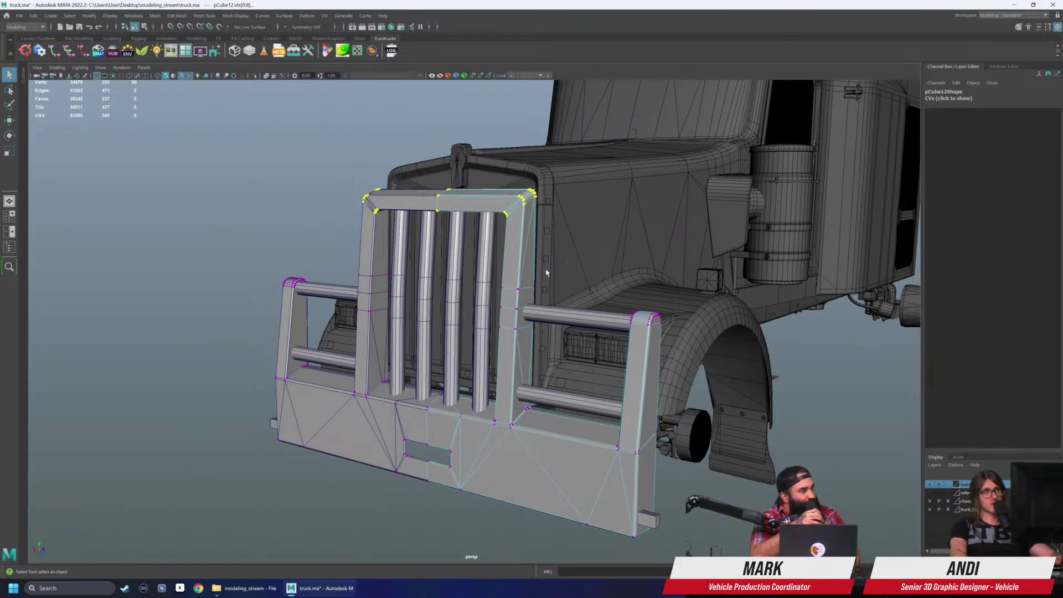
right_click_drag(533, 277, 588, 237)
scroll(355, 191, "down", 3)
left_click(235, 161)
Step: Raise all parts of the bull bar together by setting their Translate Y to 2
left_click_drag(232, 160, 627, 483)
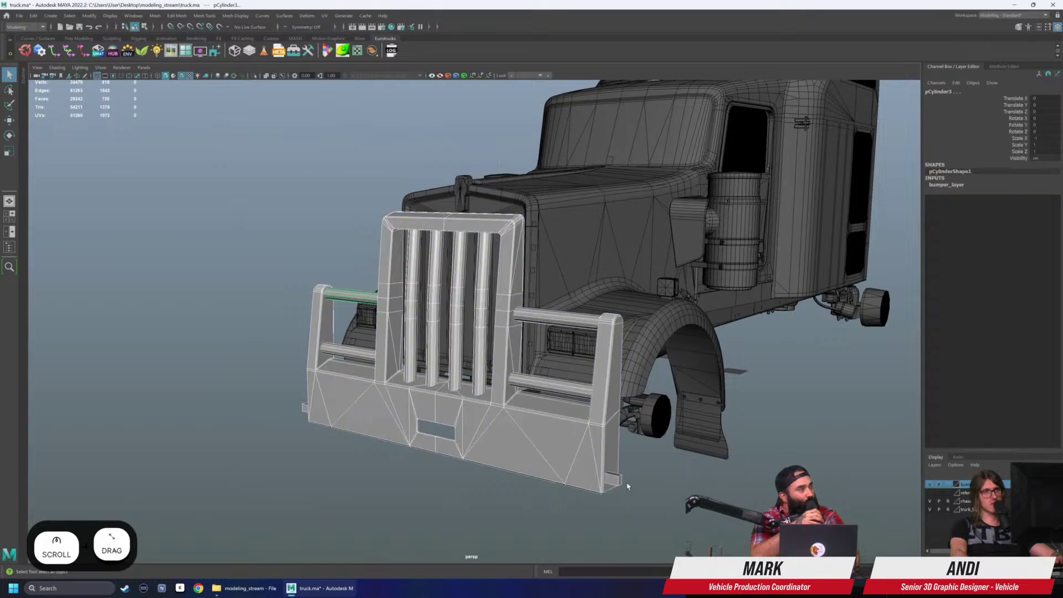
scroll(627, 486, "up", 2)
key("w")
left_click_drag(419, 293, 434, 265)
left_click(431, 267)
left_click(434, 256)
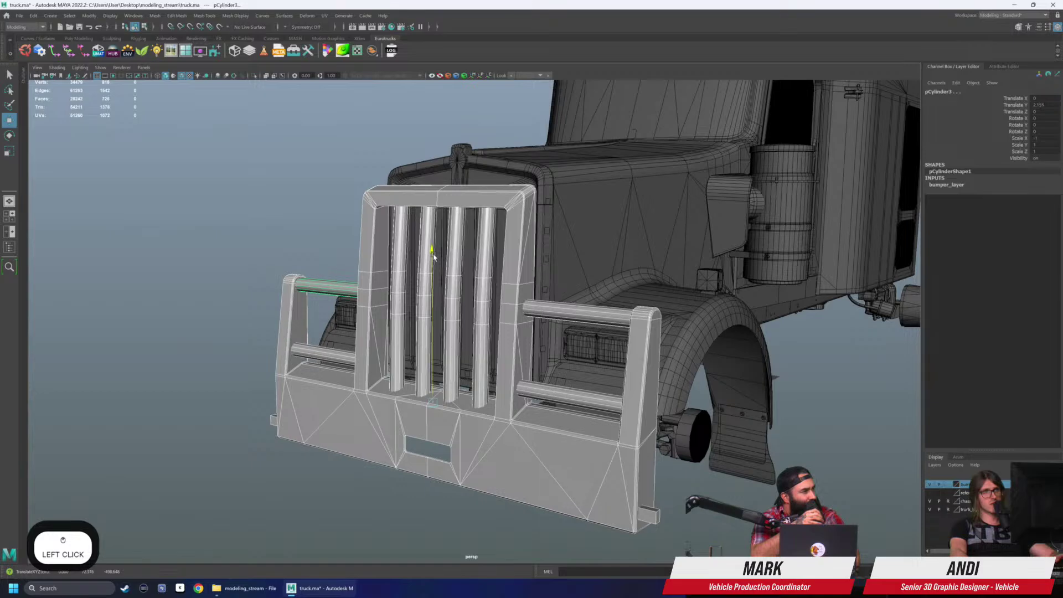
left_click(1049, 106)
type("2")
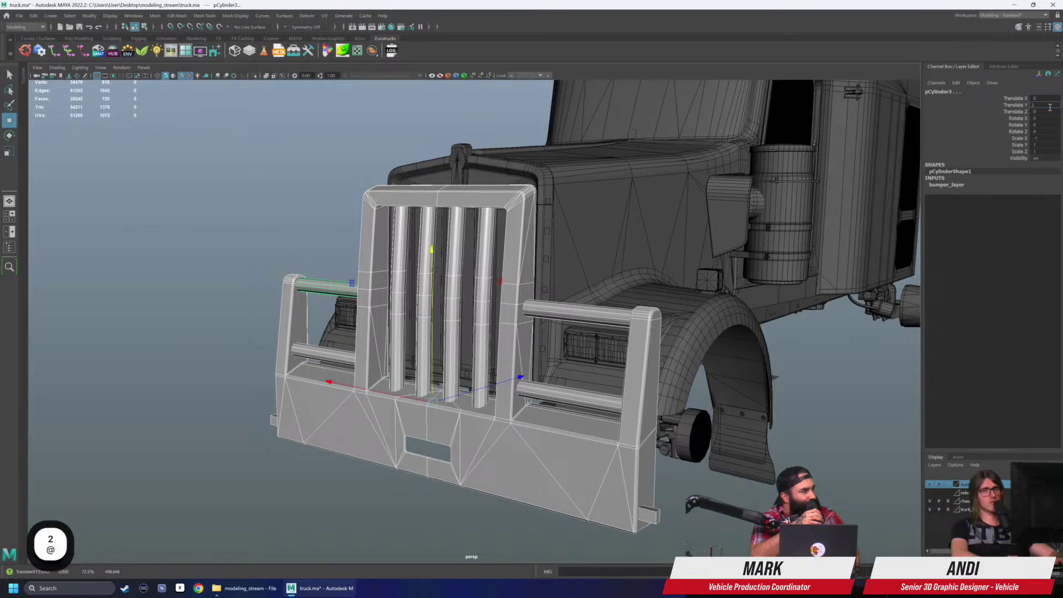
key("Return")
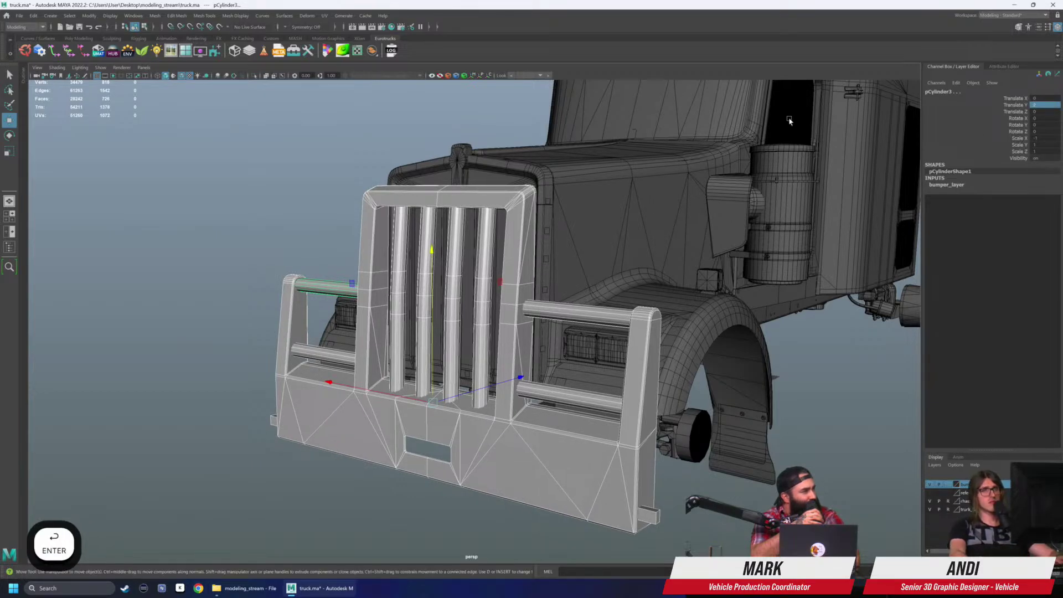
Step: Turn off the wireframe overlay on the shaded model and inspect the raised bull bar from both sides
left_click_drag(542, 271, 590, 266, "alt")
left_click(462, 297)
left_click_drag(461, 297, 306, 223, "alt")
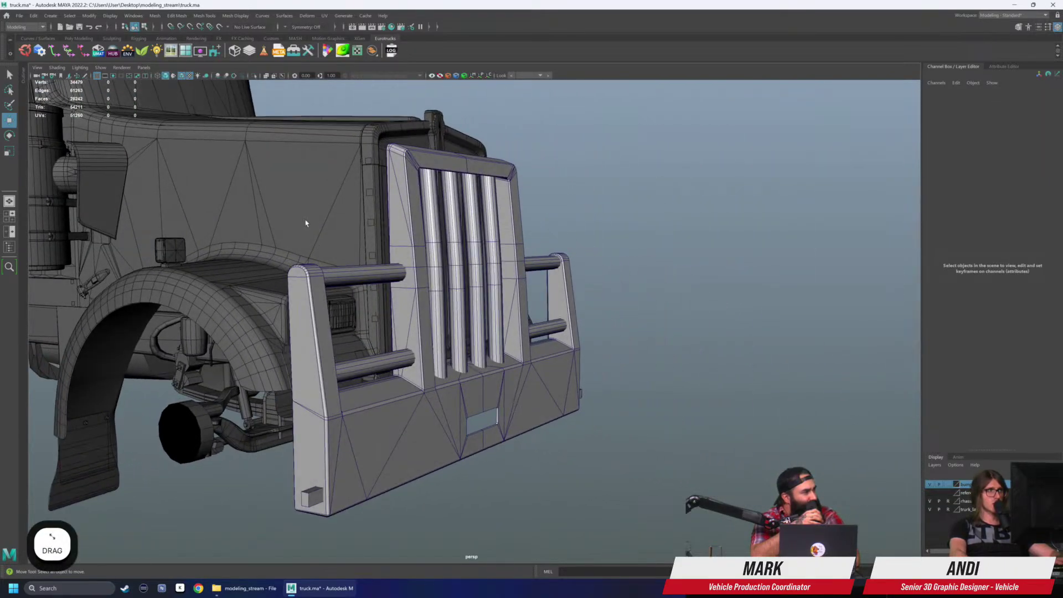
left_click(181, 76)
mouse_move(481, 280)
left_mouse_down("alt")
mouse_move(491, 268)
mouse_move(501, 287)
mouse_move(467, 277)
mouse_move(474, 268)
mouse_move(515, 370)
mouse_move(524, 358)
mouse_move(548, 389)
left_mouse_up("alt")
scroll(473, 270, "up", 3, "alt")
middle_click_drag(561, 379, 558, 375, "alt")
left_click_drag(558, 376, 611, 309, "alt")
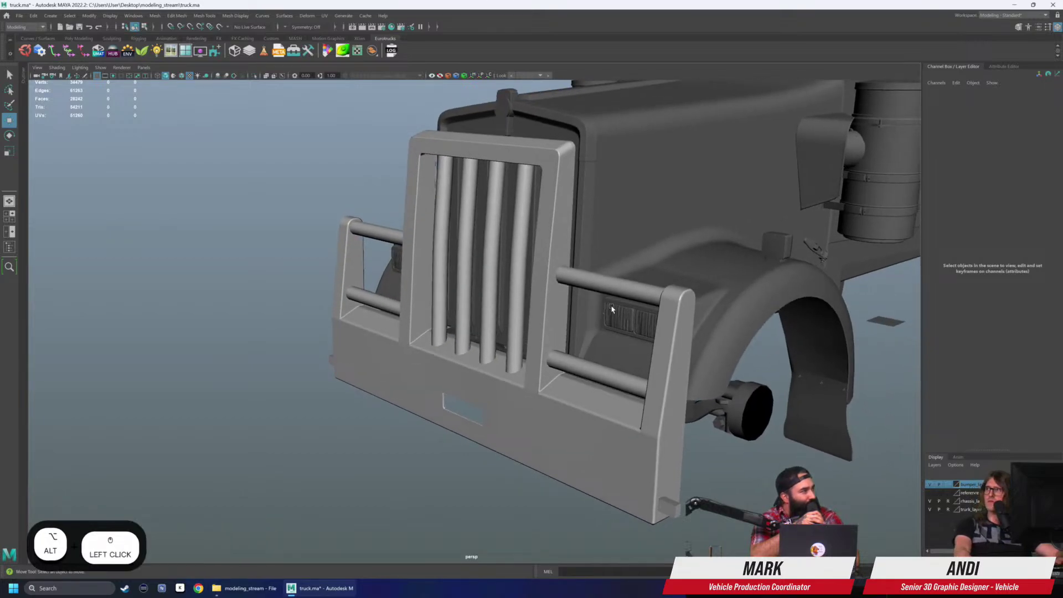
Step: Examine the bull bar's side profile, its tubes and its clearance from the truck's grille and fenders
left_click(571, 150)
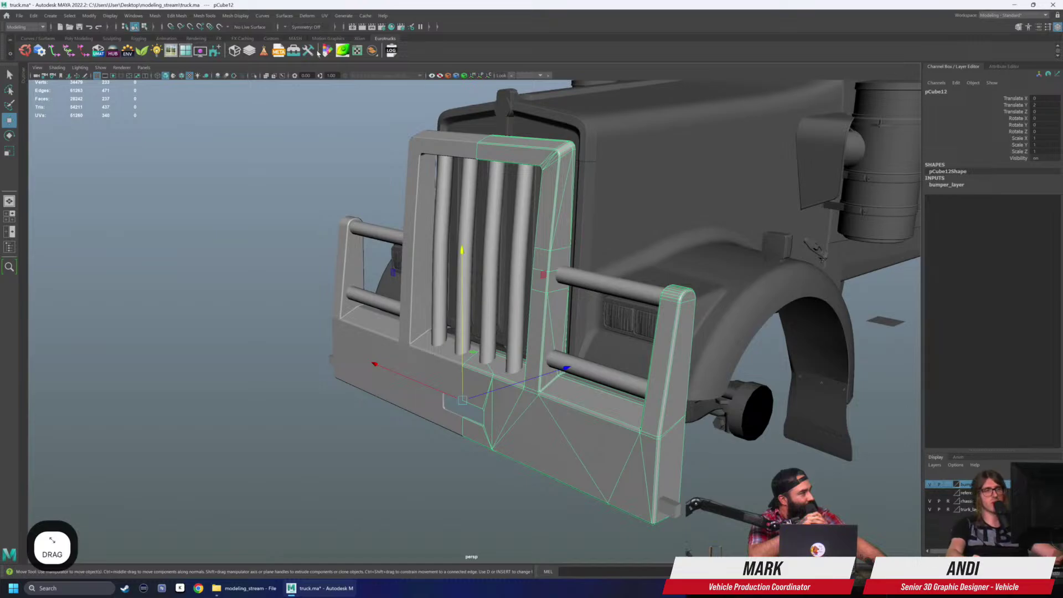
left_click(385, 162)
right_click_drag(387, 161, 411, 151, "alt")
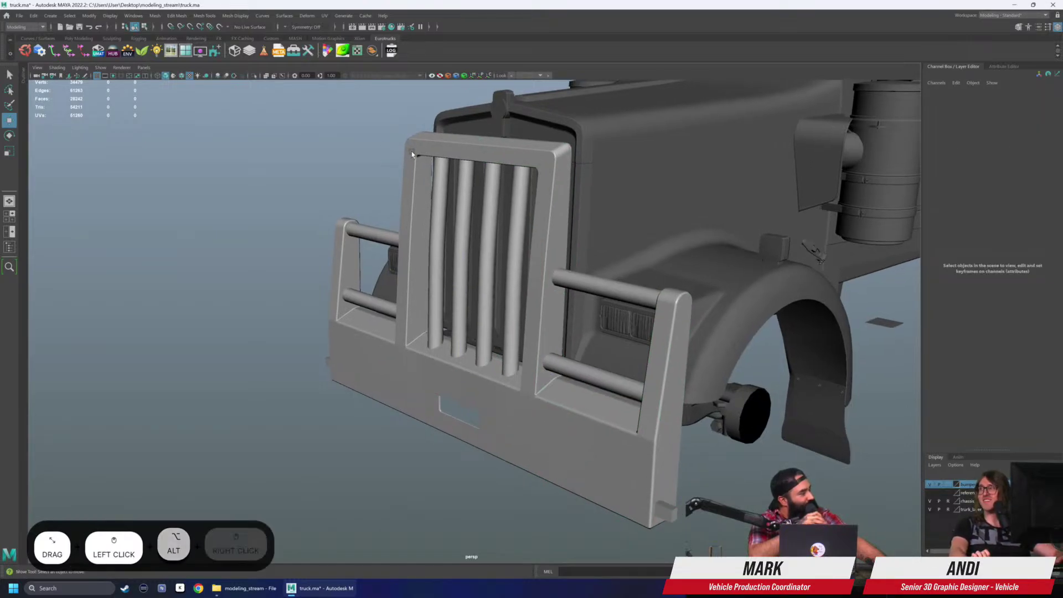
middle_click_drag(597, 285, 592, 285, "alt")
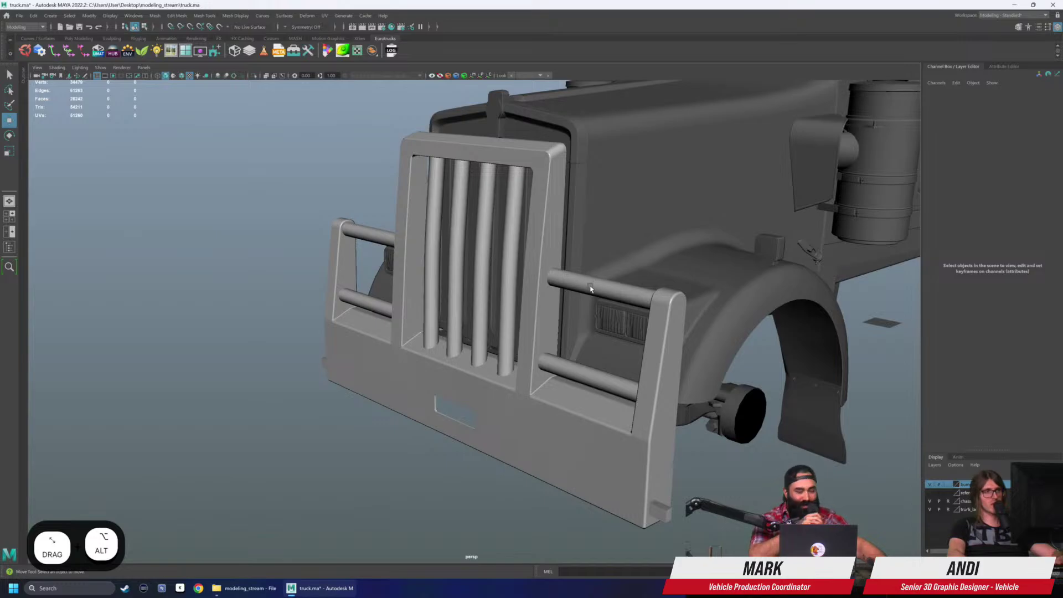
left_click_drag(590, 287, 607, 322, "alt")
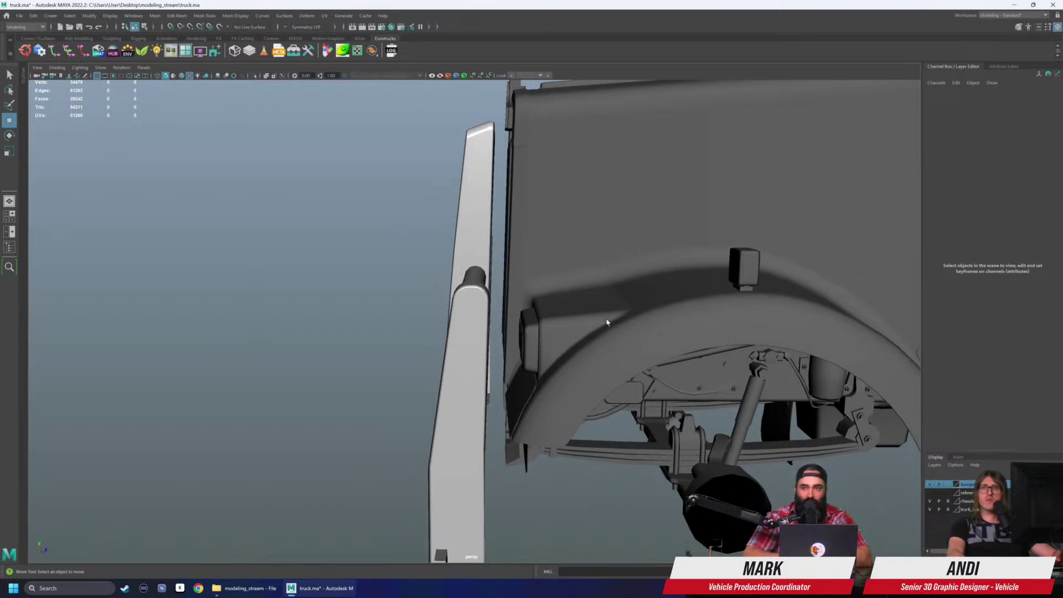
scroll(408, 319, "down", 3)
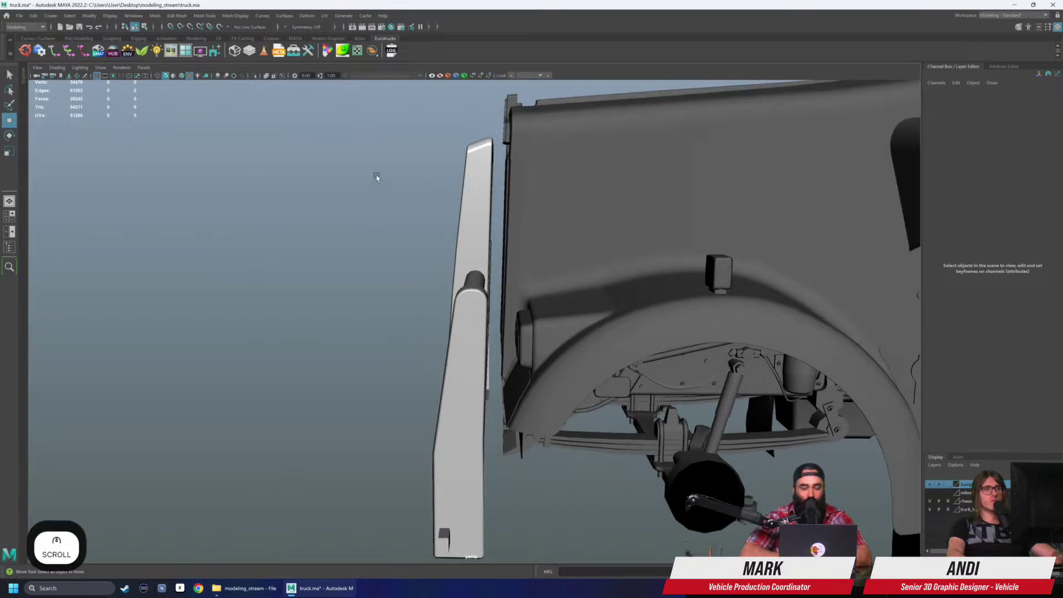
left_click_drag(380, 158, 524, 476)
key("w")
left_click(381, 327)
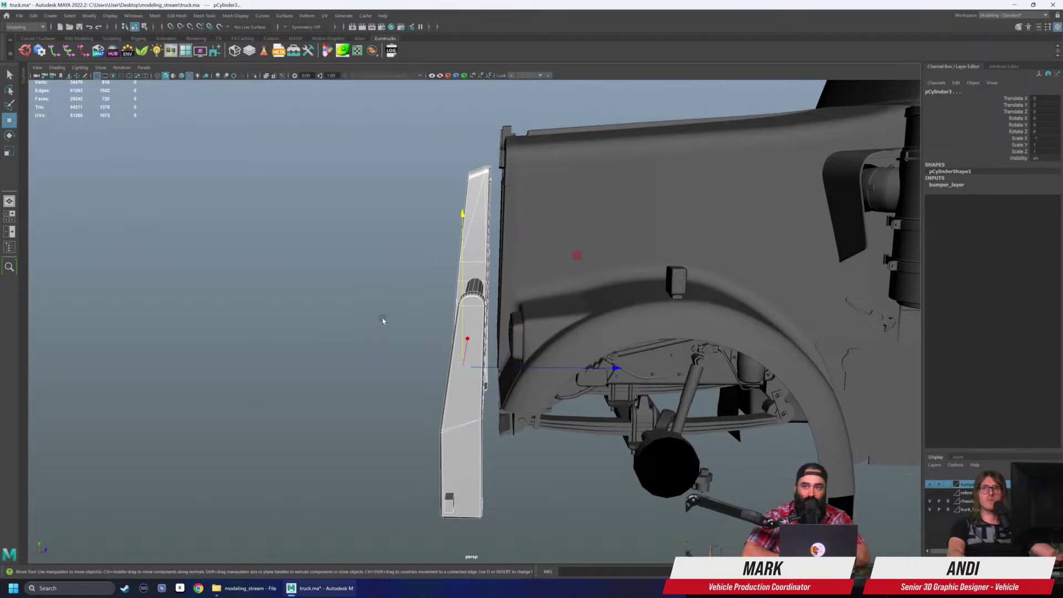
scroll(382, 320, "up", 3)
left_click(380, 321)
left_click_drag(379, 320, 442, 333, "alt")
left_click(570, 300)
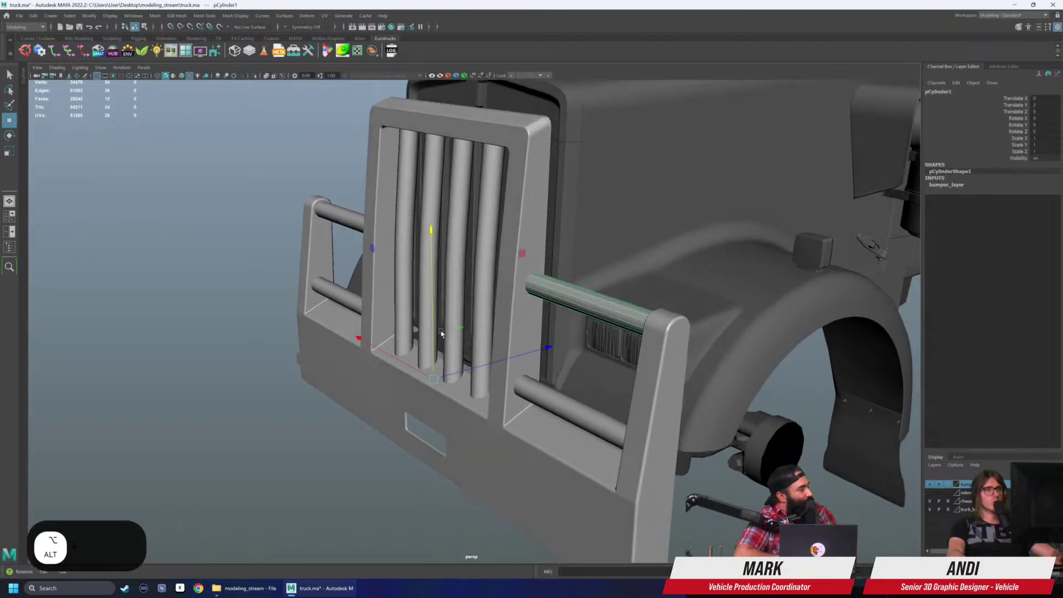
left_click(264, 373)
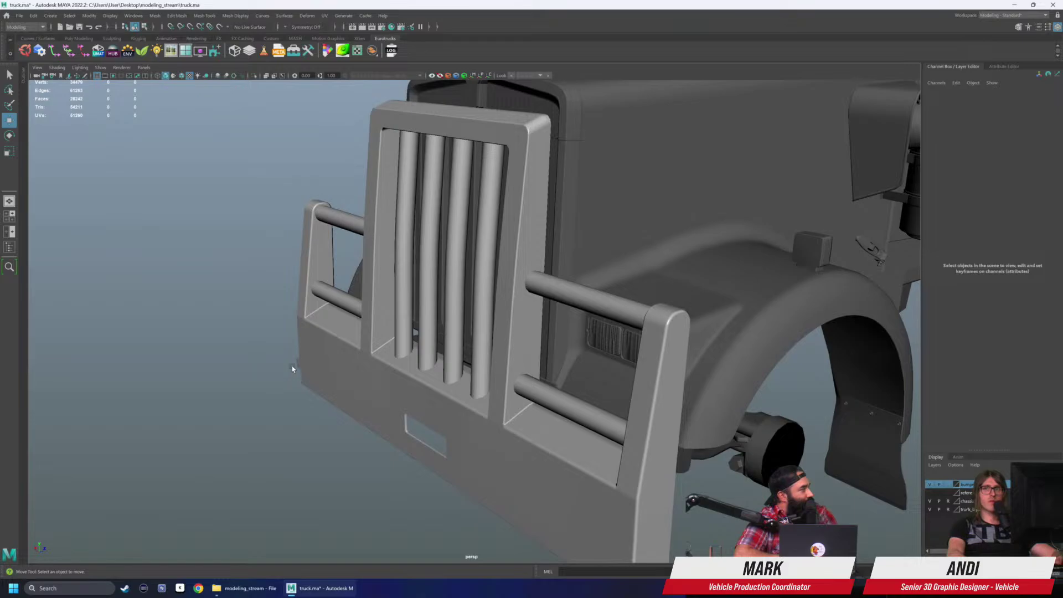
left_click_drag(293, 369, 410, 320, "alt")
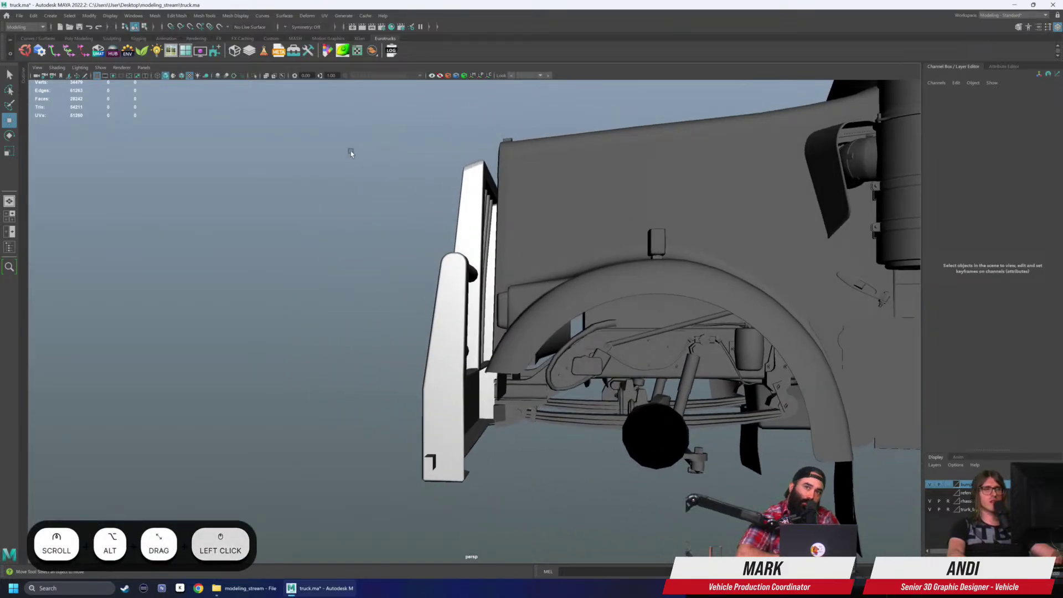
left_click_drag(352, 151, 563, 451)
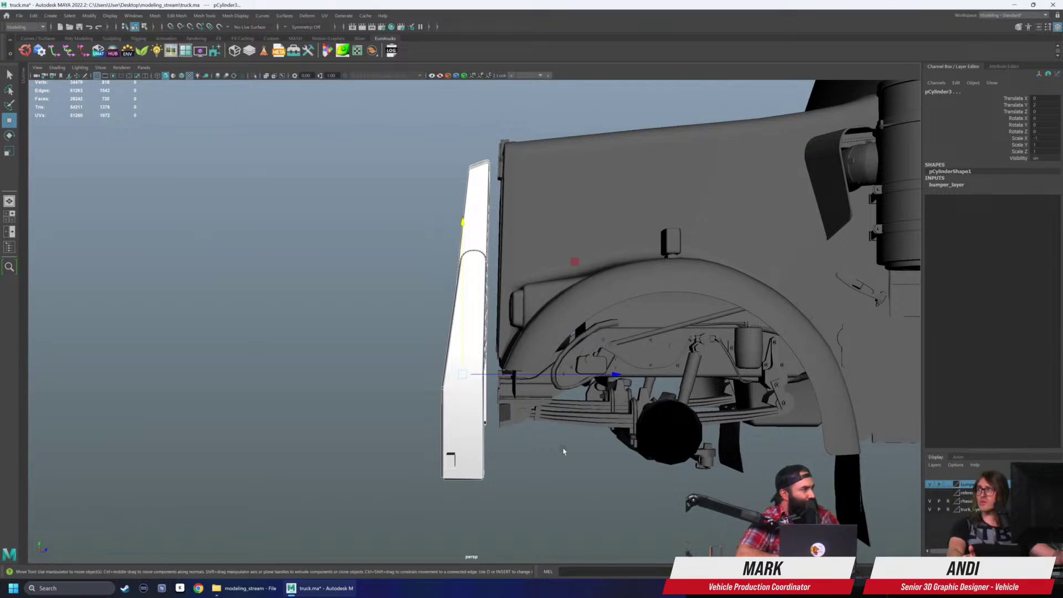
left_click(358, 314)
scroll(363, 316, "up", 2)
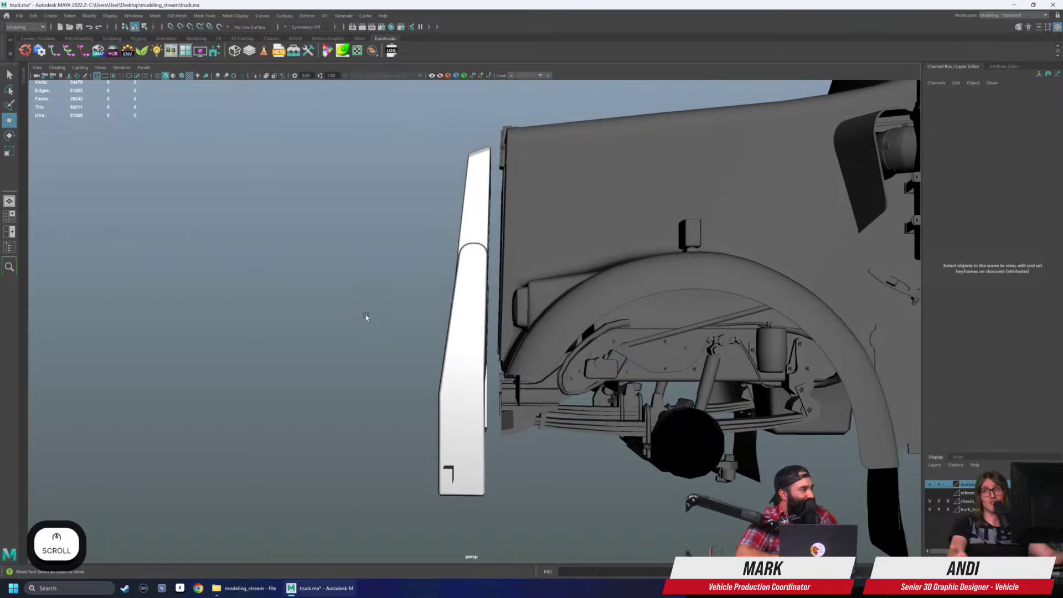
left_click_drag(366, 315, 525, 377, "alt")
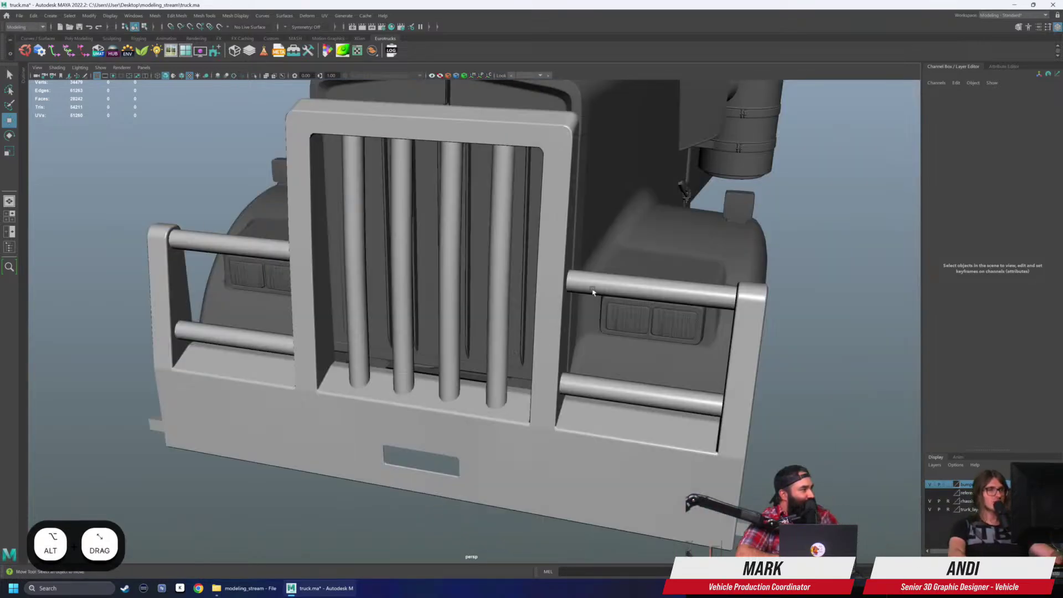
Step: Freeze the transformations of the two horizontal tubes on the near side of the bull bar and move them down below the bumper
left_click(593, 289)
left_click_drag(625, 332, 594, 325, "alt")
scroll(565, 376, "down", 2)
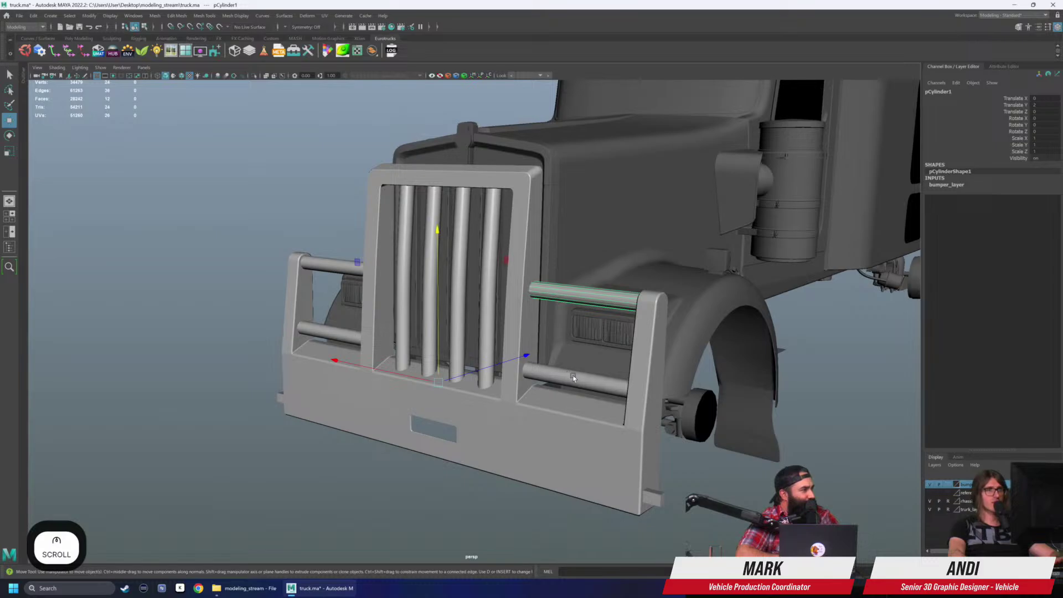
left_click(574, 378, "shift")
left_click(89, 16)
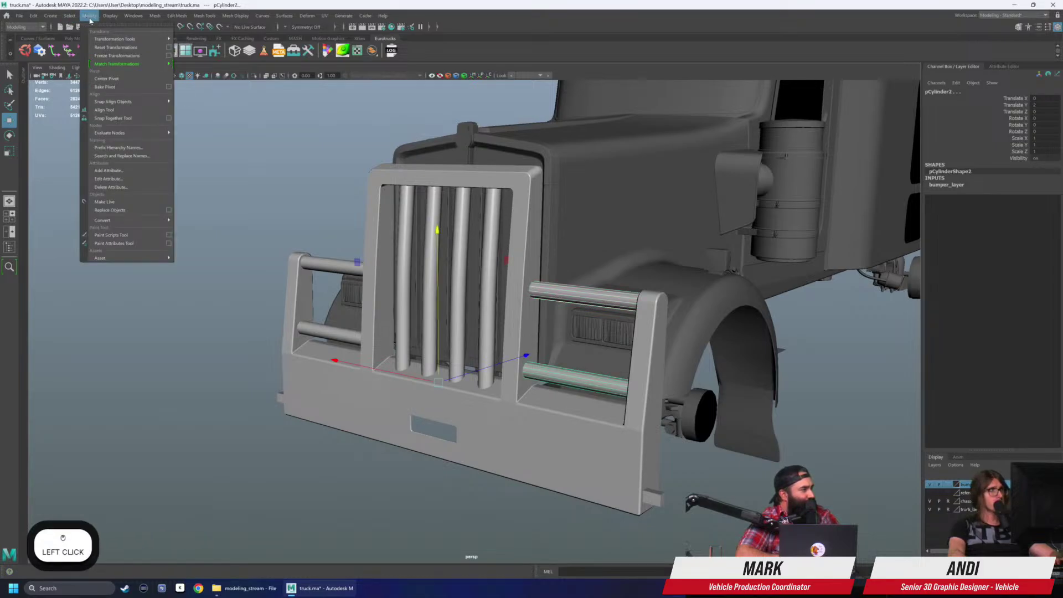
left_click(105, 57)
scroll(388, 188, "down", 3)
key("w")
left_click_drag(451, 214, 449, 427)
left_click(422, 437)
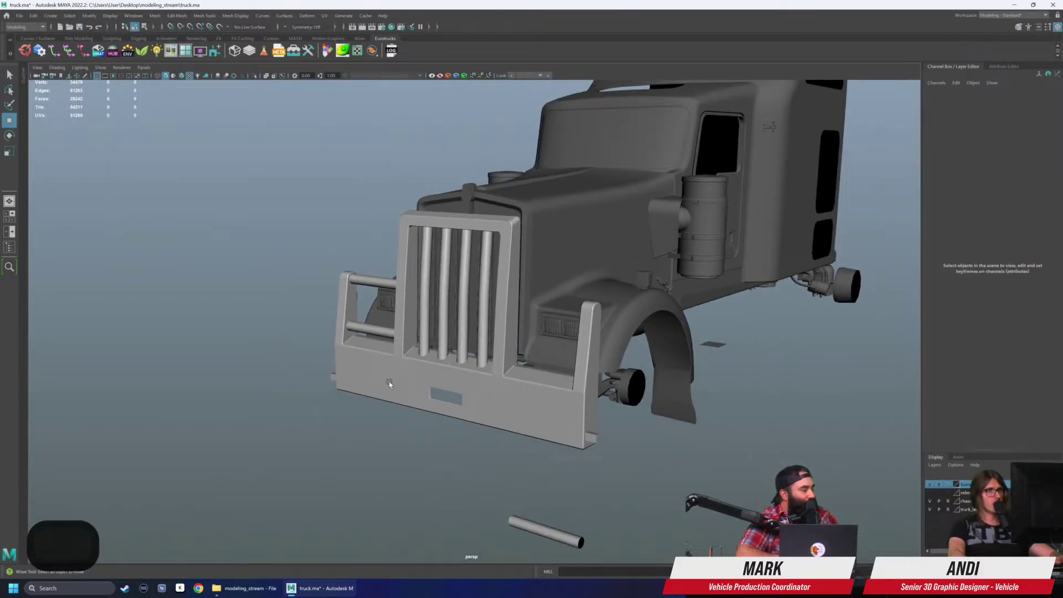
Step: Create a polygon cube, snap it to the top of the near side post and scale it to about 2.63
left_click(78, 38)
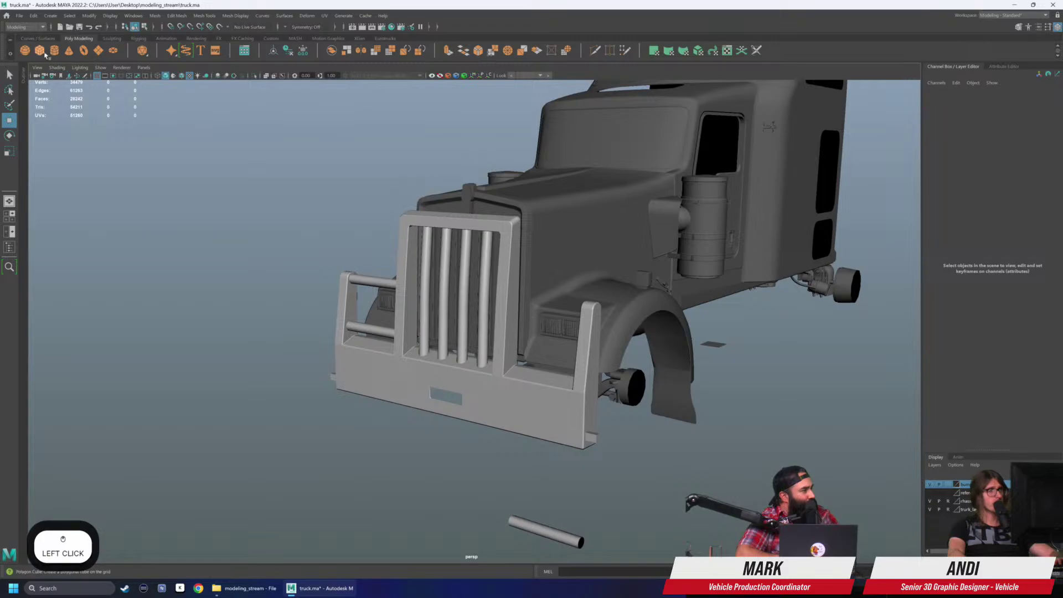
left_click(44, 53)
left_click_drag(613, 231, 633, 341)
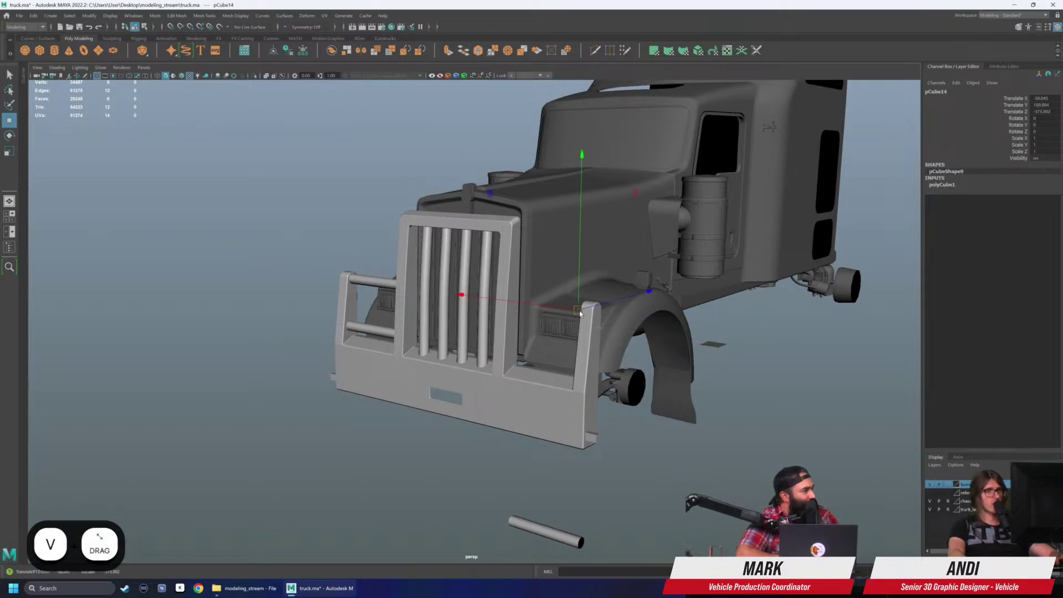
key("f")
scroll(584, 314, "down", 5)
key("r")
left_click_drag(477, 322, 719, 338)
scroll(719, 338, "down", 8)
left_click_drag(444, 321, 182, 311, "alt")
scroll(541, 351, "down", 4)
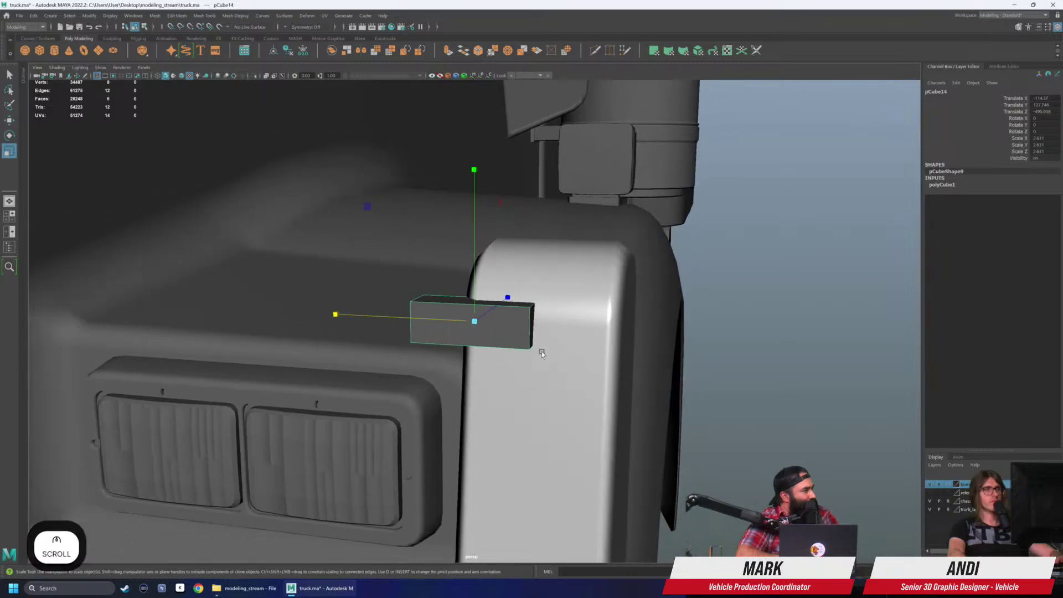
Step: Scale the box up to about 5.23 and position it between the grille frame and the side post
left_click_drag(476, 324, 519, 325)
scroll(431, 340, "down", 2)
middle_click_drag(414, 344, 591, 337, "alt")
left_click_drag(505, 309, 416, 314)
key("w")
left_click_drag(603, 313, 400, 312)
left_click_drag(470, 301, 534, 312, "alt")
key("w")
key("r")
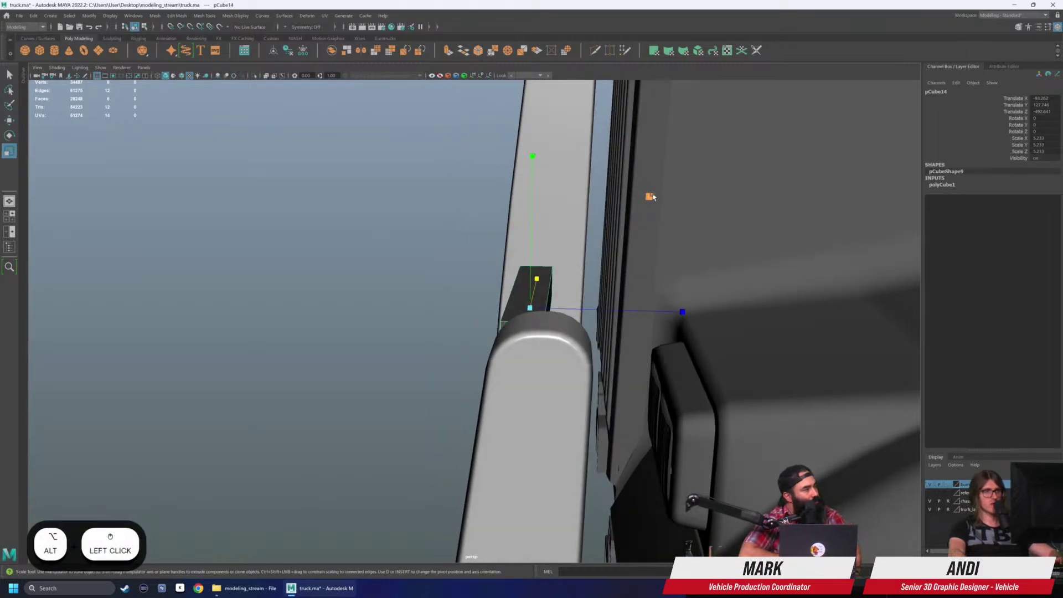
left_click_drag(650, 197, 704, 210)
key("w")
left_click_drag(653, 280, 515, 299, "alt")
Step: Delete the two end faces of the box, keeping its four long sides
right_click_drag(515, 299, 514, 335)
left_click_drag(512, 332, 501, 310, "alt")
left_click_drag(301, 238, 683, 379)
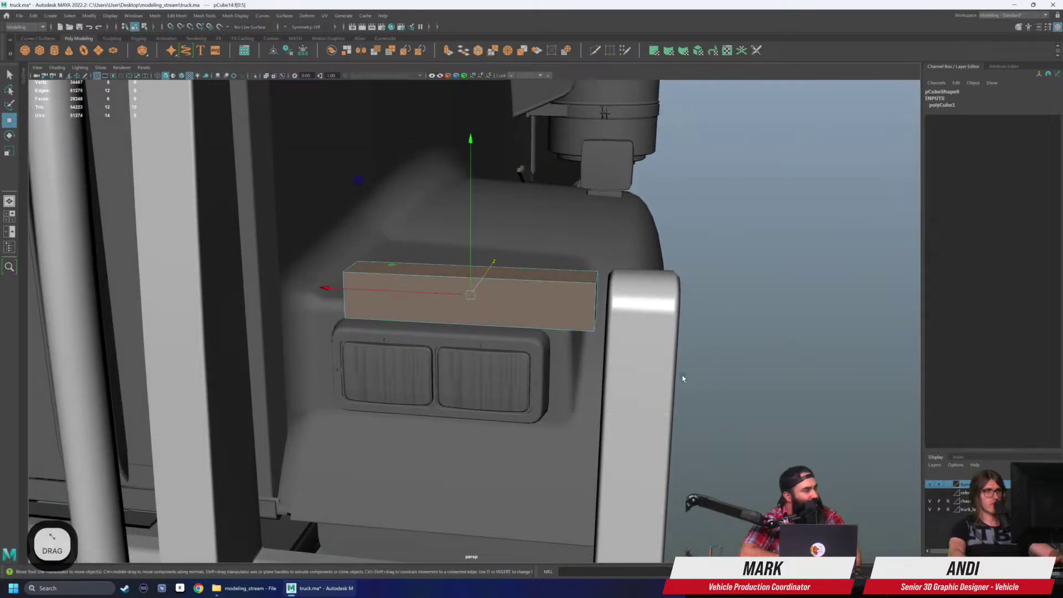
left_click_drag(470, 256, 471, 235, "shift")
key("Delete")
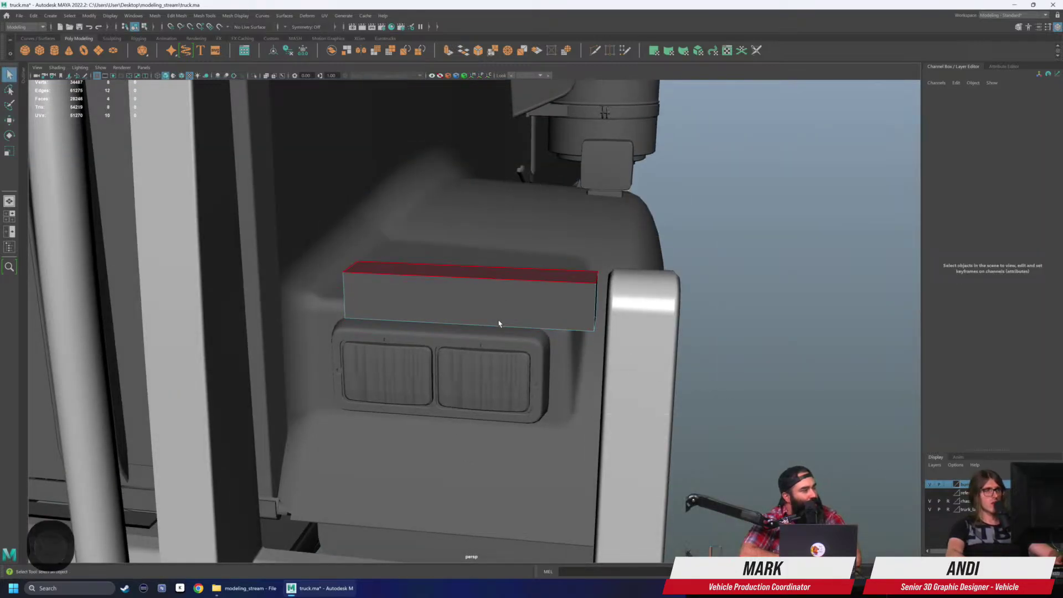
Step: Stretch the box by its end vertices so the bar spans from the side post to the grille frame
left_click_drag(498, 322, 555, 283, "alt")
right_click_drag(555, 284, 570, 252)
key("w")
left_click_drag(506, 287, 514, 250, "alt")
middle_click_drag(534, 254, 593, 305, "alt")
right_click_drag(593, 305, 429, 280, "alt")
left_click_drag(476, 227, 477, 266, "alt")
right_click_drag(655, 293, 617, 289)
left_click_drag(639, 298, 588, 348)
key("w")
left_click_drag(440, 316, 348, 332)
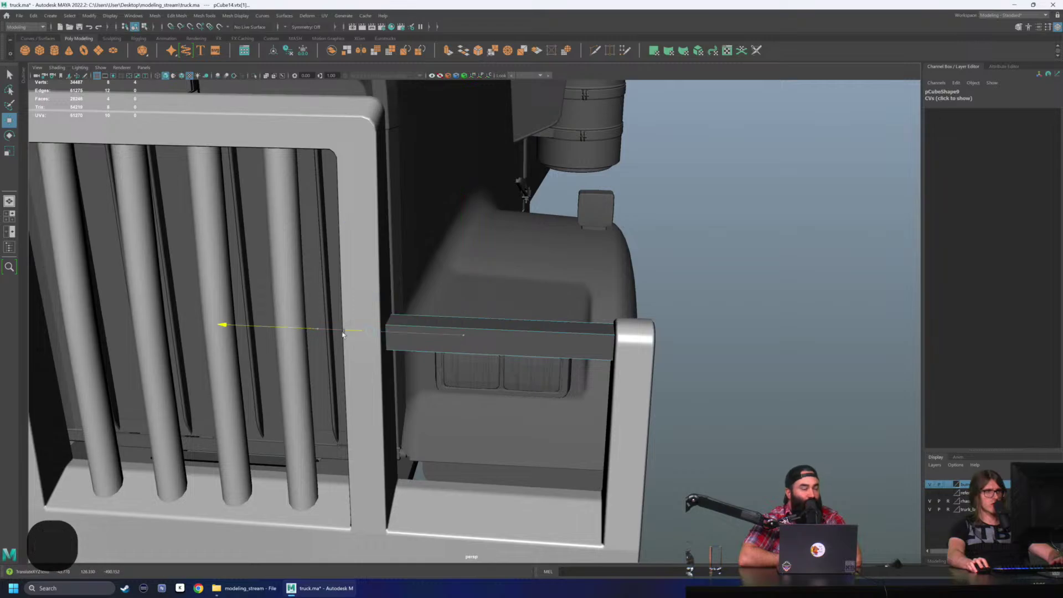
key("q")
left_click(678, 271)
left_click_drag(678, 272, 595, 282, "alt")
right_click_drag(432, 290, 448, 277)
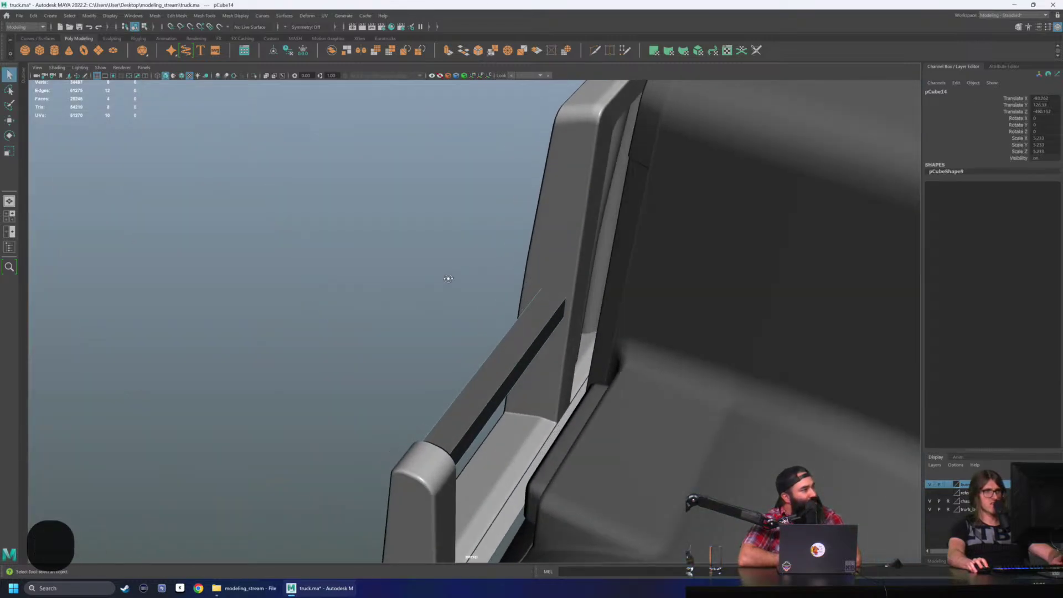
Step: Raise the box bar from the side post up to the top of the grille frame
left_click_drag(481, 271, 481, 243, "alt")
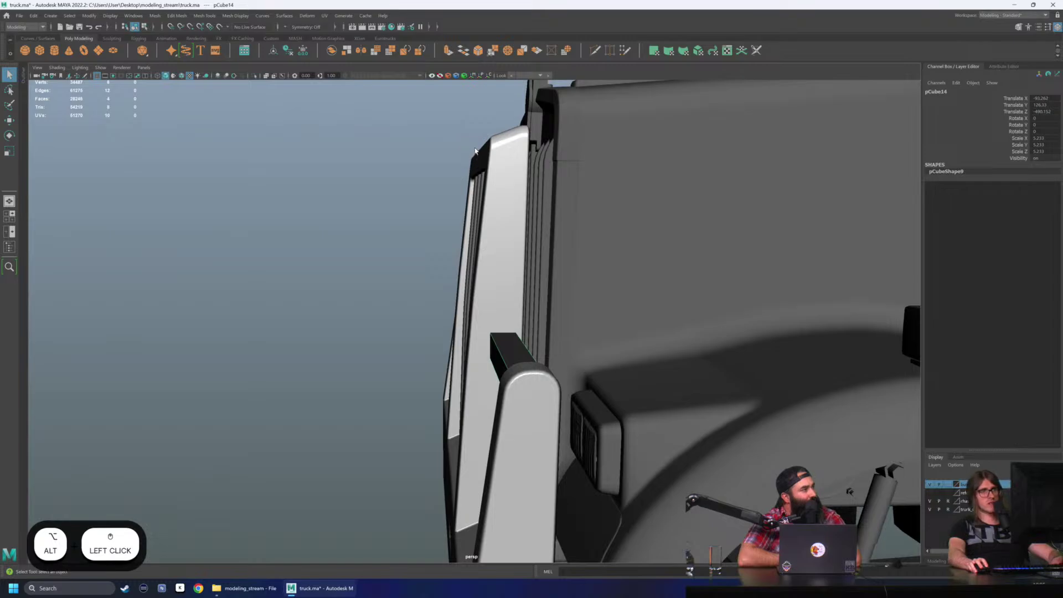
middle_click_drag(527, 256, 529, 257, "alt")
key("w")
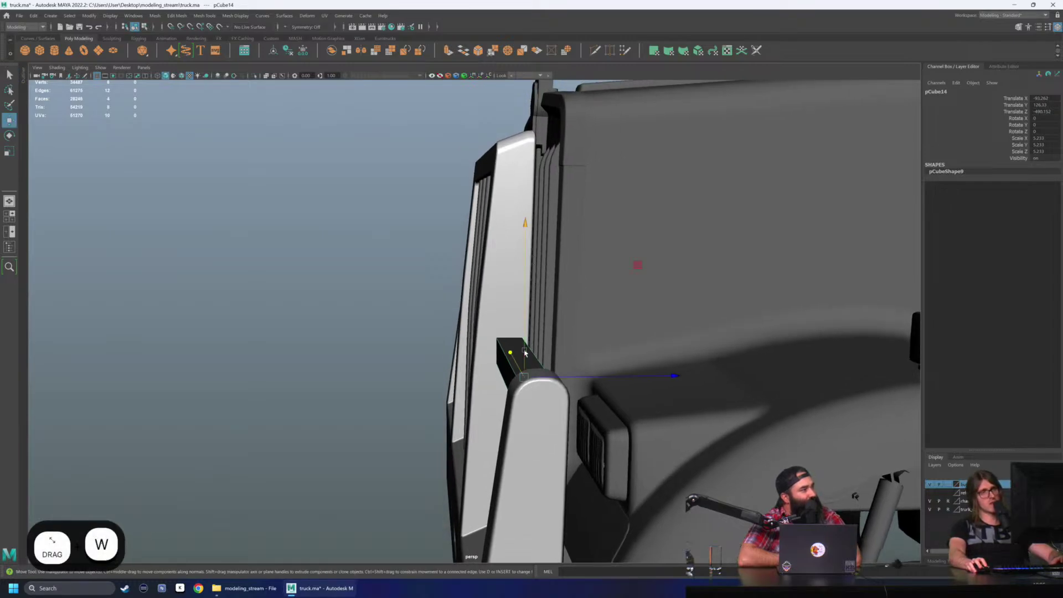
left_click_drag(519, 358, 493, 185)
scroll(563, 243, "up", 5)
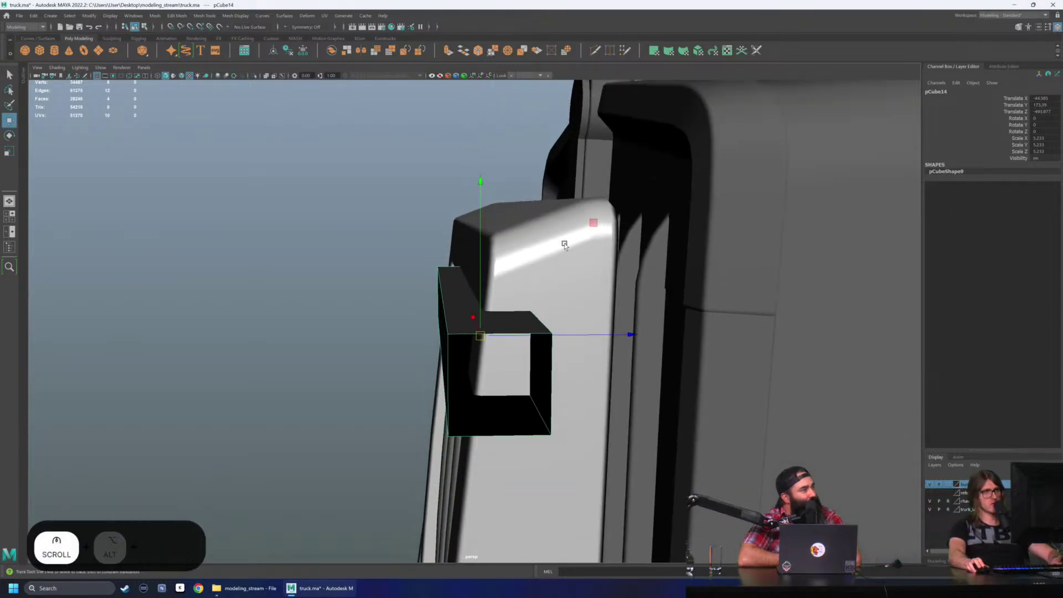
left_click_drag(564, 244, 483, 256, "alt")
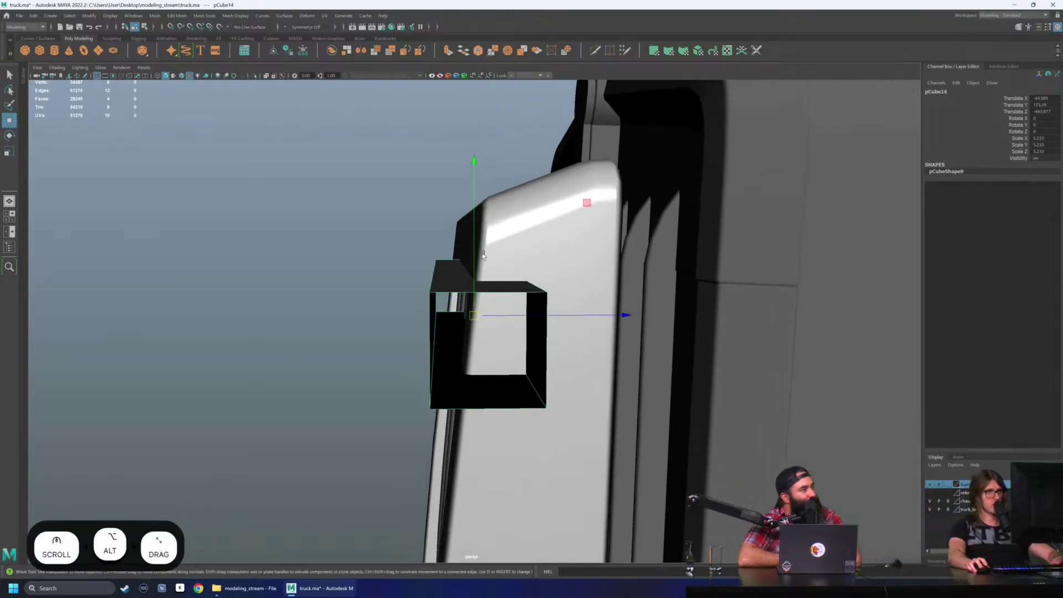
Step: Turn on the wireframe overlay and adjust the box bar's depth and height beside the frame's top beam
left_click(181, 75)
mouse_move(354, 288)
left_mouse_down("alt")
mouse_move(538, 314)
mouse_move(612, 298)
mouse_move(603, 303)
left_mouse_up("alt")
left_click(557, 244)
key("ctrl+z")
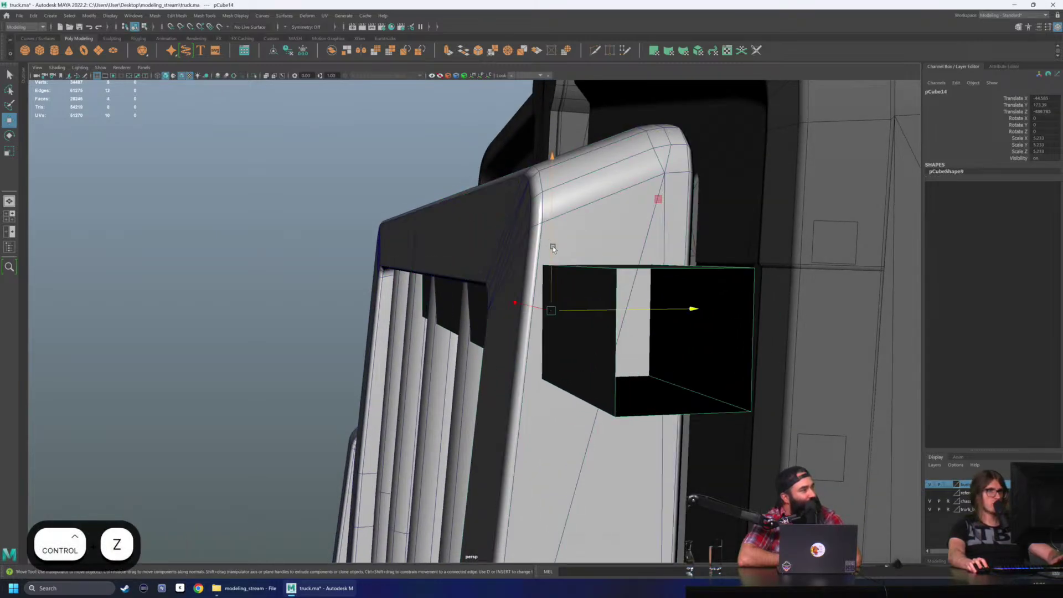
left_click_drag(552, 246, 554, 198)
Step: Snap the box bar's pivot to a vertex and align the bar with the front of the frame's top beam
scroll(552, 222, "up", 2)
key("d")
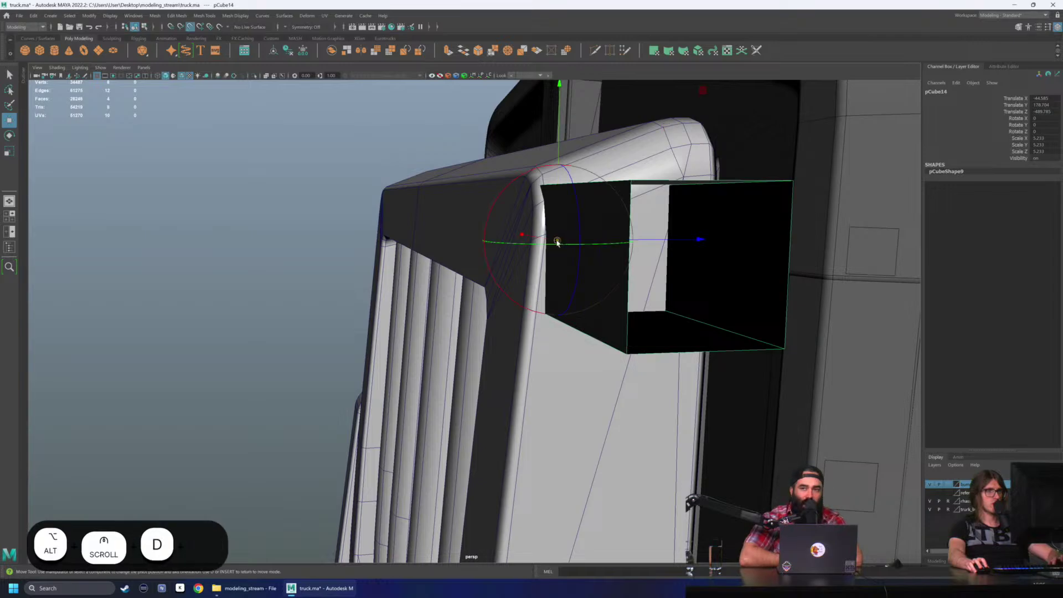
key("v")
left_click_drag(555, 240, 488, 277)
scroll(692, 359, "up", 3)
key("w")
key("v")
key("v")
mouse_move(487, 276)
middle_mouse_down()
mouse_move(629, 254)
mouse_move(493, 272)
middle_mouse_up()
Step: Shift the bar's upper front edge backward so its front face follows the slope of the grille frame
scroll(492, 275, "down", 5)
left_click_drag(500, 265, 487, 233, "alt")
right_click_drag(487, 233, 471, 221)
left_click(472, 219)
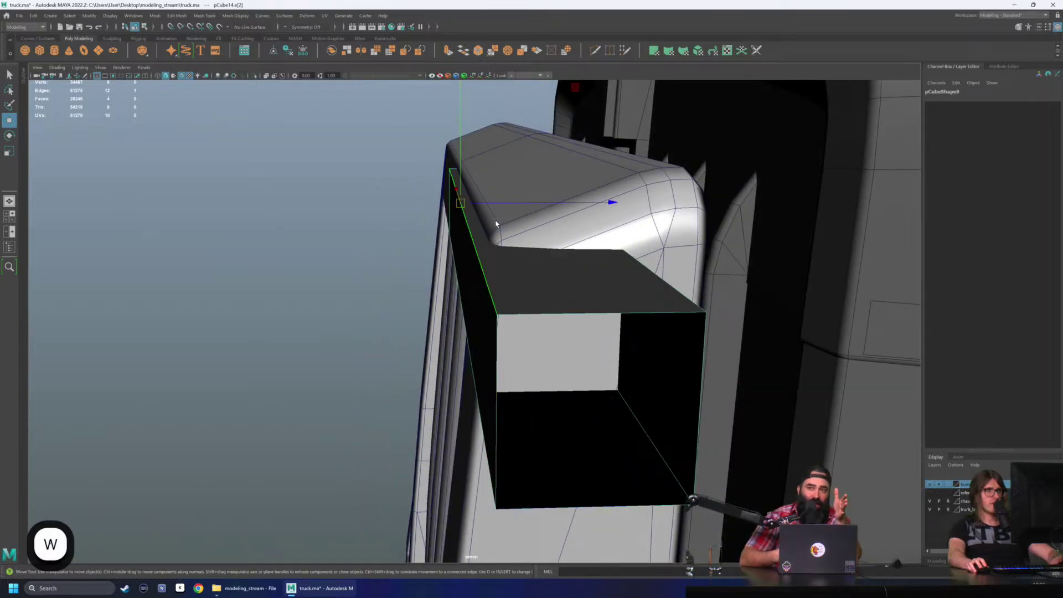
left_click_drag(495, 223, 496, 227, "alt")
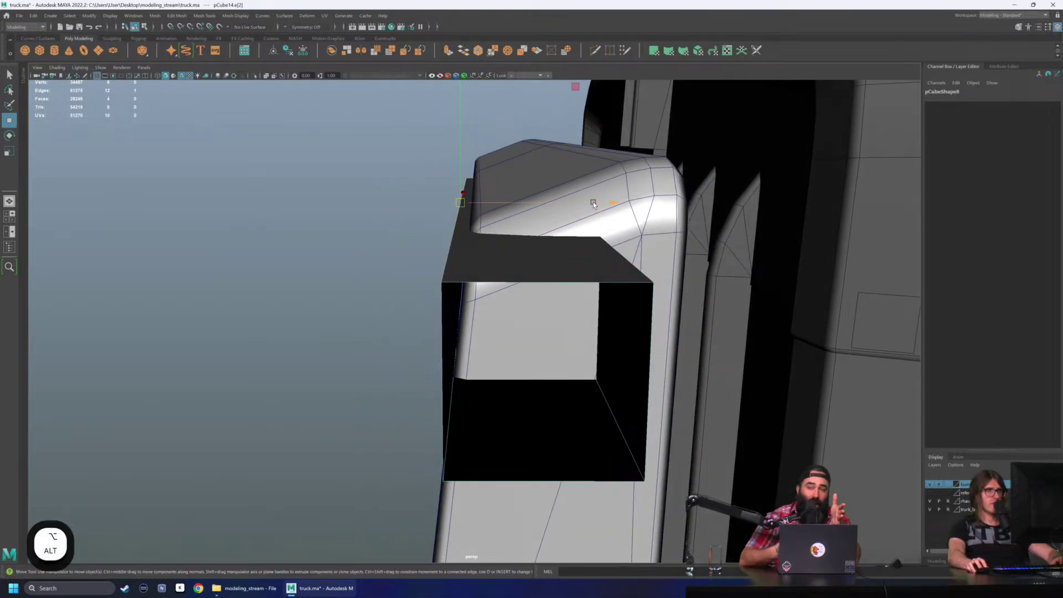
left_click_drag(593, 205, 581, 244)
scroll(581, 244, "down", 1)
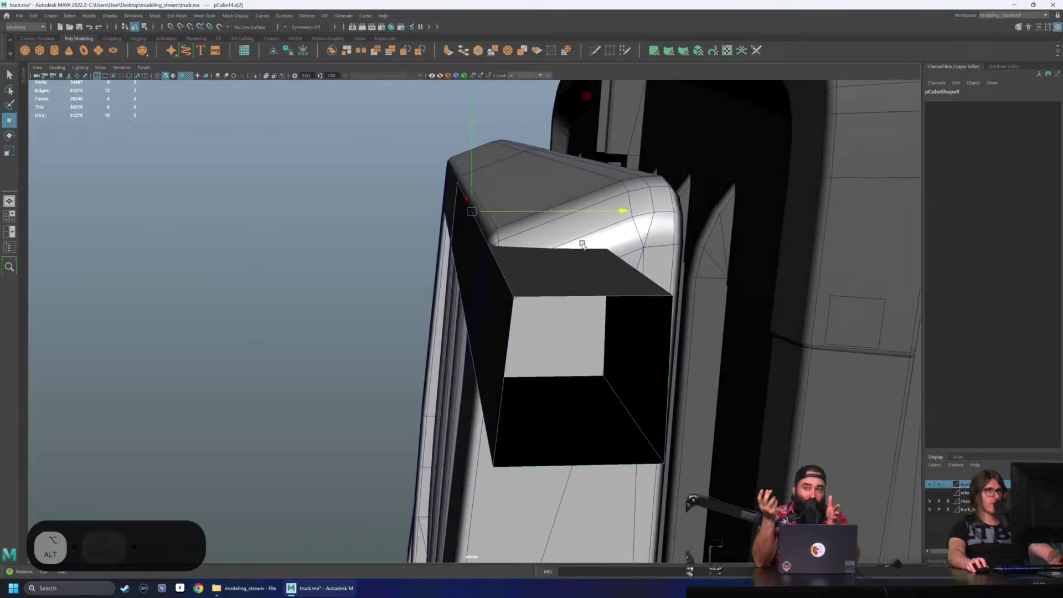
Step: Return the box bar to object mode and delete its construction history
key("q")
right_click_drag(509, 261, 553, 246)
scroll(598, 209, "down", 5)
key("alt+shift+d")
middle_click_drag(573, 330, 562, 306, "alt")
scroll(563, 306, "down", 5)
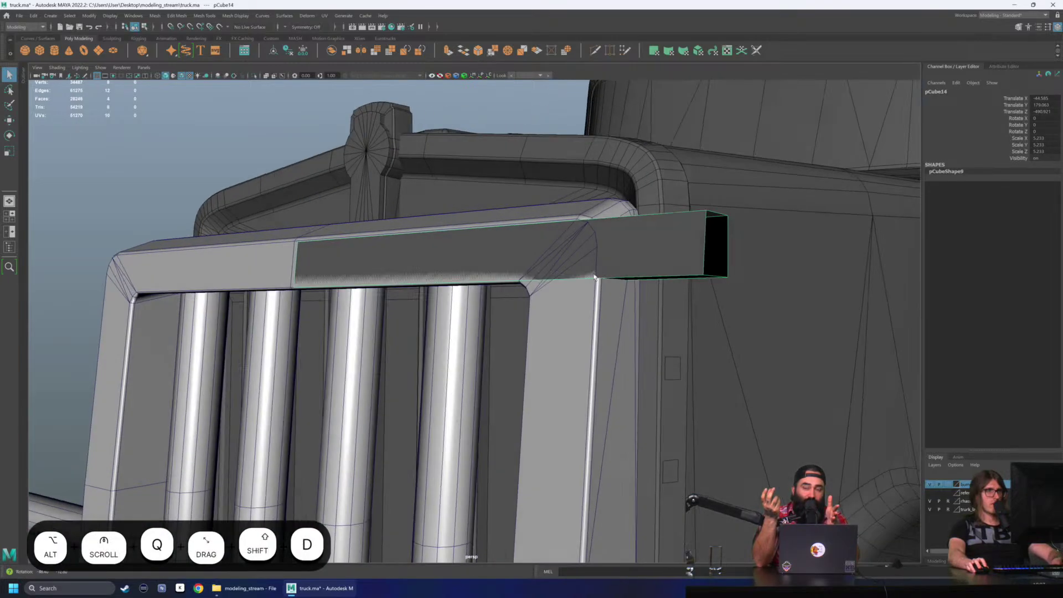
Step: Move the box bar back down between the grille frame and the top of the side post
left_click_drag(562, 306, 502, 276, "alt")
key("w")
left_click_drag(416, 154, 555, 307)
right_click_drag(728, 366, 581, 355, "alt")
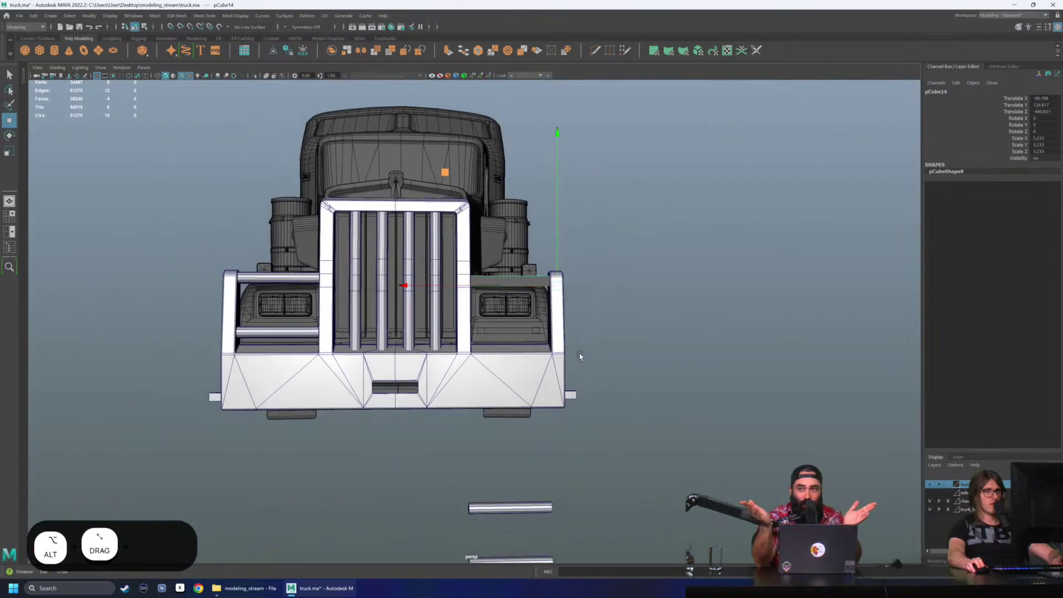
left_click_drag(581, 356, 548, 338, "alt")
Step: Bring both round tubes back to the bull bar by setting their Translate Y to 0
left_click_drag(491, 462, 528, 540)
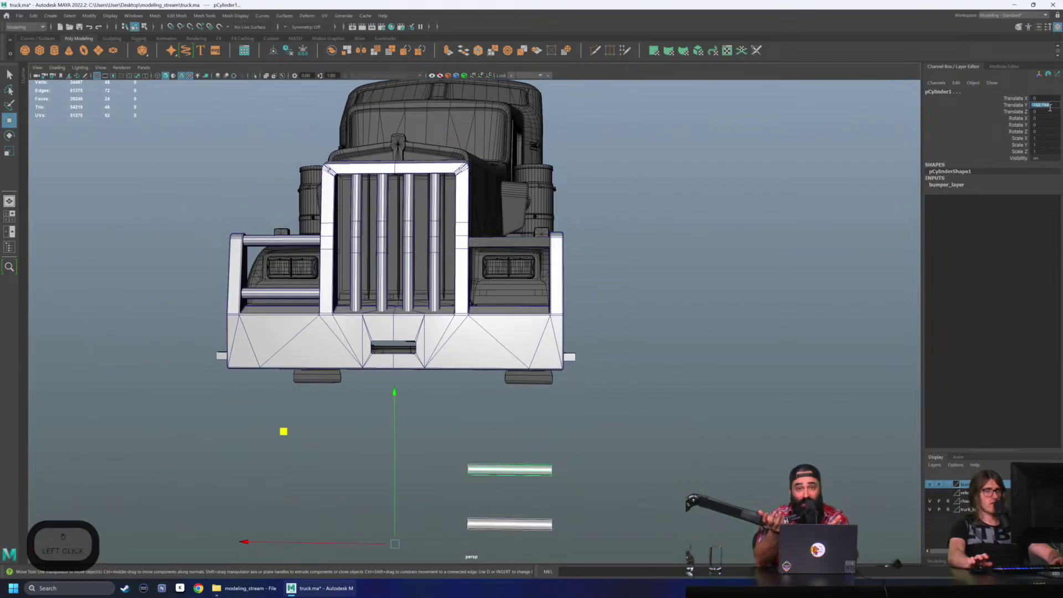
type("0")
key("Return")
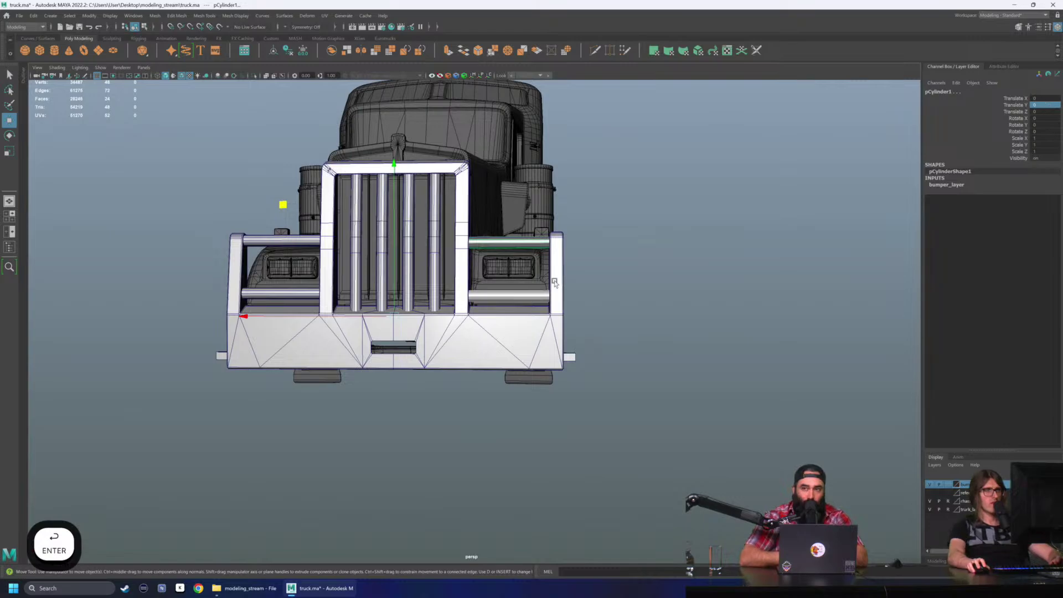
Step: Select the box bar and move it to line up with the upper round tube in depth and height
scroll(554, 283, "up", 5)
left_click_drag(533, 285, 536, 216, "alt")
left_click_drag(572, 174, 487, 332, "alt")
left_click(489, 382)
key("w")
left_click_drag(523, 528, 532, 534)
left_click_drag(532, 534, 733, 210, "alt")
left_click_drag(778, 146, 778, 135)
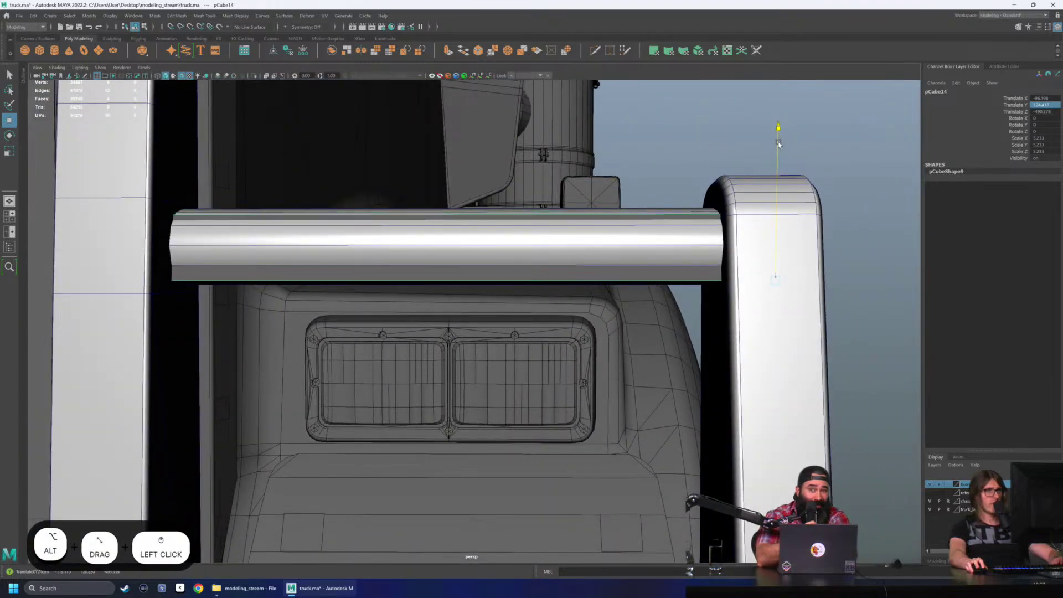
Step: Nudge the box bar in height and depth so it fits around the upper round tube
left_click_drag(664, 166, 695, 187, "alt")
key("r")
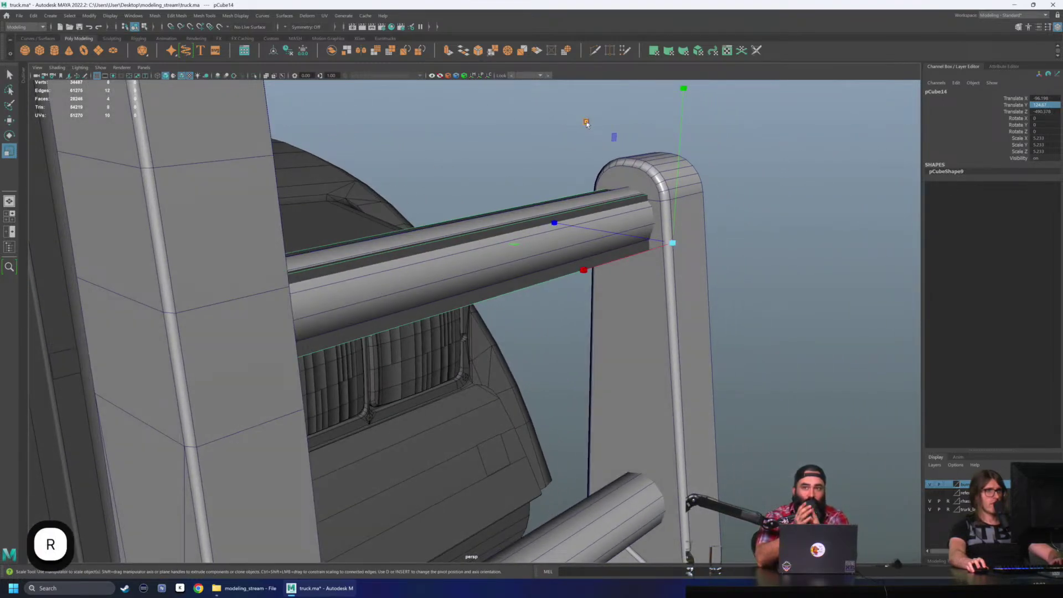
left_click_drag(586, 122, 589, 121)
key("w")
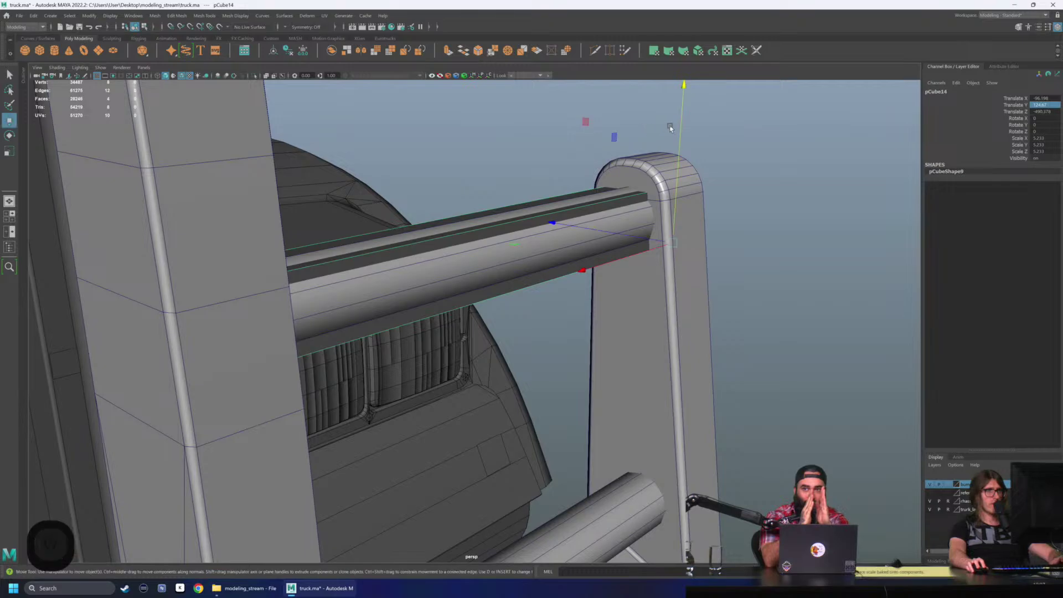
left_click_drag(681, 121, 608, 177)
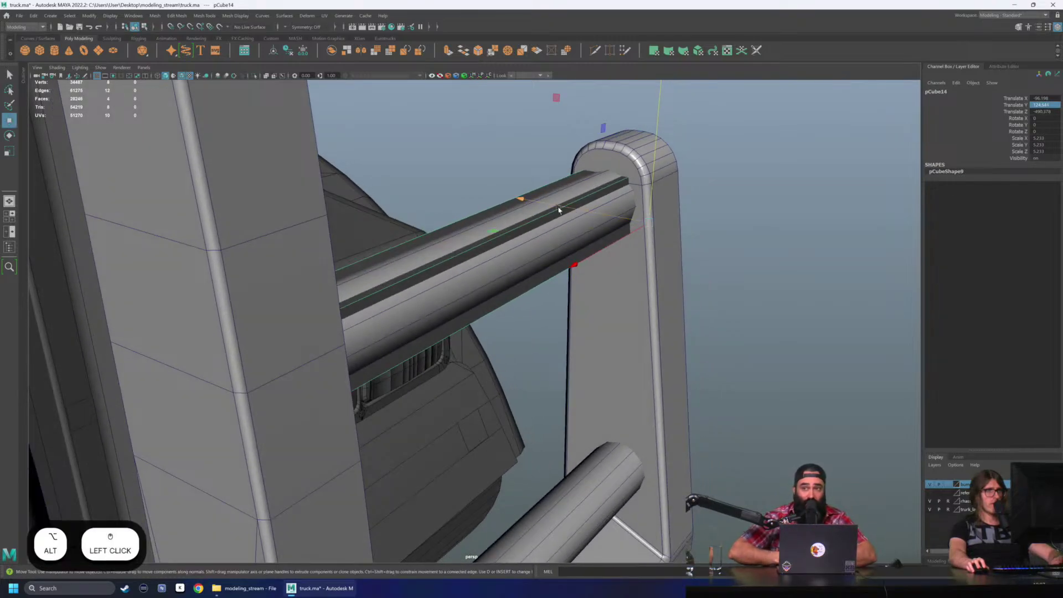
left_click_drag(570, 212, 363, 468)
Step: Move the upper round tube back down below the bumper, out of the way
key("q")
left_click(515, 225)
scroll(516, 225, "down", 5)
key("w")
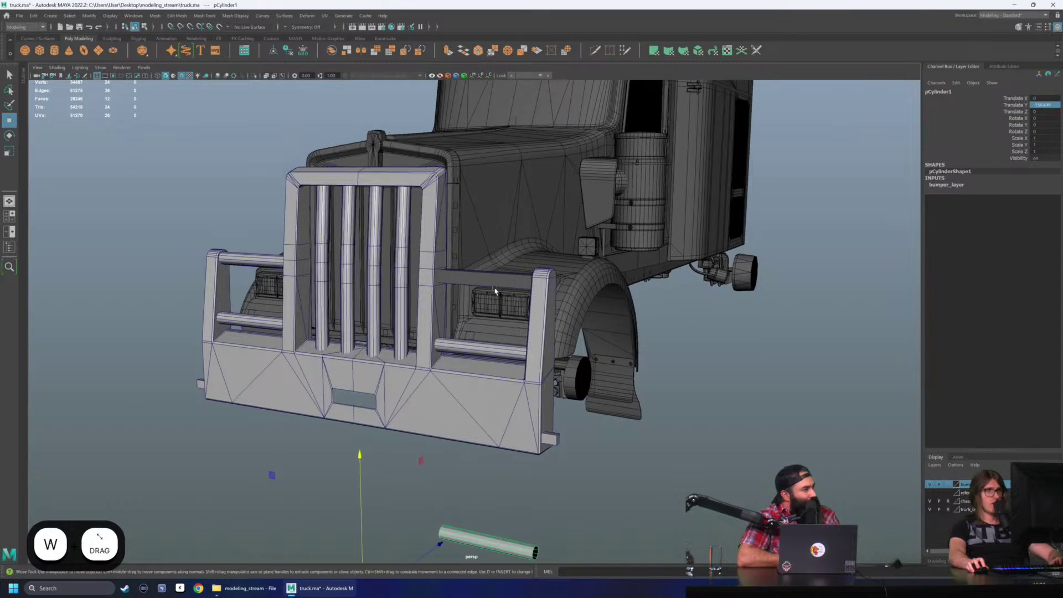
Step: Bevel the four long edges of the box bar with one segment, adjusting the fraction for a narrow chamfer
left_click(487, 281)
key("f")
left_click_drag(501, 282, 782, 215, "alt")
right_click_drag(782, 216, 853, 455)
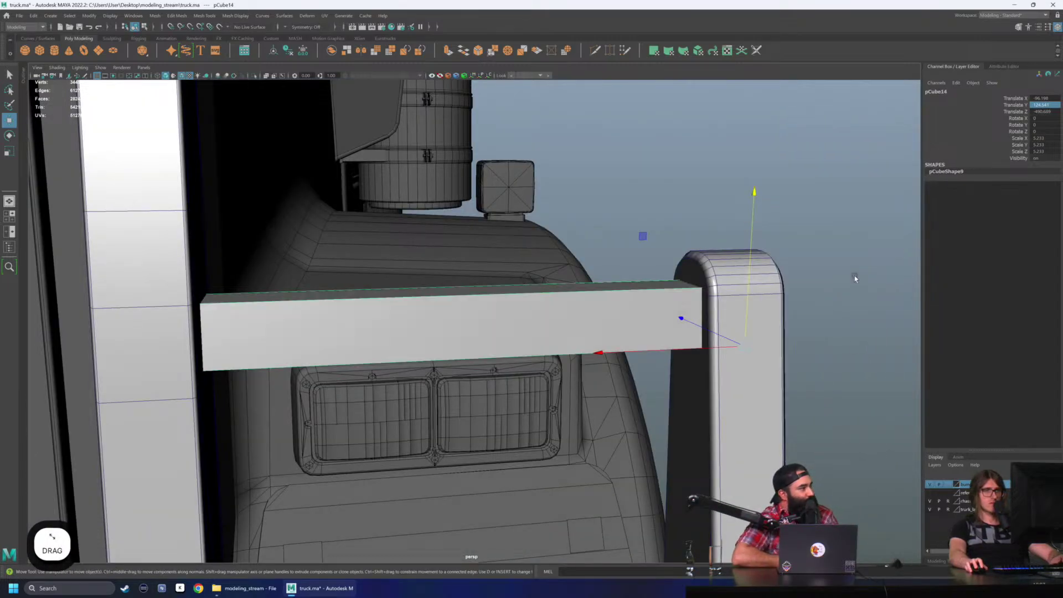
left_click(854, 277)
left_click_drag(854, 278, 643, 310, "alt")
left_click(642, 311)
right_click_drag(718, 230, 719, 230)
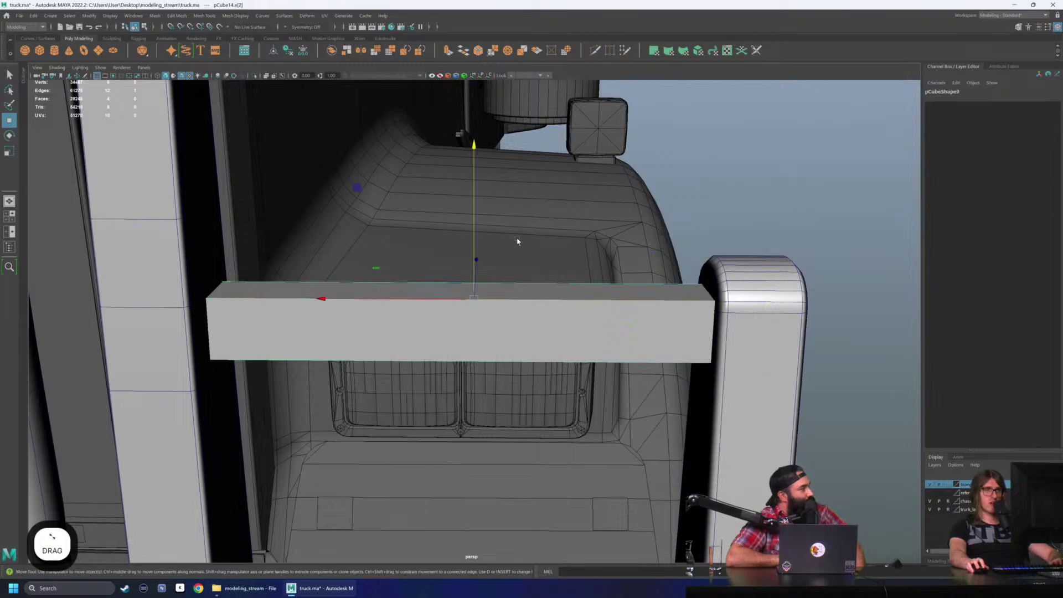
left_click_drag(517, 240, 610, 387, "alt")
key("ctrl+b")
left_click_drag(655, 291, 791, 237, "alt")
middle_click_drag(853, 205, 798, 203, "ctrl")
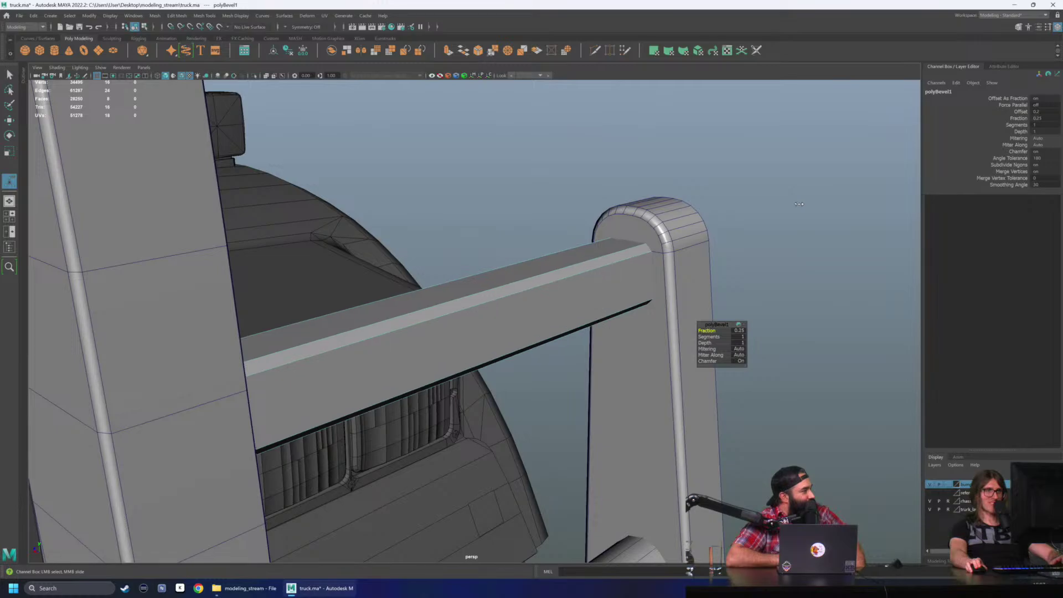
Step: Select all edges of the beveled bar and soften them with Soften Edge
key("q")
right_click_drag(726, 249, 722, 223)
left_click_drag(645, 166, 608, 173, "alt")
left_click_drag(496, 194, 516, 464)
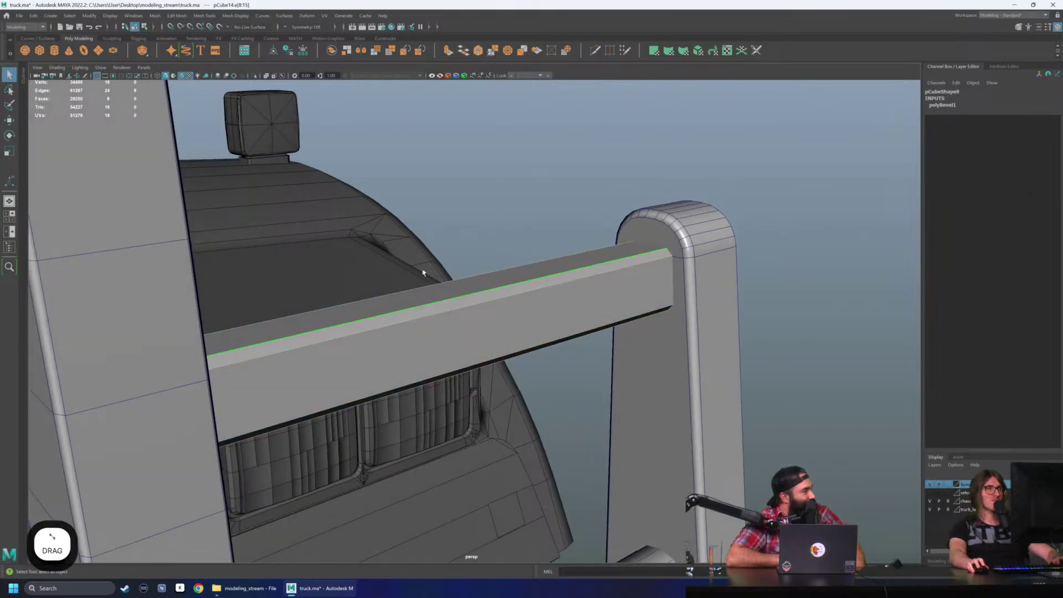
left_click(235, 16)
left_click(266, 96)
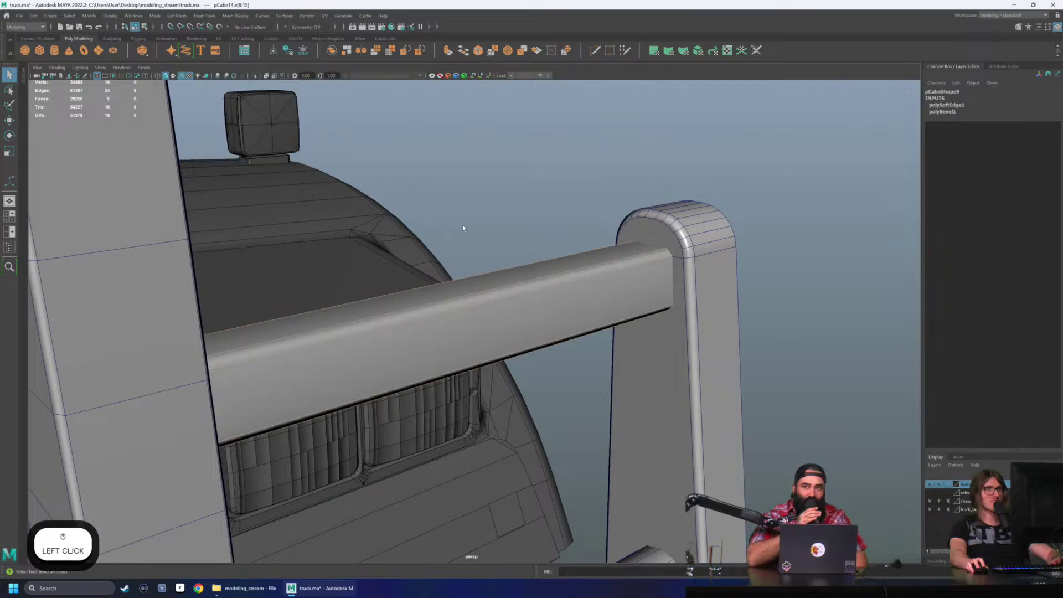
Step: Return to object mode, turn off the wireframe overlay and examine the new upper bar on the whole bull bar
left_click_drag(614, 176, 627, 262, "alt")
right_click_drag(664, 214, 622, 213)
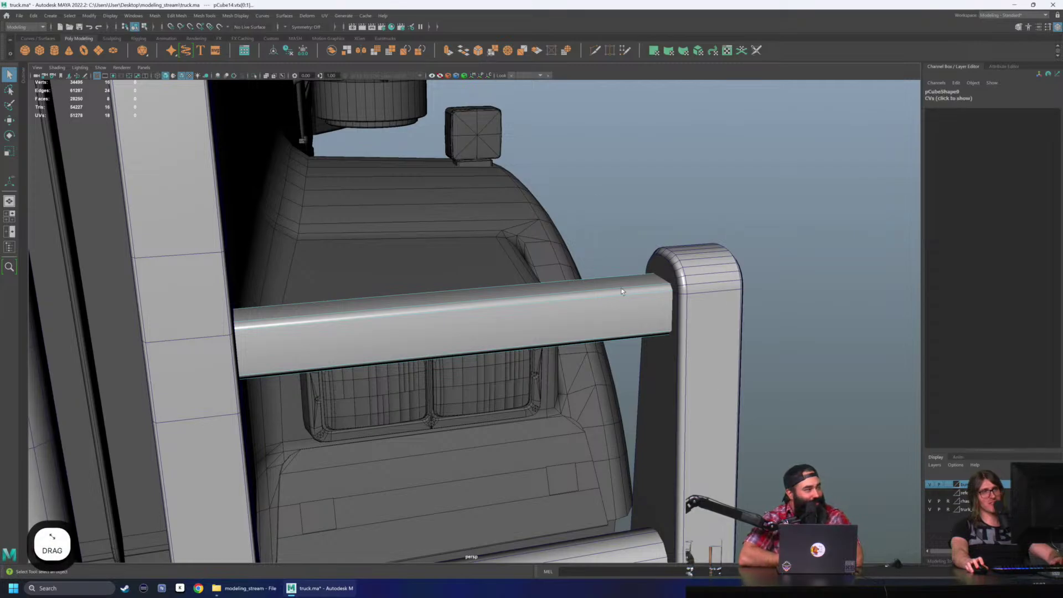
right_click_drag(621, 288, 749, 237)
left_click_drag(750, 238, 196, 100, "alt")
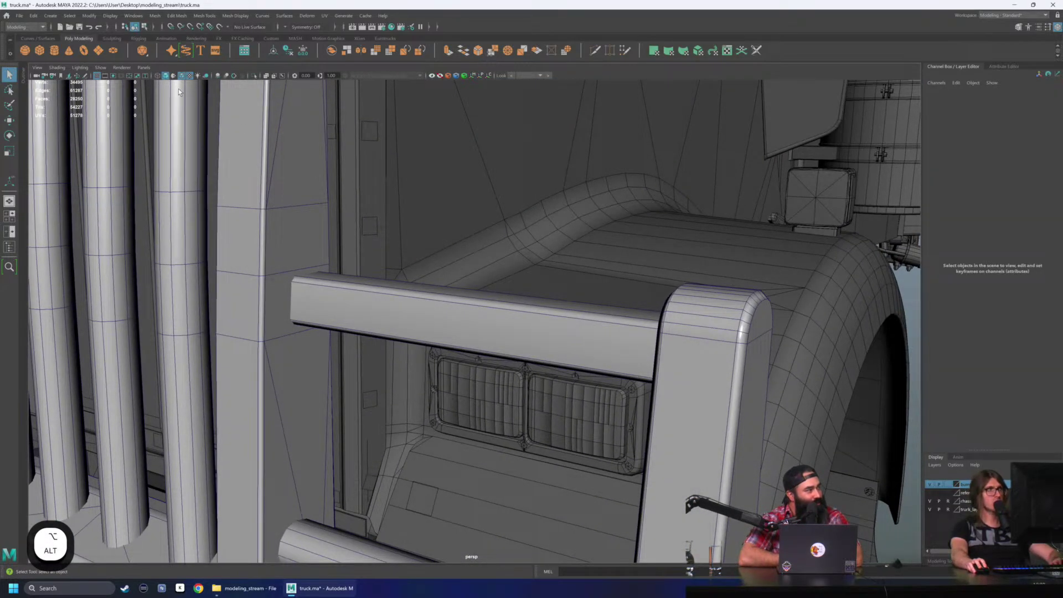
left_click(182, 77)
scroll(521, 285, "down", 8)
mouse_move(447, 288)
left_mouse_down("alt")
mouse_move(409, 282)
mouse_move(506, 330)
mouse_move(570, 337)
left_mouse_up("alt")
scroll(483, 321, "down", 3)
middle_click_drag(483, 321, 495, 317, "alt")
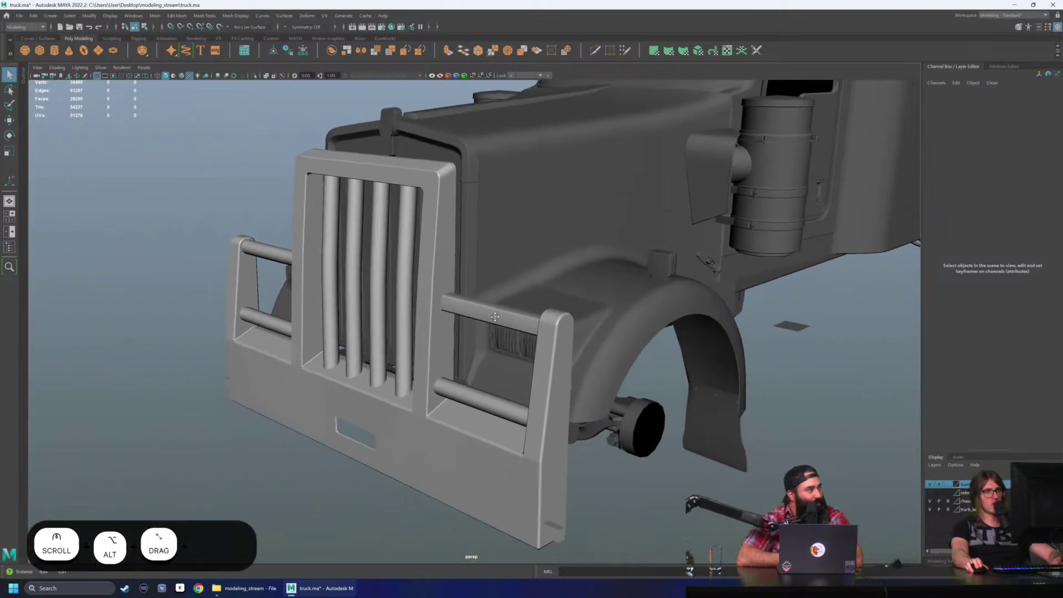
left_click_drag(494, 317, 506, 336, "alt")
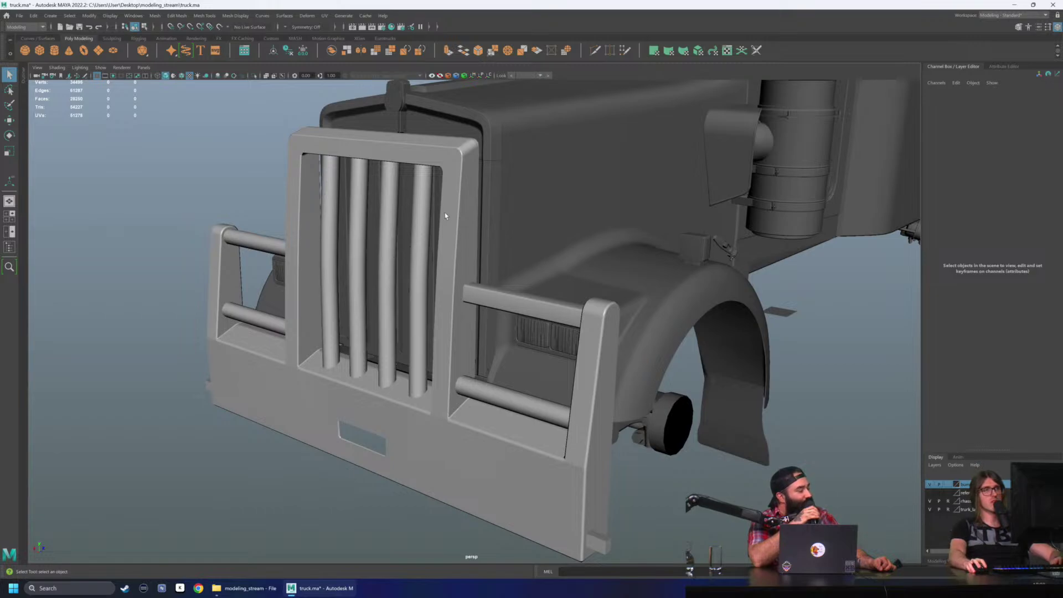
Step: Duplicate the half mesh of the bumper and grille frame and move the copy outward along X
left_click(472, 252)
left_click_drag(553, 303, 468, 189, "alt")
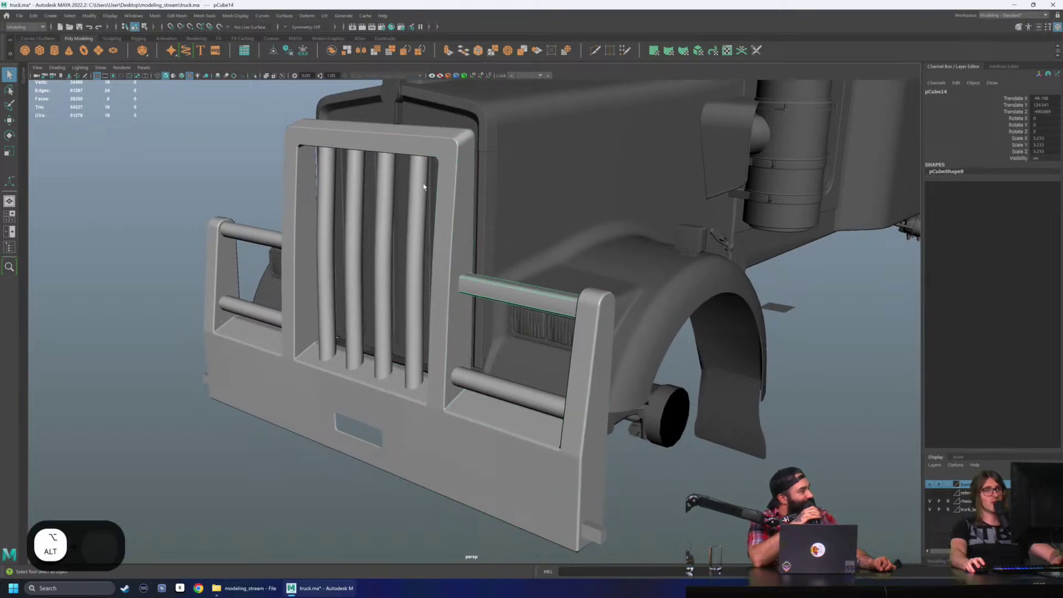
left_click(466, 186)
key("w")
key("ctrl+d")
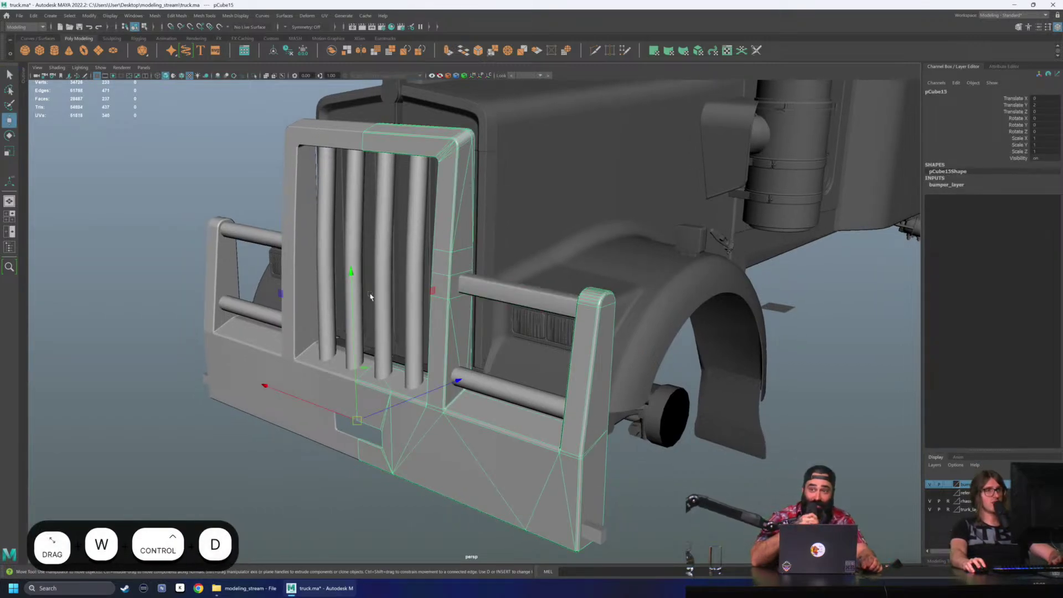
left_click_drag(331, 392, 440, 433)
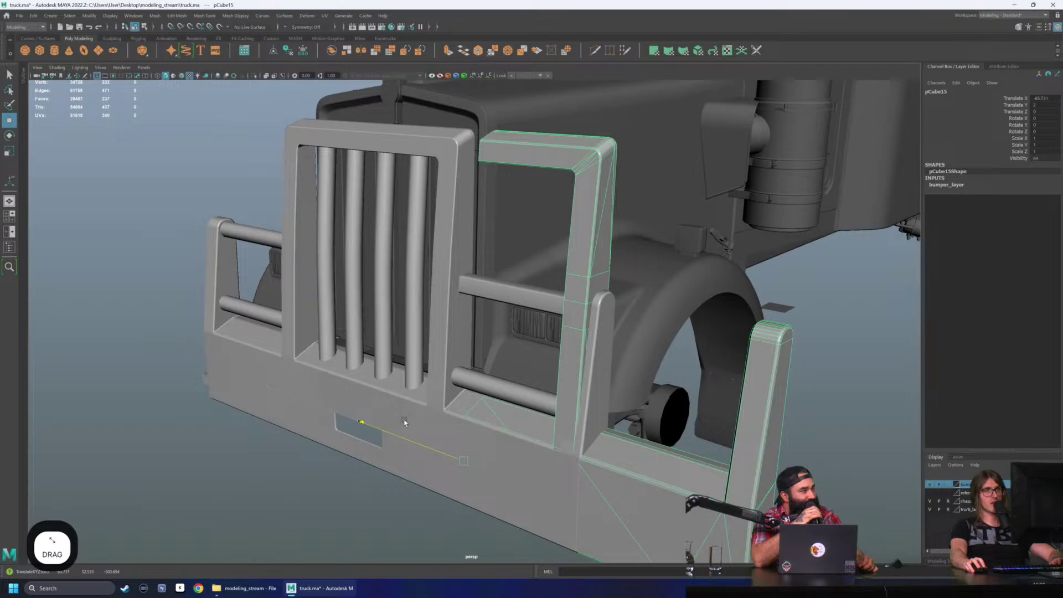
Step: Delete the copy's faces except for the upper corner piece of the grille frame
right_click(798, 298)
left_click(797, 322)
left_click_drag(429, 94, 678, 268)
scroll(679, 268, "down", 3)
left_click_drag(714, 315, 548, 531, "shift")
key("Delete")
key("q")
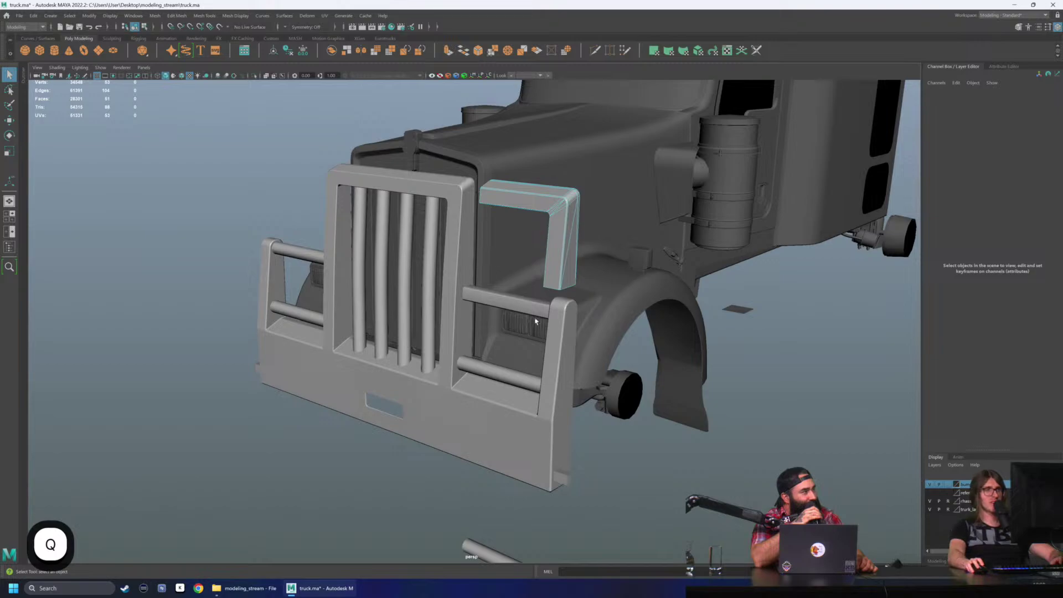
Step: Snap the corner piece's pivot to its lower end and move the piece down over the side post and upper bar
right_click_drag(535, 320, 549, 204)
key("w")
key("d")
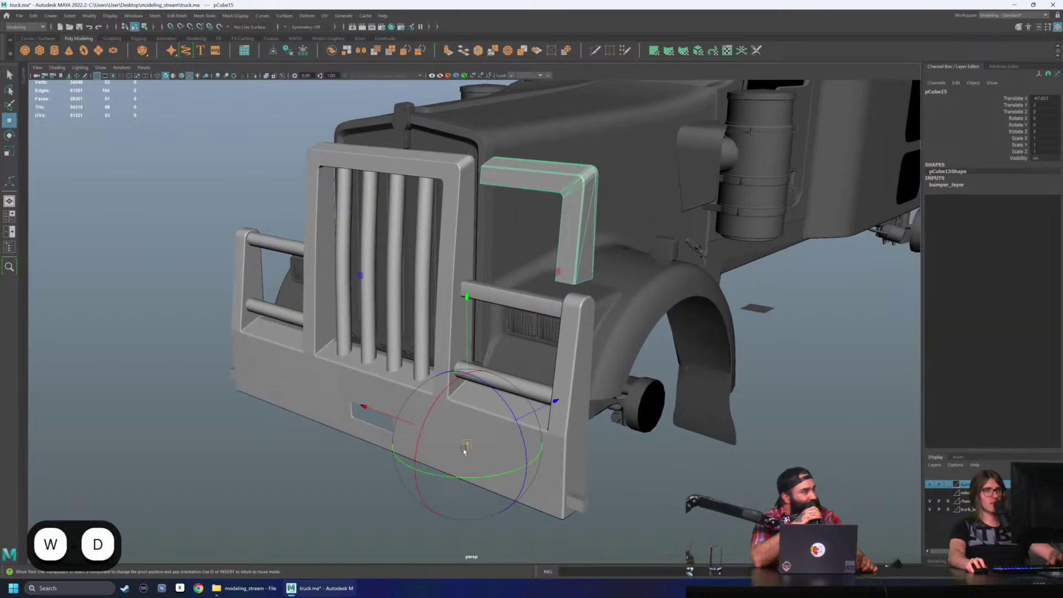
key("v")
middle_click_drag(470, 294, 562, 280)
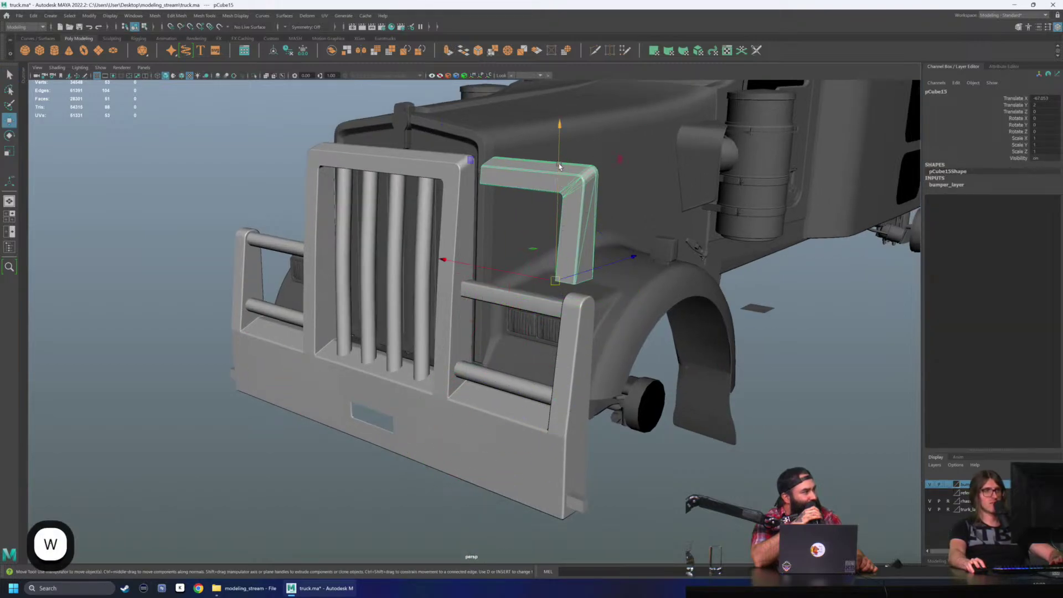
left_click_drag(558, 164, 588, 349)
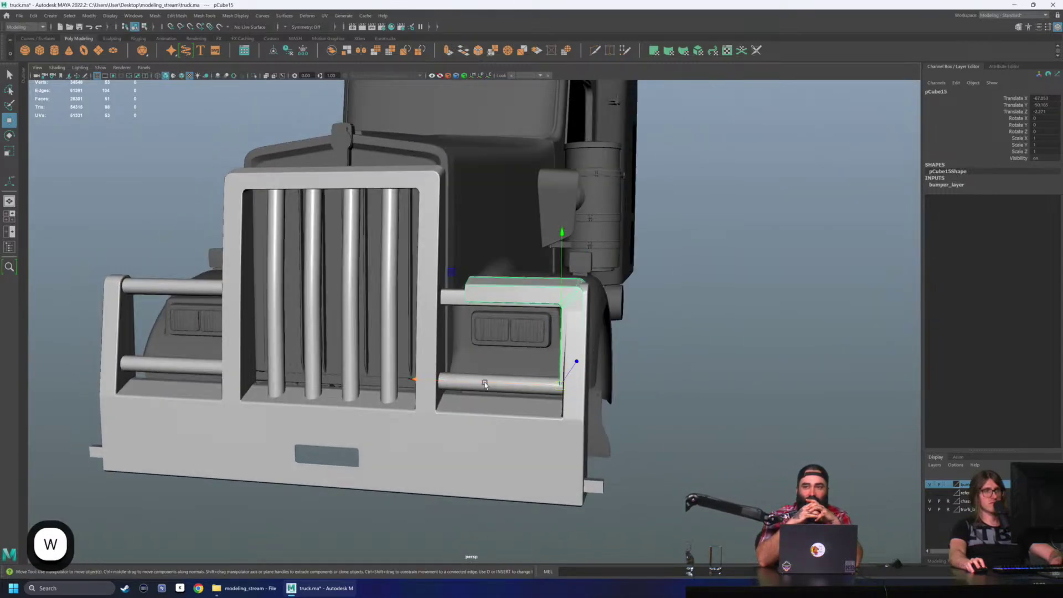
left_click_drag(485, 383, 486, 383)
Step: Try deleting the side post's faces from the half mesh of the bumper and grille frame, down to the bumper's top
left_click_drag(627, 345, 695, 322, "alt")
left_click(500, 434)
scroll(609, 382, "up", 2)
right_click(766, 292)
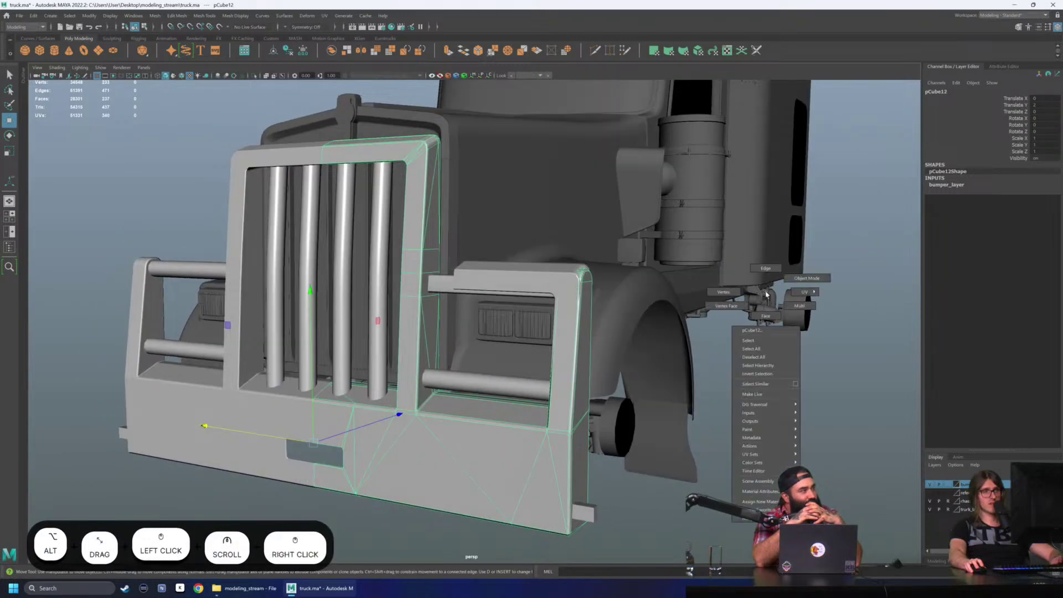
right_click_drag(859, 241, 860, 265)
left_click_drag(751, 231, 517, 365)
key("Delete")
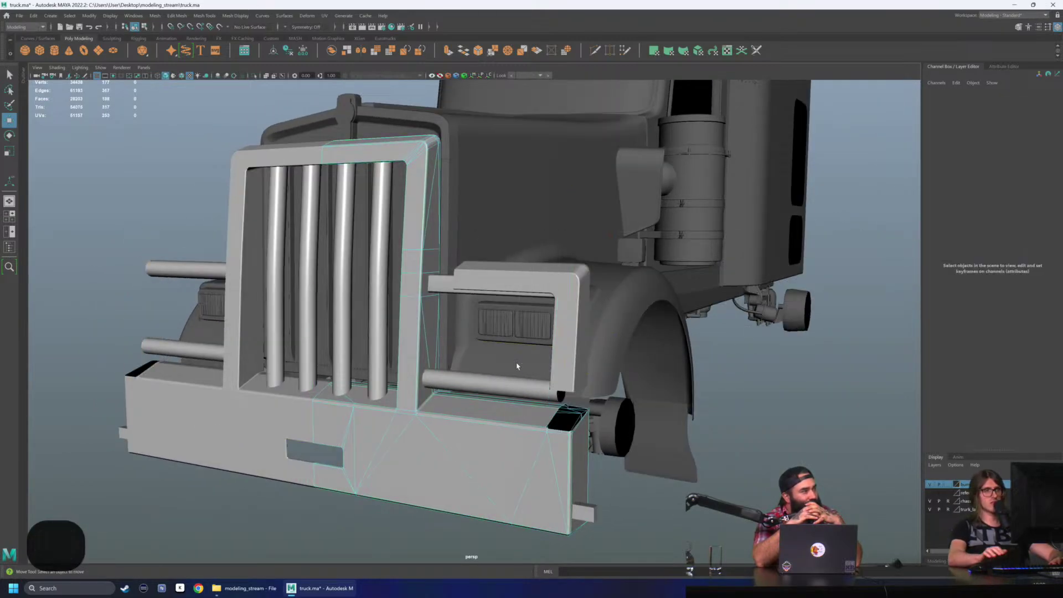
Step: Return to object mode and try removing the separate box-shaped upper bar beneath the corner piece
key("q")
right_click_drag(575, 319, 617, 290)
left_click(614, 290)
left_click_drag(597, 289, 513, 301, "alt")
left_click(448, 293)
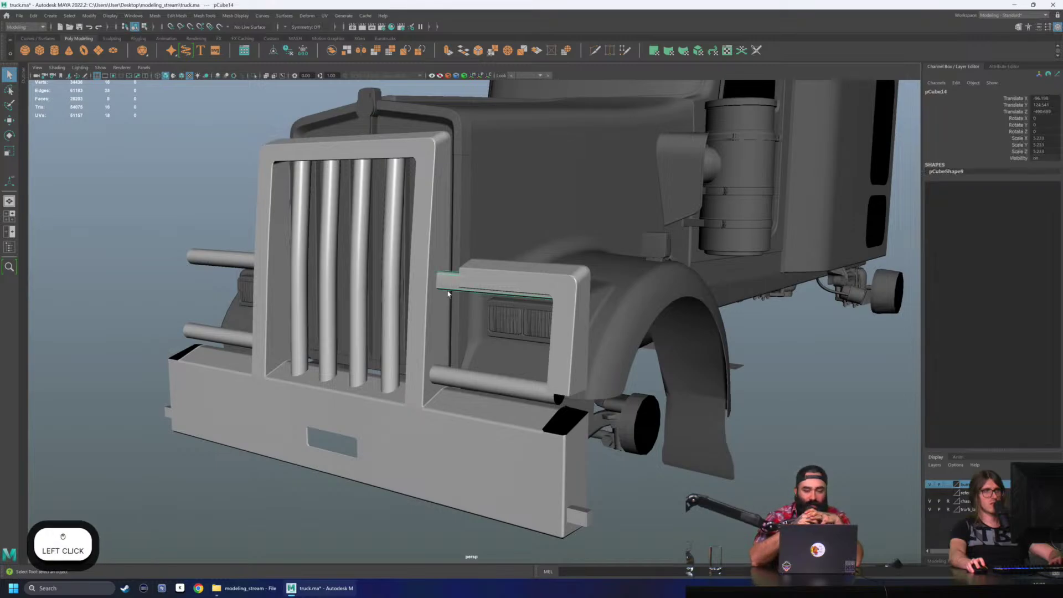
key("Delete")
left_click_drag(448, 293, 459, 279, "alt")
scroll(453, 281, "up", 2)
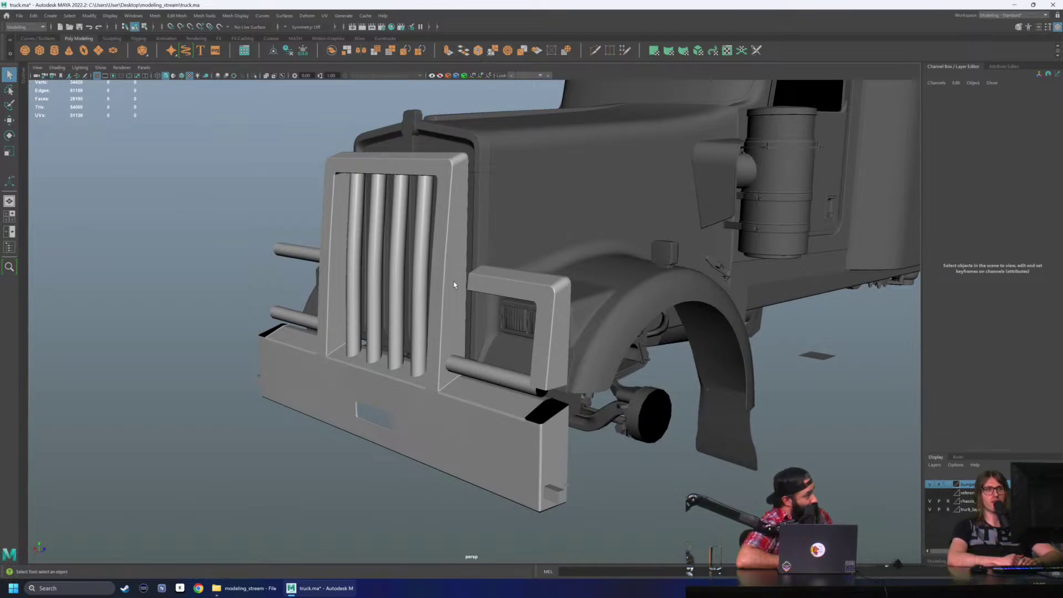
Step: Examine the corner piece's shape and fit on the bull bar from the side and the front
scroll(453, 281, "down", 3)
left_click_drag(453, 281, 493, 295, "alt")
left_click(508, 299)
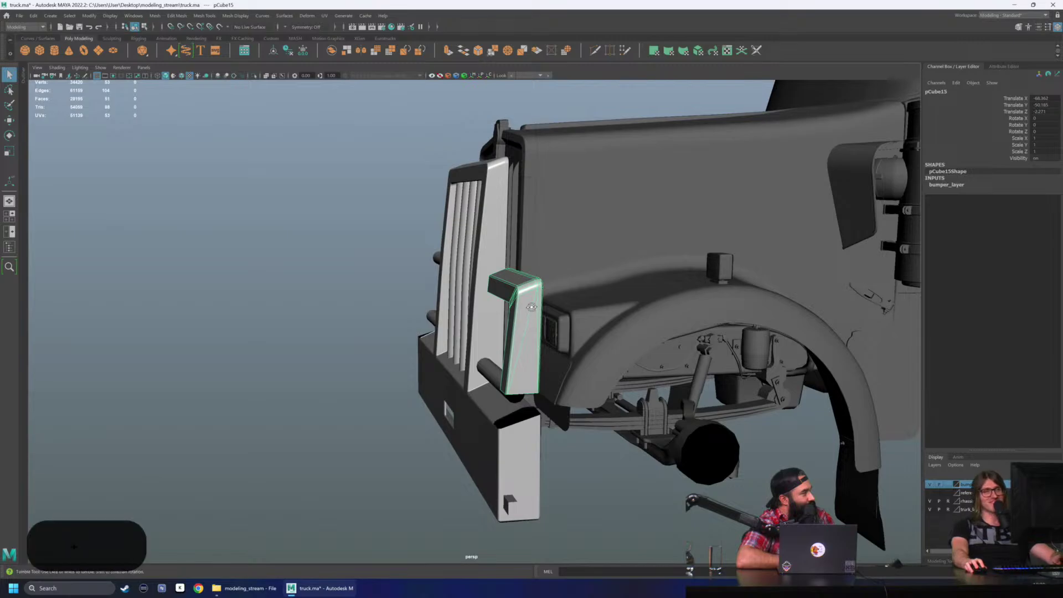
left_click_drag(528, 308, 527, 308, "alt")
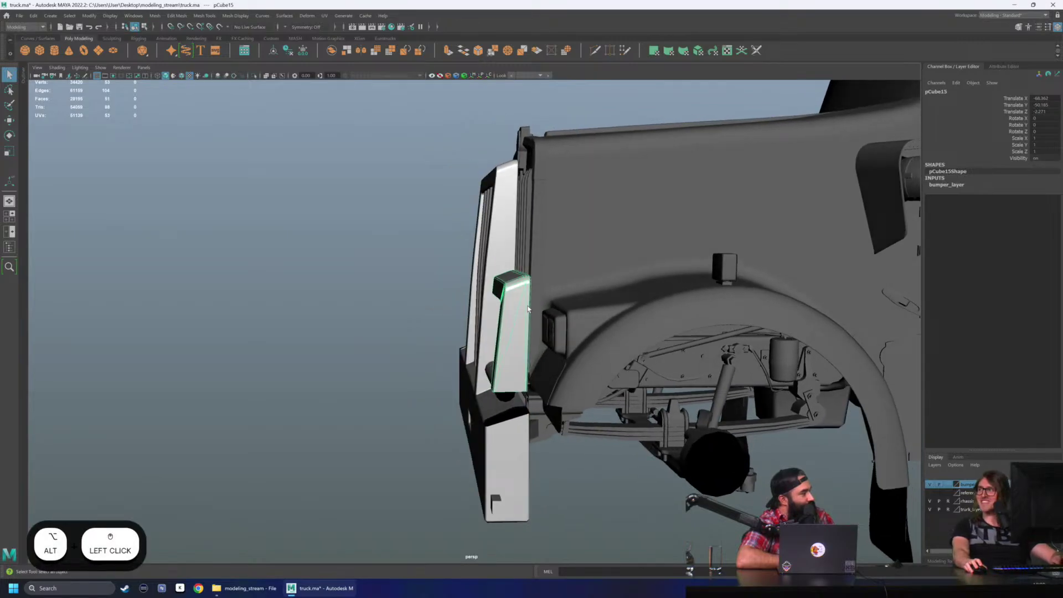
left_click_drag(544, 315, 678, 339, "alt")
left_click(680, 355)
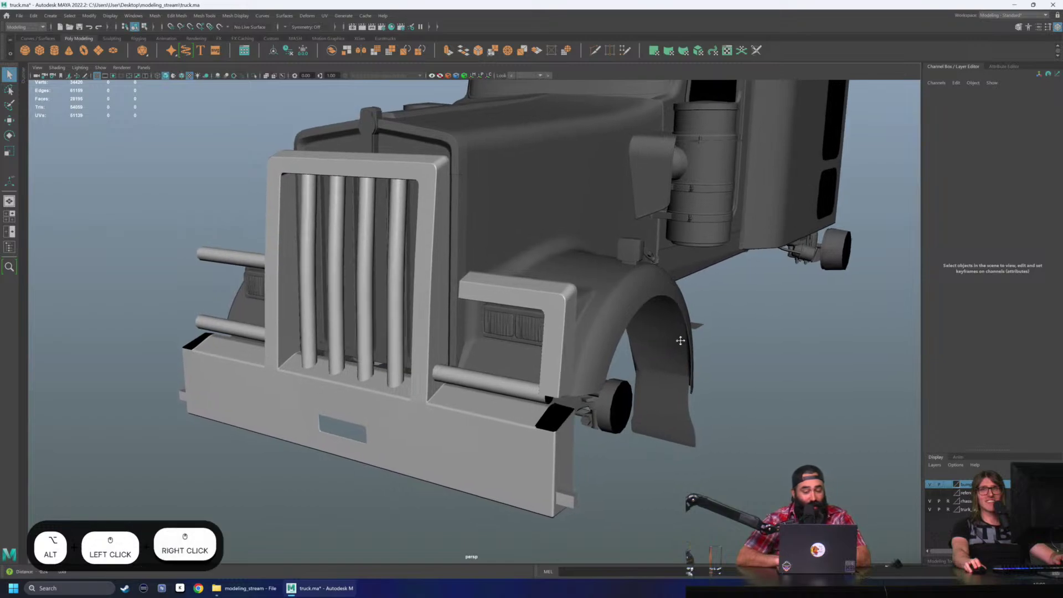
right_click_drag(678, 339, 681, 344, "alt")
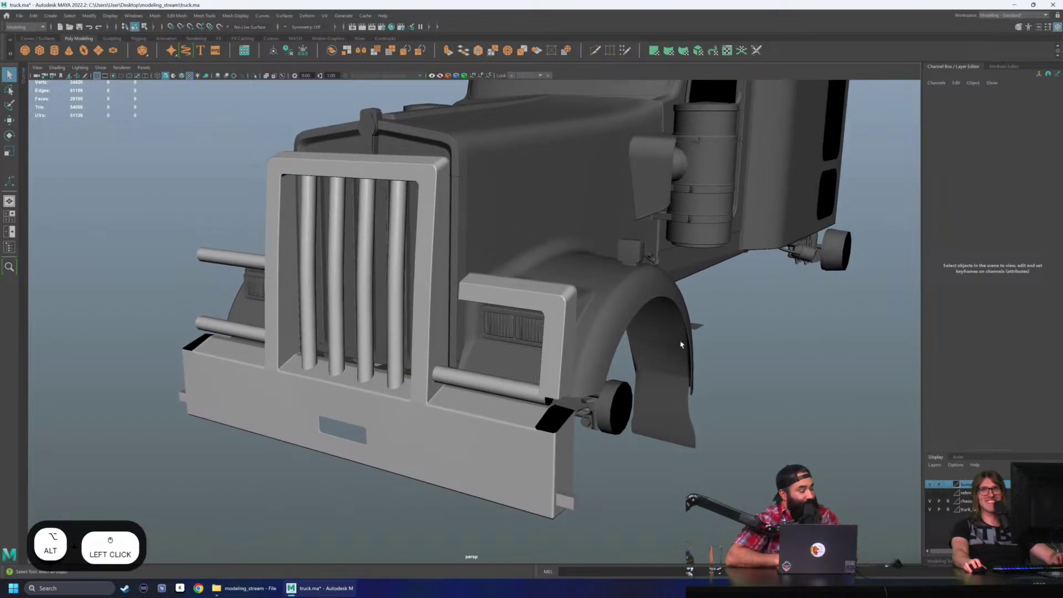
left_click(691, 331)
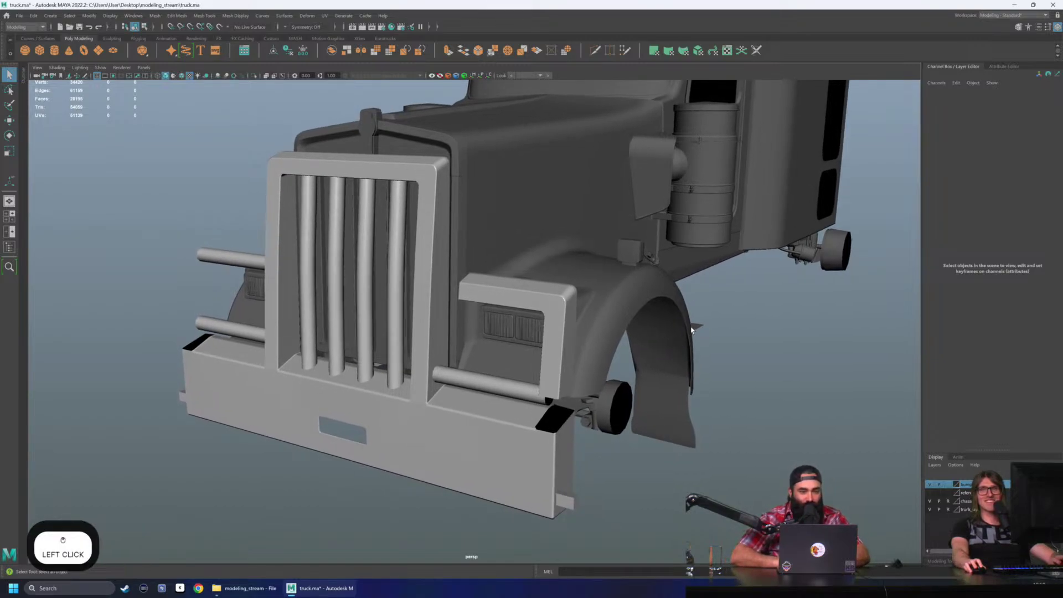
left_click_drag(668, 347, 695, 328, "alt")
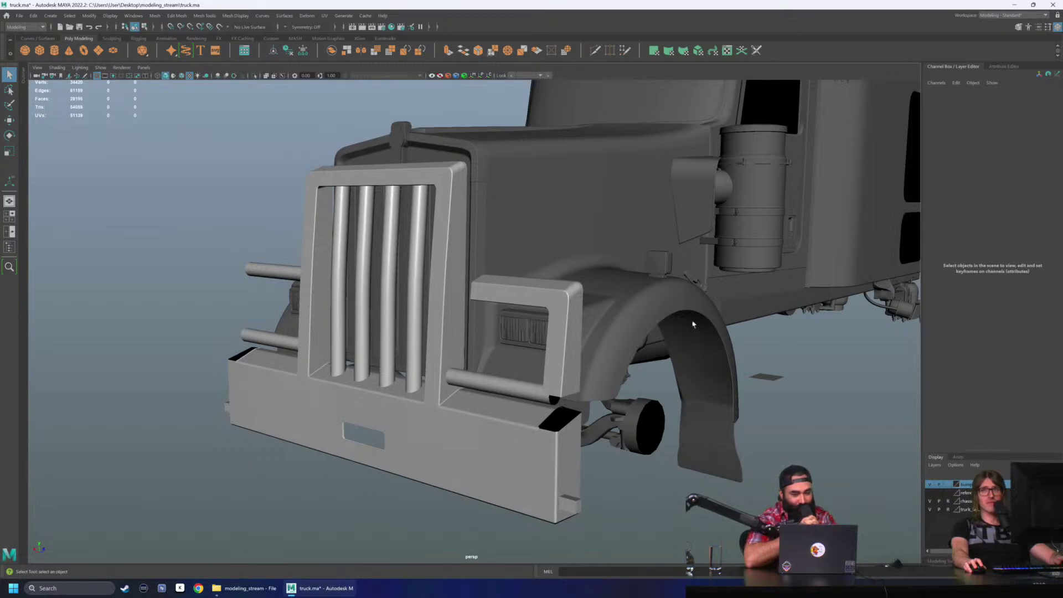
left_click_drag(693, 324, 697, 325, "alt")
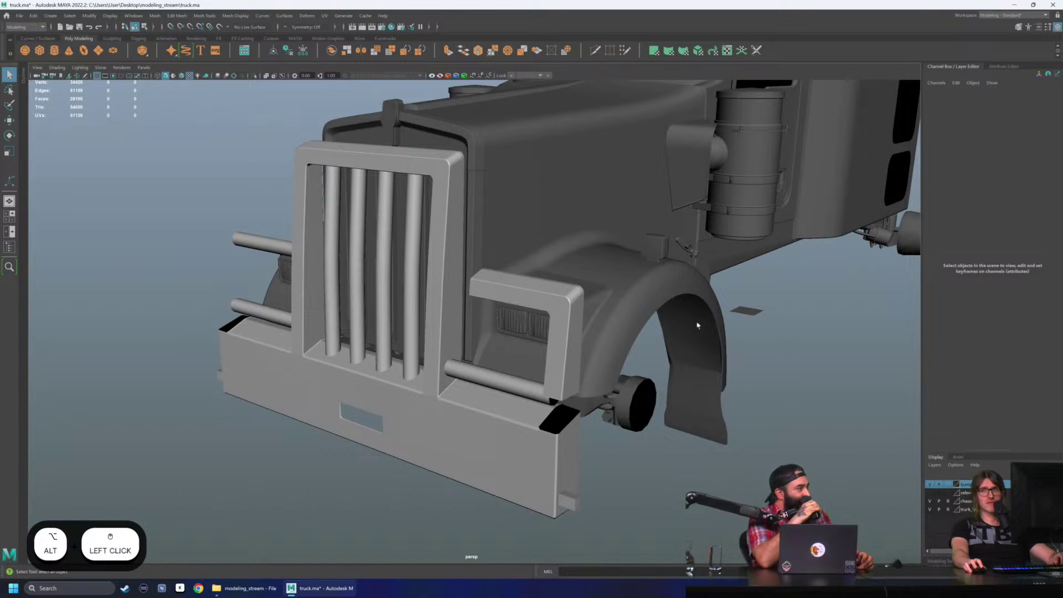
Step: Undo the upper bar and side post deletions and all corner piece edits, back to before the half mesh was duplicated
key("ctrl")
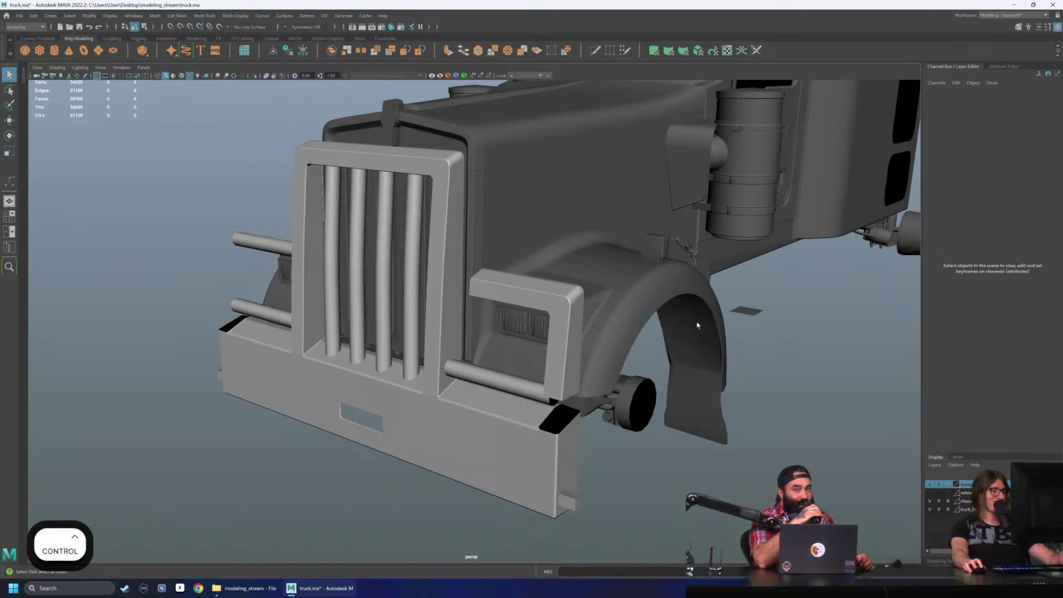
key("ctrl+z")
key("ctrl+z")
key("ctrl+z")
key("ctrl+z")
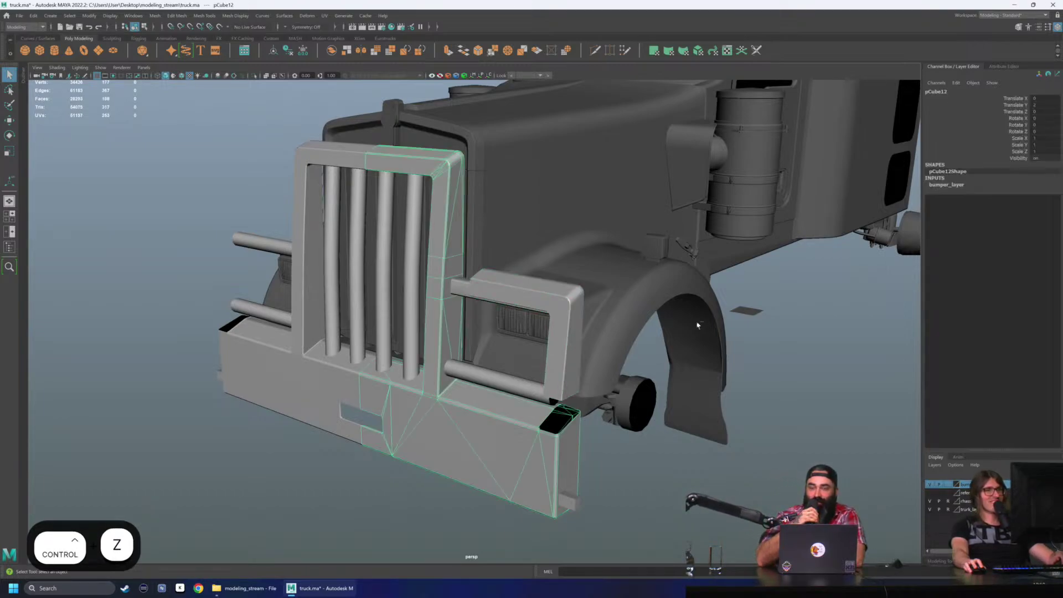
key("ctrl+z")
key("ctrl+z")
key("ctrl+z")
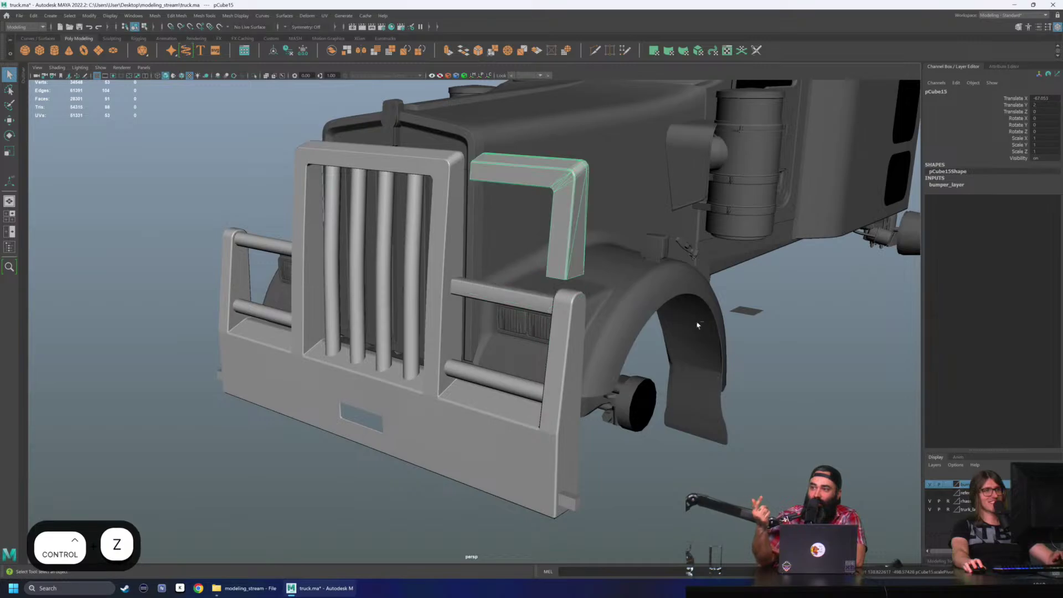
key("ctrl+z")
key("ctrl+z")
key("ctrl+z")
key("ctrl+z")
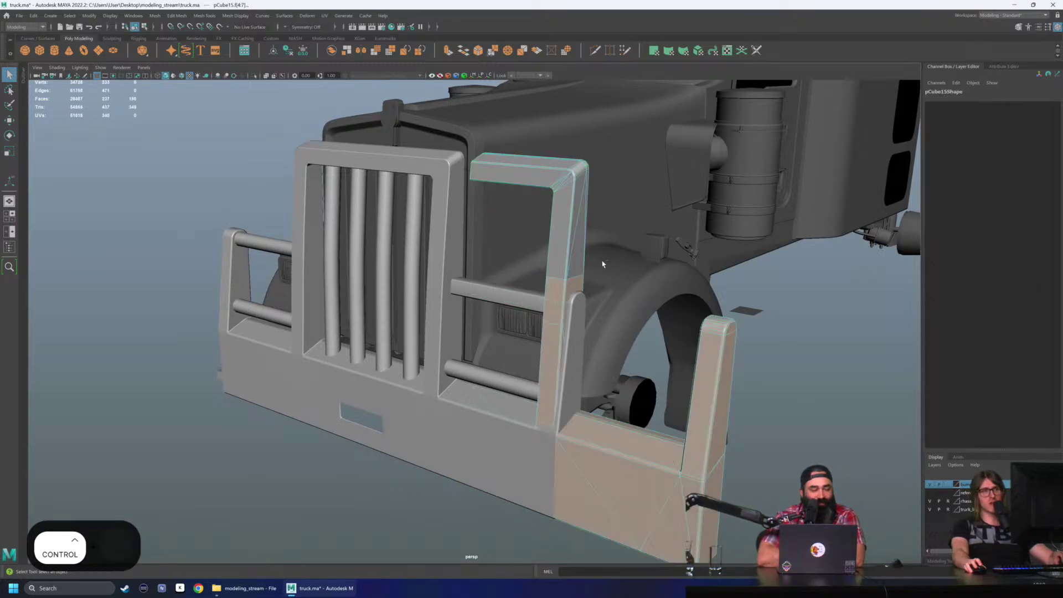
key("ctrl+z")
key("ctrl+z")
key("ctrl+z")
key("ctrl+z")
key("ctrl+z")
key("ctrl+z")
key("ctrl+z")
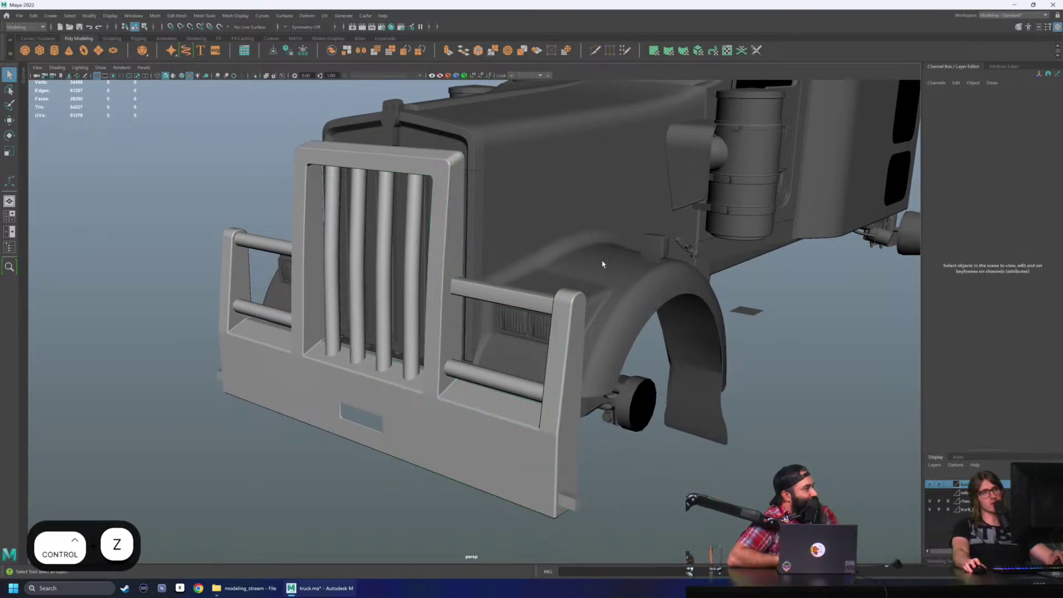
Step: Undo the latest edge and shading edits on the box-shaped upper bar
key("ctrl+z")
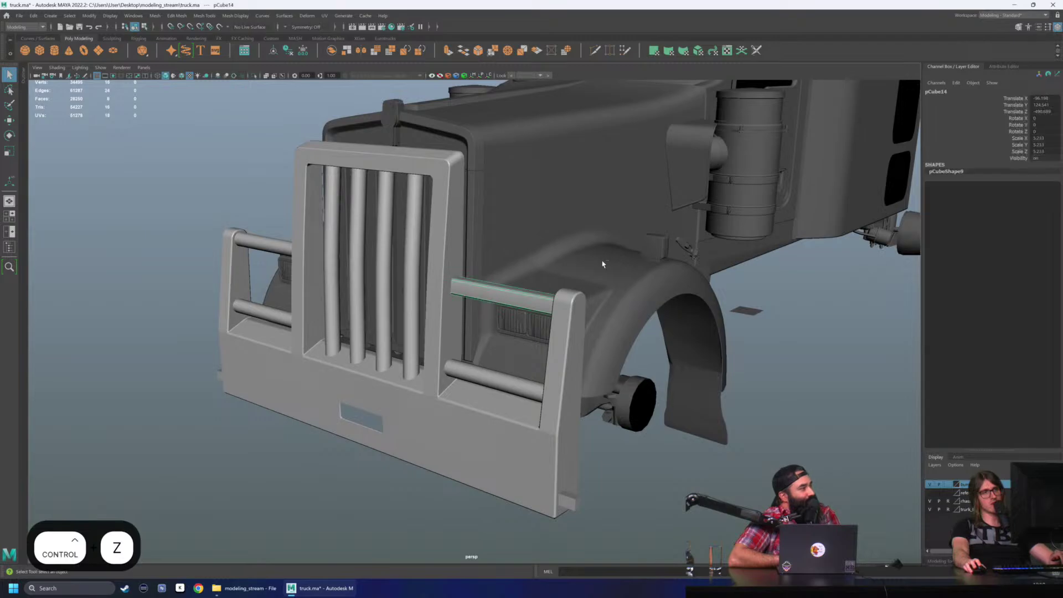
key("ctrl+z")
key("ctrl+z")
key("ctrl+z")
key("ctrl+z")
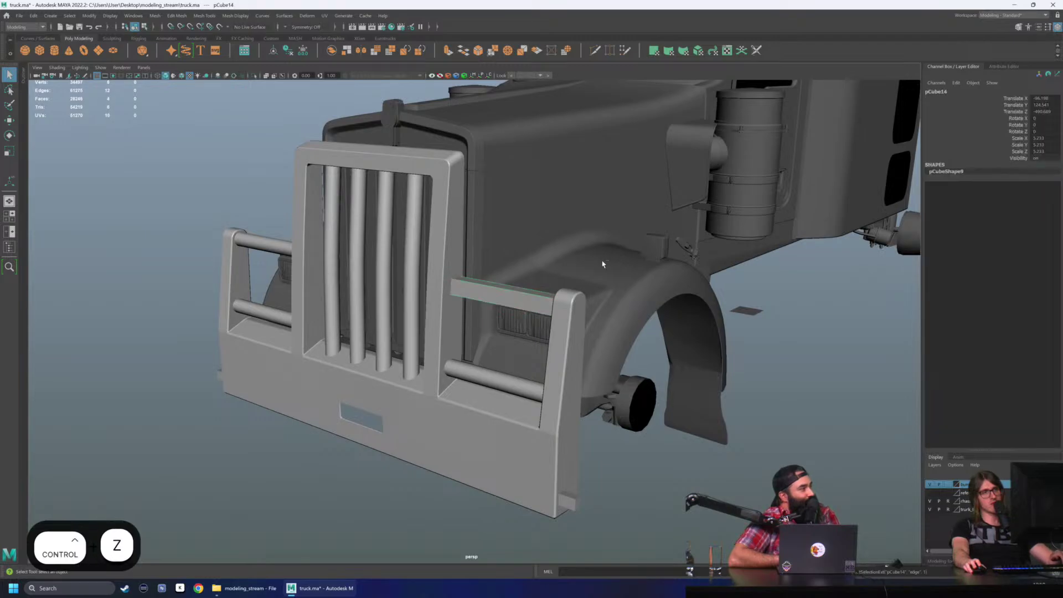
key("ctrl+z")
key("ctrl+z")
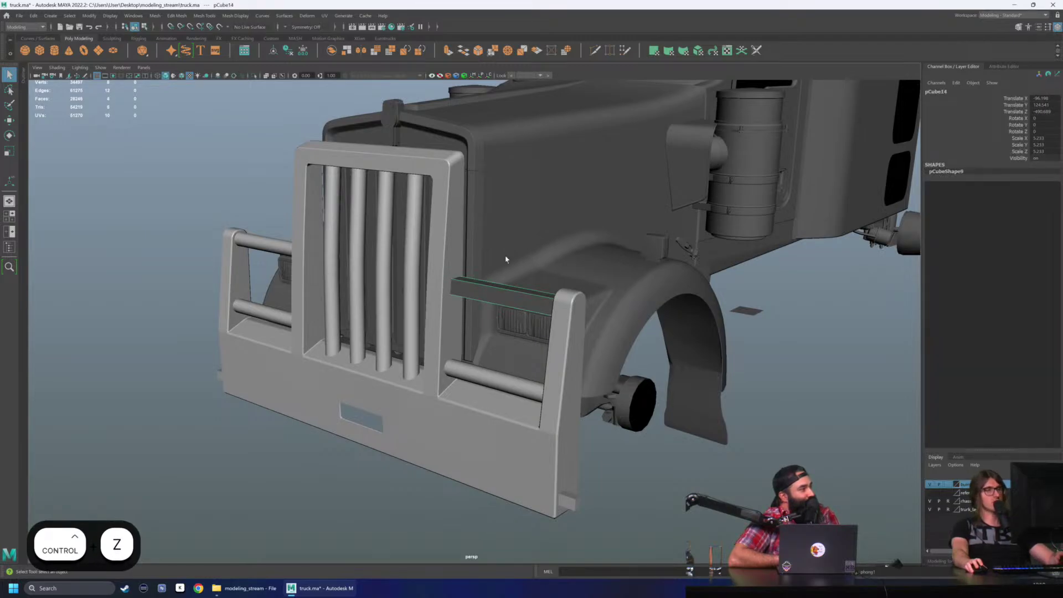
Step: Reopen the saved truck.ma scene from the modeling_stream folder, discarding the unsaved bull bar changes
left_click(20, 16)
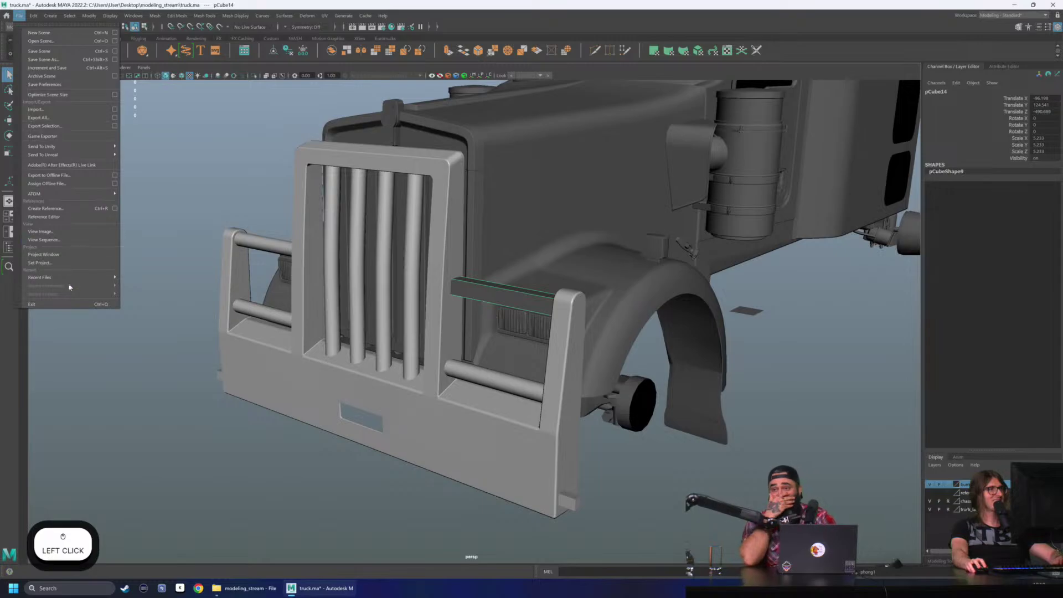
mouse_move(79, 276)
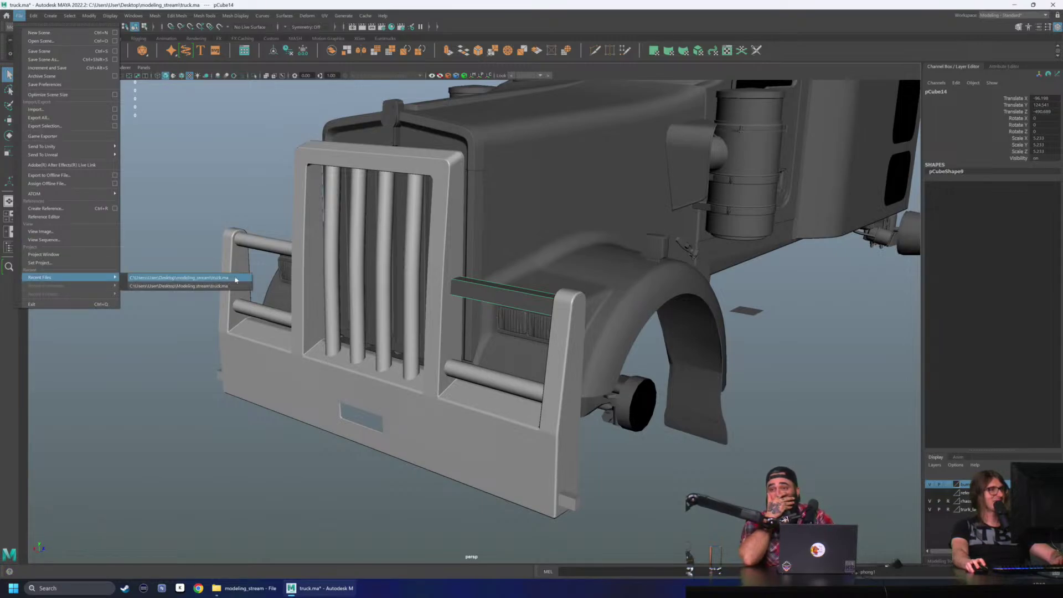
left_click(235, 277)
left_click(521, 299)
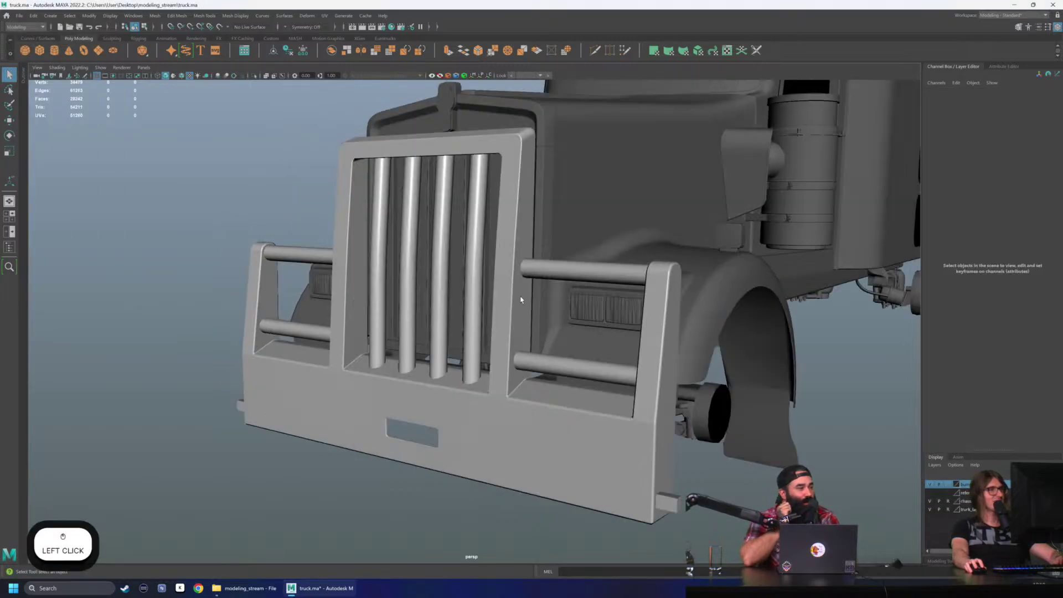
Step: Examine the bull bar with its round side tubes from the front and the side
mouse_move(531, 332)
left_mouse_down("alt")
mouse_move(535, 318)
mouse_move(539, 331)
left_mouse_up("alt")
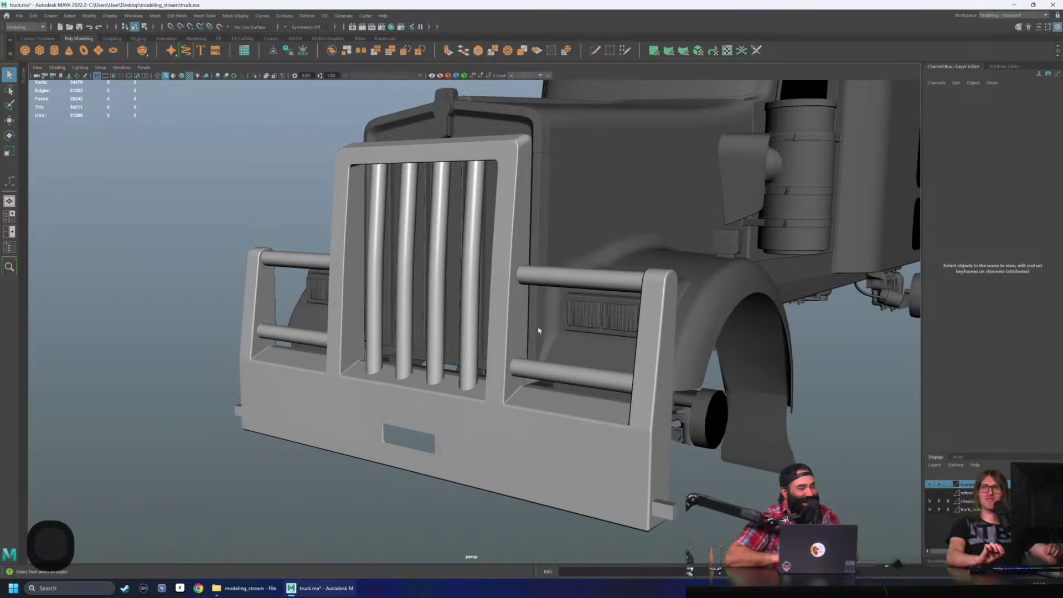
scroll(539, 330, "down", 2)
left_click_drag(538, 330, 462, 302, "alt")
scroll(460, 298, "up", 2)
middle_click_drag(462, 301, 465, 282, "alt")
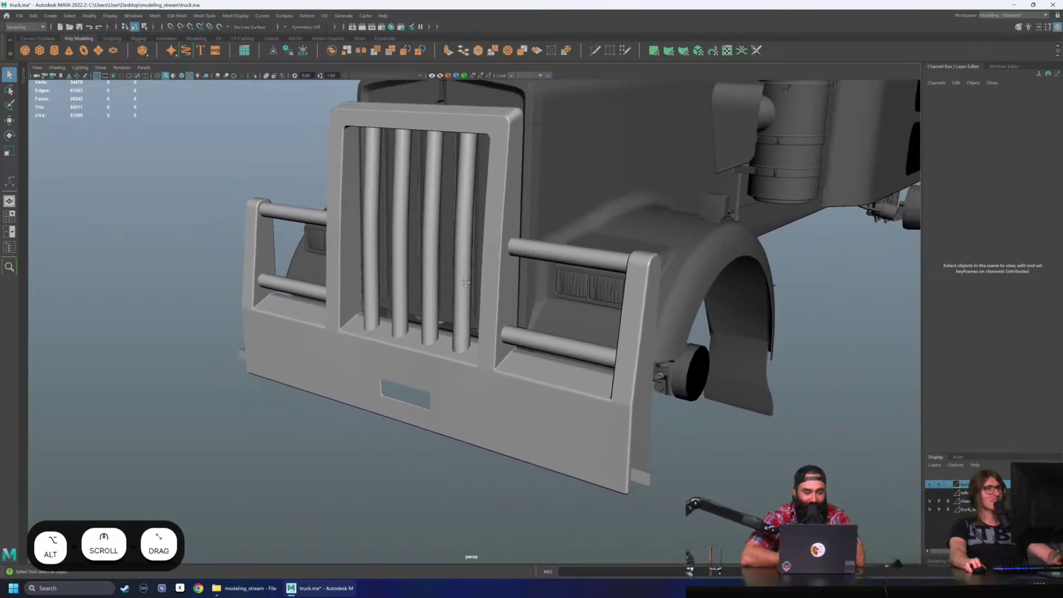
left_click_drag(465, 283, 467, 305, "alt")
middle_click_drag(467, 304, 470, 279, "alt")
left_click_drag(469, 280, 466, 249, "alt")
Step: Select and frame the small block protruding from the bumper's lower side end and examine how it meets the bumper
left_click(606, 417)
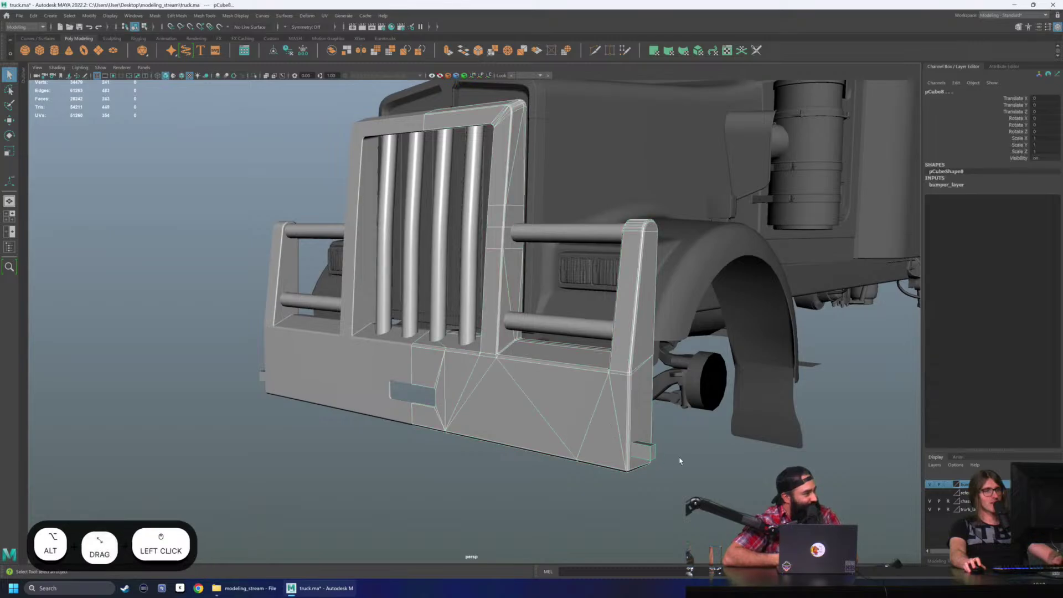
middle_click_drag(680, 460, 661, 433, "alt")
left_click(642, 424)
left_click(630, 423)
key("f")
right_click_drag(679, 406, 652, 390, "alt")
left_click_drag(652, 389, 653, 386, "alt")
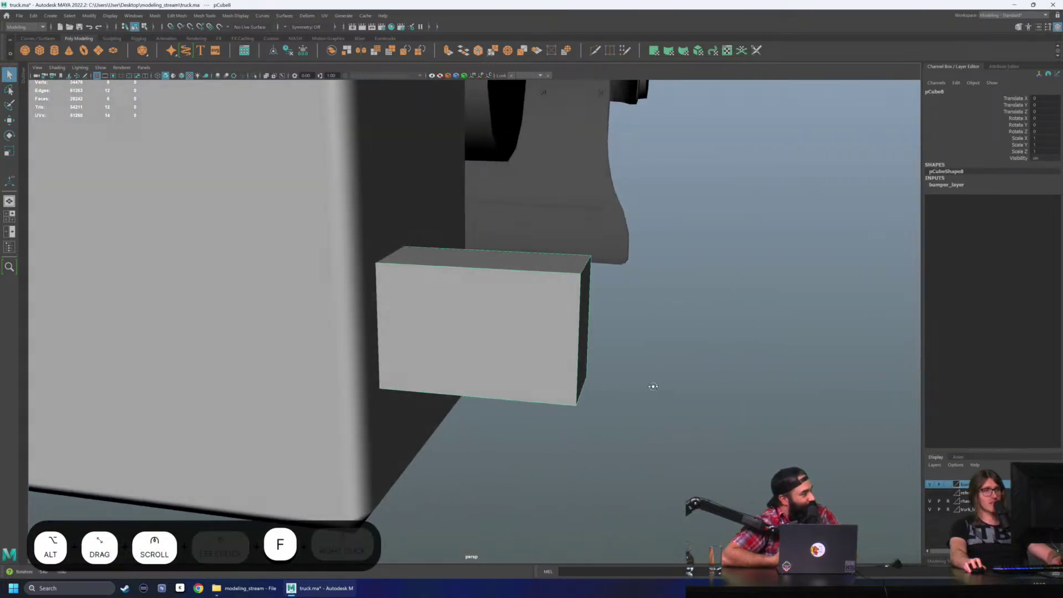
right_click_drag(653, 386, 655, 389, "alt")
left_click_drag(618, 346, 496, 428, "alt")
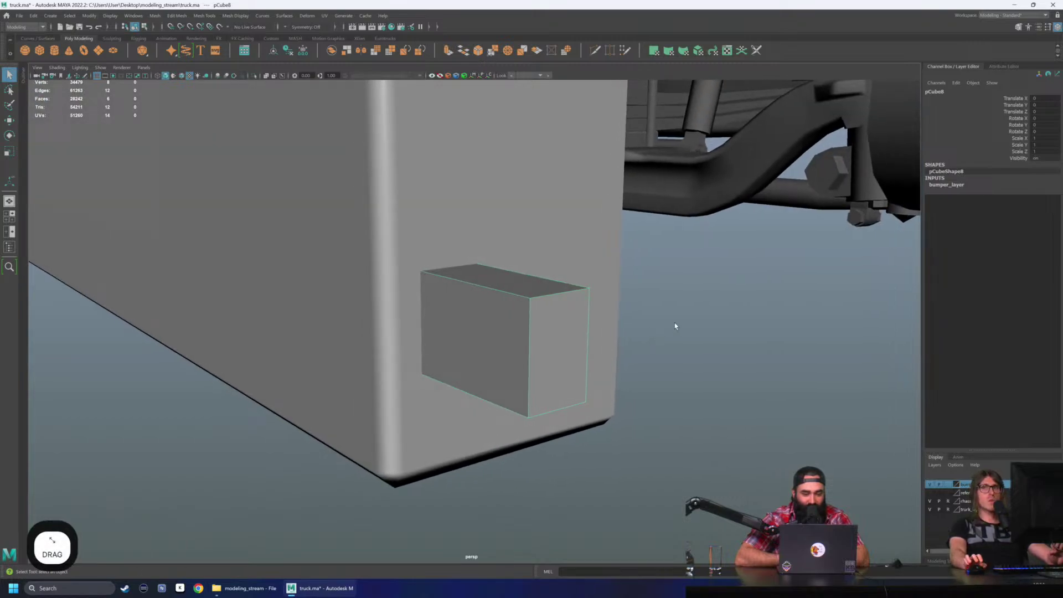
left_click_drag(668, 325, 595, 336, "alt")
scroll(607, 310, "down", 6)
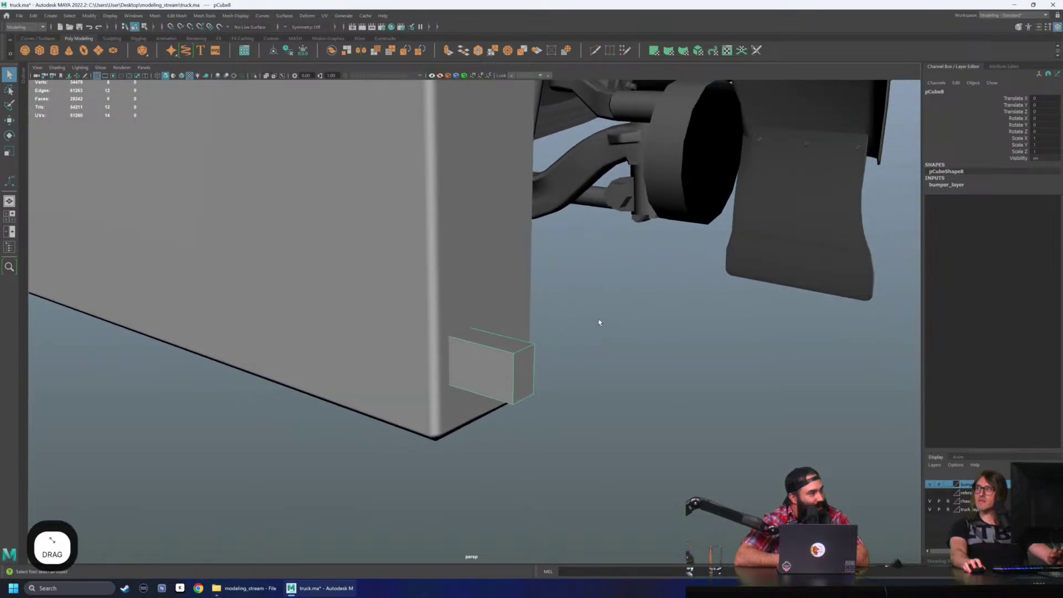
scroll(599, 320, "down", 5)
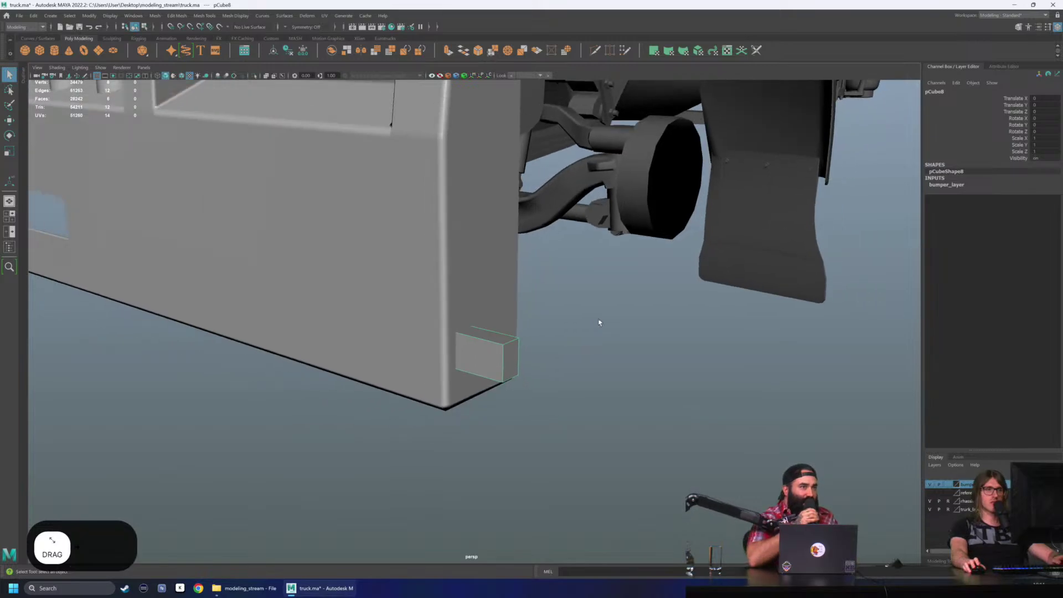
left_click_drag(597, 332, 614, 372, "alt")
scroll(480, 311, "up", 5)
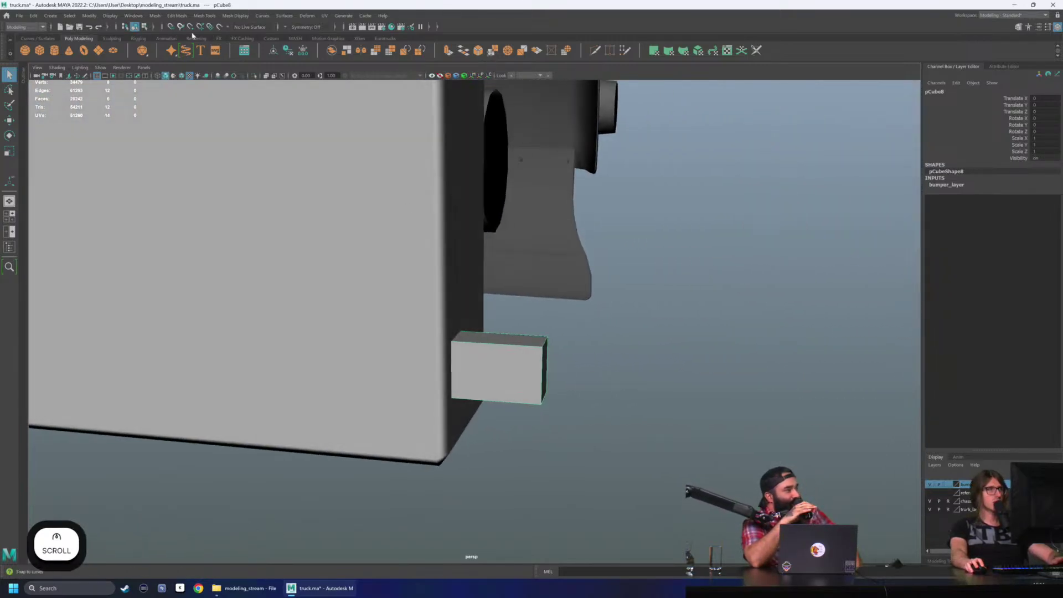
Step: Insert two edge loops around the small side block near the bumper with the Multi-Cut tool
left_click(200, 16)
left_click(230, 96)
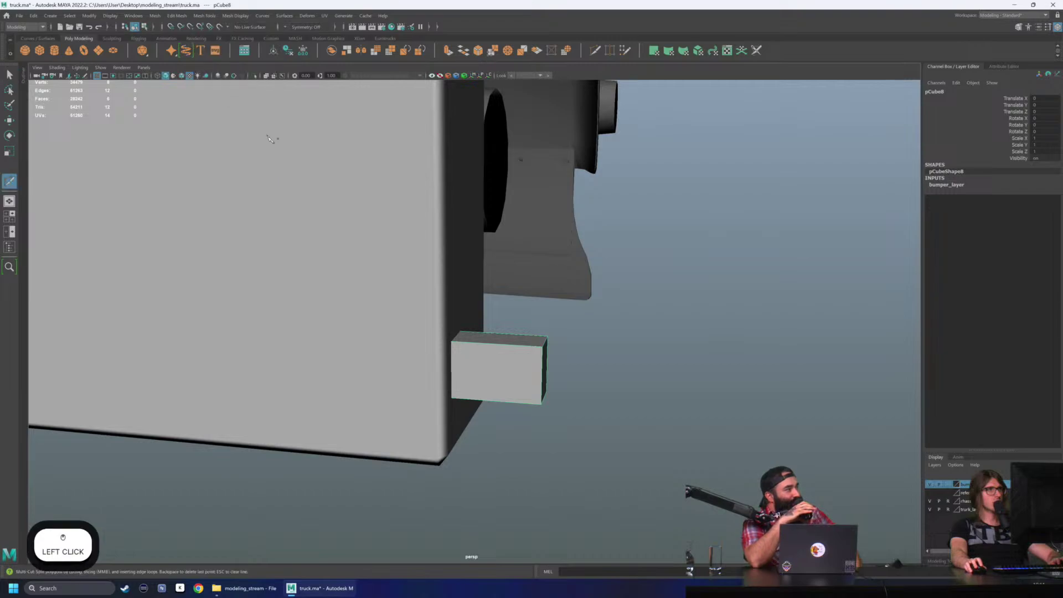
scroll(487, 354, "up", 2)
left_click(466, 349, "ctrl")
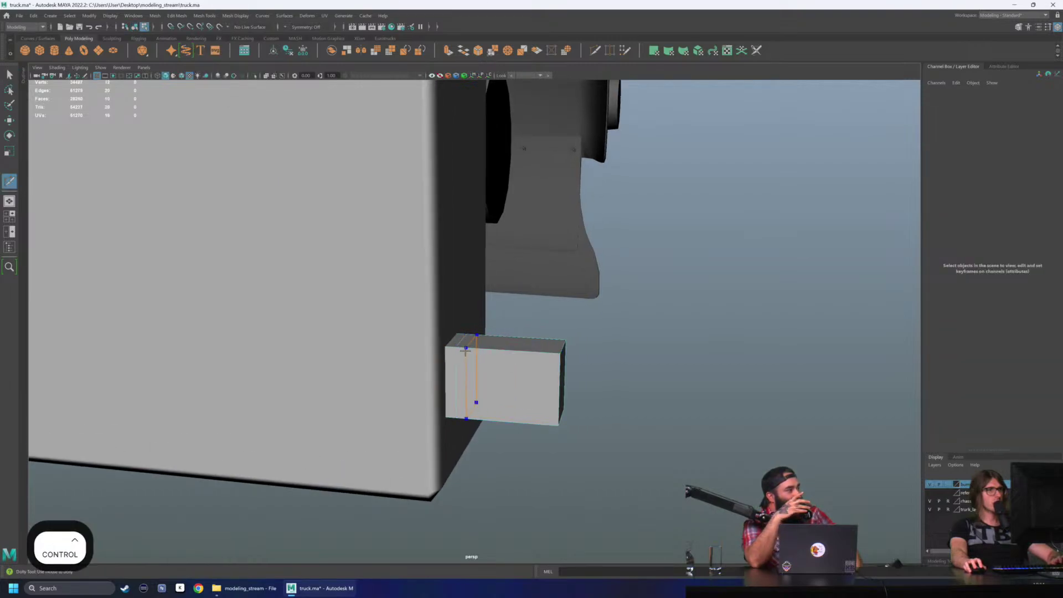
left_click(461, 350, "ctrl")
scroll(574, 330, "up", 1)
key("q")
Step: Show the model in wireframe, delete the small block's end face hidden inside the bumper, and restore shaded display
left_click_drag(491, 343, 451, 369, "alt")
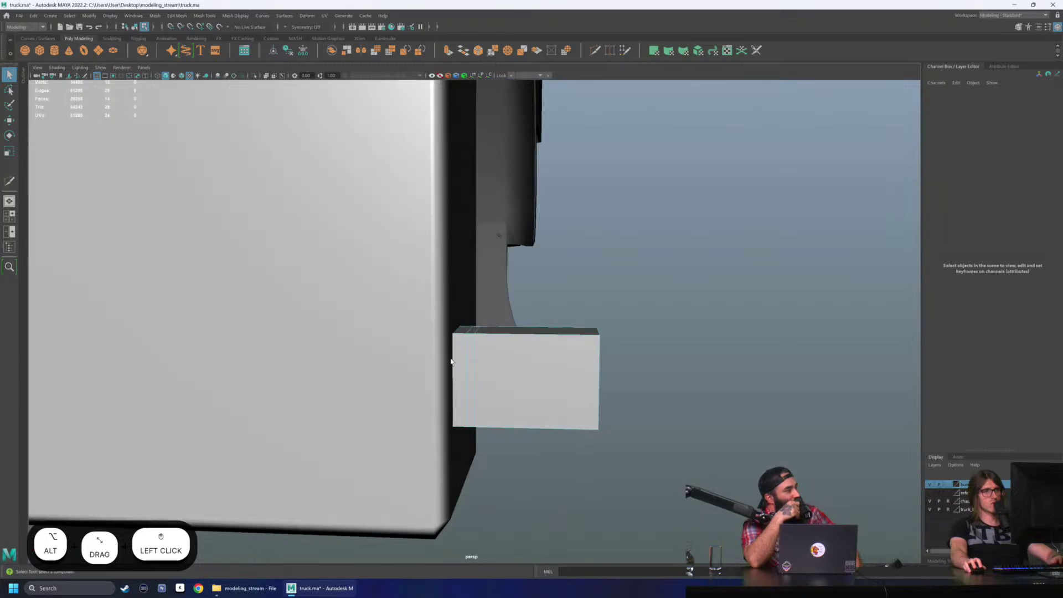
key("4")
left_click(445, 369)
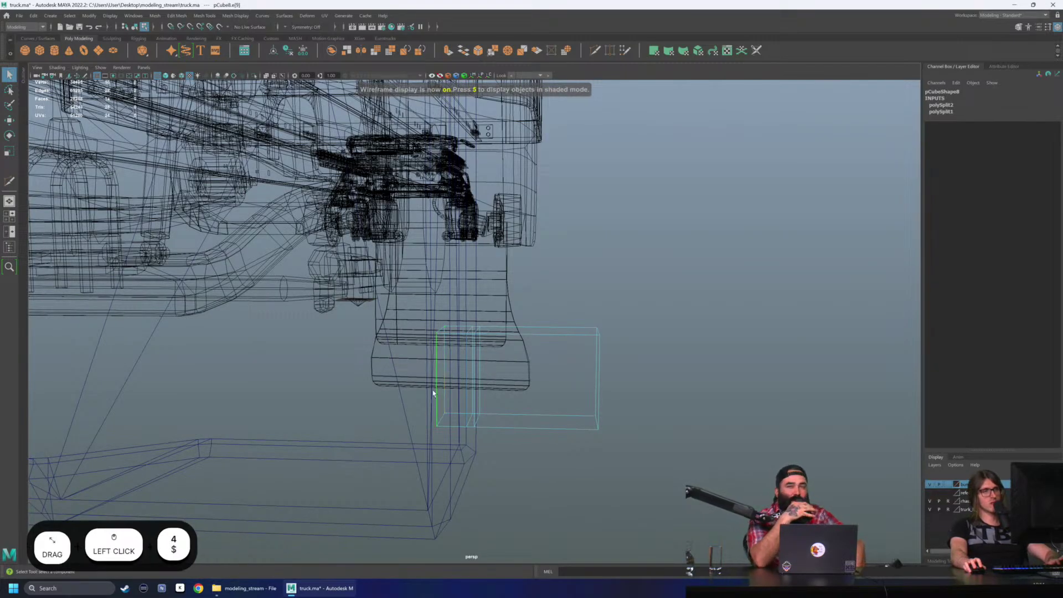
left_click(578, 291)
left_click_drag(401, 386, 460, 290)
key("Delete")
key("5")
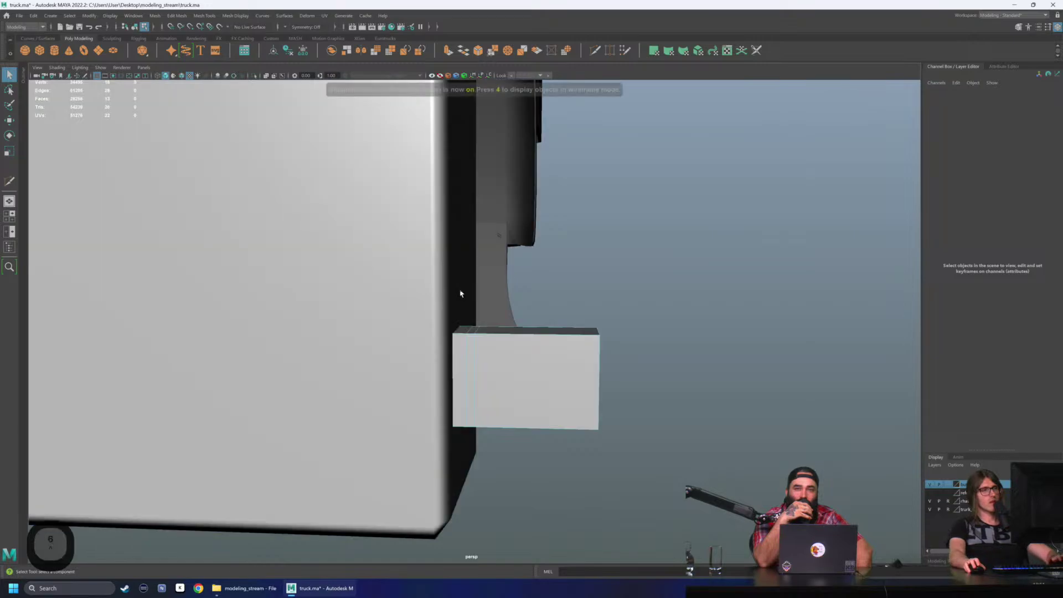
Step: Select the edges around the small side block's inner end and scale them down in height and width to taper it towards the bumper
left_click(467, 376)
key("4")
scroll(444, 368, "down", 3)
scroll(443, 367, "up", 3)
key("6")
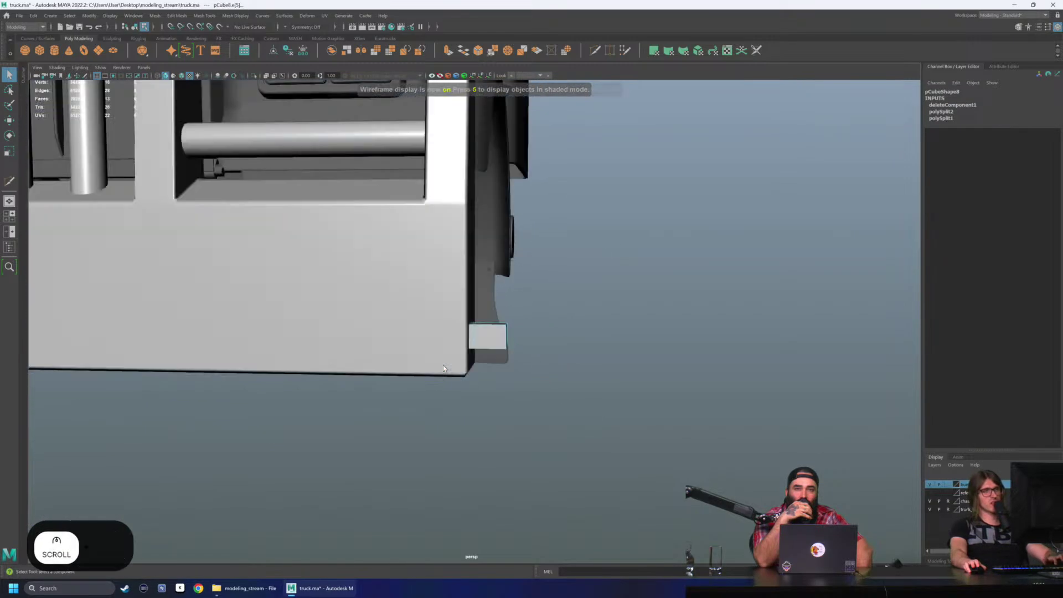
mouse_move(443, 364)
left_mouse_down("alt")
mouse_move(608, 380)
mouse_move(697, 363)
mouse_move(403, 325)
left_mouse_up("alt")
scroll(476, 382, "up", 4)
left_click_drag(501, 420, 486, 391, "alt")
key("r")
left_click_drag(446, 348, 522, 312, "alt")
left_click_drag(458, 218, 458, 220)
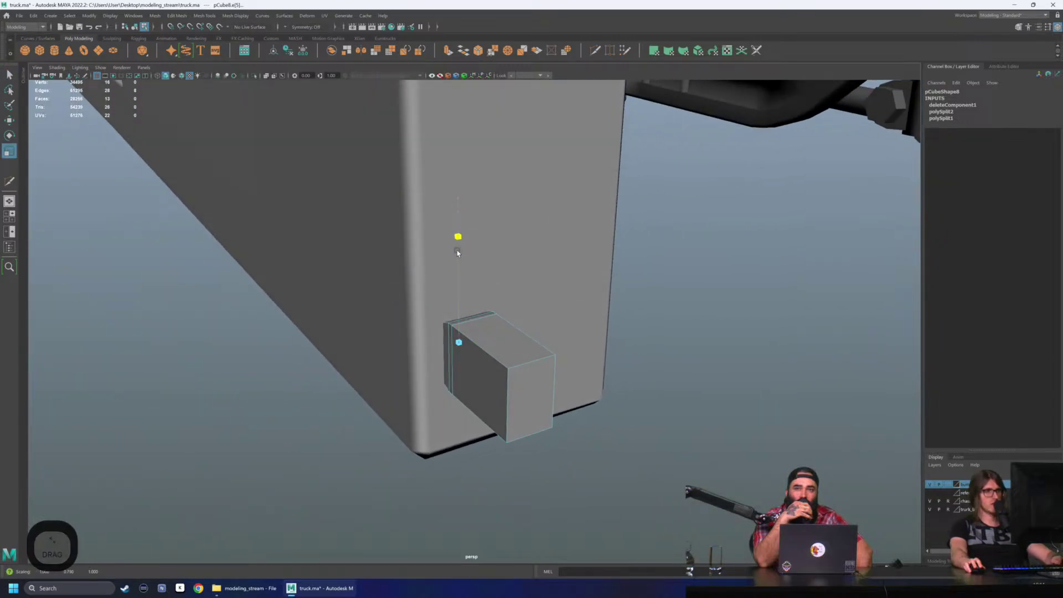
left_click_drag(485, 258, 657, 328, "alt")
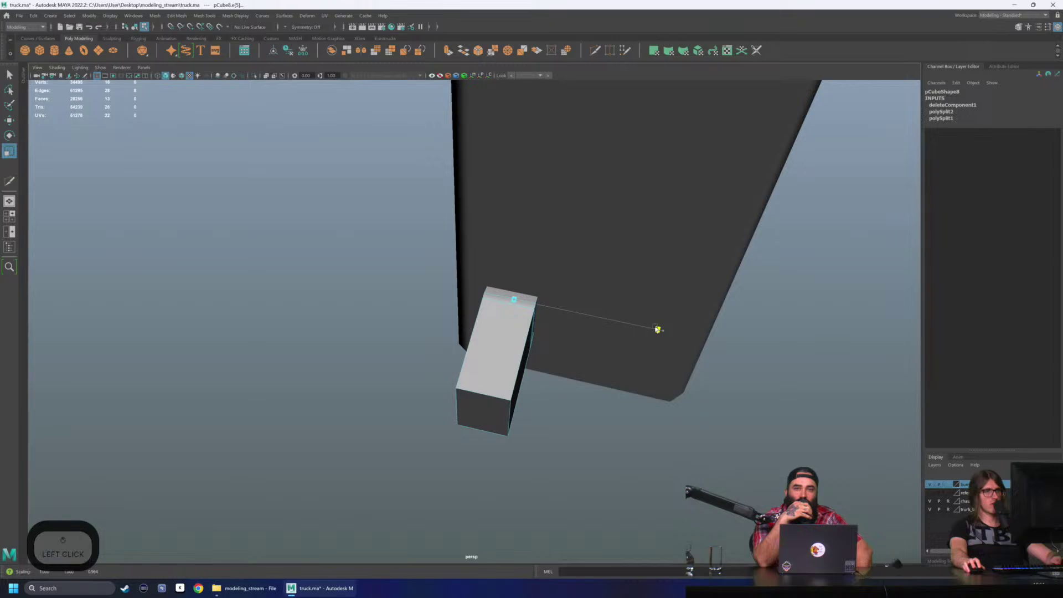
left_click_drag(570, 312, 543, 325, "alt")
Step: Delete the surplus edge loop on the small side block and harden the edge loop around its tapered inner end
key("q")
key("ctrl+Delete")
scroll(553, 315, "down", 2)
double_click(504, 312)
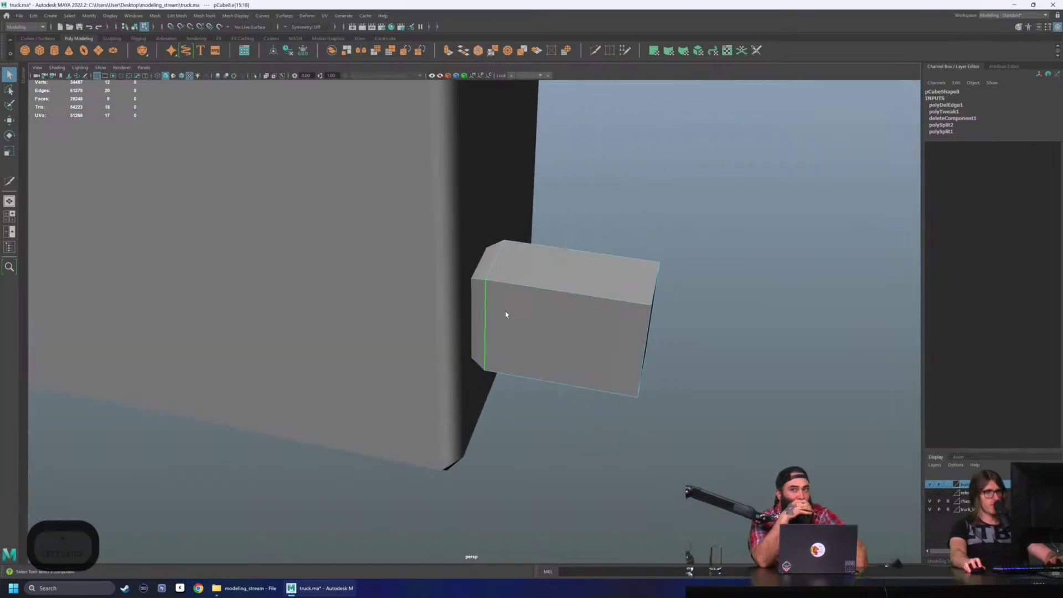
left_click(236, 16)
left_click(252, 86)
Step: Bevel the small block's outer vertical corner edge with a fraction of 0.39
left_click_drag(637, 332, 574, 320, "alt")
left_click(621, 351)
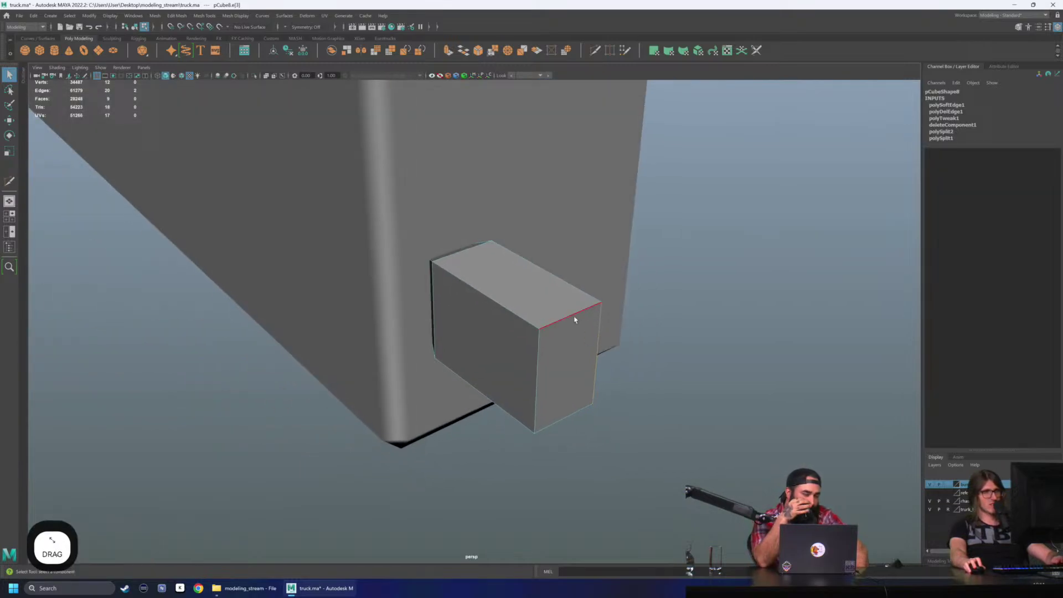
left_click_drag(563, 394, 570, 382, "alt")
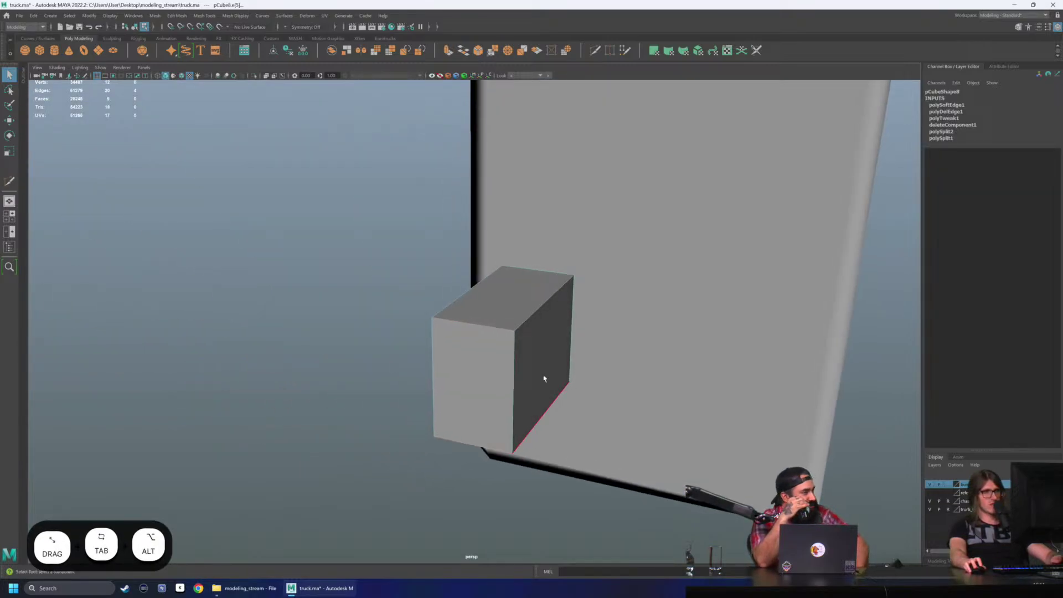
key("ctrl+b")
middle_click_drag(617, 439, 615, 448, "ctrl")
left_click_drag(467, 394, 474, 344, "alt")
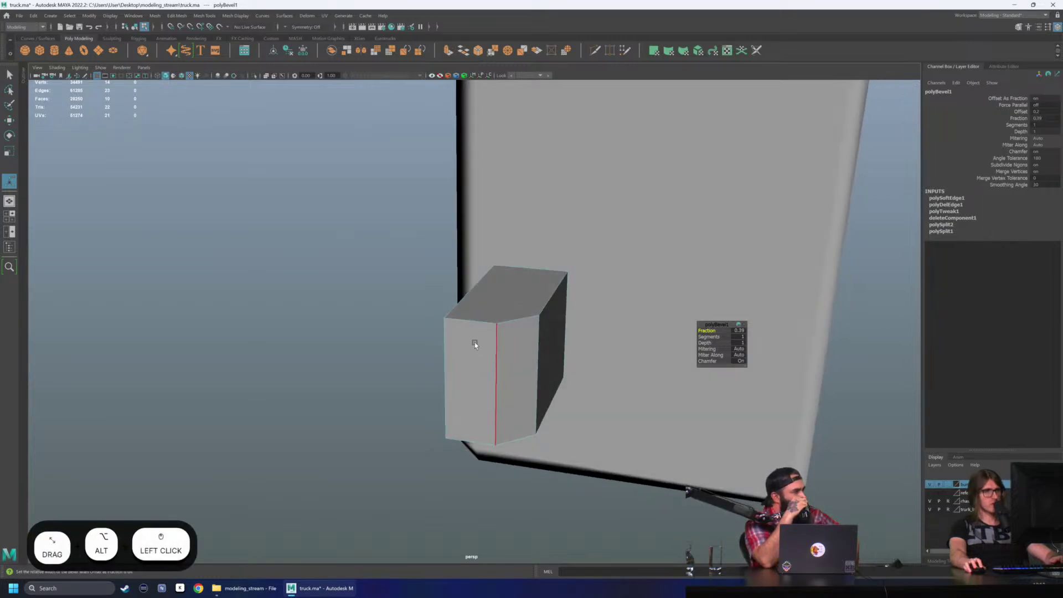
left_click(513, 320)
key("ctrl+z")
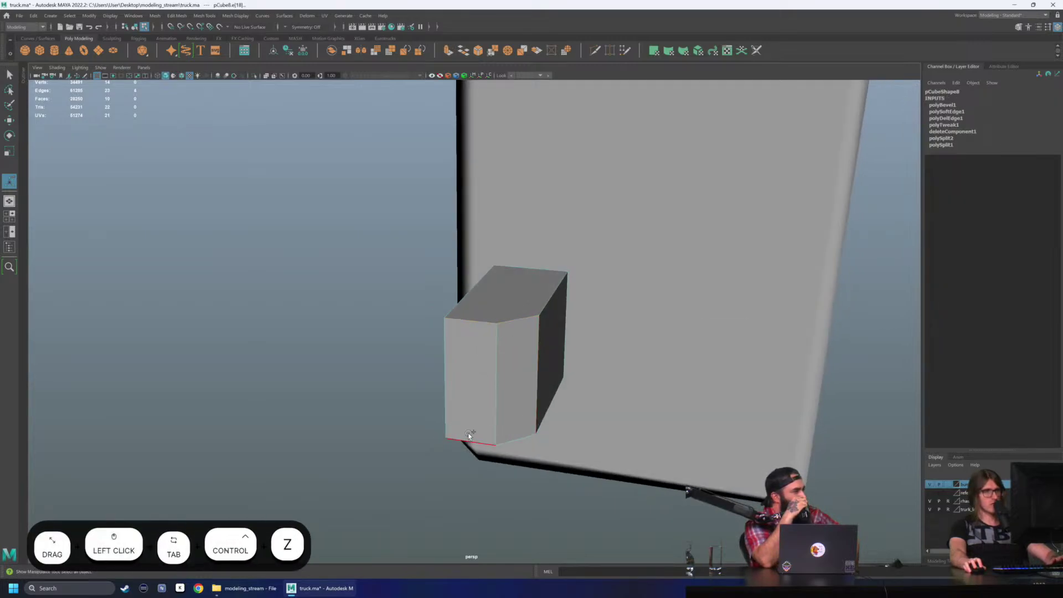
Step: Select the remaining outline edges of the small side block and bevel them
left_click(560, 393)
mouse_move(560, 393)
left_mouse_down("alt")
mouse_move(562, 372)
mouse_move(543, 368)
mouse_move(596, 374)
mouse_move(579, 391)
mouse_move(561, 379)
left_mouse_up("alt")
key("ctrl+b")
key("ctrl+z")
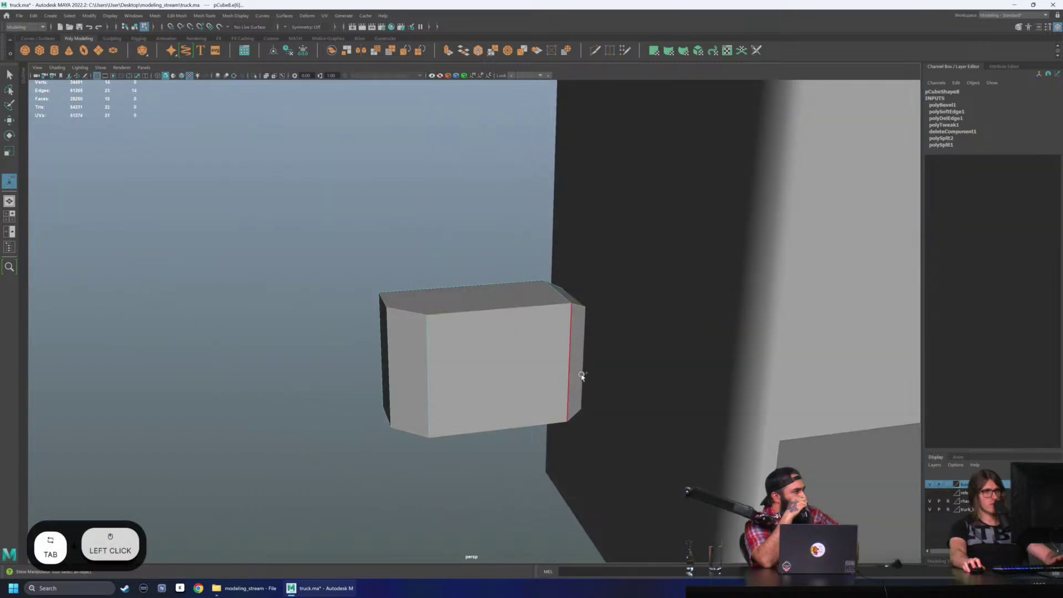
left_click(576, 414)
key("ctrl+b")
mouse_move(566, 456)
left_mouse_down("alt")
mouse_move(517, 464)
mouse_move(547, 448)
mouse_move(470, 450)
mouse_move(563, 455)
left_mouse_up("alt")
right_click_drag(562, 455, 504, 435, "alt")
left_click_drag(504, 434, 465, 415, "alt")
right_click_drag(465, 415, 446, 418, "alt")
left_click_drag(446, 418, 474, 507, "alt")
Step: Switch to Google Chrome and search DuckDuckGo images for "2 inch can light"
left_click(198, 587)
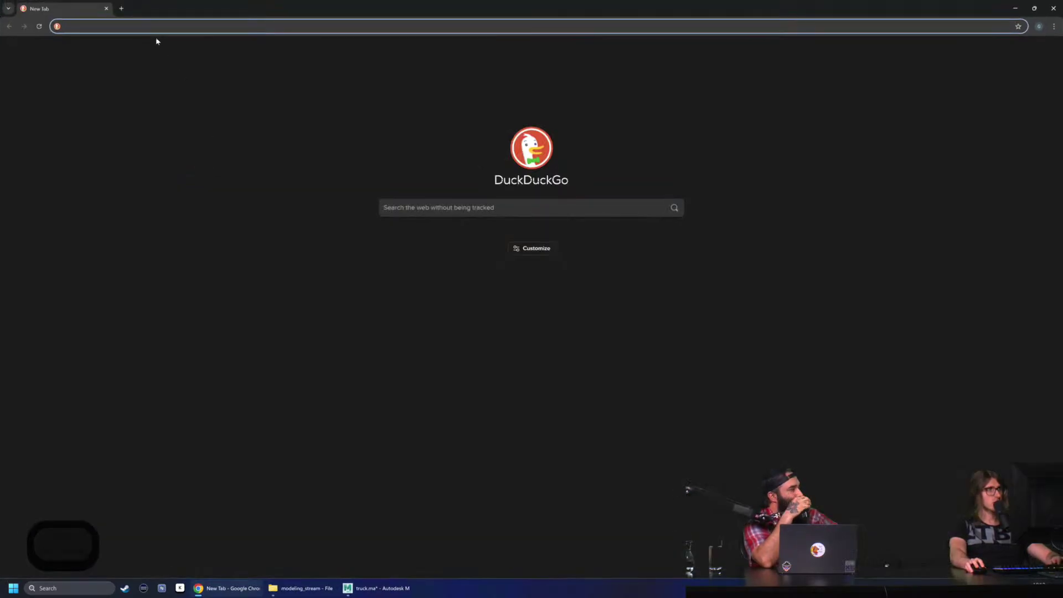
left_click(151, 26)
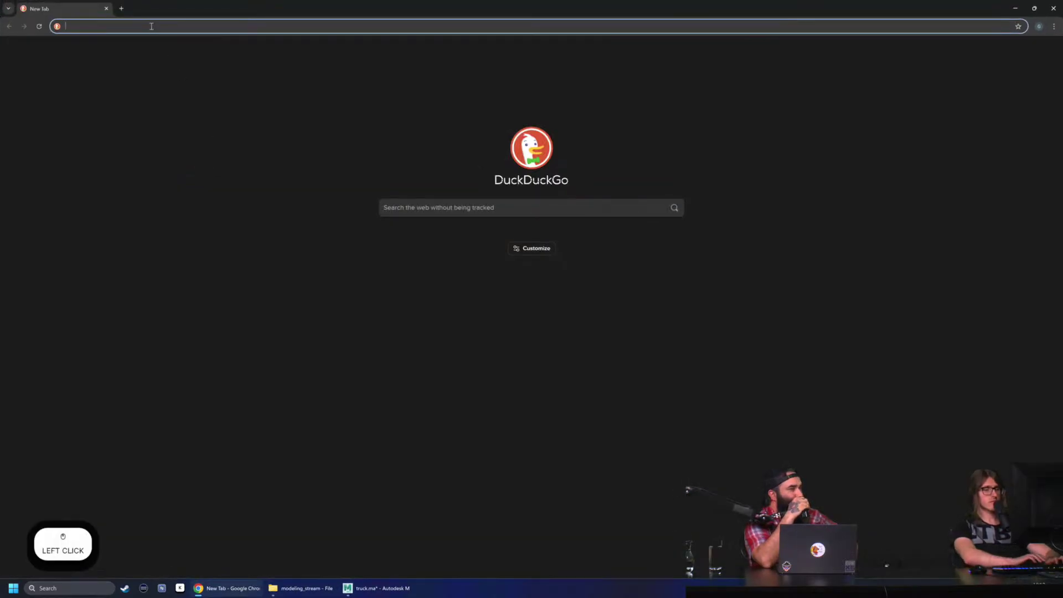
type("2")
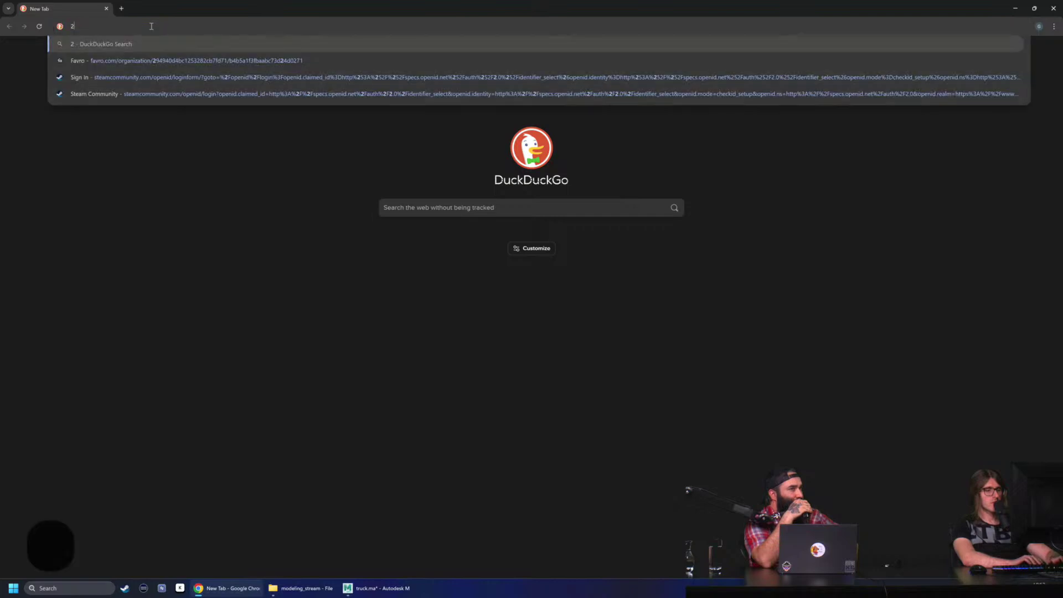
type(" inch can l")
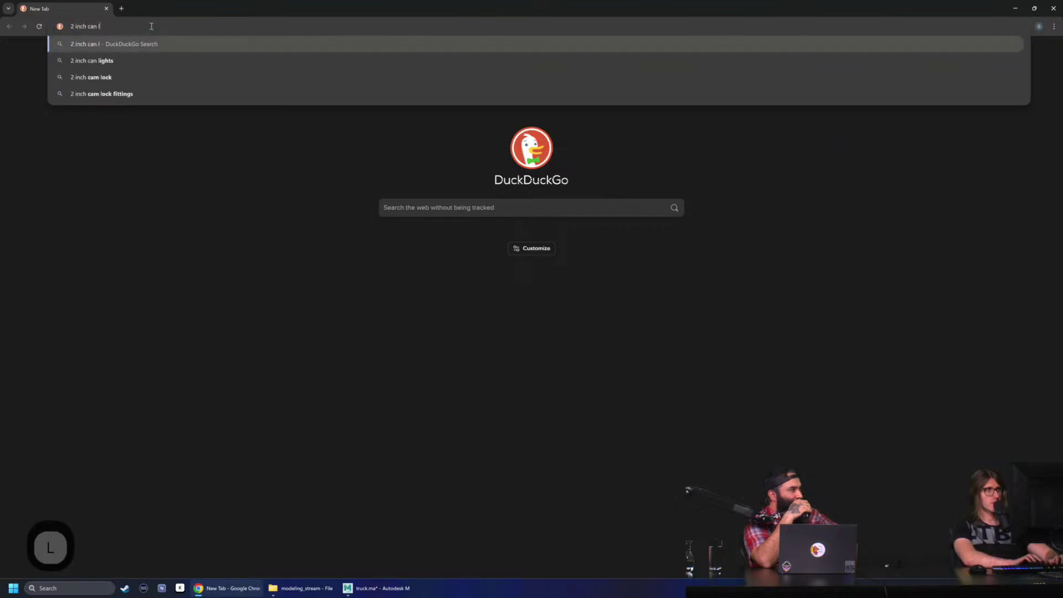
type("ight")
key("Return")
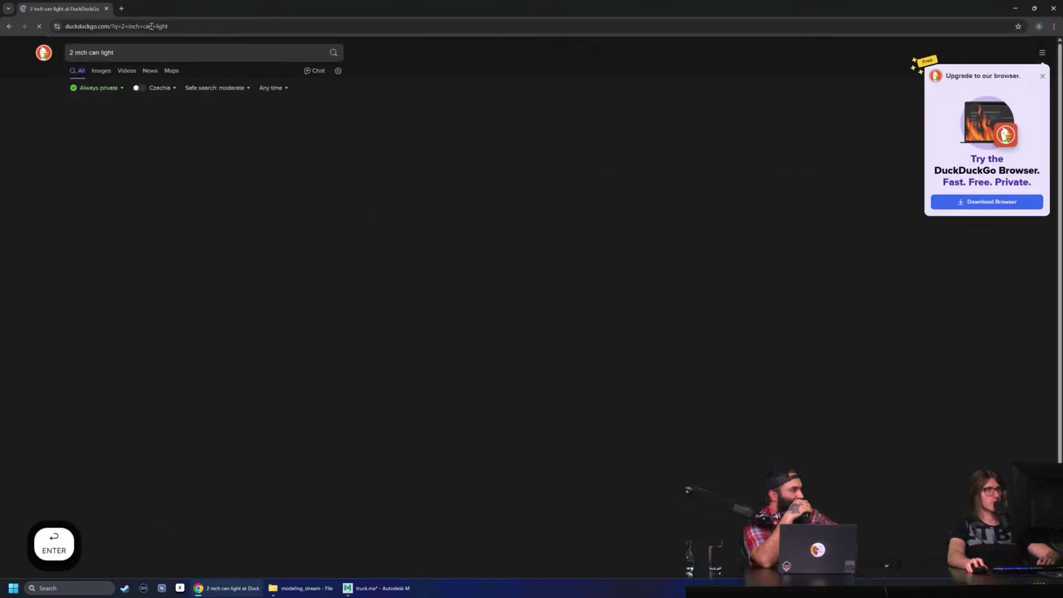
left_click(103, 74)
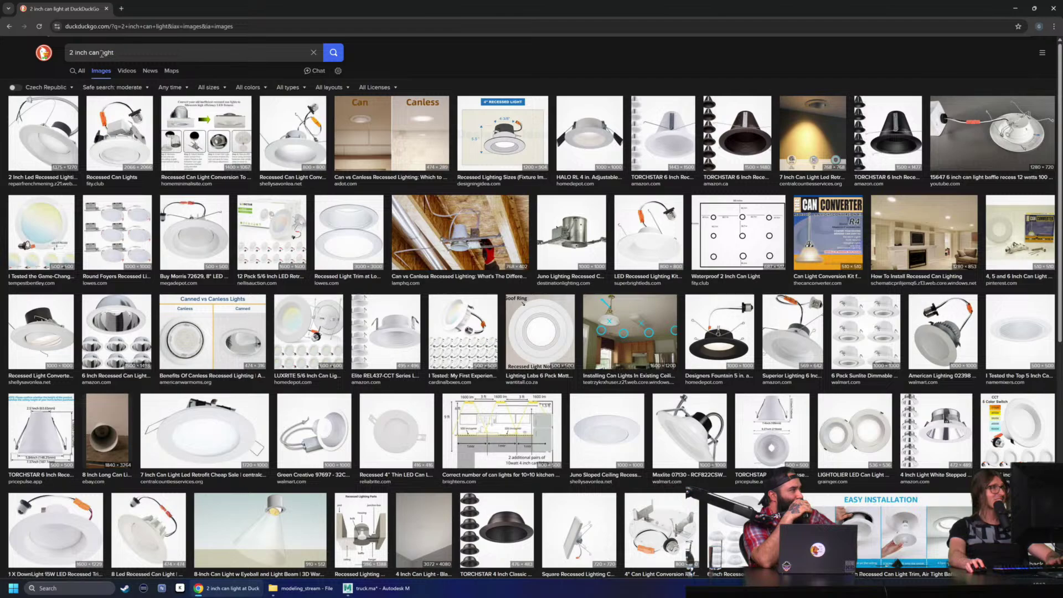
Step: Refine the image search to "2 inch truck can light" and preview the round amber United Pacific 34408 cab light
left_click(90, 54)
type("truck")
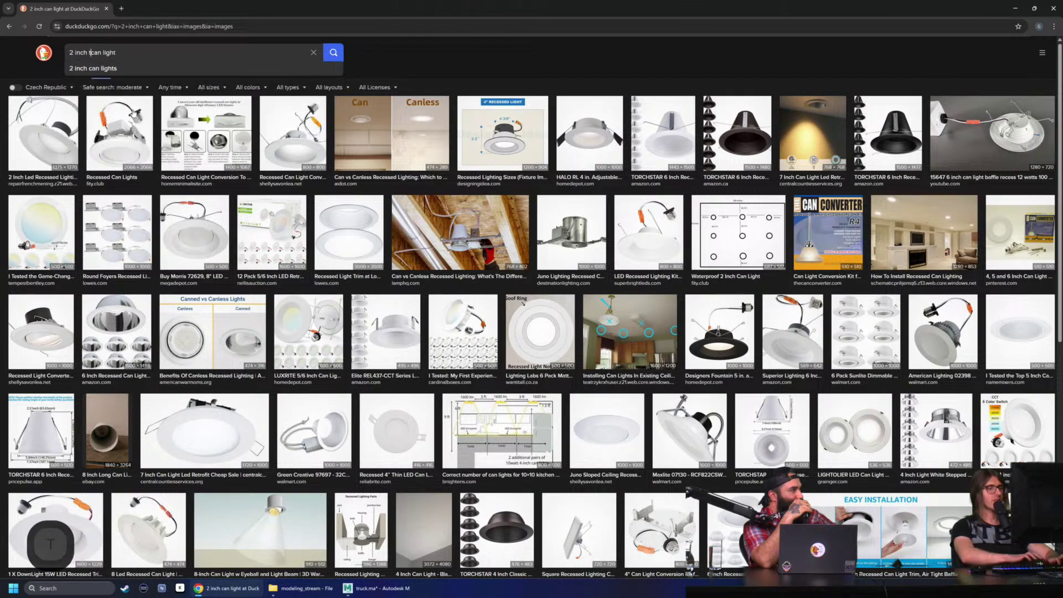
key("Return")
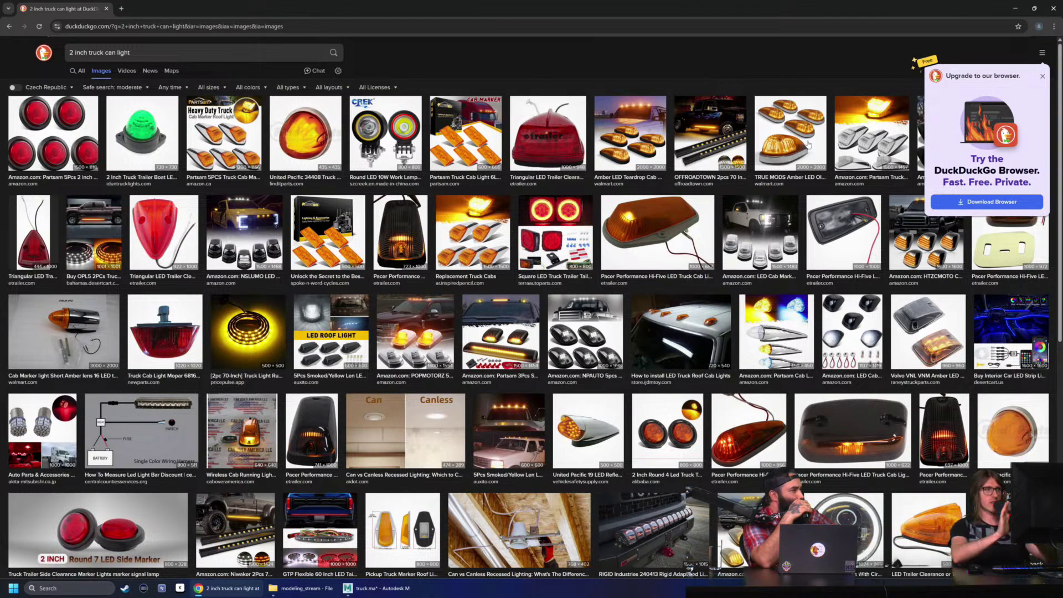
left_click(316, 141)
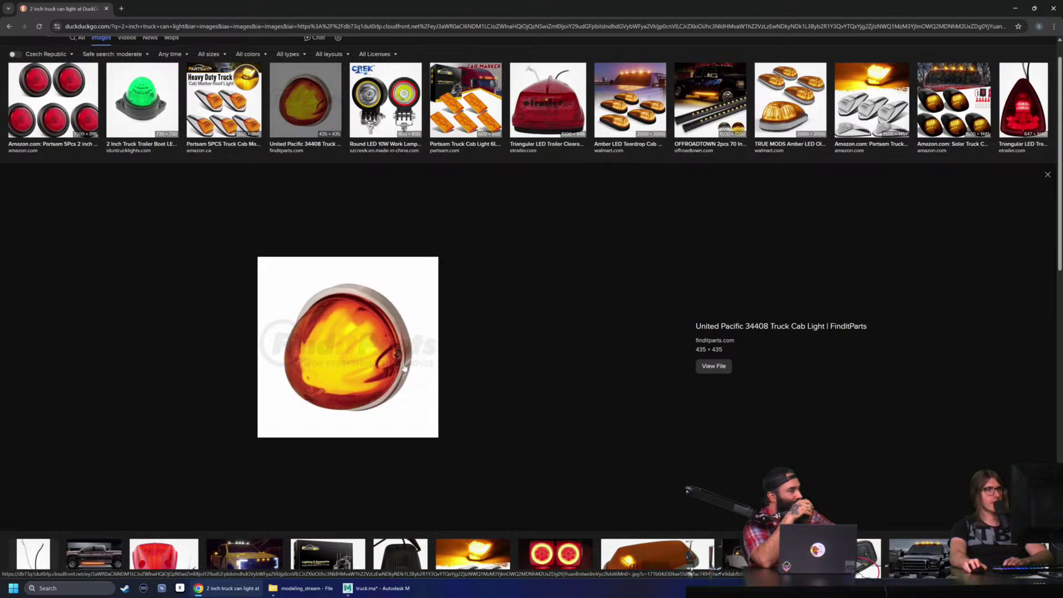
left_click(1047, 176)
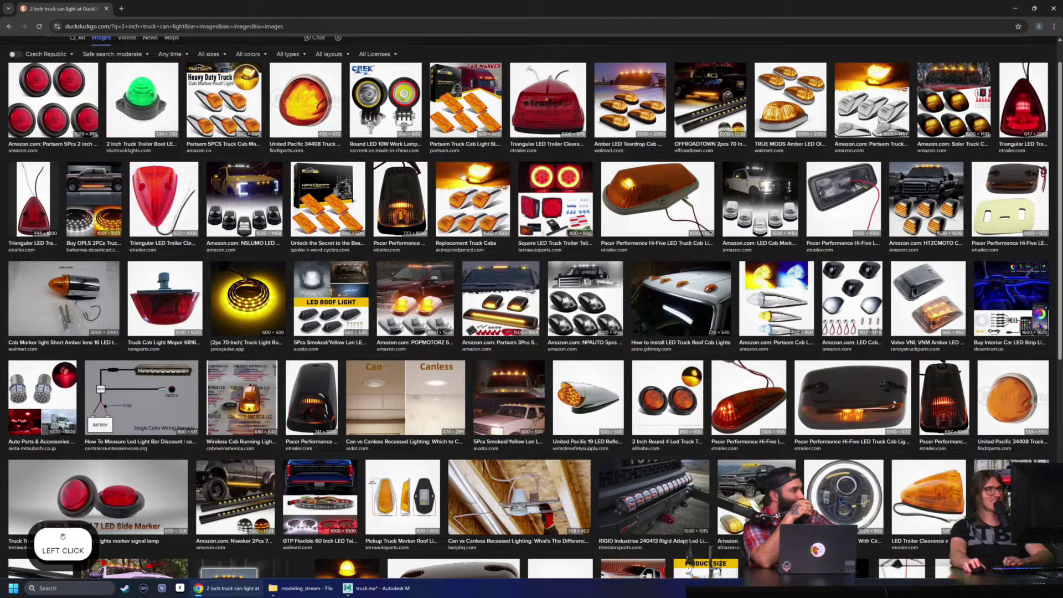
Step: Preview the teardrop Pacer Performance cab light and look through further image results for suitable light references
scroll(462, 175, "up", 1)
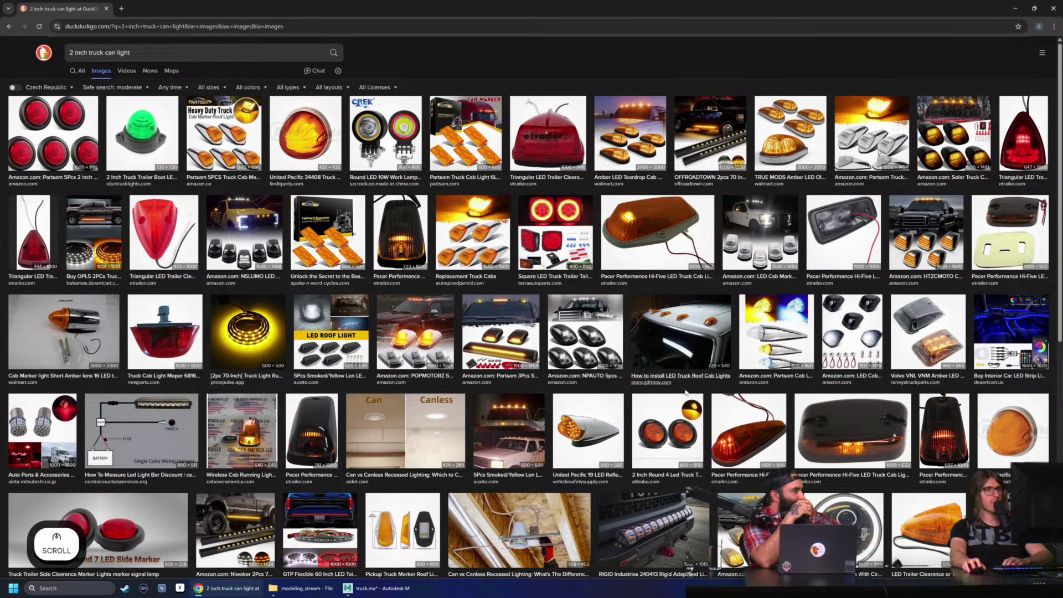
left_click(739, 429)
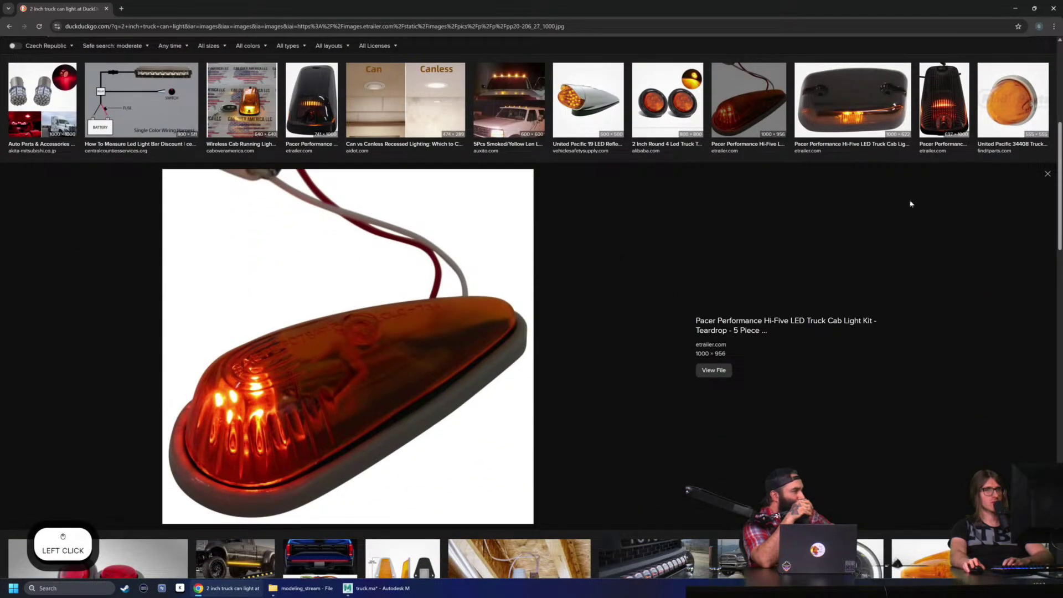
left_click(1044, 178)
scroll(622, 301, "up", 5)
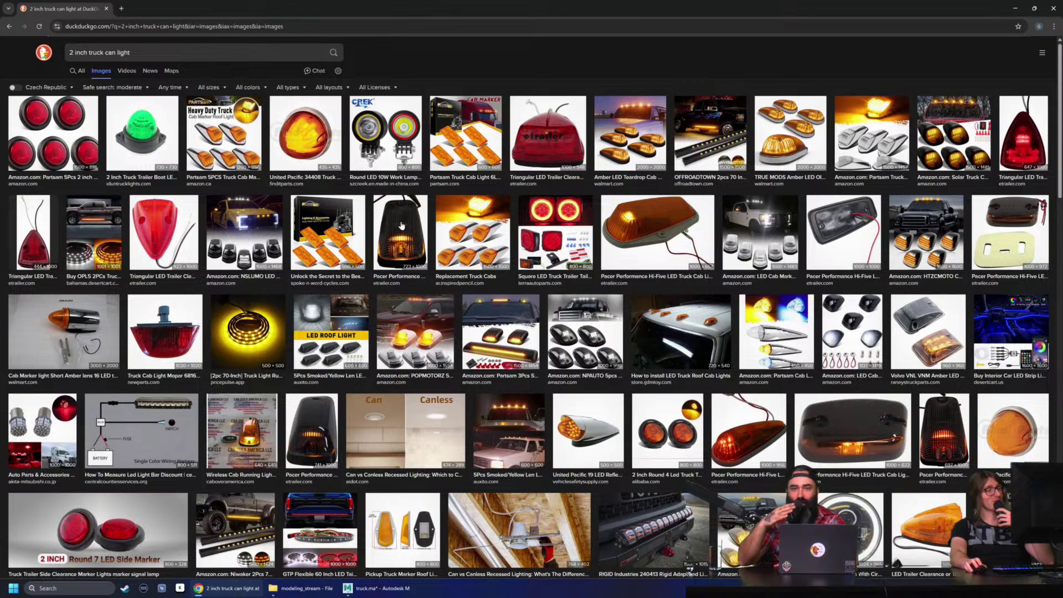
scroll(400, 218, "down", 5)
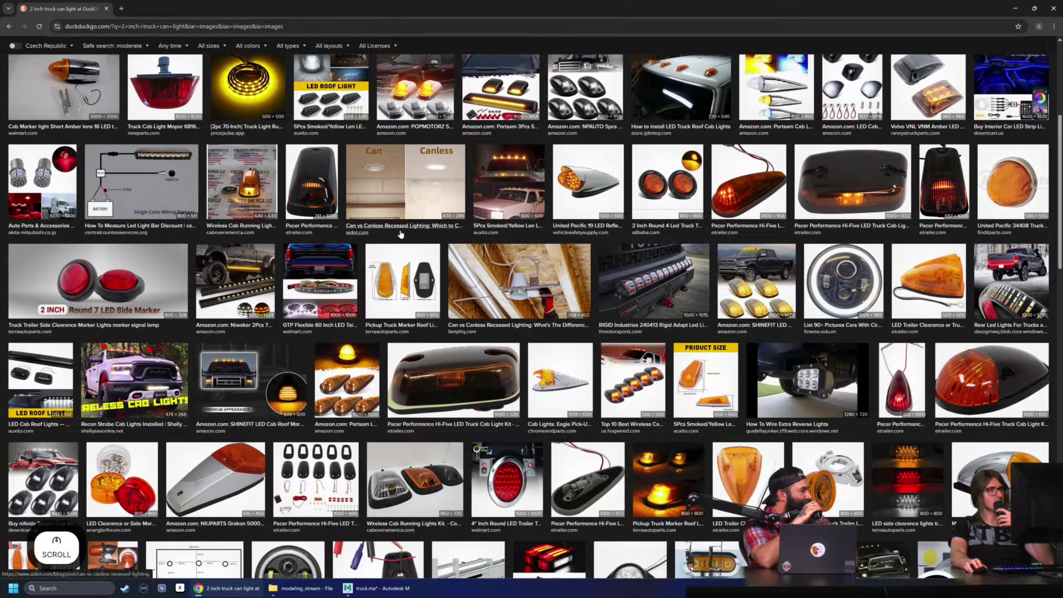
scroll(401, 234, "down", 3)
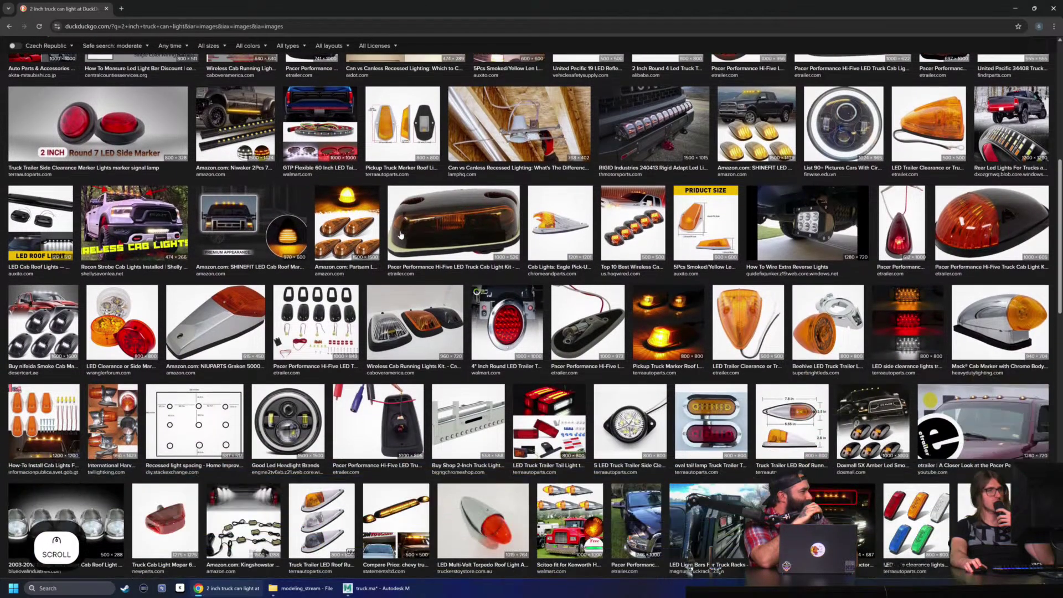
scroll(400, 234, "down", 1)
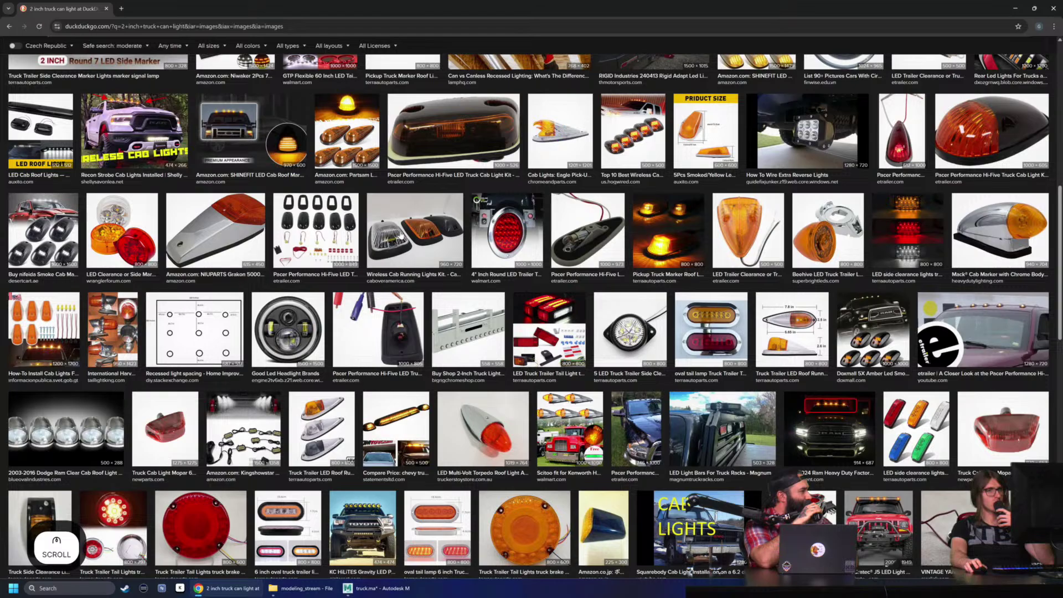
scroll(401, 235, "down", 2)
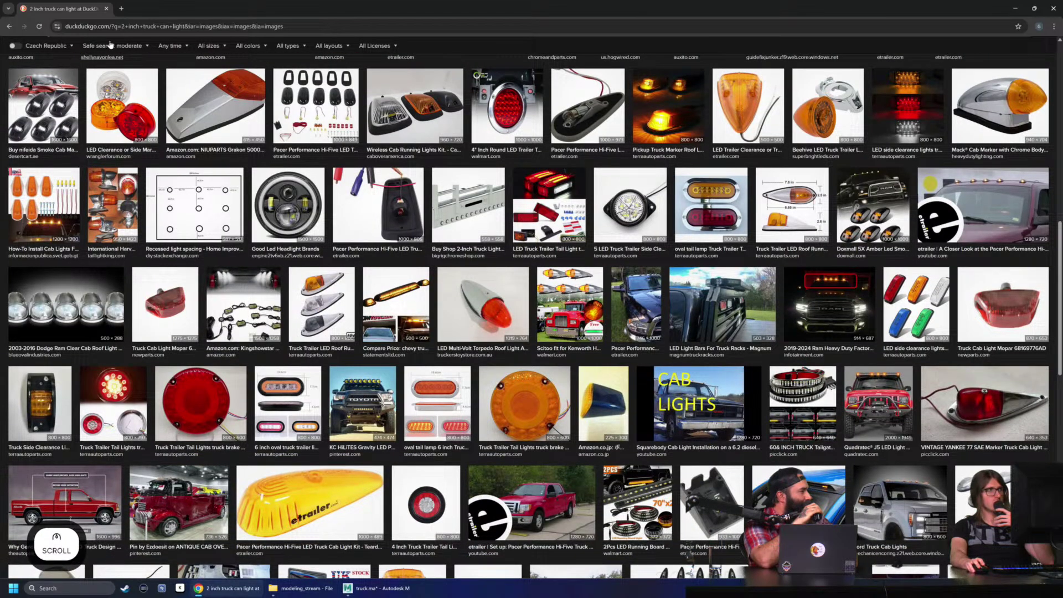
Step: Search images for "truck bumper corner light" and examine the results for a light that suits the bumper
scroll(219, 98, "up", 10)
left_click_drag(136, 53, 1, 54)
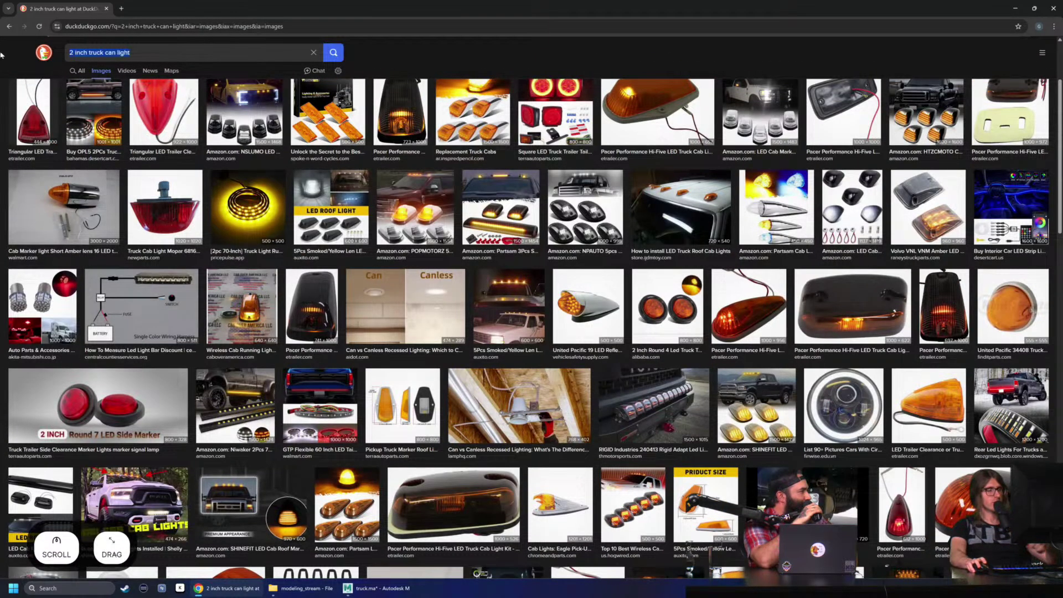
type("truck bum")
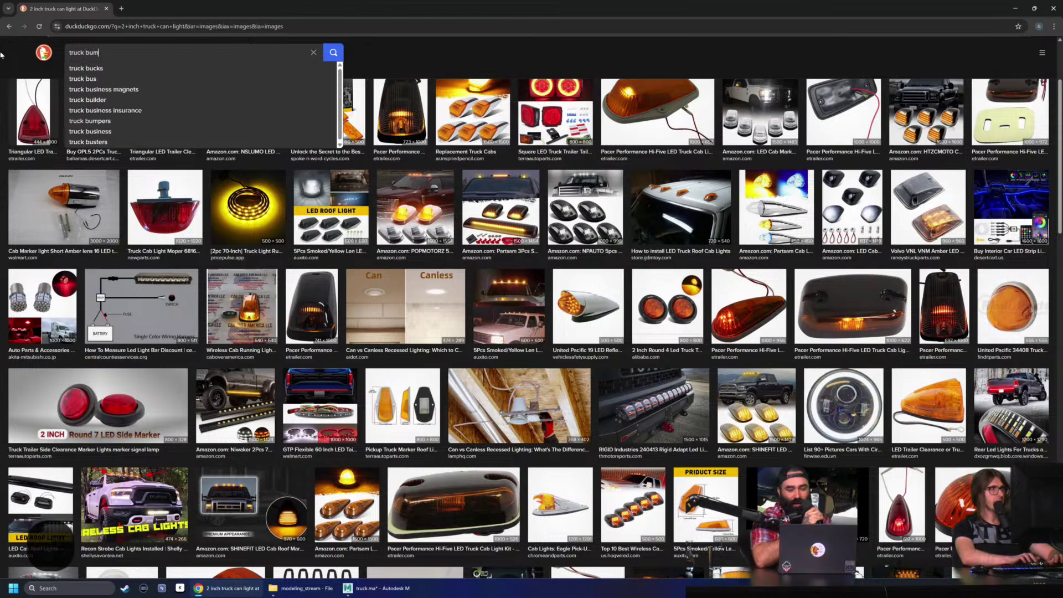
type("per corner light")
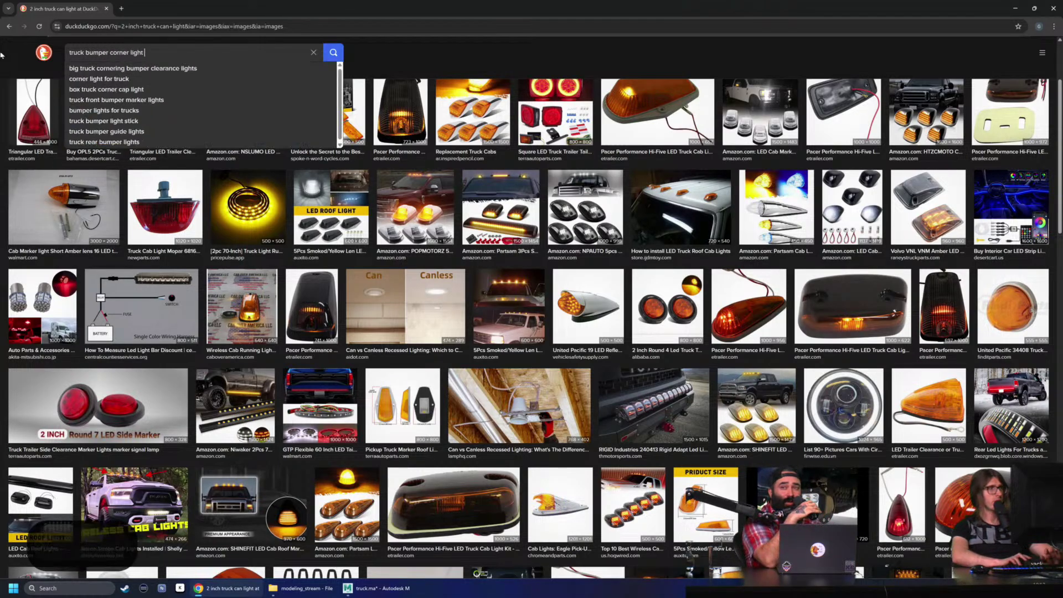
key("Return")
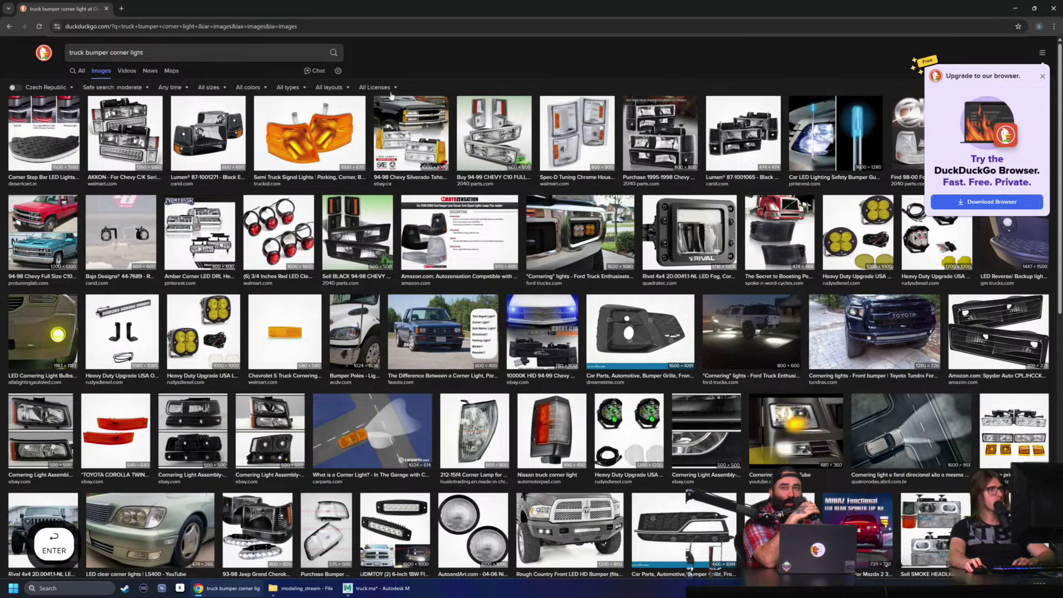
scroll(468, 64, "up", 2)
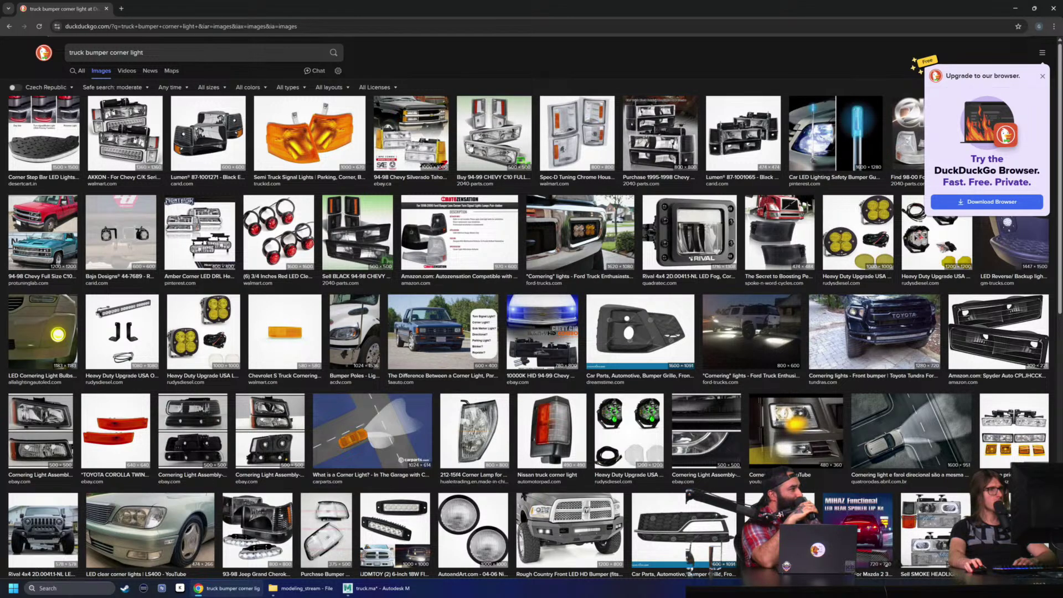
scroll(451, 389, "down", 2)
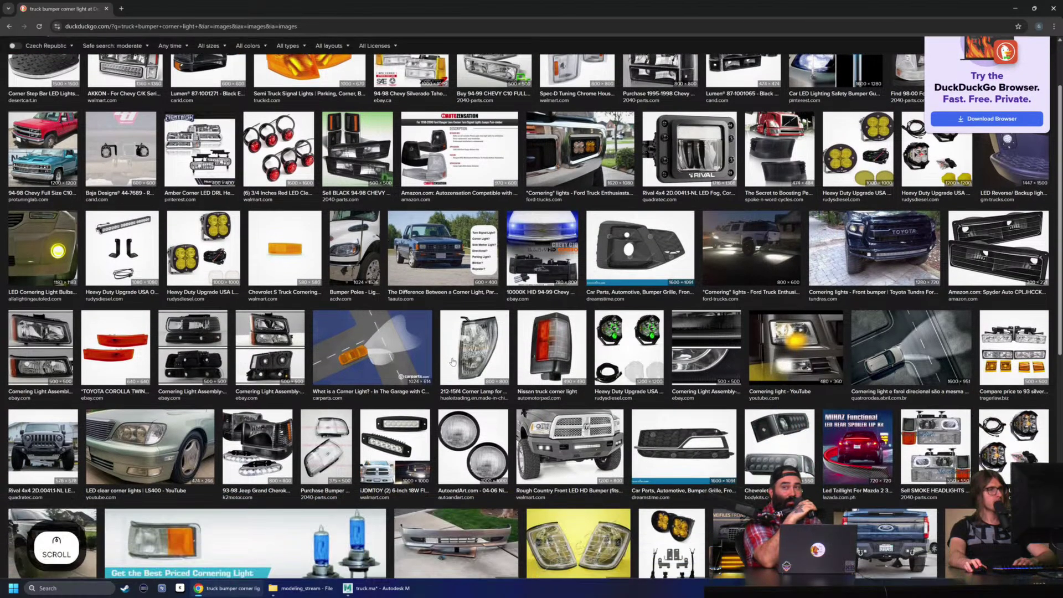
scroll(458, 334, "down", 3)
scroll(459, 334, "down", 4)
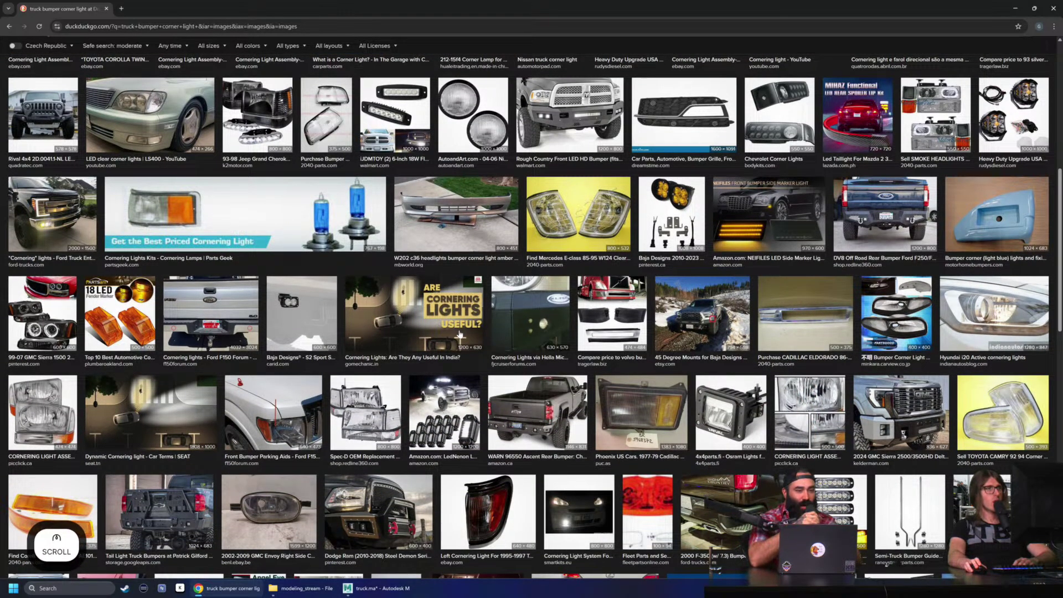
scroll(114, 109, "up", 2)
left_click_drag(145, 52, 61, 56)
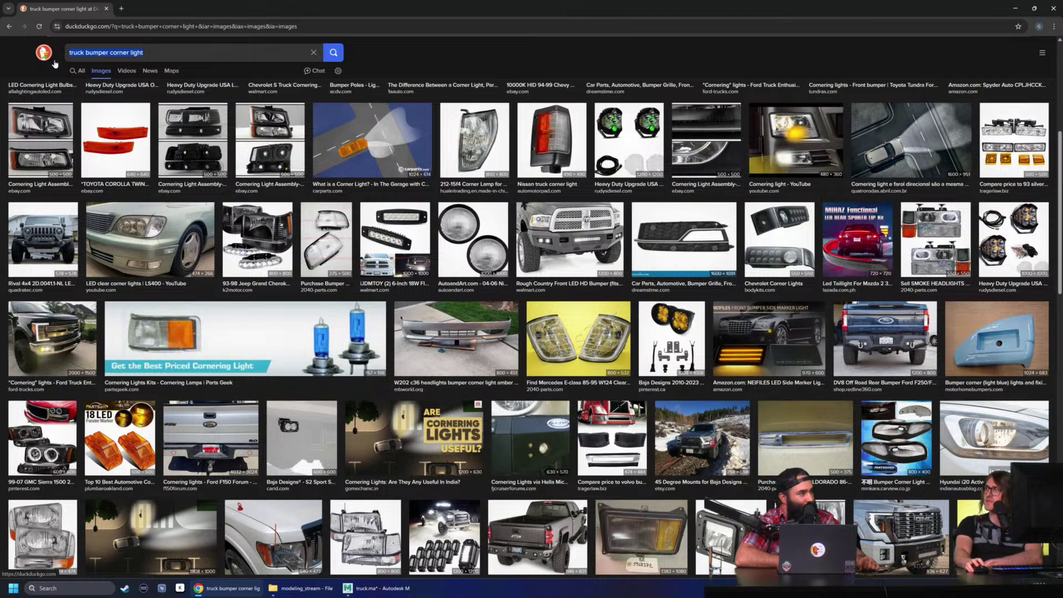
Step: Switch to File Explorer and open the ref folder inside modeling_stream
left_click(299, 587)
double_click(428, 327)
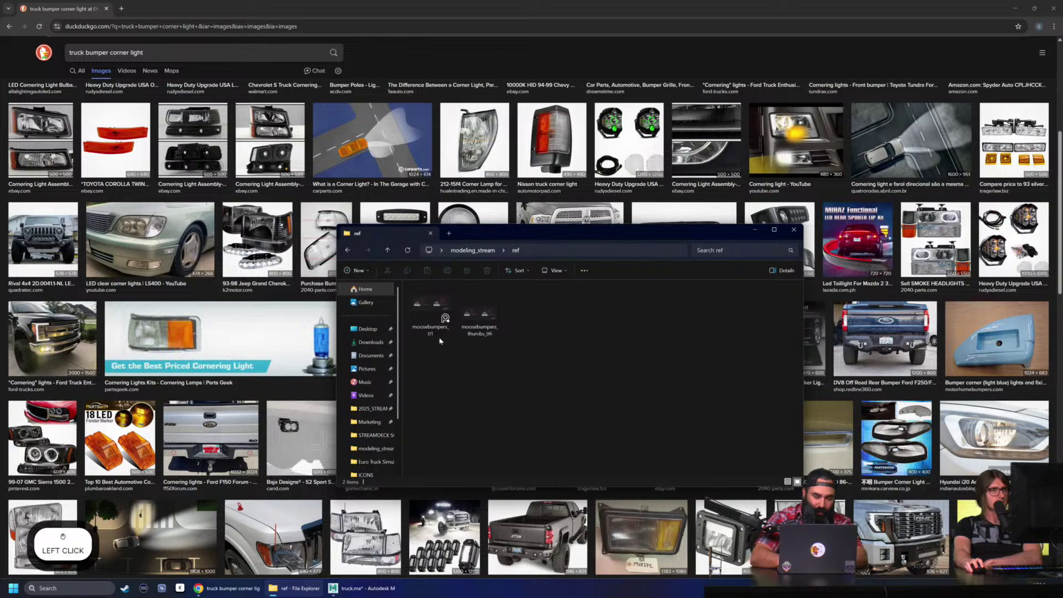
Step: Open the moosebumpers_01 reference board, zoom in on the yellow light at the bumper's end and lock the canvas
double_click(435, 332)
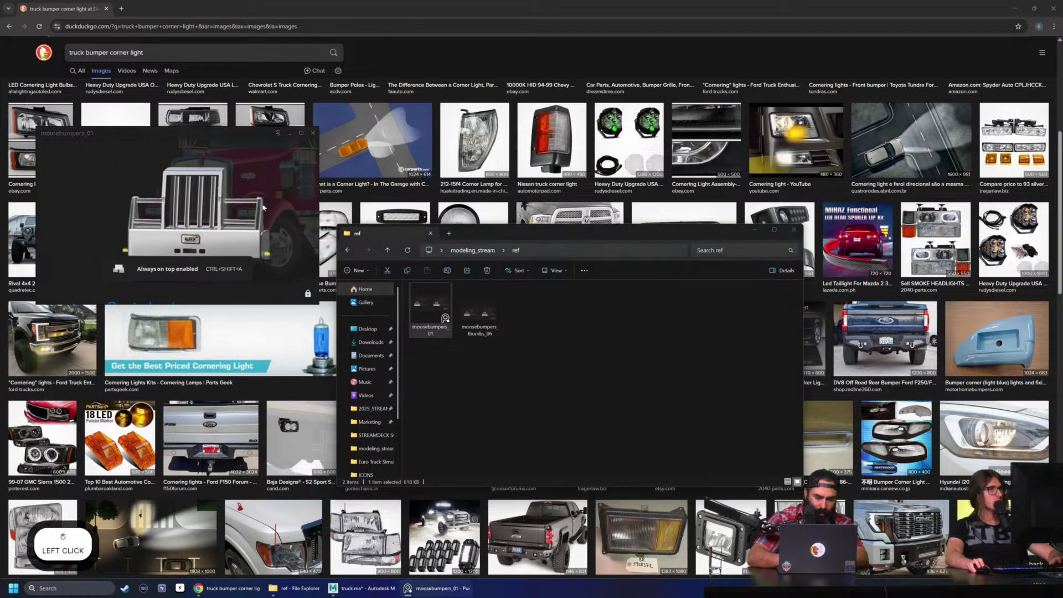
scroll(263, 207, "up", 5)
left_click_drag(262, 207, 274, 224)
key("ctrl+r")
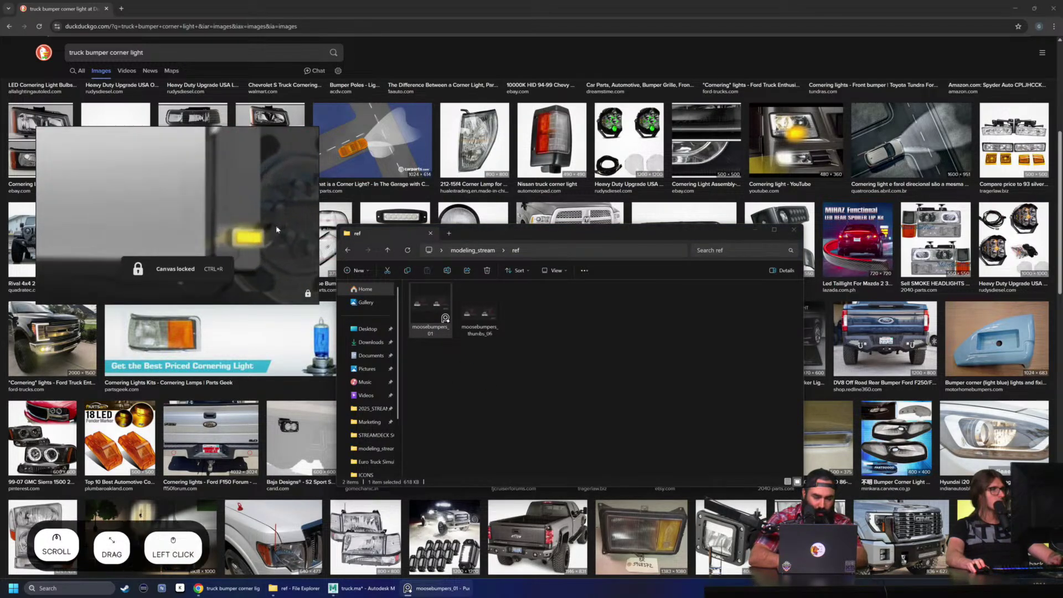
scroll(276, 229, "down", 2)
Step: Compare the bevelled side block in Maya with the reference, and close the "truck bumper corner light" search in the browser
left_click(365, 585)
left_click_drag(549, 346, 581, 328, "alt")
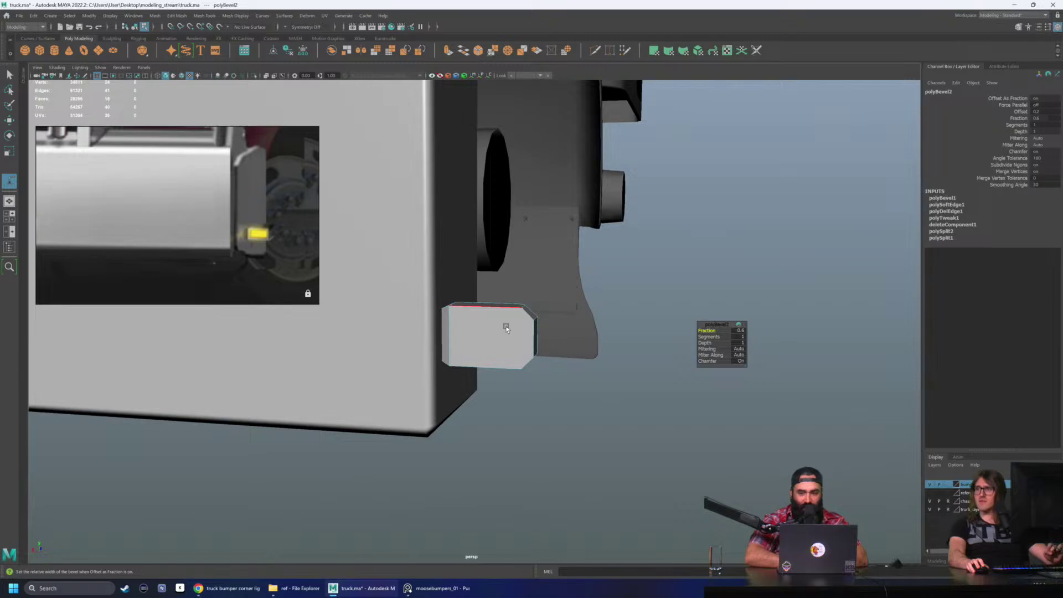
left_click(224, 587)
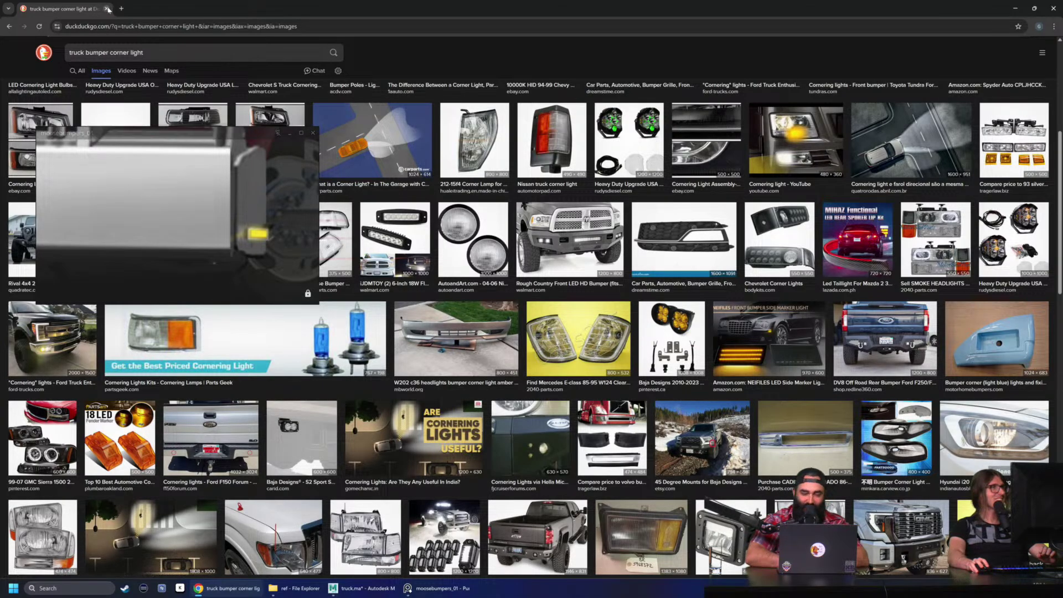
left_click(108, 9)
mouse_move(597, 330)
left_mouse_down("alt")
mouse_move(488, 314)
mouse_move(534, 356)
mouse_move(506, 332)
mouse_move(516, 311)
mouse_move(499, 326)
mouse_move(645, 324)
mouse_move(603, 324)
mouse_move(612, 289)
mouse_move(516, 311)
mouse_move(526, 332)
left_mouse_up("alt")
key("4")
key("6")
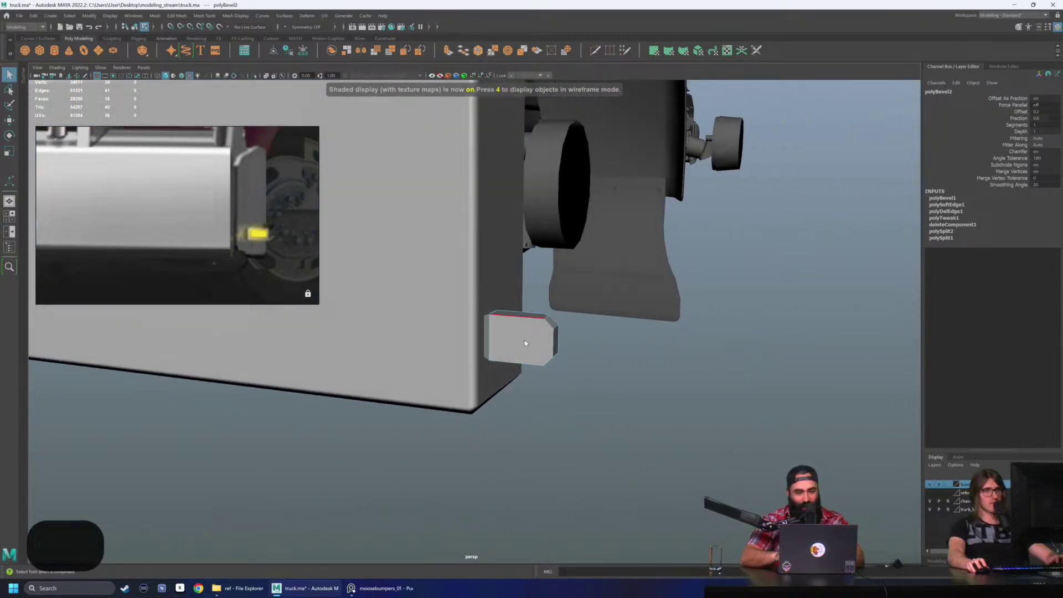
Step: Inspect the side block's bevelled shape from its front and outer end, and undo both of its bevels
right_click_drag(525, 332, 526, 377)
left_click(528, 334)
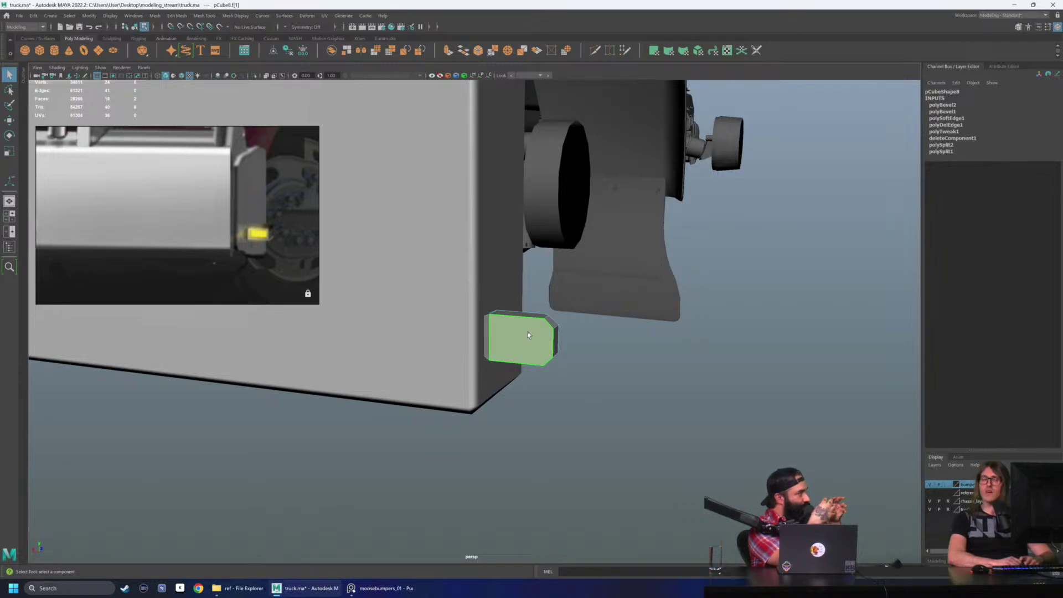
left_click_drag(529, 335, 409, 359, "alt")
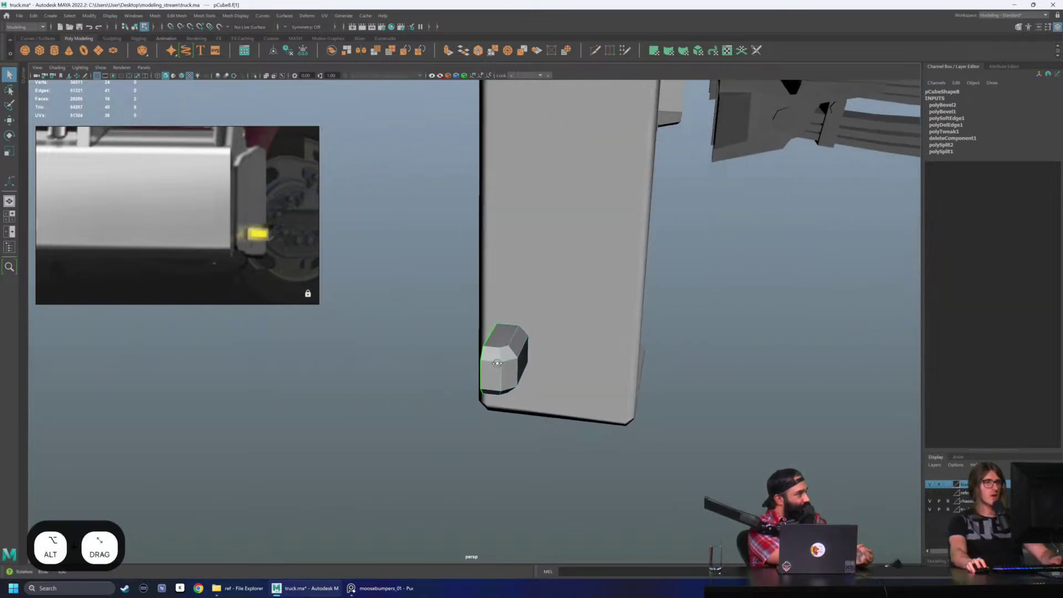
scroll(569, 377, "up", 3)
left_click_drag(686, 438, 506, 392, "alt")
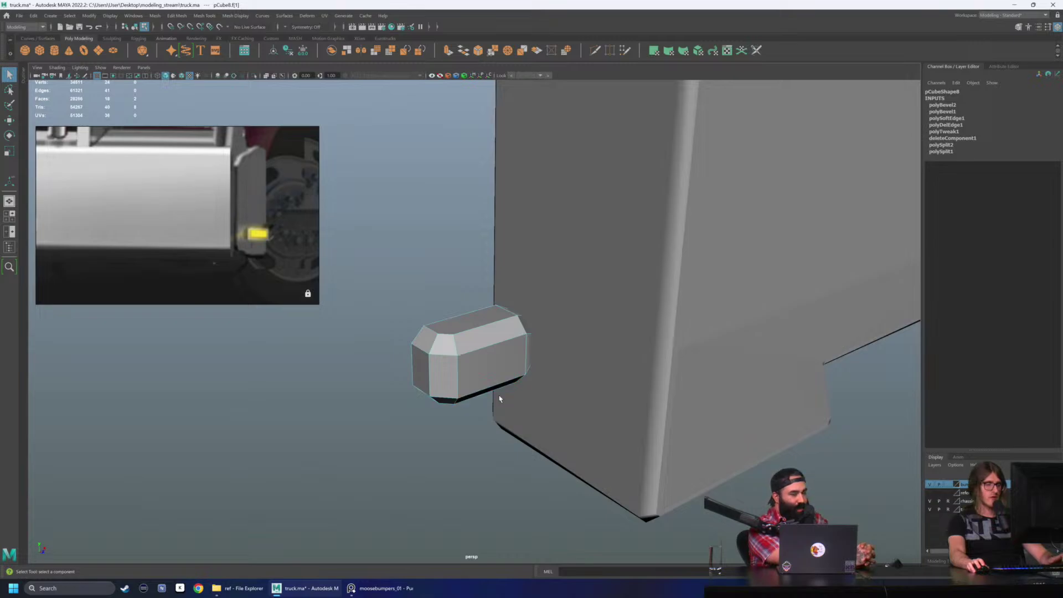
key("ctrl+z")
key("ctrl+z")
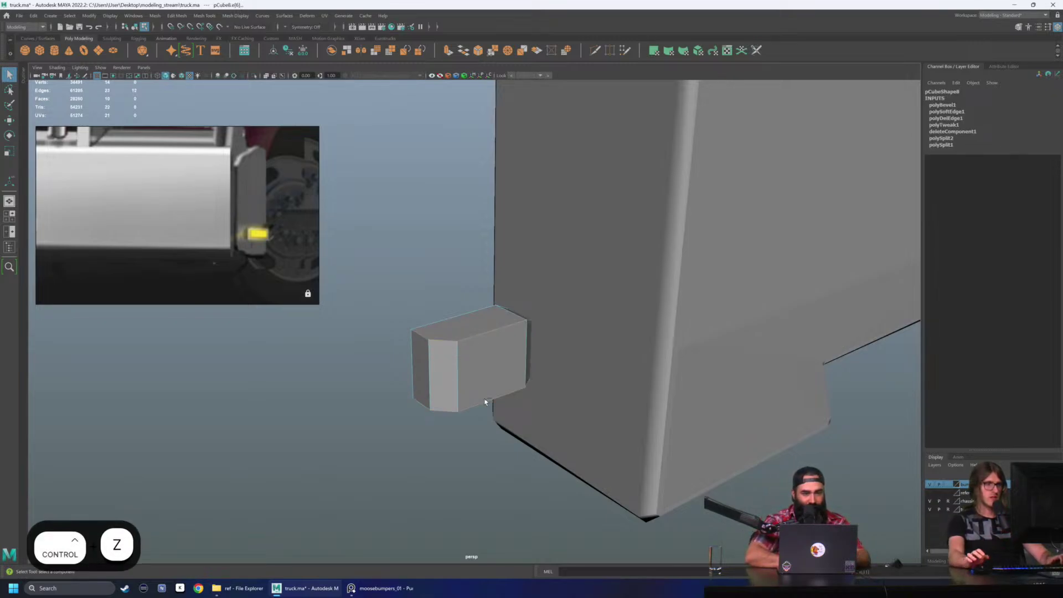
key("ctrl+z")
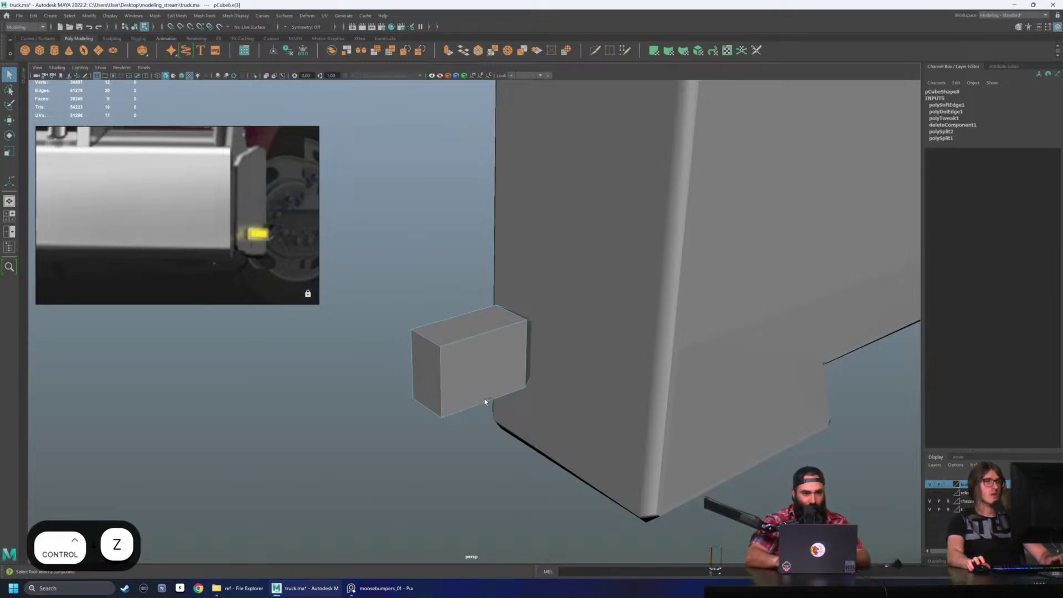
Step: Return to object mode, select the side block and delete its construction history
left_click(480, 382)
left_click_drag(481, 382, 437, 412, "alt")
left_click(400, 302)
left_click_drag(419, 301, 429, 395)
key("F8")
left_click(416, 228)
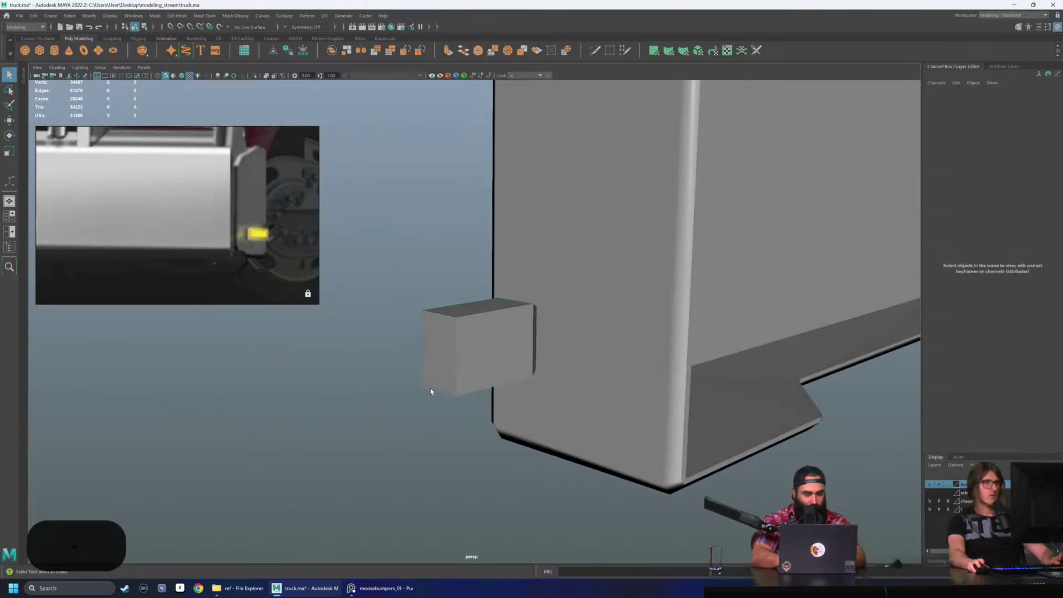
left_click_drag(429, 285, 454, 383)
key("alt+shift+d")
left_click(434, 248)
Step: Examine the side block's placement on the bumper end from the truck's side, in relation to the fender and suspension
scroll(636, 270, "down", 3)
left_click_drag(636, 271, 617, 295, "alt")
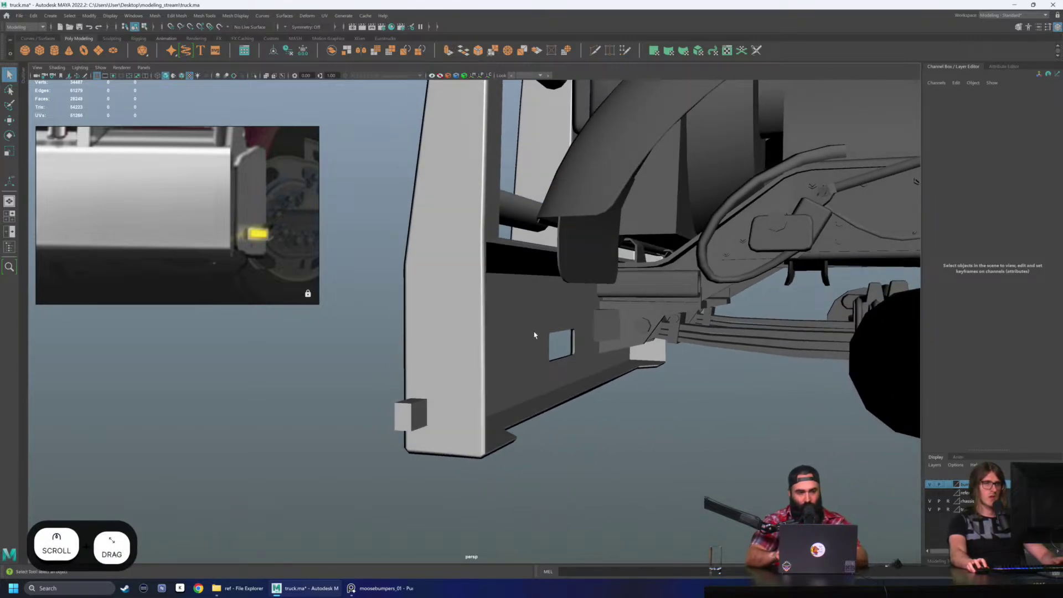
left_click_drag(534, 334, 457, 361, "alt")
right_click_drag(456, 361, 522, 360, "alt")
left_click_drag(521, 361, 559, 357, "alt")
right_click_drag(559, 357, 670, 381, "alt")
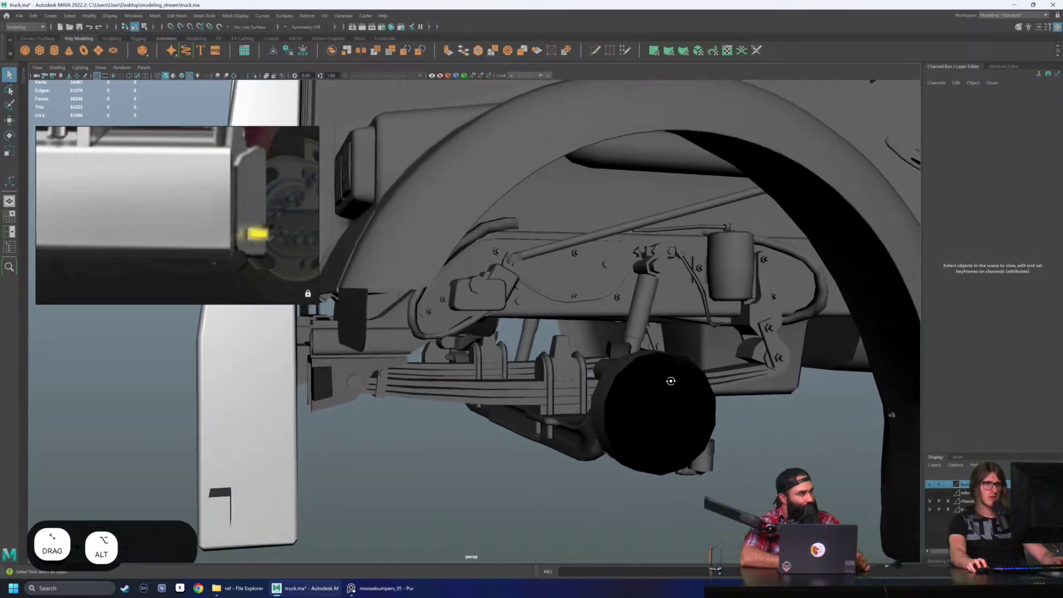
left_click_drag(671, 381, 722, 452, "alt")
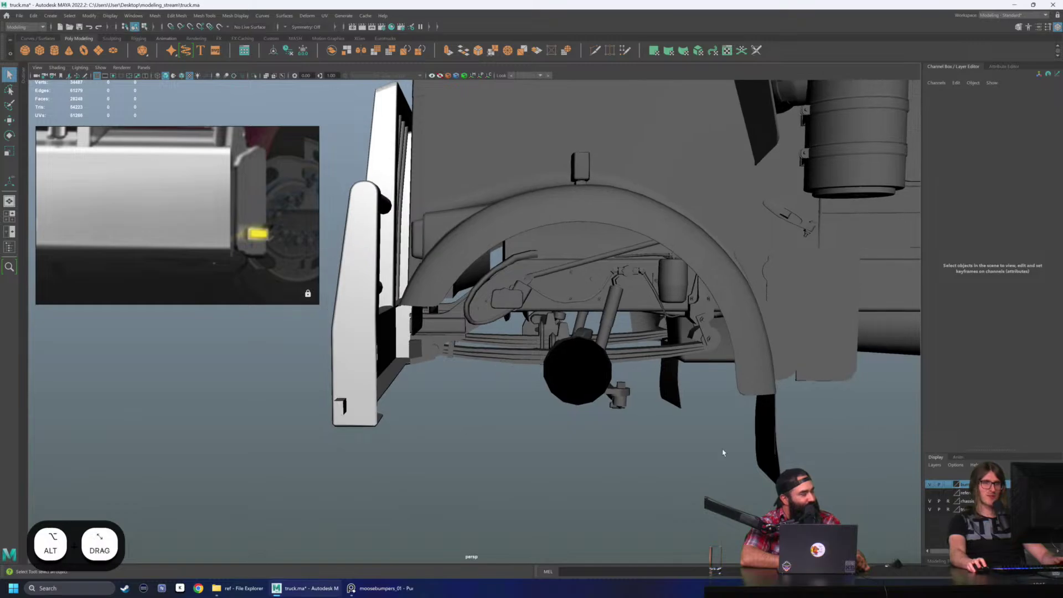
right_click_drag(524, 356, 544, 347, "alt")
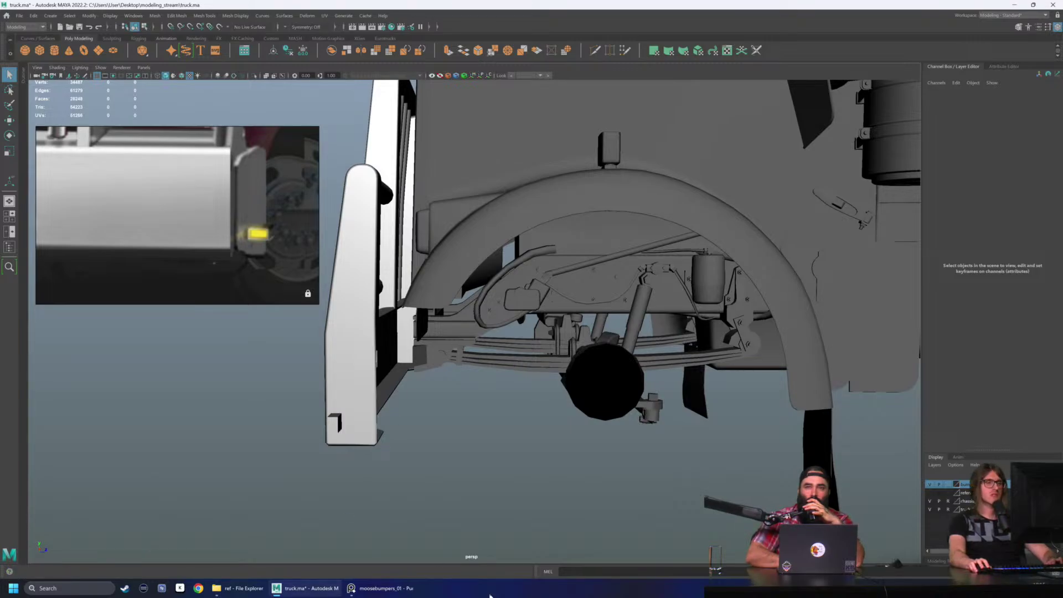
Step: Switch to Chrome and search images for "semi bumper lights"
left_click(200, 589)
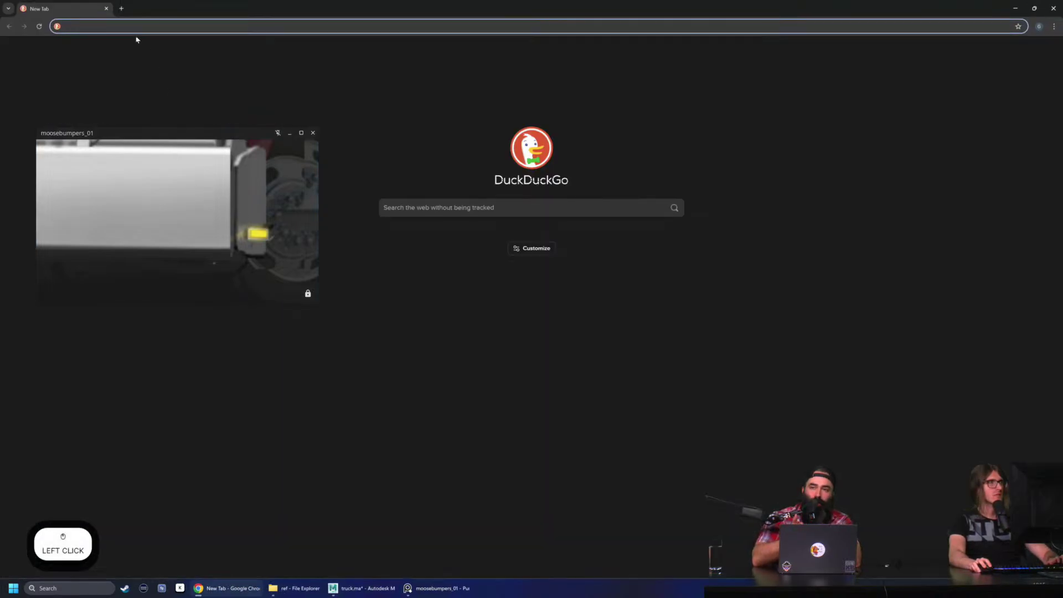
type("semi bum")
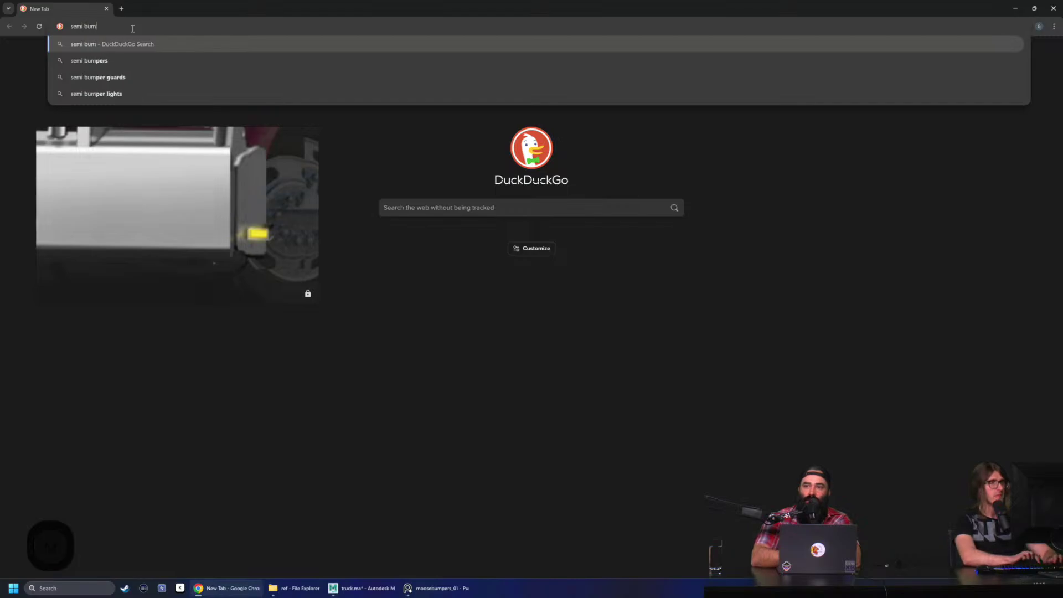
type("per lights")
key("Return")
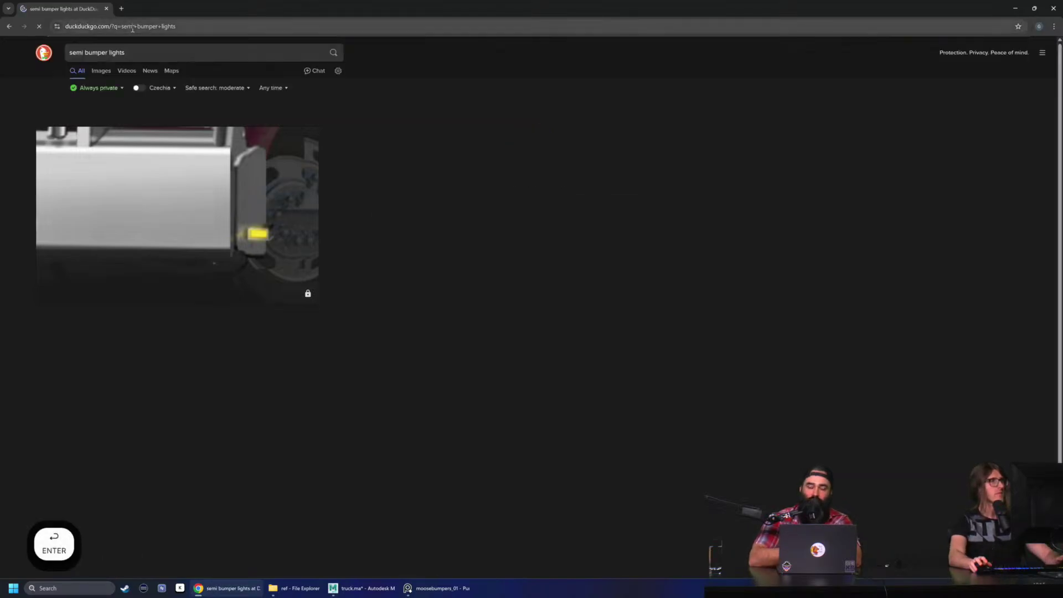
left_click(100, 77)
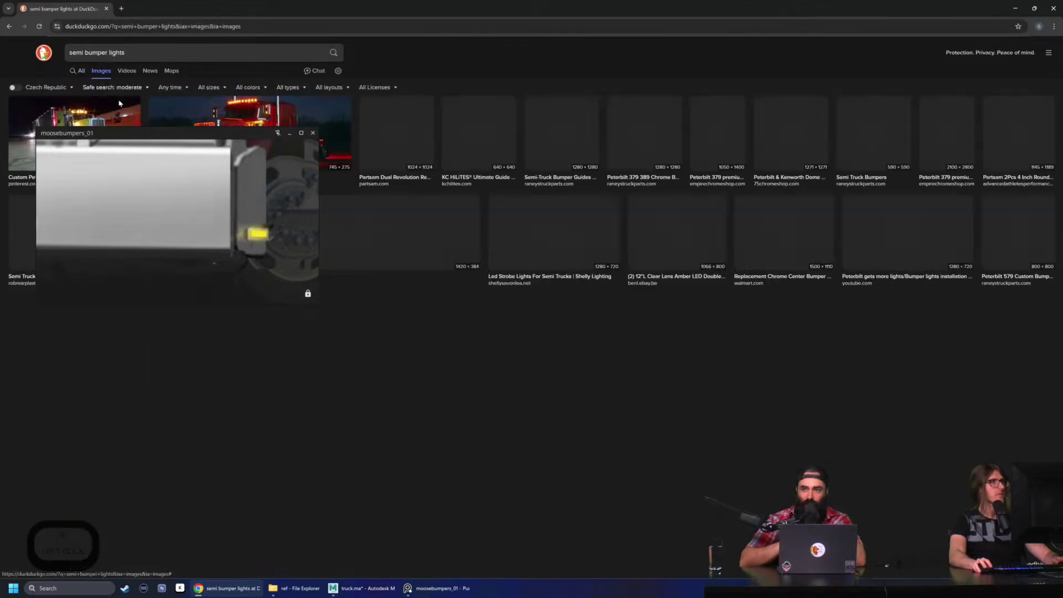
Step: Move the moosebumpers_01 reference away from the first results, and preview the "Semi Truck Front Bumper Lights" photo from mungfali.com
left_click_drag(124, 135, 816, 79)
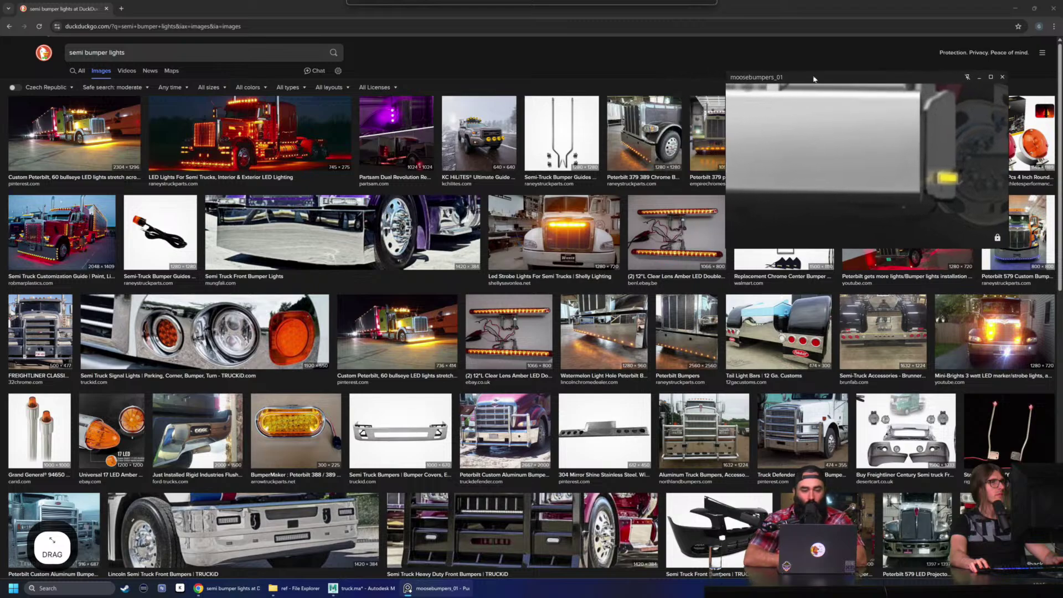
left_click(370, 239)
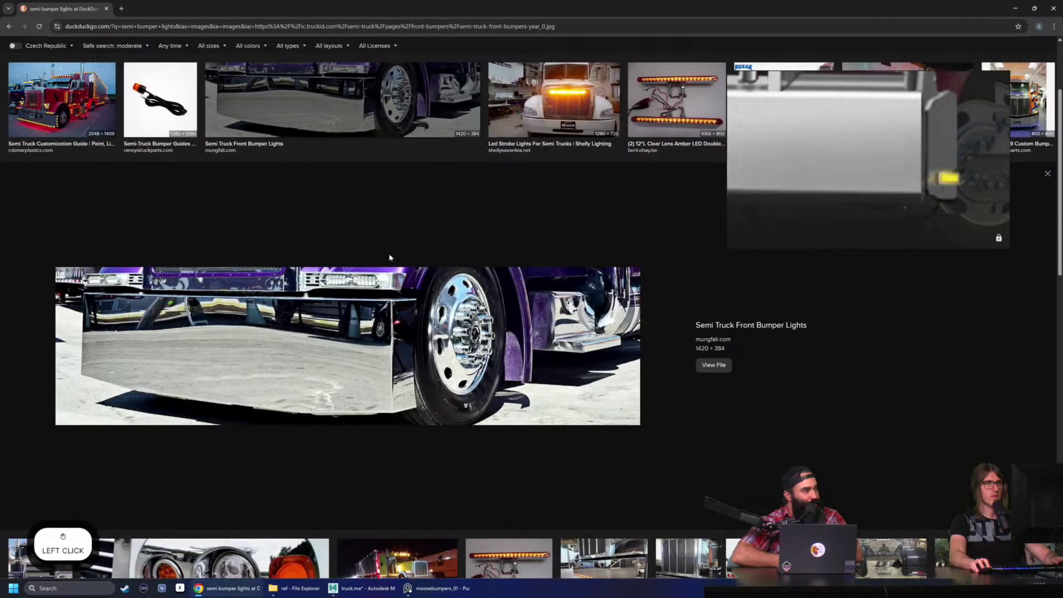
left_click(1047, 176)
Step: Look through the "semi bumper lights" image results for a light shape that suits the bumper's side block
scroll(618, 268, "down", 3)
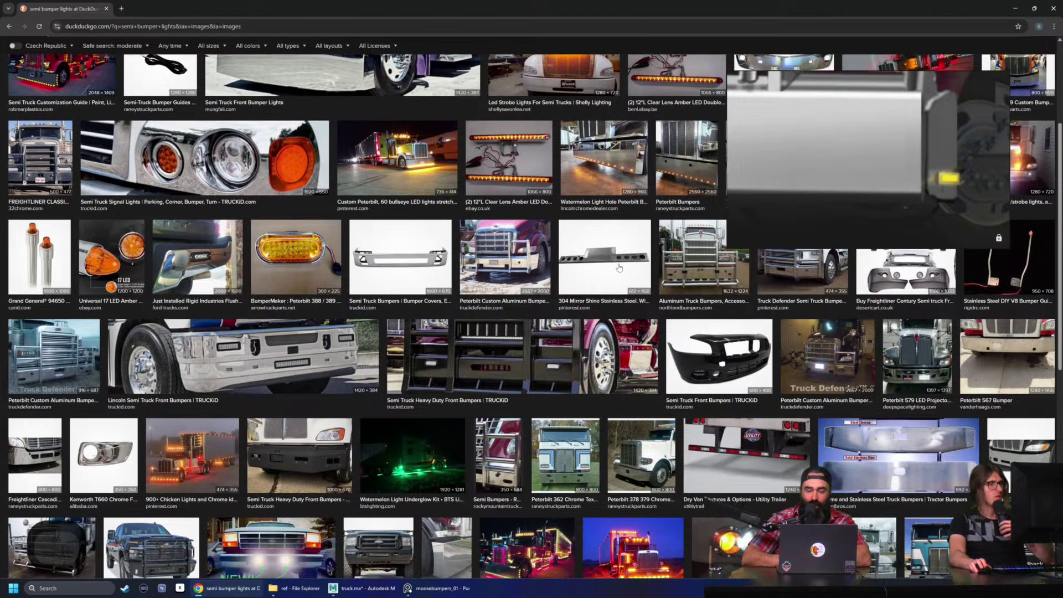
scroll(618, 268, "down", 1)
scroll(581, 332, "down", 4)
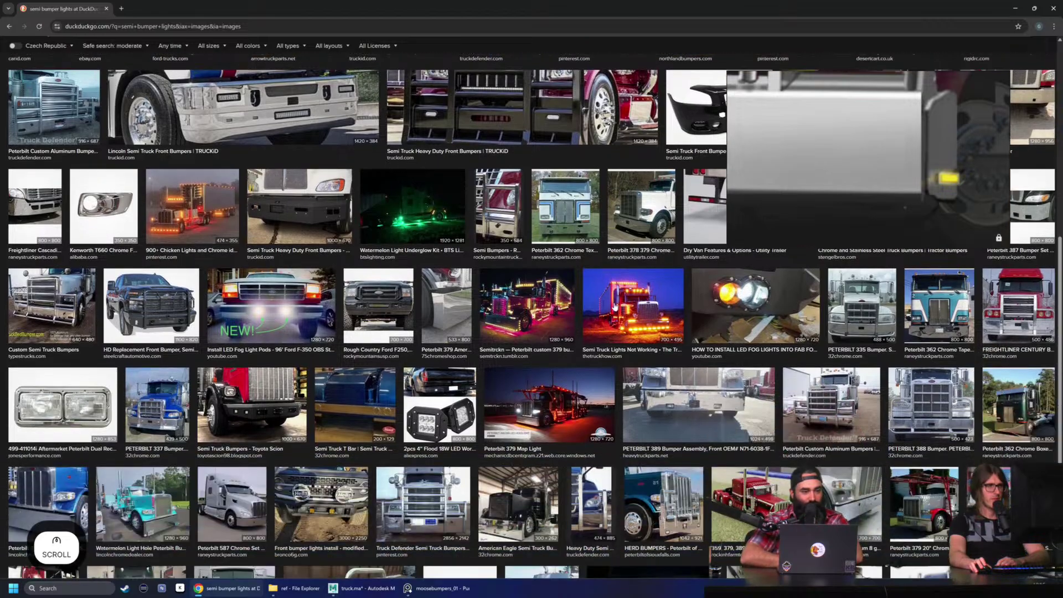
scroll(568, 367, "down", 2)
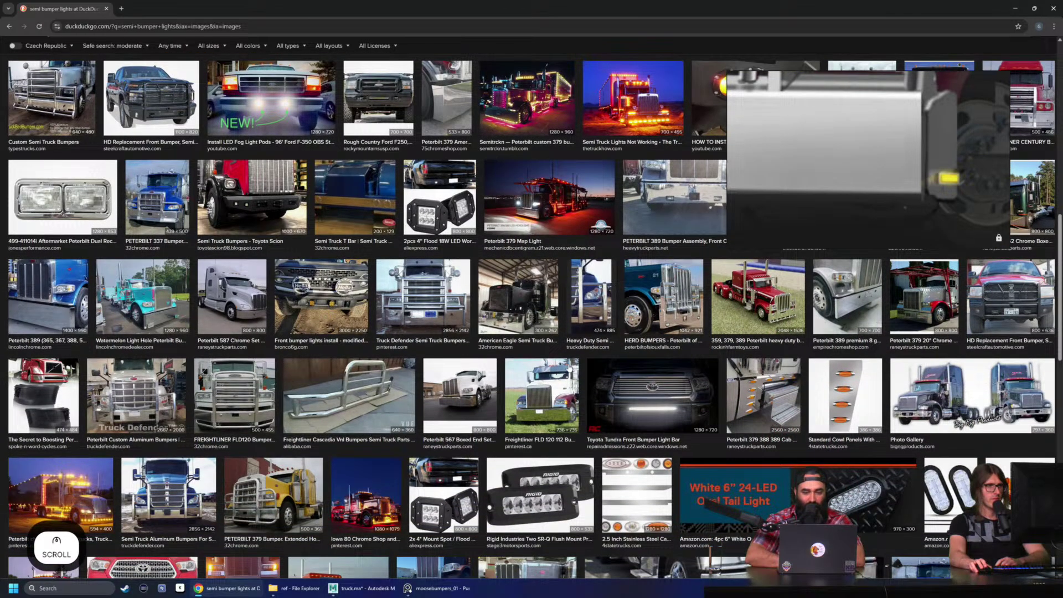
scroll(626, 412, "down", 2)
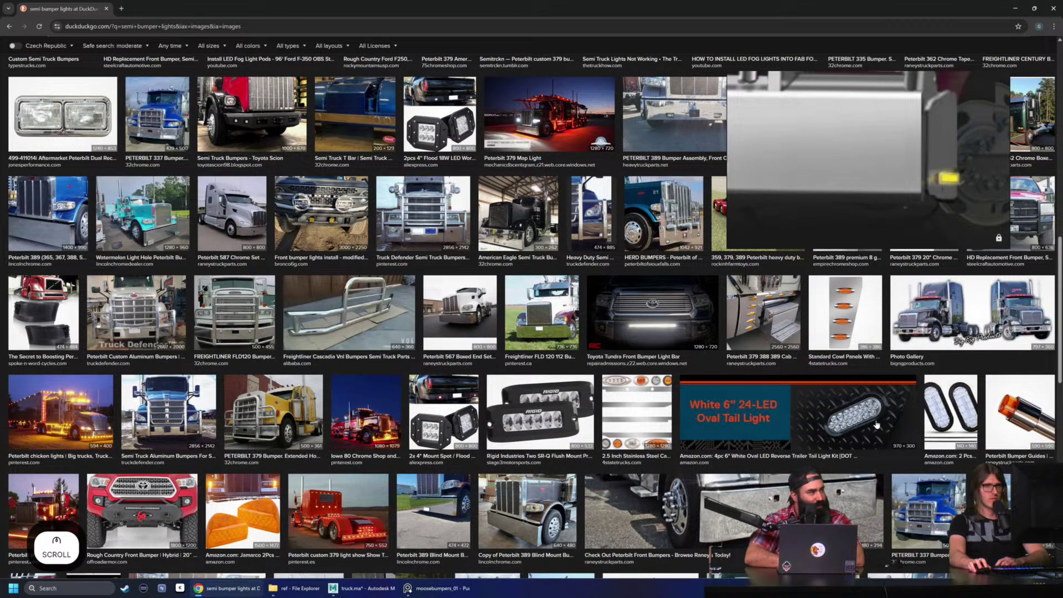
scroll(870, 392, "down", 2)
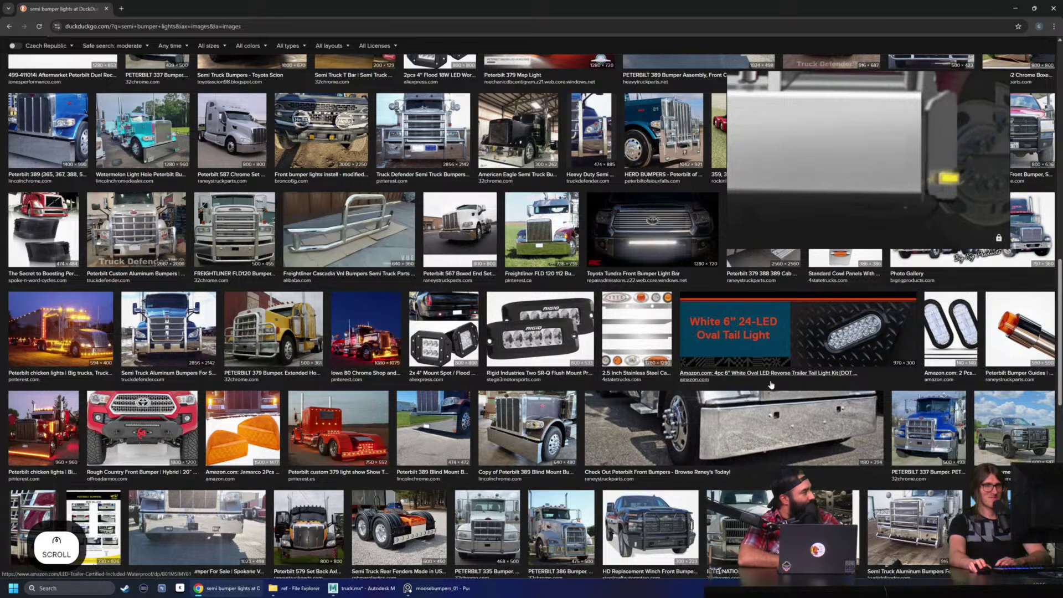
scroll(772, 385, "down", 2)
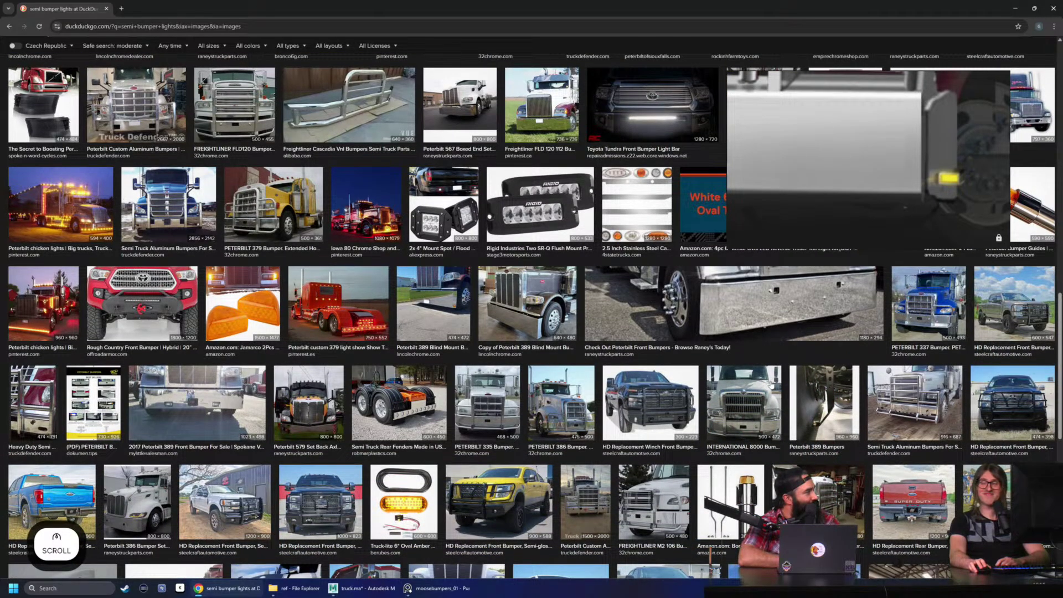
scroll(770, 384, "down", 5)
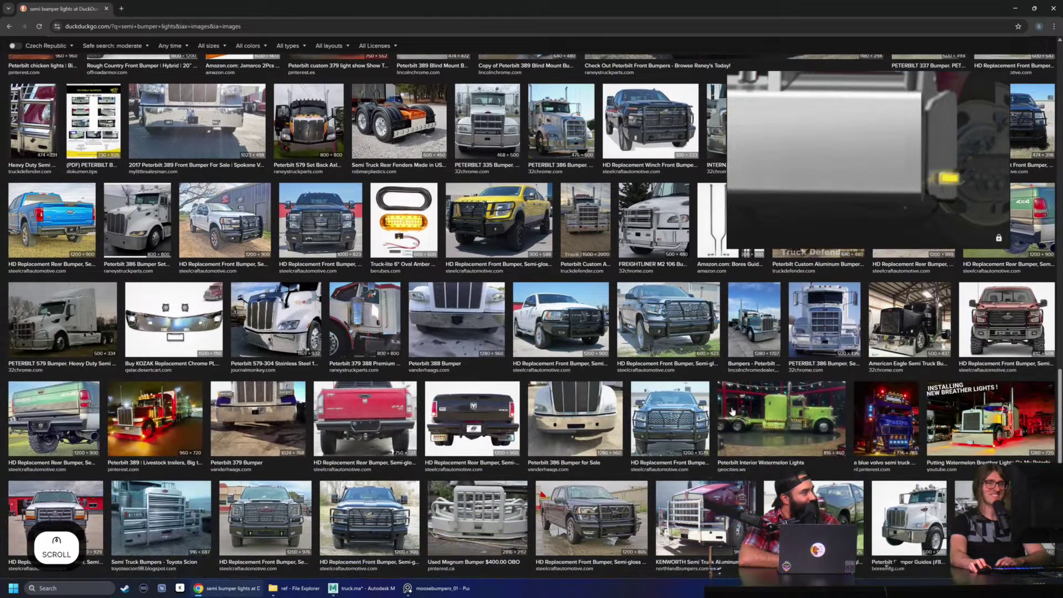
scroll(713, 404, "down", 6)
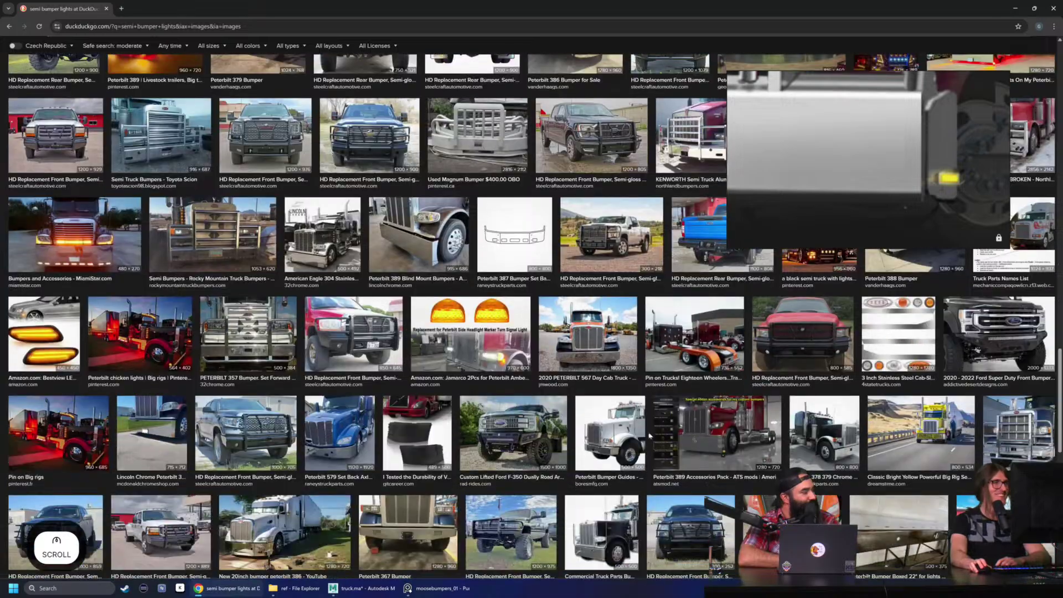
scroll(631, 451, "up", 3)
scroll(623, 455, "down", 2)
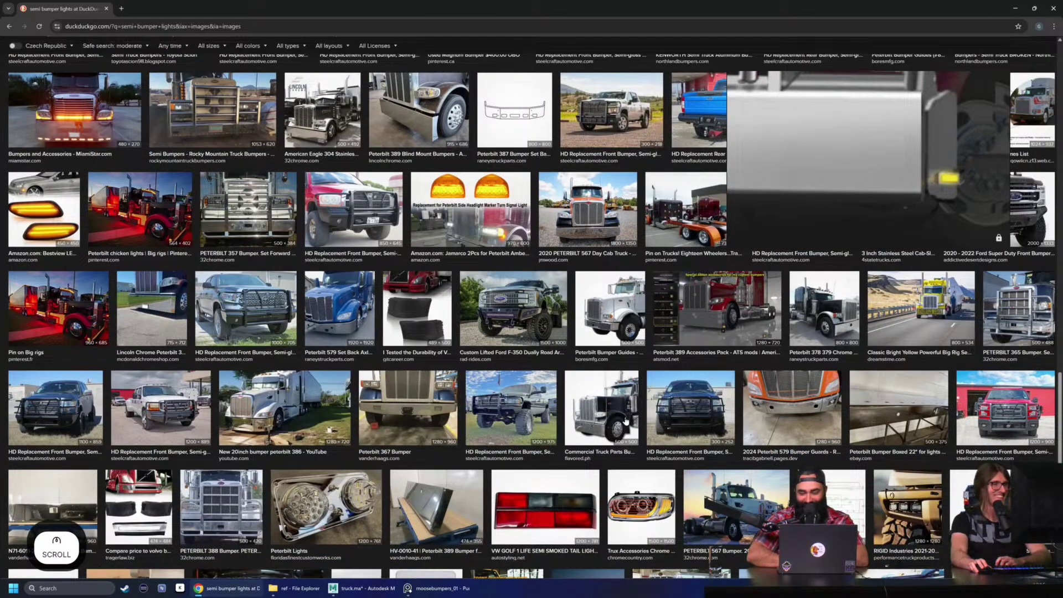
scroll(625, 422, "down", 1)
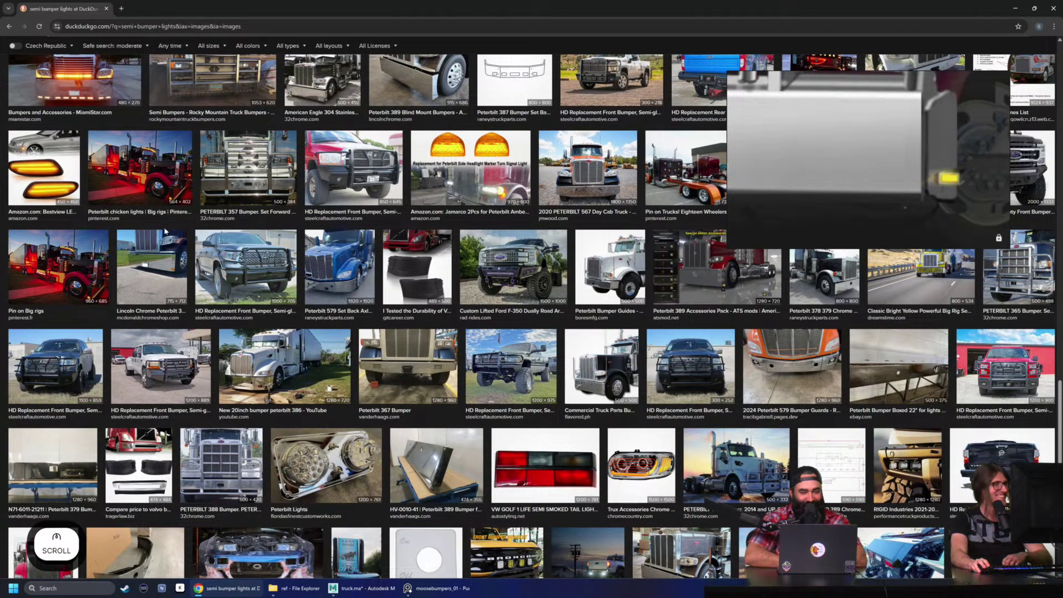
scroll(227, 293, "down", 2)
scroll(227, 292, "down", 3)
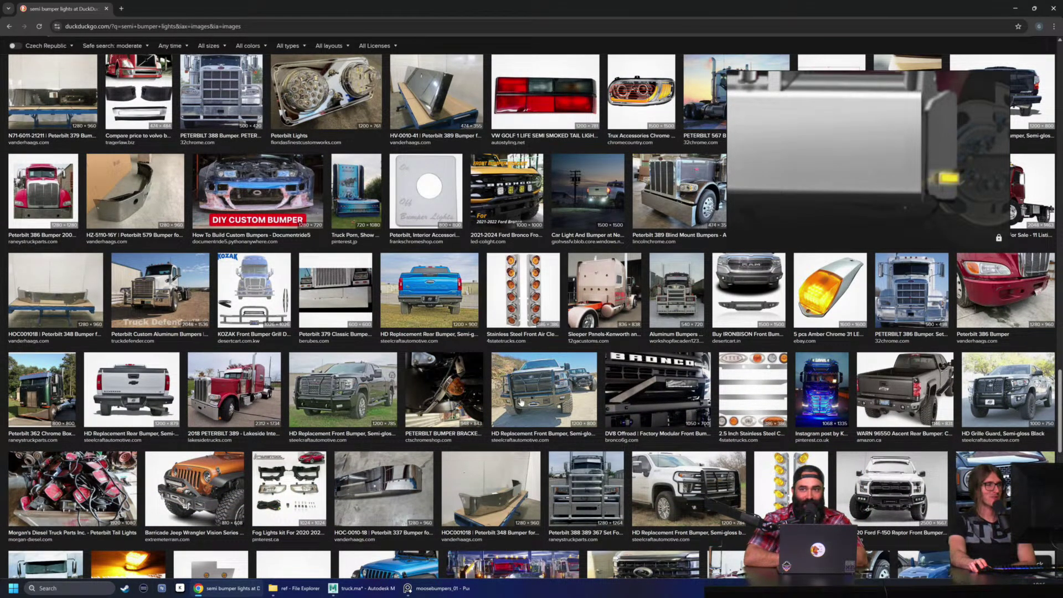
scroll(487, 379, "down", 3)
scroll(579, 375, "down", 1)
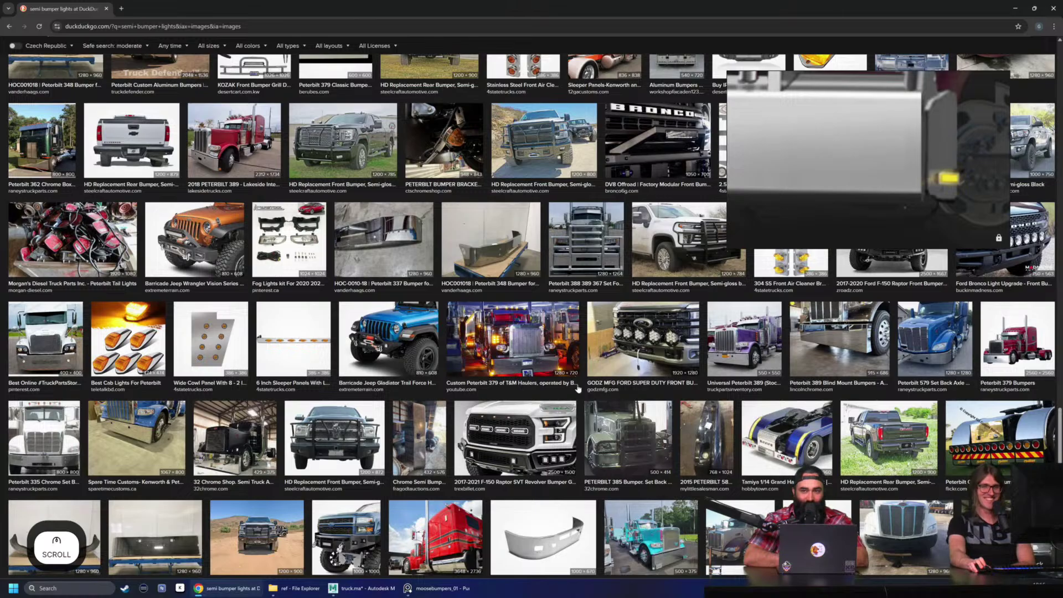
scroll(577, 389, "down", 2)
scroll(564, 397, "down", 4)
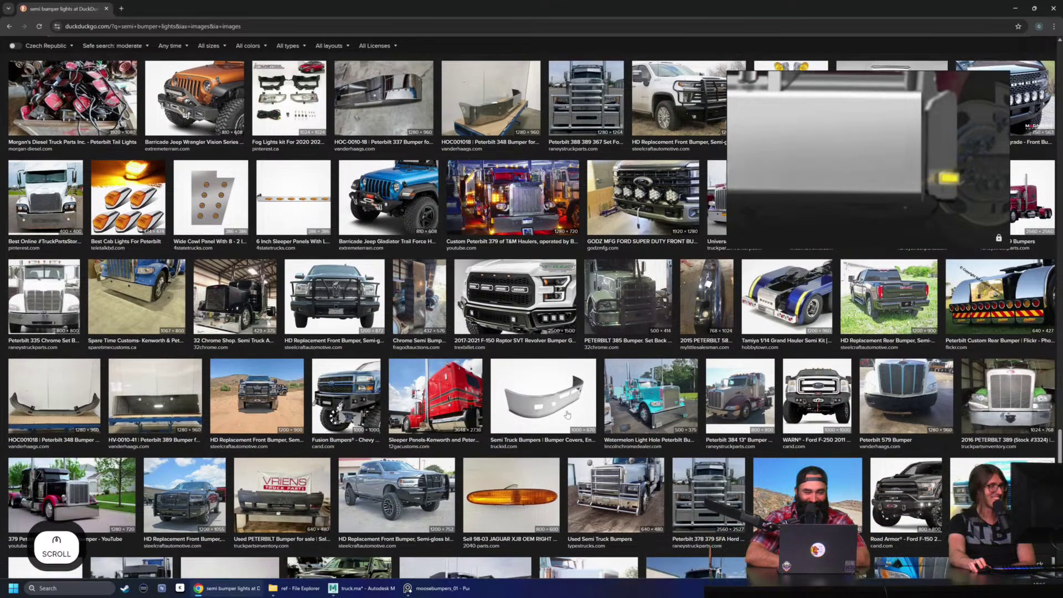
scroll(567, 391, "down", 2)
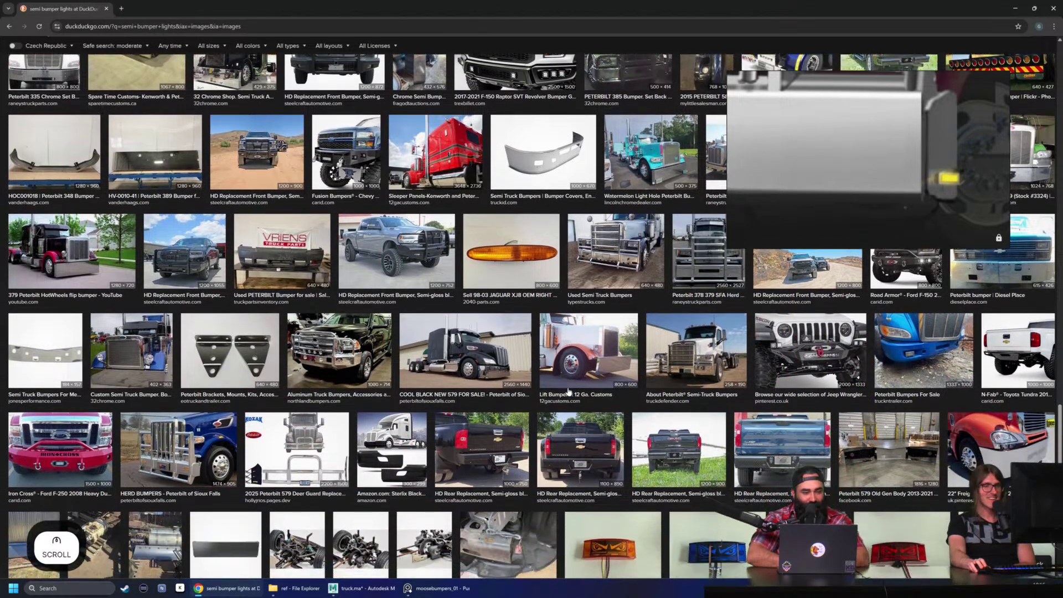
Step: Look further through the "semi bumper lights" image results, previewing the orange 24V Truck Demon Eye light as a shape reference
scroll(618, 428, "down", 2)
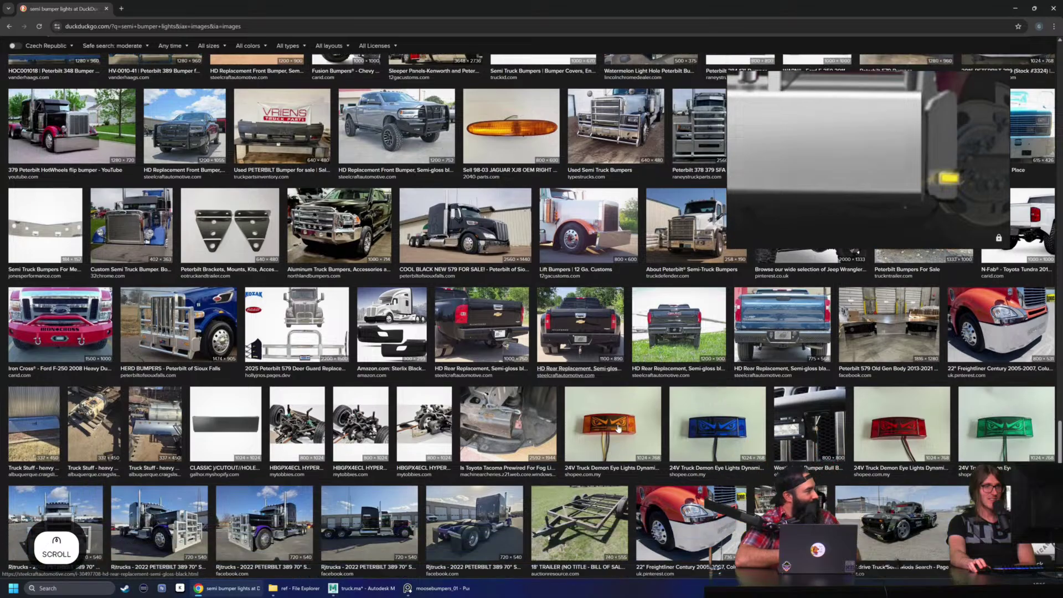
left_click(634, 398)
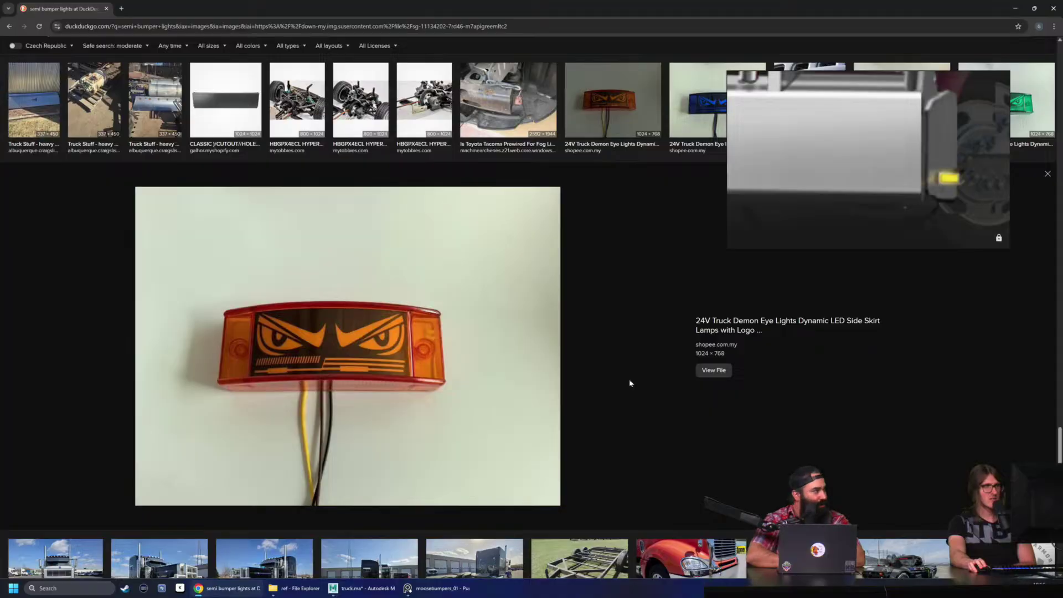
scroll(630, 383, "up", 10)
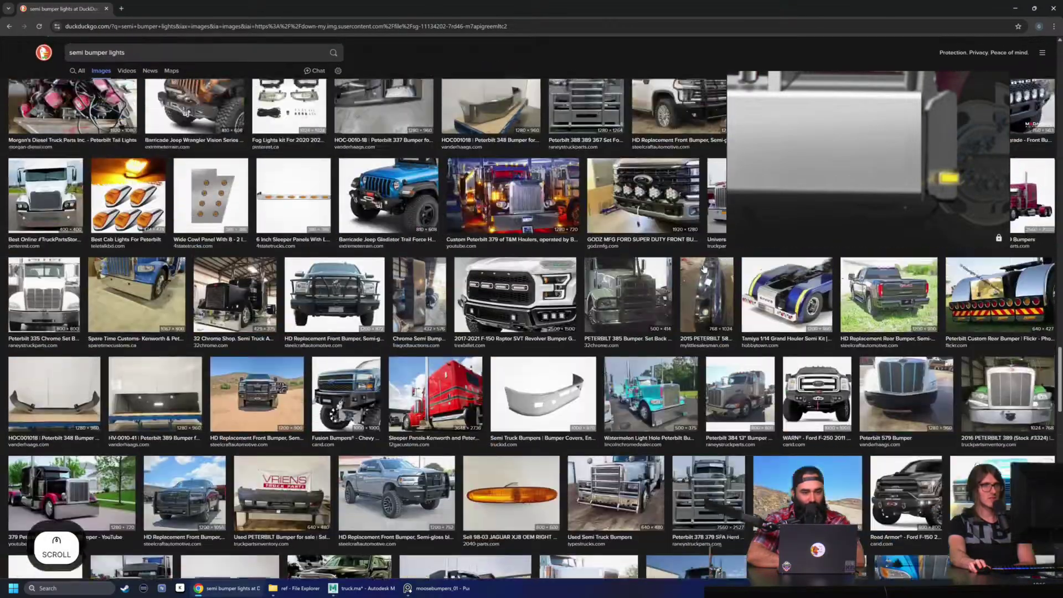
scroll(778, 245, "up", 10)
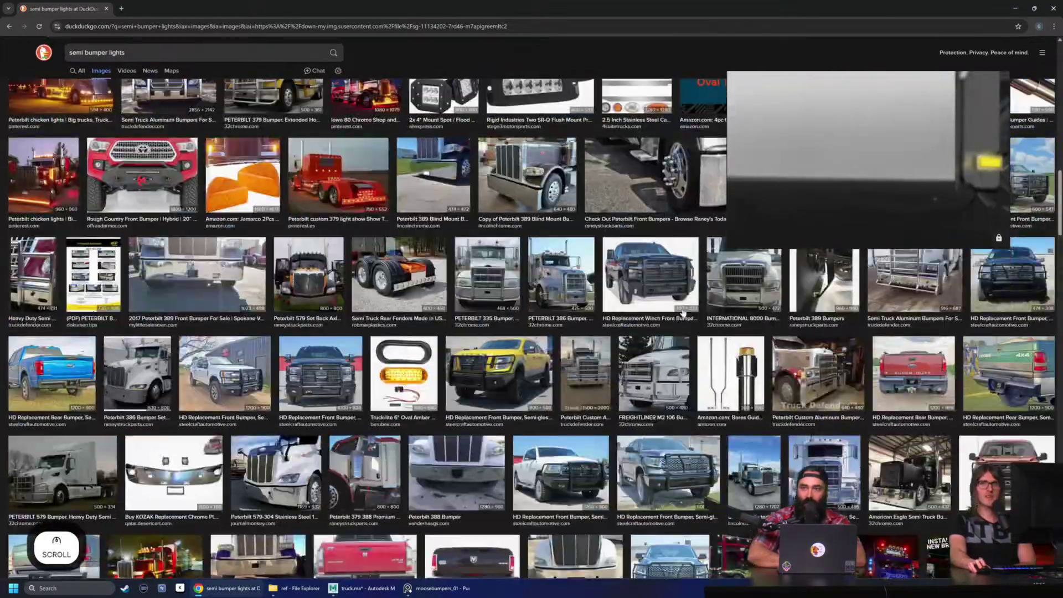
scroll(682, 314, "up", 10)
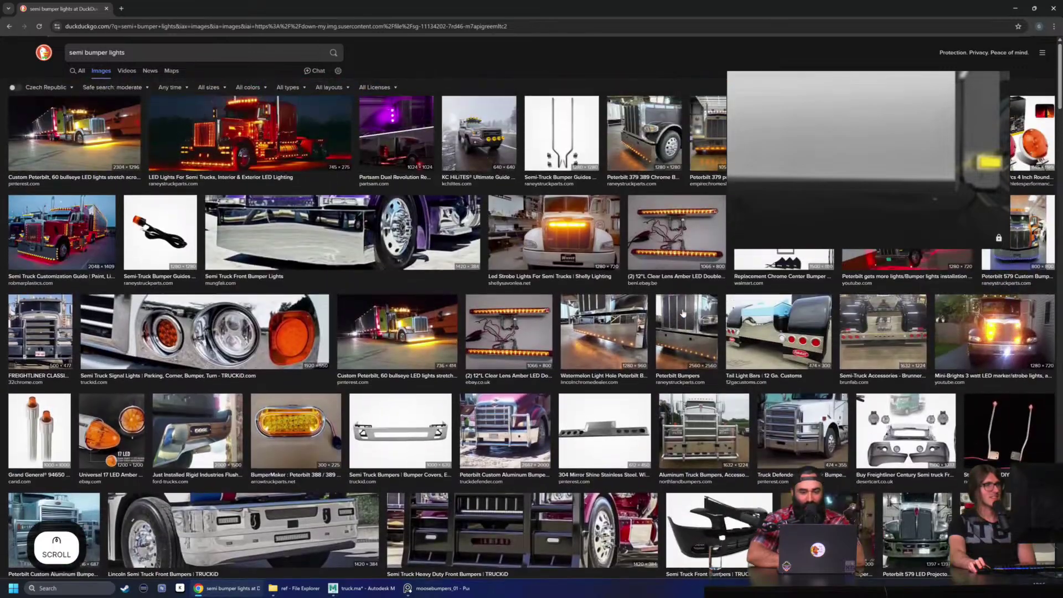
mouse_move(870, 81)
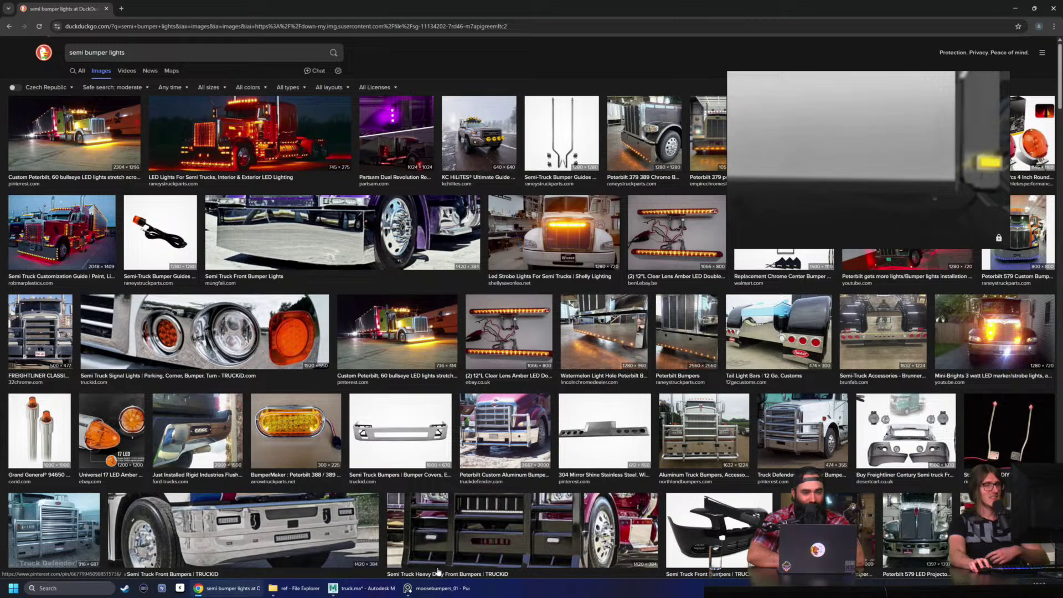
Step: Switch back to Maya and hide the bumper layer to expose the truck's front frame rails and brackets
left_click(359, 588)
left_click_drag(528, 390, 633, 428, "alt")
scroll(764, 456, "down", 3)
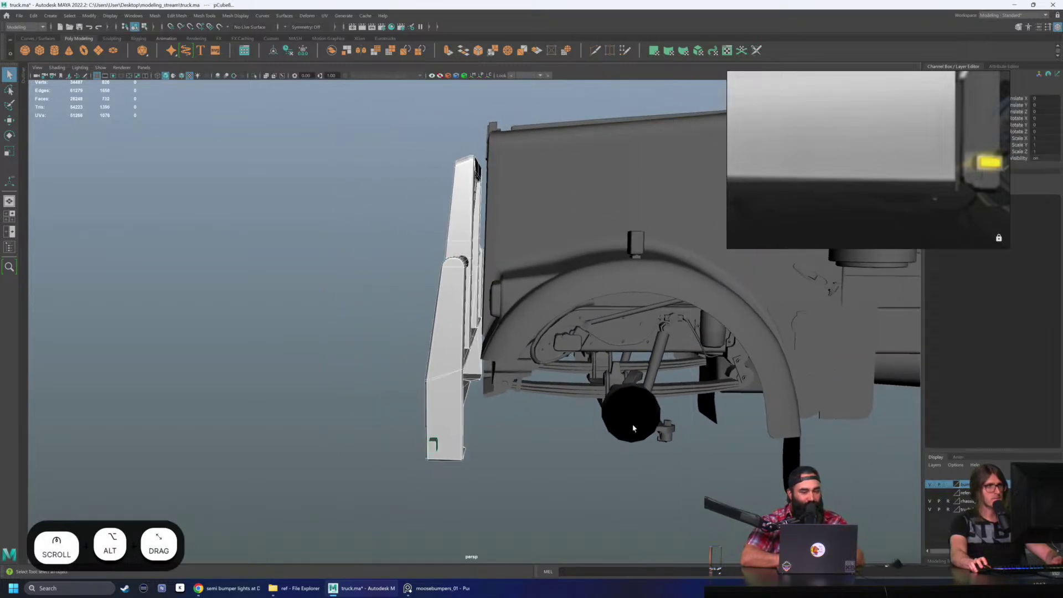
right_click(966, 492)
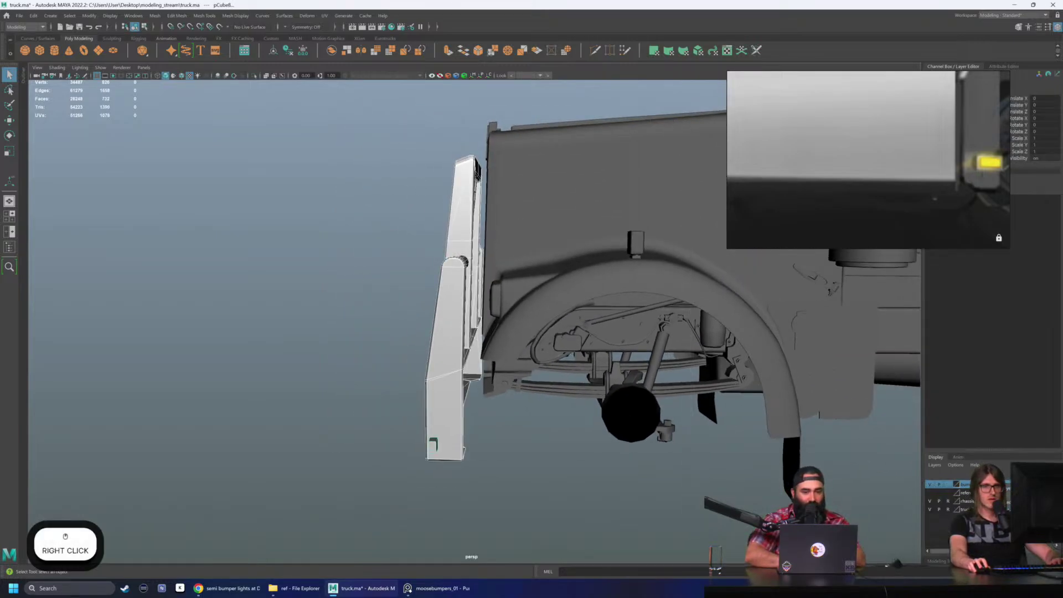
left_click(996, 502)
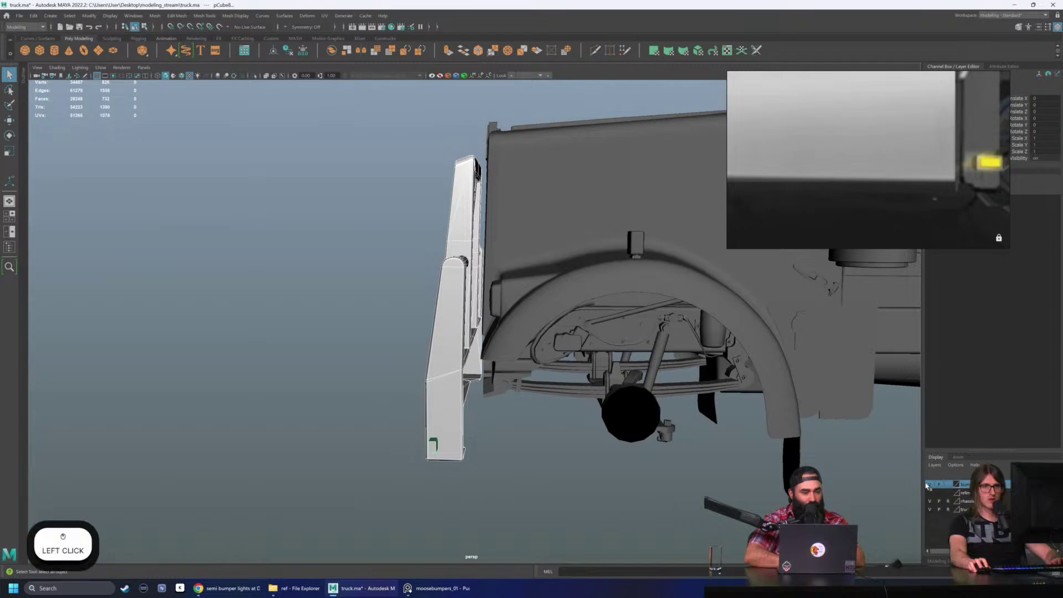
left_click(929, 484)
left_click(384, 387)
left_click_drag(384, 386, 367, 261, "alt")
Step: Create a polygon cube and snap it to the lower outer corner of the square frame rail's front end
left_click(39, 51)
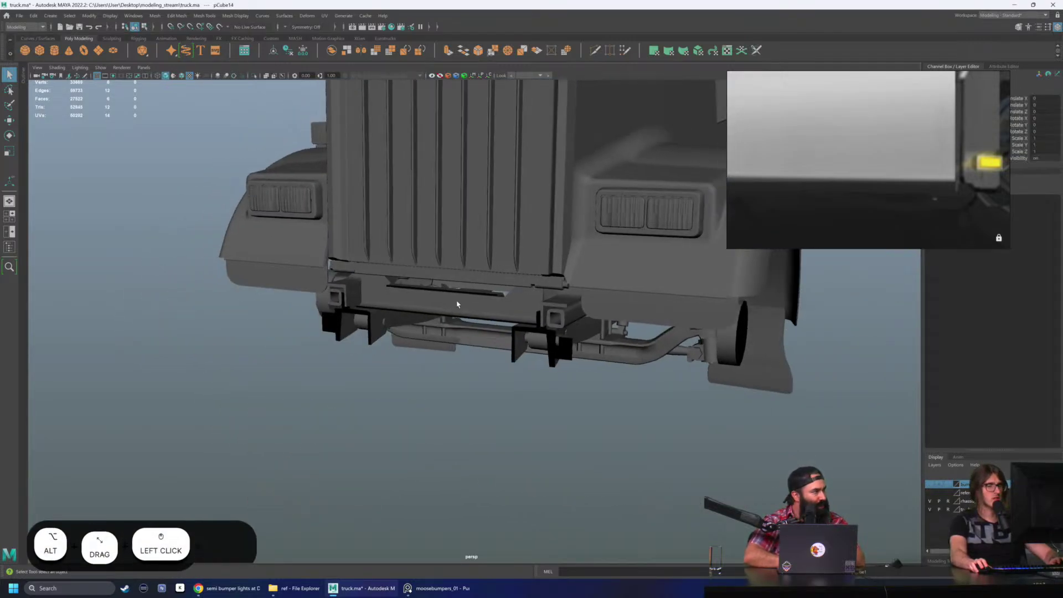
scroll(556, 334, "down", 3)
key("w")
key("v")
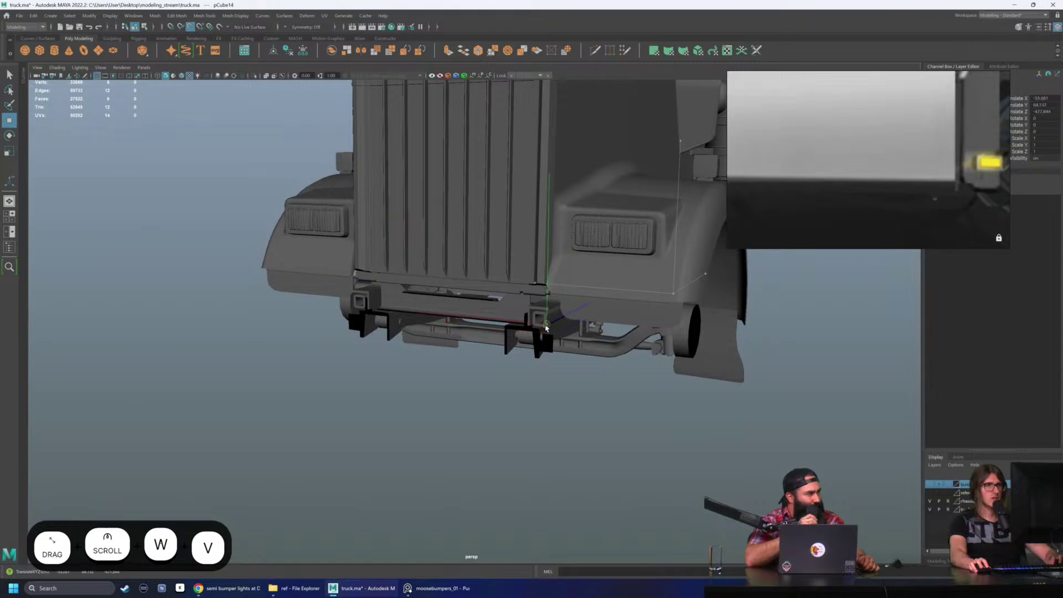
key("f")
scroll(539, 341, "down", 2)
left_click_drag(536, 349, 470, 357, "alt")
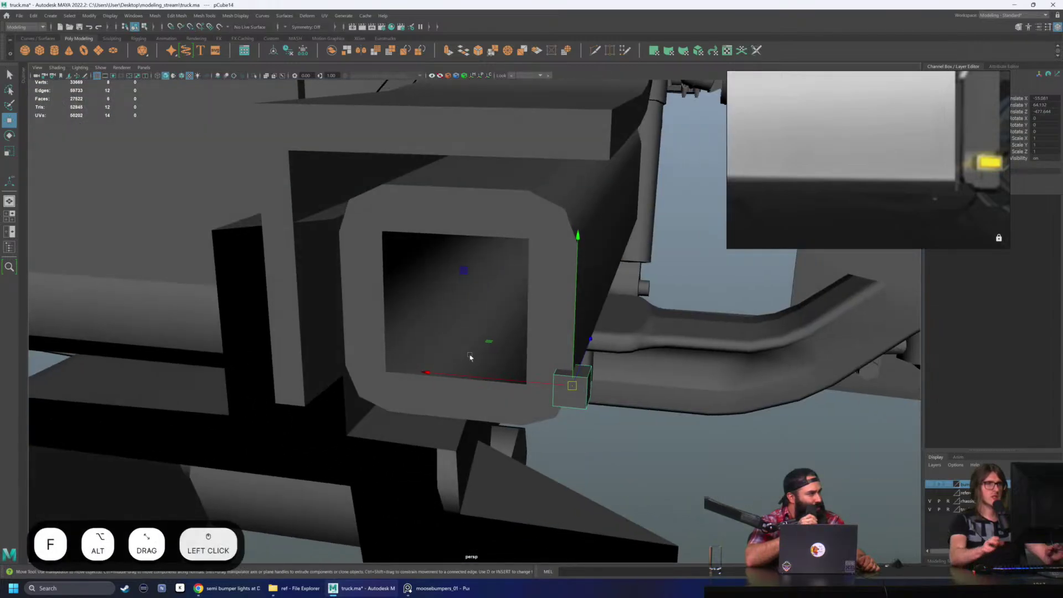
scroll(469, 353, "down", 4)
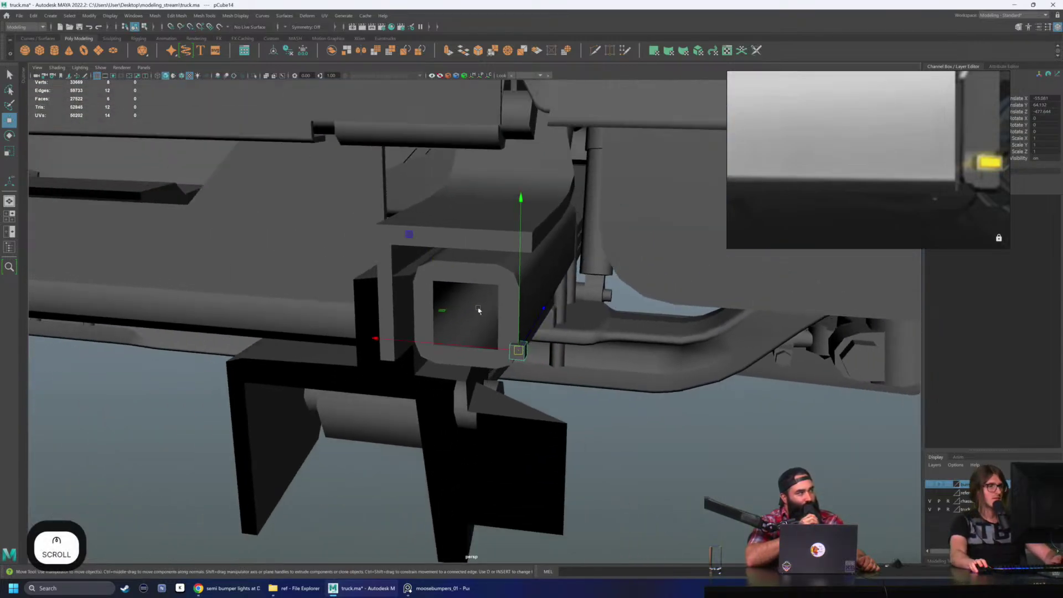
scroll(479, 310, "down", 3)
left_click_drag(479, 310, 580, 330, "alt")
Step: Scale the cube up to 5.05 and place it in front of the outer bracket plate below the frame rail
left_click_drag(367, 330, 583, 483)
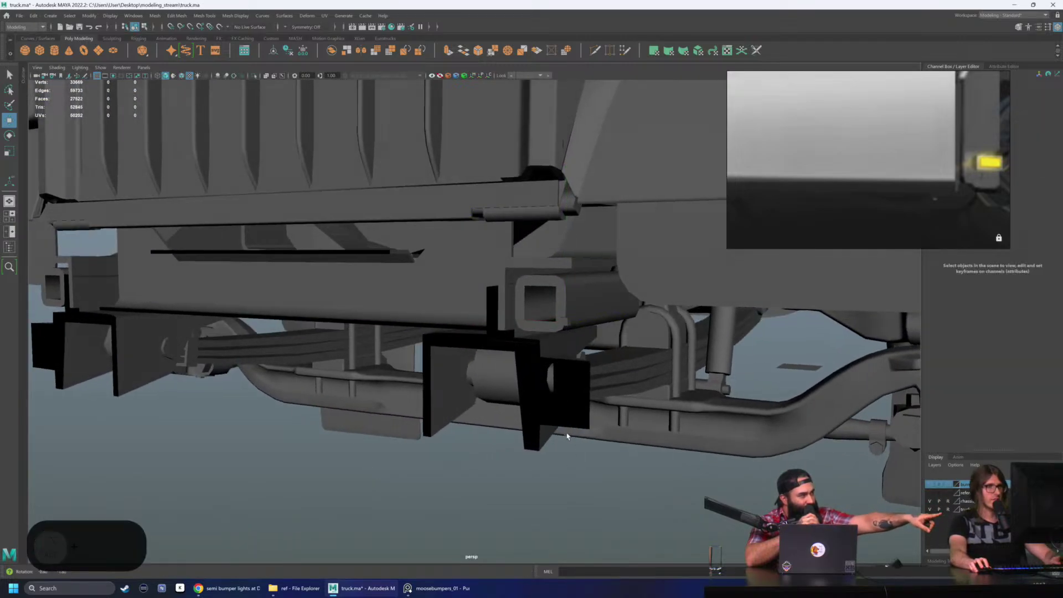
left_click_drag(567, 436, 526, 335, "alt")
left_click_drag(525, 331, 567, 370)
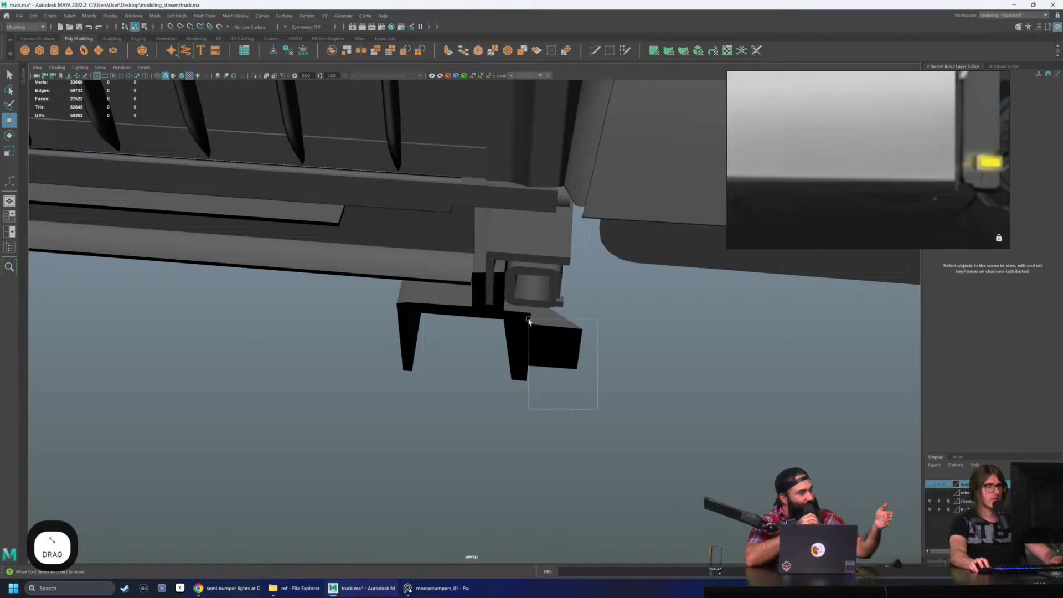
left_click_drag(528, 321, 576, 408)
key("w")
key("r")
left_click_drag(576, 409, 417, 327, "alt")
key("w")
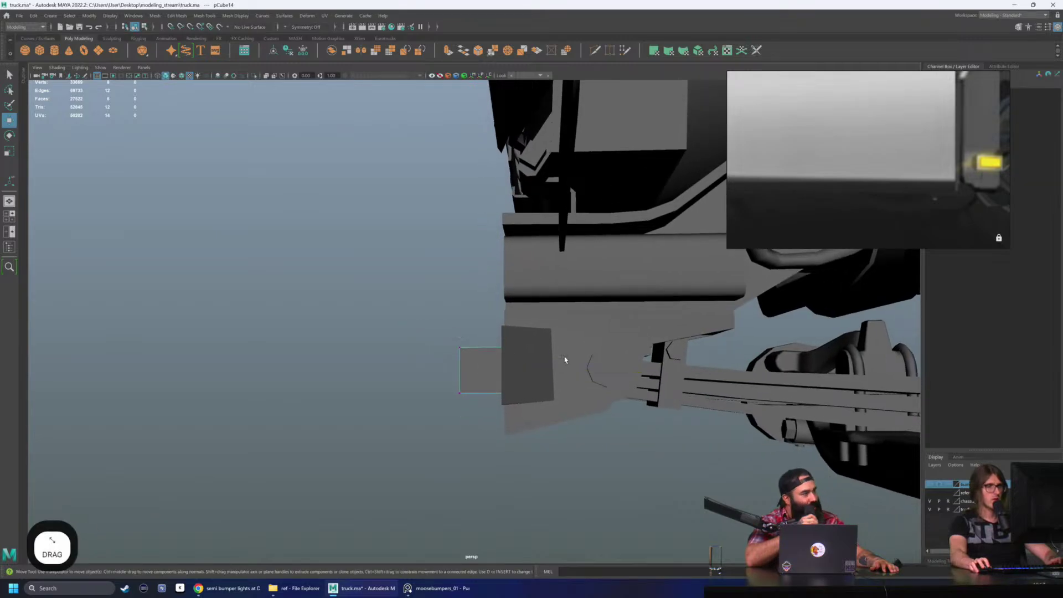
left_click_drag(485, 299, 566, 363, "alt")
scroll(616, 444, "up", 2)
Step: Delete the block's hidden rear face where it meets the bracket
left_click_drag(616, 444, 500, 333, "alt")
key("q")
right_click_drag(498, 333, 498, 348)
left_click_drag(498, 348, 394, 350, "alt")
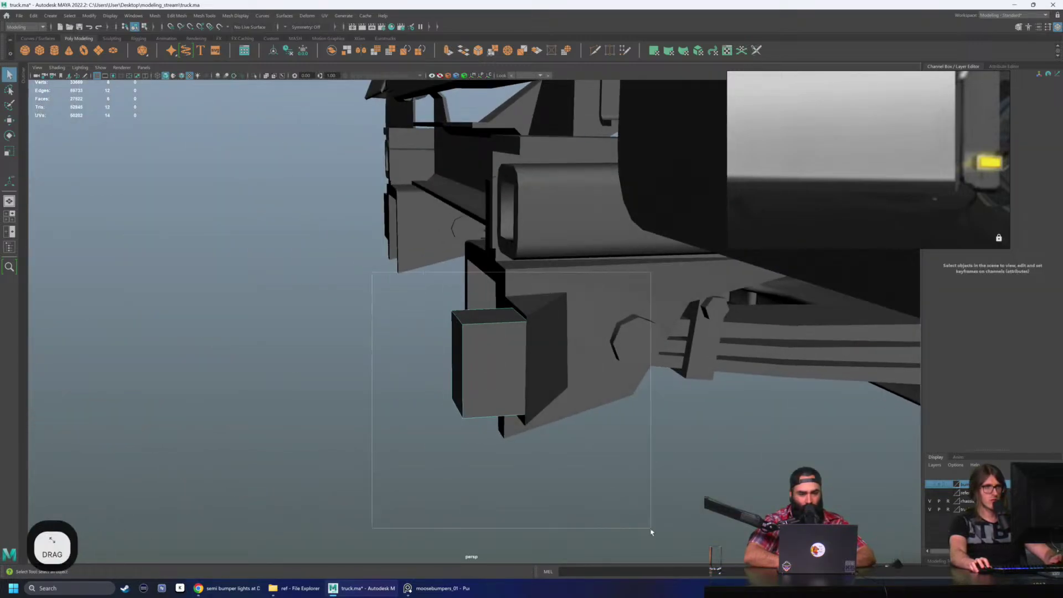
left_click_drag(651, 532, 651, 528)
left_click_drag(647, 525, 484, 443, "alt")
left_click(481, 443)
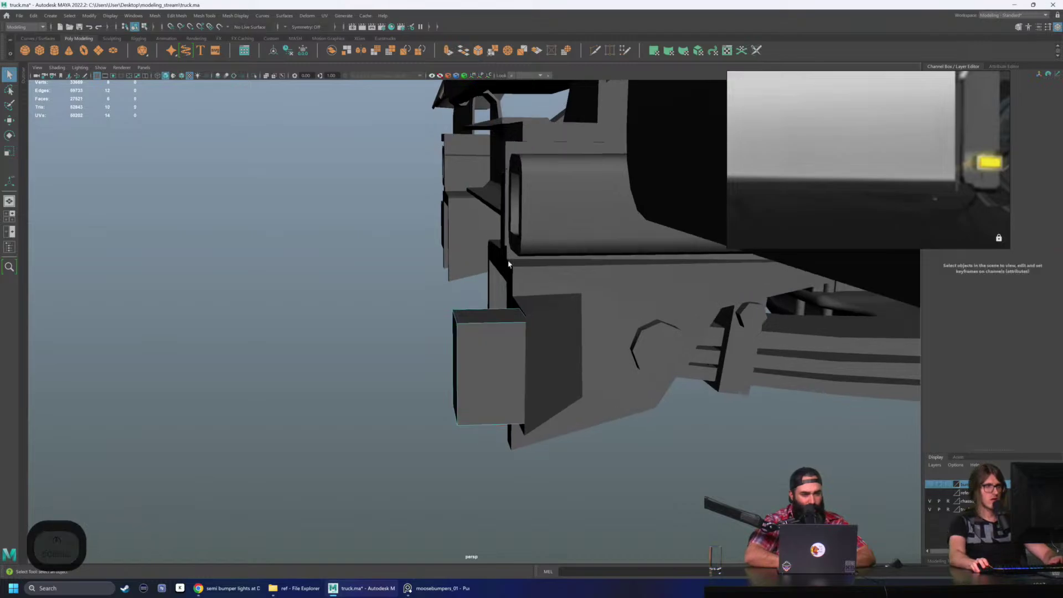
Step: Snap the block's top face to the bracket plate's upper edge and its outer side face to the plate's outer edge
left_click(476, 316)
scroll(481, 316, "up", 2)
key("w")
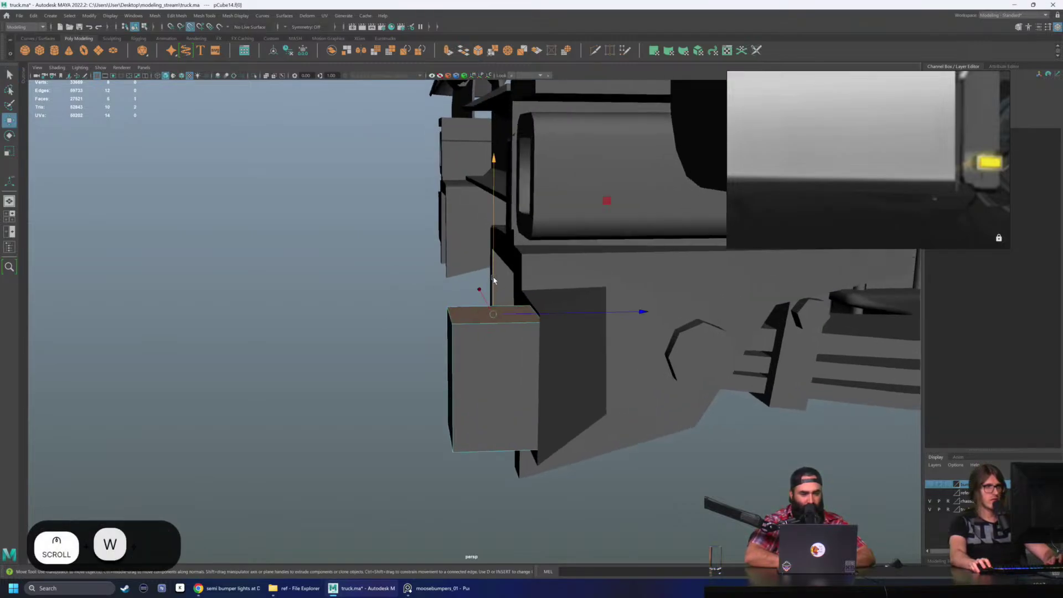
key("v")
left_click_drag(516, 330, 546, 353, "alt")
left_click(545, 352)
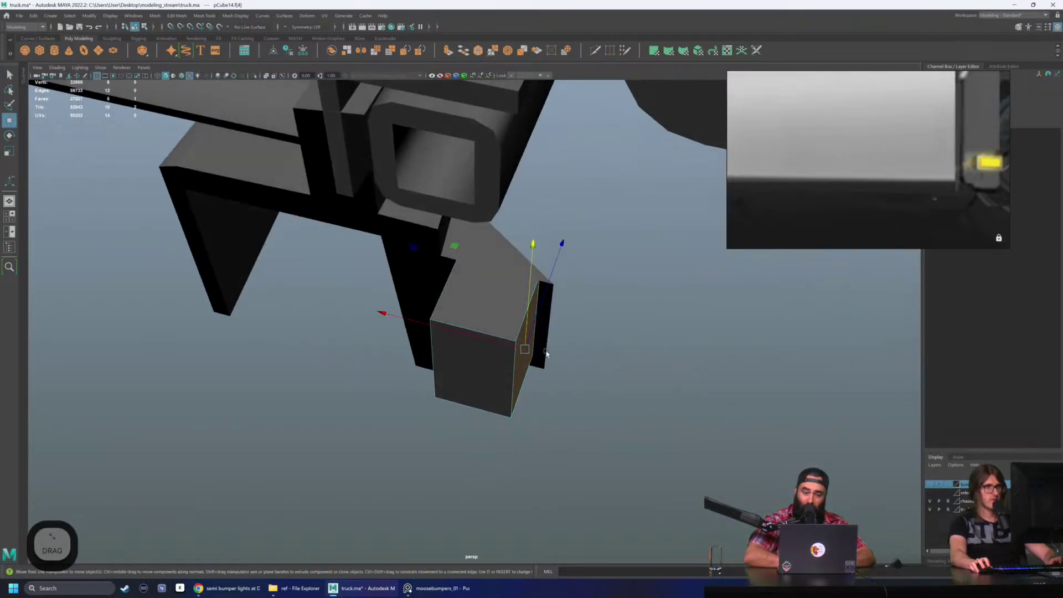
left_click_drag(431, 325, 541, 336)
Step: Snap the block's lower outer rear vertex onto the bracket plate's bottom corner
left_click_drag(630, 308, 553, 427, "alt")
key("4")
key("F9")
left_click(565, 328)
key("v")
left_click(545, 434)
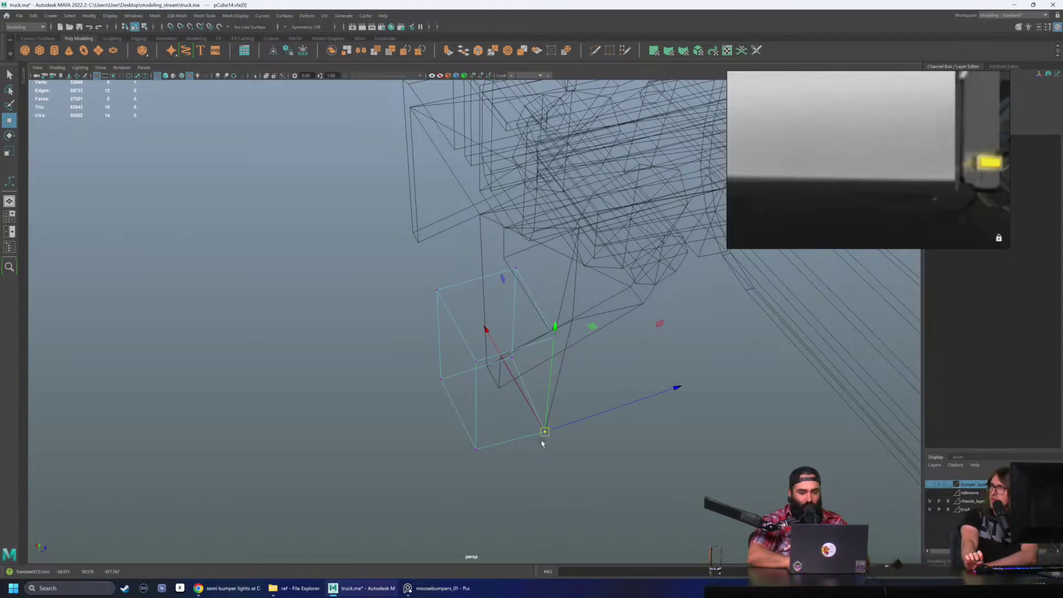
Step: Lower the block's other three bottom vertices to the height of the snapped rear corner so its underside is level
left_click_drag(531, 427, 472, 446, "alt")
left_click(466, 420)
key("5")
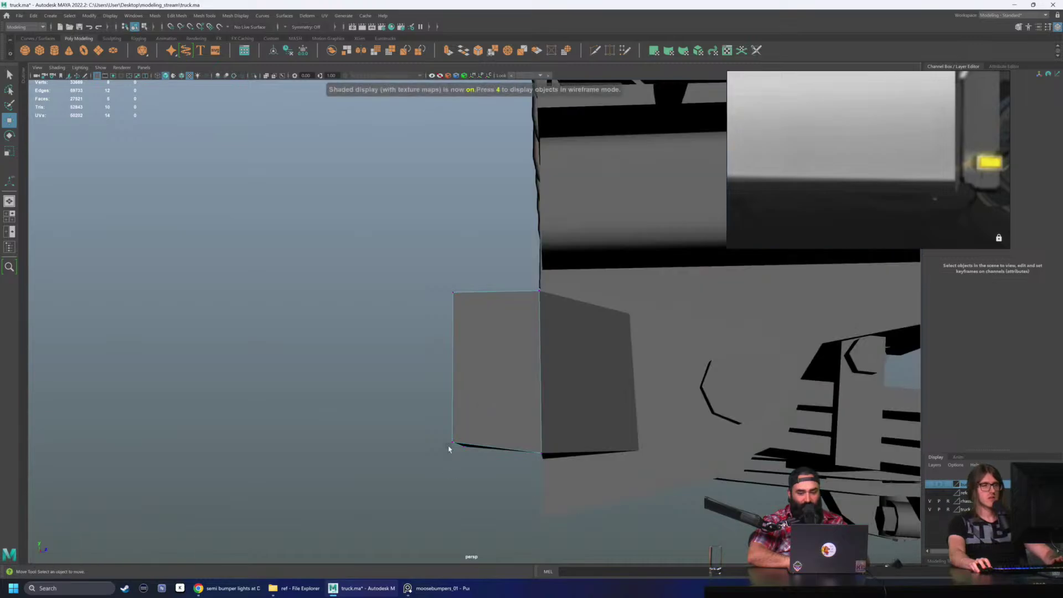
left_click(451, 442)
left_click_drag(454, 371, 528, 472)
key("ctrl+z")
scroll(479, 449, "down", 5, "alt")
key("4")
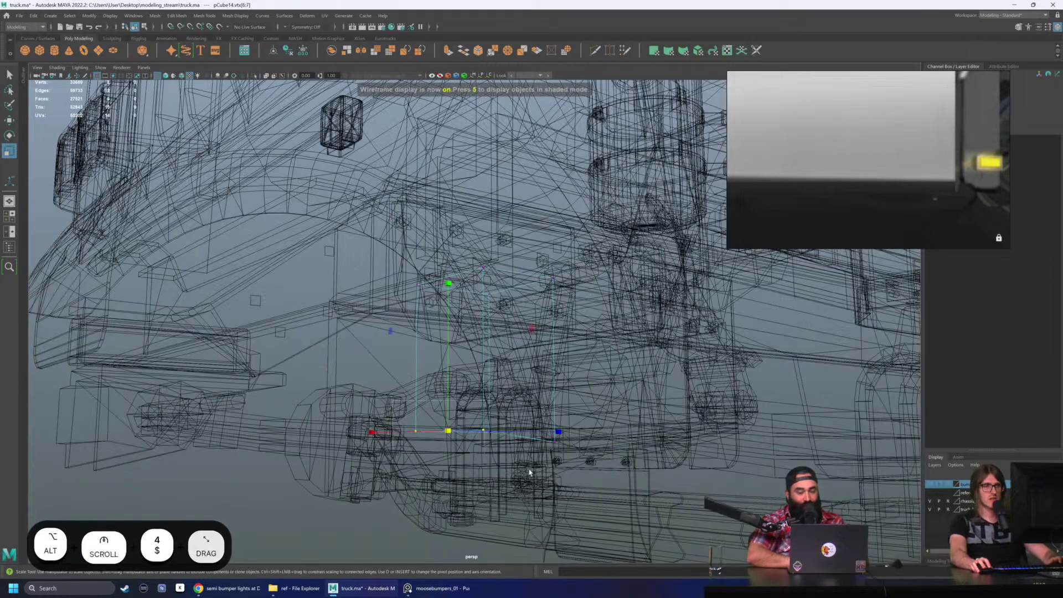
key("ctrl+z")
key("5")
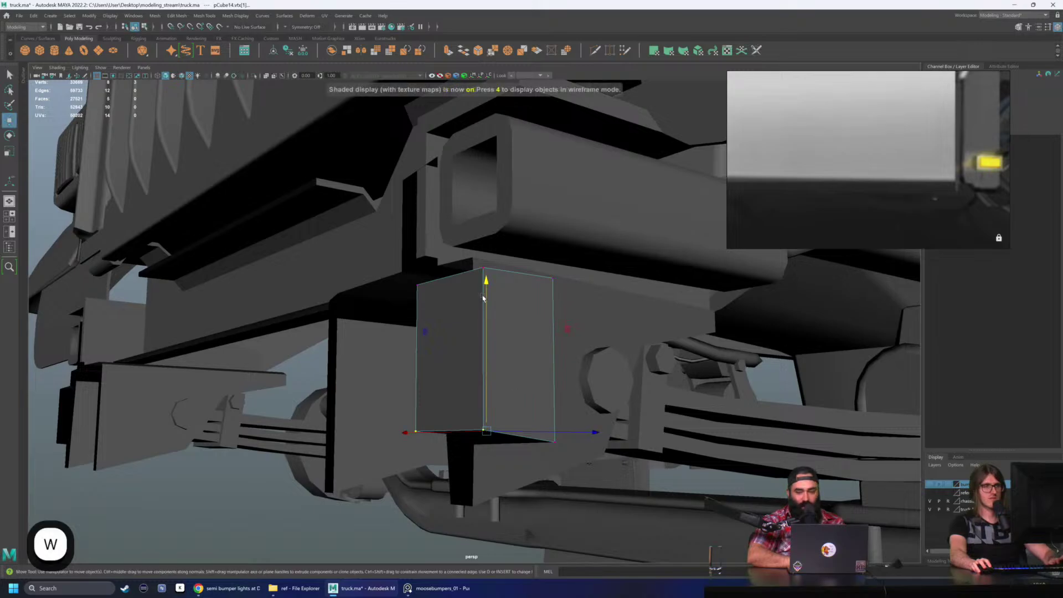
left_click_drag(487, 287, 554, 443)
key("q")
Step: Snap the block's inner side face sideways to the main bracket's outer side, closing the gap between them
left_click_drag(425, 330, 503, 358, "alt")
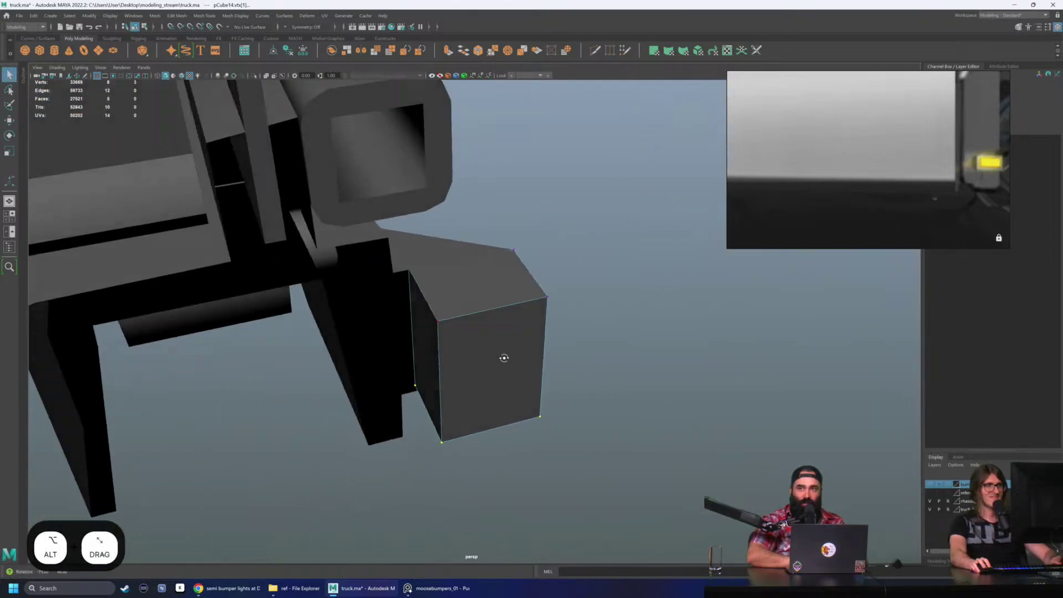
right_click(453, 310)
left_click(449, 330)
left_click_drag(448, 329, 440, 330, "alt")
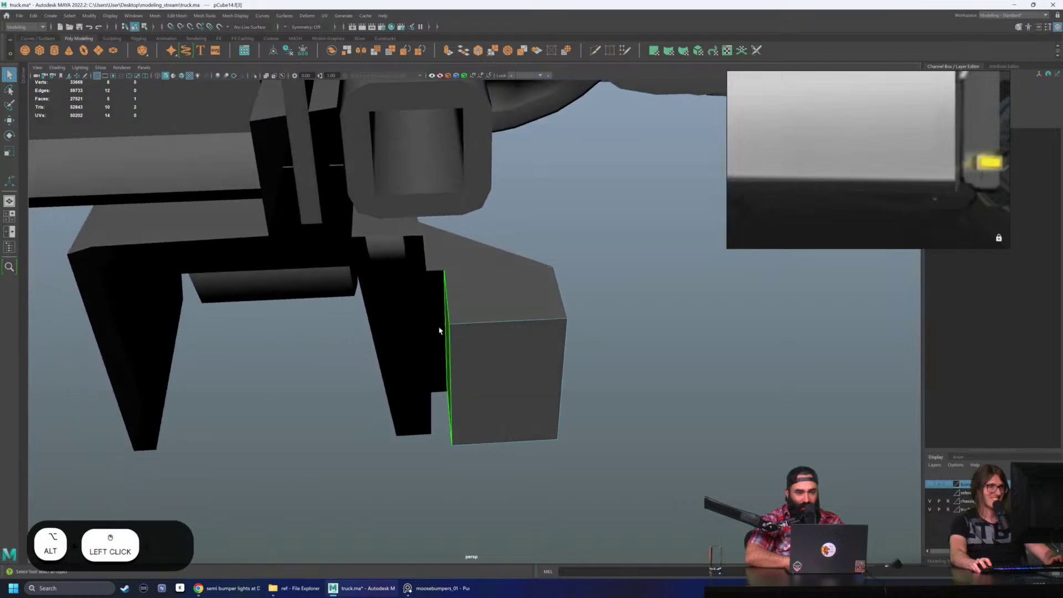
key("w")
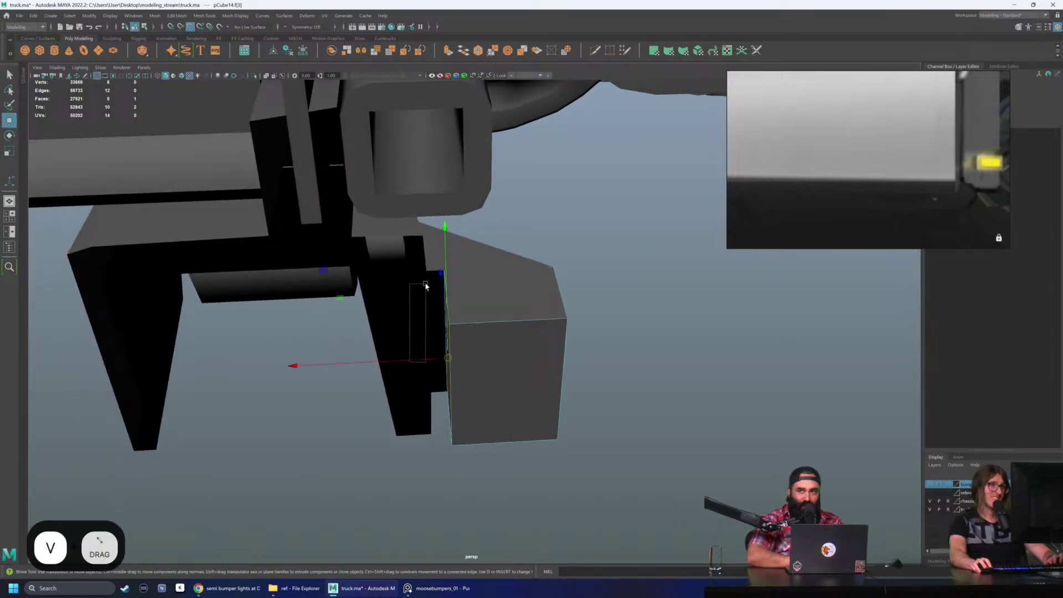
mouse_move(425, 286)
left_mouse_down()
mouse_move(422, 351)
mouse_move(408, 360)
mouse_move(427, 290)
left_mouse_up()
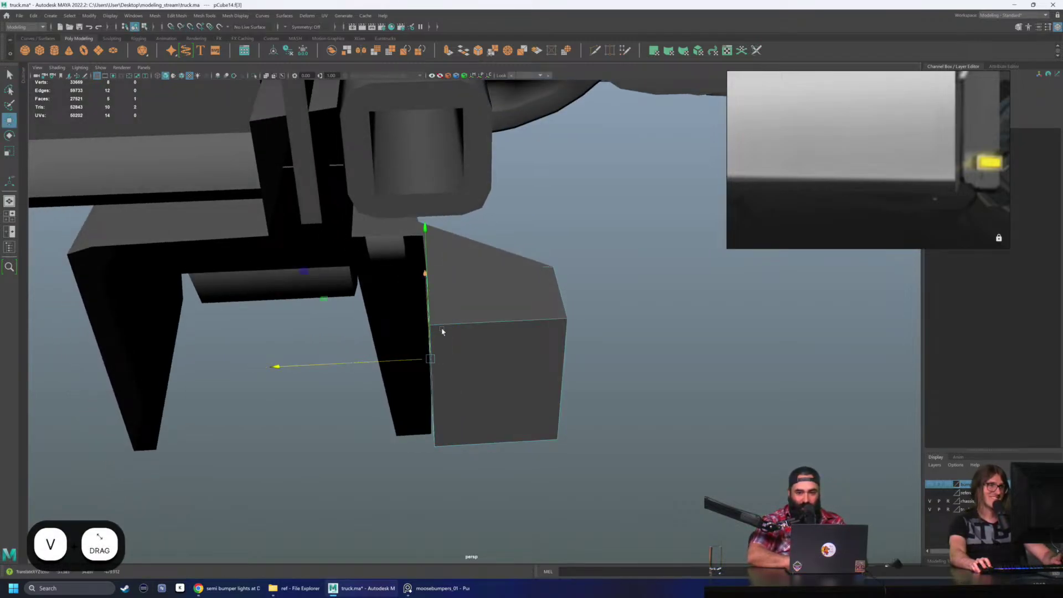
left_click_drag(442, 331, 465, 351, "alt")
Step: Show the bumper layer again and extrude the block's front face forward toward the back of the bumper
key("F8")
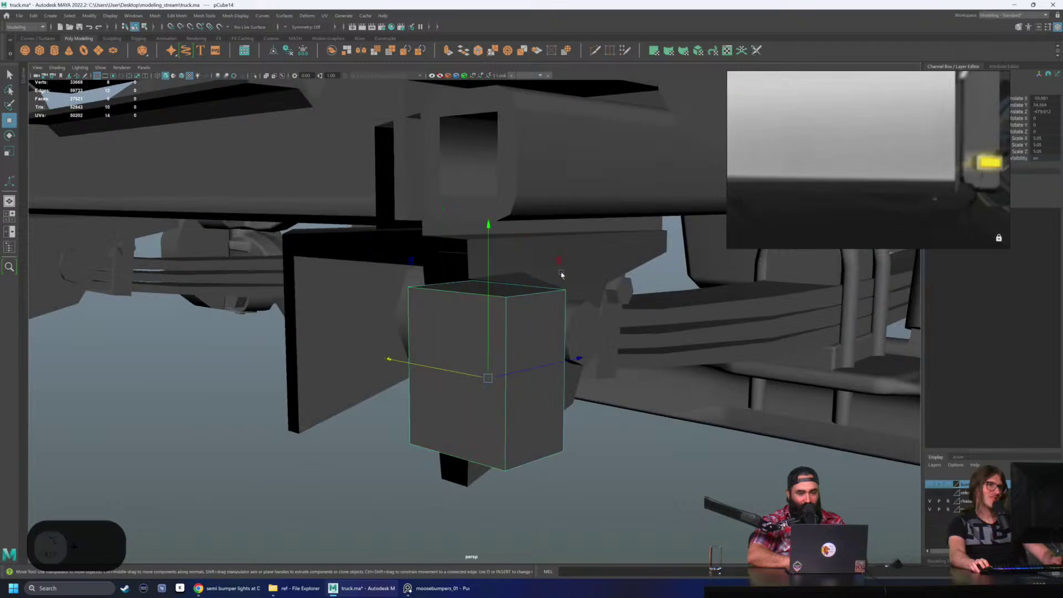
scroll(564, 313, "down", 3)
left_click_drag(567, 325, 496, 381, "alt")
left_click(426, 413)
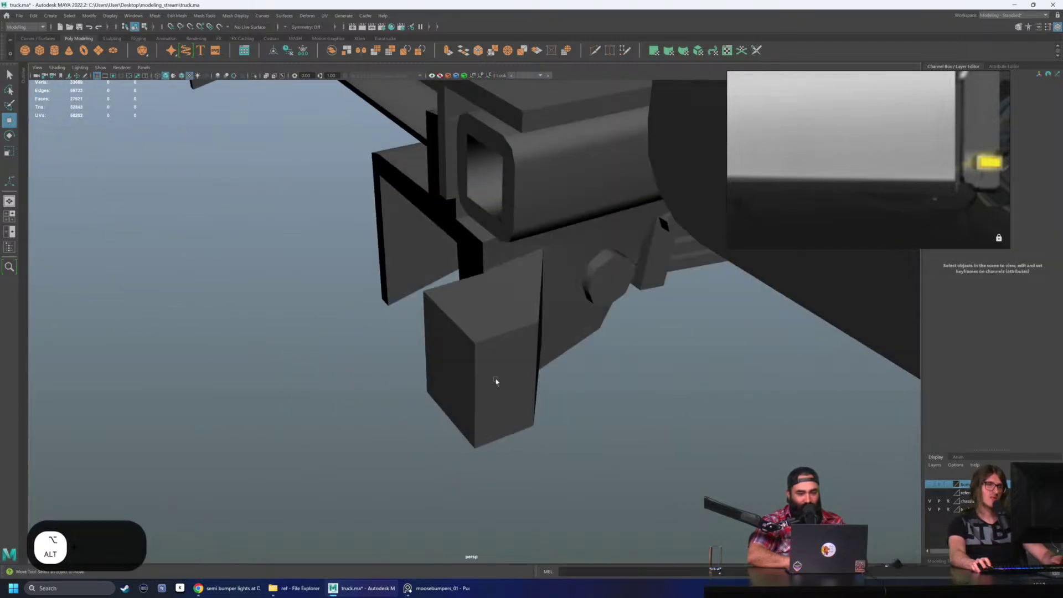
left_click(495, 382)
right_click_drag(446, 378, 446, 406)
left_click(447, 391)
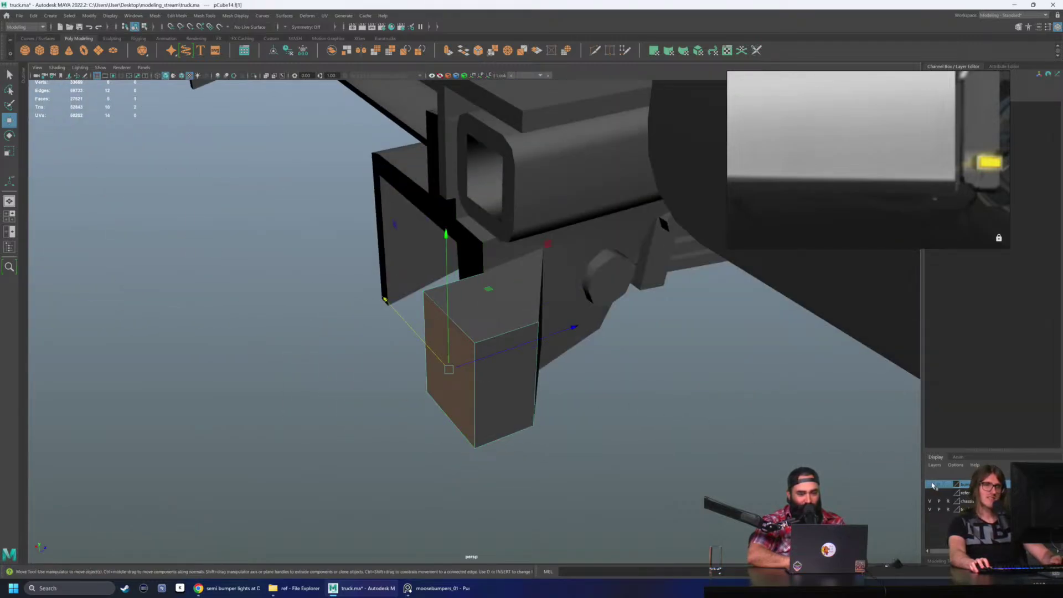
left_click_drag(664, 399, 487, 299, "alt")
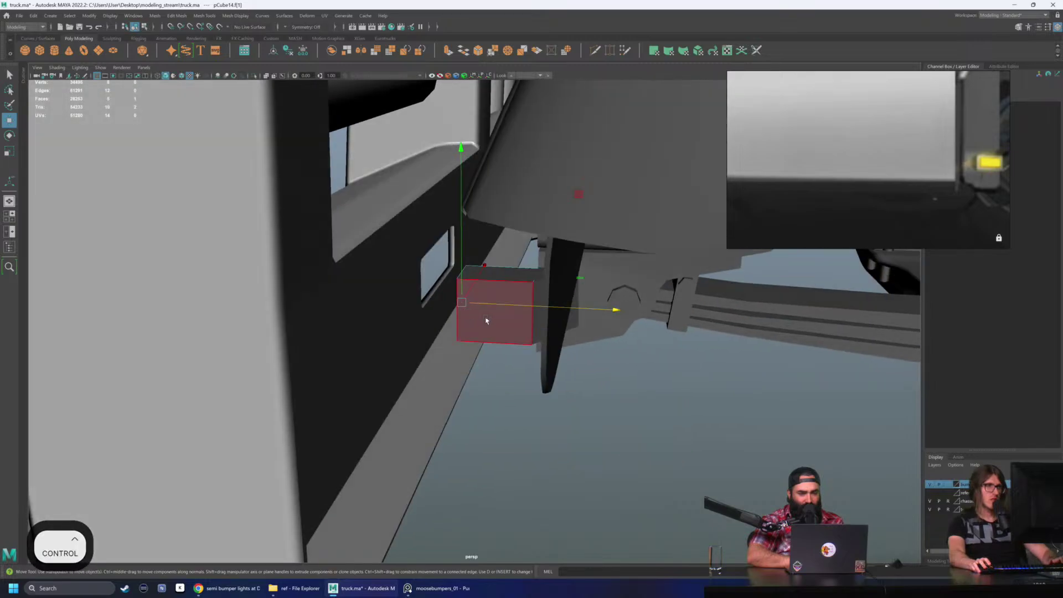
key("ctrl+e")
key("w")
left_click_drag(570, 307, 538, 309)
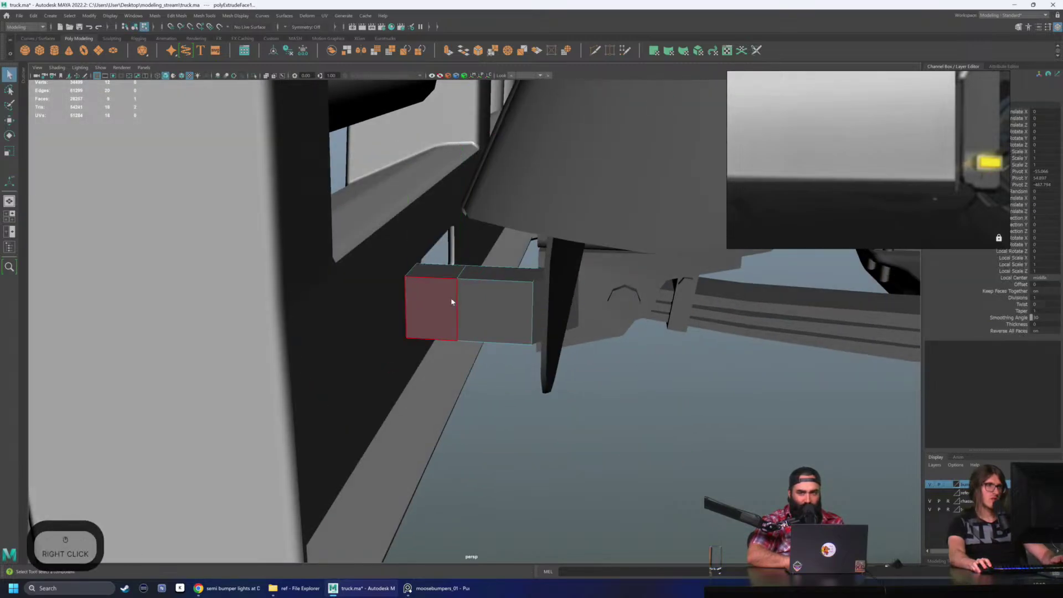
Step: Move the outer front vertical edge of the extruded section outward so that its side angles toward the bumper end
right_click_drag(451, 302, 426, 310)
left_click(402, 305)
left_click(401, 306)
key("ctrl+z")
key("ctrl+z")
left_click(407, 318)
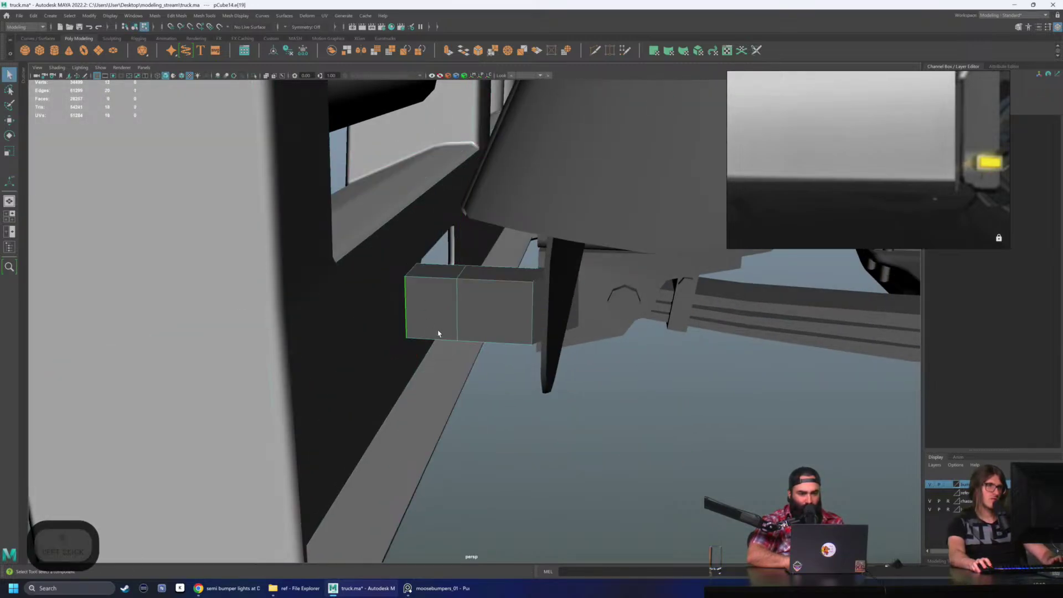
key("w")
left_click_drag(437, 318, 429, 298, "alt")
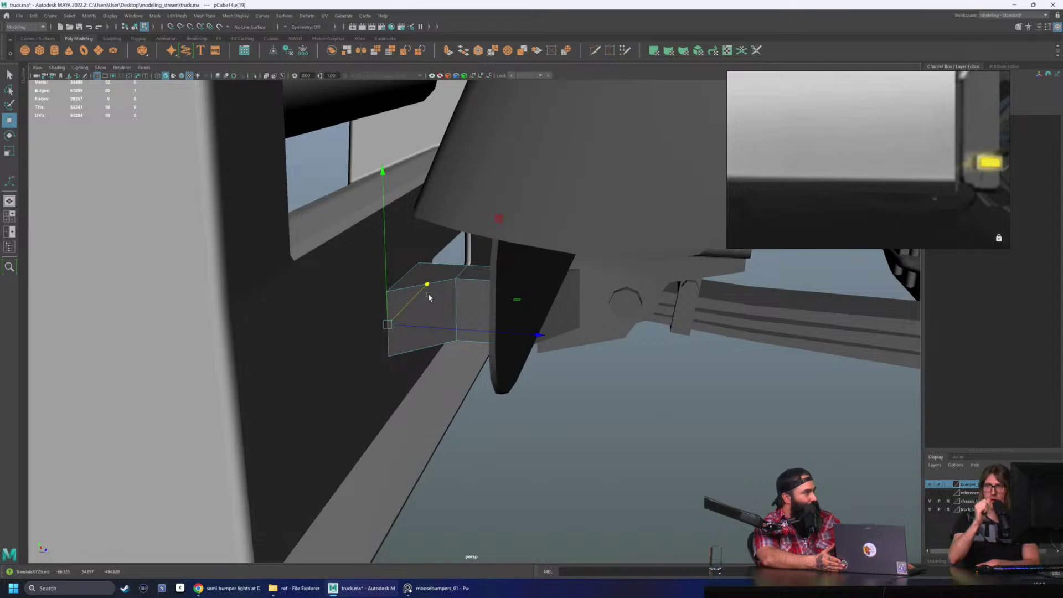
Step: Move the front end of the bracket's extruded section forward toward the back of the bumper
left_click_drag(429, 297, 455, 382, "alt")
key("q")
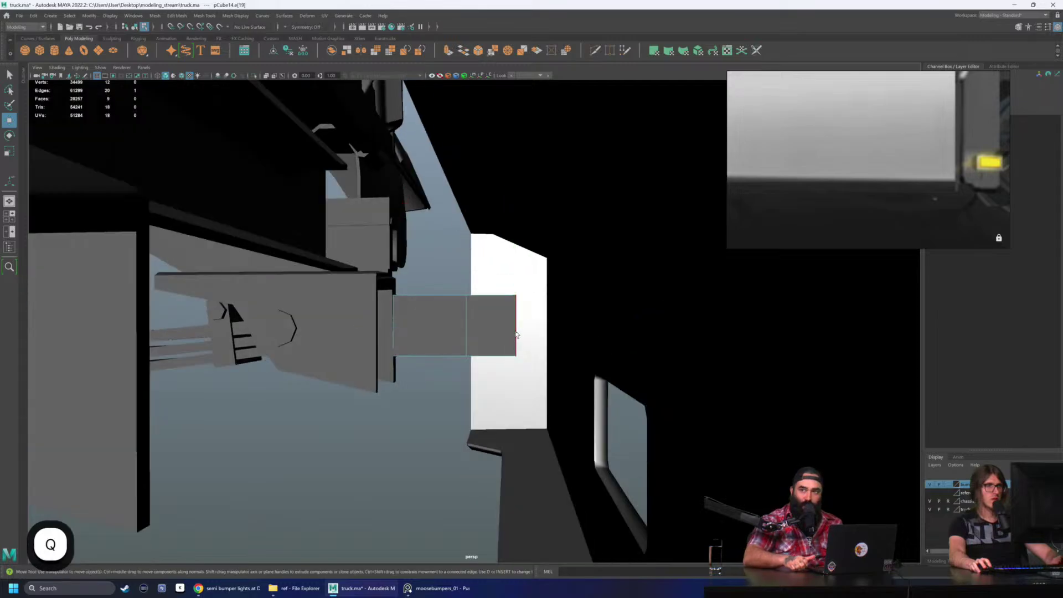
left_click_drag(517, 336, 505, 311, "alt")
key("w")
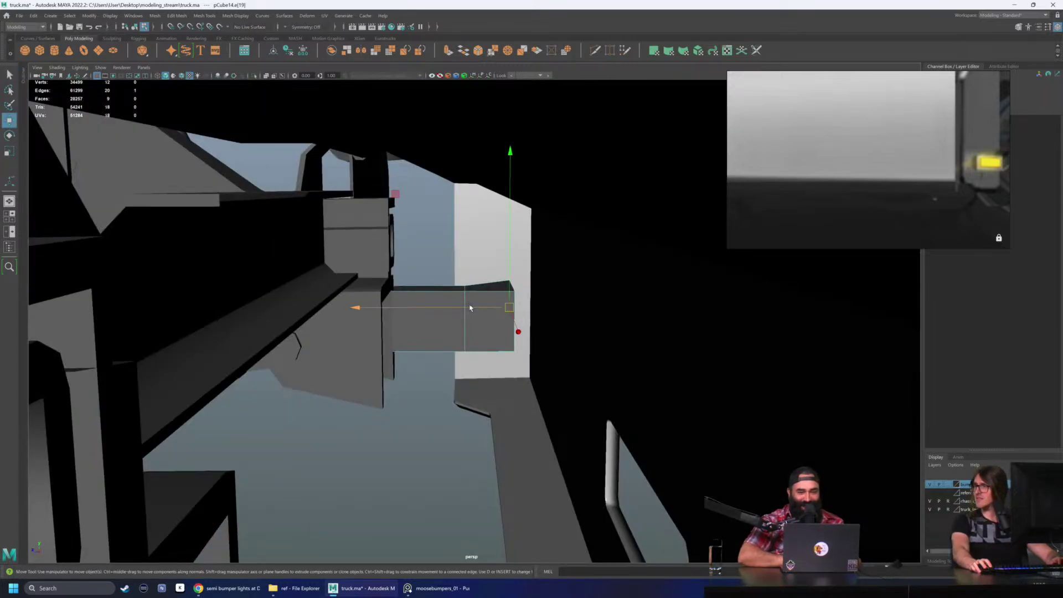
left_click_drag(445, 310, 514, 316)
key("4")
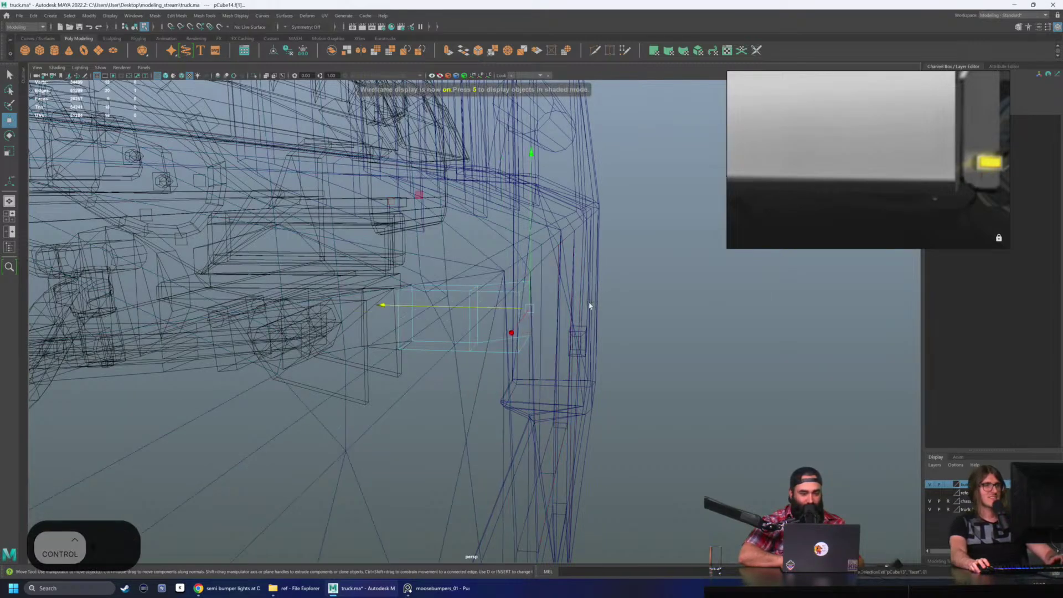
Step: Push the section's front face forward against the back of the bumper and delete that face
right_click_drag(662, 257, 664, 283)
mouse_move(534, 309)
left_mouse_down("alt")
mouse_move(569, 301)
mouse_move(548, 317)
mouse_move(432, 331)
mouse_move(479, 329)
left_mouse_up("alt")
left_click(567, 319)
key("w")
key("6")
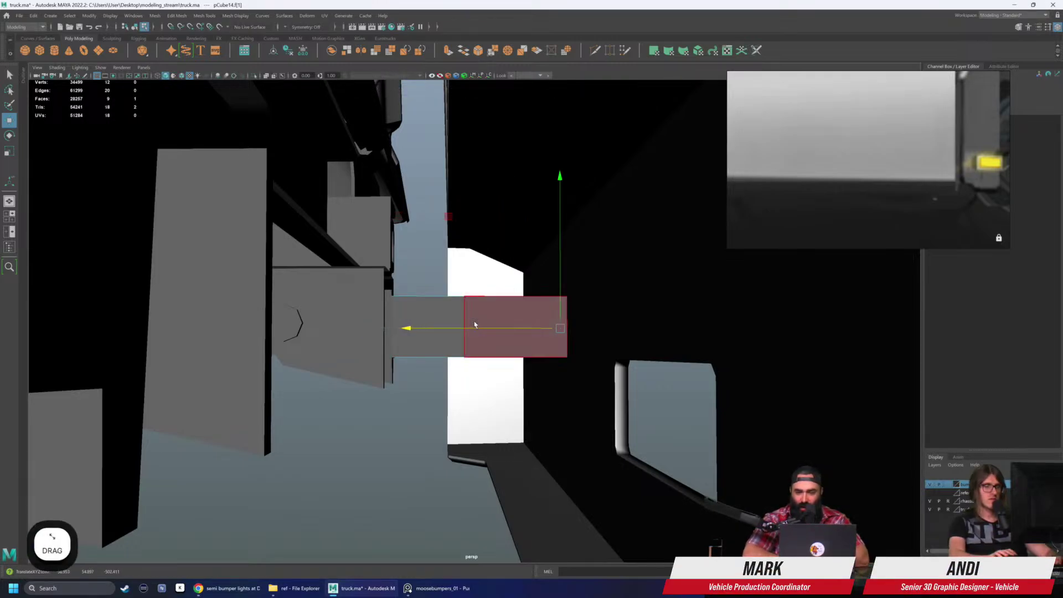
key("Delete")
Step: Adjust the position of the bracket's bend edges along its length and delete the construction history
mouse_move(474, 324)
left_mouse_down("alt")
mouse_move(550, 351)
mouse_move(479, 330)
left_mouse_up("alt")
key("q")
left_click(464, 327)
key("w")
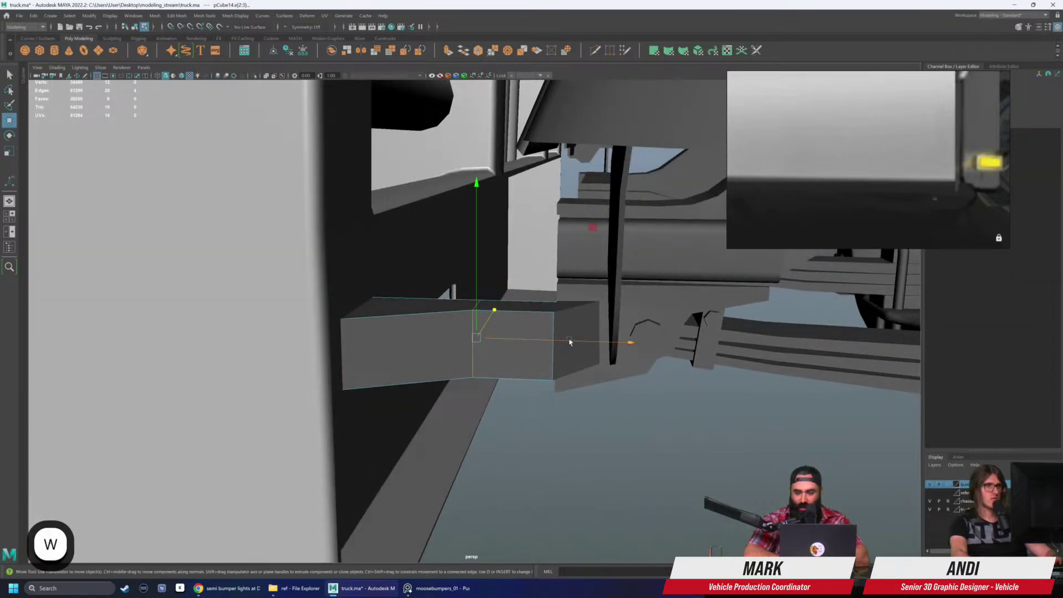
scroll(540, 389, "down", 5)
key("alt+shift+d")
scroll(536, 396, "down", 3)
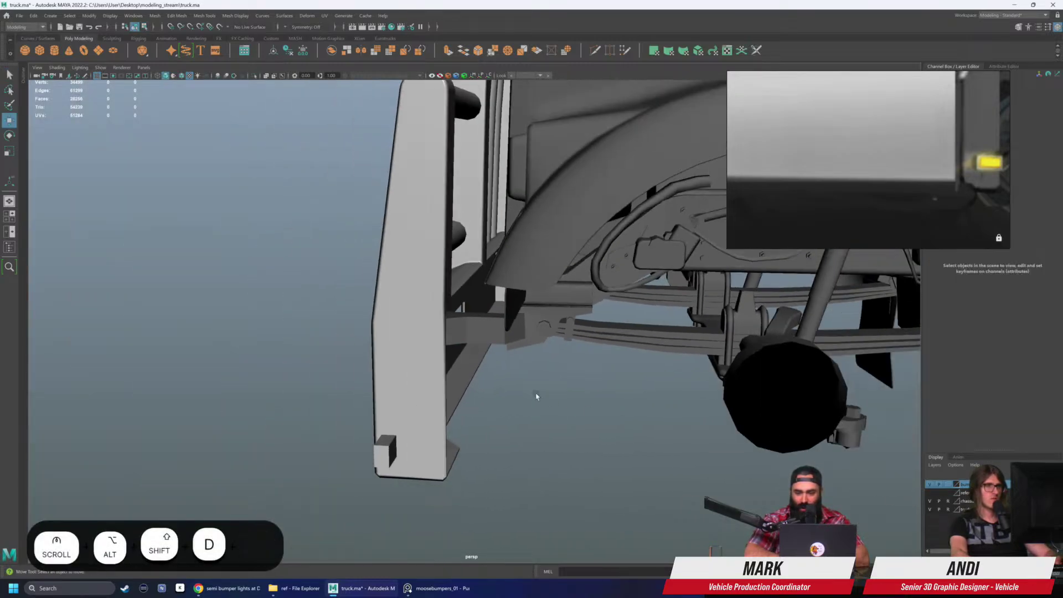
Step: Extrude the inner side face of the bracket's front section toward the truck's centre and delete the end face
left_click_drag(536, 396, 422, 351, "alt")
left_click(449, 342)
key("q")
right_click_drag(422, 351, 423, 380)
left_click(436, 355)
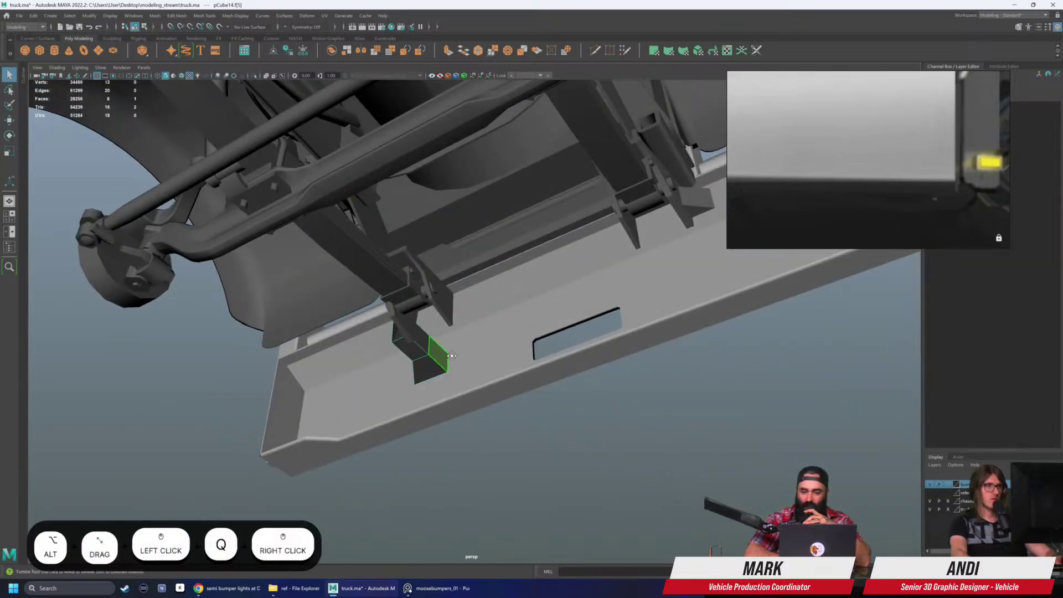
left_click_drag(437, 356, 695, 357, "alt")
key("ctrl+e")
key("w")
left_click_drag(695, 357, 655, 376, "alt")
scroll(655, 375, "up", 2)
scroll(655, 375, "up", 2)
key("Delete")
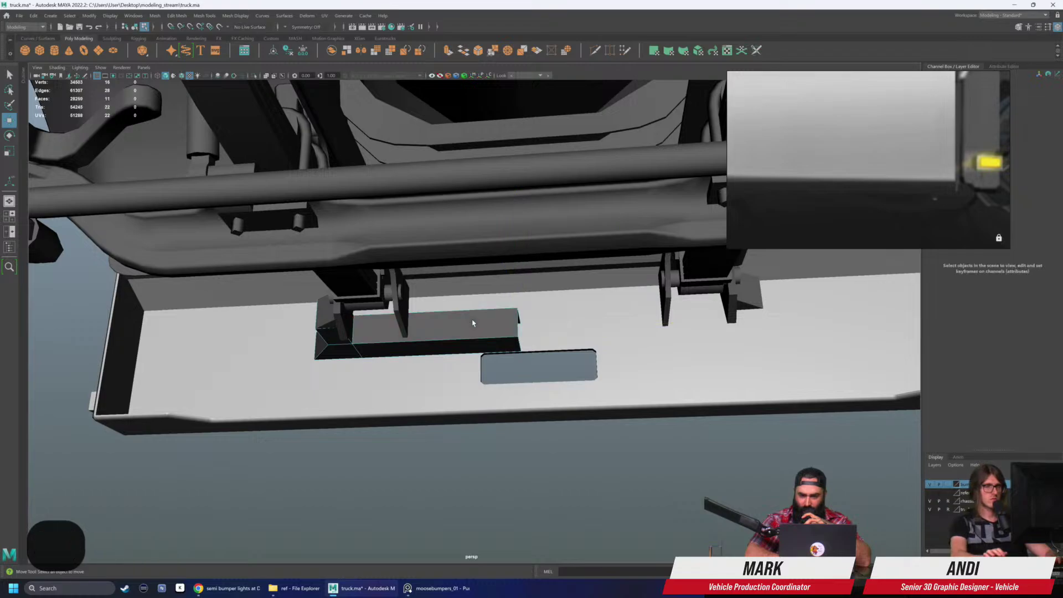
Step: Delete the extruded crossbeam's hidden face that lies against the back of the bumper
key("F9")
key("4")
left_click_drag(559, 360, 511, 299)
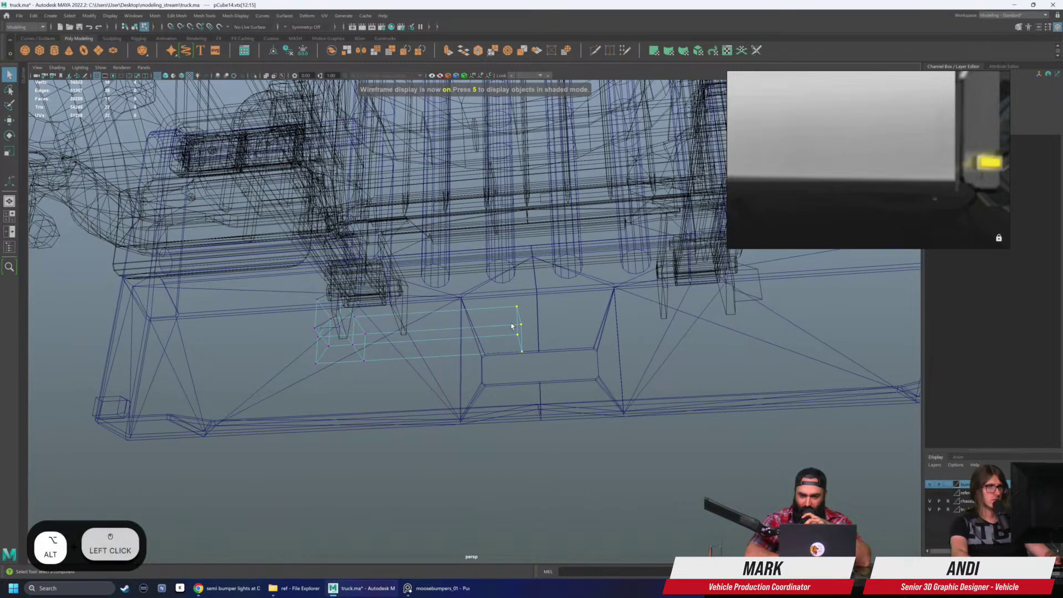
right_click_drag(493, 332, 493, 295)
mouse_move(464, 339)
left_mouse_down("alt")
mouse_move(537, 324)
mouse_move(526, 310)
mouse_move(529, 351)
left_mouse_up("alt")
key("Delete")
Step: Display wireframe over the shaded models and snap the crossbeam's end vertices sideways to the bumper's centre line
key("6")
scroll(529, 351, "up", 1)
right_click_drag(525, 310, 512, 308)
left_click_drag(512, 308, 498, 287, "alt")
left_click_drag(554, 350, 512, 291)
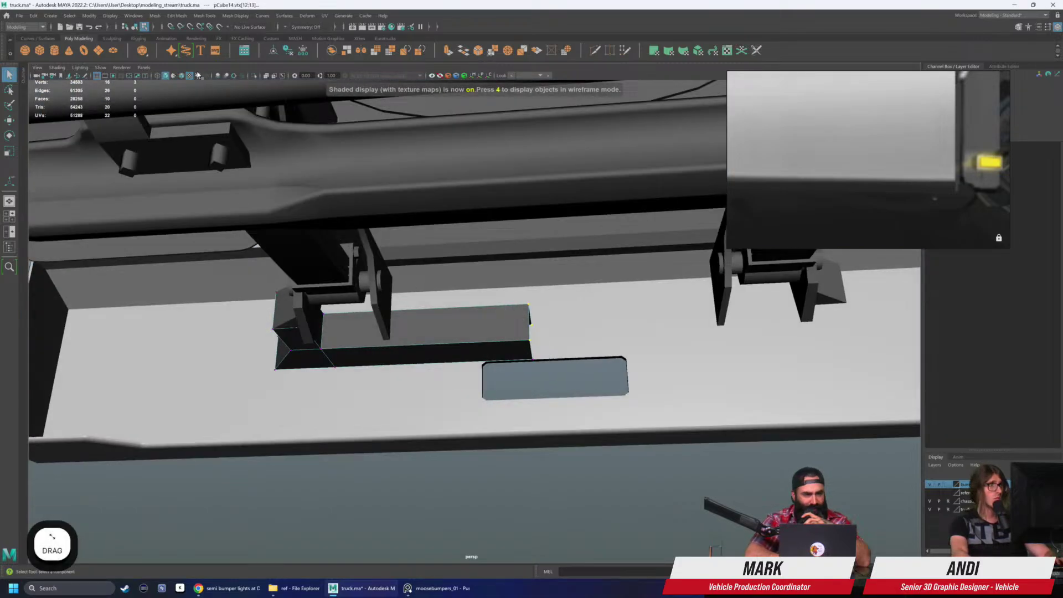
left_click(182, 76)
key("w")
key("v")
left_click_drag(686, 325, 546, 290)
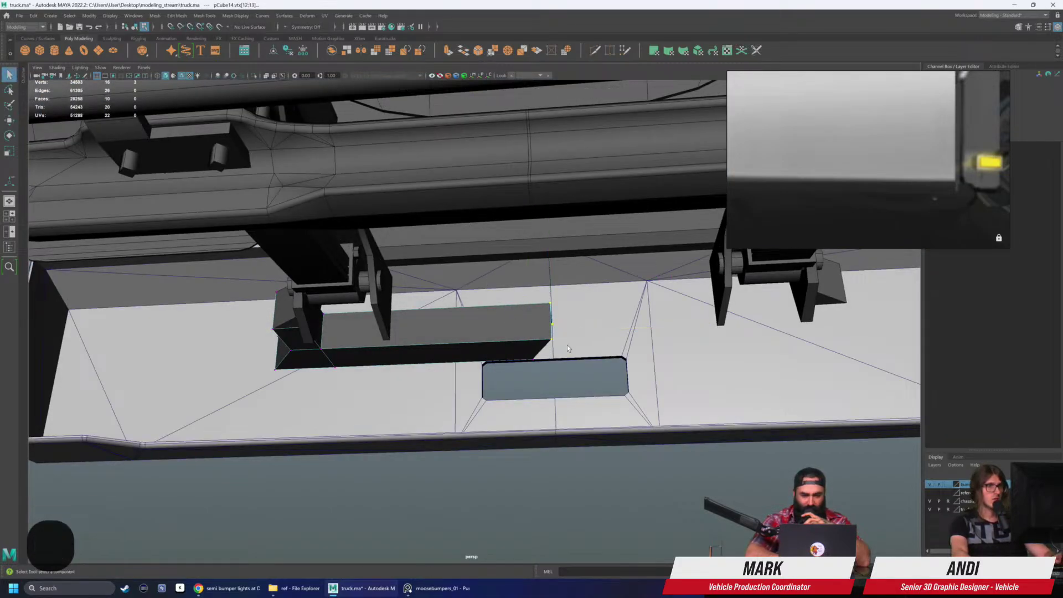
left_click_drag(567, 345, 478, 291, "alt")
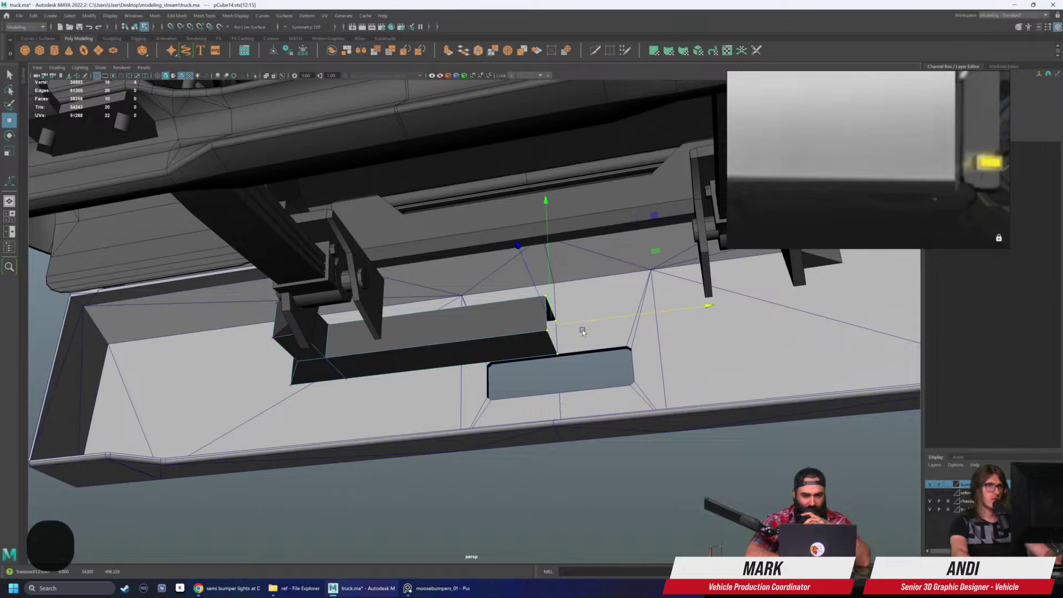
left_click_drag(582, 332, 684, 365, "alt")
right_click_drag(686, 367, 673, 366)
left_click_drag(668, 393, 673, 396)
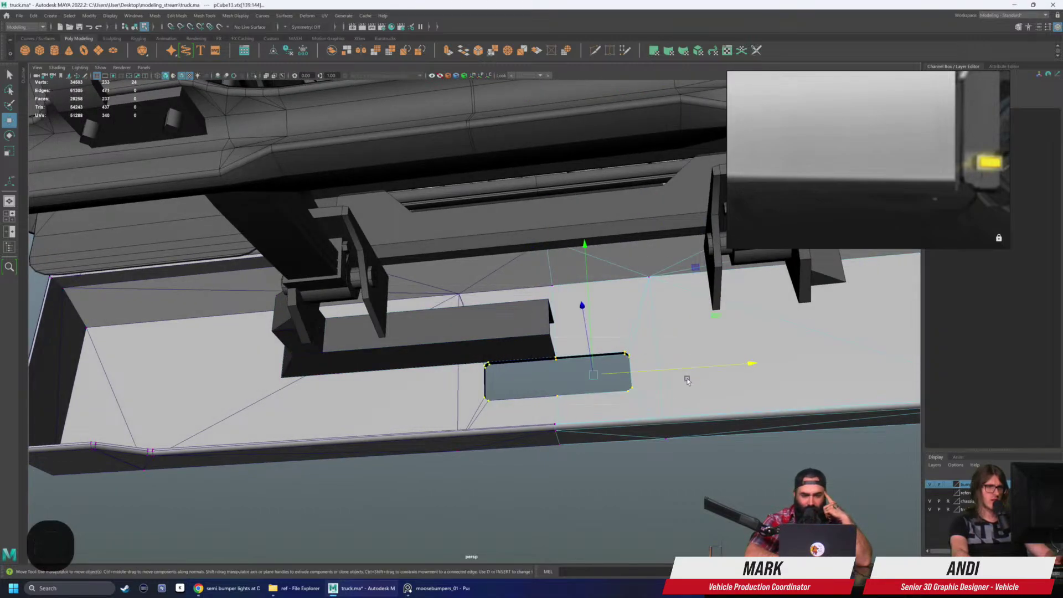
scroll(658, 343, "up", 1)
left_click_drag(626, 299, 489, 310, "alt")
right_click_drag(476, 315, 488, 301)
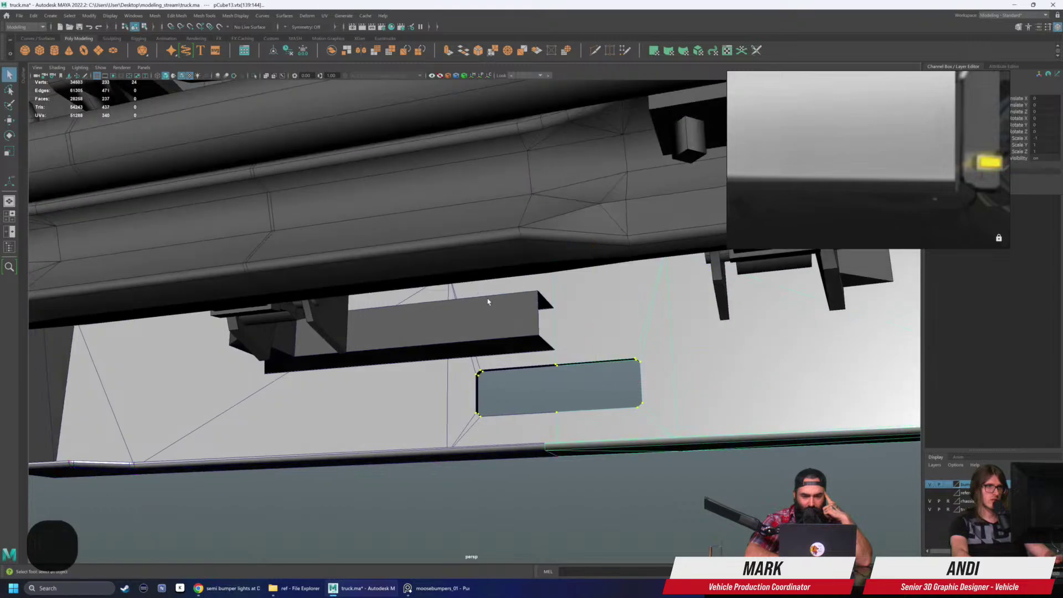
Step: Delete the bracket's history and snap its pivot to the crossbeam's end on the bumper's centre line
left_click(487, 306)
left_click_drag(487, 306, 570, 334, "alt")
key("alt+shift+d")
key("w")
key("d")
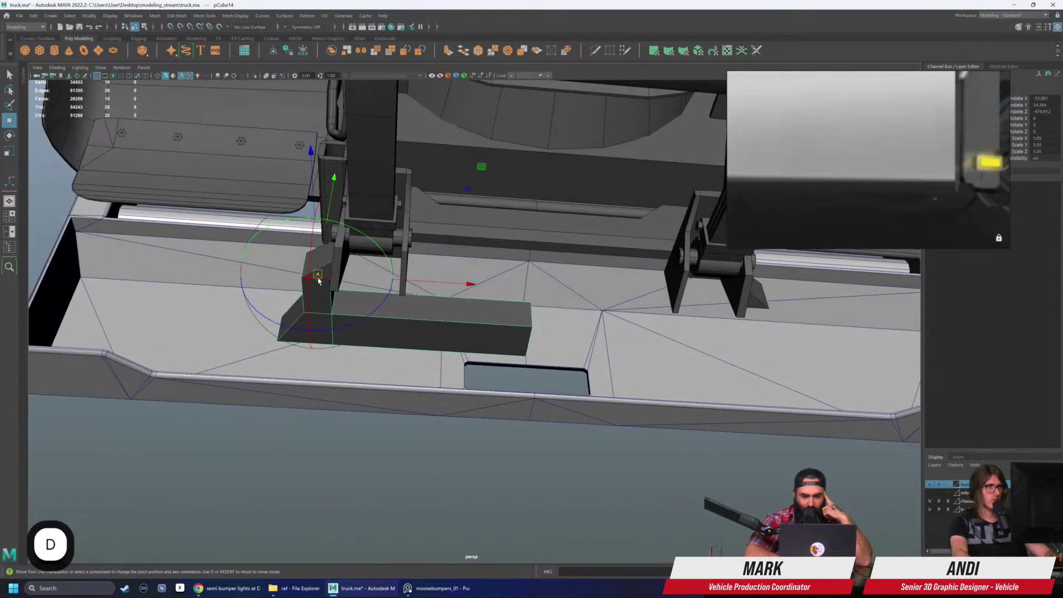
key("v")
left_click_drag(319, 274, 477, 323)
key("w")
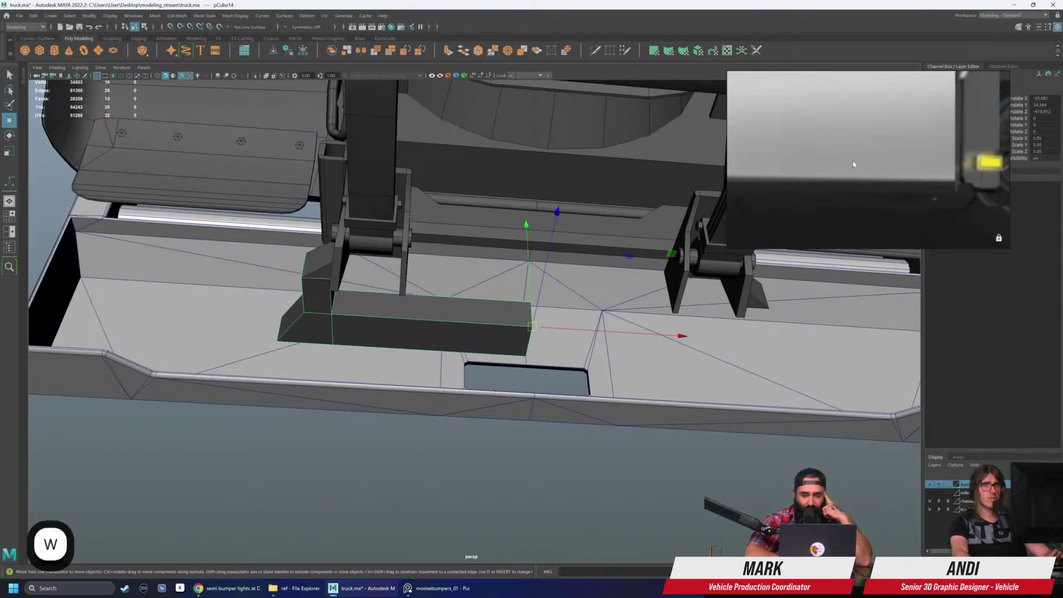
Step: Move the moosebumpers_01 reference image off the object's attributes and freeze the bracket's transformations
left_click_drag(922, 81, 239, 133)
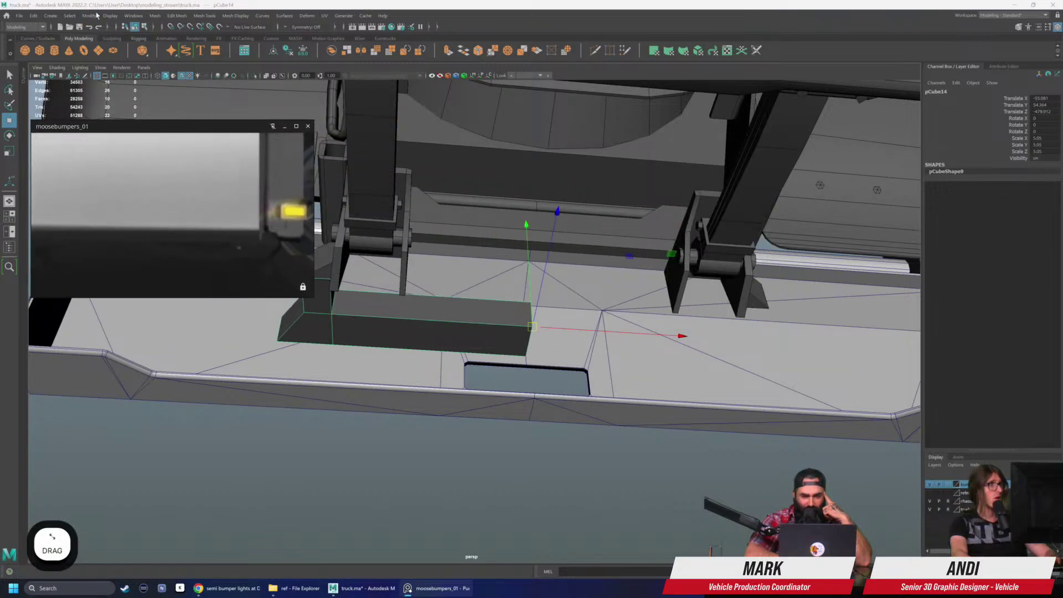
left_click(97, 16)
left_click(116, 55)
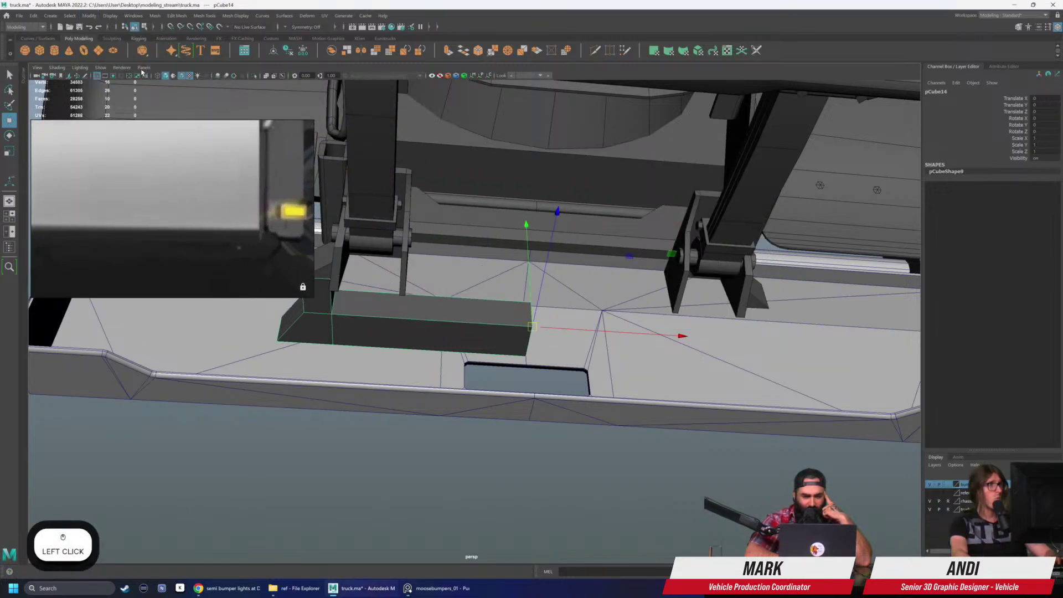
Step: Create an instance of the bracket with Duplicate Special, mirrored across the truck's centre with Scale X of -1
left_click(33, 16)
left_click(83, 149)
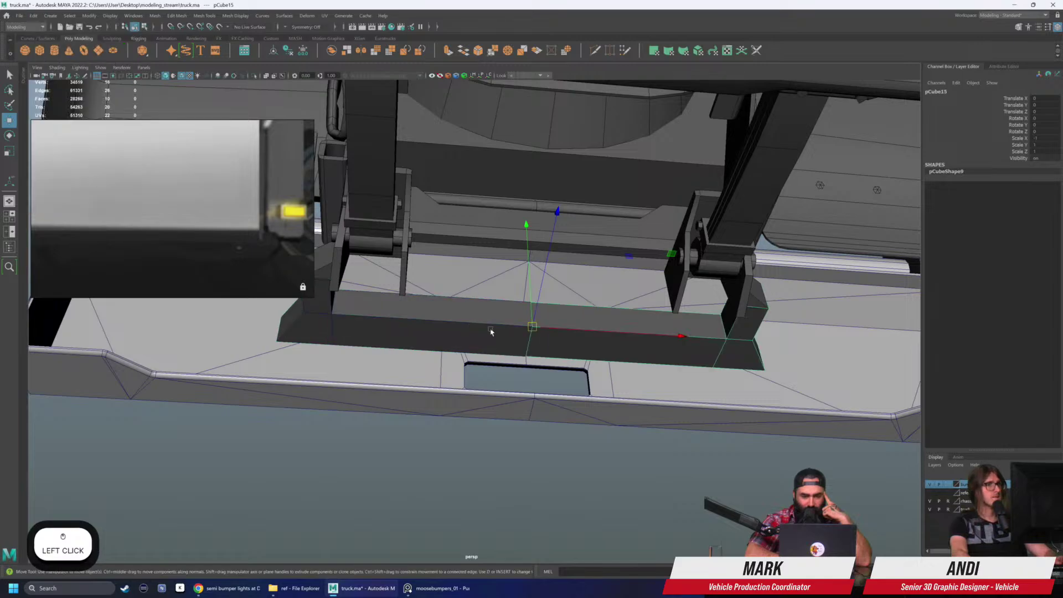
left_click_drag(491, 332, 594, 413, "alt")
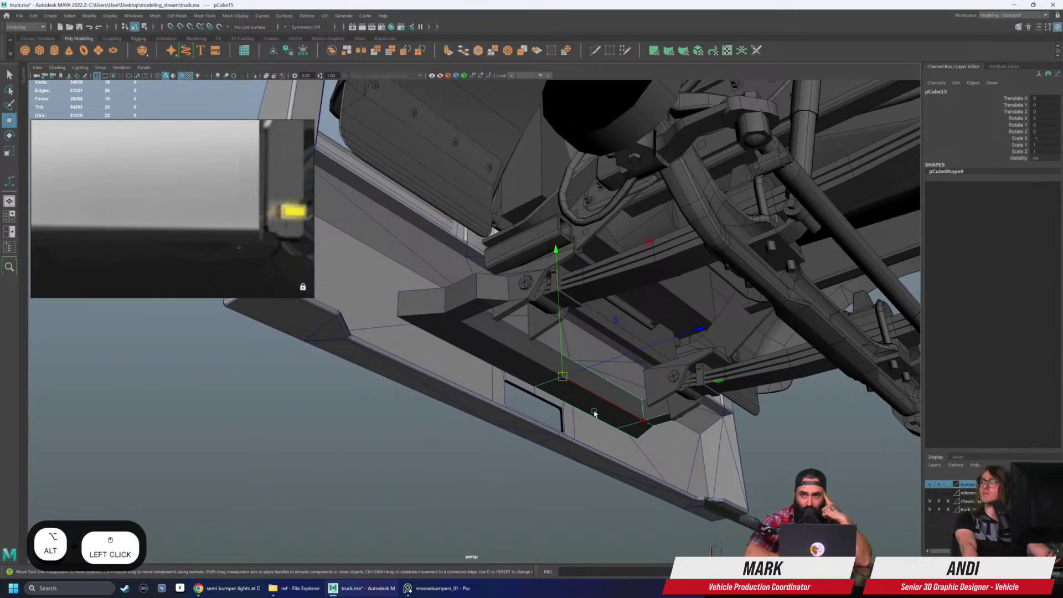
left_click(591, 413)
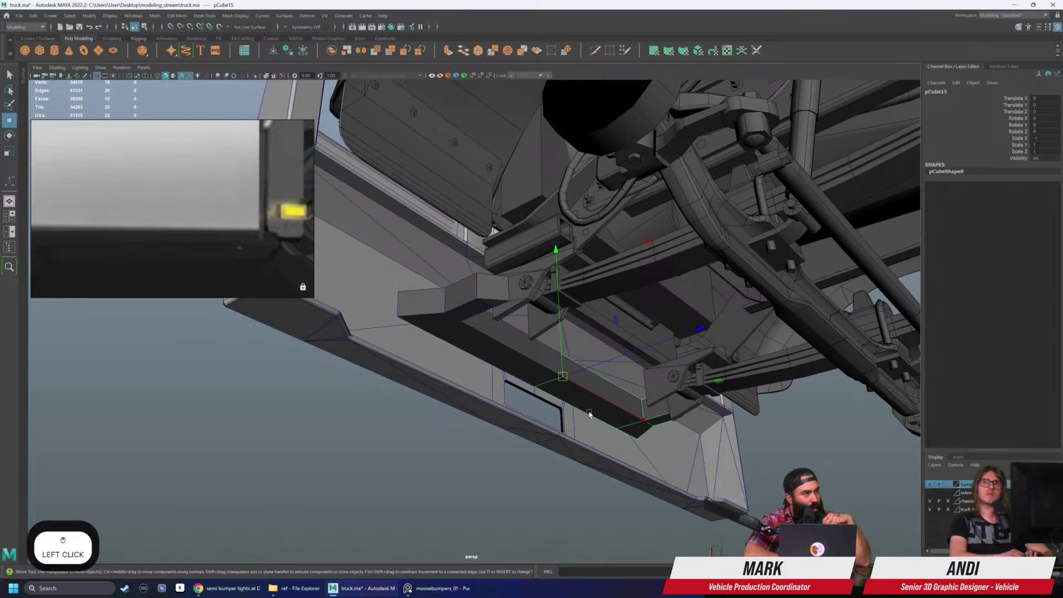
Step: Select the vertices around the bumper's central rectangular opening and move the opening upward
left_click_drag(589, 414, 547, 386, "alt")
scroll(546, 414, "up", 3)
key("q")
key("F9")
left_click_drag(486, 345, 524, 379)
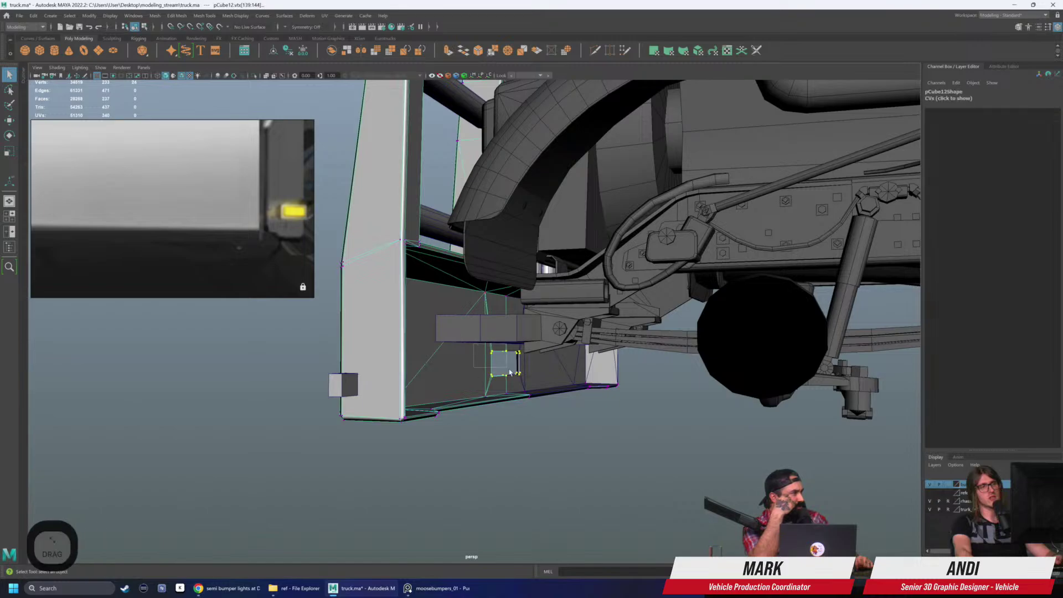
key("w")
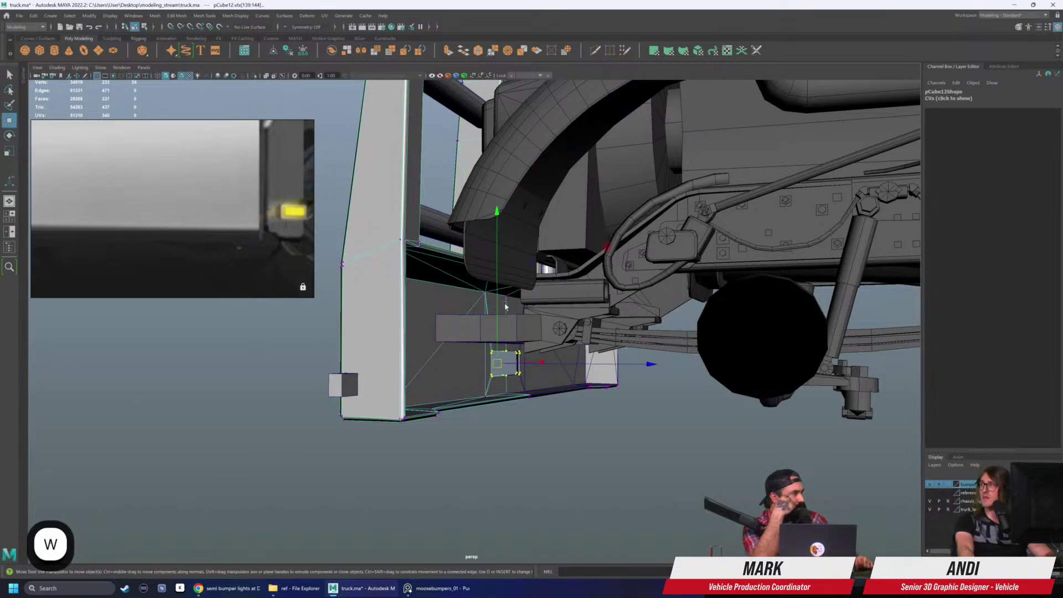
left_click_drag(503, 308, 481, 285)
Step: Try to lower the whole bracket relative to the bumper's opening and undo the move
key("q")
left_click(478, 309)
key("w")
left_click_drag(527, 258, 571, 308)
key("ctrl+z")
Step: Insert an edge loop around the bracket's front section, just ahead of the bend
key("4")
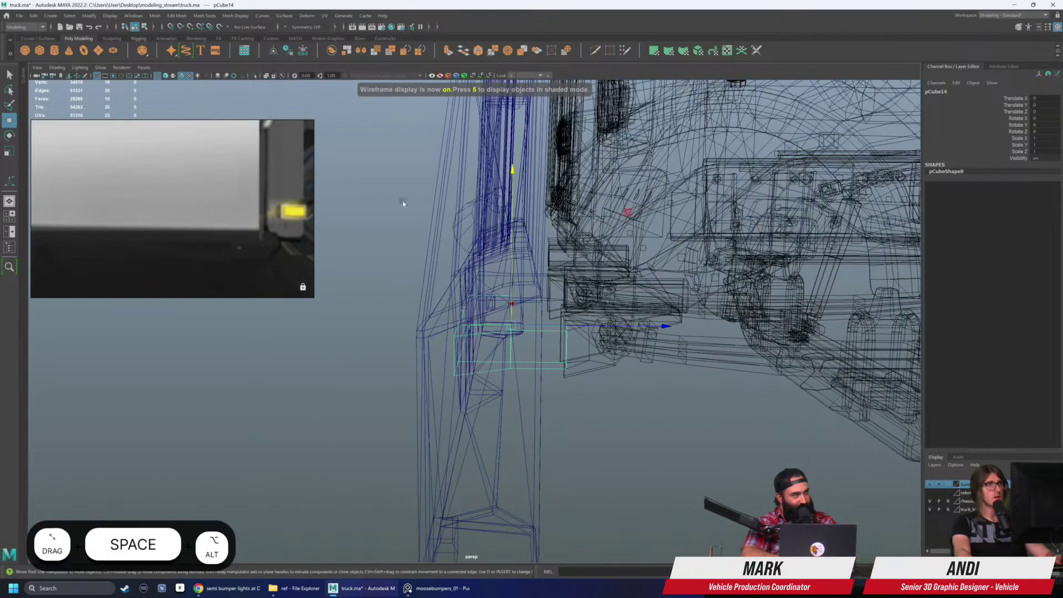
left_click(204, 15)
left_click(220, 98)
right_click_drag(521, 344, 546, 325, "alt")
key("q")
scroll(588, 343, "down", 5)
left_click_drag(589, 344, 406, 345, "alt")
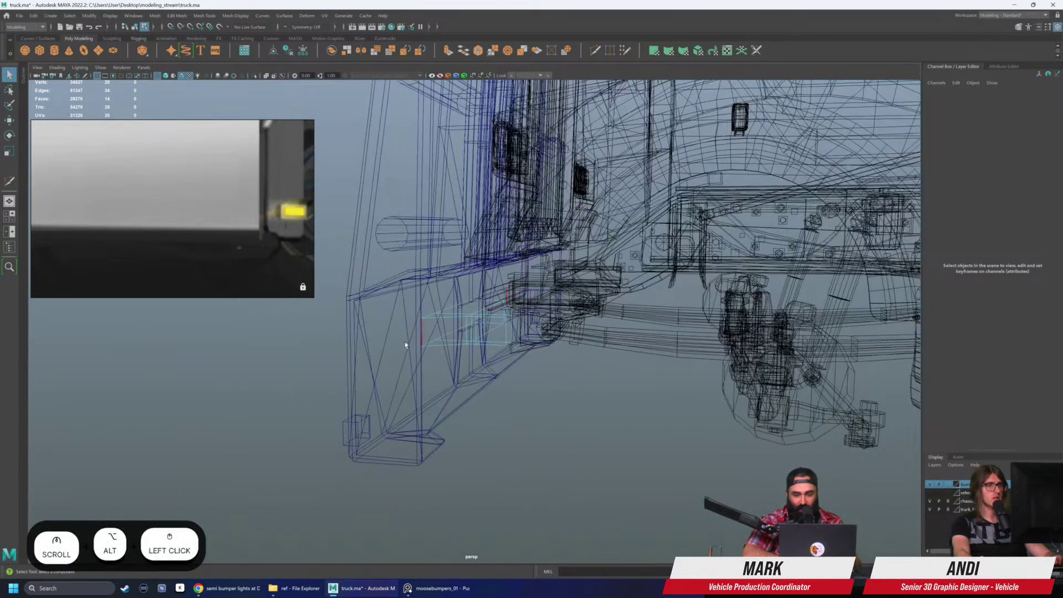
Step: Lower the vertices of the bracket's front section and crossbeam so that they drop below the bumper's opening
left_click_drag(270, 349, 413, 349, "alt")
mouse_move(454, 307)
left_mouse_down()
mouse_move(502, 389)
mouse_move(560, 327)
mouse_move(545, 311)
mouse_move(514, 332)
mouse_move(488, 298)
left_mouse_up()
key("5")
scroll(507, 357, "up", 3)
scroll(508, 359, "up", 3)
key("w")
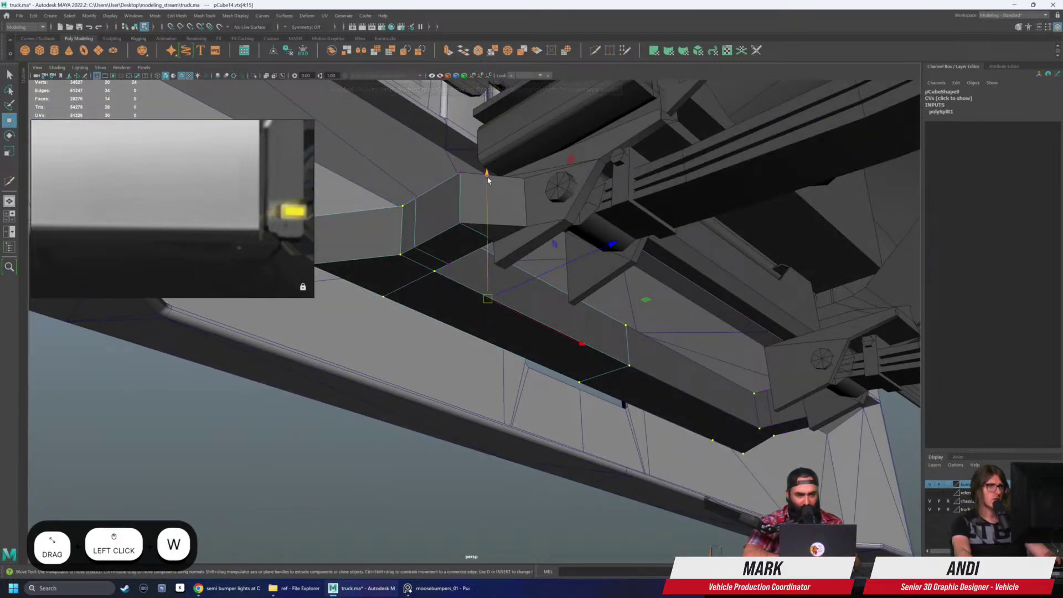
left_click_drag(485, 177, 553, 296)
Step: Move the upper bend edges of the bracket rearward to give the connecting section a gentler slope
key("q")
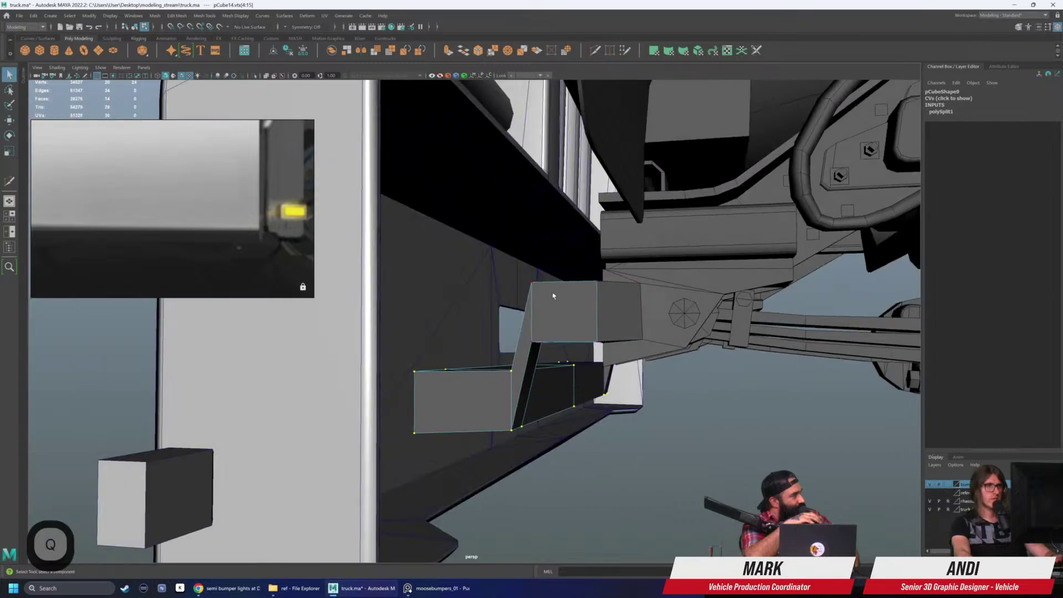
right_click_drag(552, 296, 530, 301)
left_click(531, 310)
key("w")
left_click_drag(592, 311, 570, 321)
key("4")
scroll(570, 321, "down", 3)
Step: Adjust the vertices of the bracket's short upper section front to back, beside the frame rail
key("q")
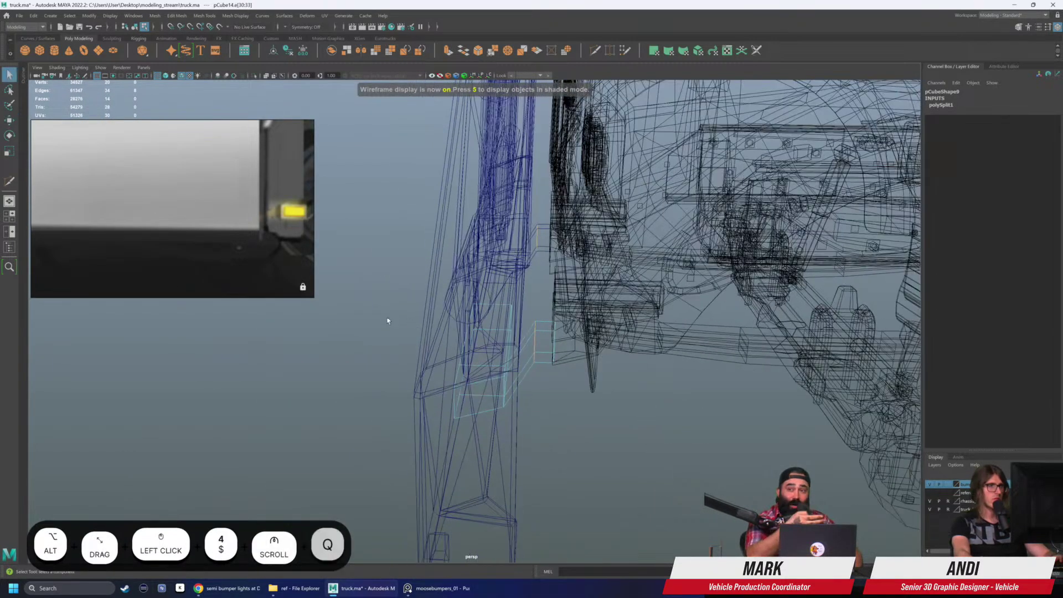
right_click_drag(545, 341, 523, 340)
left_click_drag(523, 312, 562, 371)
key("5")
key("w")
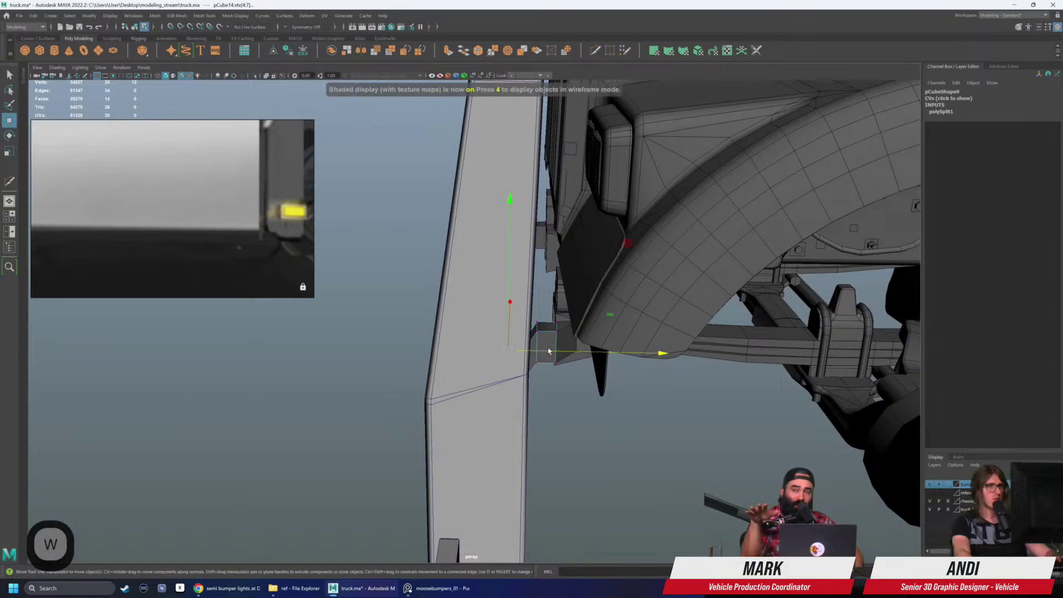
key("4")
mouse_move(652, 355)
left_mouse_down()
mouse_move(637, 358)
mouse_move(559, 286)
left_mouse_up()
key("5")
key("q")
right_click_drag(558, 287, 590, 260)
Step: Examine the stepped bracket and crossbeam behind the bumper from below and from the side
left_click(565, 443)
left_click_drag(565, 443, 548, 437, "alt")
right_click_drag(548, 437, 503, 414, "alt")
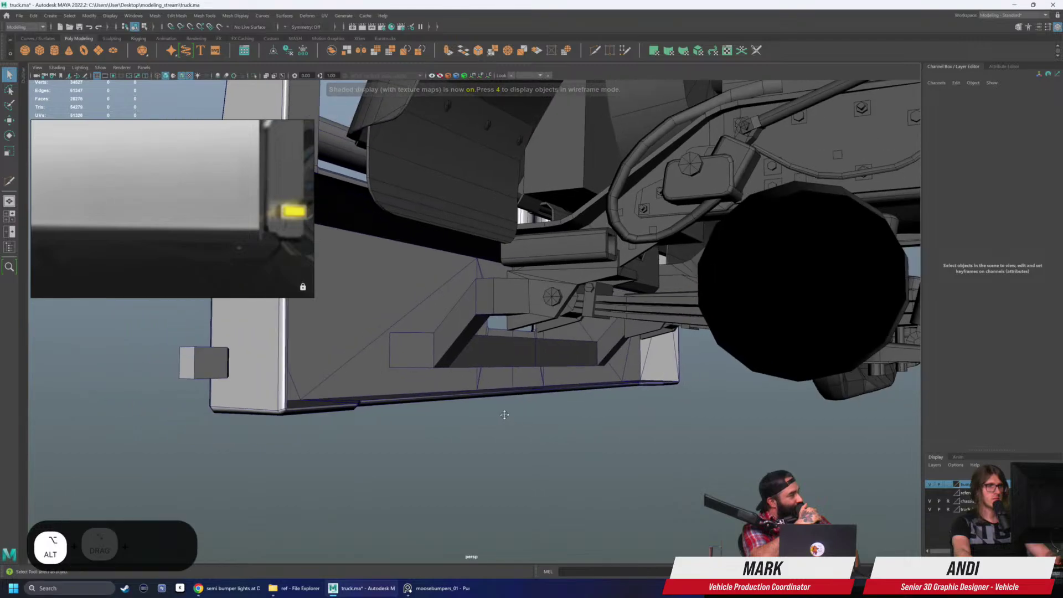
left_click(505, 419)
left_click(450, 361)
mouse_move(450, 361)
left_mouse_down("alt")
mouse_move(458, 349)
mouse_move(471, 360)
left_mouse_up("alt")
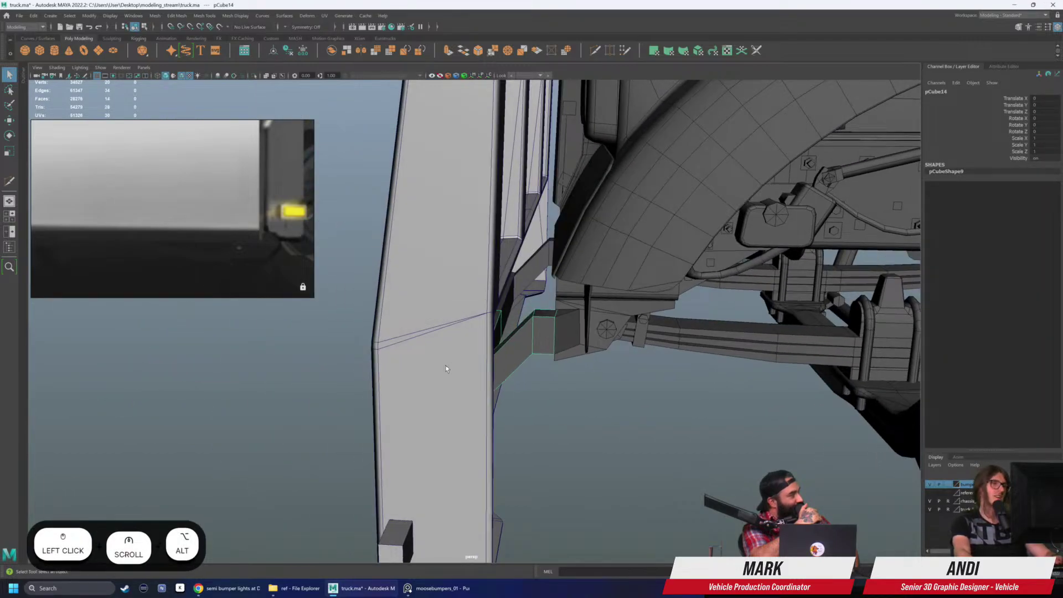
left_click_drag(407, 391, 588, 451, "alt")
left_click(587, 449)
Step: Save the truck scene and turn off the wireframe overlay on the shaded models
scroll(516, 420, "down", 3)
left_click_drag(517, 420, 539, 375, "alt")
key("ctrl+s")
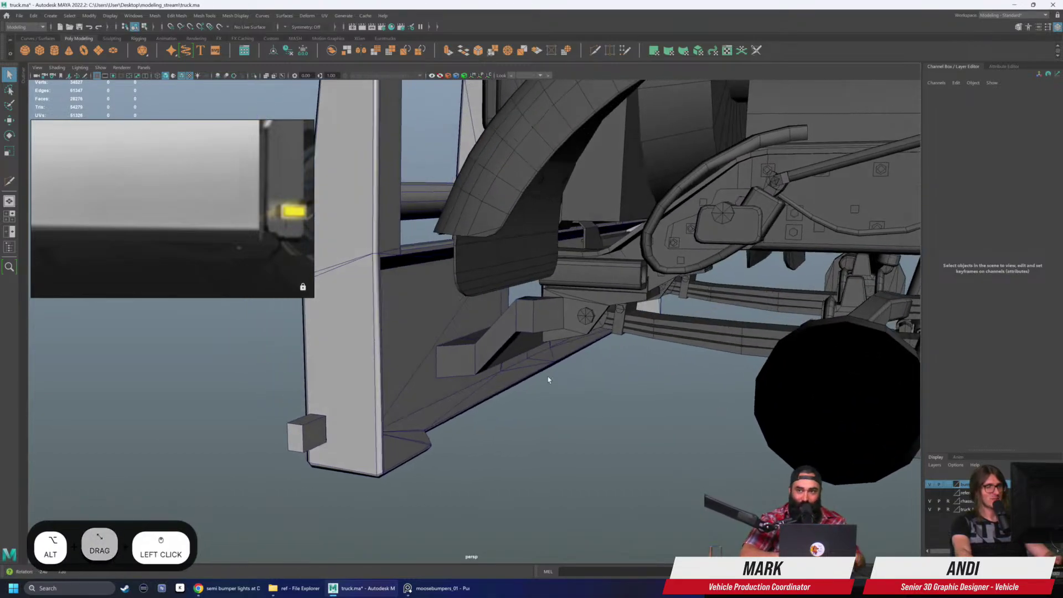
left_click(182, 77)
Step: Assign the bumper's light material to the stepped bracket and check it beside the bumper
left_click(493, 332)
left_click_drag(492, 332, 410, 397, "alt")
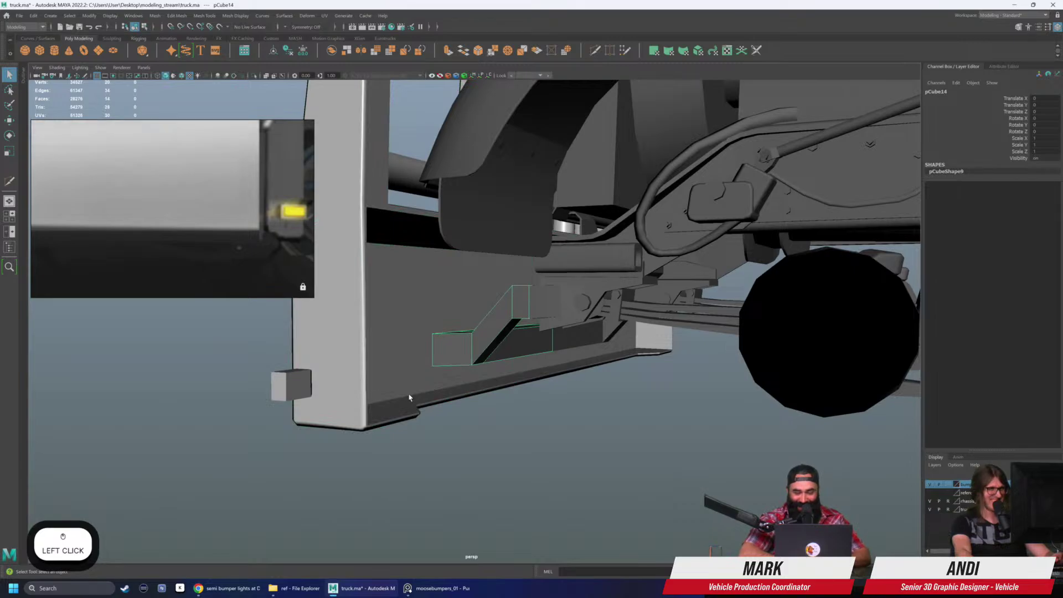
right_click_drag(642, 364, 698, 581)
left_click(617, 453)
left_click_drag(554, 397, 573, 402, "alt")
right_click_drag(572, 402, 576, 409, "alt")
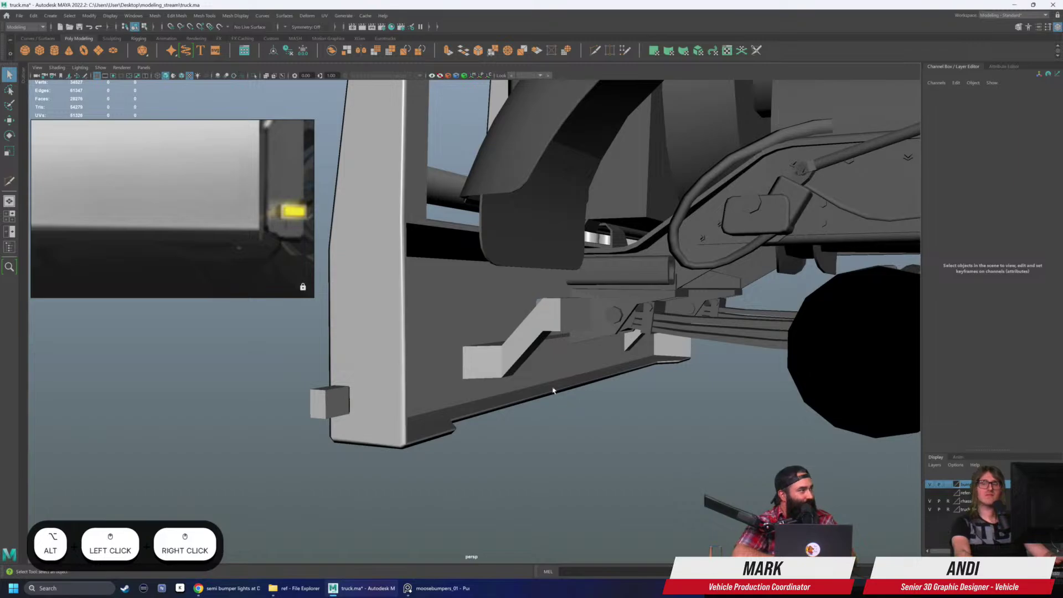
left_click_drag(553, 390, 551, 344, "alt")
left_click(551, 344)
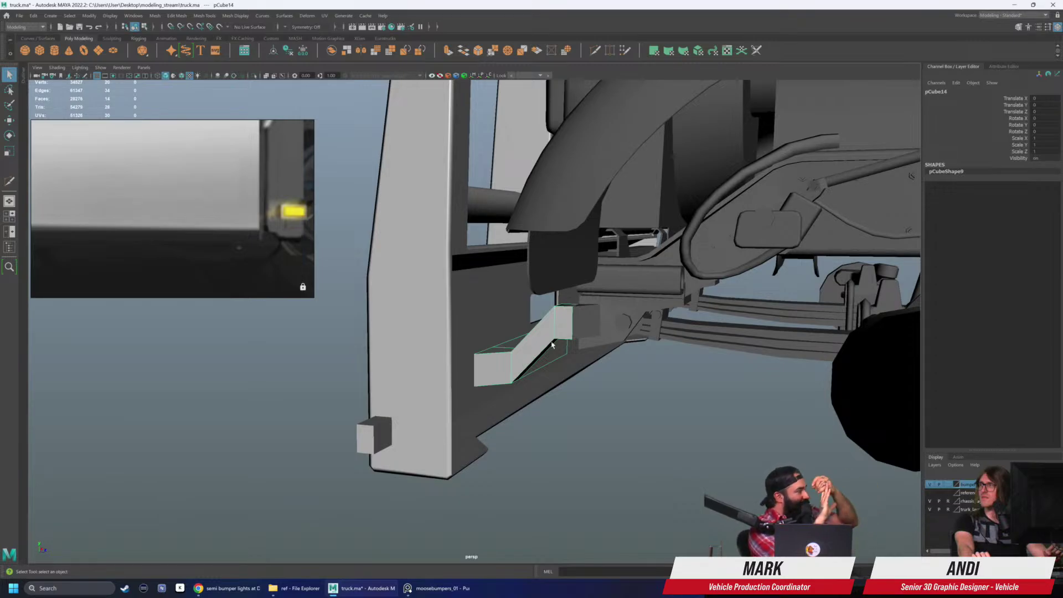
Step: Try deleting the edges at the stepped bracket's upper bend beside the frame rail
scroll(552, 344, "up", 3)
left_click_drag(551, 344, 587, 331, "alt")
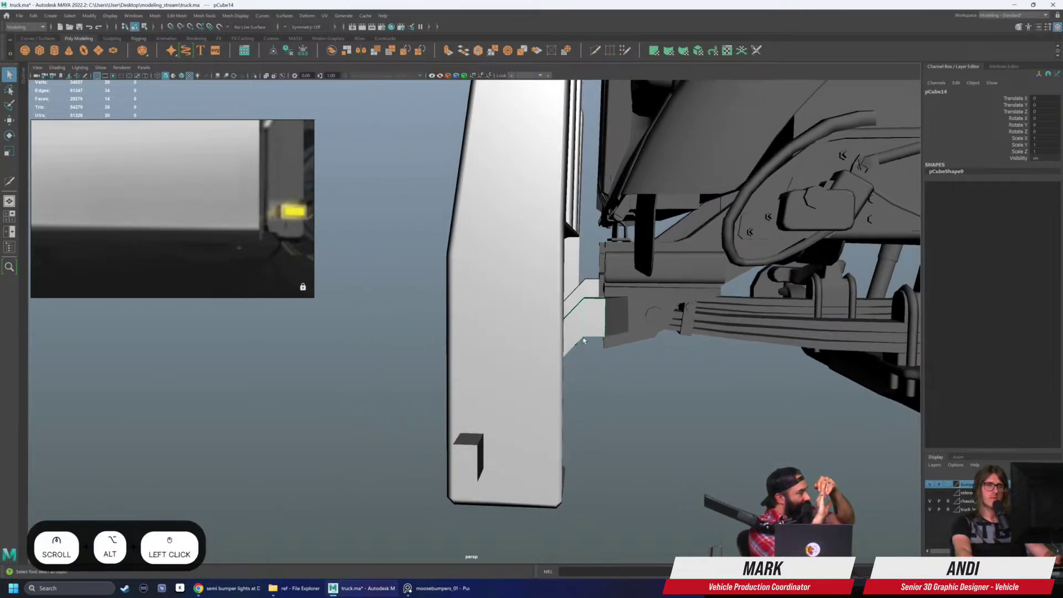
right_click_drag(608, 329, 587, 329)
left_click_drag(587, 329, 604, 350, "alt")
key("ctrl+Delete")
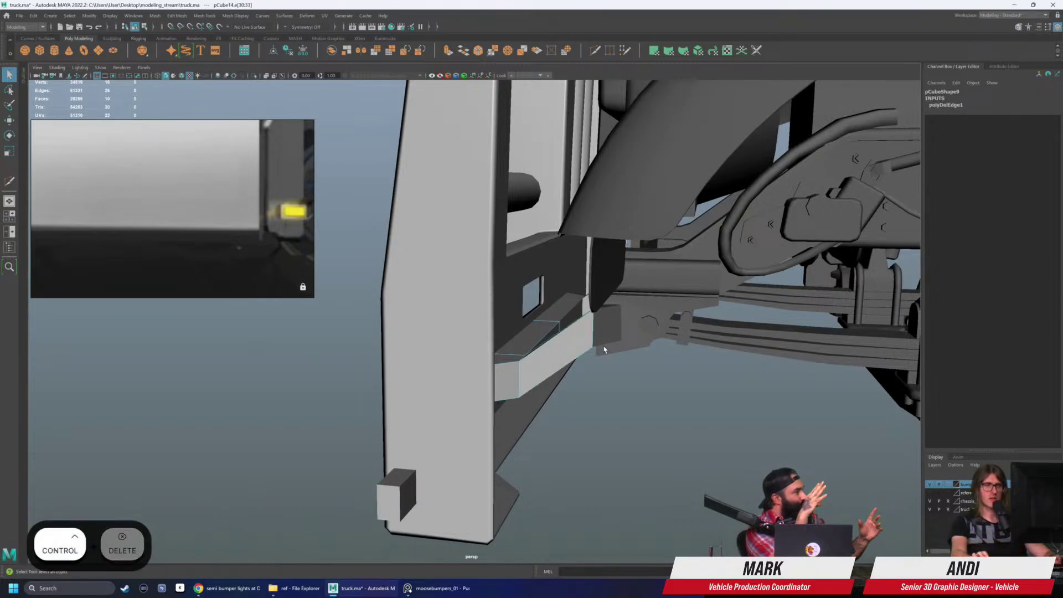
left_click_drag(603, 349, 589, 339, "alt")
key("ctrl+z")
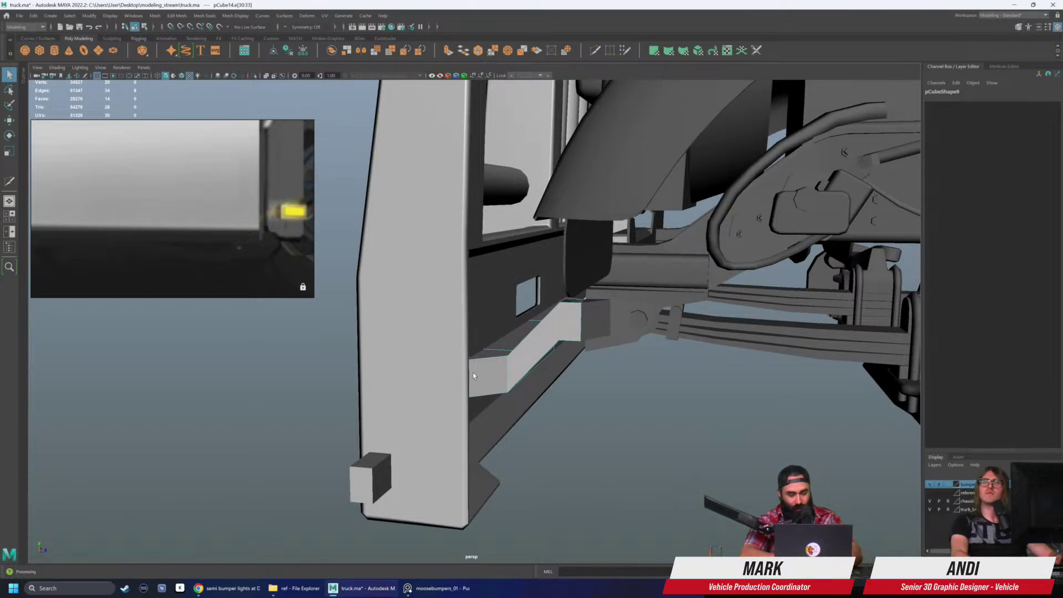
Step: Delete the small box that sticks out of the bumper's lower outer corner
left_click_drag(487, 376, 446, 354, "alt")
left_click(545, 374)
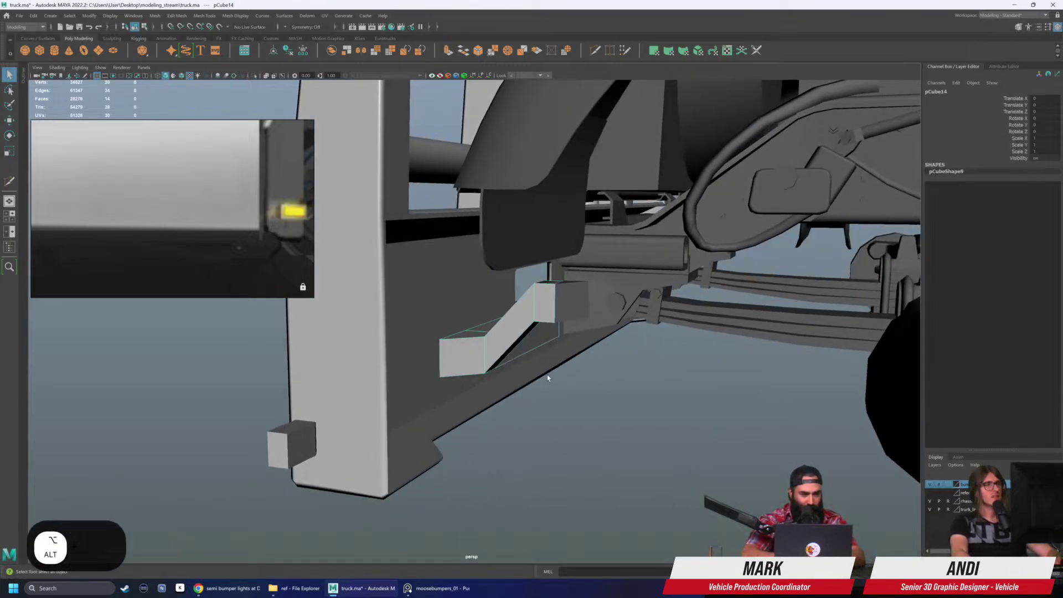
left_click(546, 375)
left_click_drag(545, 375, 704, 381, "alt")
scroll(567, 387, "up", 2)
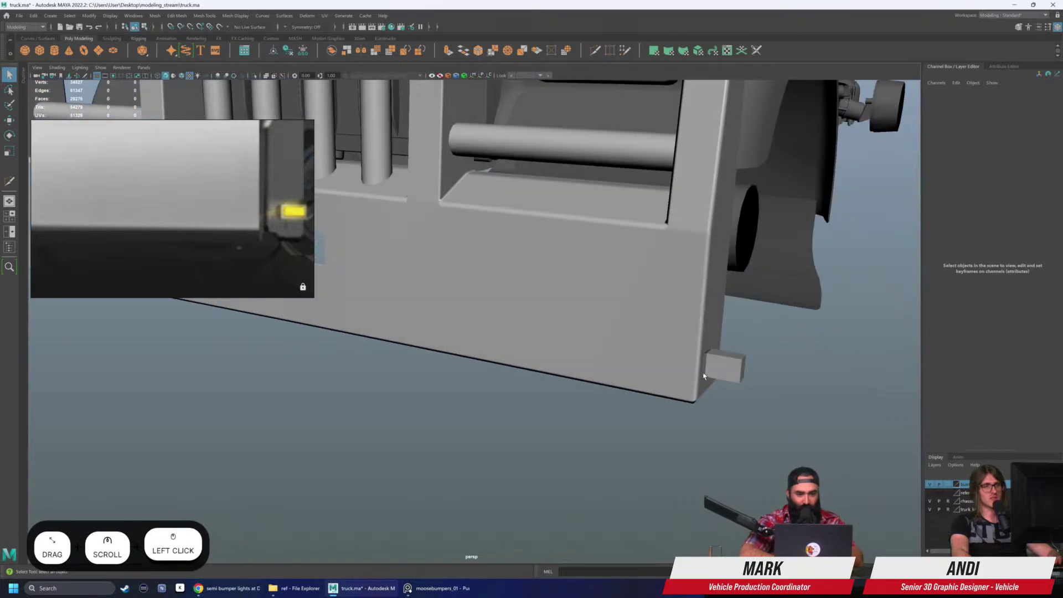
left_click(724, 368)
left_click(761, 409)
left_click_drag(761, 408, 730, 390, "alt")
left_click(712, 377)
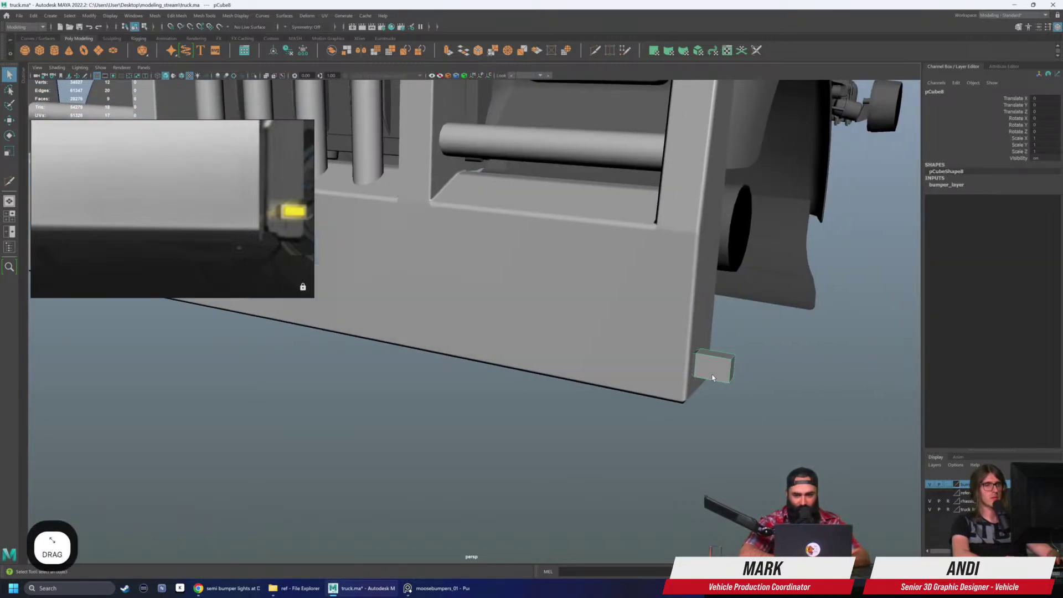
key("Delete")
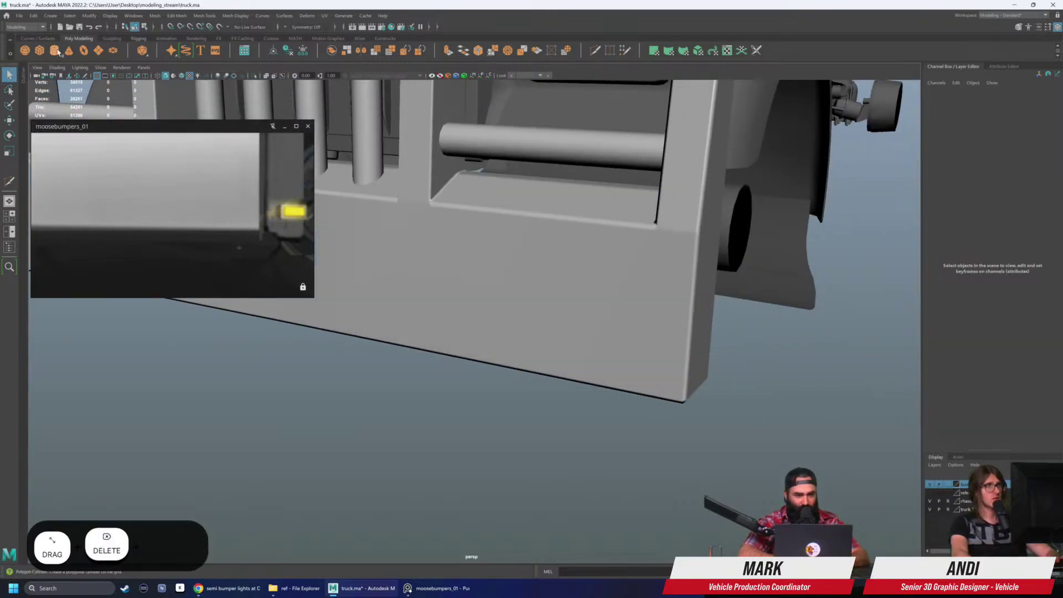
Step: Create a small polygon cylinder snapped to the bumper's lower corner and set its Rotate X to 90
left_click(731, 191)
key("w")
key("v")
left_click_drag(732, 191, 702, 361)
key("r")
key("e")
left_click_drag(659, 301, 648, 348)
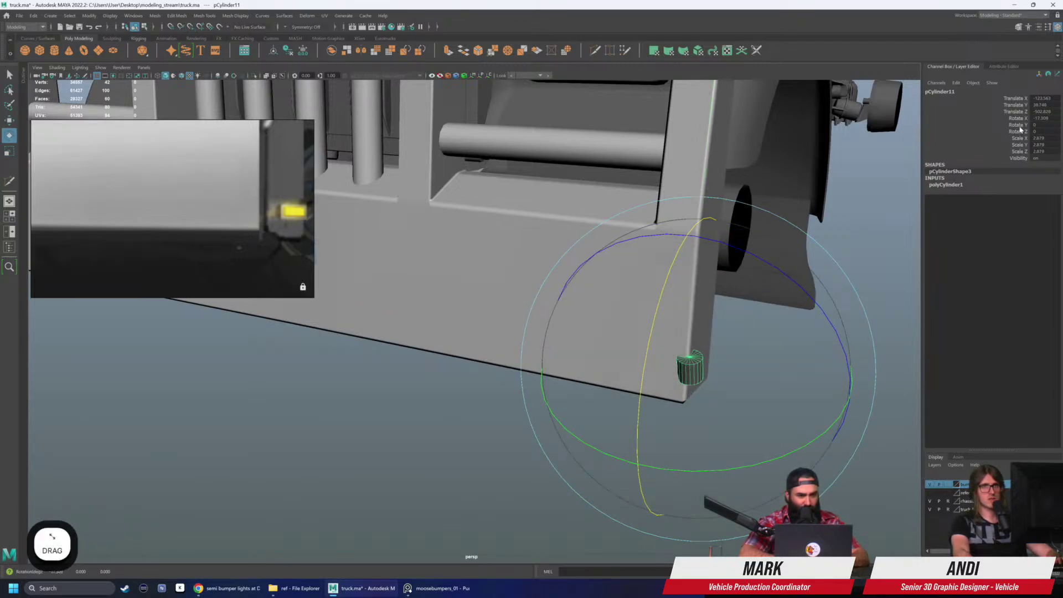
left_click(1038, 119)
type("90")
key("Return")
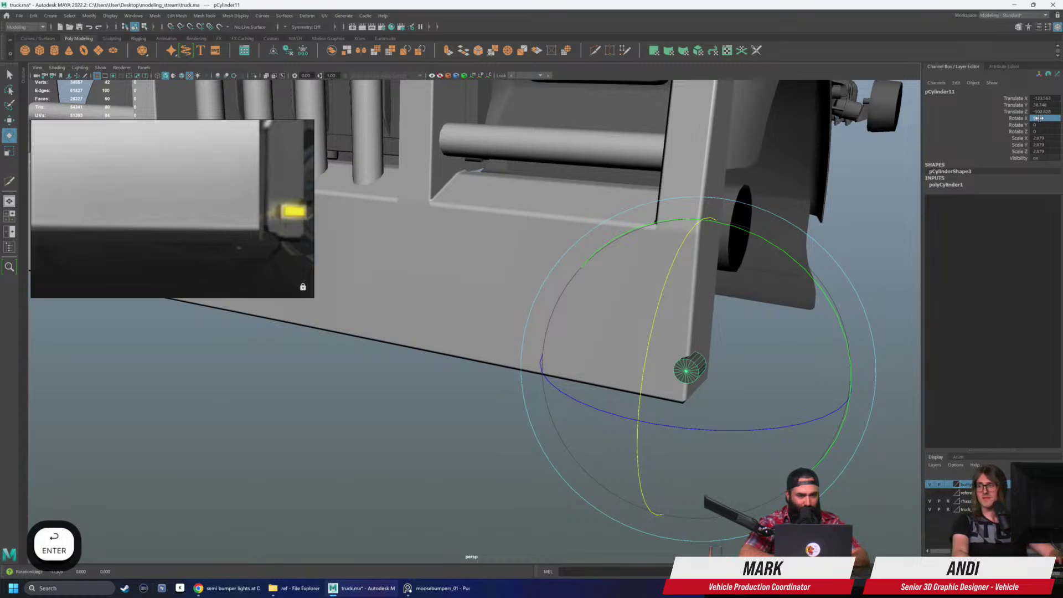
Step: Move the cylinder back and outward so that it protrudes from the bumper's side face
left_click_drag(831, 263, 643, 304, "alt")
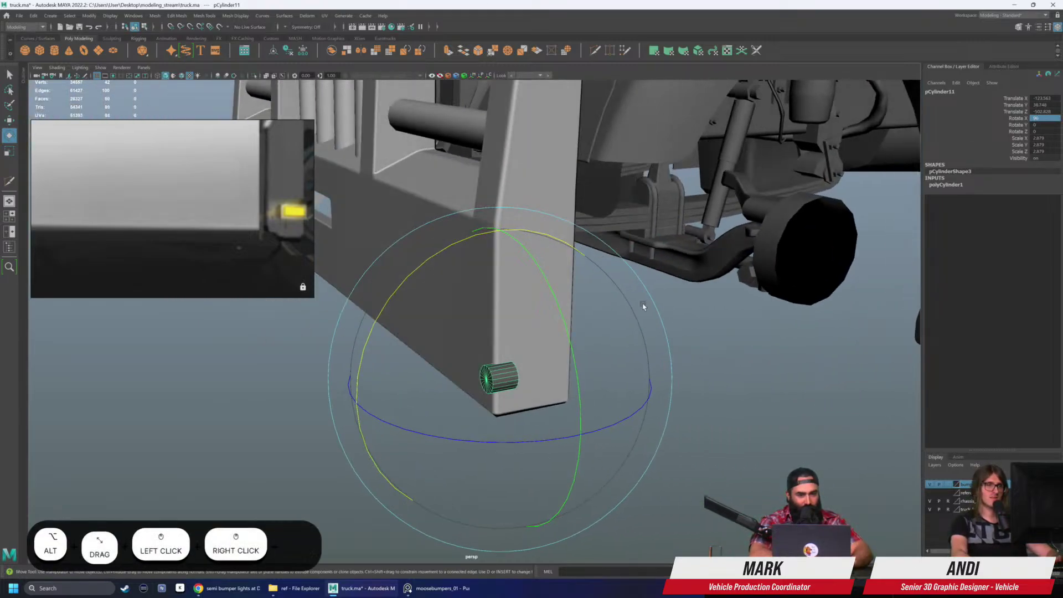
key("w")
key("f")
scroll(552, 303, "down", 3)
left_click_drag(552, 304, 512, 306, "alt")
left_click_drag(609, 315, 727, 326)
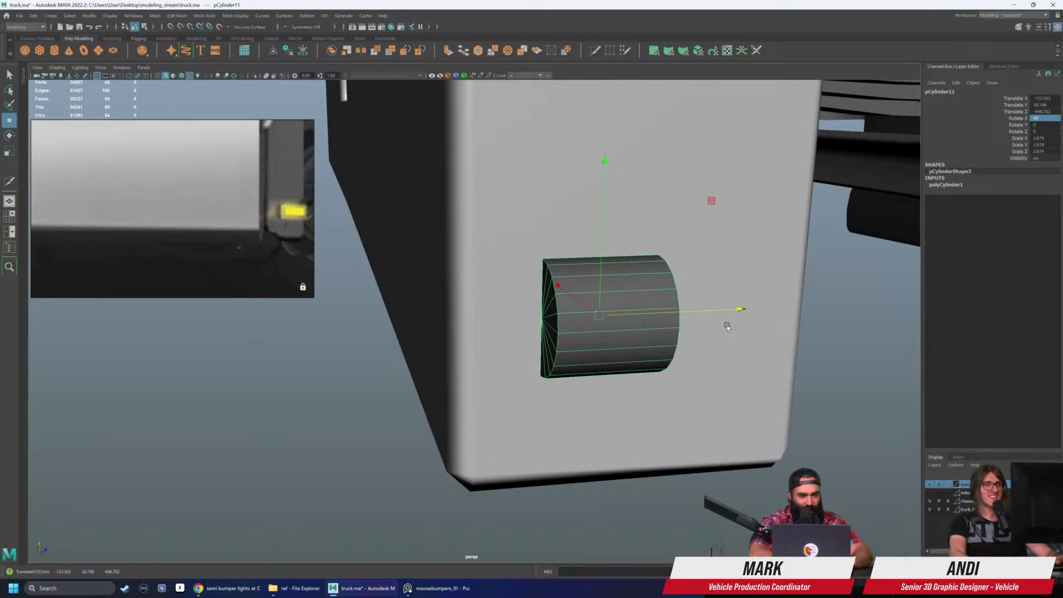
left_click_drag(606, 359, 622, 365, "alt")
left_click_drag(552, 286, 593, 318)
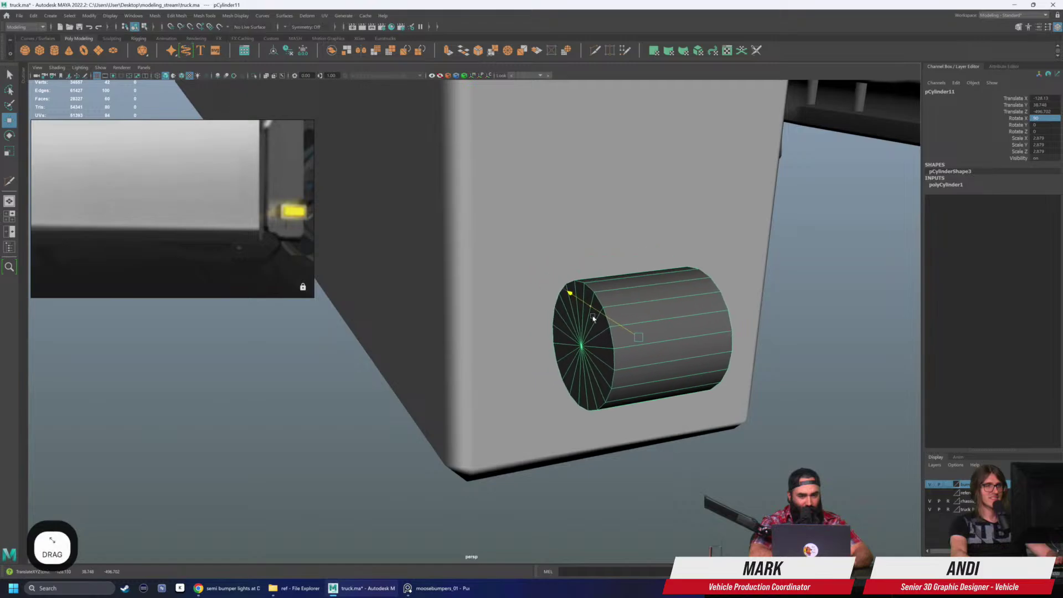
Step: Set the cylinder's axis subdivisions to 16
left_click_drag(667, 327, 611, 336, "alt")
scroll(625, 332, "down", 2)
left_click(941, 189)
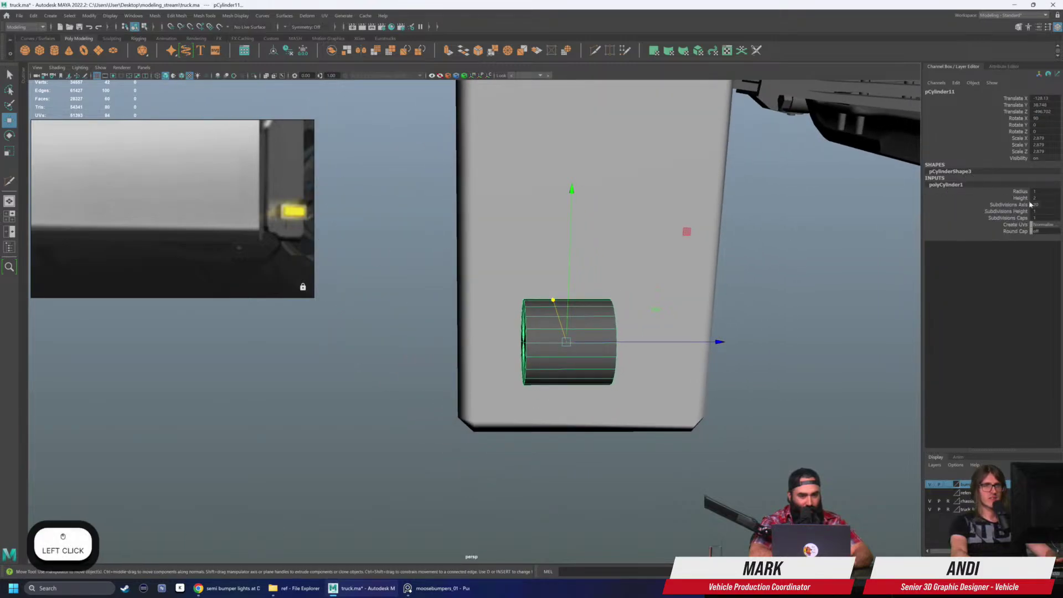
type("16")
key("Return")
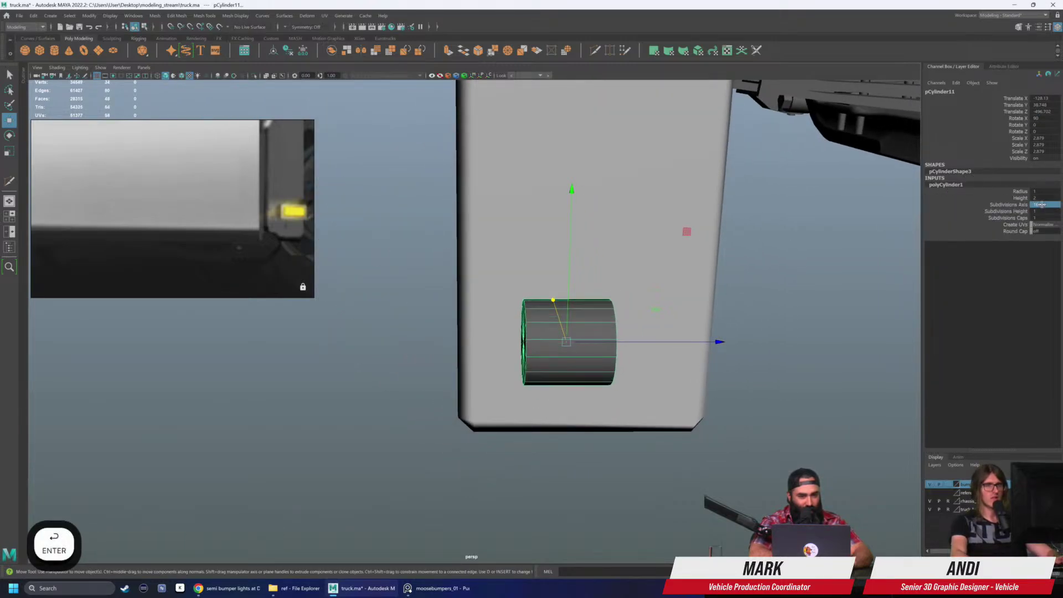
Step: Examine the new cylinder on the bumper's side and the stepped brackets behind the bumper
left_click(739, 440)
left_click_drag(739, 440, 526, 417, "alt")
scroll(503, 351, "down", 3)
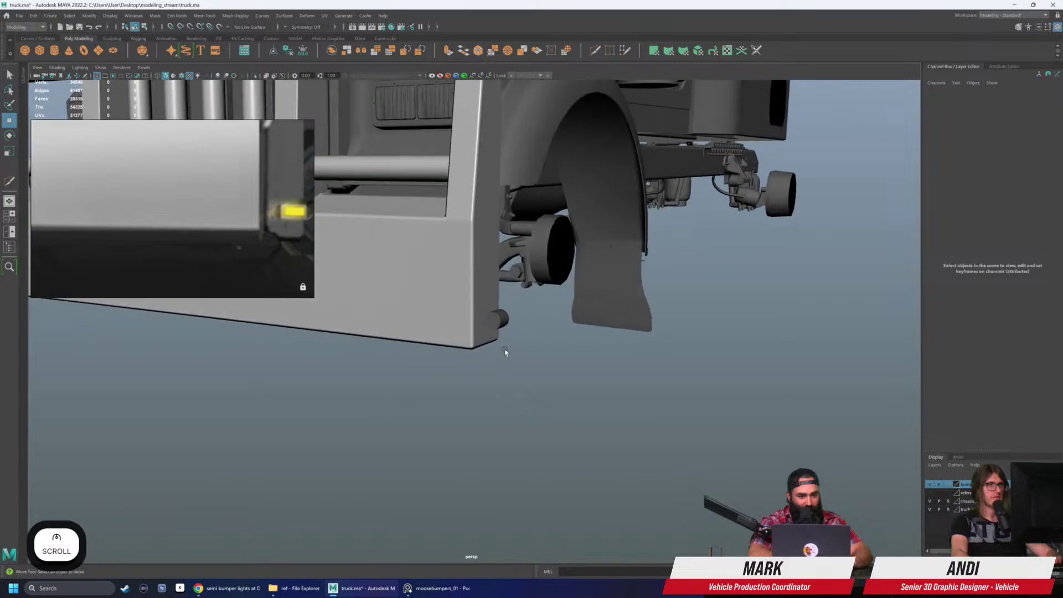
left_click(506, 323)
key("f")
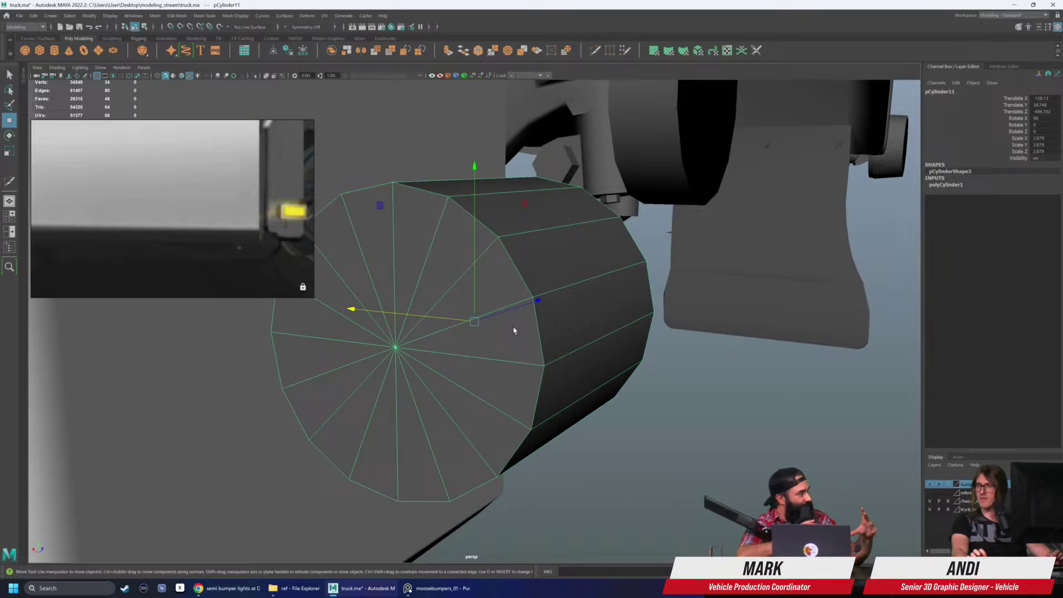
scroll(522, 318, "down", 5)
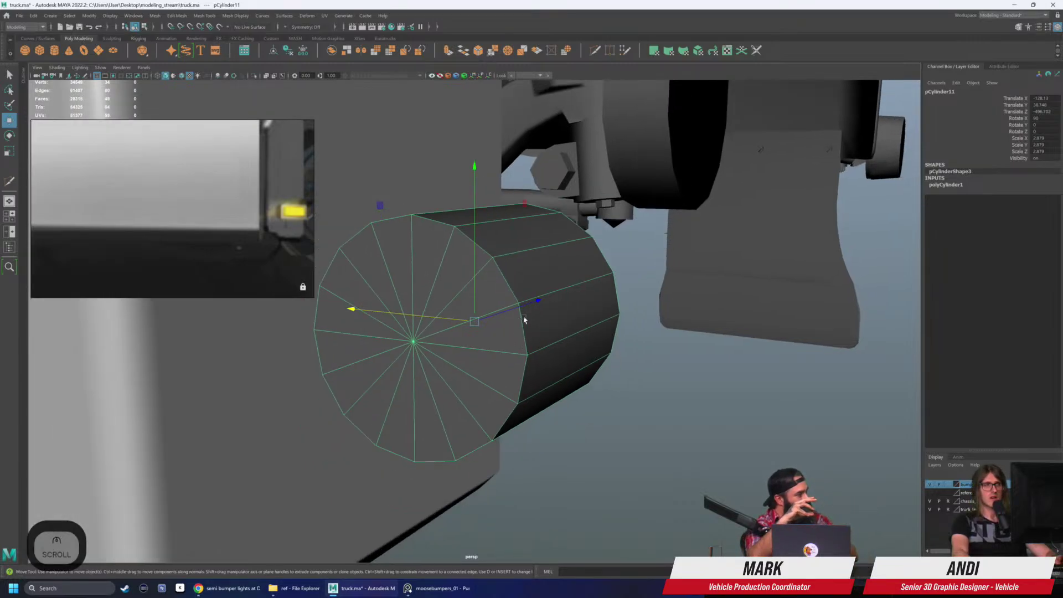
left_click_drag(681, 282, 626, 280, "alt")
scroll(622, 278, "down", 3)
middle_click_drag(620, 260, 516, 272, "alt")
left_click_drag(642, 276, 544, 276, "alt")
middle_click_drag(544, 277, 491, 351, "alt")
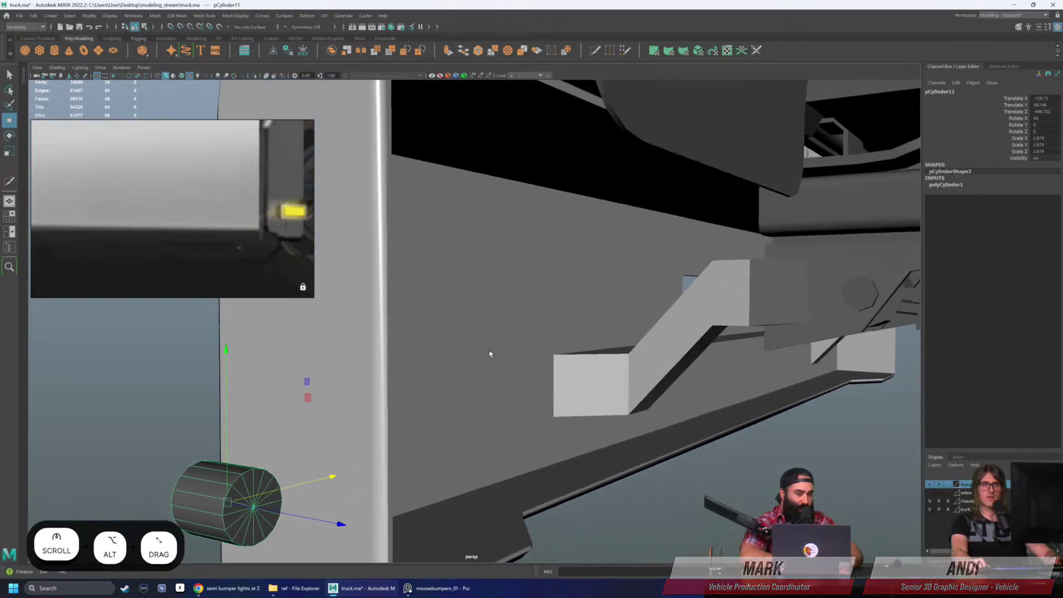
left_click_drag(491, 351, 498, 358, "alt")
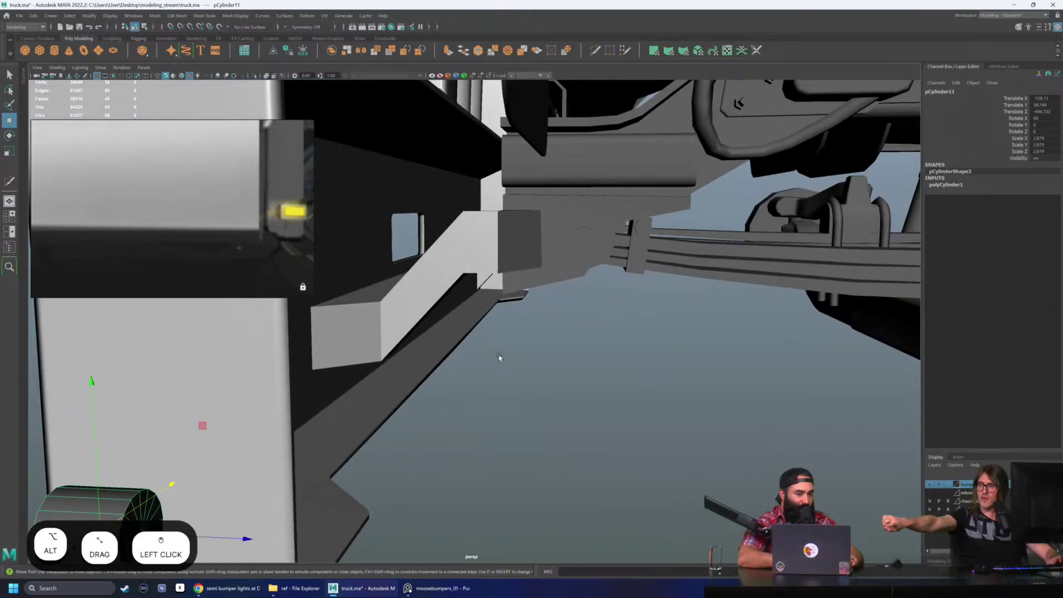
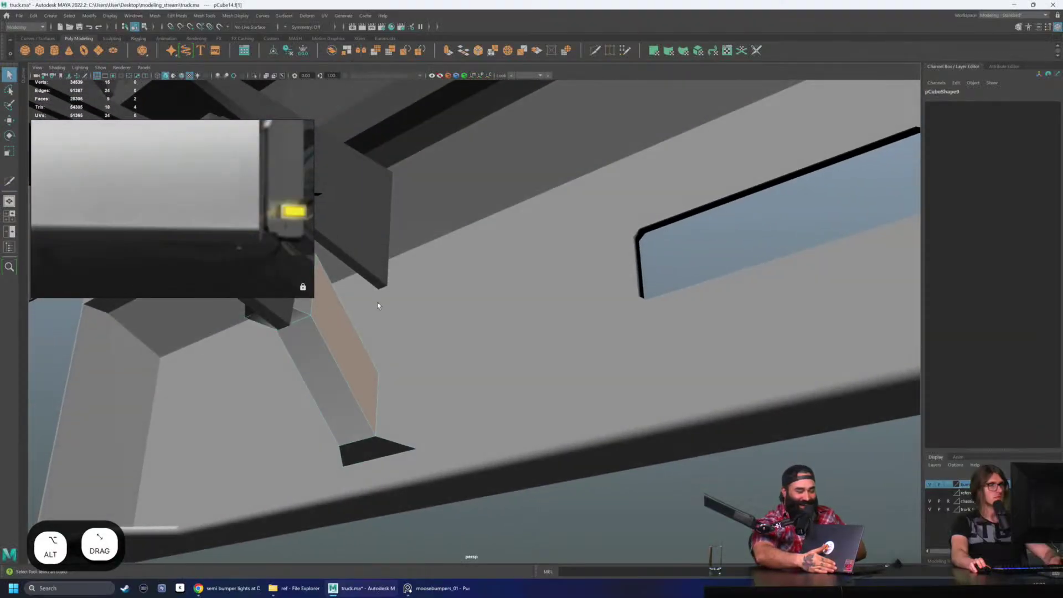
Step: Snap the bracket's upper bend edge forward above the lower bend and raise the front section's top edge level with it
left_click_drag(378, 305, 409, 371, "alt")
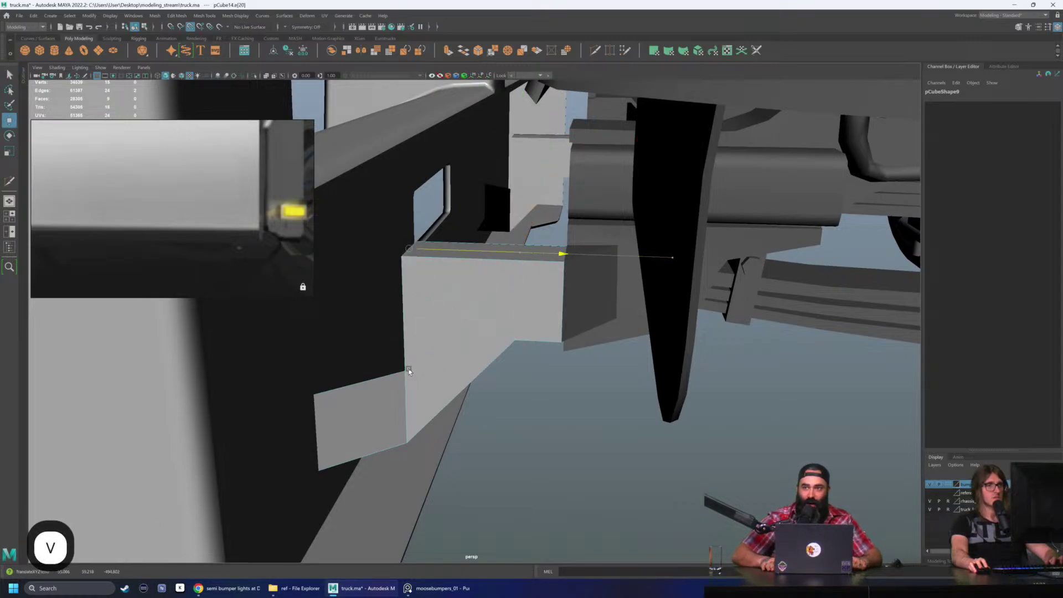
left_click_drag(482, 325, 521, 330, "alt")
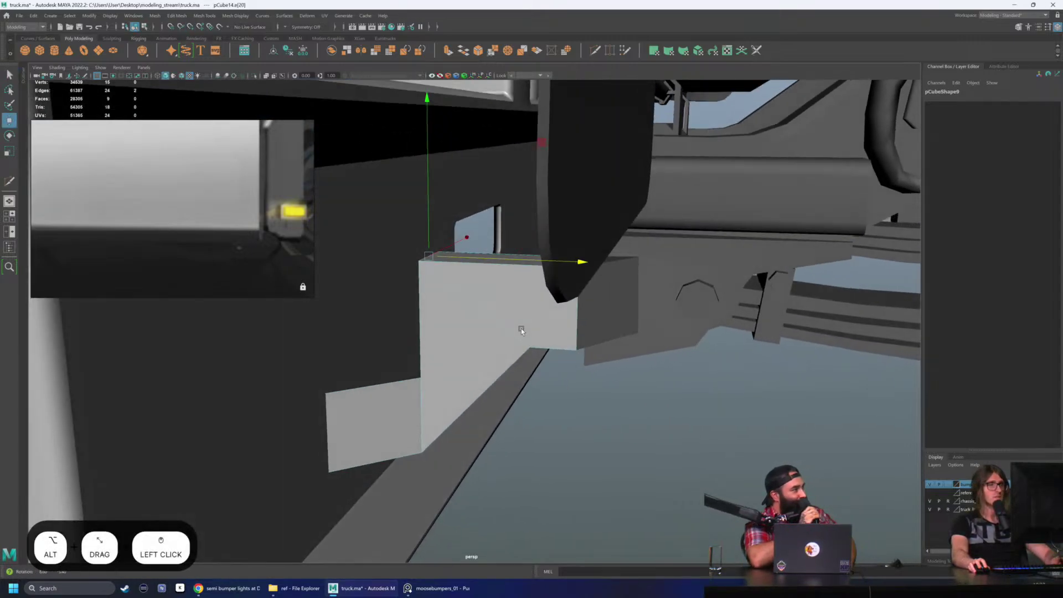
left_click_drag(427, 380, 421, 376, "alt")
left_click(404, 374)
key("w")
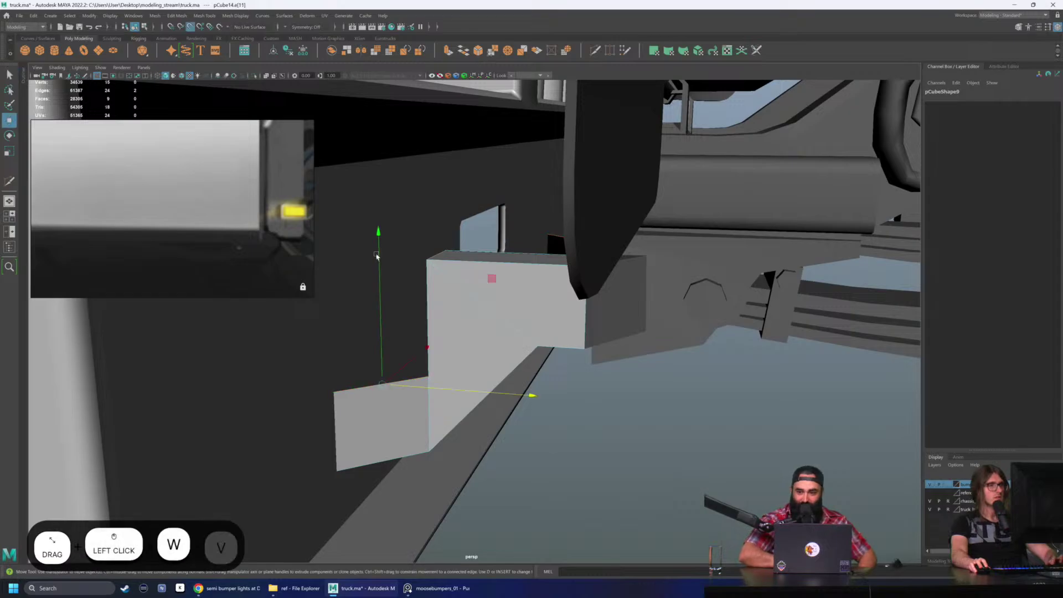
left_click_drag(381, 310, 405, 257)
key("q")
scroll(612, 244, "down", 2)
Step: Examine the reshaped bracket's fit between the bumper and the frame rail from the side, from behind and from below
left_click(625, 396)
left_click_drag(626, 396, 542, 394, "alt")
right_click_drag(542, 394, 463, 391, "alt")
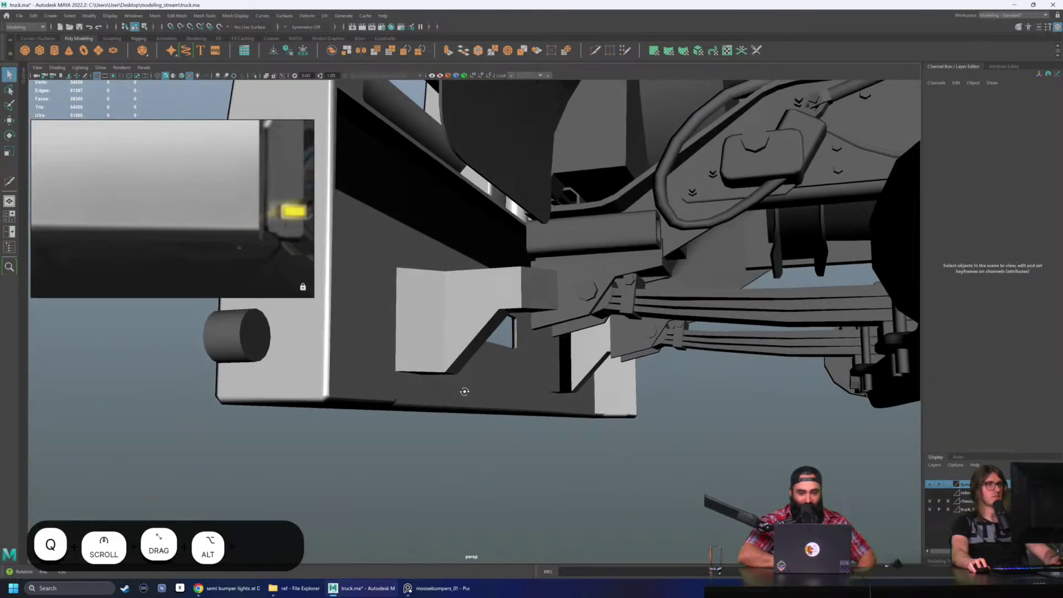
left_click_drag(463, 392, 476, 395, "alt")
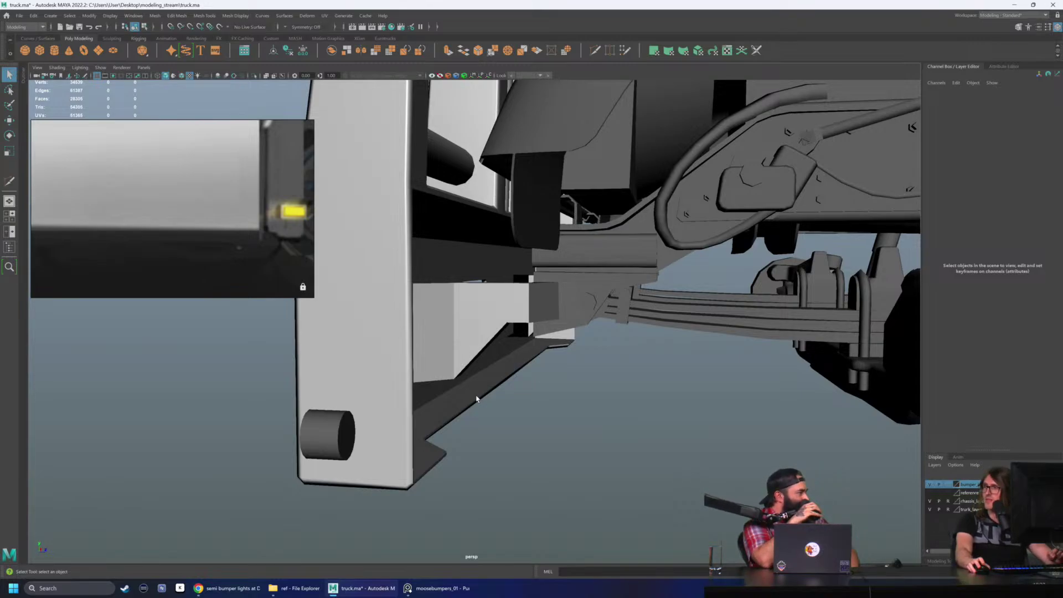
left_click_drag(476, 398, 501, 310, "alt")
left_click(501, 311)
scroll(502, 316, "up", 2)
right_click_drag(503, 318, 513, 300)
left_click(513, 299)
key("w")
left_click_drag(513, 299, 445, 317, "alt")
key("q")
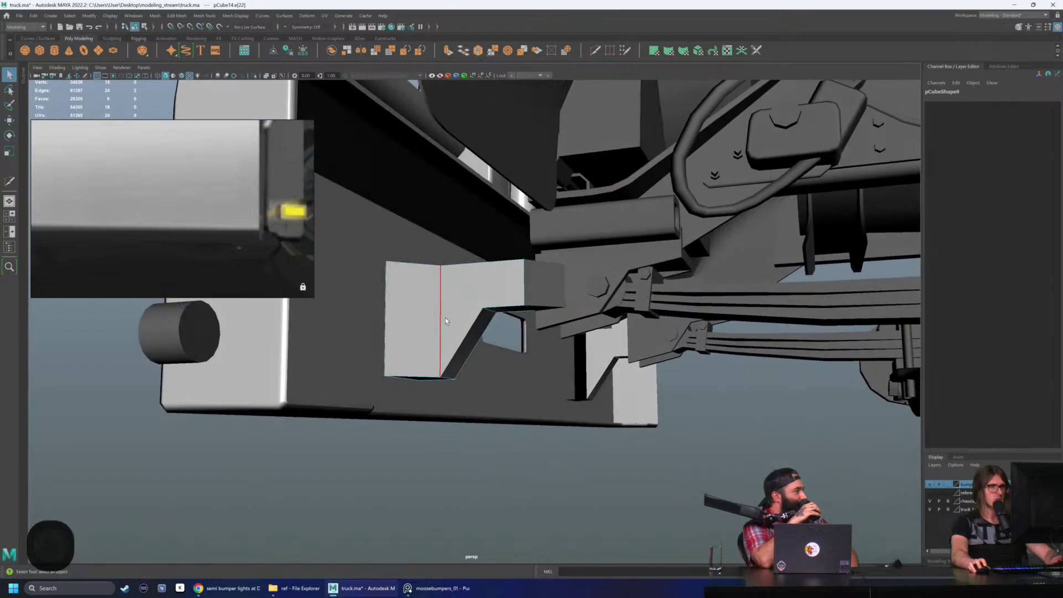
right_click_drag(444, 317, 470, 312)
left_click_drag(470, 313, 496, 353, "alt")
left_click(535, 400)
left_click(565, 379)
right_click_drag(496, 354, 600, 380, "alt")
left_click_drag(600, 379, 370, 230, "alt")
Step: Isolate the reshaped bracket in the viewport and frame it
left_click(506, 320)
key("f")
left_click(254, 77)
middle_click_drag(406, 218, 470, 273, "alt")
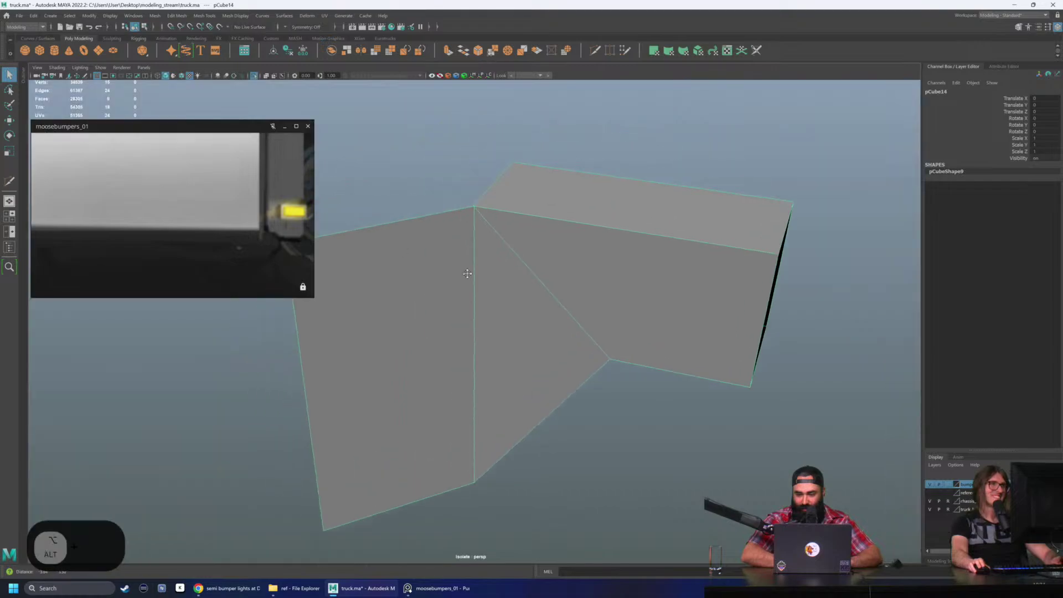
left_click_drag(470, 273, 467, 218, "alt")
Step: Extrude the open top edge of the bracket's front section sideways to form its missing top face
double_click(467, 286)
middle_click_drag(468, 290, 487, 313, "alt")
left_click_drag(486, 314, 547, 325, "alt")
key("ctrl+e")
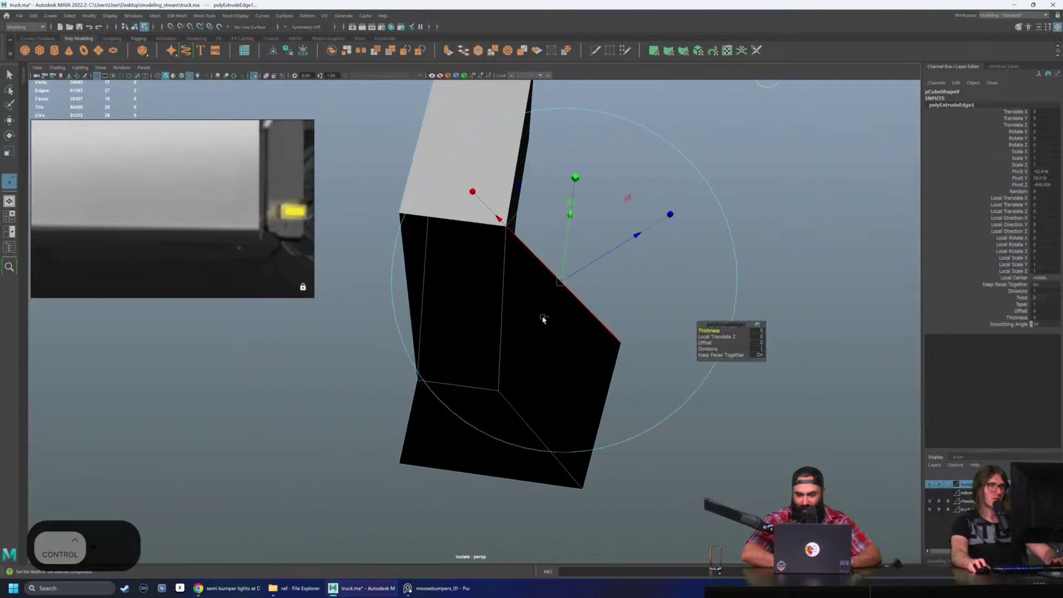
key("w")
left_click_drag(541, 278, 336, 73)
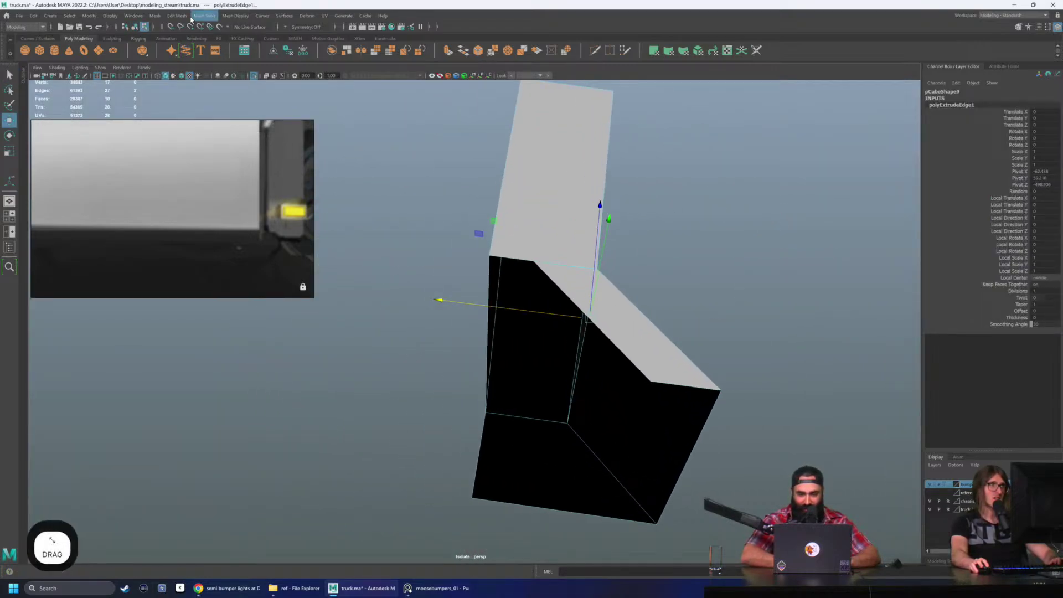
Step: Target-weld the new top face's rear vertex to the adjoining corner of the bracket's top surface
left_click(203, 15)
left_click(232, 147)
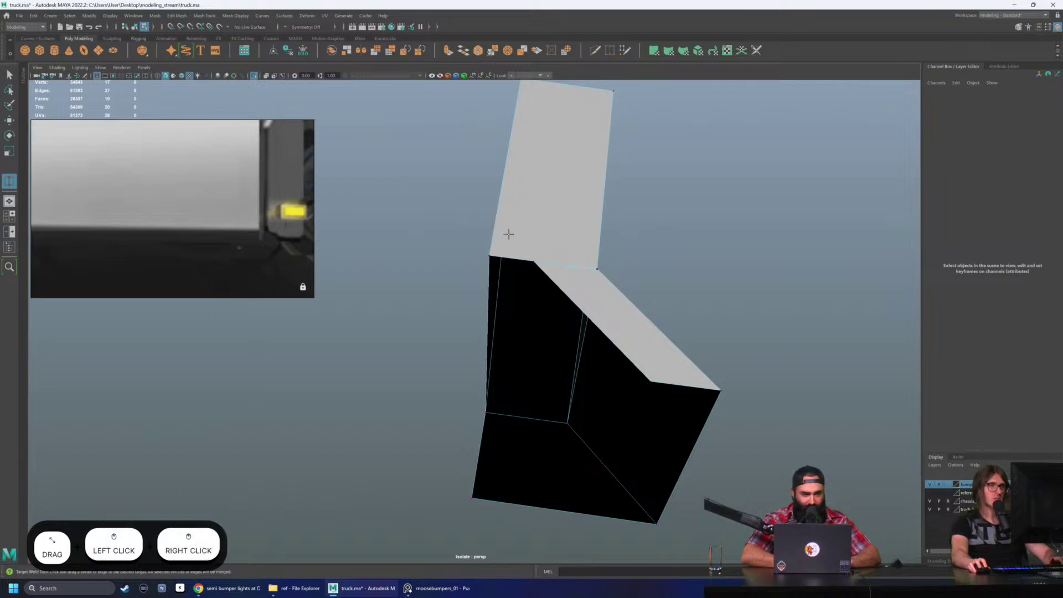
key("4")
left_click_drag(488, 255, 510, 264)
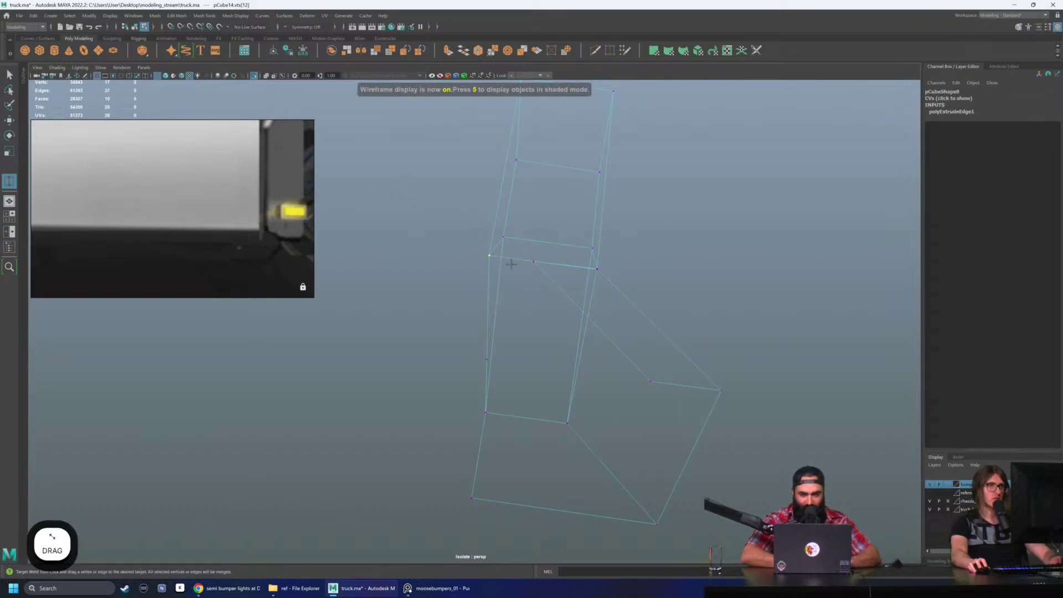
left_click(534, 259)
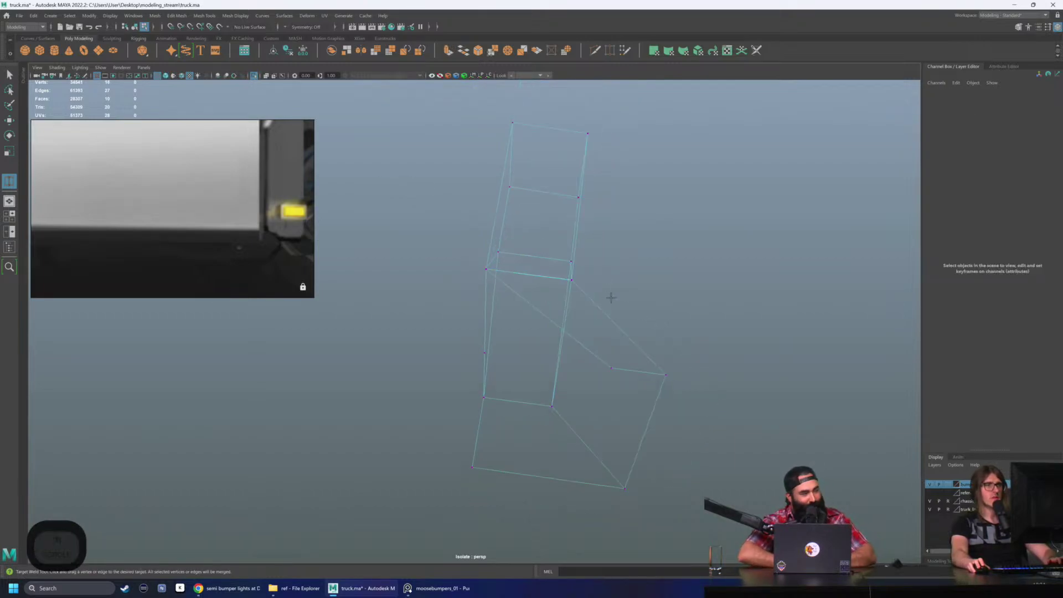
Step: Snap the new top face's front vertex sideways into line with the bracket's opposite side, and return to object selection in shaded view
left_click(611, 363)
key("w")
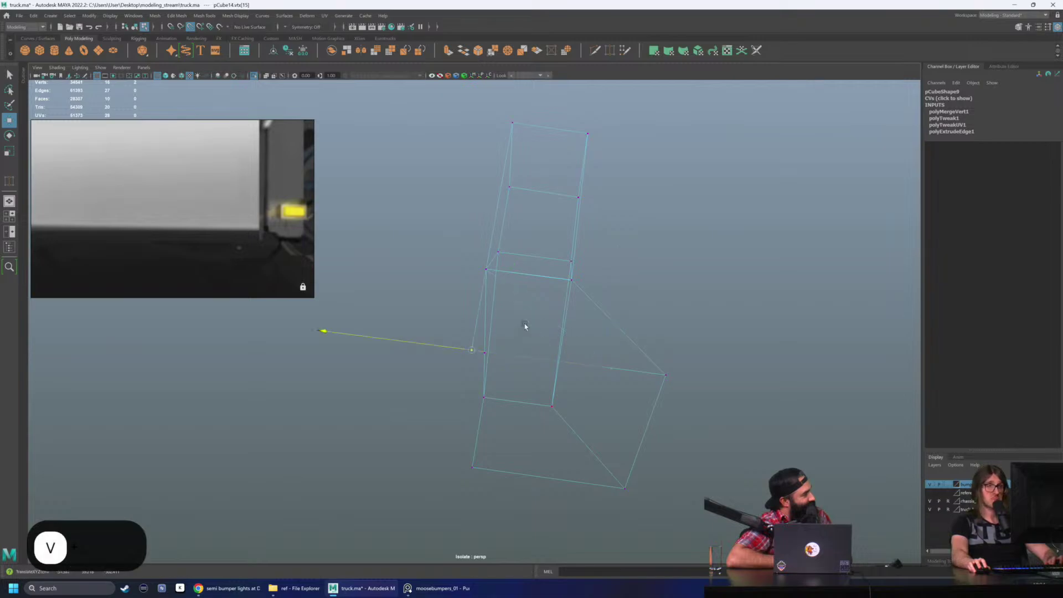
key("6")
mouse_move(501, 285)
left_mouse_down("alt")
mouse_move(562, 305)
mouse_move(623, 265)
left_mouse_up("alt")
left_click(624, 261)
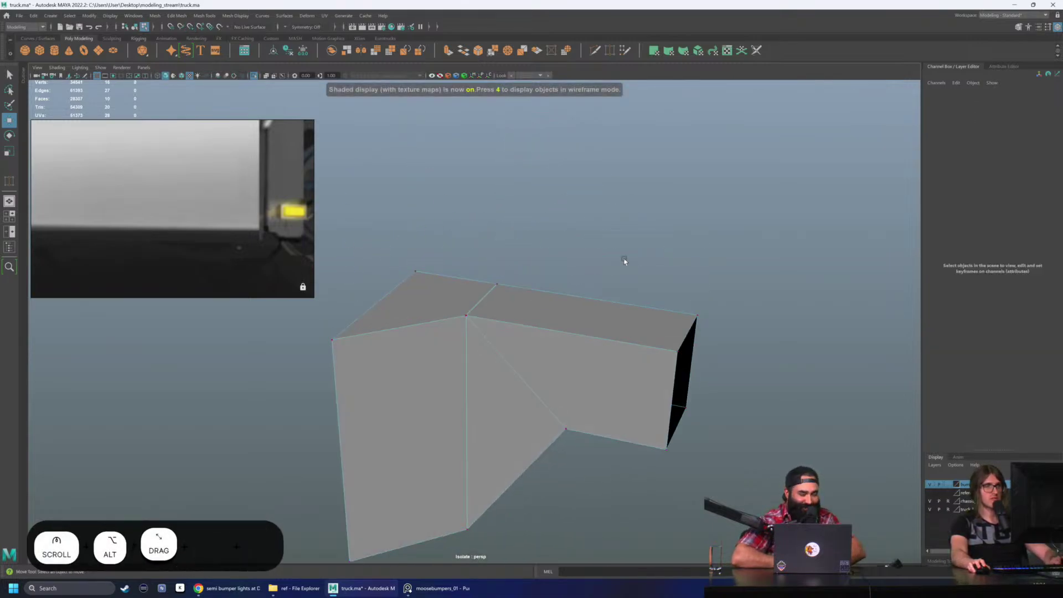
right_click_drag(556, 287, 678, 190)
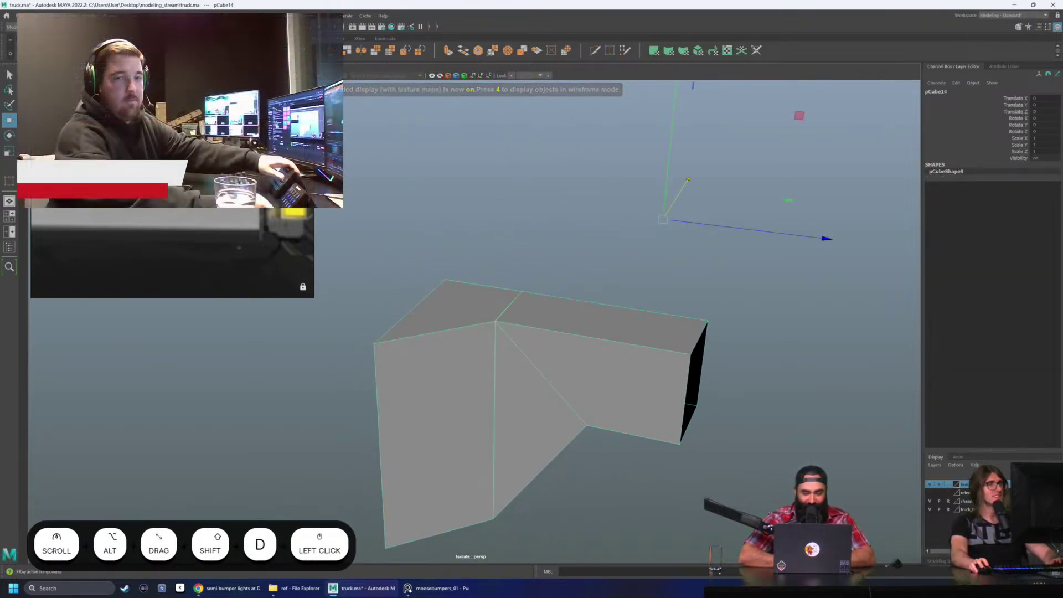
Step: Target-weld the middle vertex on the inner side of the bracket's top surface to the front corner
left_click(610, 51)
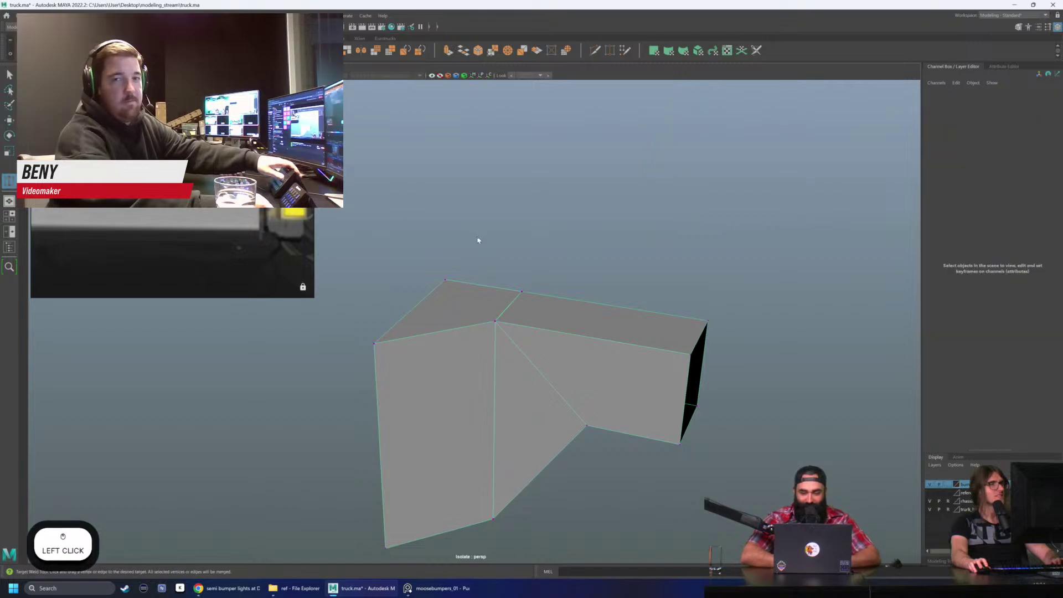
left_click_drag(521, 293, 480, 360)
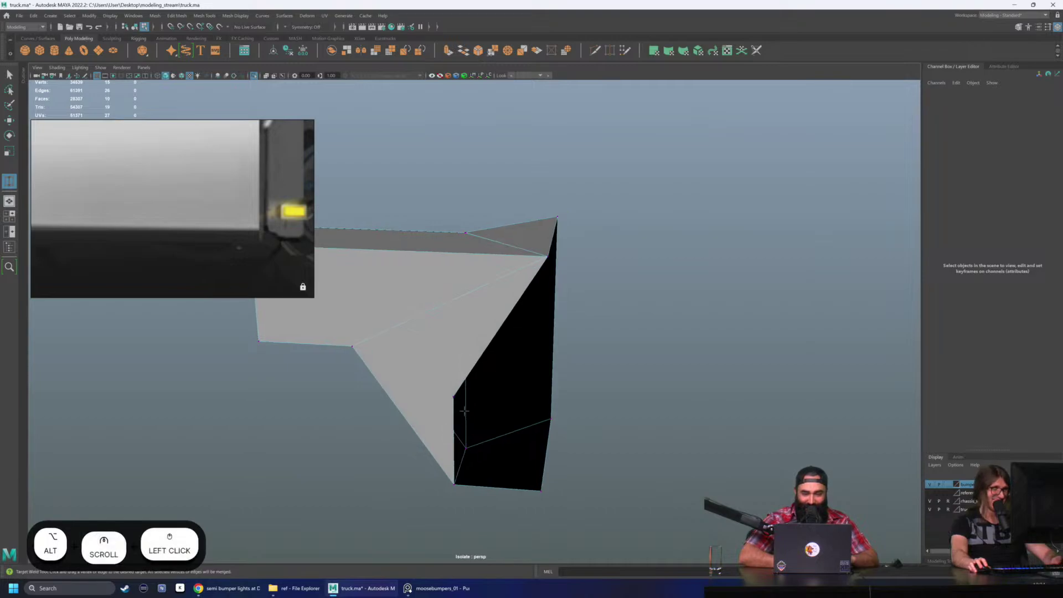
left_click_drag(464, 410, 476, 351, "alt")
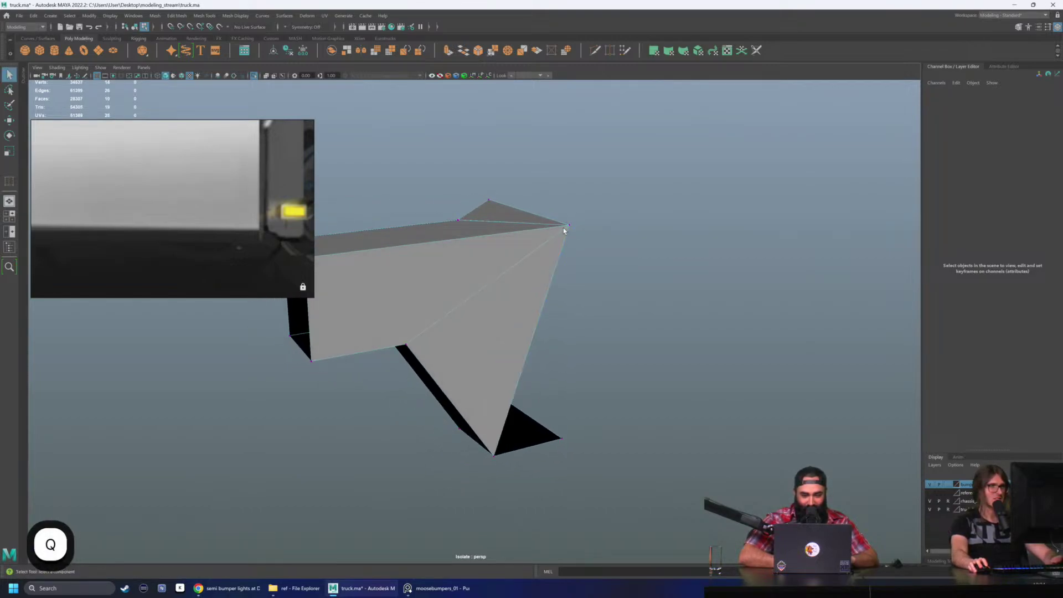
Step: Try to delete the triangular face on the bracket's inner side
left_click_drag(461, 281, 497, 290, "alt")
left_click(518, 293)
left_click_drag(597, 340, 479, 319, "alt")
key("Delete")
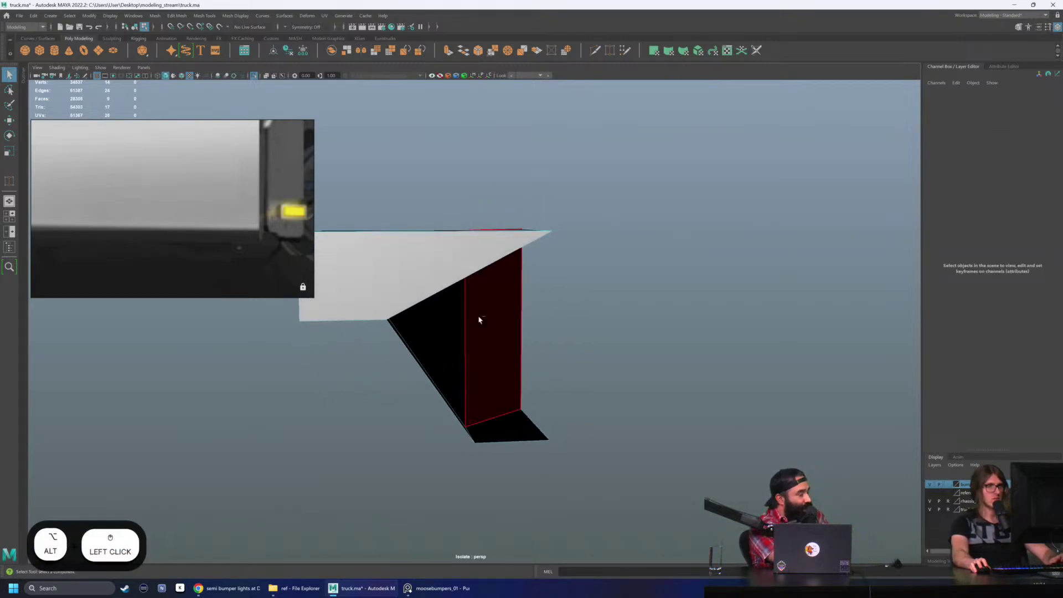
key("ctrl+z")
left_click(479, 320)
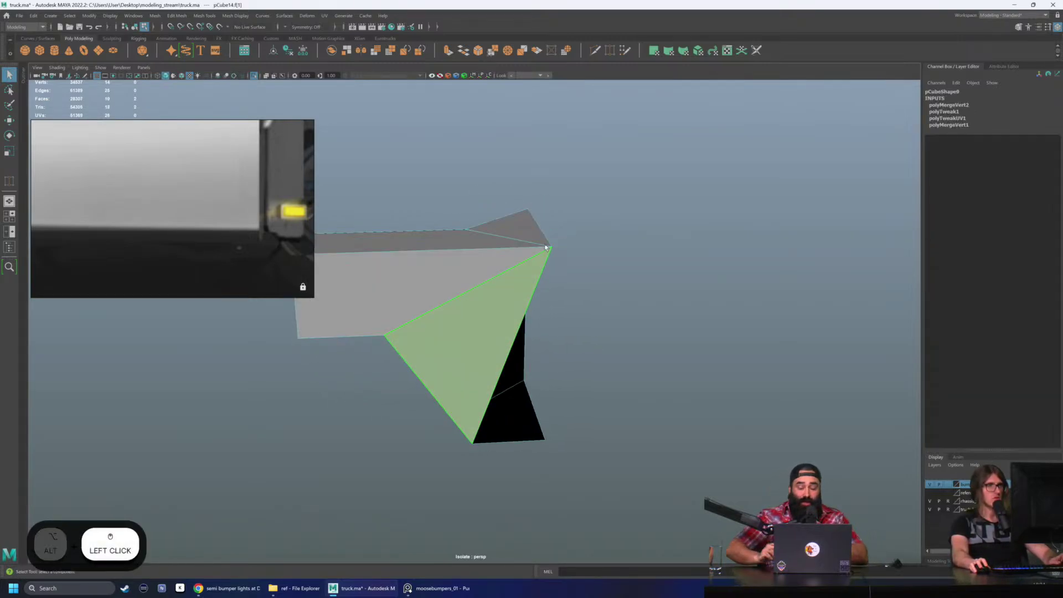
Step: Multi-cut a new edge across the bracket's top and down its inner side to the bottom corner, and clean up the old side diagonal
left_click(205, 15)
left_click(233, 98)
left_click(465, 232)
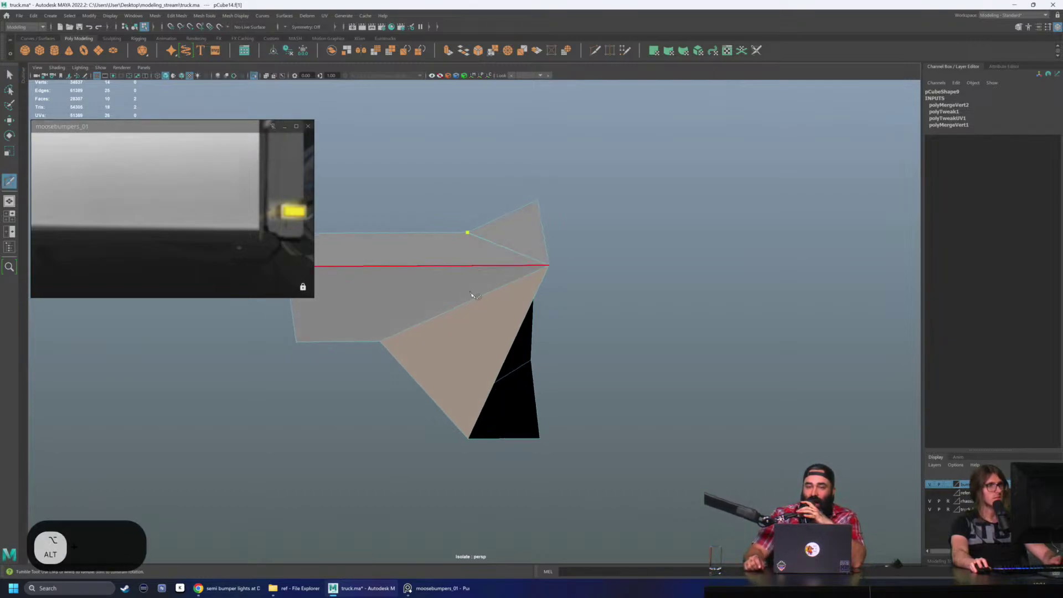
left_click(471, 439)
key("q")
left_click_drag(488, 278, 513, 327, "alt")
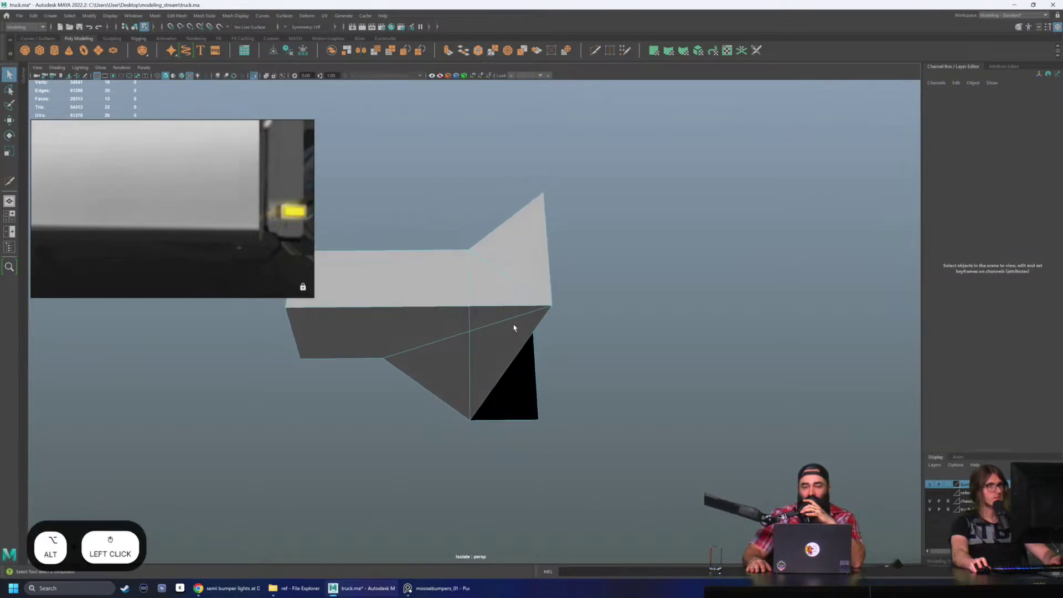
left_click(469, 307)
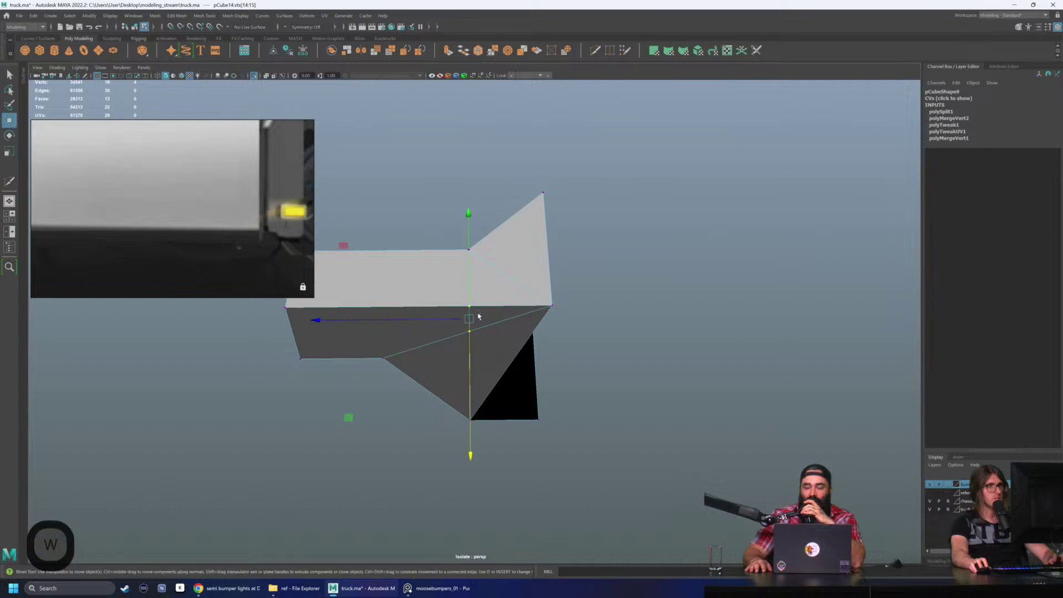
left_click_drag(487, 327, 428, 320, "alt")
Step: Multi-cut a diagonal edge from the bracket's lower inner corner to the top-edge vertex, and delete the object's history
left_click(205, 15)
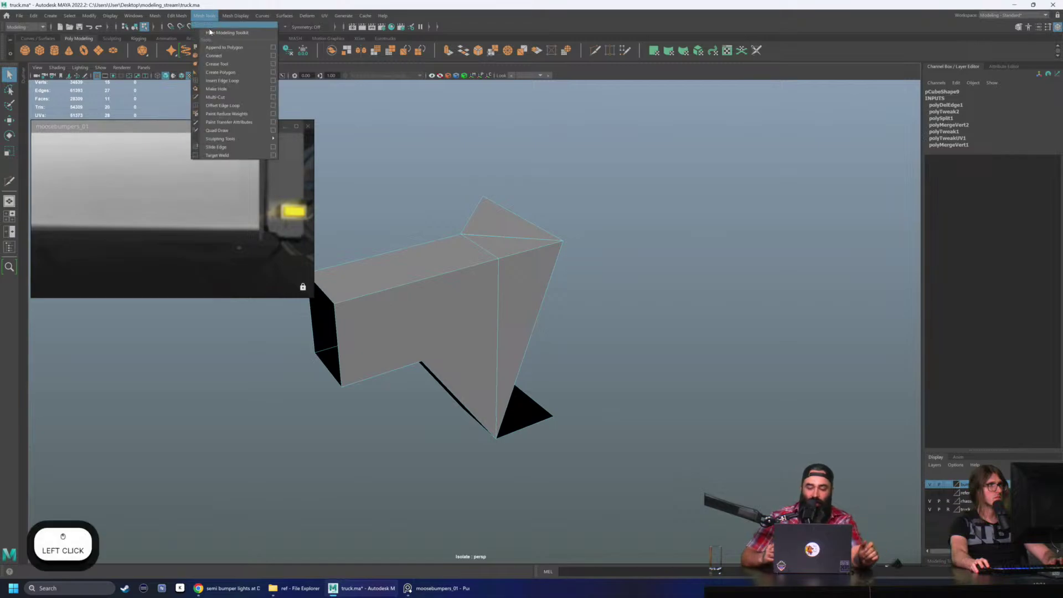
left_click(215, 97)
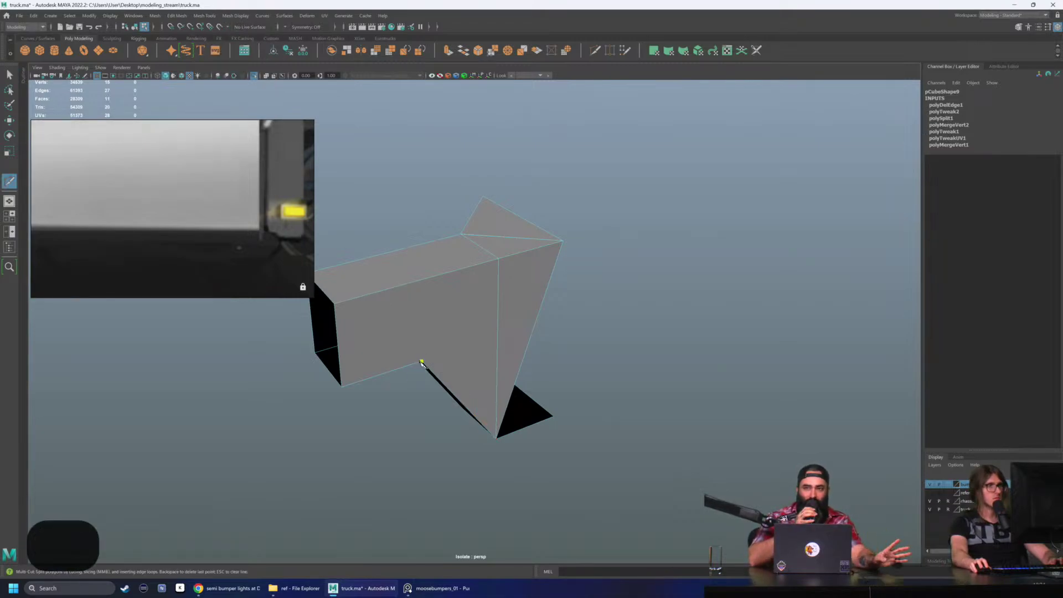
left_click(498, 260)
key("q")
left_click_drag(520, 291, 570, 288, "alt")
right_click_drag(570, 267, 609, 232)
key("alt+shift+d")
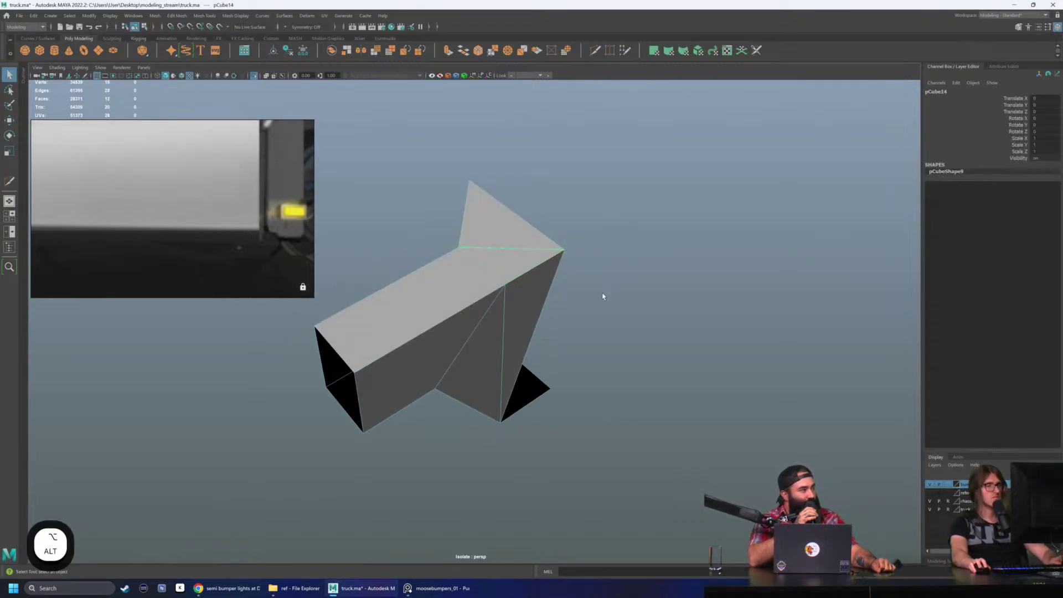
Step: Delete the leftover triangular face on the inner side of the bracket's front section
left_click_drag(603, 297, 513, 300, "alt")
right_click_drag(512, 302, 510, 331)
left_click(510, 331)
key("Delete")
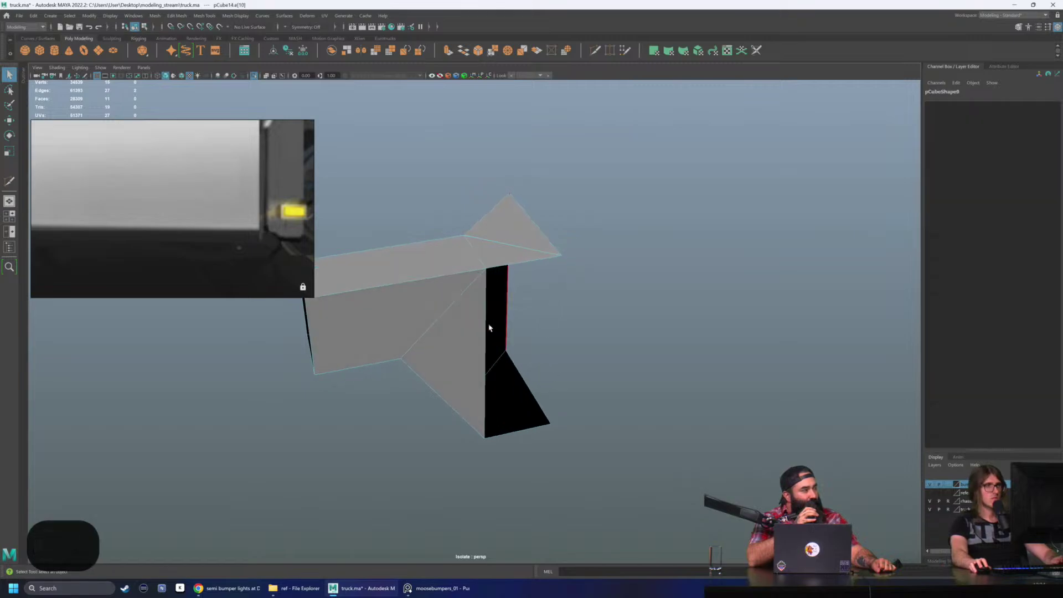
Step: Extrude the border edges of the bracket's open inner side sideways toward the truck's centre and leave the isolated view
left_click_drag(513, 422, 534, 404, "alt")
key("ctrl+e")
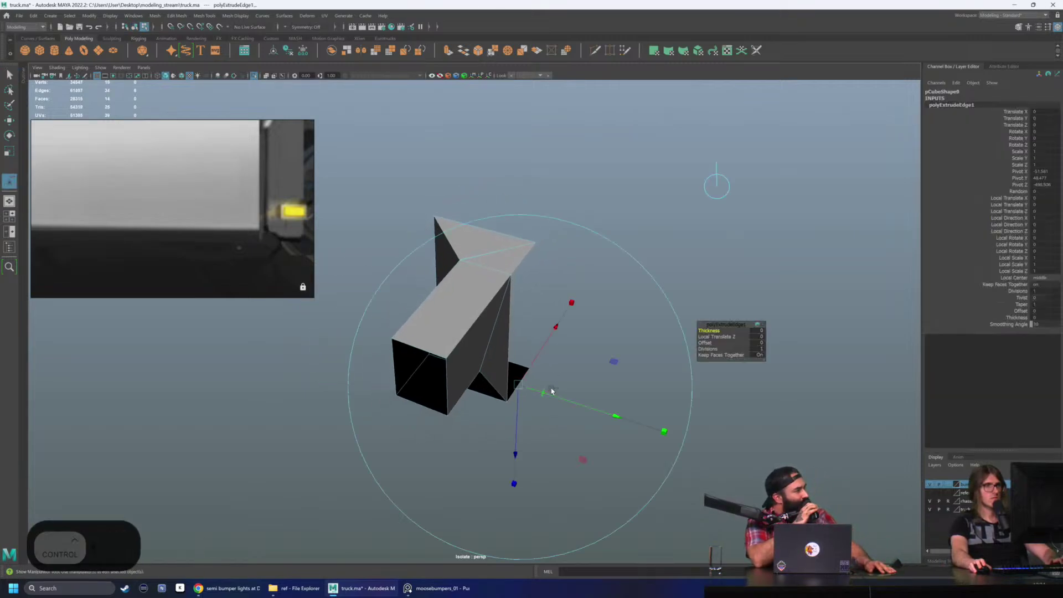
key("w")
left_click_drag(671, 367, 590, 375)
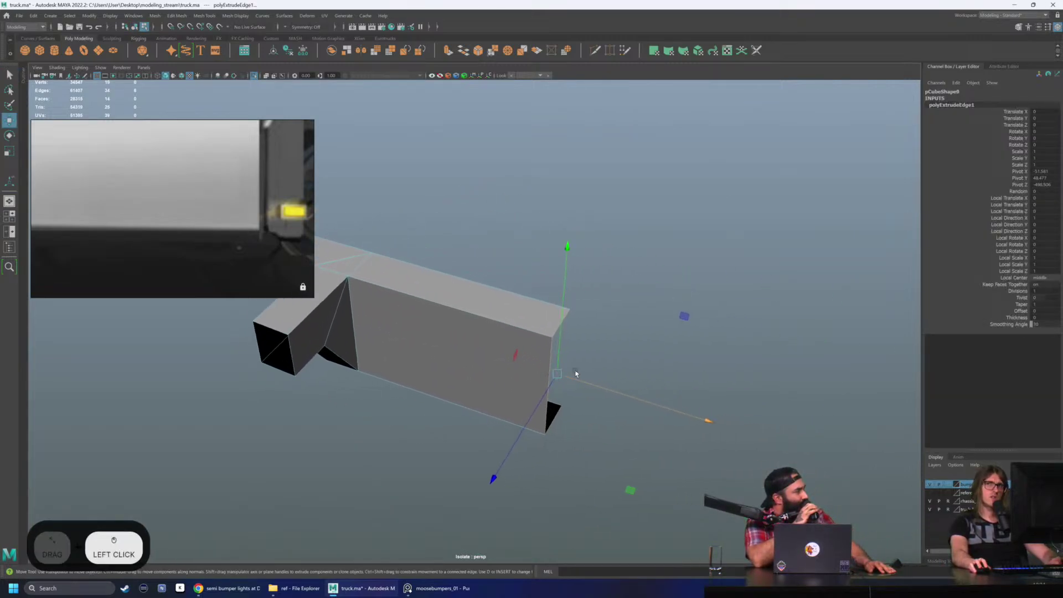
left_click(254, 76)
Step: Snap the extruded end to the bumper's centre so it meets the mirrored half, and delete the object's history
left_click_drag(560, 313, 462, 337, "alt")
key("w")
key("v")
scroll(483, 302, "down", 2)
key("q")
right_click_drag(463, 337, 493, 310)
key("alt+shift+d")
Step: Examine the widened bracket from below, from the side and through the bumper's front opening, in shaded and wireframe views
left_click_drag(493, 388, 517, 372, "alt")
scroll(486, 418, "down", 5)
scroll(459, 343, "down", 4)
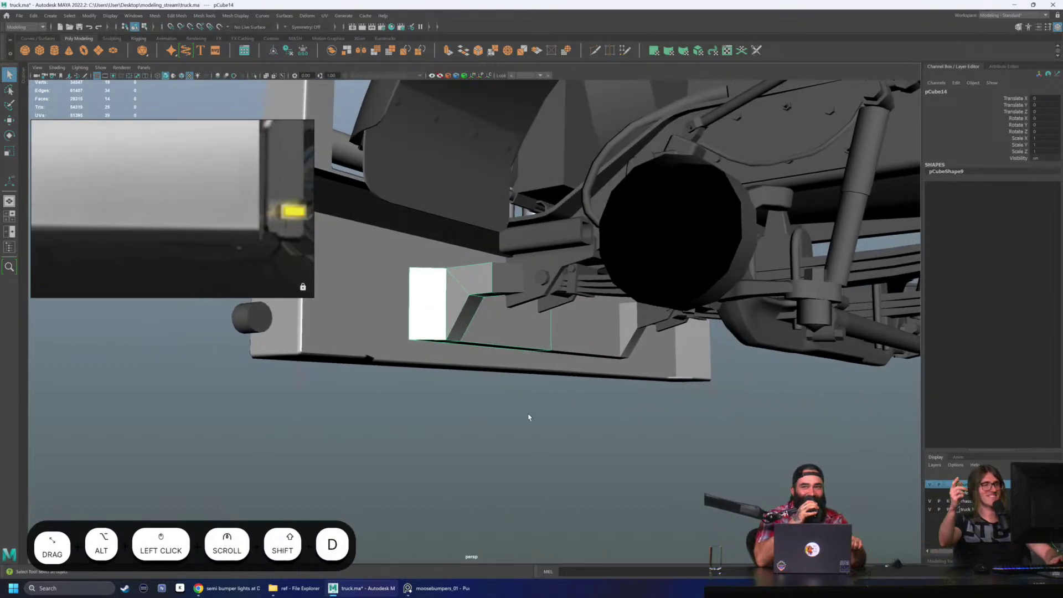
left_click_drag(498, 439, 491, 405, "alt")
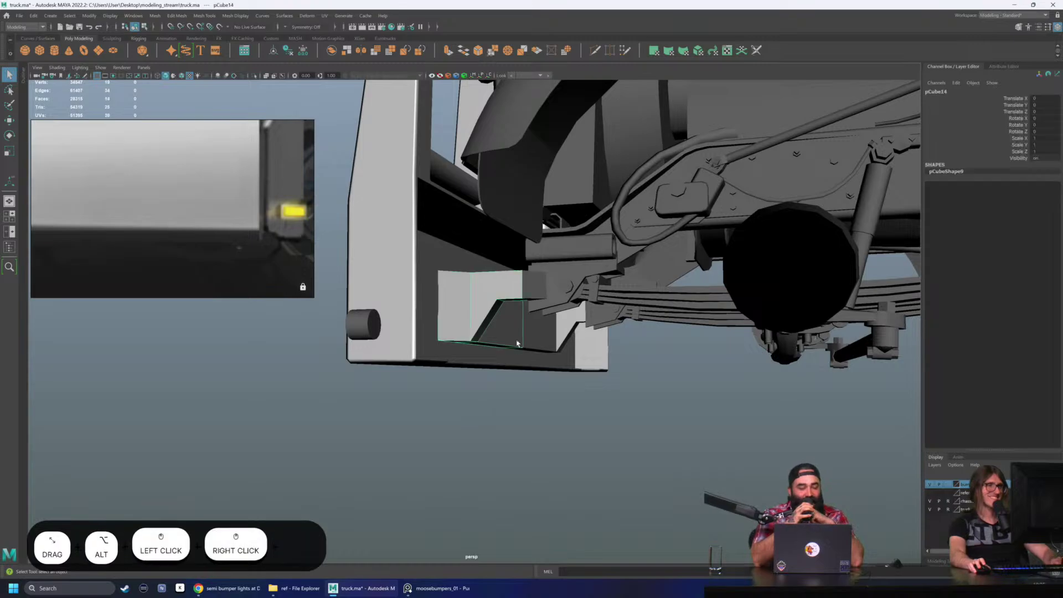
left_click_drag(510, 348, 557, 310, "alt")
key("4")
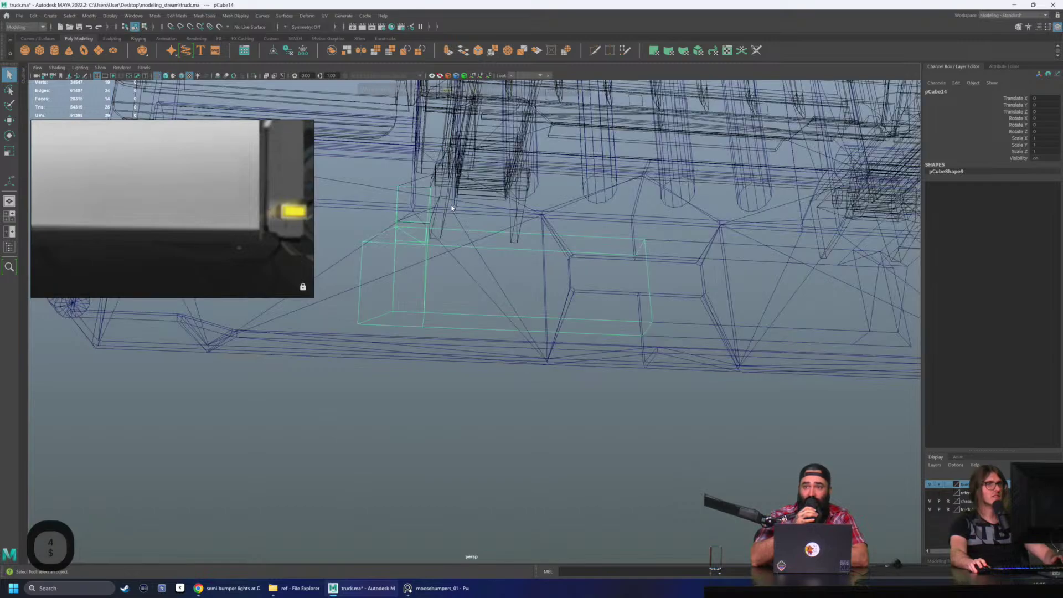
mouse_move(487, 277)
left_mouse_down("alt")
mouse_move(503, 270)
mouse_move(515, 289)
mouse_move(557, 277)
mouse_move(633, 296)
mouse_move(541, 308)
mouse_move(586, 301)
mouse_move(569, 305)
left_mouse_up("alt")
key("6")
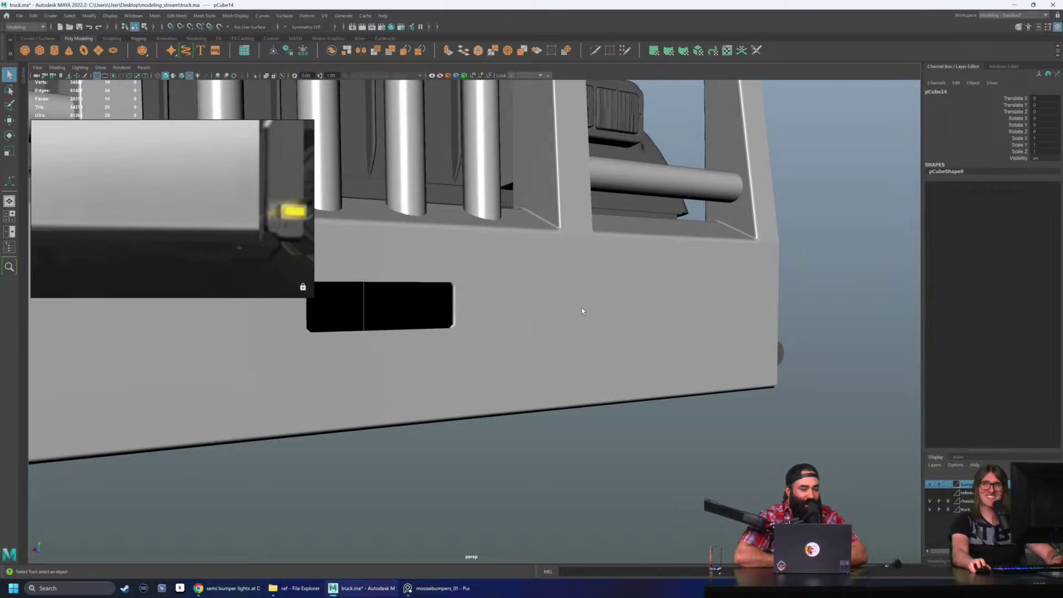
left_click_drag(541, 311, 482, 382, "alt")
left_click(413, 407)
left_click_drag(460, 443, 471, 359, "alt")
left_click(471, 360)
scroll(472, 359, "up", 1)
Step: Raise all the bracket's bottom vertices straight up to make it shallower, return to object selection and delete its history
right_click_drag(472, 360, 463, 337)
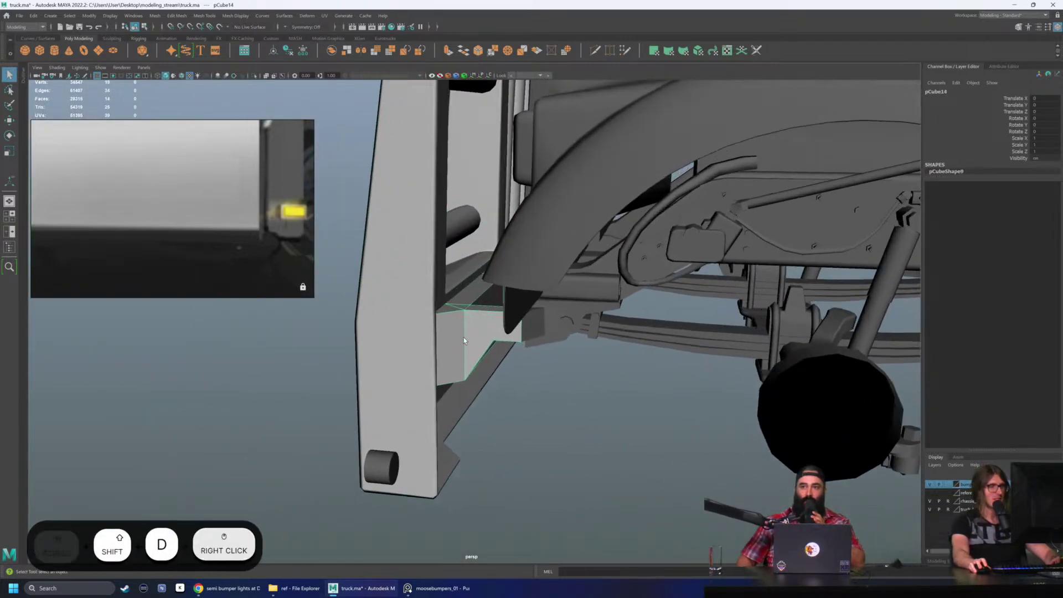
left_click(464, 339)
key("f")
scroll(515, 383, "down", 5)
left_click_drag(548, 363, 466, 348, "alt")
scroll(419, 354, "down", 3)
right_click_drag(466, 347, 414, 345)
key("4")
left_click_drag(361, 348, 649, 398)
key("5")
key("w")
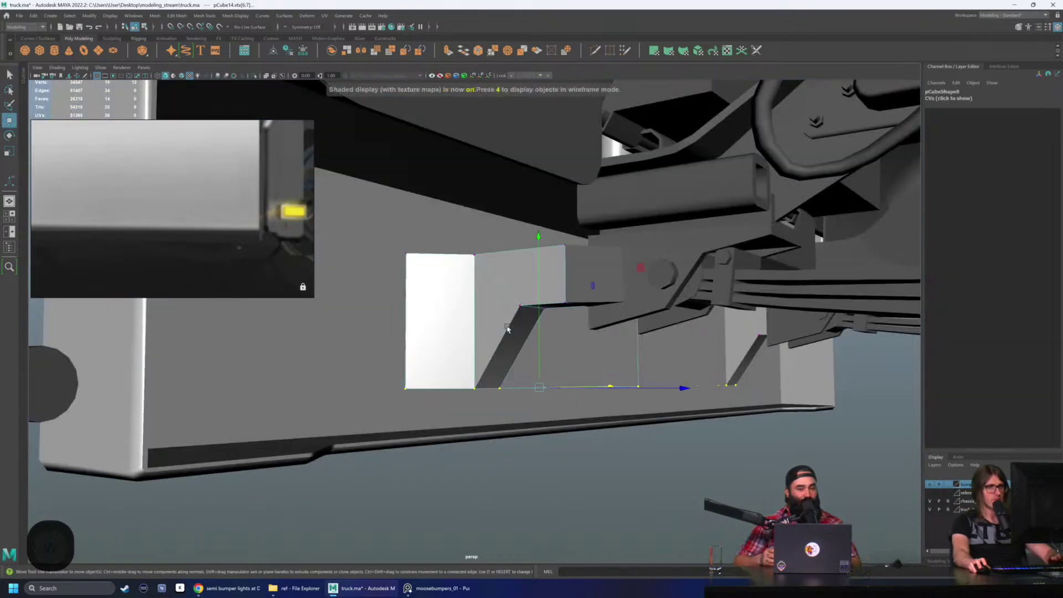
left_click_drag(536, 287, 536, 256)
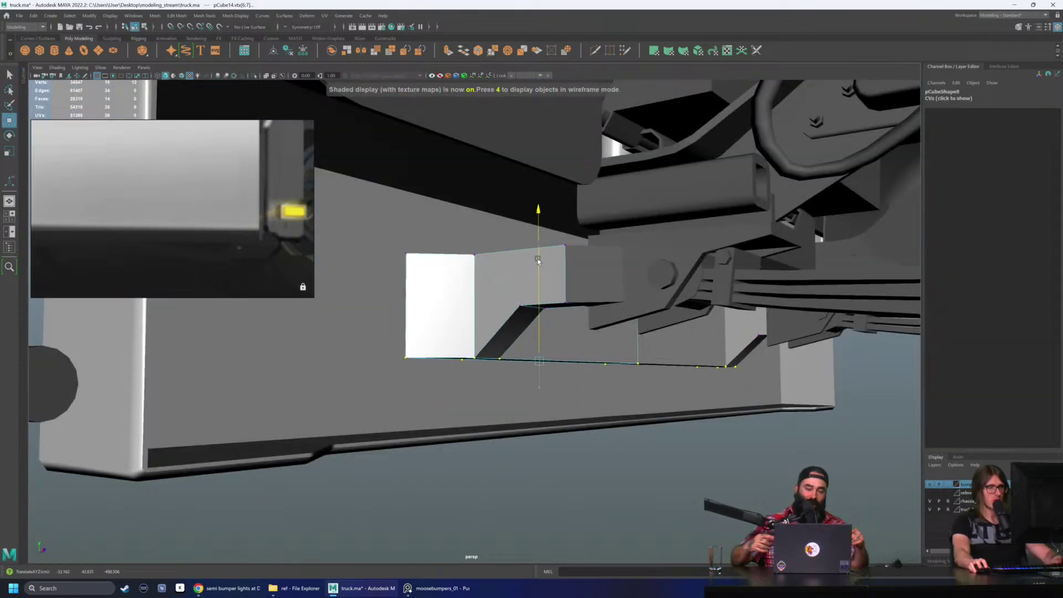
right_click_drag(516, 291, 539, 271)
scroll(526, 287, "down", 3)
key("alt+shift+d")
Step: Examine how the shallower brackets join the bumper and the frame rails from the side and below
left_click_drag(526, 299, 586, 391, "alt")
left_click(587, 392)
left_click_drag(636, 437, 536, 384, "alt")
right_click_drag(536, 384, 548, 377, "alt")
left_click_drag(554, 371, 515, 331, "alt")
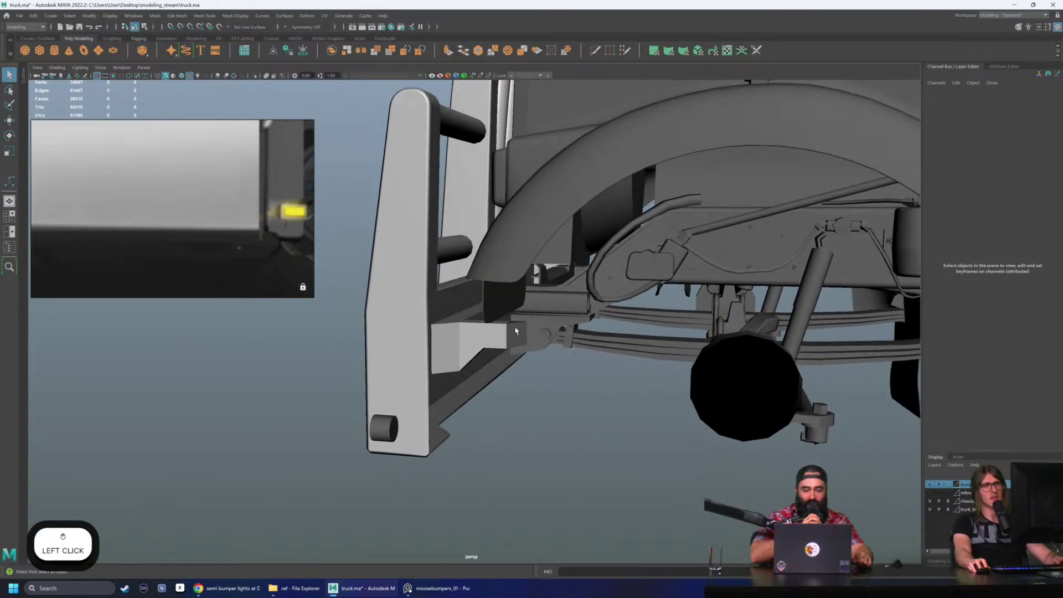
left_click(518, 338)
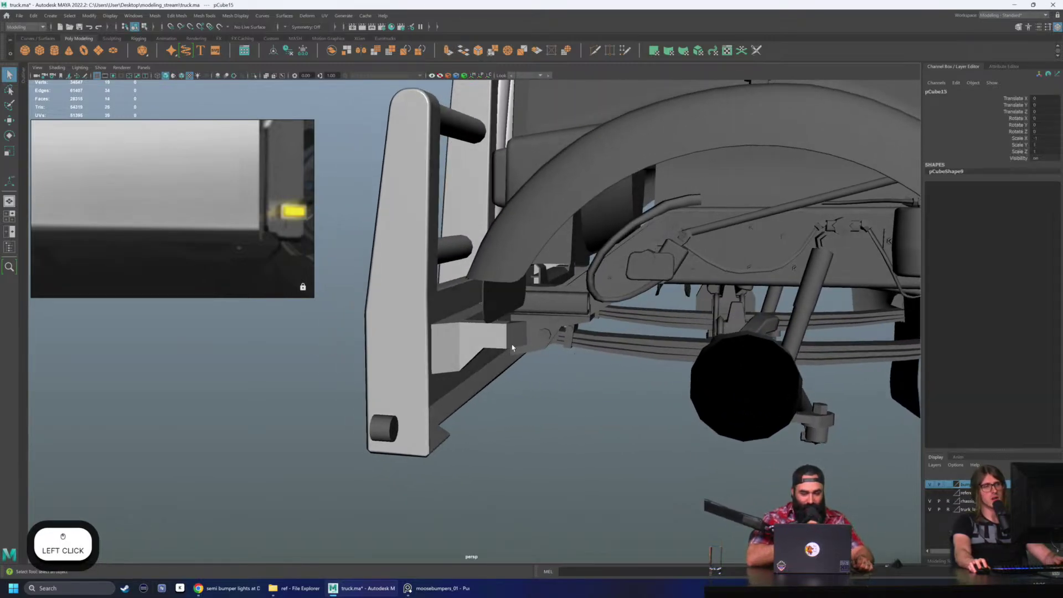
left_click(525, 372)
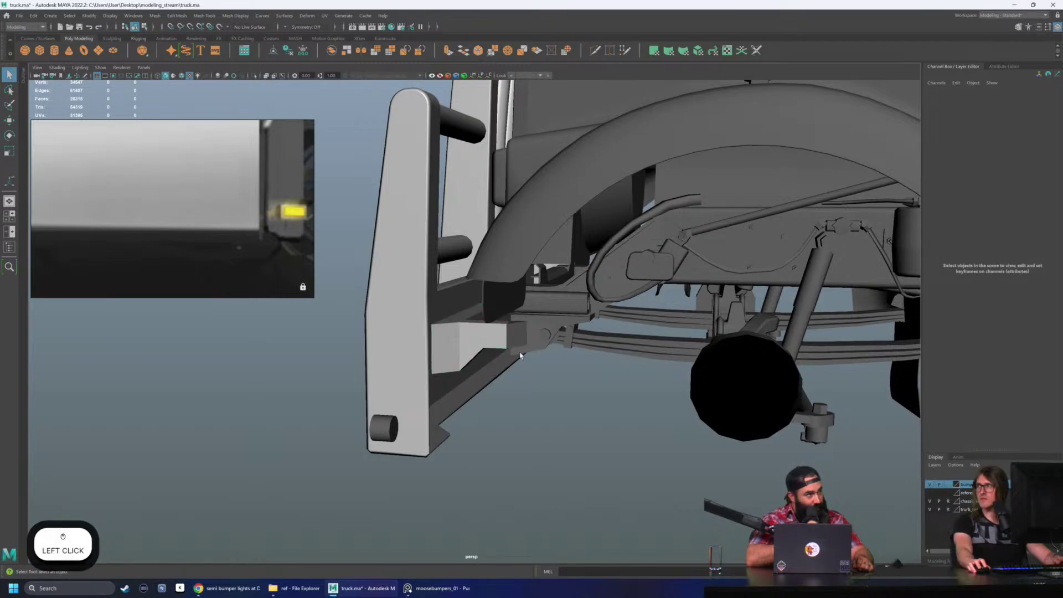
left_click_drag(528, 349, 548, 340, "alt")
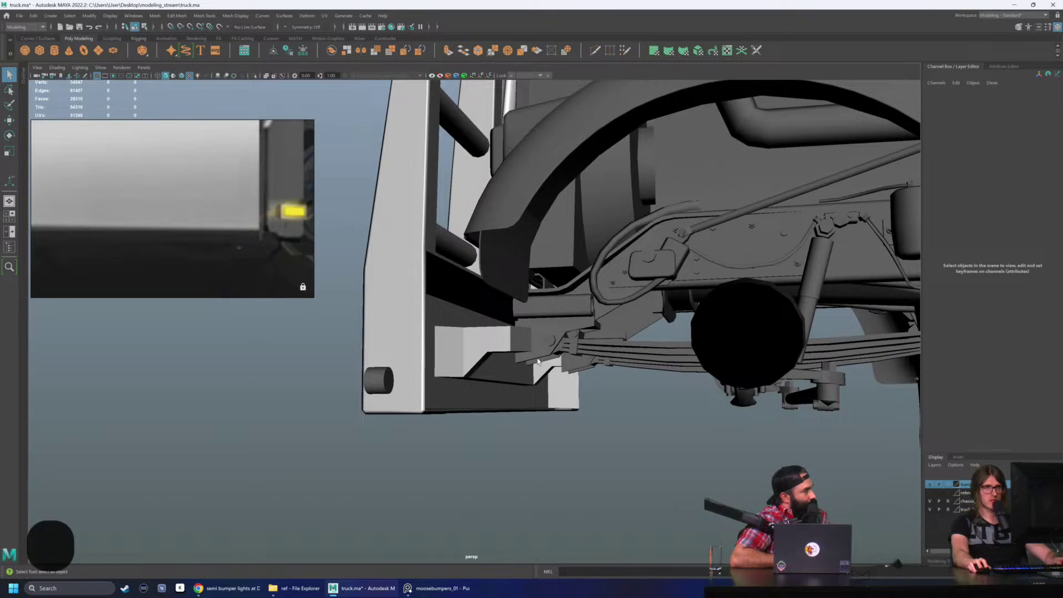
left_click_drag(538, 361, 469, 337, "alt")
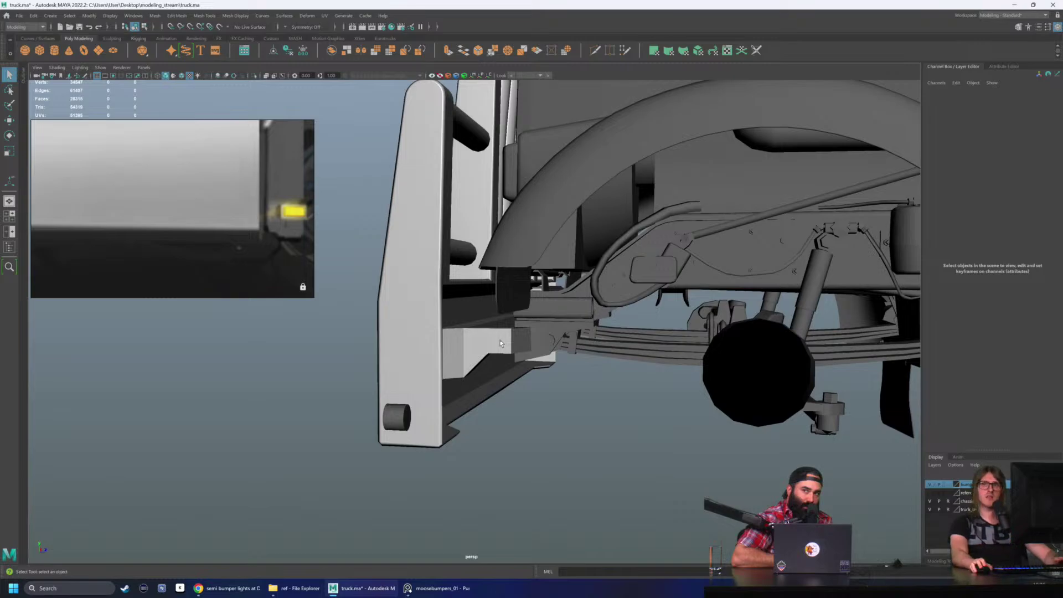
scroll(546, 340, "down", 3)
left_click_drag(545, 339, 851, 401, "alt")
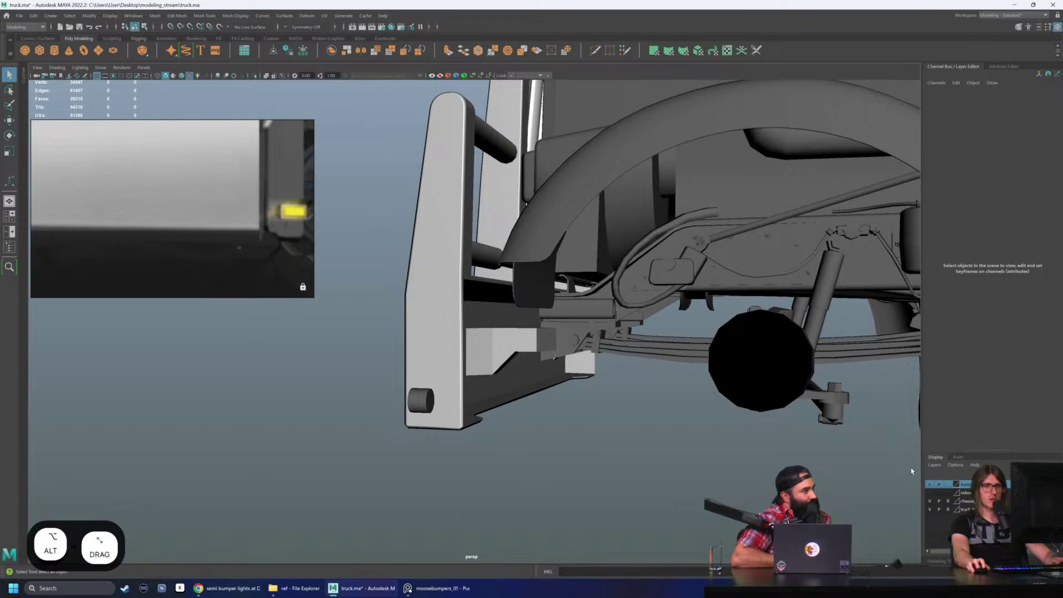
Step: Hide the bumper layer and add the brackets and side cylinders that are still visible to it
left_click(930, 485)
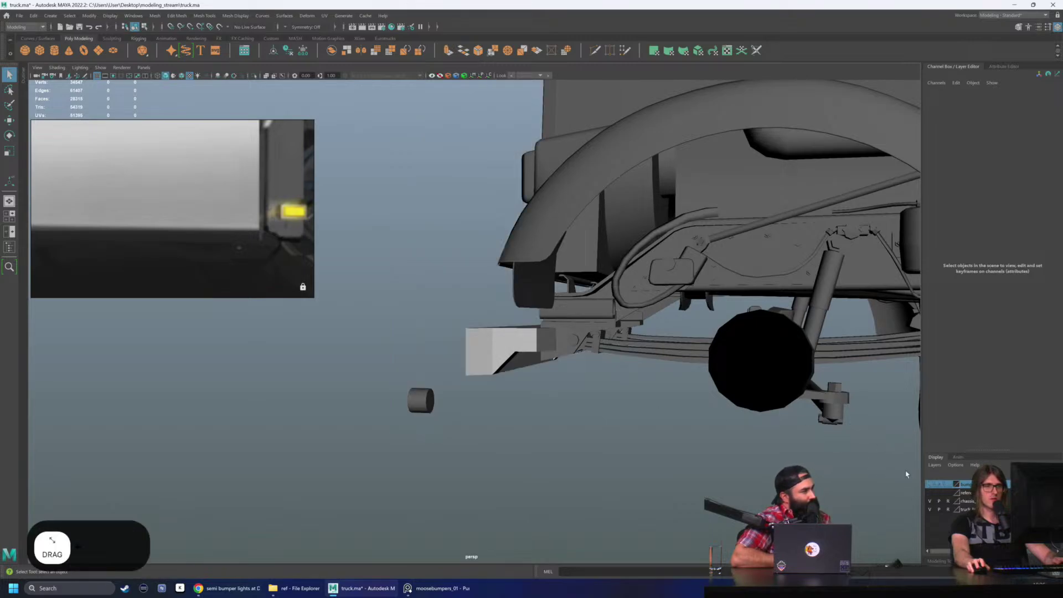
scroll(554, 388, "down", 3)
left_click_drag(357, 291, 506, 404)
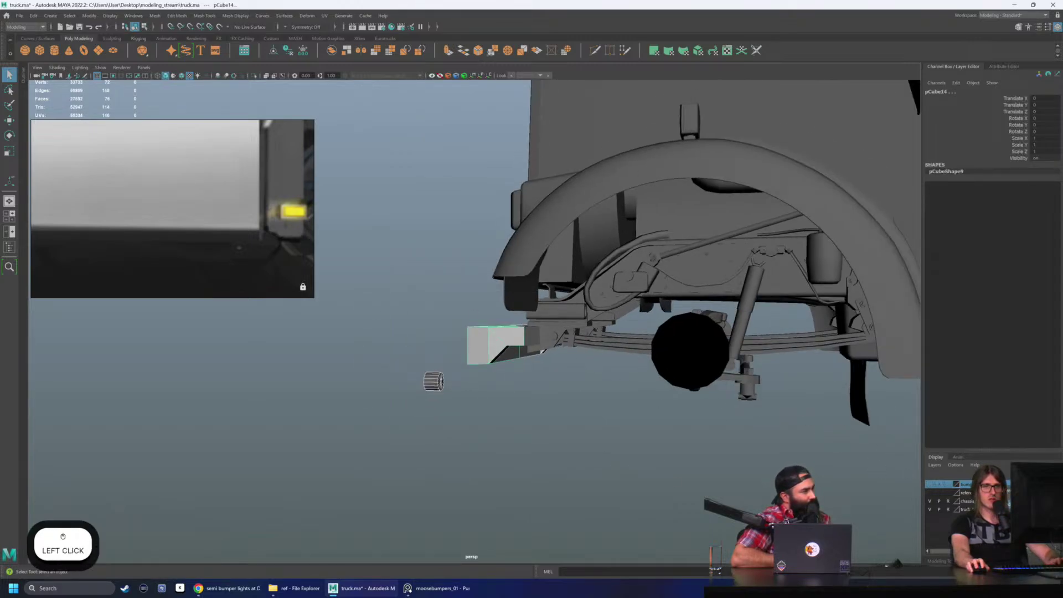
left_click(930, 484)
Step: Show the reference layer to examine how the original bumper meets the frame rails, and switch back to the new bumper's layer
left_click(930, 493)
left_click(619, 391)
scroll(619, 391, "up", 5, "alt")
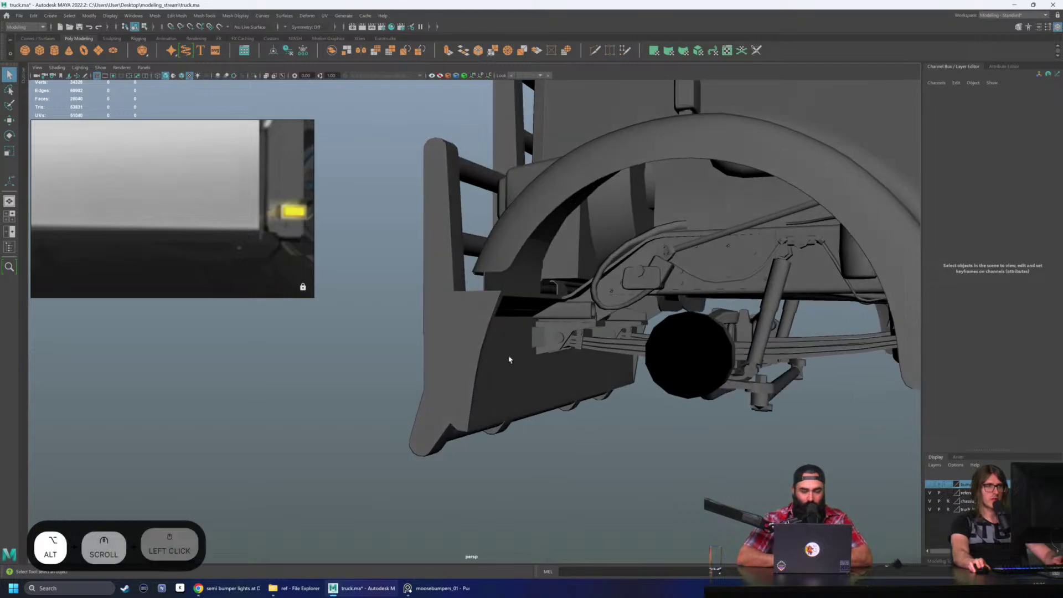
left_click_drag(619, 390, 727, 398, "alt")
left_click(566, 321)
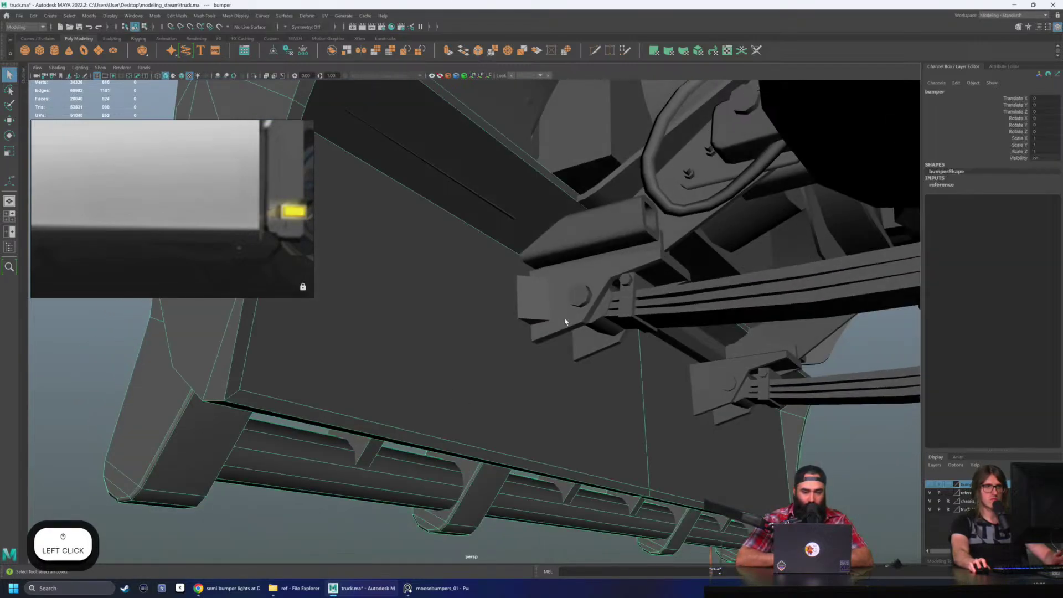
left_click_drag(549, 334, 879, 465, "alt")
left_click(622, 391)
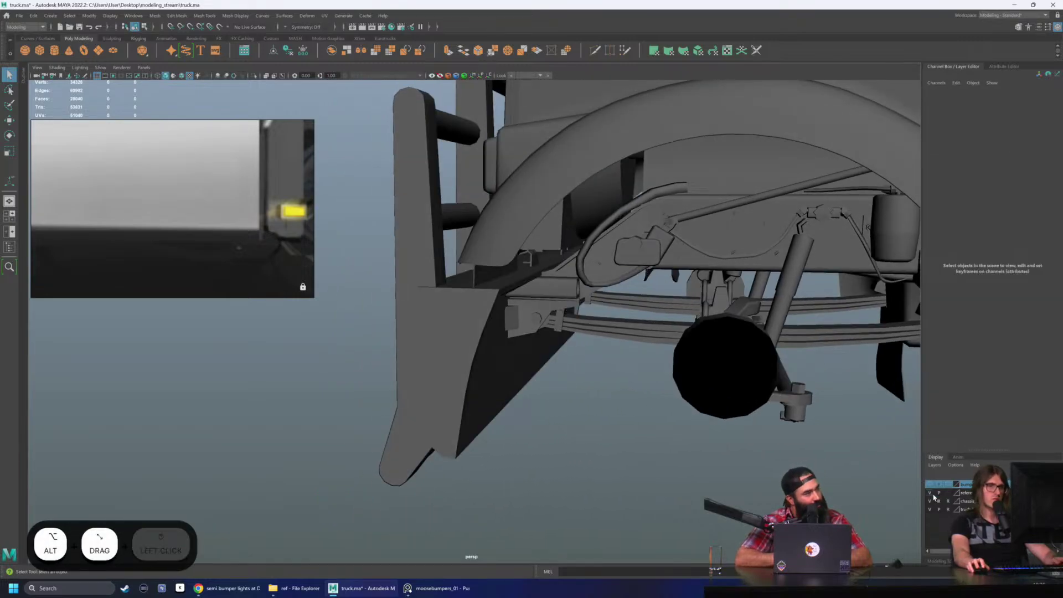
left_click(930, 485)
left_click(929, 492)
Step: Examine the complete new bumper from the front and around, including its centre opening
left_click_drag(620, 377, 408, 296, "alt")
scroll(545, 387, "down", 3)
scroll(432, 291, "up", 3)
scroll(565, 346, "up", 5)
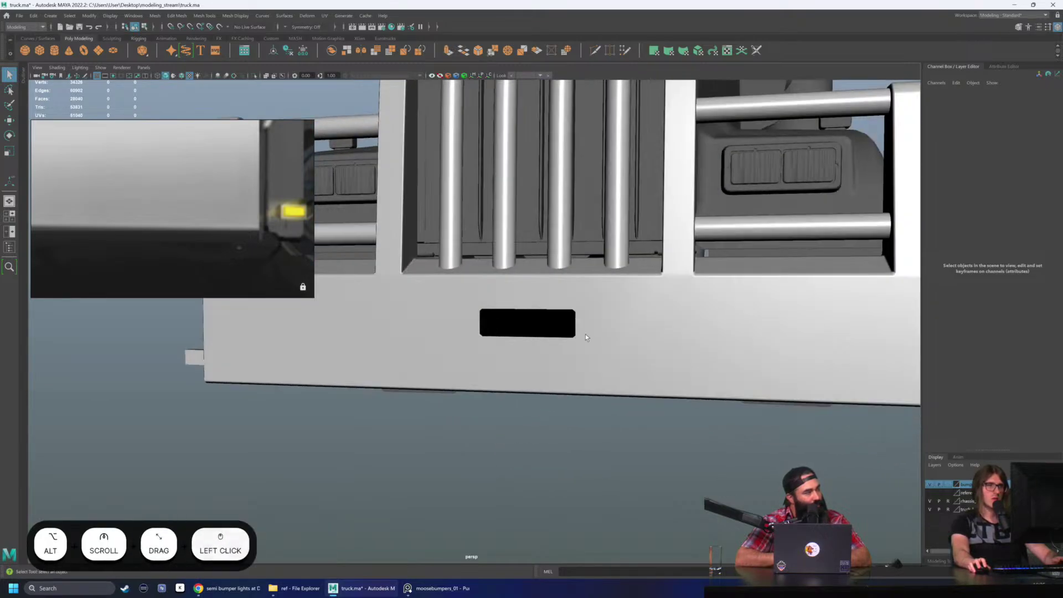
left_click(545, 326)
left_click_drag(545, 325, 623, 421, "alt")
scroll(642, 323, "down", 2)
scroll(623, 421, "down", 2)
left_click_drag(685, 468, 357, 165)
left_click(357, 165)
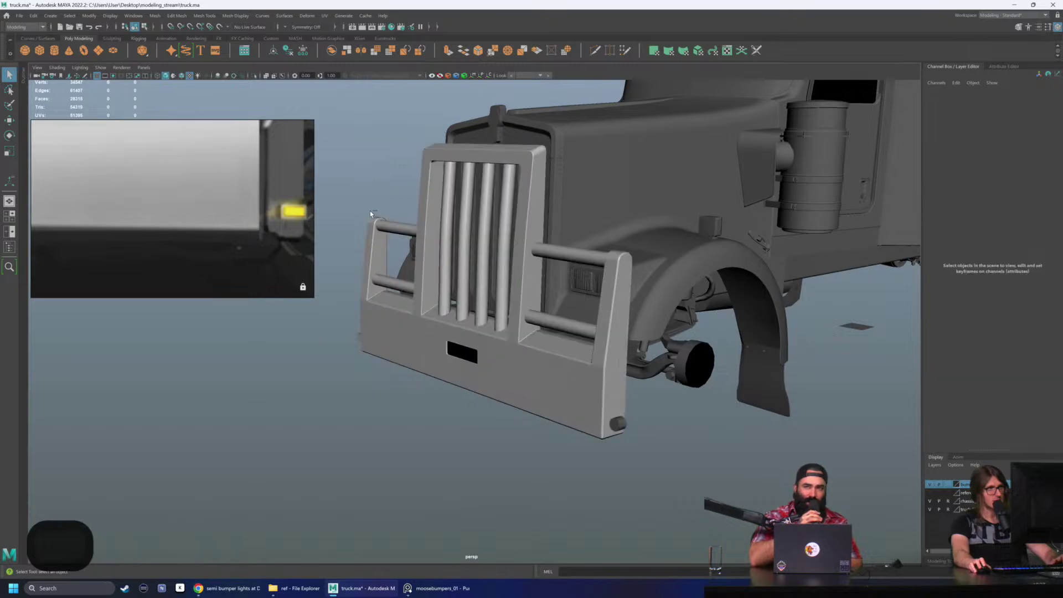
Step: Assign the existing phong1 material to all parts of the new bumper
scroll(370, 210, "up", 3)
left_click_drag(370, 210, 480, 275, "alt")
scroll(480, 275, "down", 4)
left_click_drag(423, 194, 509, 347)
right_click_drag(396, 214, 407, 442)
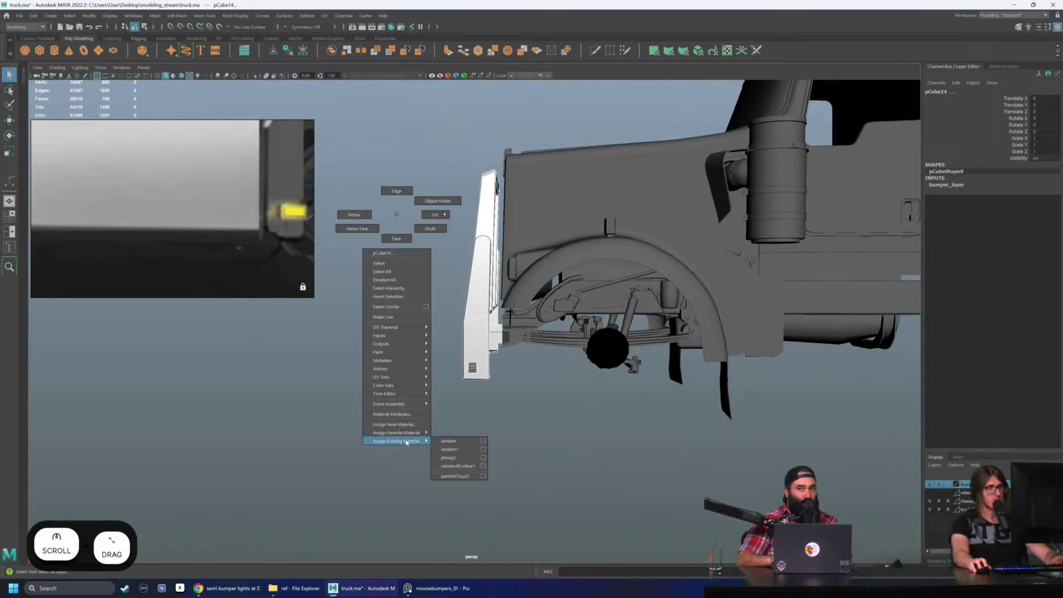
right_click_drag(464, 458, 465, 459)
left_click(443, 401)
Step: Bulge both end caps of the side cylinder by scaling their centre vertices outward along its axis
scroll(443, 401, "up", 4)
left_click_drag(443, 400, 353, 345, "alt")
left_click(340, 387)
key("f")
scroll(341, 387, "down", 4)
mouse_move(570, 339)
left_mouse_down("alt")
mouse_move(534, 333)
mouse_move(587, 323)
mouse_move(482, 304)
mouse_move(479, 313)
mouse_move(582, 326)
left_mouse_up("alt")
scroll(479, 313, "down", 2)
key("r")
key("q")
right_click_drag(493, 326, 437, 325)
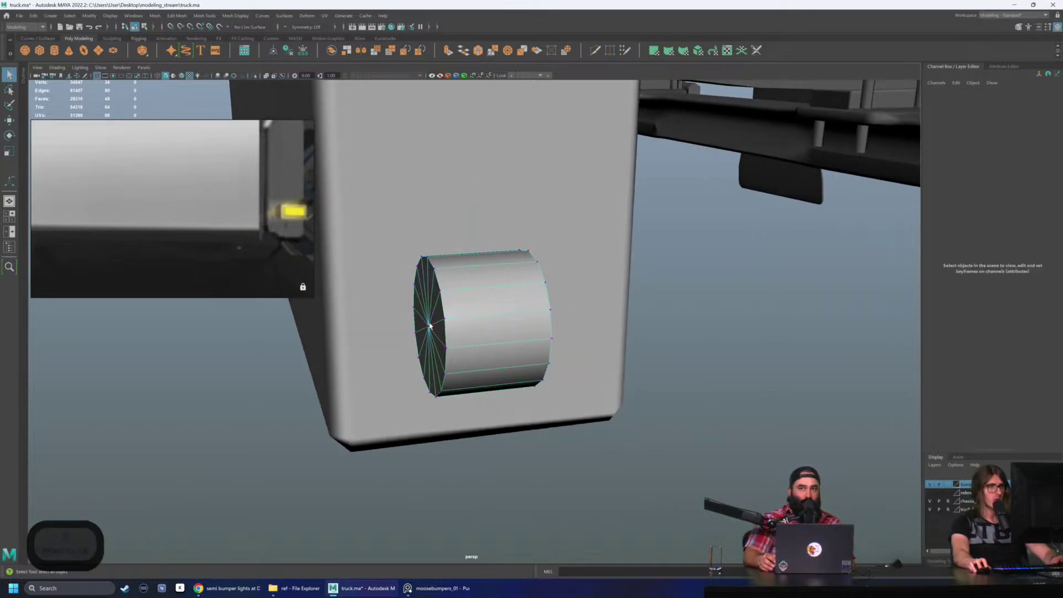
left_click(429, 323)
left_click_drag(430, 323, 326, 339, "alt")
key("r")
left_click_drag(523, 342, 509, 319, "alt")
key("F8")
key("q")
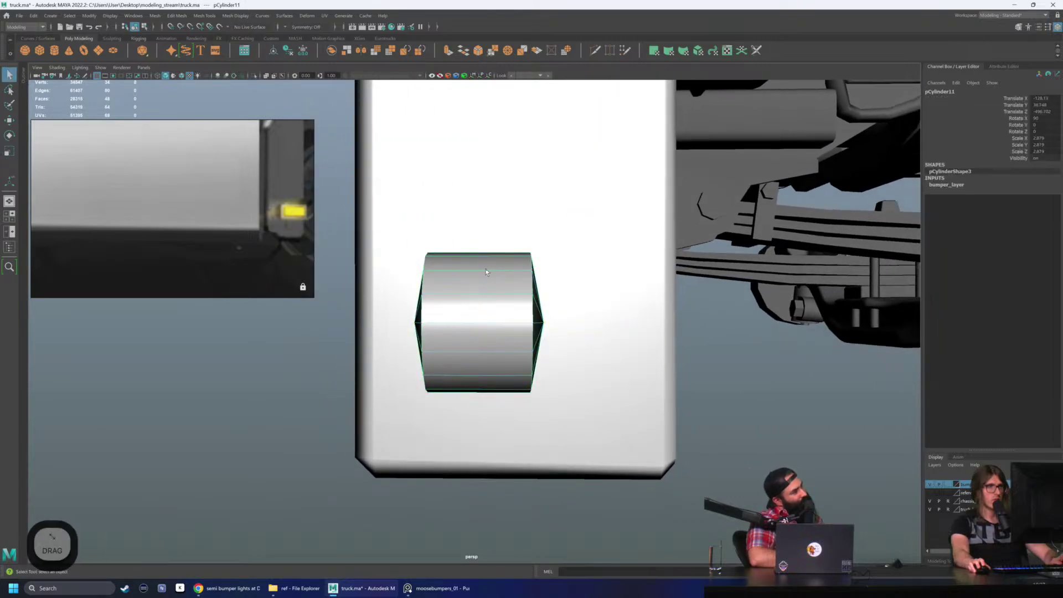
Step: Delete the side cylinder's history and move it slightly outward from the bumper's side face
key("alt+shift+d")
key("r")
left_click_drag(627, 321, 531, 310)
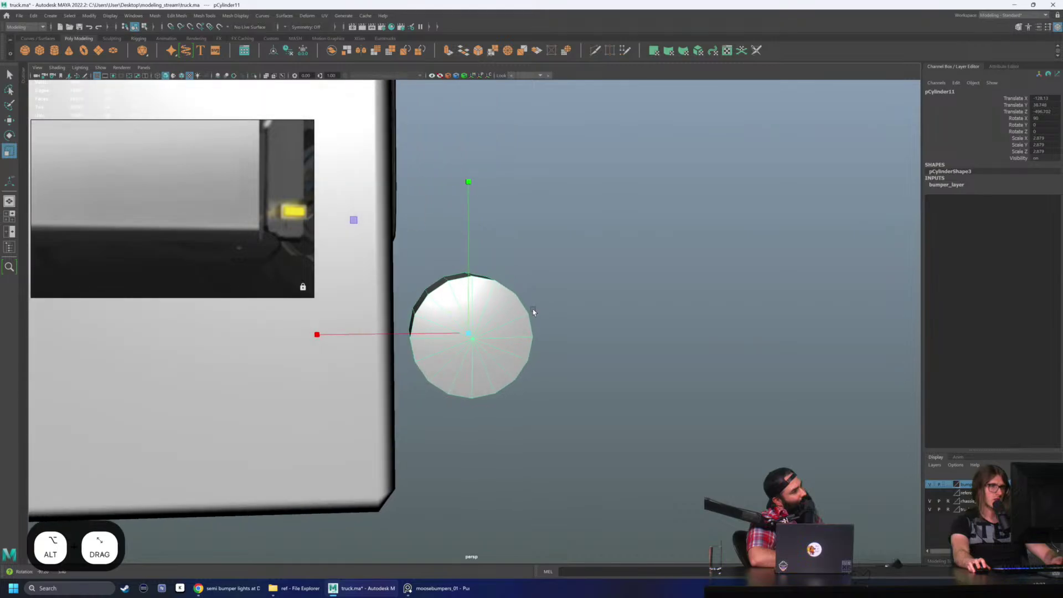
key("w")
left_click_drag(403, 335, 415, 337)
left_click(633, 288)
left_click_drag(633, 289, 472, 359, "alt")
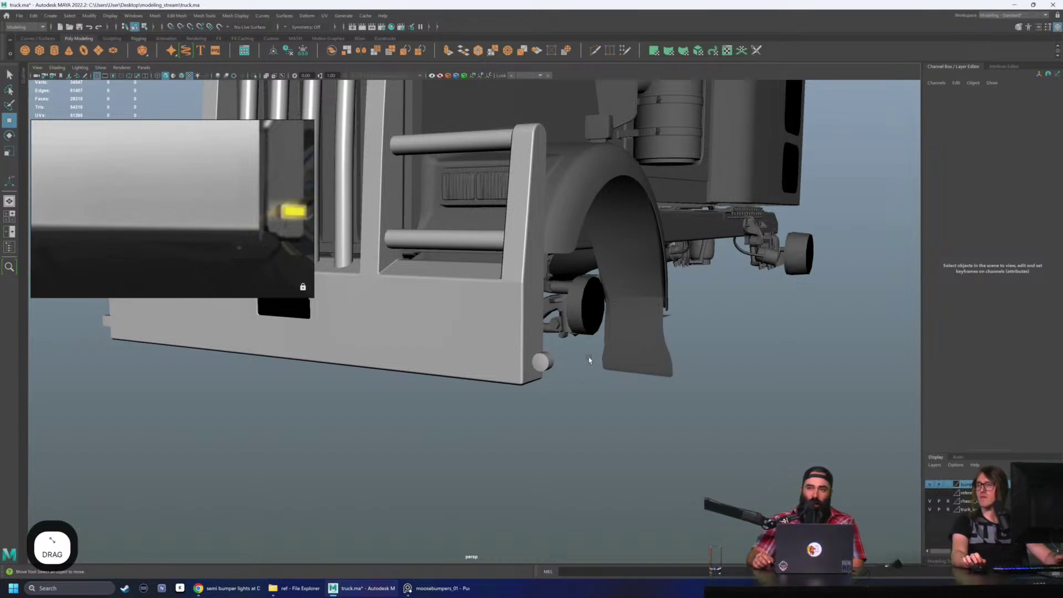
scroll(589, 360, "up", 3)
left_click_drag(589, 360, 607, 343, "alt")
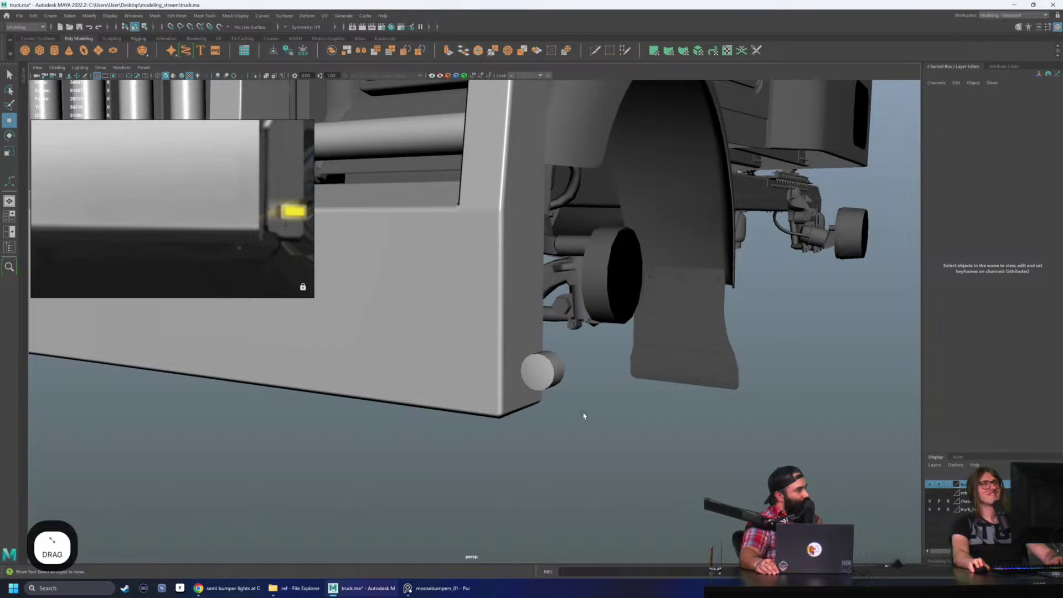
scroll(581, 412, "up", 1)
left_click_drag(539, 360, 589, 383)
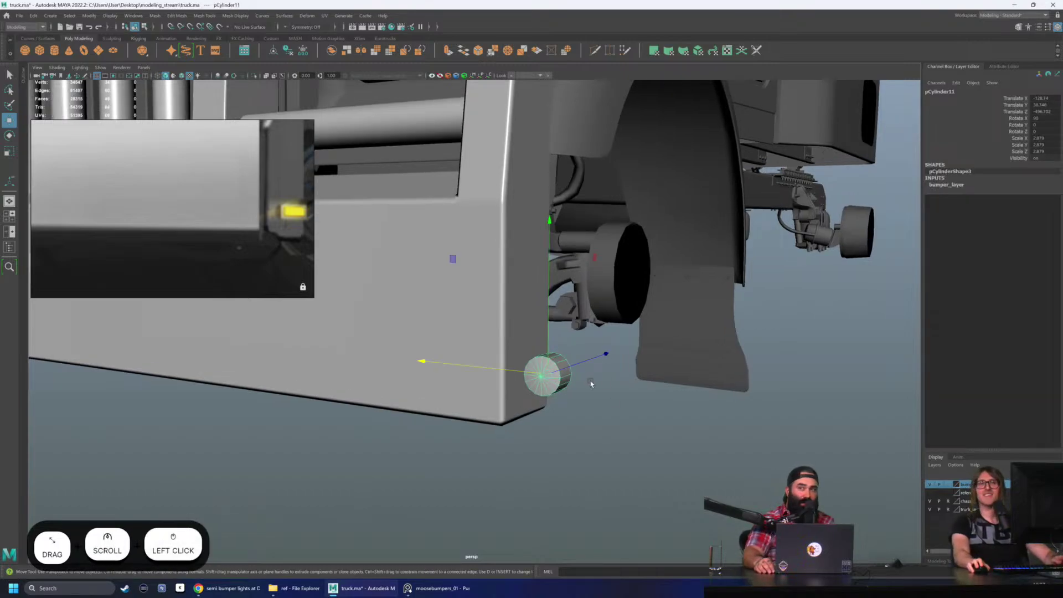
scroll(590, 382, "up", 2)
key("r")
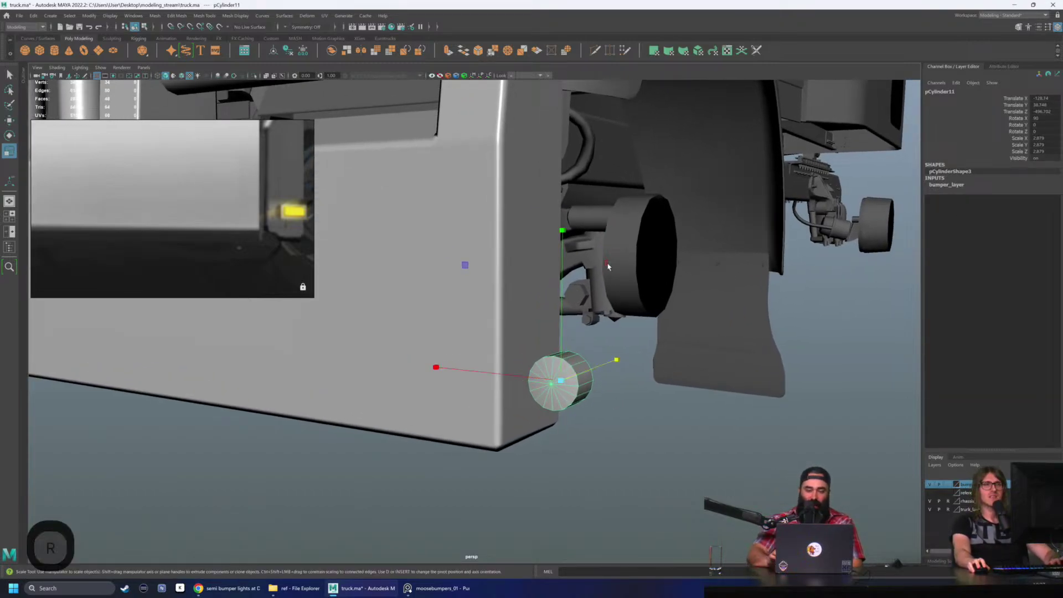
left_click(562, 232)
key("ctrl+z")
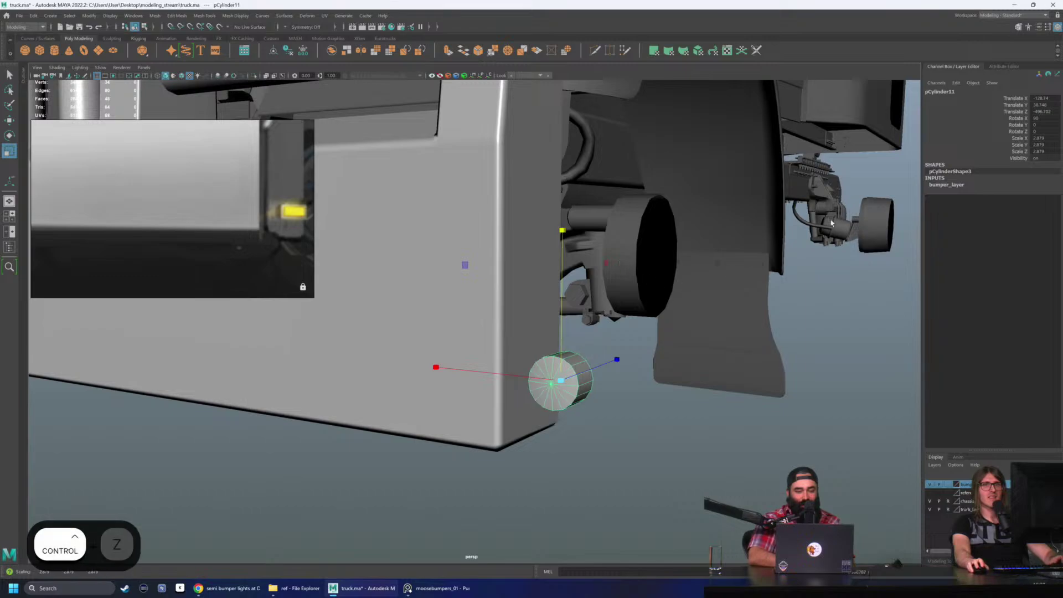
left_click(643, 444)
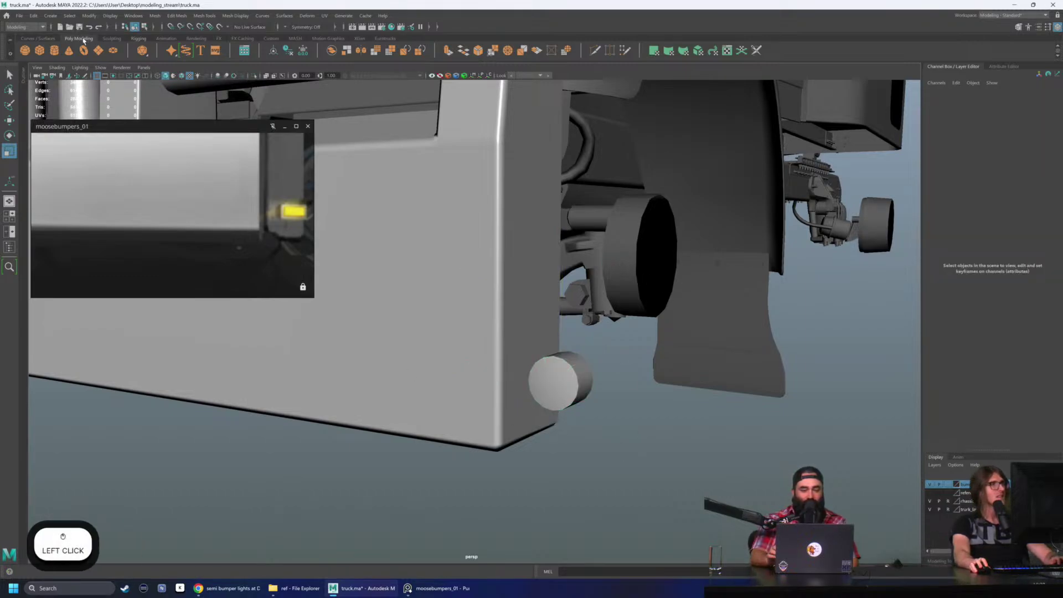
Step: Try adding a polygon cube at the outer edge of the side cylinder
left_click(40, 55)
key("w")
left_click_drag(700, 303, 633, 373)
scroll(584, 386, "down", 2)
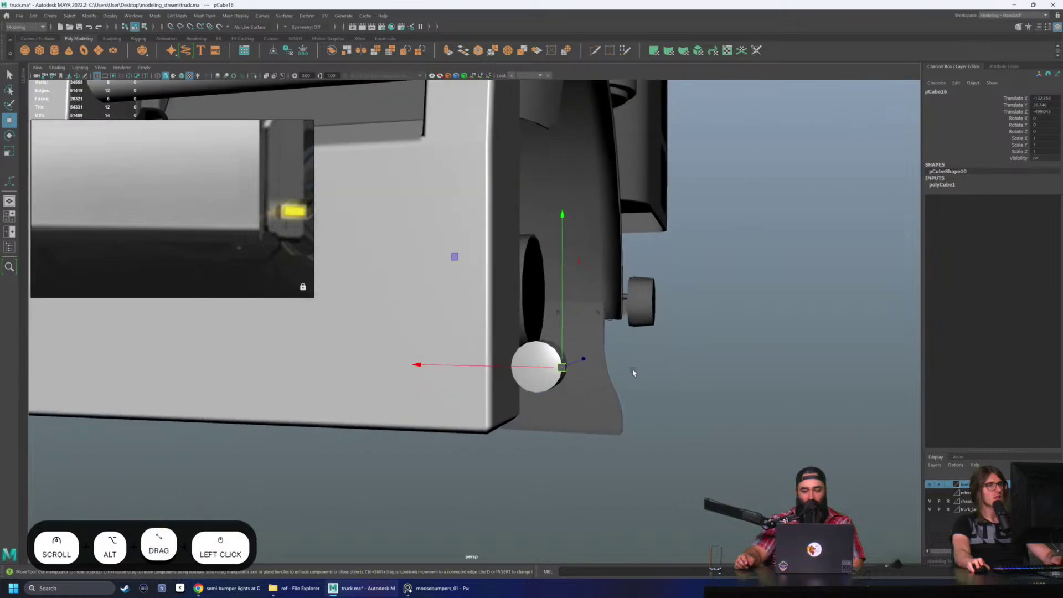
scroll(531, 384, "up", 1)
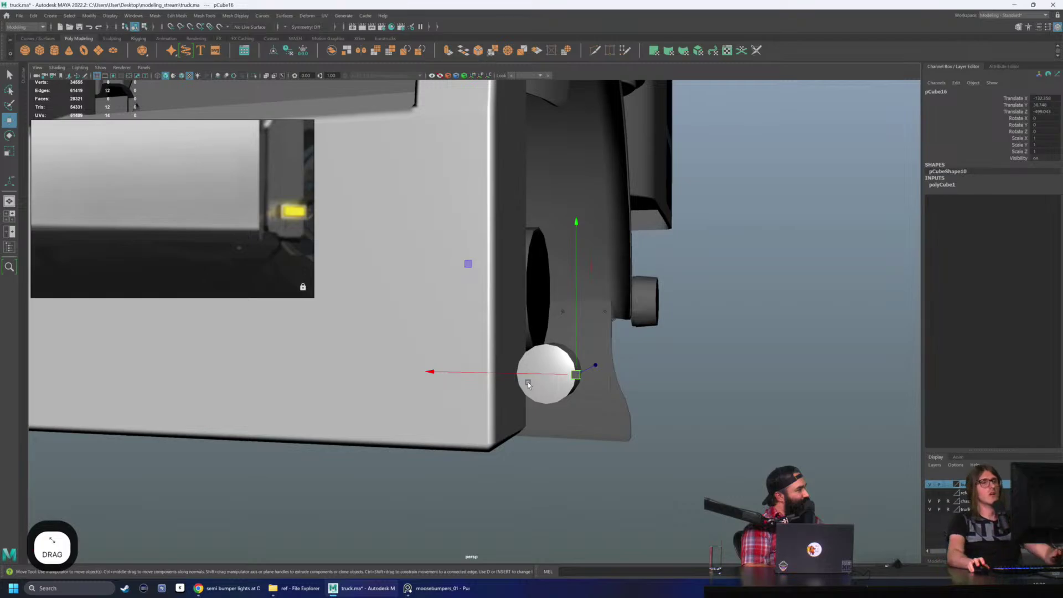
scroll(752, 299, "up", 2)
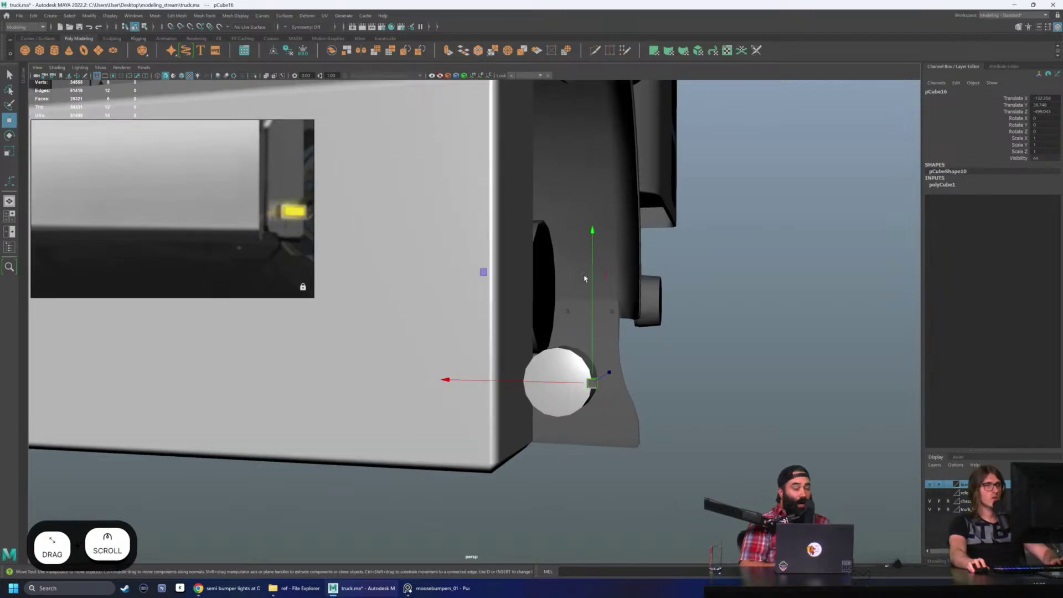
key("r")
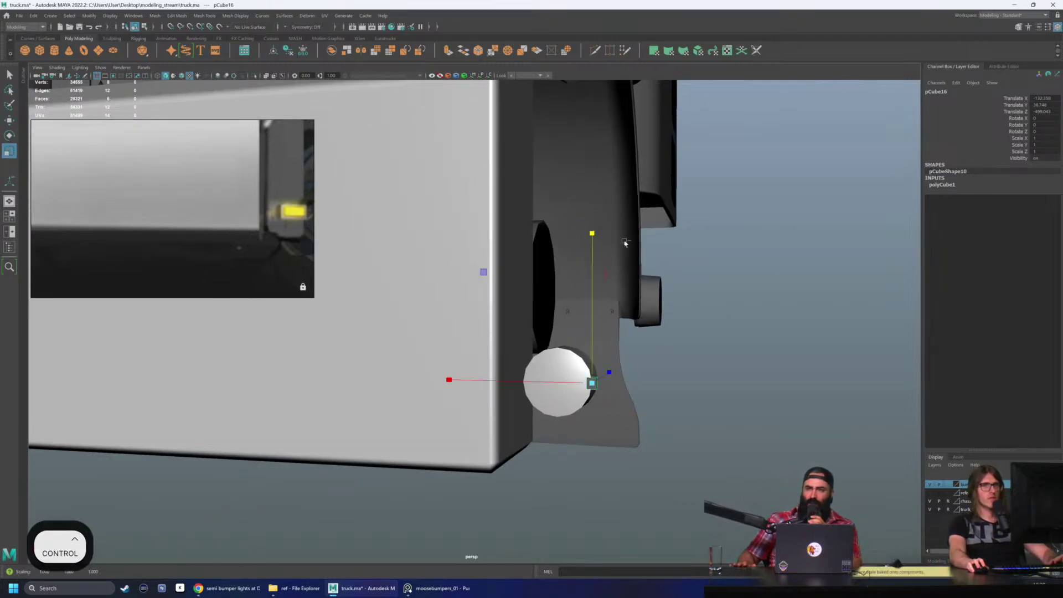
key("ctrl+z")
left_click_drag(722, 308, 651, 332, "alt")
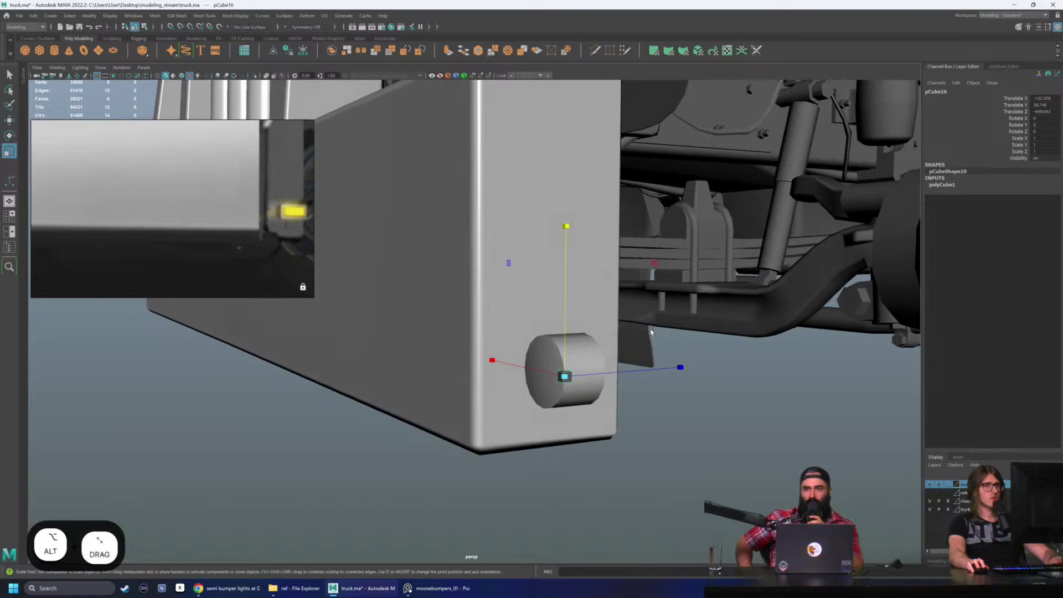
Step: Try stretching the cube to a Scale Y of 7 and positioning it against the cylinder, and delete the cube
left_click(504, 462)
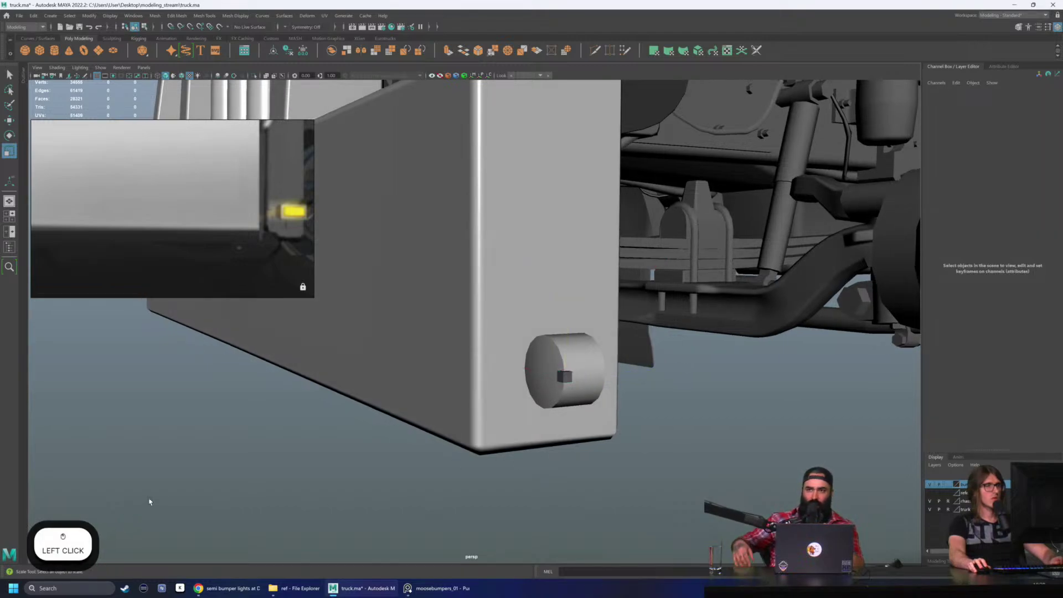
left_click(568, 379)
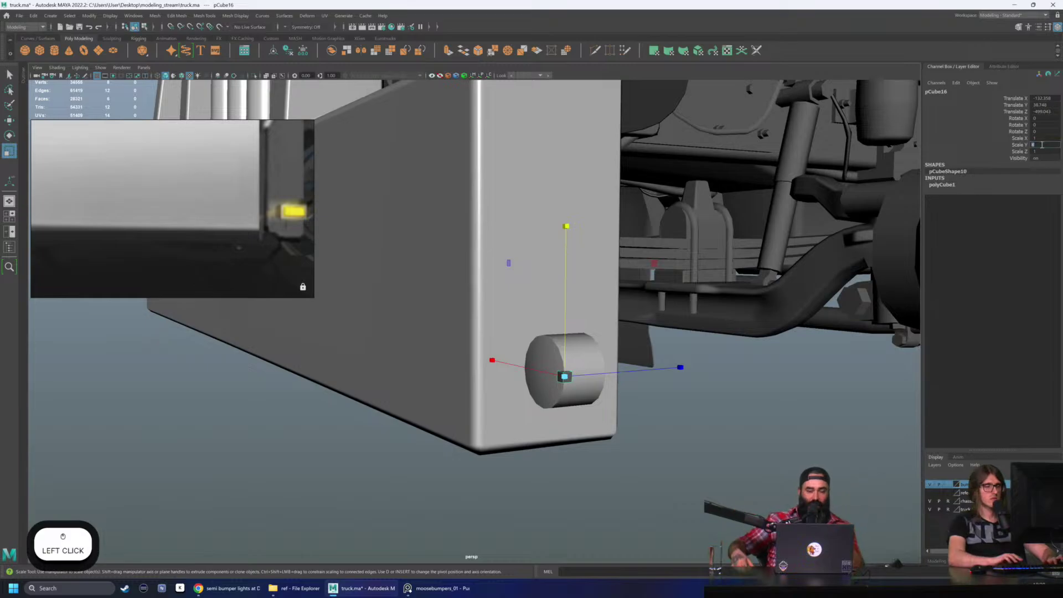
key("Return")
scroll(901, 223, "up", 5)
left_click_drag(900, 223, 547, 370, "alt")
key("w")
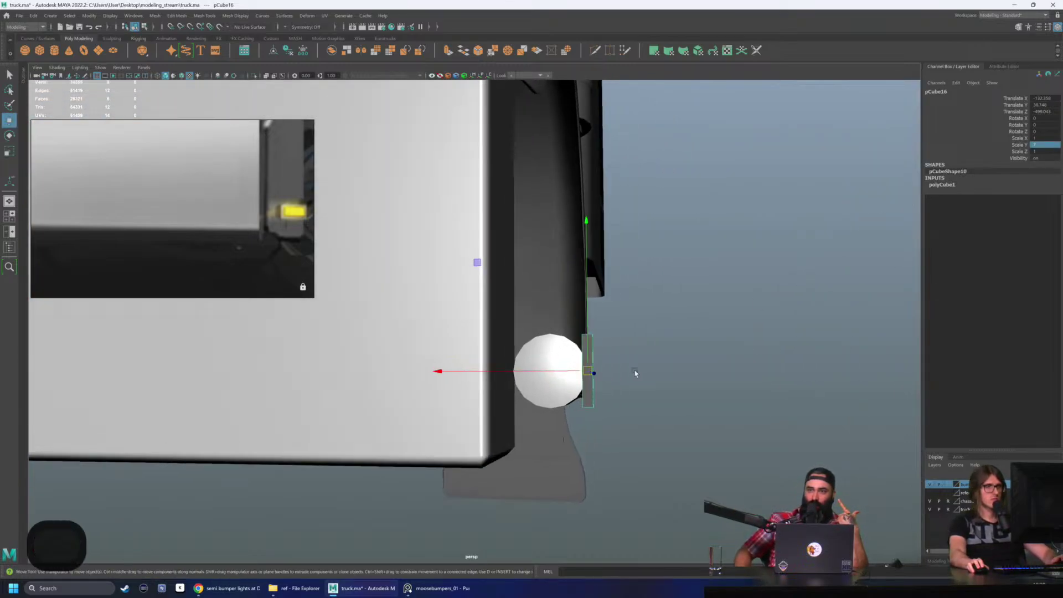
left_click(549, 371)
left_click(602, 372)
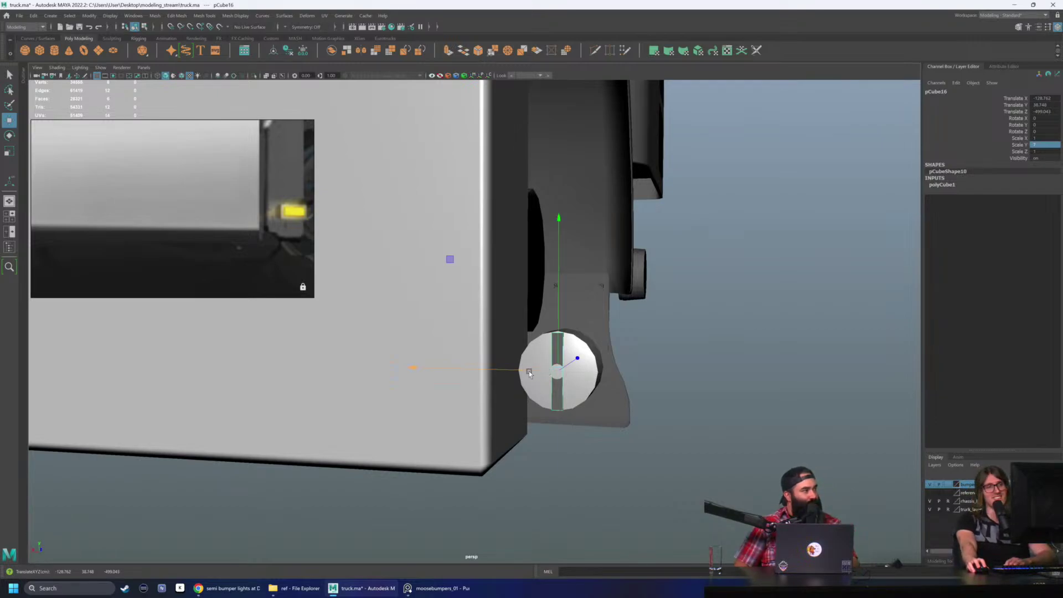
left_click_drag(529, 371, 600, 385)
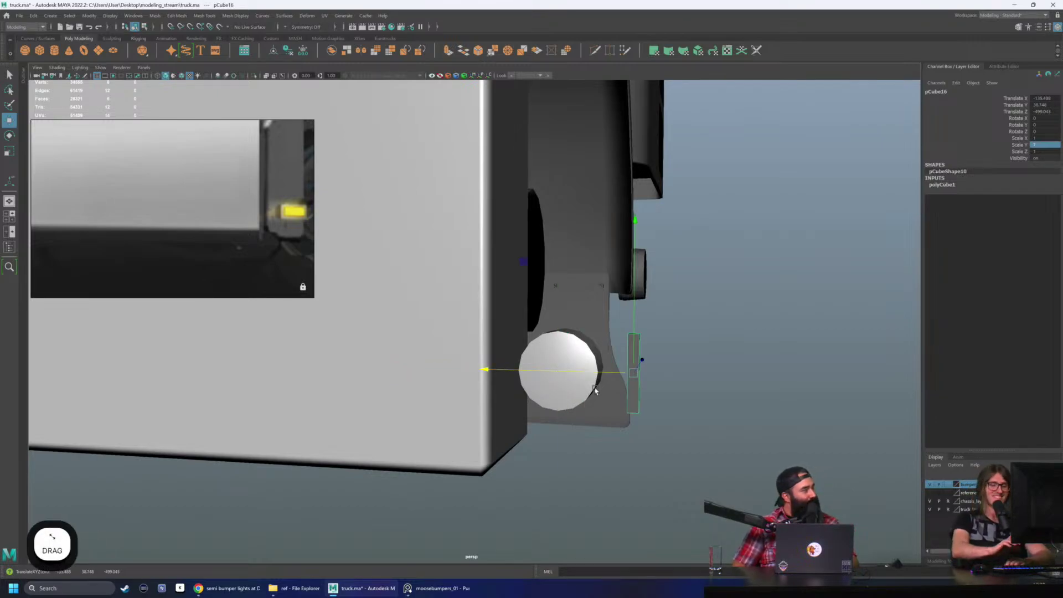
key("Delete")
Step: Duplicate the side cylinder and move the copy outward beside the original
scroll(595, 390, "down", 1)
left_click(579, 382)
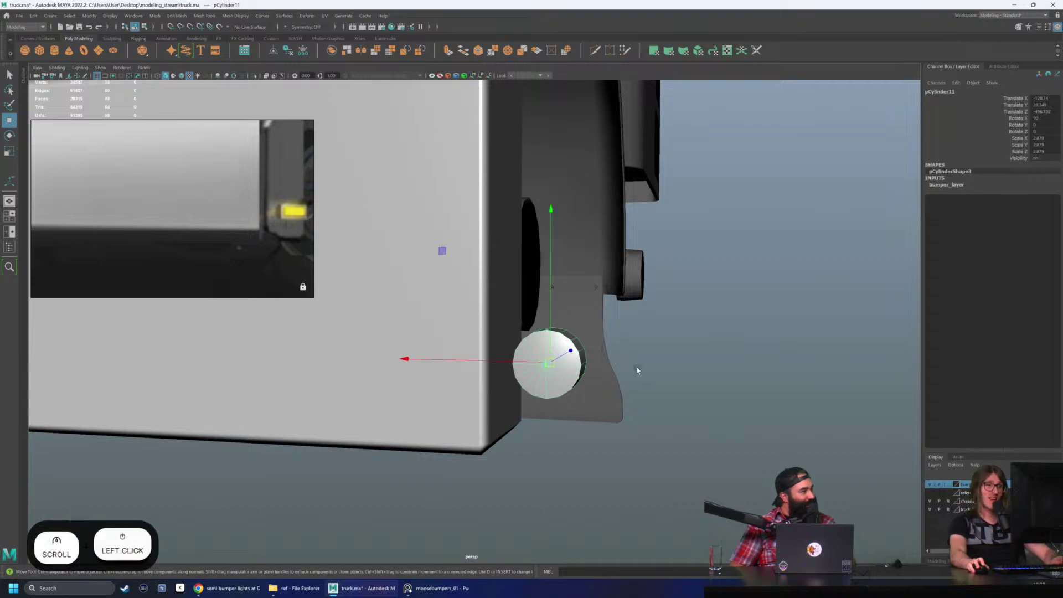
left_click_drag(690, 331, 622, 341, "alt")
key("ctrl+d")
left_click_drag(543, 356, 678, 384)
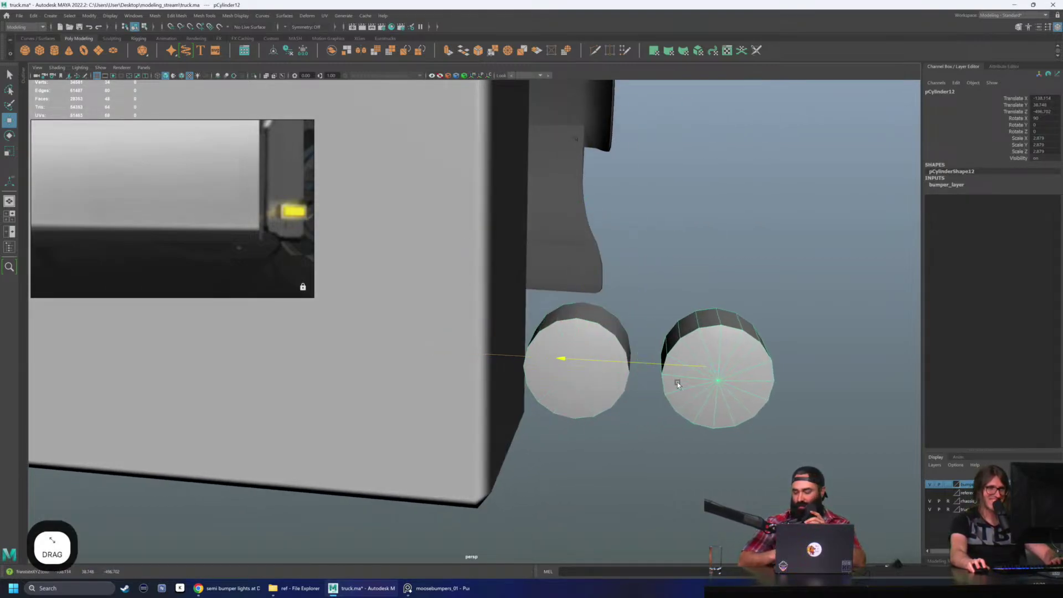
Step: Delete the cap faces at both ends of the duplicated cylinder, leaving an open tube
left_click_drag(746, 370, 703, 332, "alt")
key("4")
left_click(758, 299)
left_click_drag(696, 375, 694, 373)
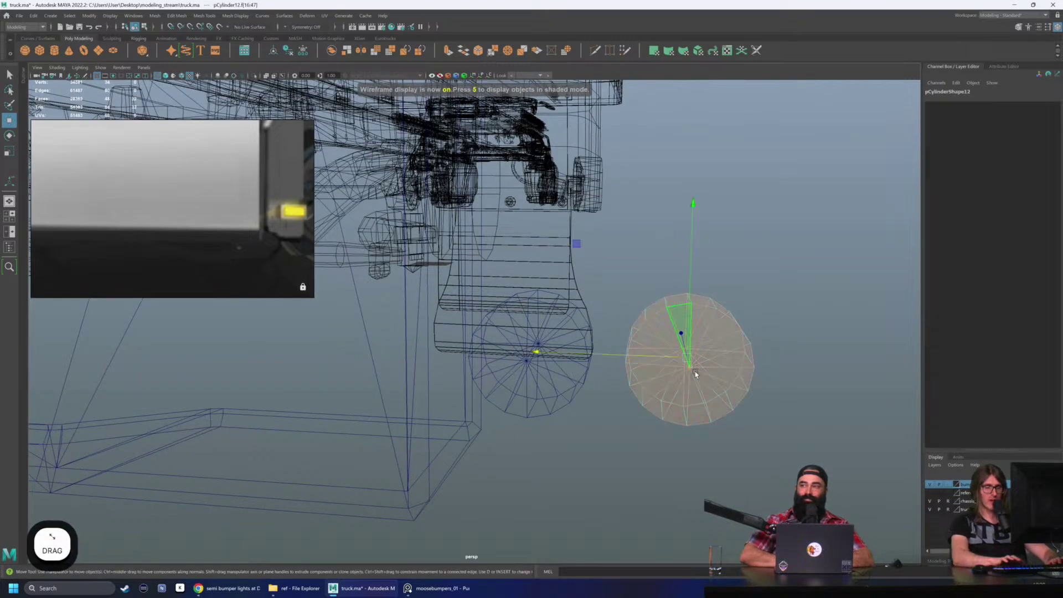
key("Delete")
left_click_drag(695, 330, 635, 323, "alt")
scroll(614, 287, "up", 3)
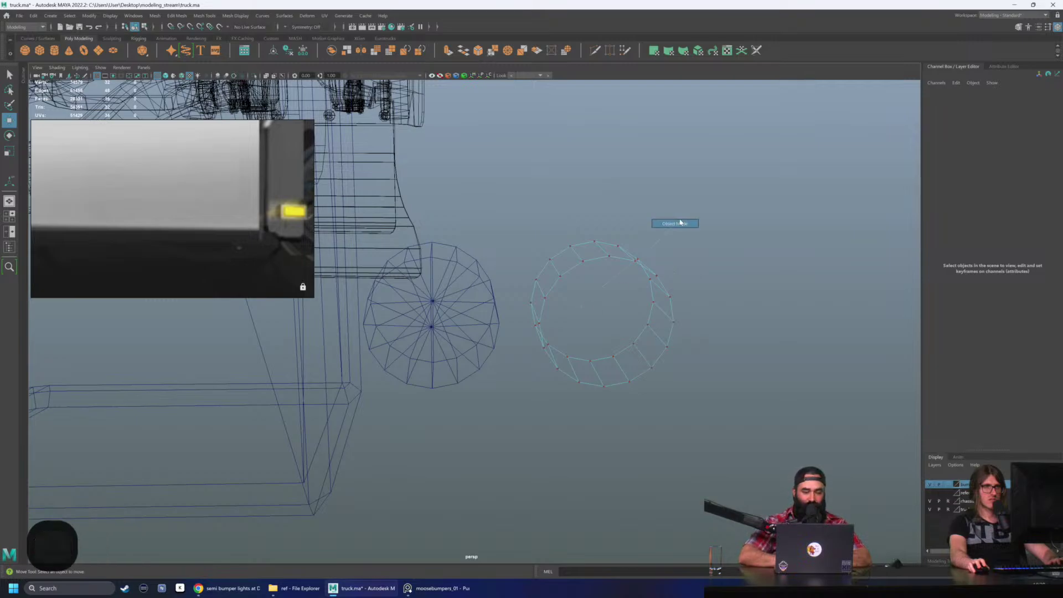
right_click_drag(680, 222, 680, 223)
Step: Scale the open tube down uniformly to about 1.29 and set its Rotate Y to 90
key("r")
left_click_drag(598, 314, 578, 336)
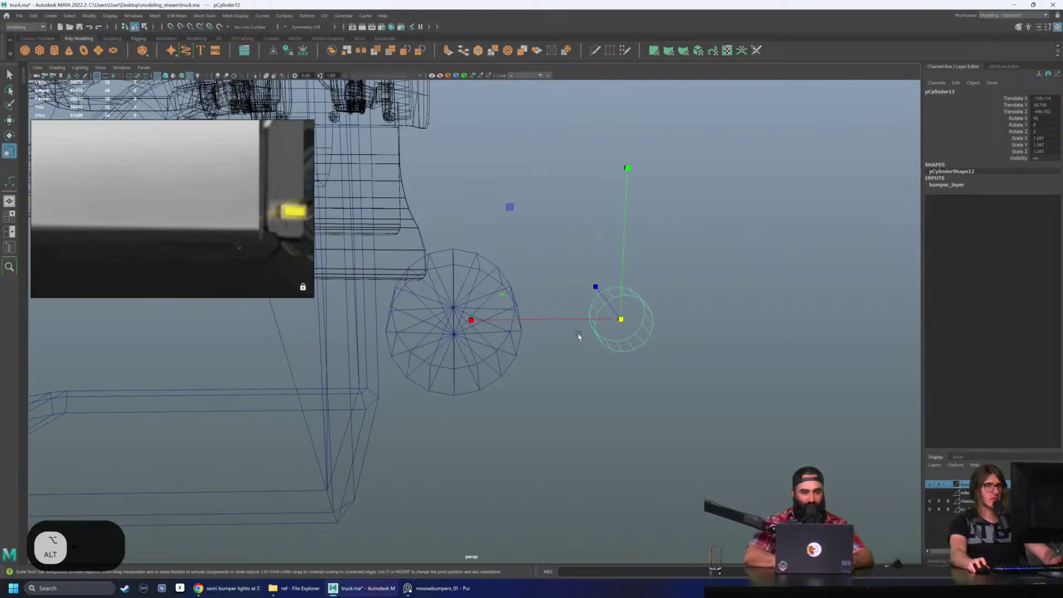
key("e")
left_click_drag(688, 361, 564, 369)
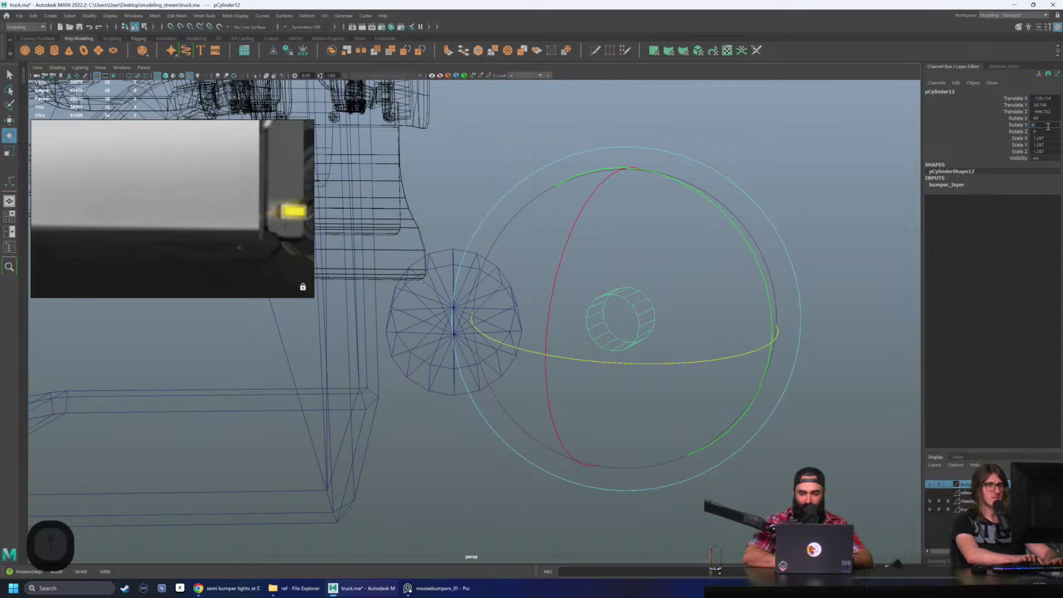
key("Return")
key("6")
Step: Place the small tube between the bumper's side and the cylinder, and remove every other lengthwise edge from it
mouse_move(625, 309)
left_mouse_down()
mouse_move(622, 332)
mouse_move(584, 335)
mouse_move(653, 360)
mouse_move(697, 417)
mouse_move(645, 422)
mouse_move(655, 365)
mouse_move(550, 415)
mouse_move(458, 359)
left_mouse_up()
left_click(627, 312)
key("f")
scroll(624, 311, "down", 4)
key("q")
left_click_drag(430, 320, 361, 367, "alt")
key("ctrl+Delete")
key("w")
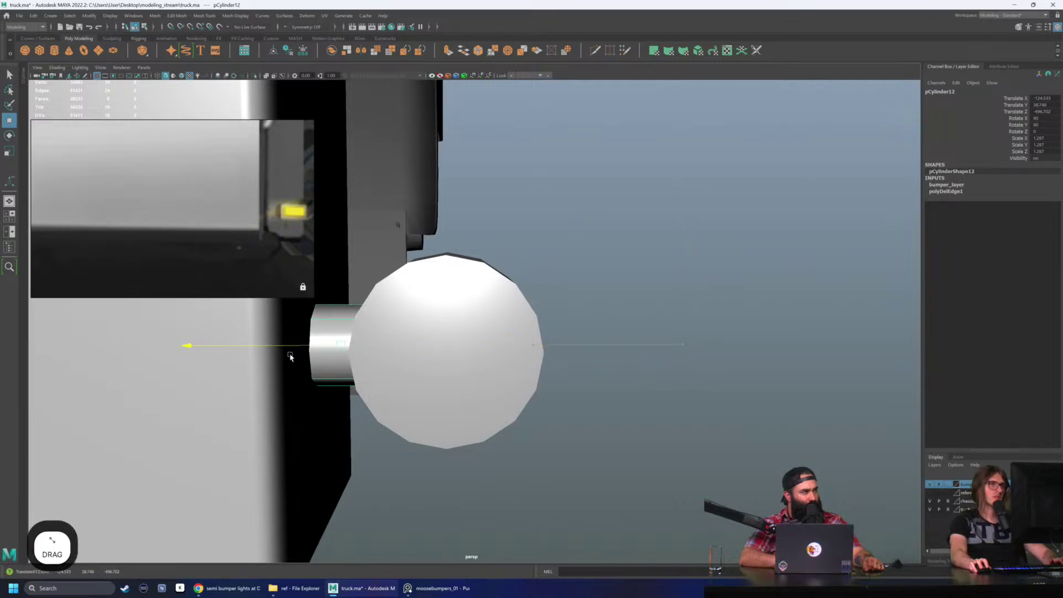
scroll(411, 347, "down", 3)
mouse_move(434, 316)
left_mouse_down("alt")
mouse_move(410, 347)
mouse_move(435, 320)
left_mouse_up("alt")
key("f")
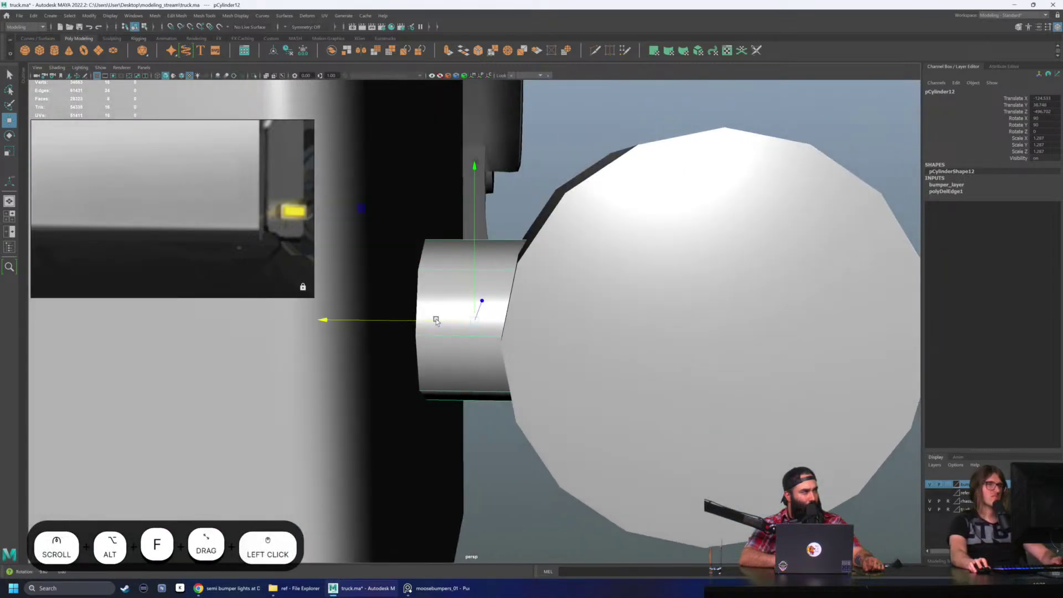
Step: Isolate the small tube and delete two more of its lengthwise edges to leave six sides
left_click(254, 75)
right_click_drag(502, 304, 498, 270)
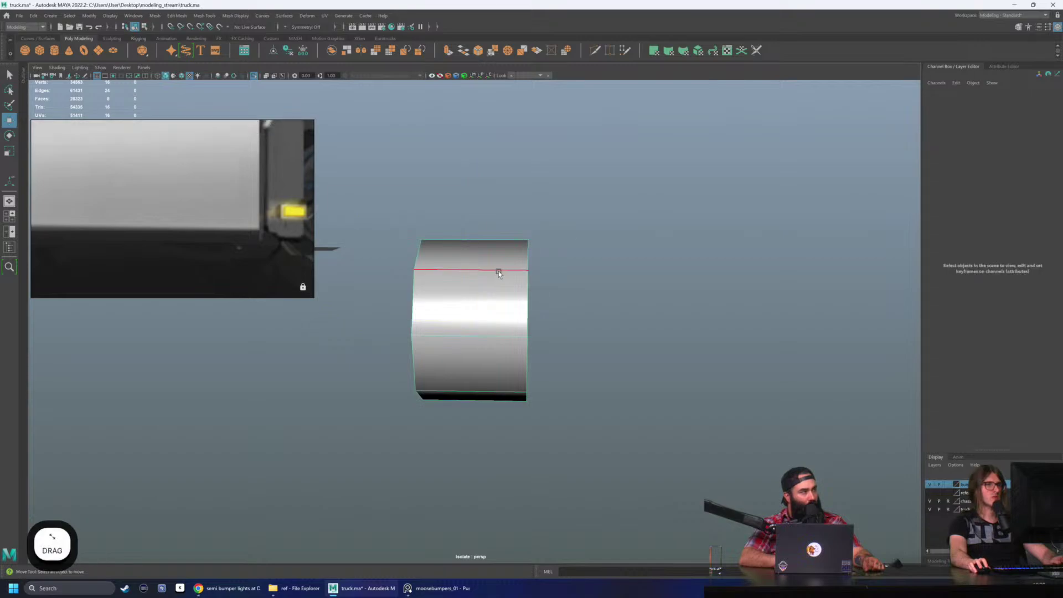
left_click_drag(498, 272, 517, 307, "alt")
left_click(518, 307)
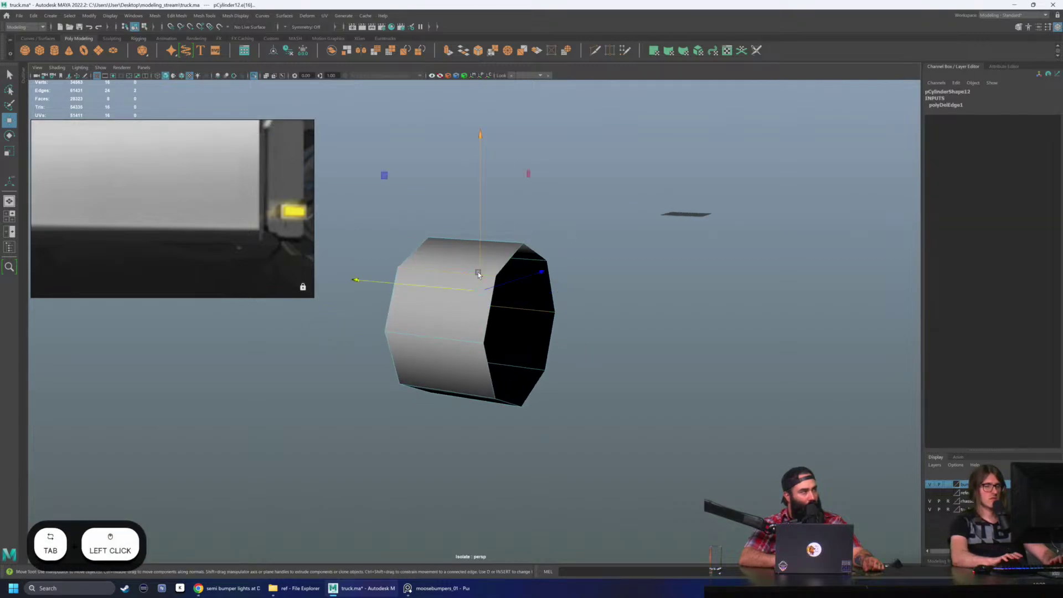
key("q")
key("ctrl+z")
key("ctrl+Delete")
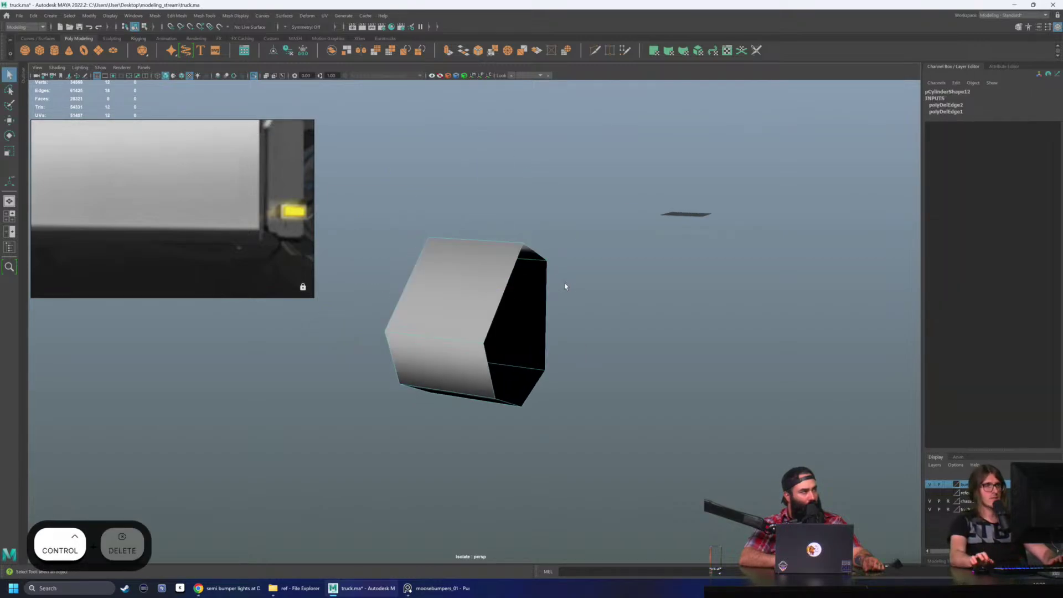
Step: Circularize the edge loops at both open ends of the tube to make it an even hexagon
left_click_drag(581, 309, 585, 313, "alt")
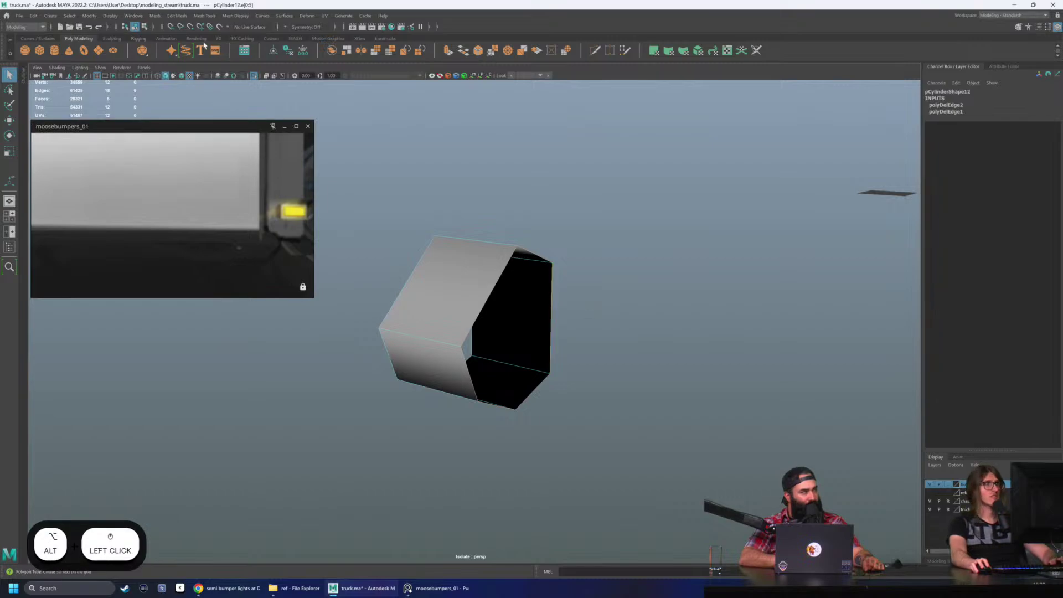
left_click(177, 16)
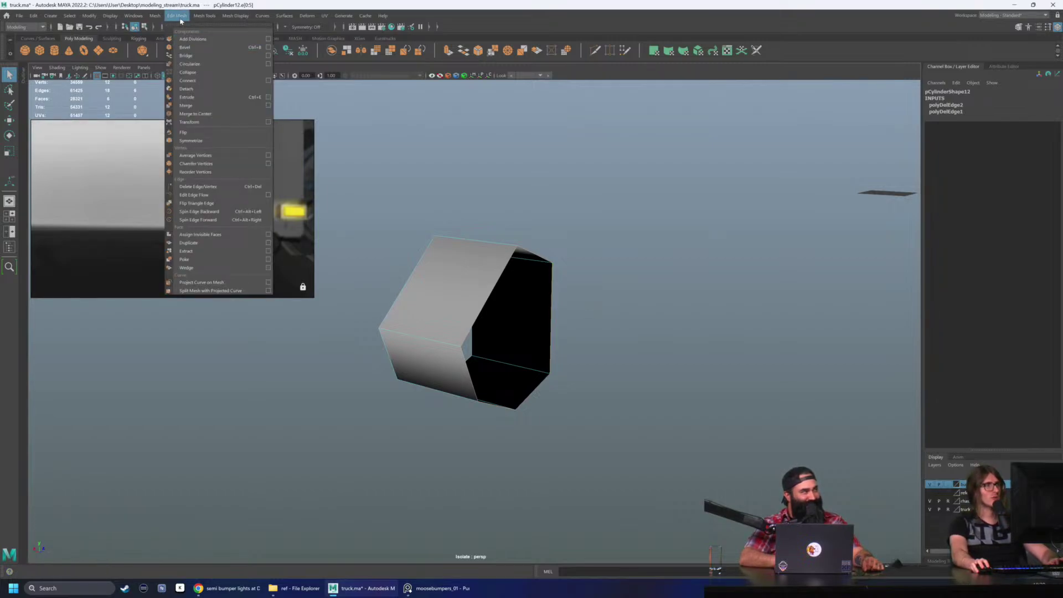
left_click(191, 64)
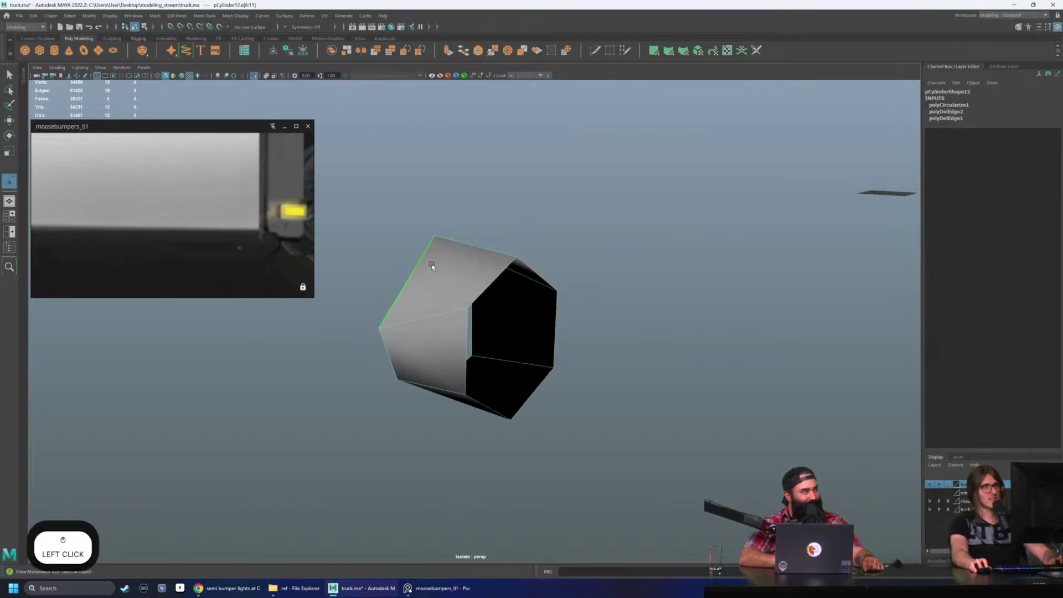
key("g")
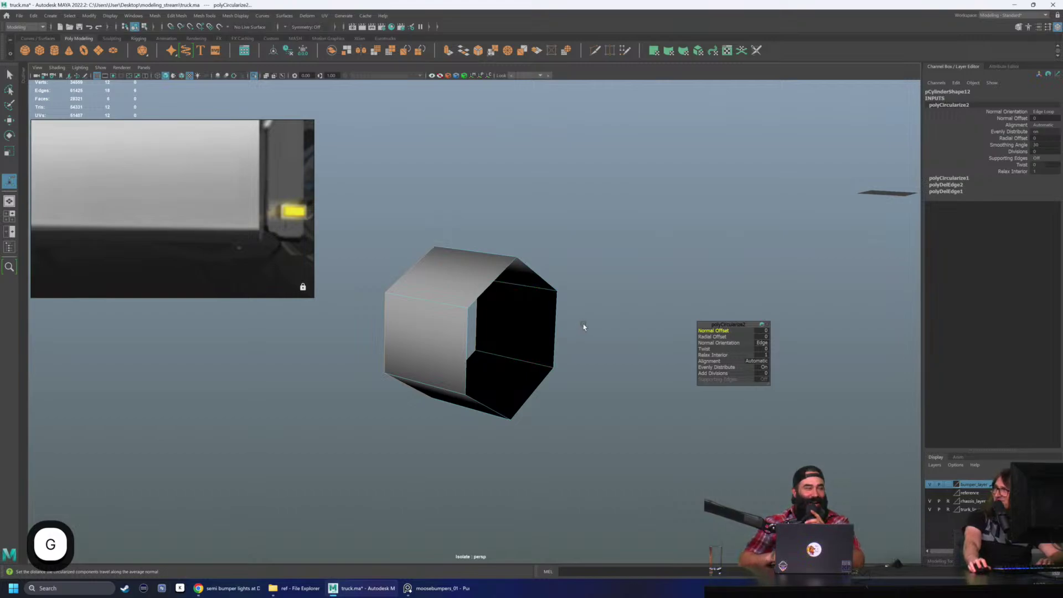
Step: Delete the hexagonal tube's construction history and bring the rest of the truck back from isolation
key("F8")
key("alt+shift+d")
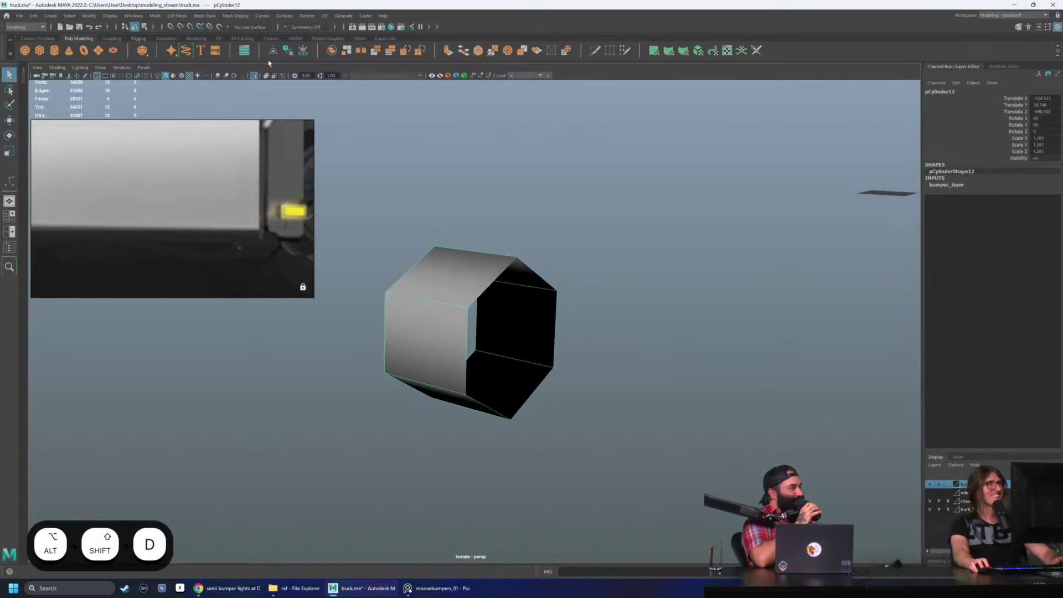
left_click(254, 76)
scroll(517, 260, "down", 4)
left_click_drag(517, 260, 522, 260, "alt")
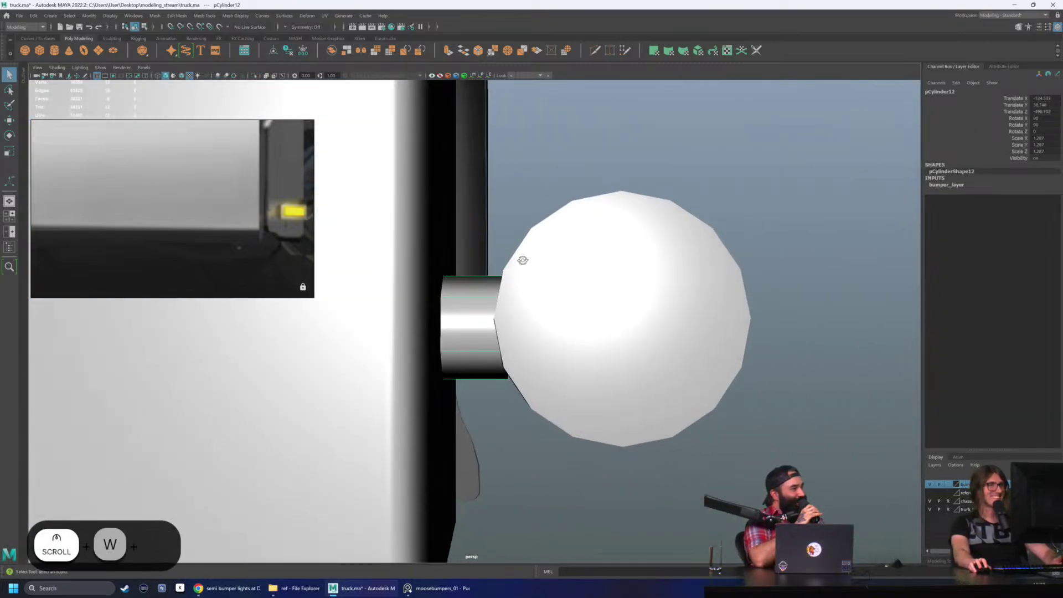
Step: Select the side cylinder together with its hexagonal mount and lower both along the bumper's side
key("w")
left_click_drag(476, 227, 448, 342, "alt")
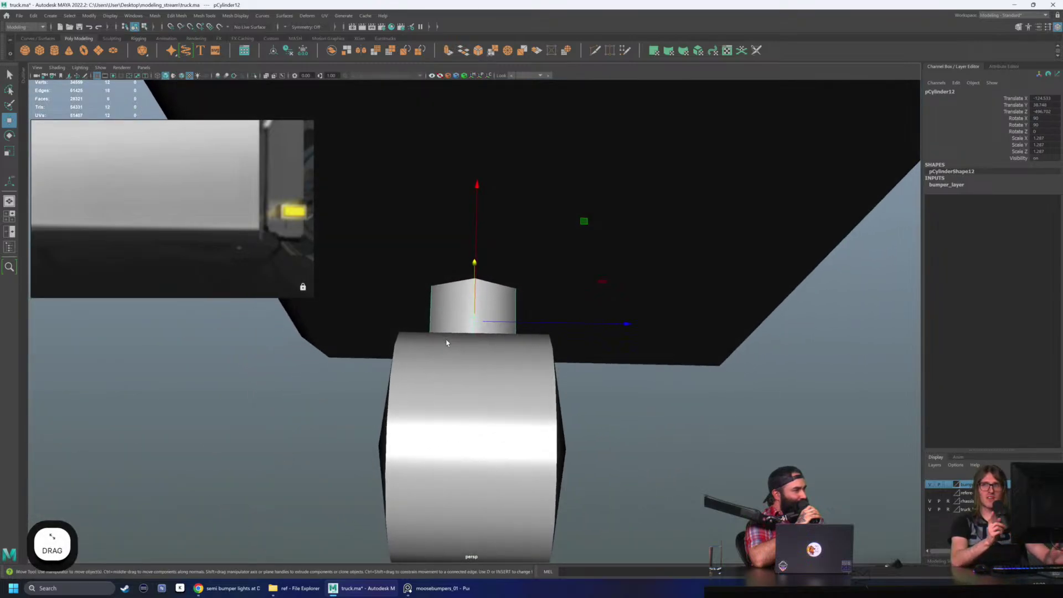
left_click_drag(503, 376, 503, 367, "alt")
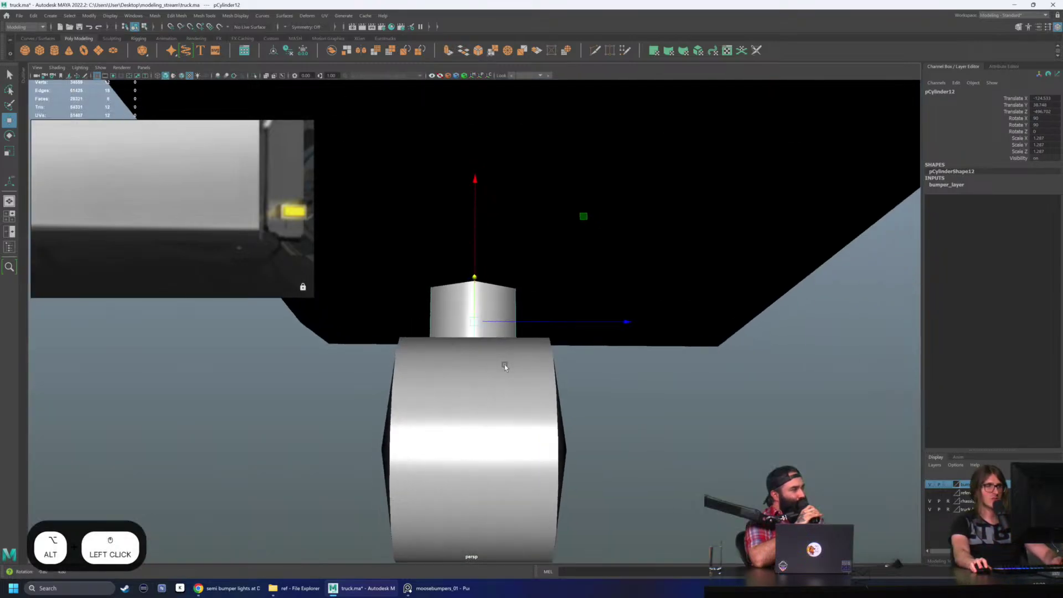
left_click_drag(564, 330, 498, 223, "alt")
left_click(697, 251)
left_click(490, 397)
key("w")
scroll(520, 235, "down", 5)
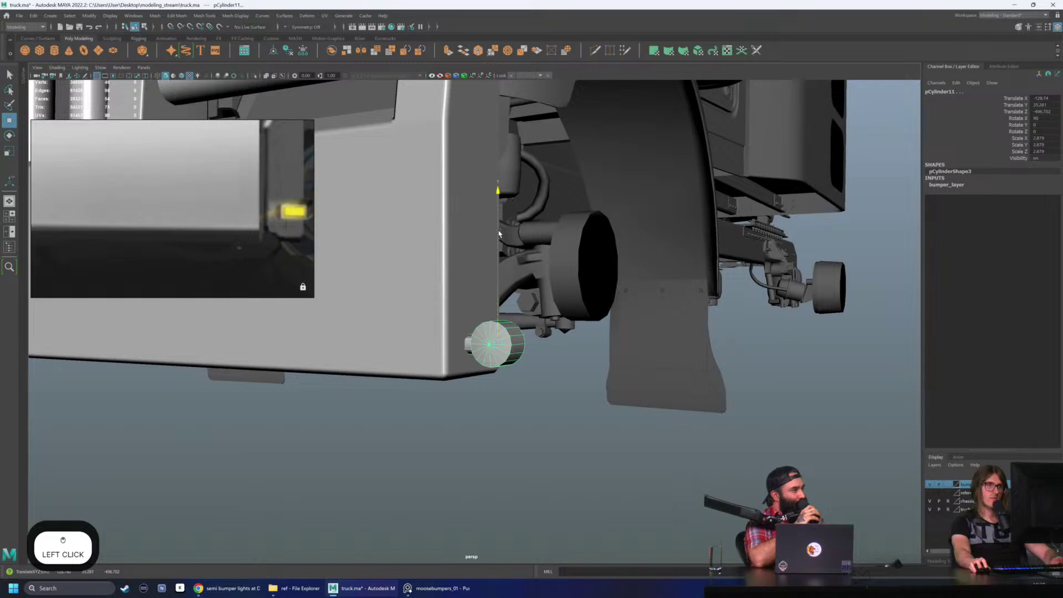
left_click(473, 444)
Step: Inspect the side cylinder's end cap and outer edges up close from the front and side
left_click_drag(473, 444, 324, 363, "alt")
scroll(324, 363, "up", 5)
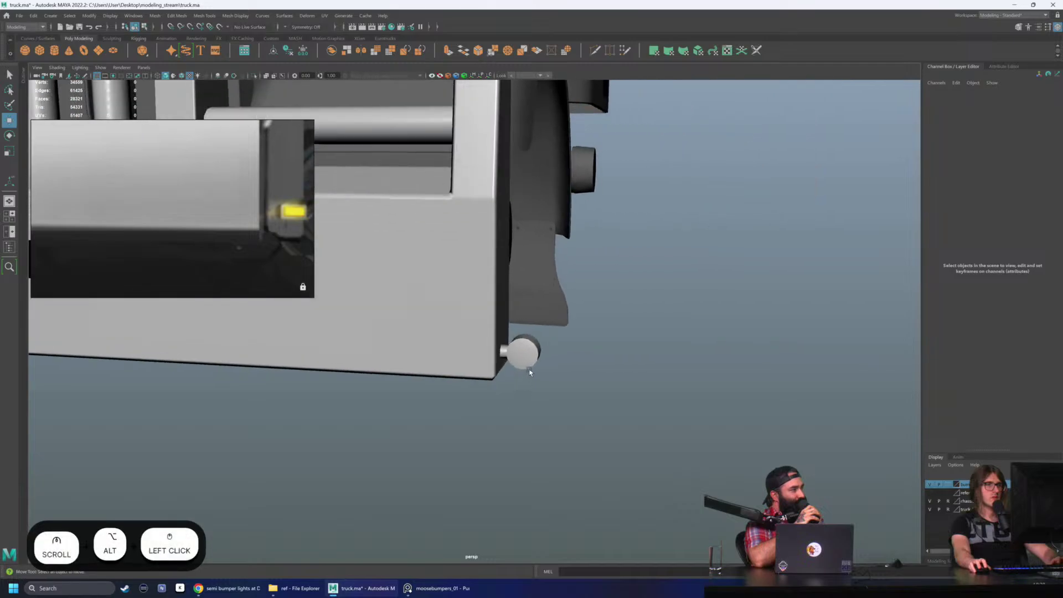
left_click(517, 351)
key("f")
left_click(625, 401)
left_click_drag(625, 402, 505, 308, "alt")
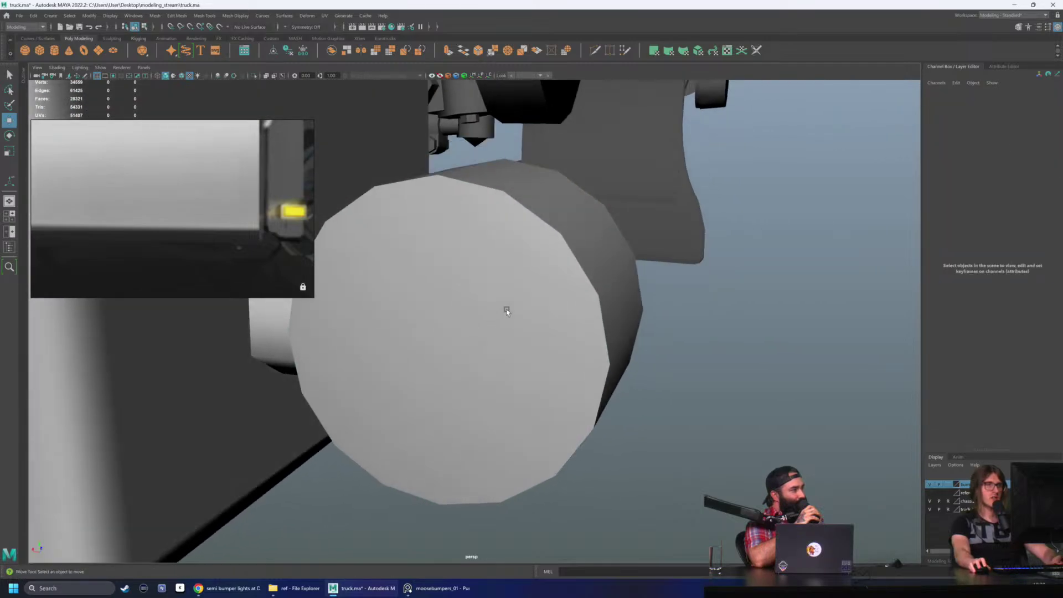
left_click(471, 226)
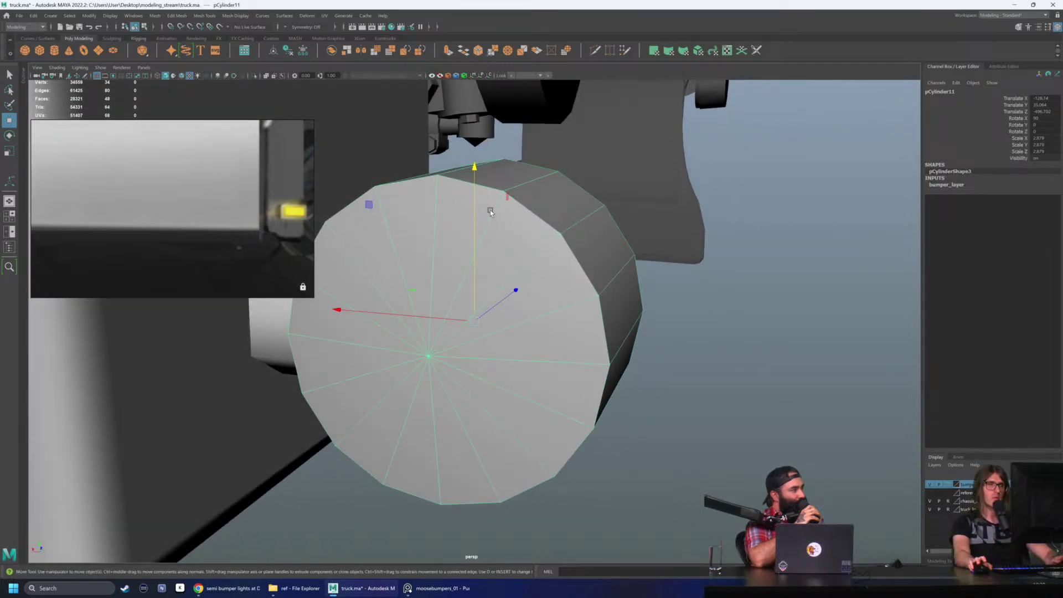
left_click_drag(390, 376, 410, 247, "alt")
right_click_drag(410, 247, 410, 219)
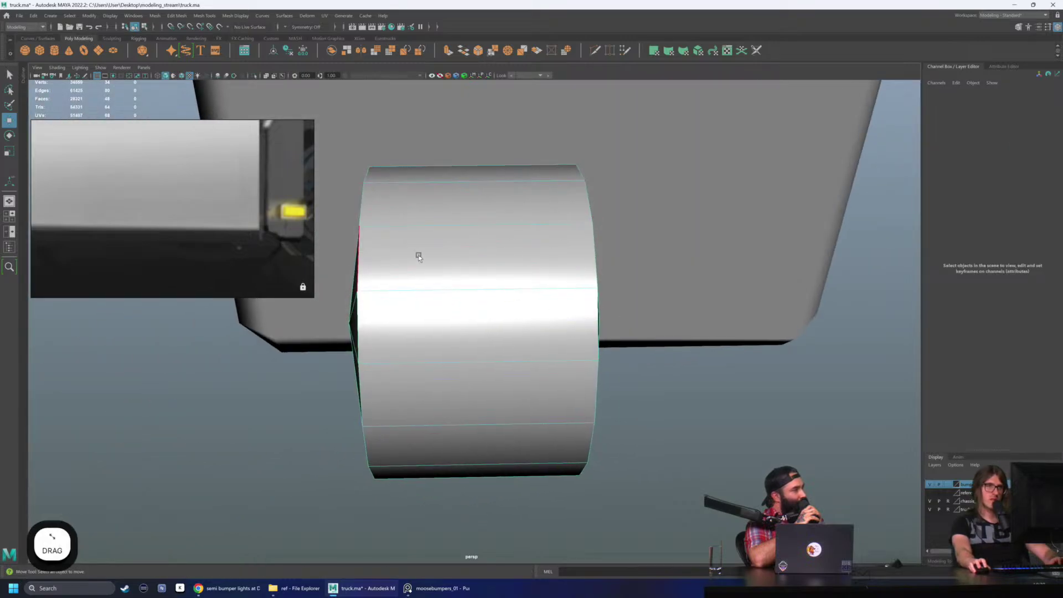
left_click_drag(431, 271, 467, 268, "alt")
right_click_drag(467, 267, 505, 238)
scroll(660, 363, "down", 3)
left_click(659, 363)
left_click_drag(475, 338, 515, 429, "alt")
left_click(560, 393)
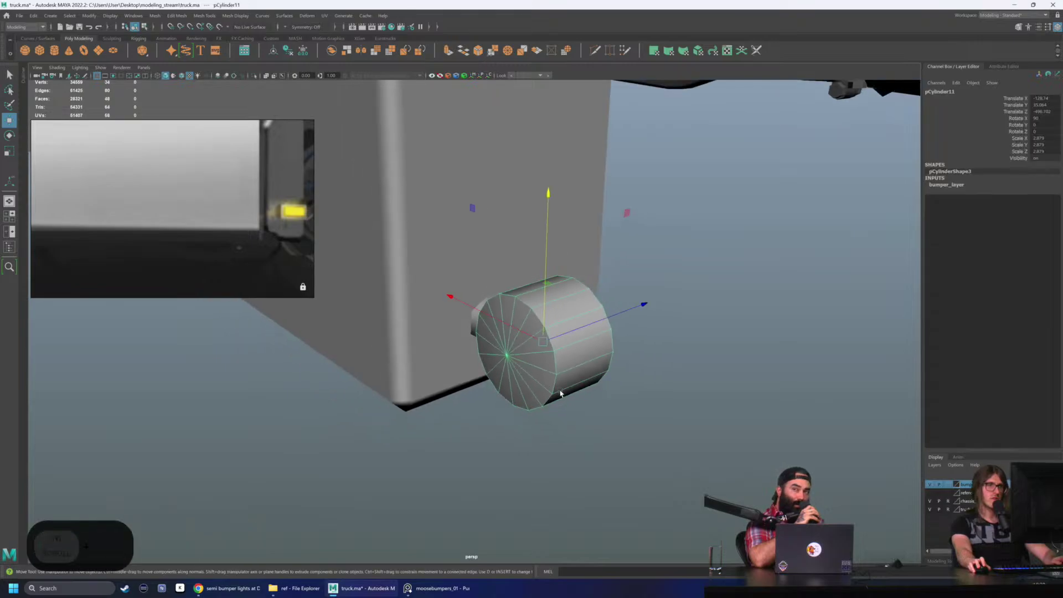
Step: Examine how the cylinder and its mount sit against the bumper's lower corner from several angles
left_click_drag(561, 394, 681, 484, "alt")
left_click(680, 484)
left_click_drag(458, 260, 669, 467)
left_click(688, 327)
left_click_drag(688, 327, 519, 345, "alt")
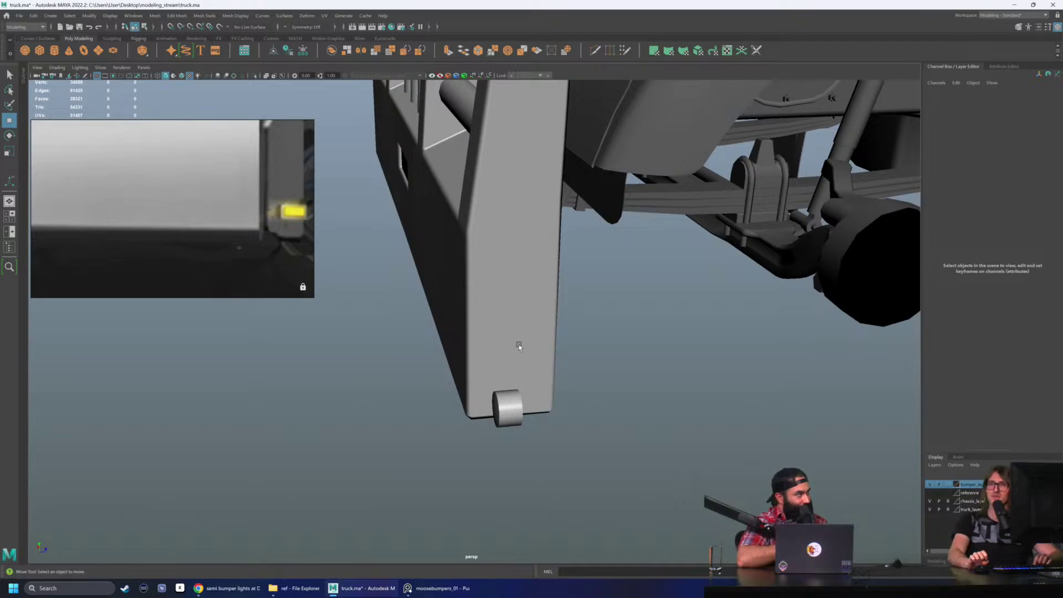
scroll(519, 347, "up", 2)
left_click_drag(519, 346, 550, 351, "alt")
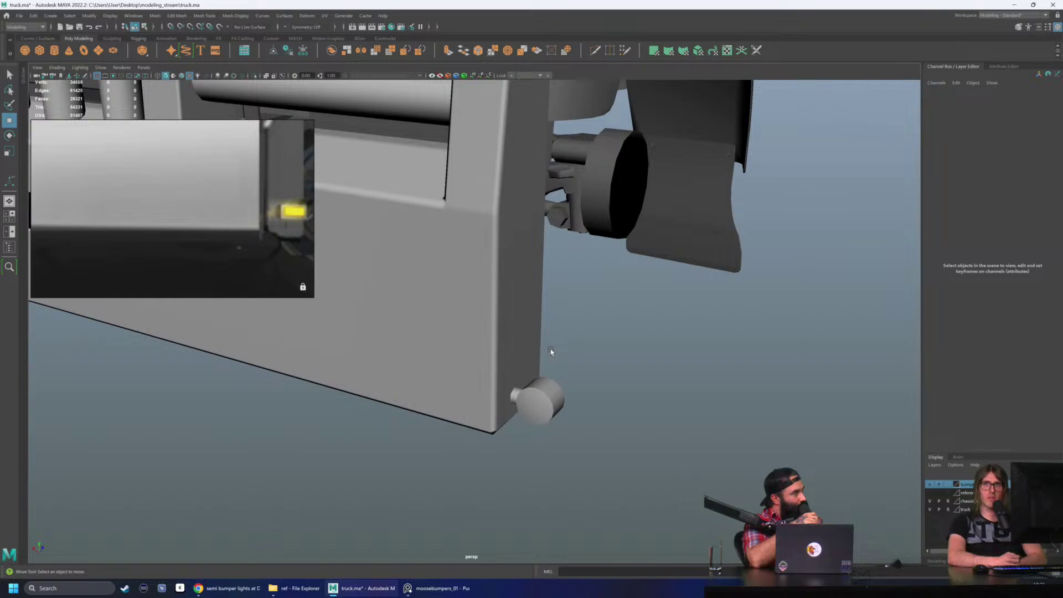
scroll(551, 355, "up", 2)
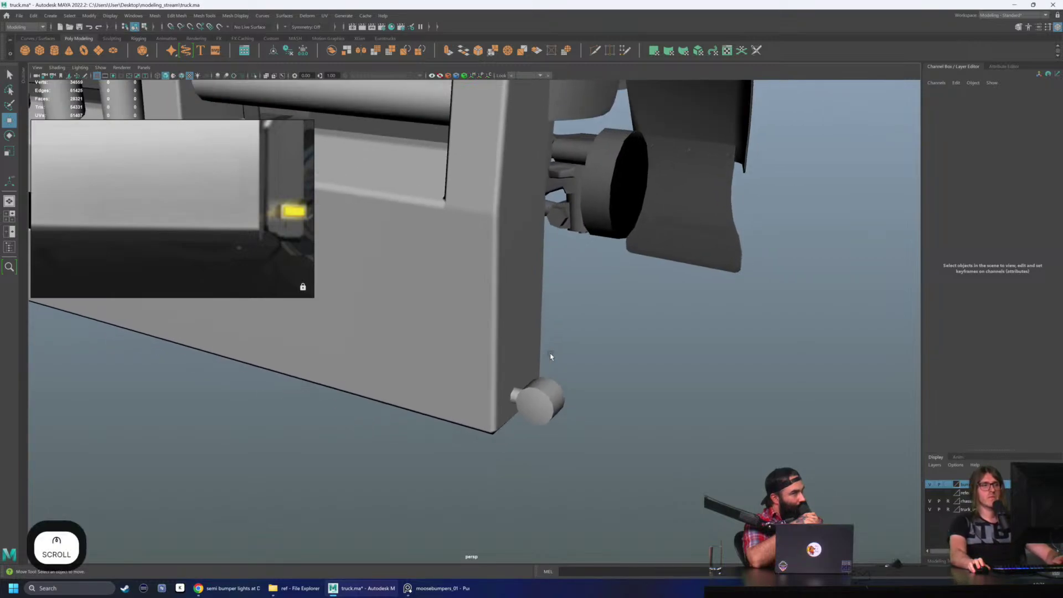
left_click_drag(550, 356, 572, 304, "alt")
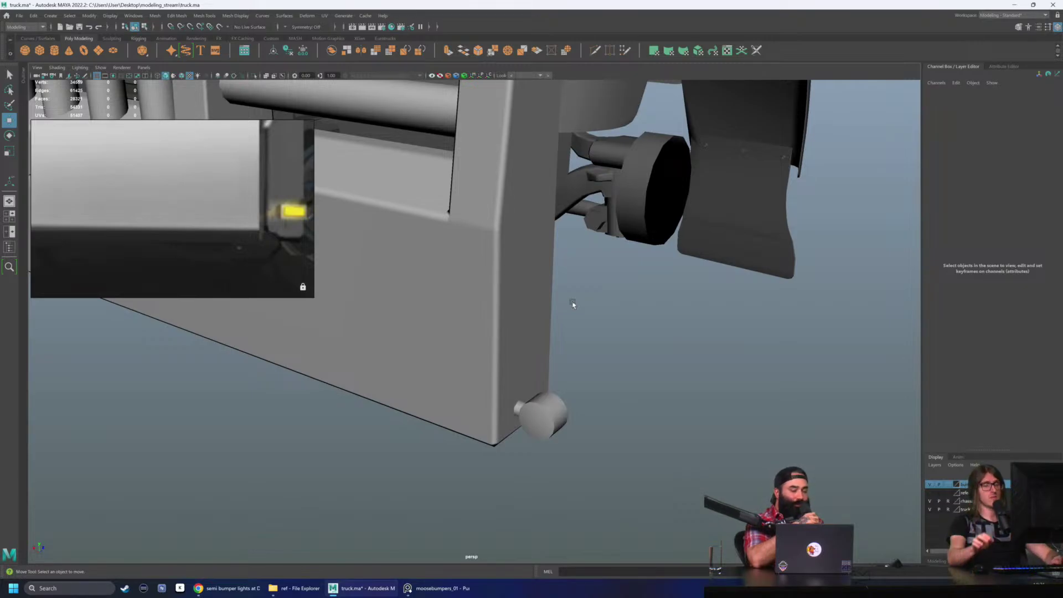
left_click(518, 402)
key("f")
left_click_drag(498, 398, 462, 394, "alt")
scroll(460, 394, "down", 3)
left_click(454, 403)
scroll(451, 365, "down", 5)
middle_click_drag(455, 326, 522, 356, "alt")
middle_click_drag(620, 326, 616, 375, "alt")
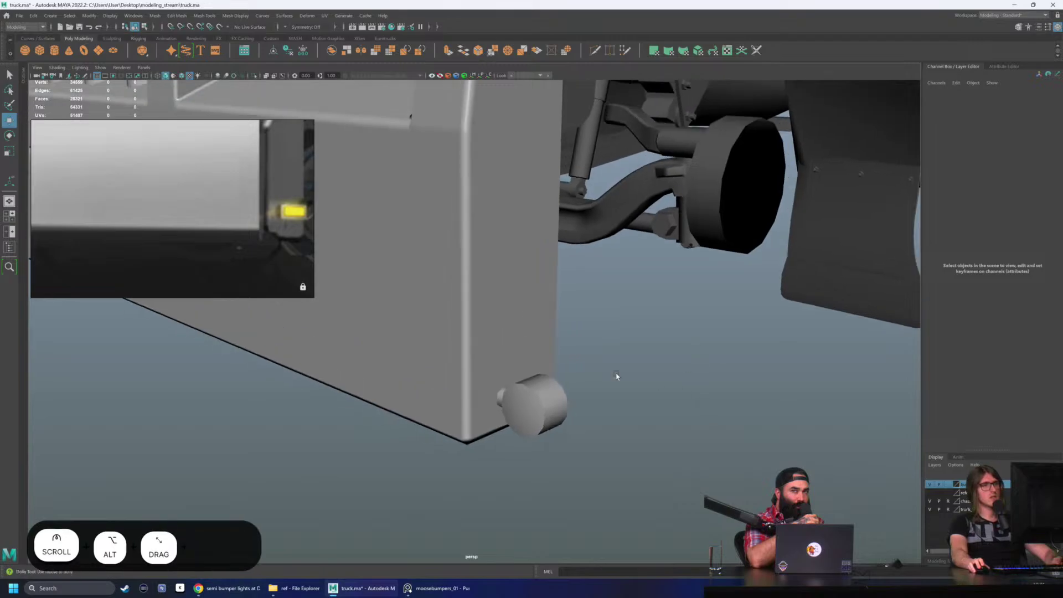
right_click_drag(616, 374, 483, 325, "alt")
scroll(483, 325, "down", 5)
Step: Select the side cylinder and its hexagonal mount in wireframe display and freeze their transformations
middle_click_drag(482, 325, 585, 434, "alt")
mouse_move(585, 437)
left_mouse_down("alt")
mouse_move(606, 440)
mouse_move(578, 425)
left_mouse_up("alt")
key("q")
left_click_drag(556, 405, 645, 415, "ctrl")
key("4")
key("w")
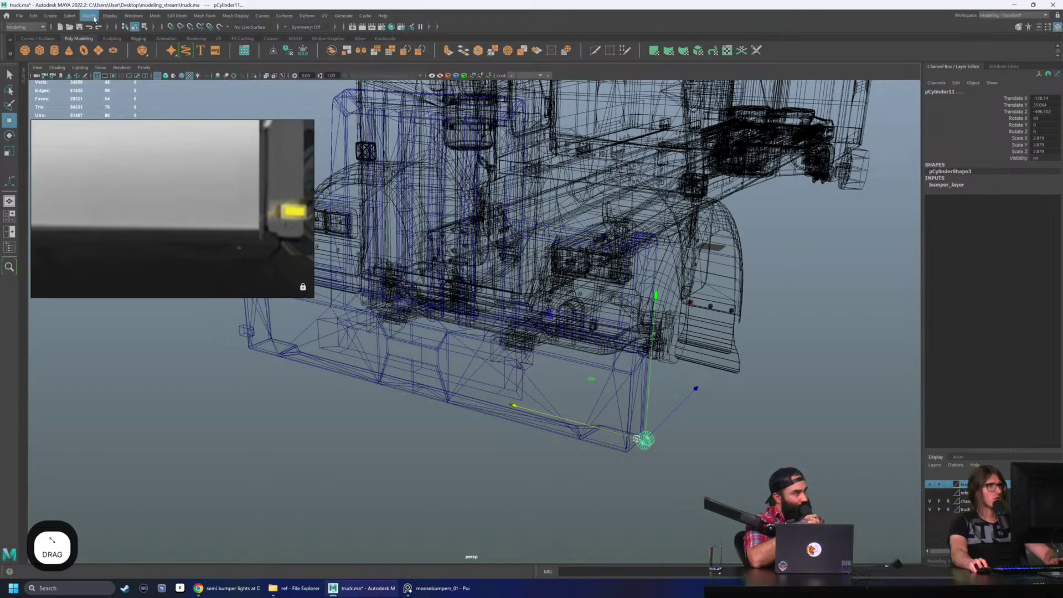
left_click(94, 19)
left_click(116, 55)
Step: Snap the pivot of the cylinder and mount to the bumper's centre vertex and mirror a duplicate to the opposite end
left_click_drag(637, 399, 659, 386, "alt")
key("d")
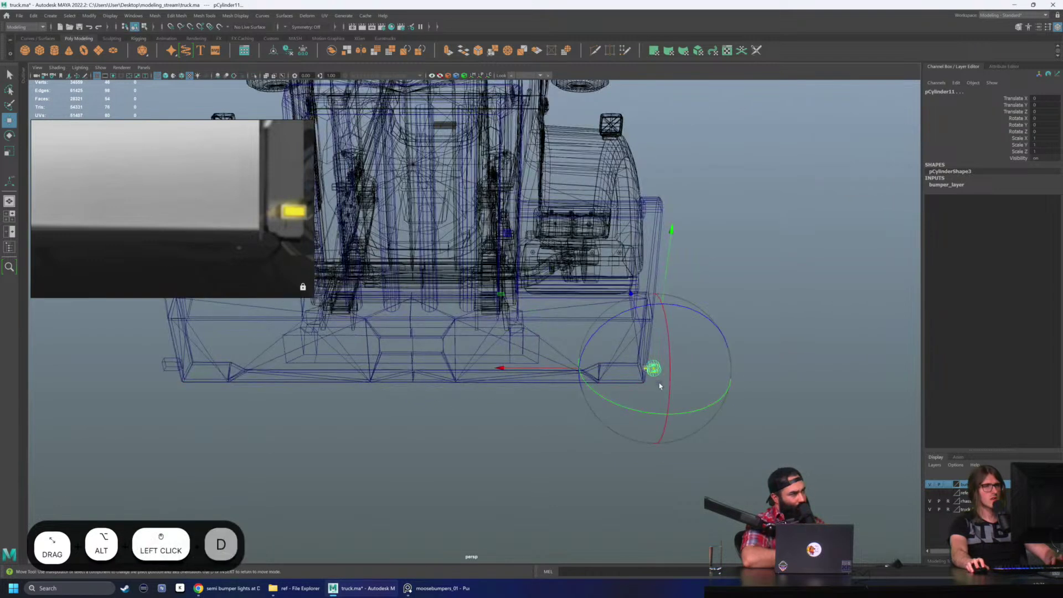
key("v")
left_click_drag(588, 396, 413, 382)
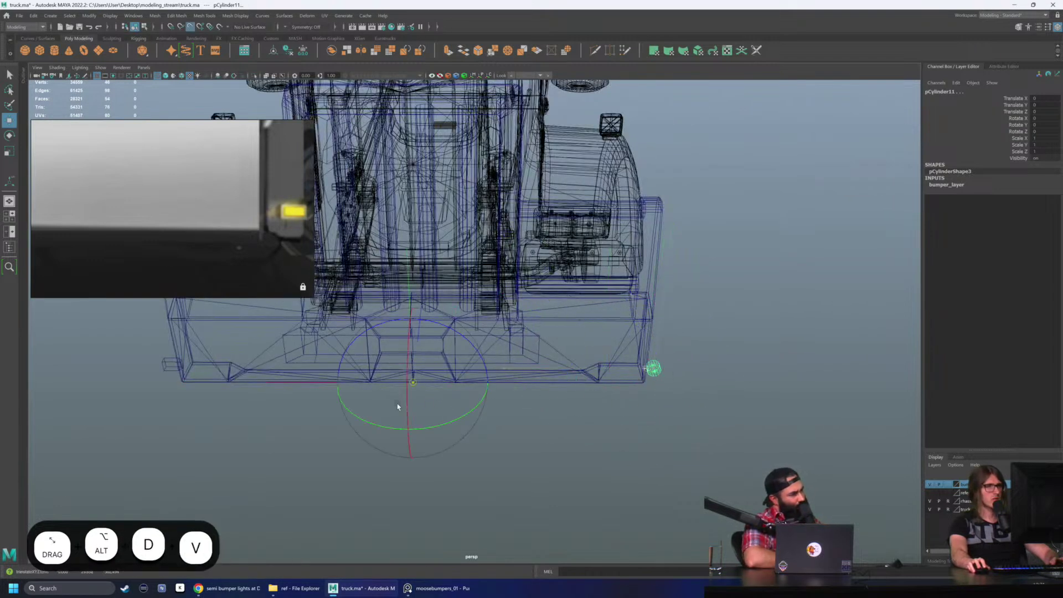
left_click(33, 16)
left_click(71, 142)
left_click_drag(310, 432, 341, 475, "alt")
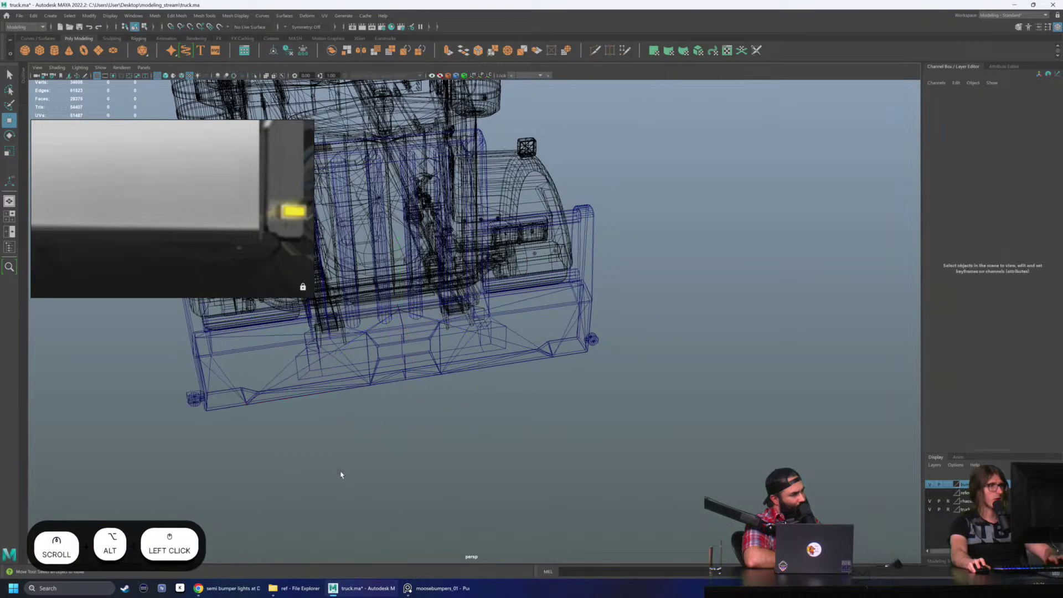
Step: Restore the textured shaded display and delete the old small part left at the bumper's opposite end
key("6")
left_click(212, 364)
left_click(339, 433)
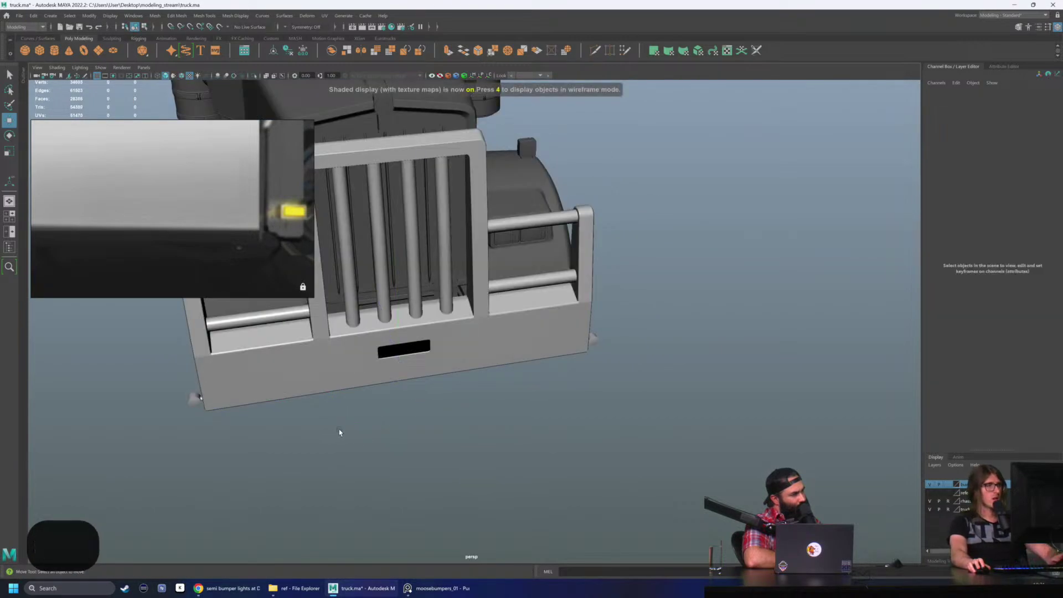
Step: Examine the bumper's front opening and compare its position with the plate and slots in the reference image
mouse_move(339, 432)
left_mouse_down("alt")
mouse_move(421, 374)
mouse_move(561, 357)
mouse_move(638, 364)
mouse_move(505, 365)
mouse_move(512, 354)
mouse_move(496, 351)
mouse_move(541, 365)
mouse_move(602, 334)
mouse_move(538, 312)
left_mouse_up("alt")
scroll(502, 363, "down", 2)
key("4")
key("6")
scroll(564, 356, "up", 2)
scroll(495, 351, "up", 5)
left_click(534, 367)
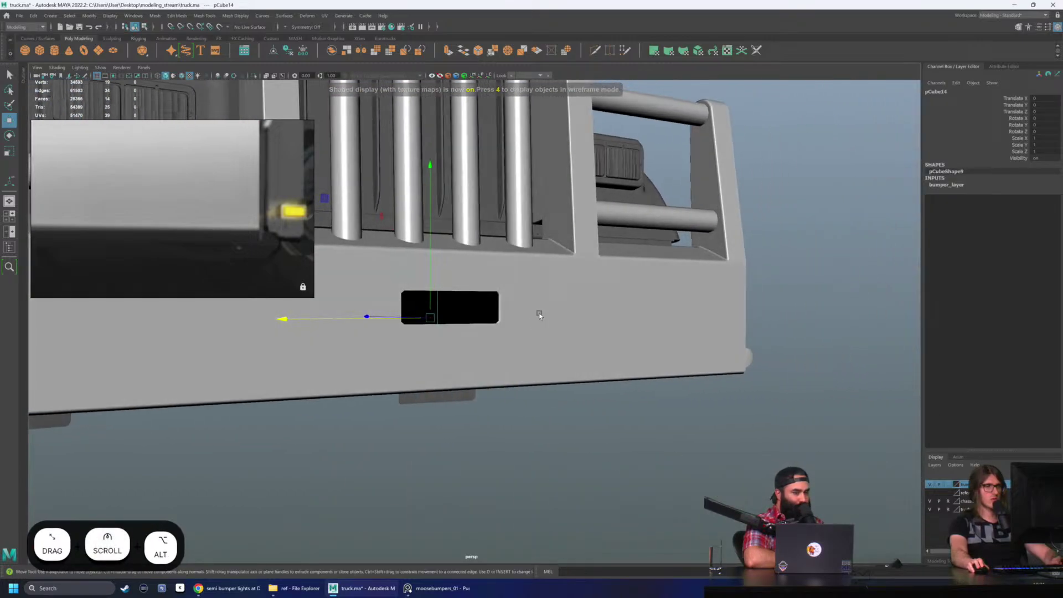
scroll(618, 364, "up", 3)
left_click_drag(617, 364, 573, 278, "alt")
scroll(595, 311, "up", 3)
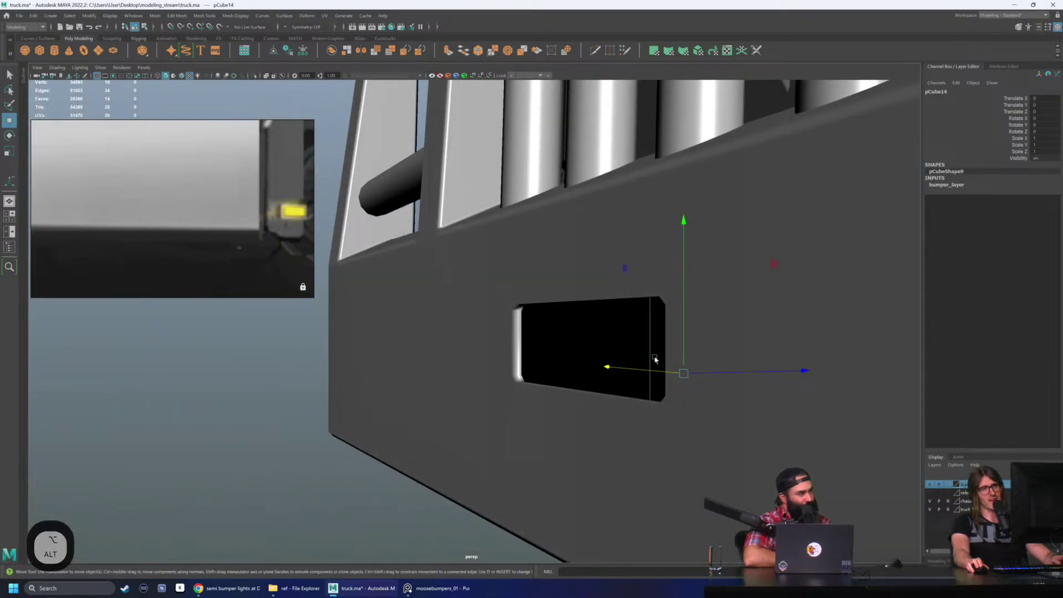
left_click_drag(654, 358, 518, 353, "alt")
scroll(196, 246, "down", 6)
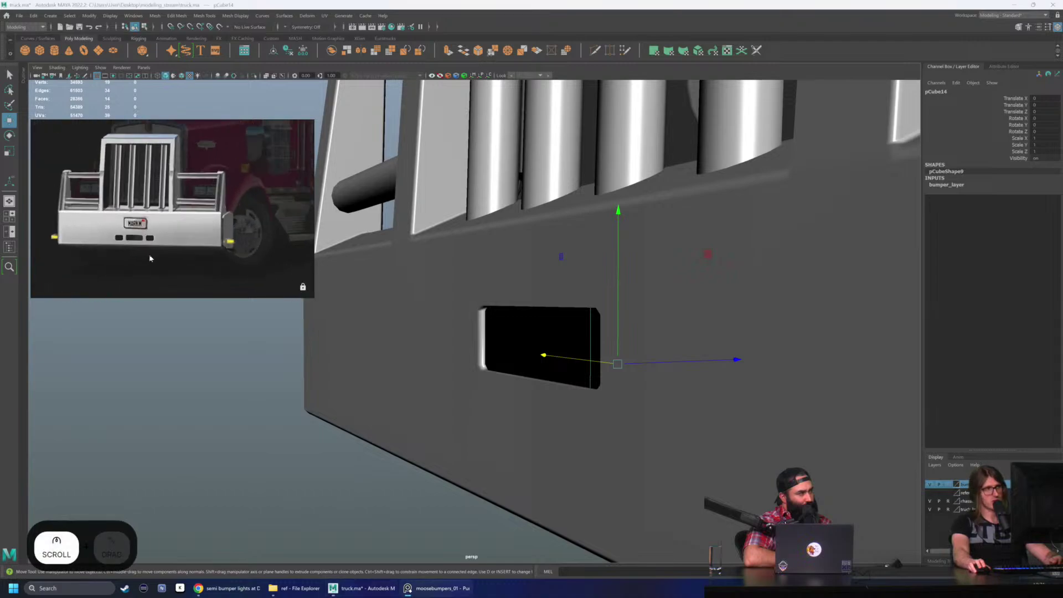
scroll(150, 258, "up", 3)
middle_click_drag(149, 258, 127, 222)
left_click_drag(446, 347, 546, 320, "alt")
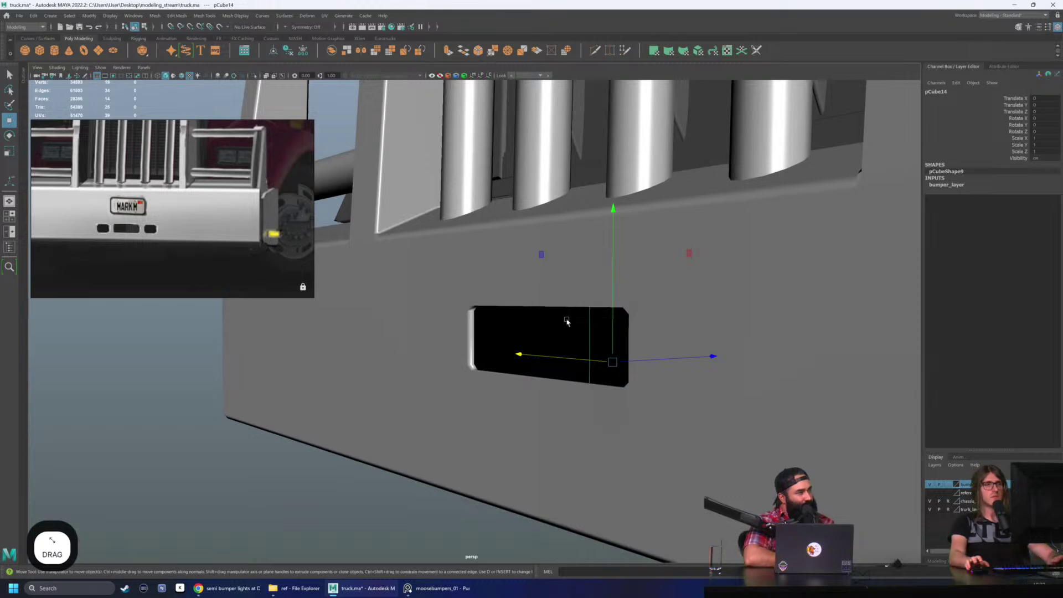
left_click(529, 287)
scroll(554, 310, "down", 2)
right_click_drag(614, 284, 542, 296)
left_click_drag(493, 287, 642, 398)
left_click_drag(641, 398, 602, 378, "alt")
key("w")
scroll(554, 339, "down", 3)
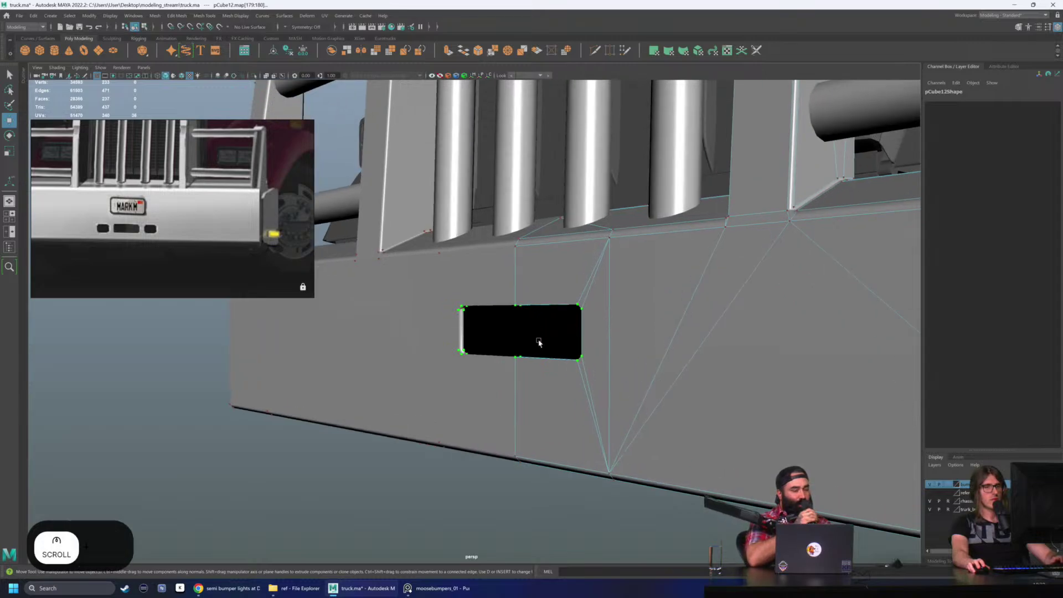
scroll(606, 337, "down", 5)
left_click_drag(605, 338, 588, 349, "alt")
right_click_drag(588, 348, 646, 320)
left_click(645, 320)
left_click(543, 320)
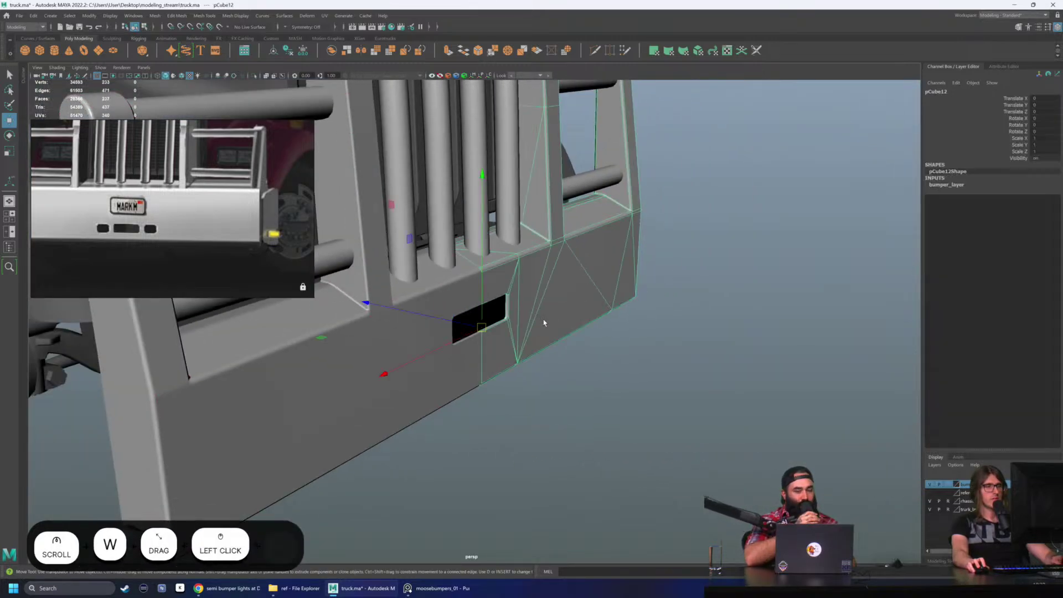
left_click_drag(543, 321, 556, 327, "alt")
scroll(555, 327, "up", 5)
left_click_drag(491, 298, 647, 346)
left_click(647, 347)
right_click_drag(628, 349, 766, 260)
left_click(671, 392)
left_click_drag(597, 383, 565, 354, "alt")
left_click(572, 379)
Step: Try moving the front opening's vertices lower on the bumper, undo the move and return to object mode
right_click_drag(520, 327, 476, 316)
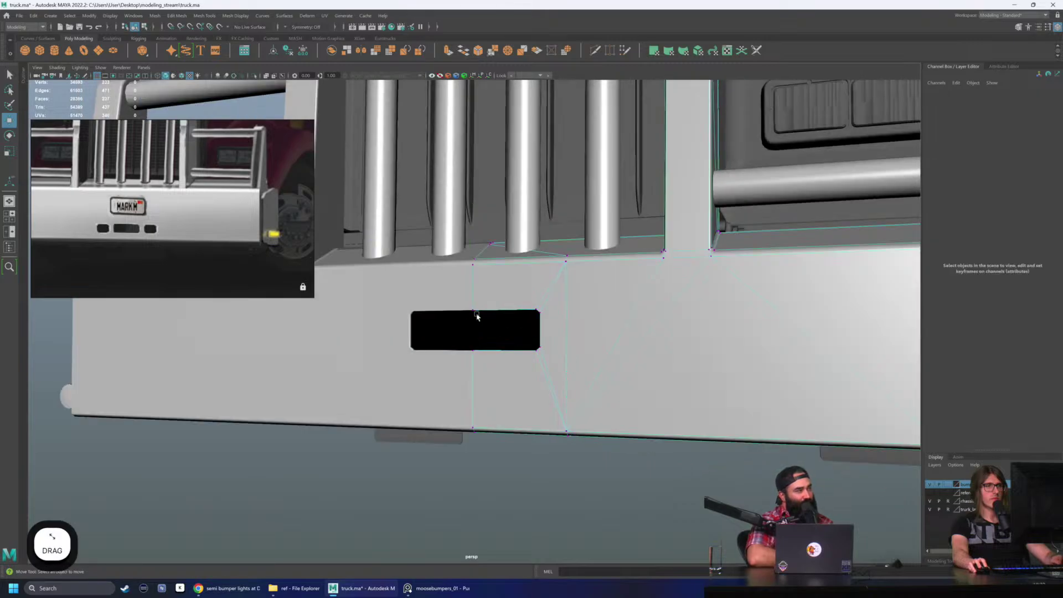
left_click_drag(477, 316, 443, 332, "alt")
left_click_drag(408, 293, 545, 368)
key("w")
left_click_drag(503, 288, 529, 354)
scroll(505, 344, "down", 5)
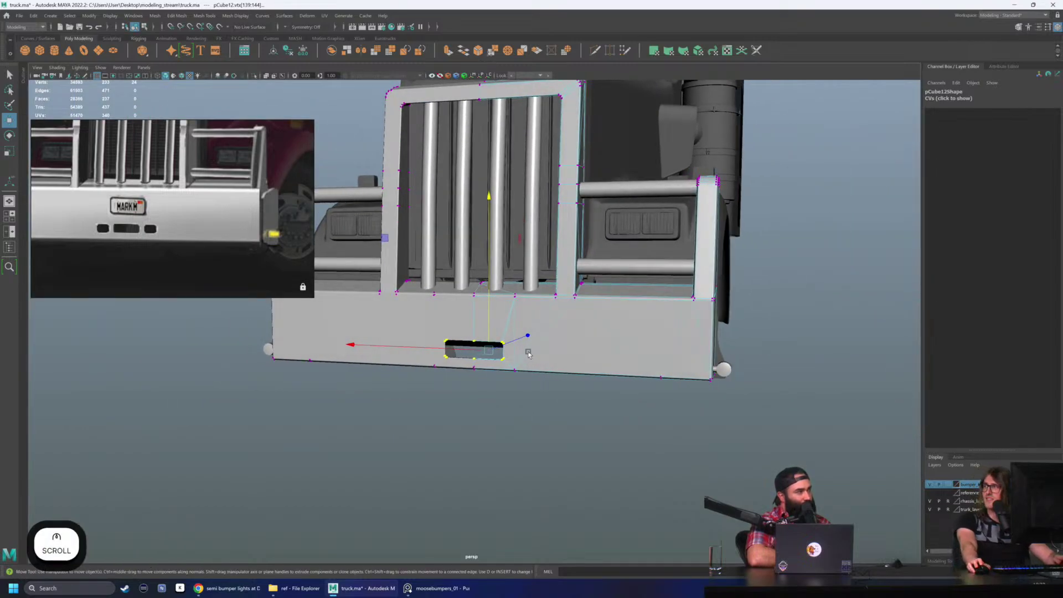
scroll(528, 354, "up", 1)
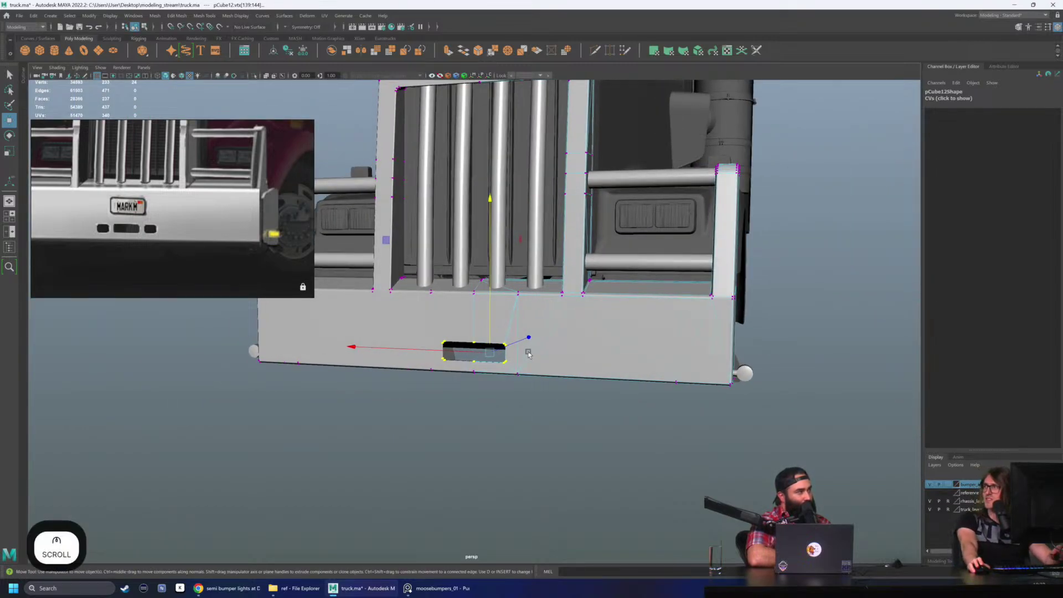
scroll(529, 354, "up", 3)
key("ctrl+z")
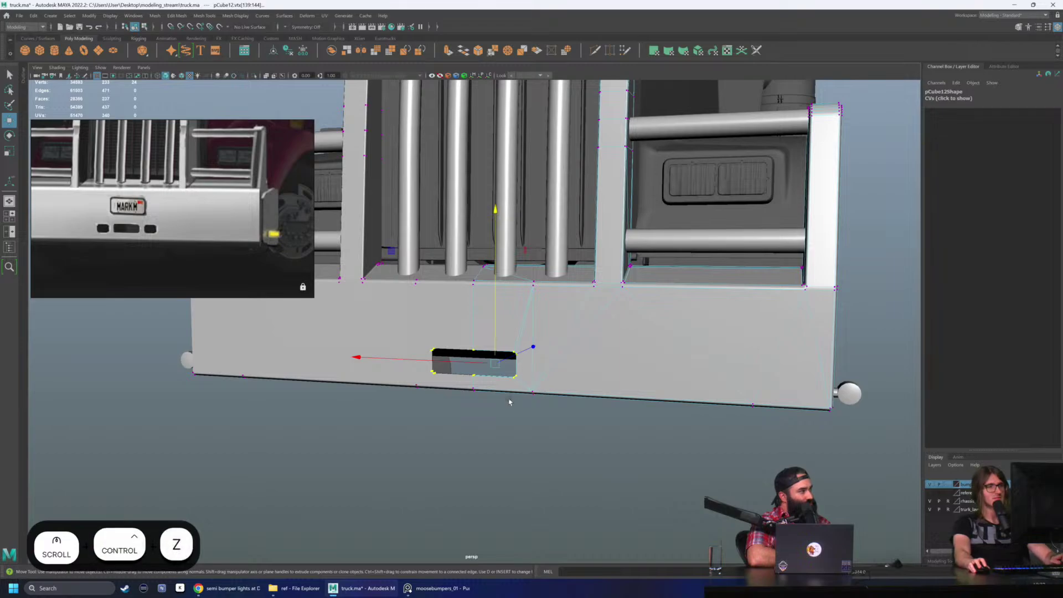
right_click_drag(489, 365, 534, 336)
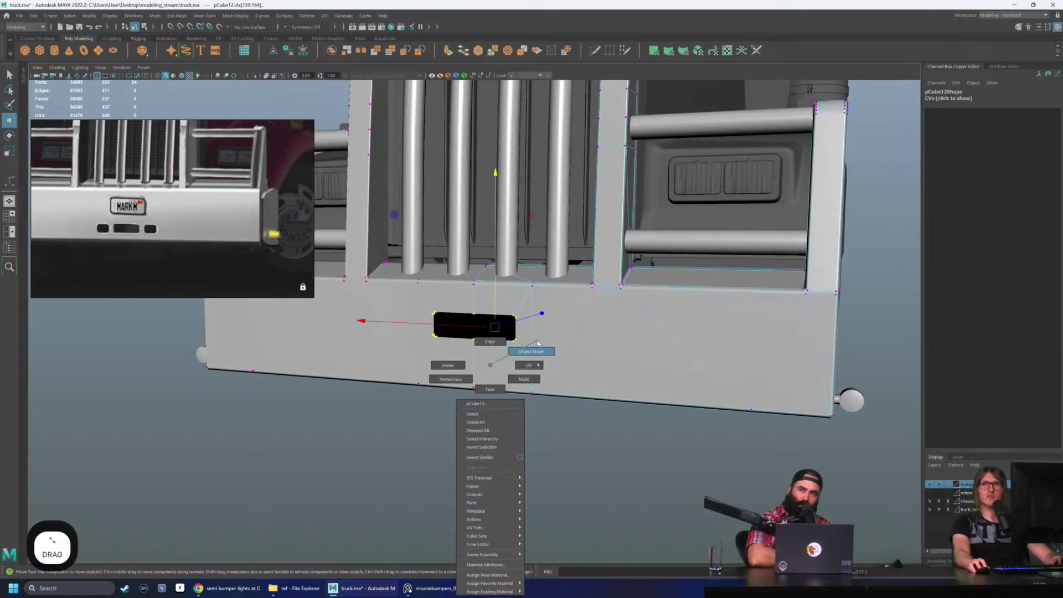
right_click_drag(538, 343, 535, 350)
left_click_drag(565, 405, 529, 395, "alt")
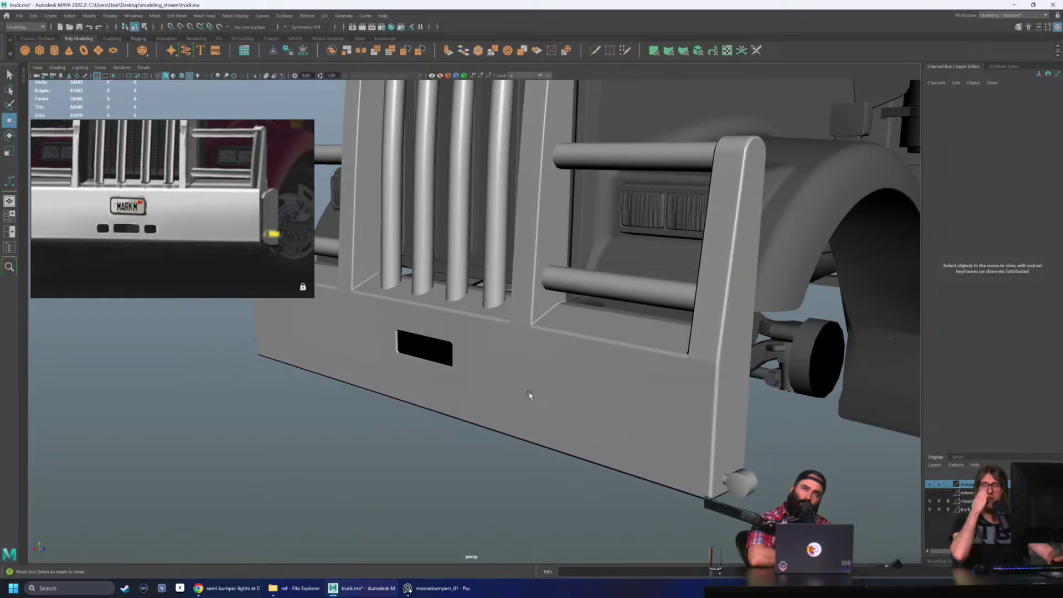
scroll(529, 395, "down", 2)
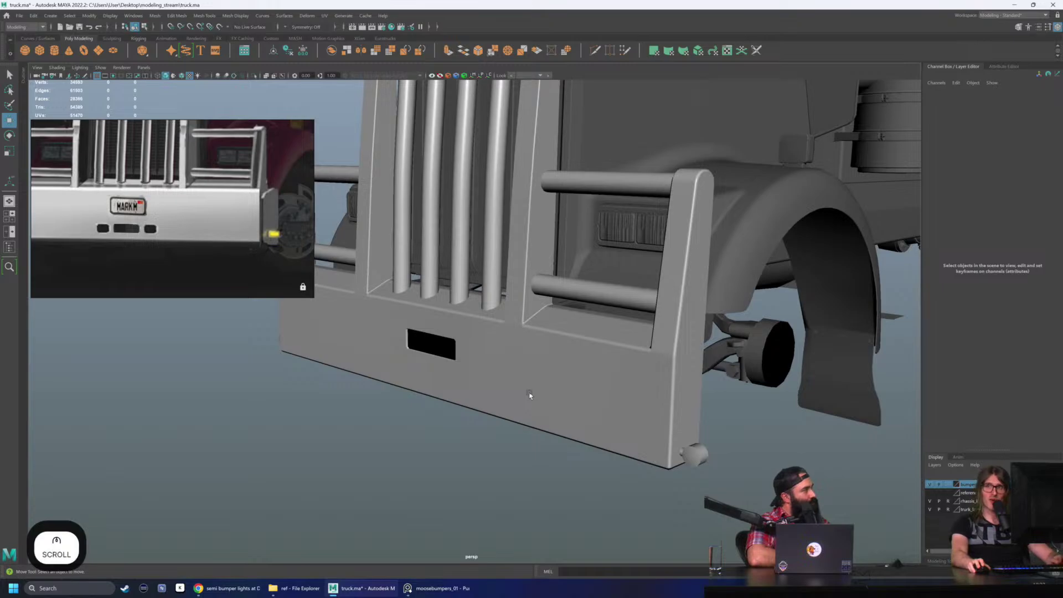
key("alt")
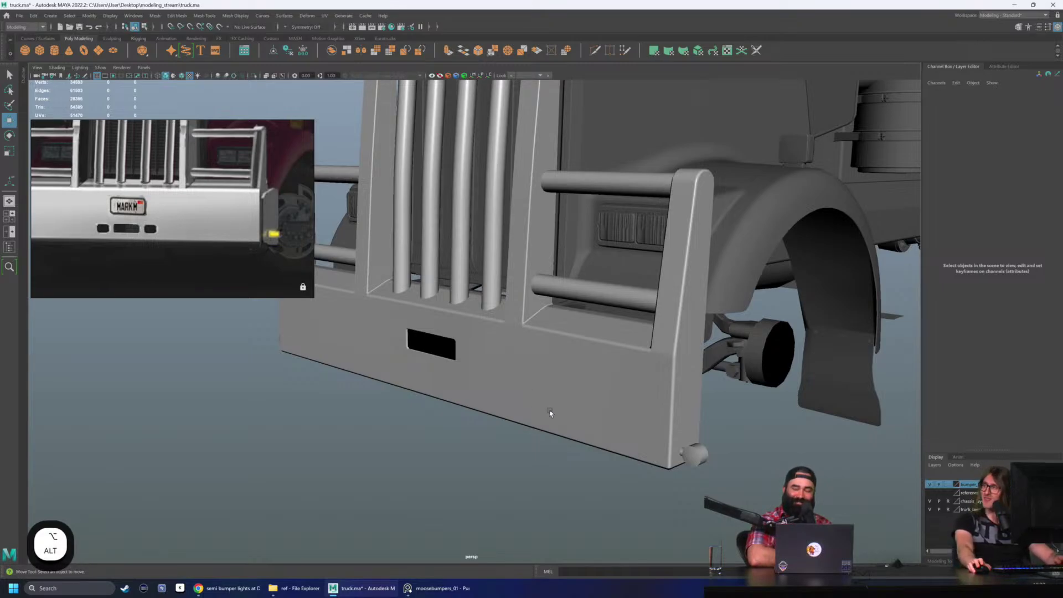
mouse_move(550, 419)
left_mouse_down("alt")
mouse_move(562, 405)
mouse_move(544, 404)
left_mouse_up("alt")
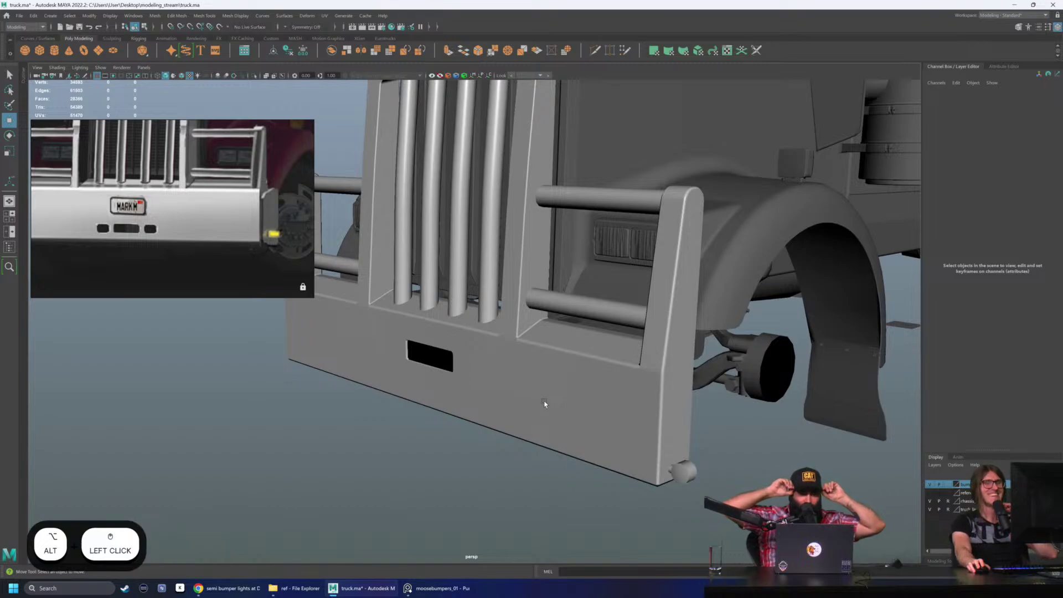
left_click_drag(544, 404, 448, 363, "alt")
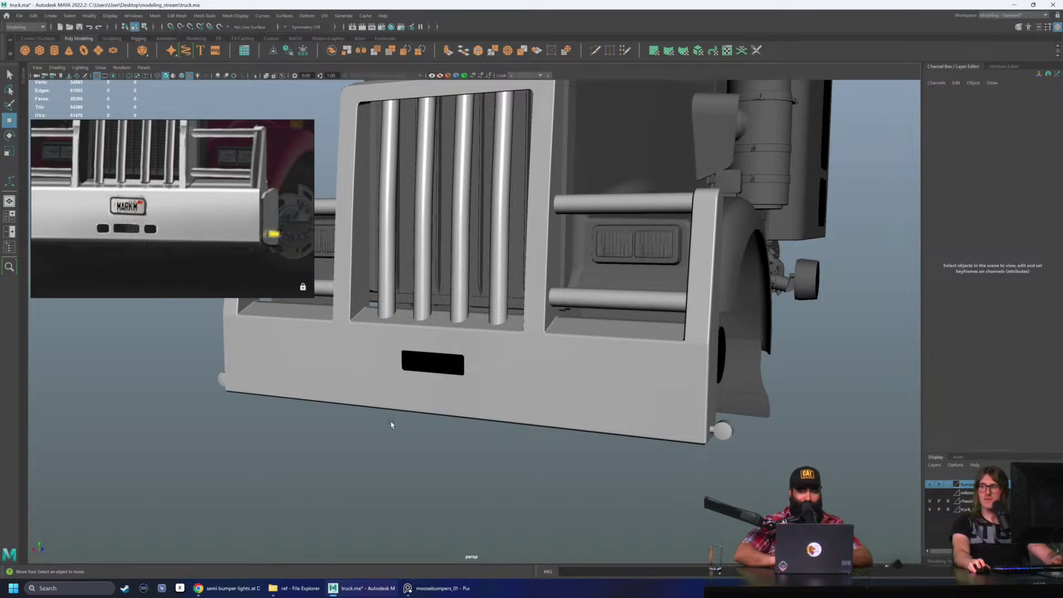
Step: Create a polygon cube and place it at a small size in front of the bumper's central opening
left_click_drag(353, 407, 545, 429, "alt")
left_click(40, 51)
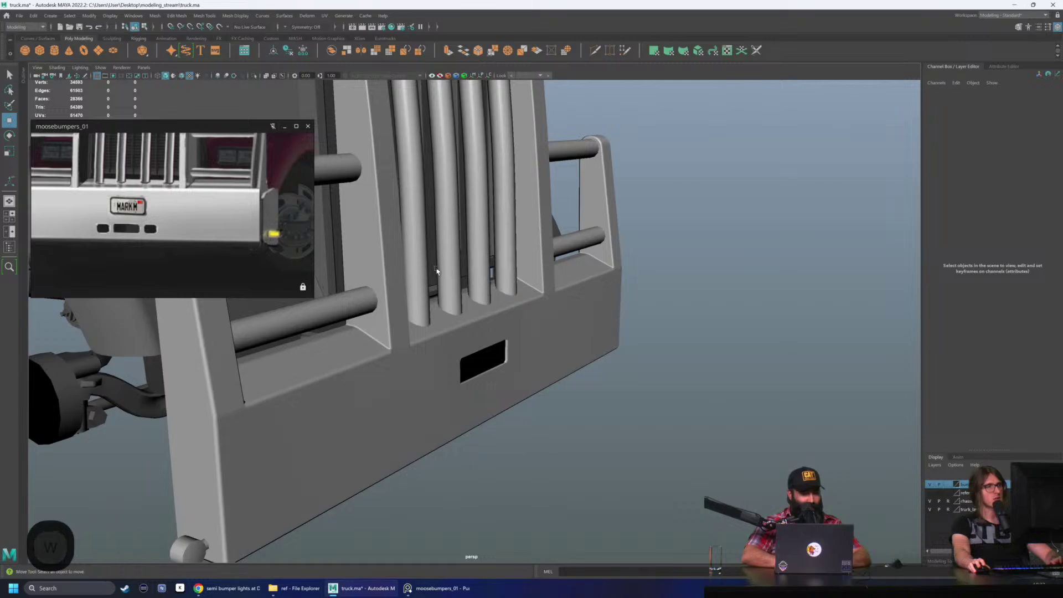
scroll(410, 346, "down", 5)
scroll(408, 348, "down", 3)
left_click_drag(131, 327, 619, 329)
key("f")
scroll(479, 301, "down", 5)
key("r")
scroll(557, 340, "down", 5)
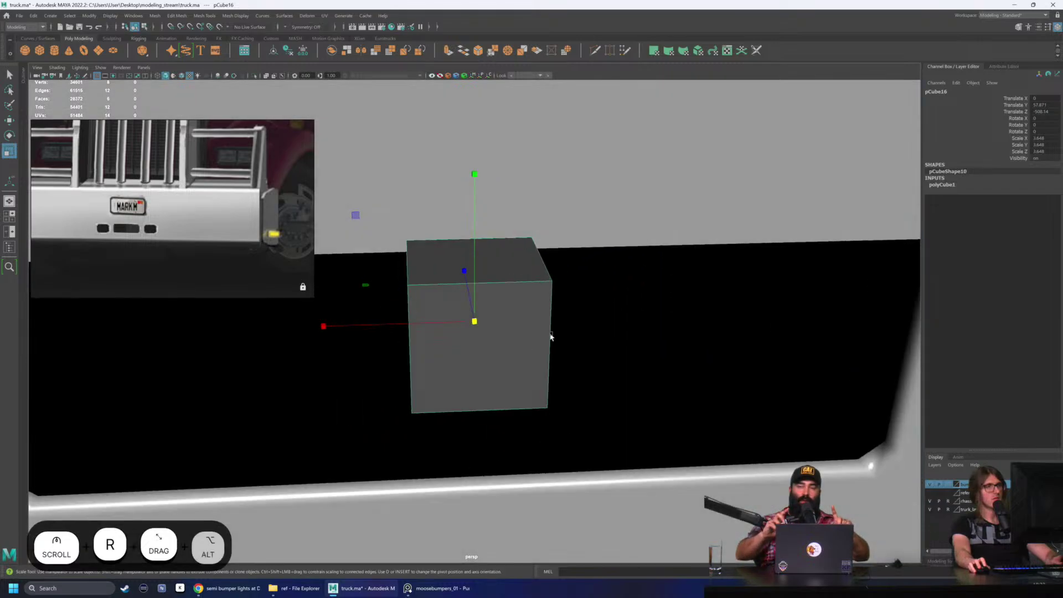
Step: Stretch the small cube sideways into a wide, low block across the bumper opening
left_click_drag(550, 332, 326, 314, "alt")
scroll(429, 335, "down", 3)
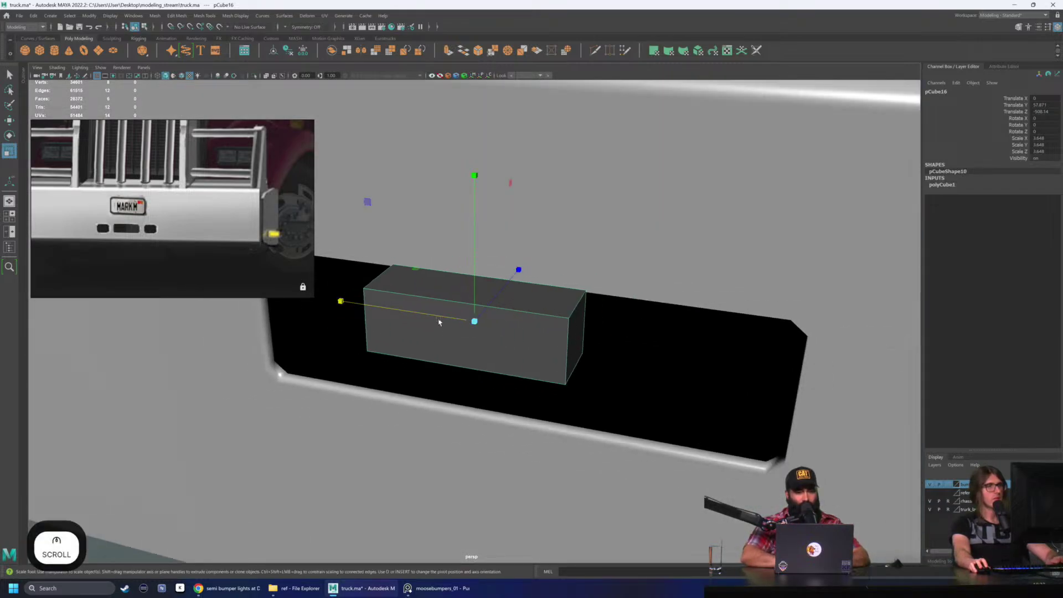
left_click_drag(438, 318, 348, 311)
mouse_move(458, 349)
left_mouse_down("alt")
mouse_move(467, 327)
mouse_move(470, 363)
left_mouse_up("alt")
scroll(467, 328, "down", 3)
Step: Trim the box behind the bumper's central opening in wireframe to a half-width shell of three faces
left_click(467, 368)
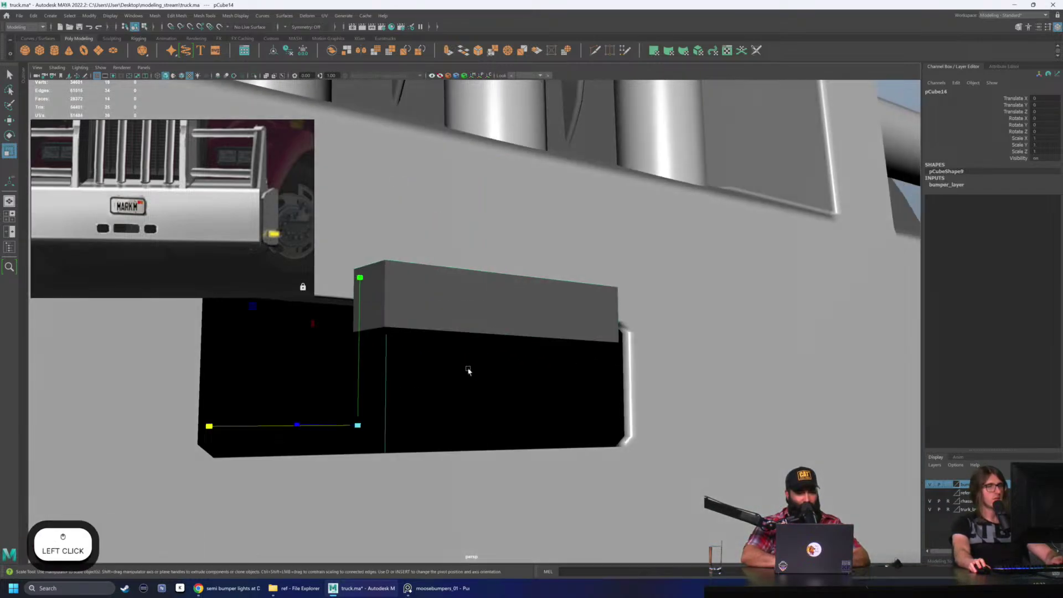
scroll(467, 368, "down", 3)
middle_click_drag(467, 368, 522, 377, "alt")
left_click_drag(522, 377, 524, 380, "alt")
left_click_drag(540, 383, 536, 310, "alt")
scroll(528, 395, "down", 2)
right_click(537, 289)
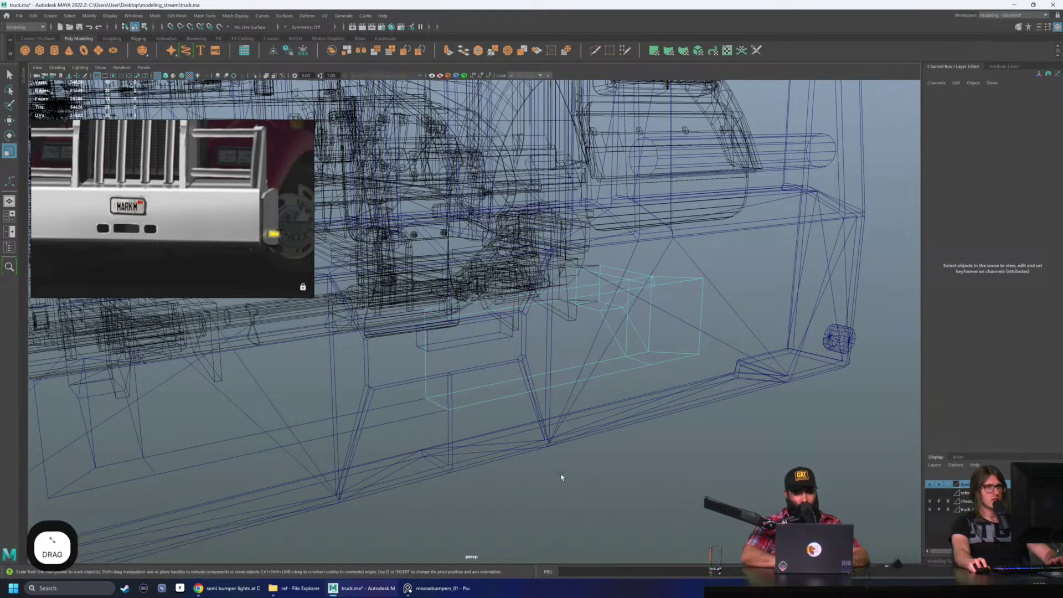
left_click_drag(563, 477, 334, 270)
left_click(788, 434)
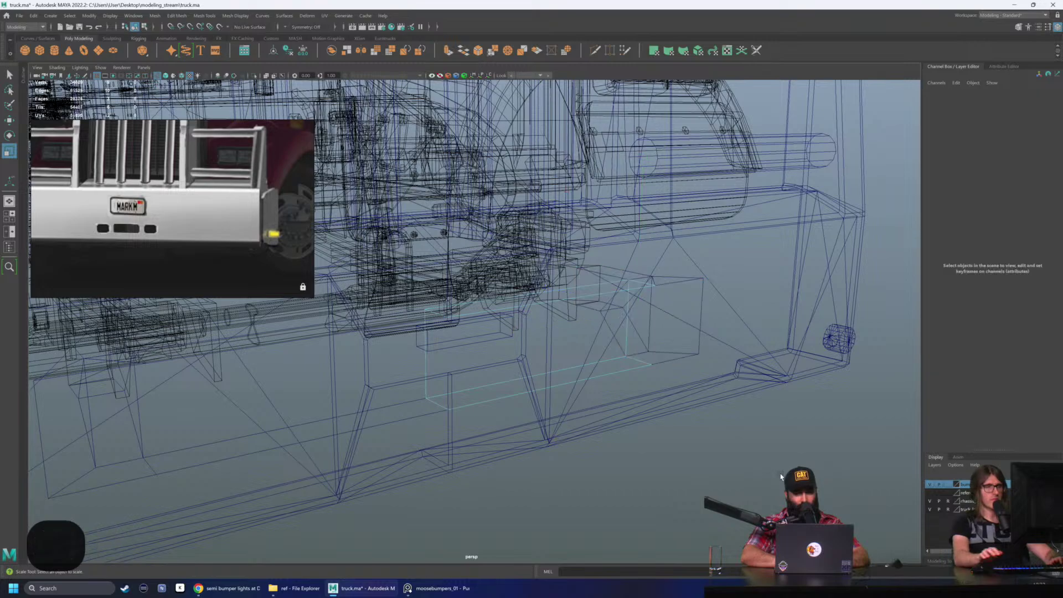
Step: Move the shell's outer-end vertices inward so the shell fits within the width of the bumper opening
scroll(788, 433, "down", 2)
scroll(766, 288, "up", 2)
left_click_drag(598, 325, 637, 310, "alt")
left_click_drag(697, 277, 653, 376)
key("w")
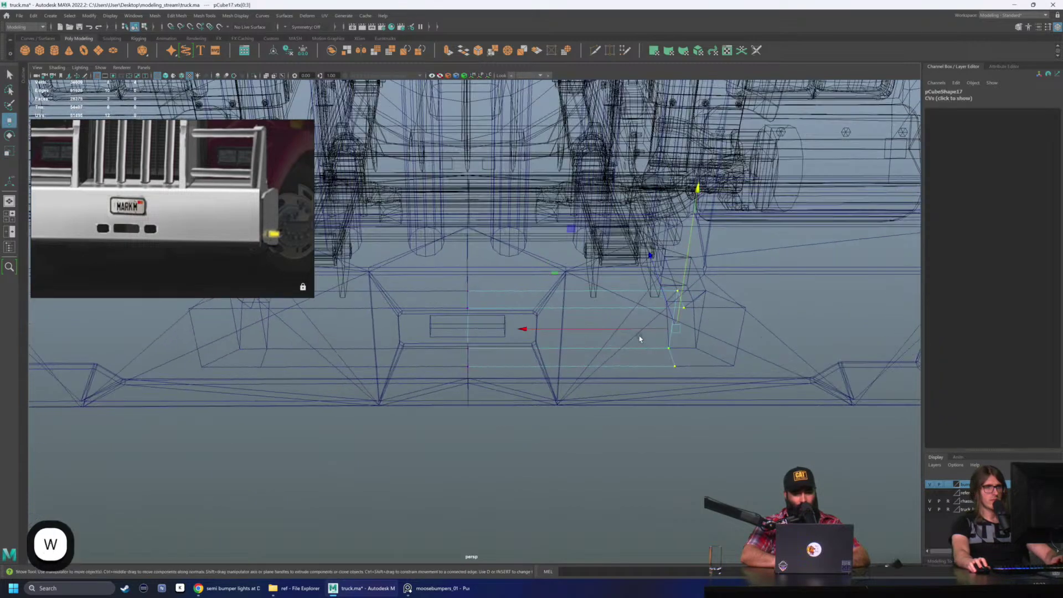
scroll(621, 331, "up", 3)
key("6")
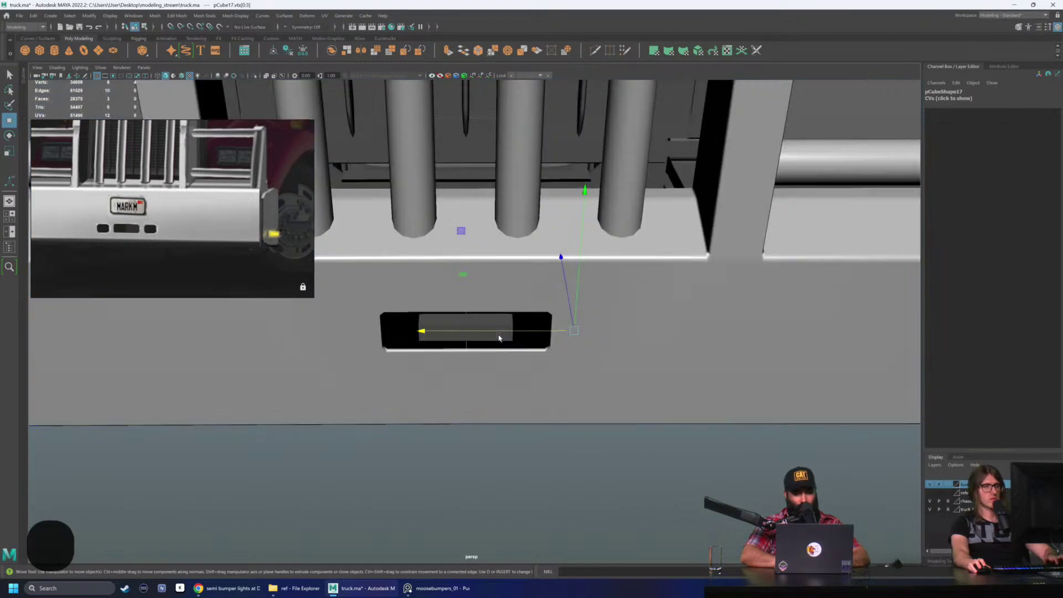
scroll(511, 332, "up", 2)
left_click_drag(510, 332, 792, 314, "alt")
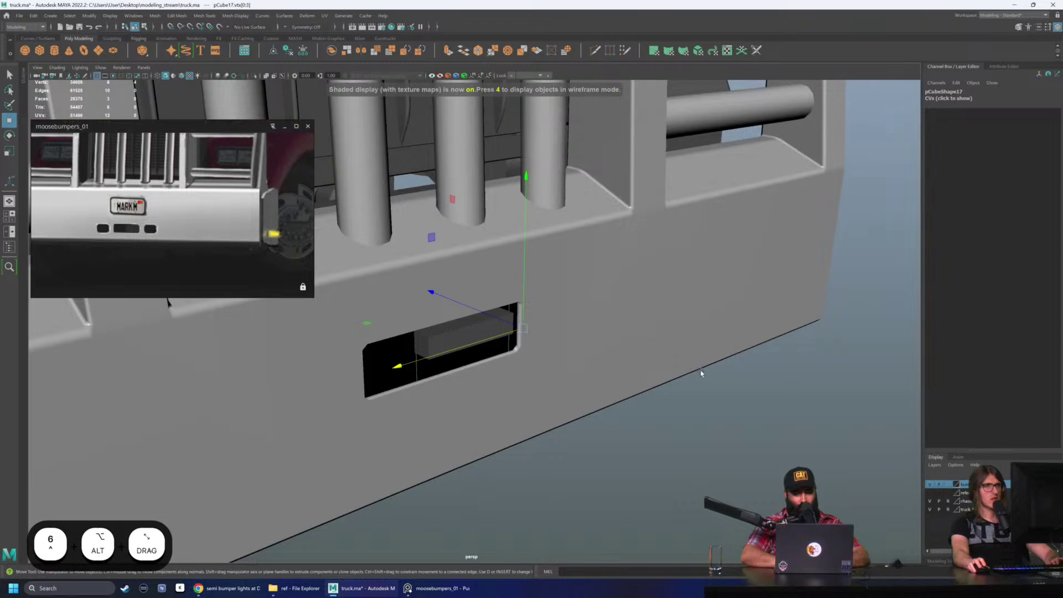
Step: Isolate the three-face shell and reverse its normals
right_click_drag(701, 367, 742, 350)
scroll(524, 361, "up", 5)
left_click_drag(523, 362, 260, 87, "alt")
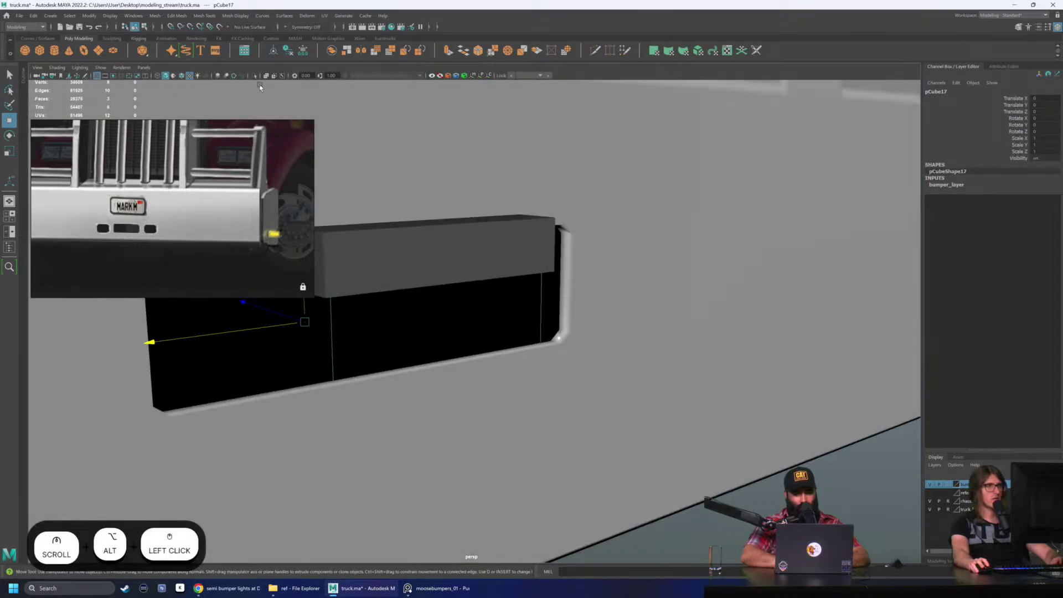
left_click(252, 75)
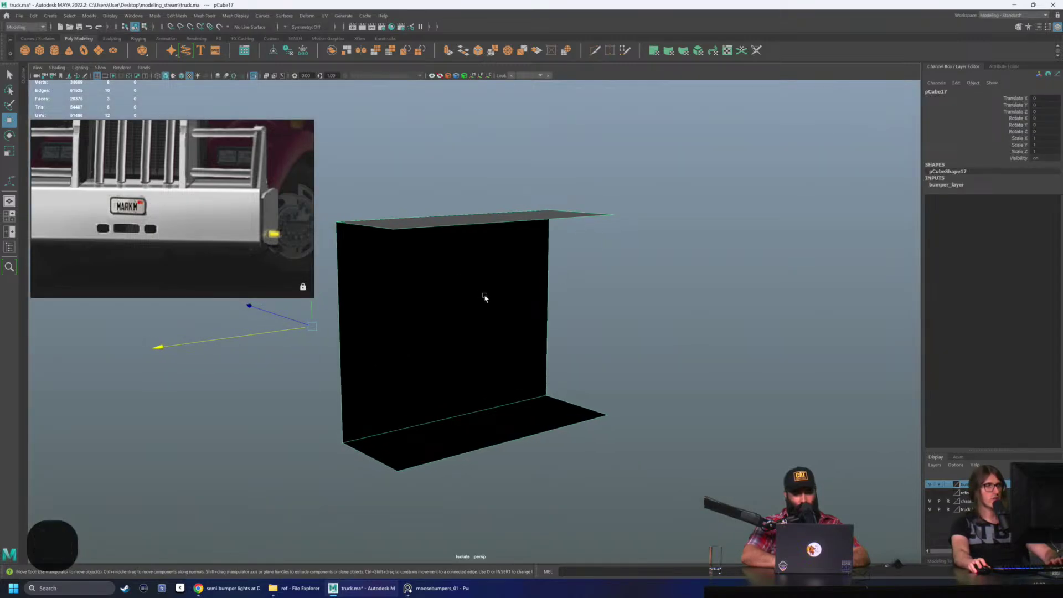
left_click(227, 16)
left_click(251, 58)
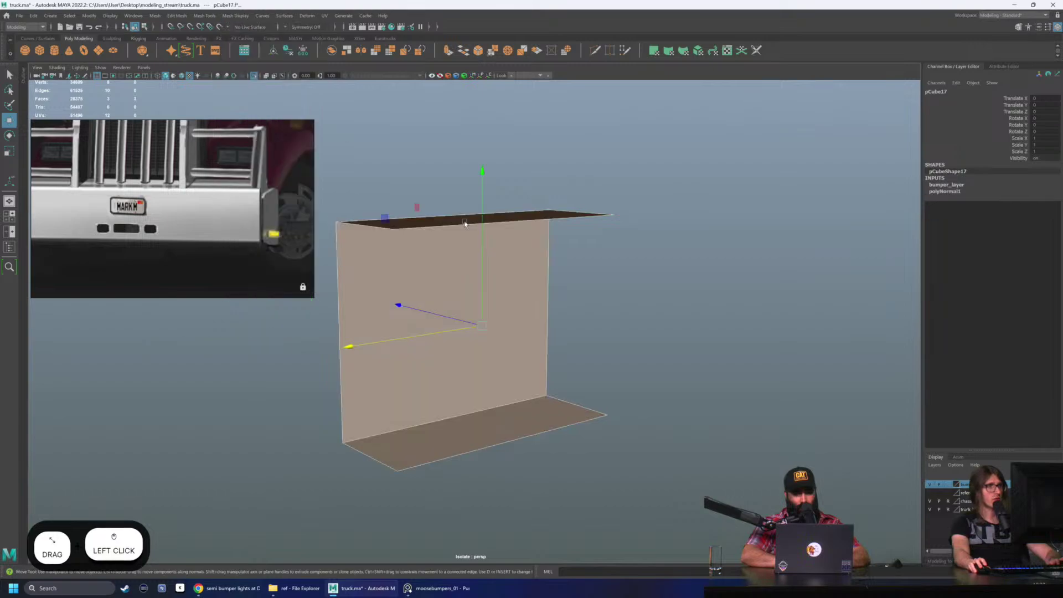
key("r")
right_click(608, 274)
left_click(512, 291)
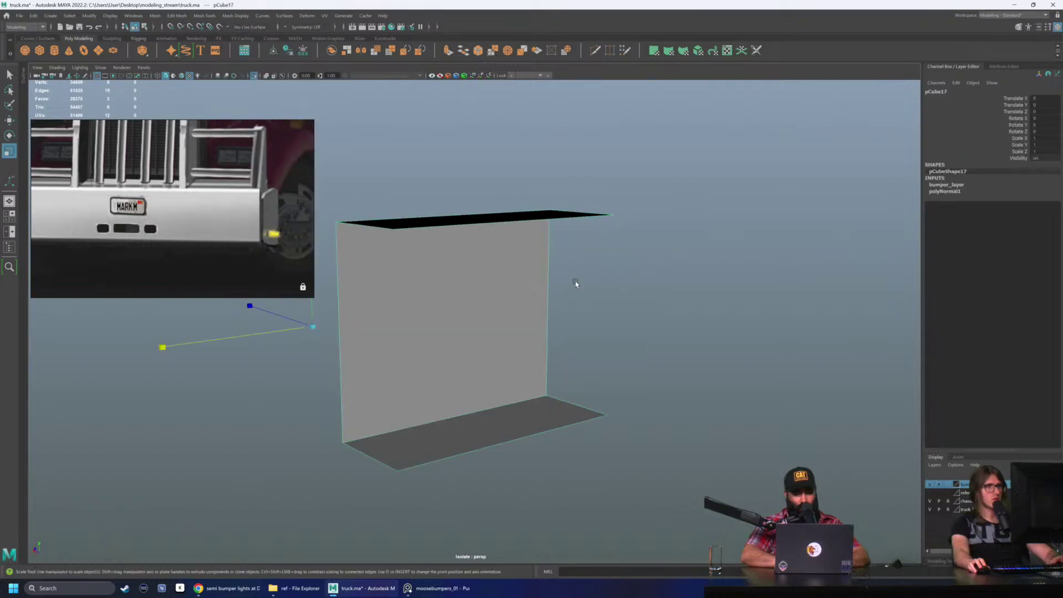
right_click_drag(624, 253, 696, 166)
left_click_drag(286, 527, 287, 530)
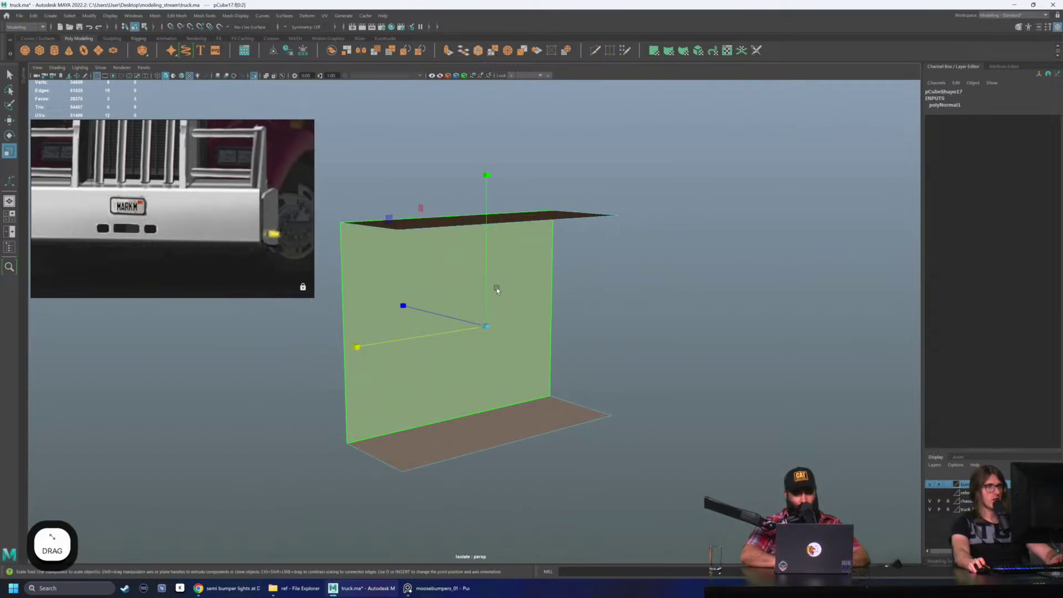
key("w")
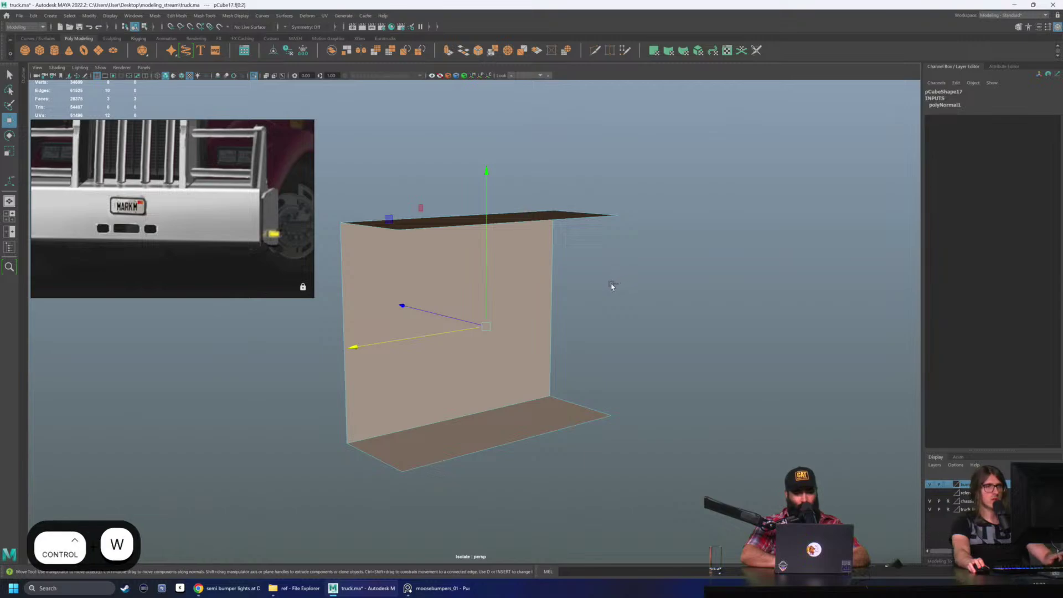
left_click(609, 290)
right_click_drag(609, 290, 673, 299, "alt")
middle_click_drag(673, 299, 505, 237, "ctrl")
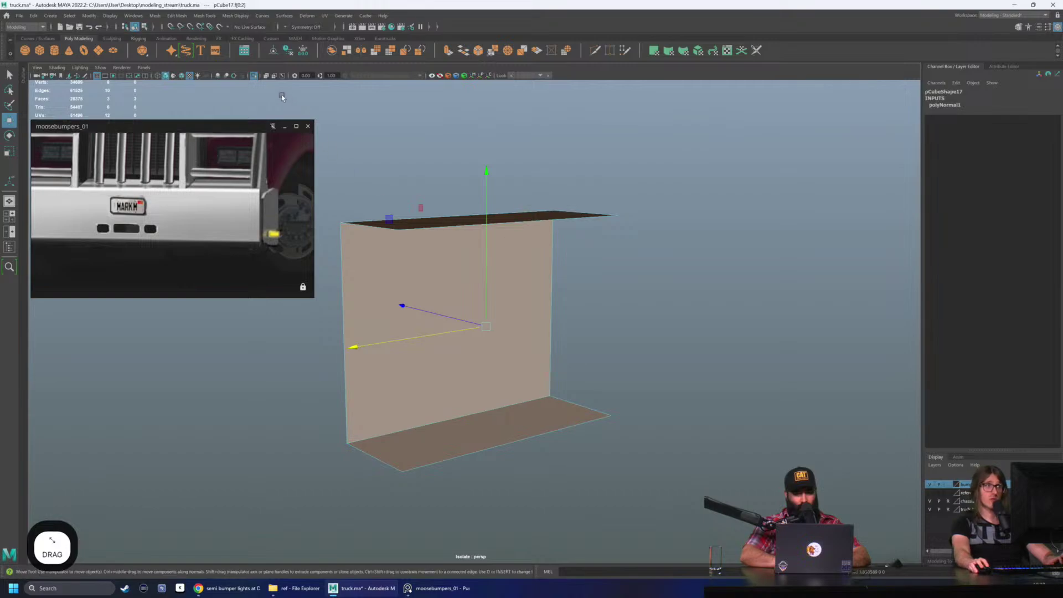
left_click(252, 76)
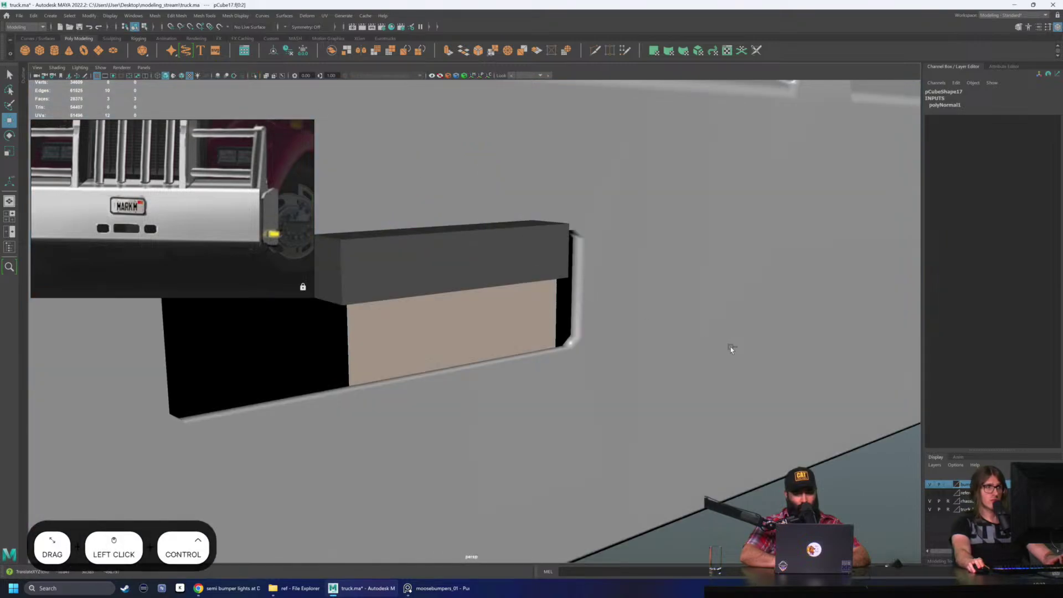
scroll(589, 347, "down", 3)
key("q")
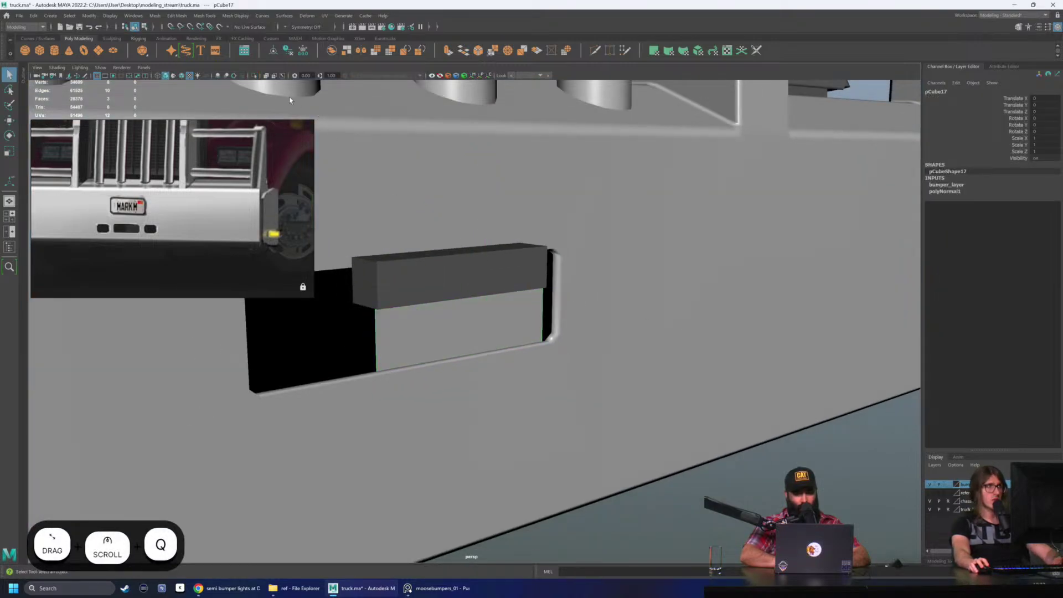
Step: Isolate the shell and move its outer-end vertices outward to lengthen it
left_click(253, 76)
right_click_drag(520, 304, 508, 250)
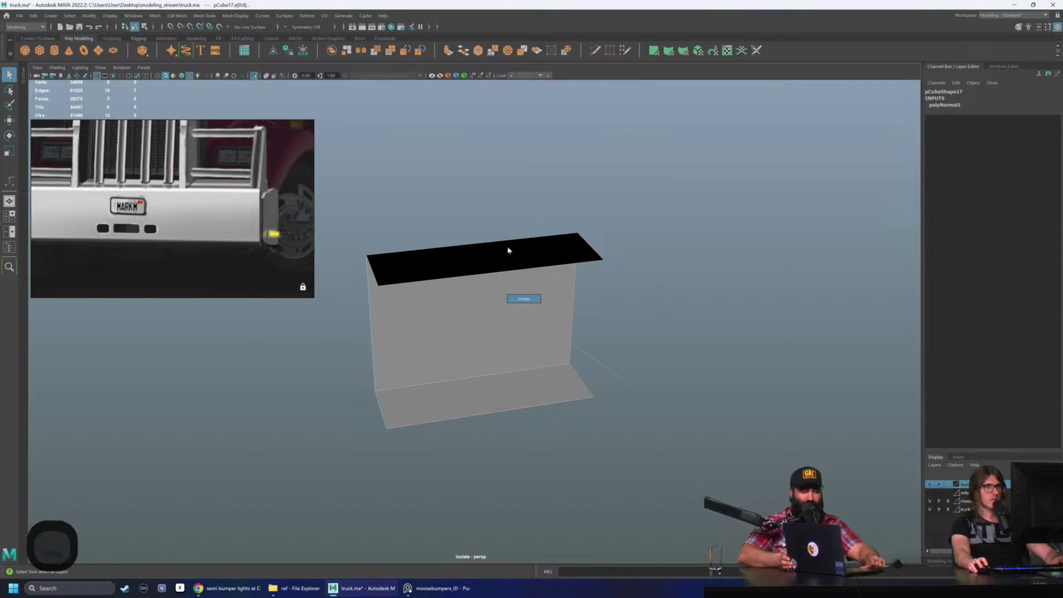
left_click_drag(535, 207, 653, 424)
key("w")
left_click_drag(548, 325, 690, 309)
key("q")
right_click_drag(553, 339, 606, 299)
left_click(693, 220)
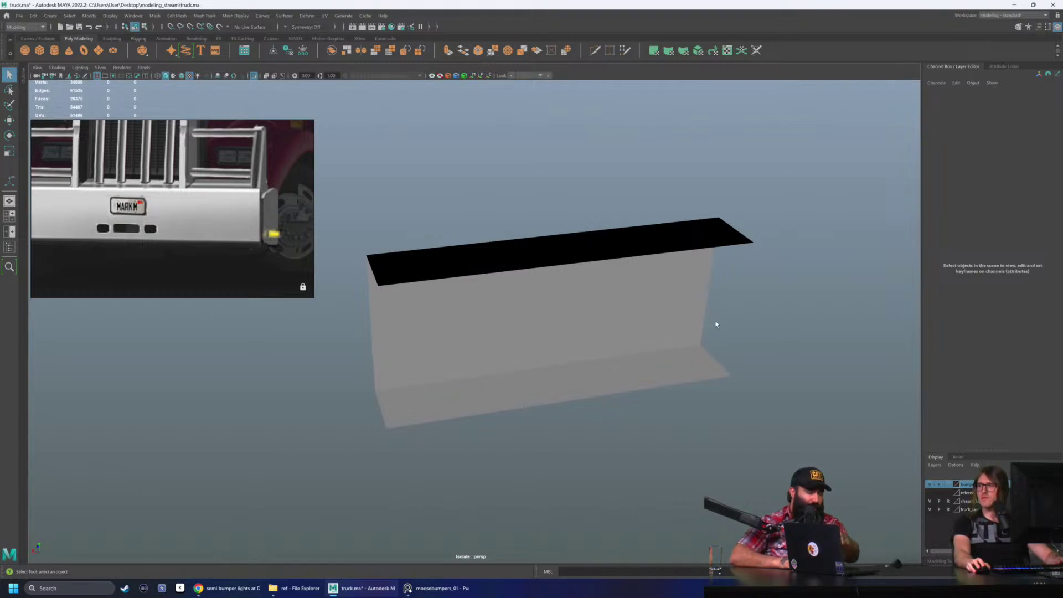
Step: Delete the shell's construction history and bring the rest of the truck back into view
left_click(520, 288)
key("alt+shift+d")
left_click(254, 76)
scroll(487, 284, "down", 4)
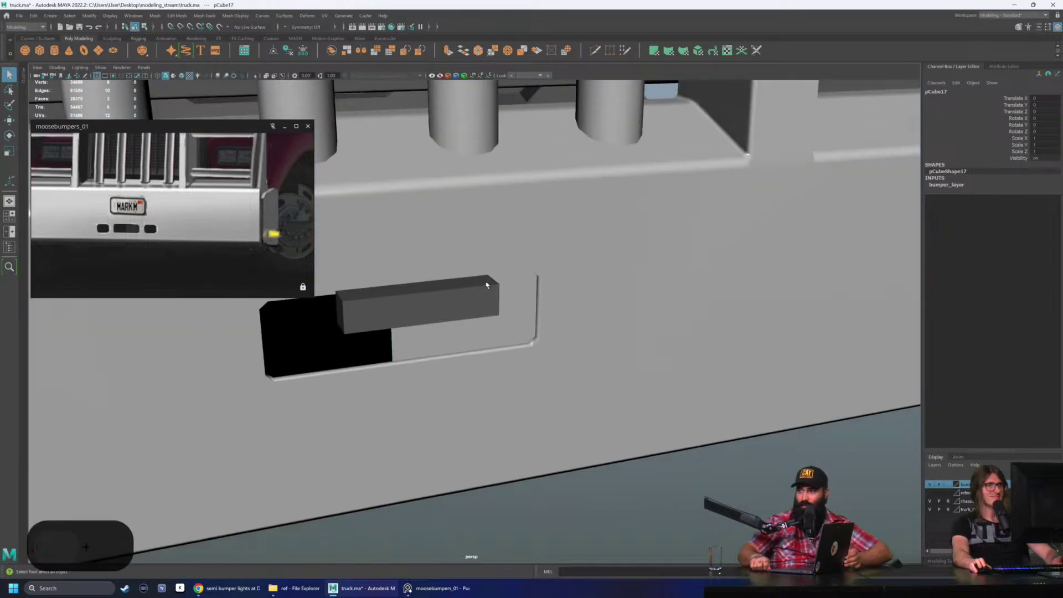
mouse_move(486, 285)
left_mouse_down("alt")
mouse_move(562, 280)
mouse_move(510, 281)
mouse_move(518, 277)
mouse_move(321, 131)
left_mouse_up("alt")
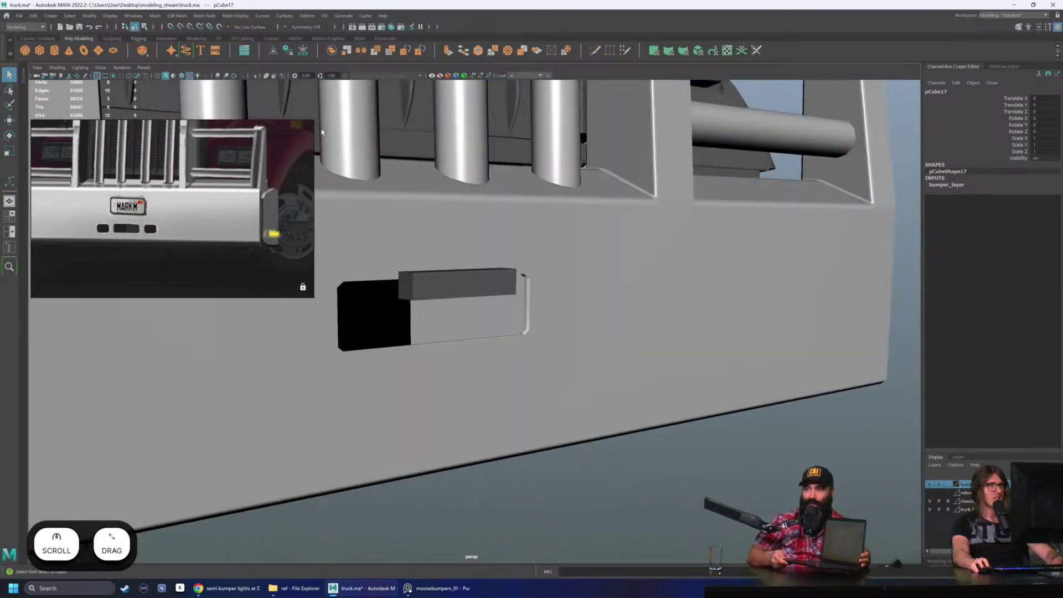
Step: Make a mirrored copy of the isolated shell with Duplicate Special, then show the full model
left_click(262, 78)
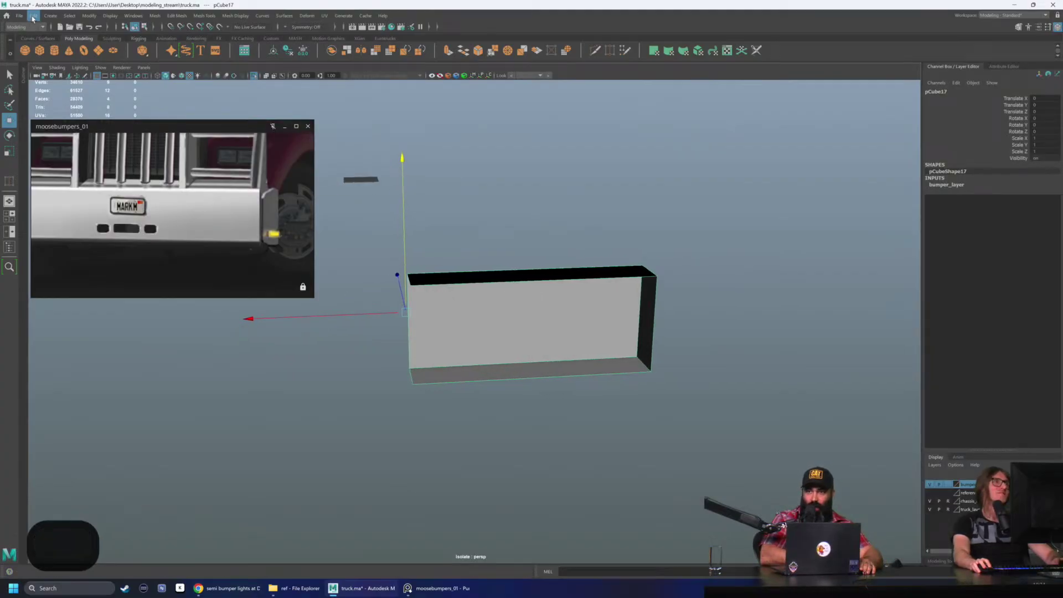
left_click(33, 17)
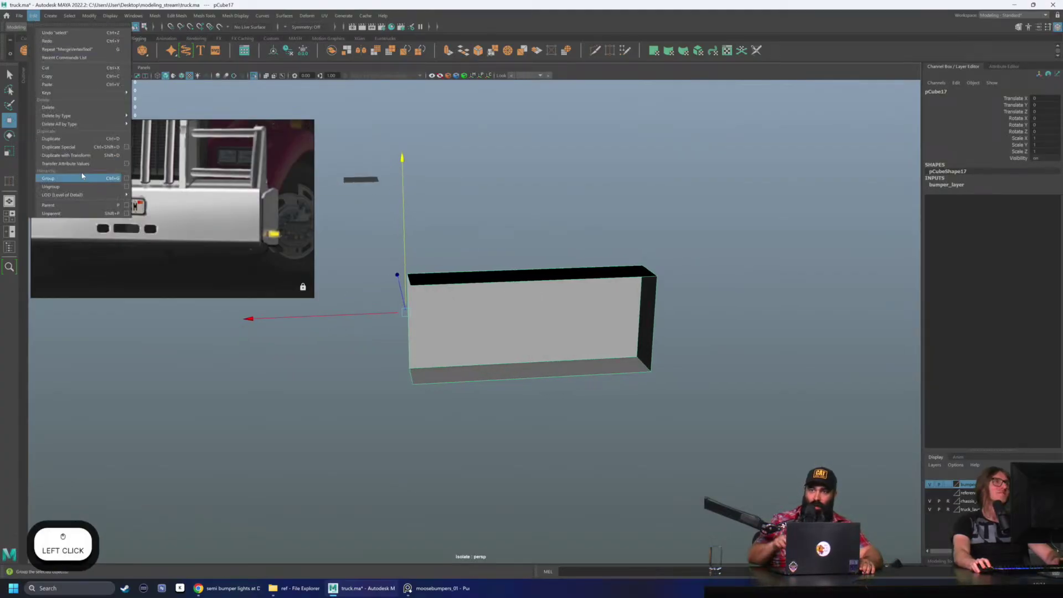
left_click(77, 148)
left_click(276, 93)
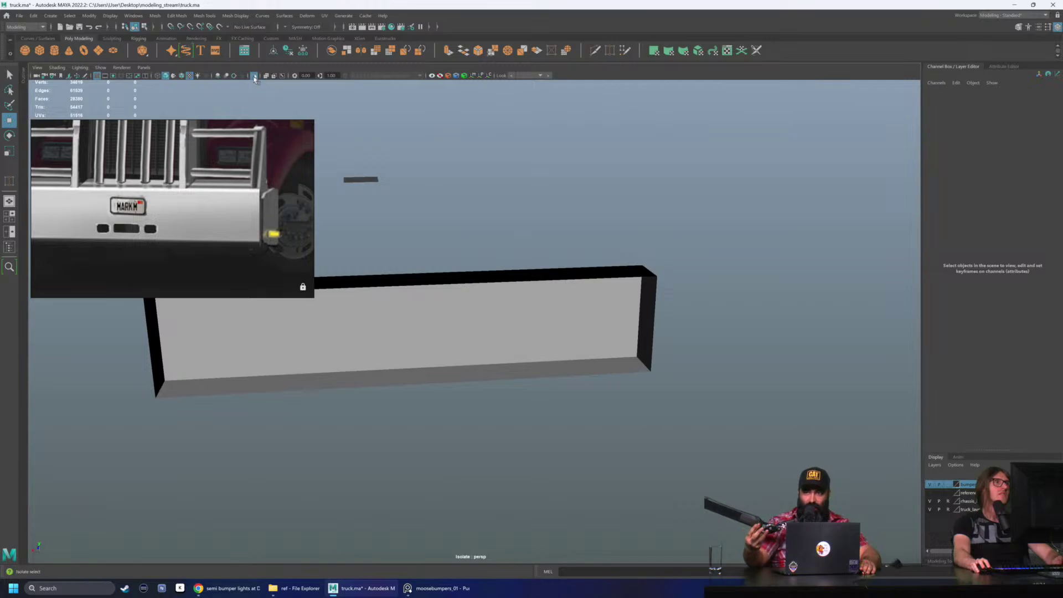
left_click(254, 76)
Step: Delete the faces of the small block in front of the opening, keeping only its top and front faces
left_click_drag(550, 231, 425, 350, "alt")
left_click(489, 321)
key("f")
scroll(491, 325, "down", 4)
right_click_drag(403, 297, 406, 329)
key("4")
left_click_drag(415, 278, 518, 425)
left_click_drag(540, 408, 490, 330, "ctrl")
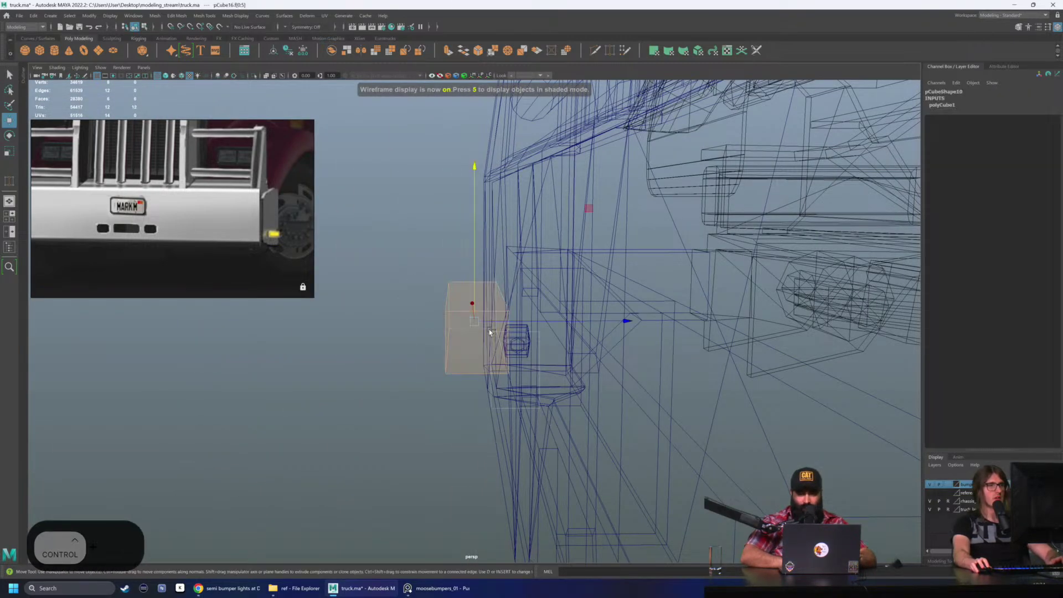
key("Delete")
key("ctrl+z")
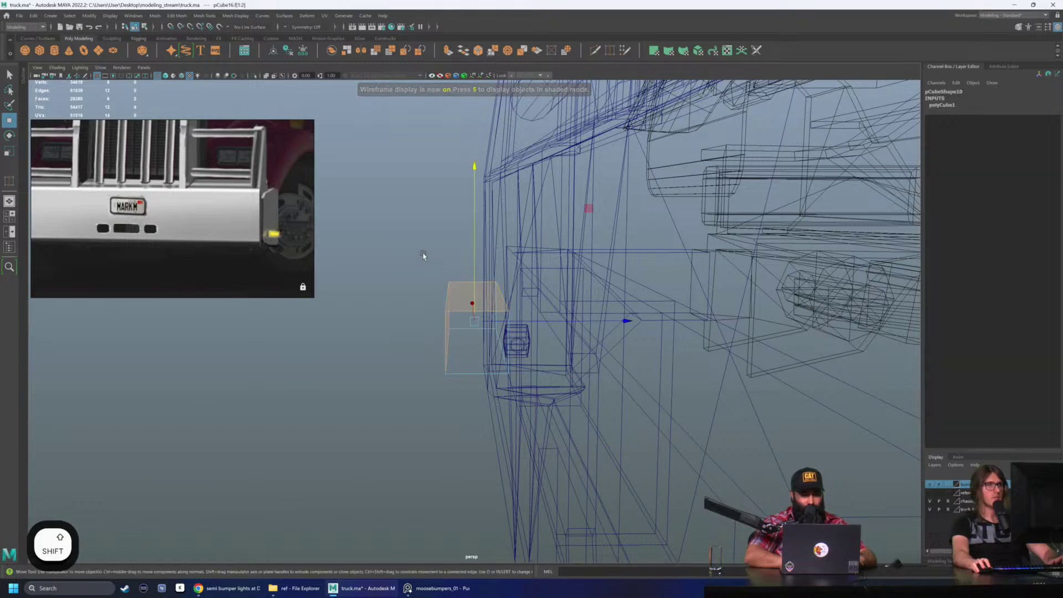
left_click_drag(422, 254, 629, 502, "shift")
key("Delete")
key("6")
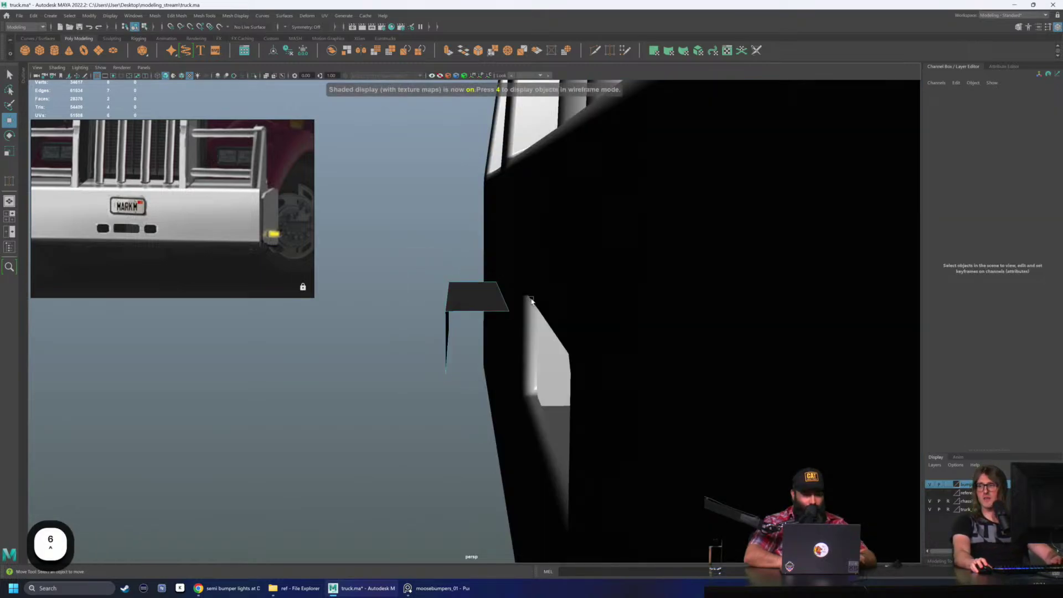
Step: Snap the remaining two-face piece's pivot to its geometry and align the piece with the opening's upper edge
left_click_drag(501, 313, 470, 301, "alt")
key("q")
right_click_drag(469, 301, 478, 287)
left_click_drag(477, 287, 546, 303, "alt")
key("w")
key("d")
key("v")
left_click_drag(564, 254, 570, 313)
left_click_drag(182, 77, 513, 318, "alt")
left_click_drag(491, 428, 550, 349)
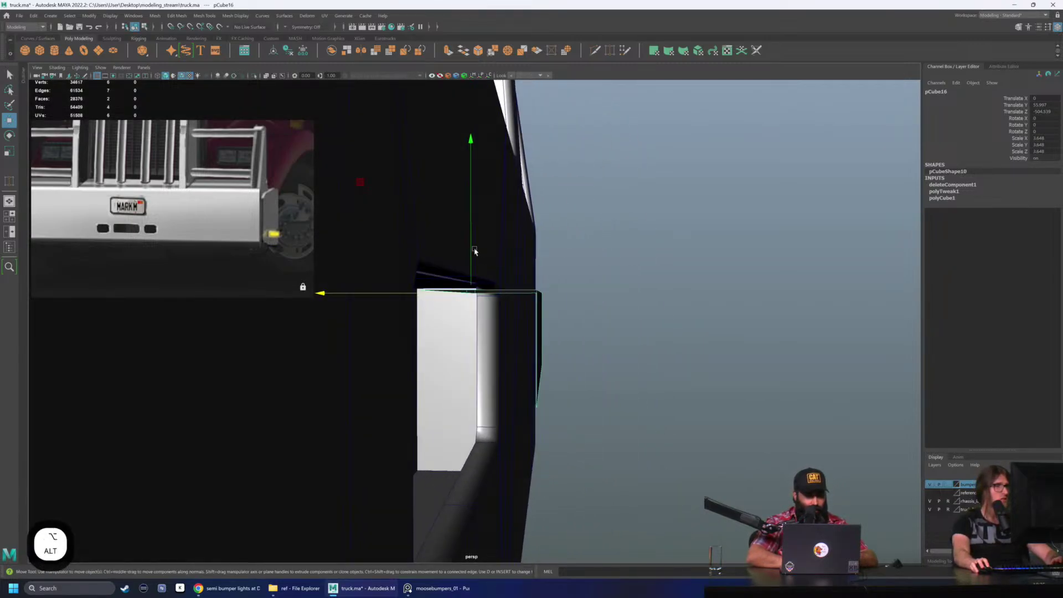
left_click_drag(474, 250, 476, 287)
Step: Move the two-face piece's front face back into the bumper opening
left_click_drag(563, 286, 593, 285, "alt")
right_click_drag(593, 285, 593, 310)
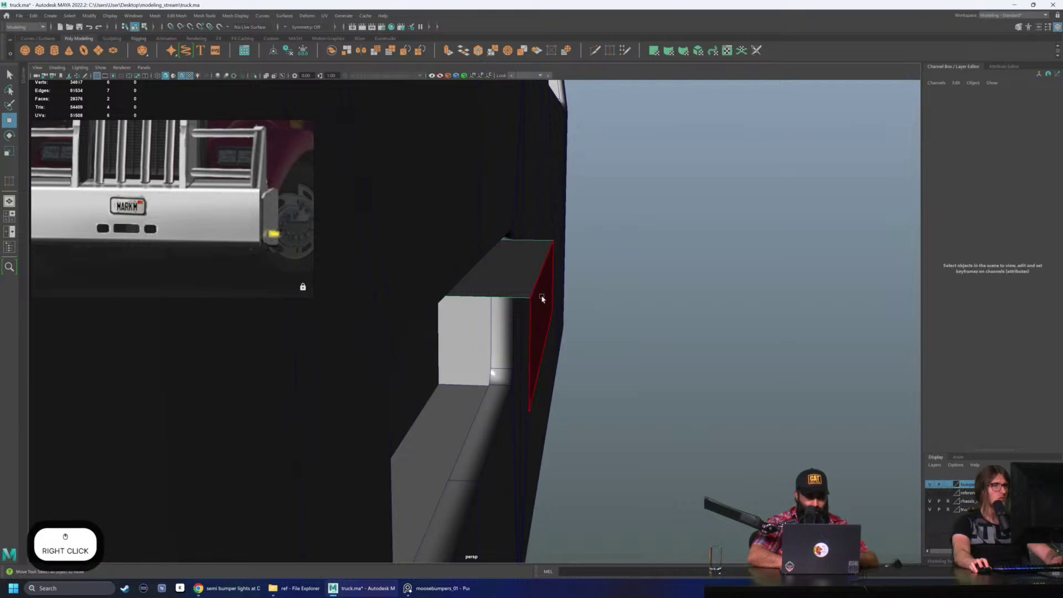
left_click(499, 306)
key("w")
left_click_drag(469, 302, 452, 300)
Step: Select all vertices of the two-face piece and scale them sideways to span nearly the whole opening
left_click_drag(603, 303, 522, 298, "alt")
right_click_drag(522, 299, 441, 316, "alt")
left_click_drag(441, 315, 614, 330, "alt")
right_click_drag(614, 330, 476, 293, "alt")
right_click_drag(473, 290, 423, 283)
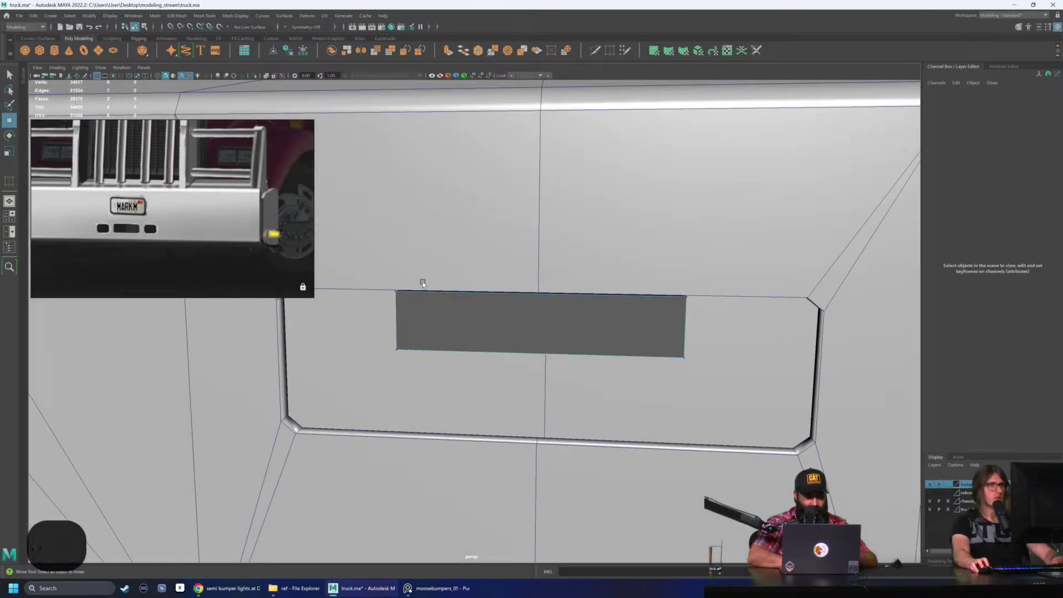
left_click_drag(641, 426, 644, 428)
right_click_drag(626, 409, 500, 321, "alt")
middle_click_drag(500, 321, 529, 326, "alt")
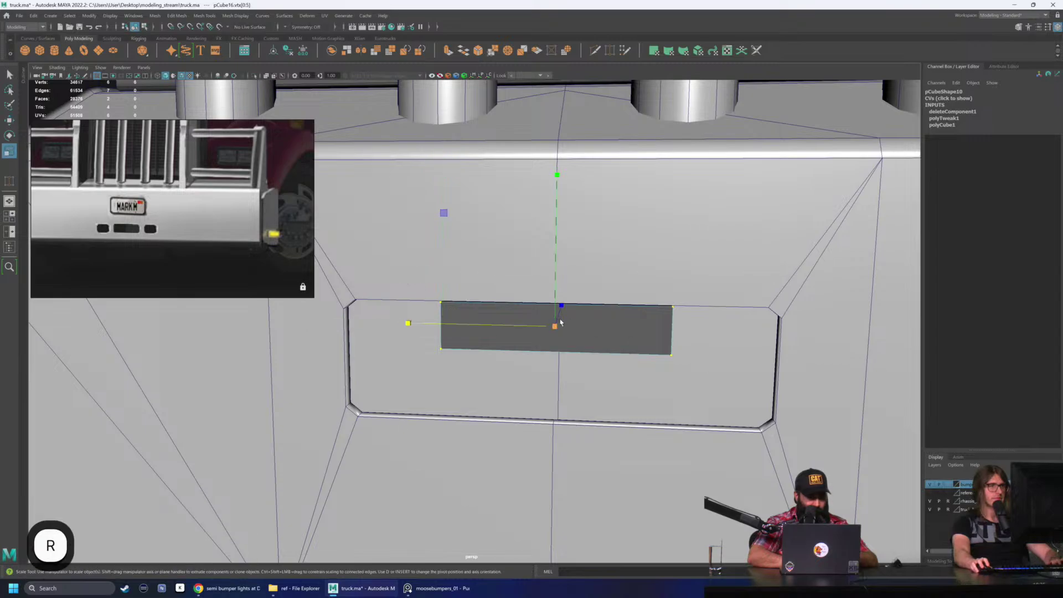
left_click_drag(477, 326, 391, 331)
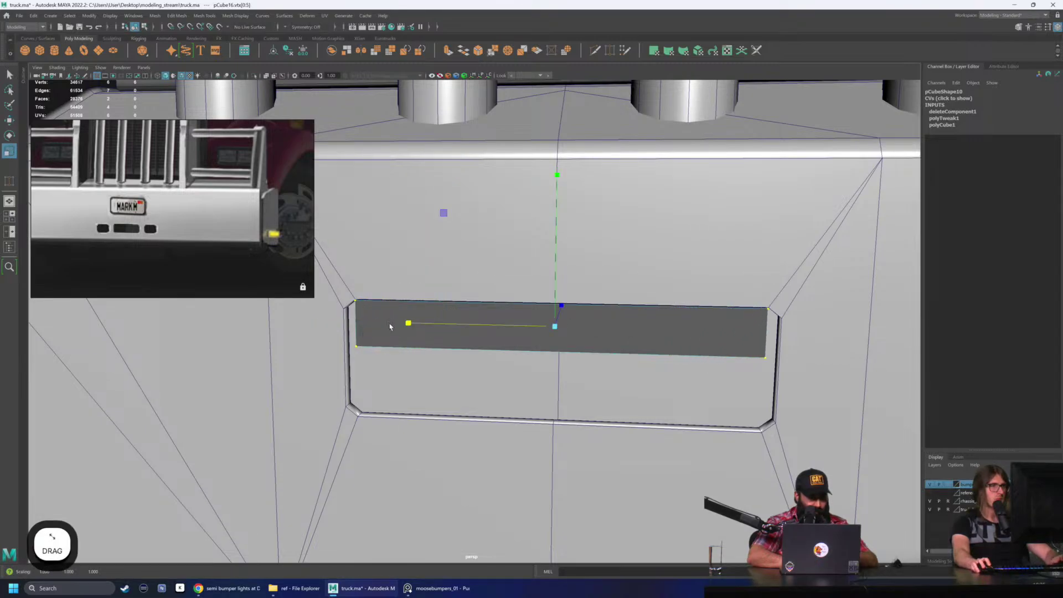
Step: Pull the front face's lower edge down to the opening's lower edge and select the front face
right_click_drag(436, 332, 436, 359)
left_click_drag(437, 328, 495, 323, "alt")
key("w")
right_click_drag(479, 329, 482, 298)
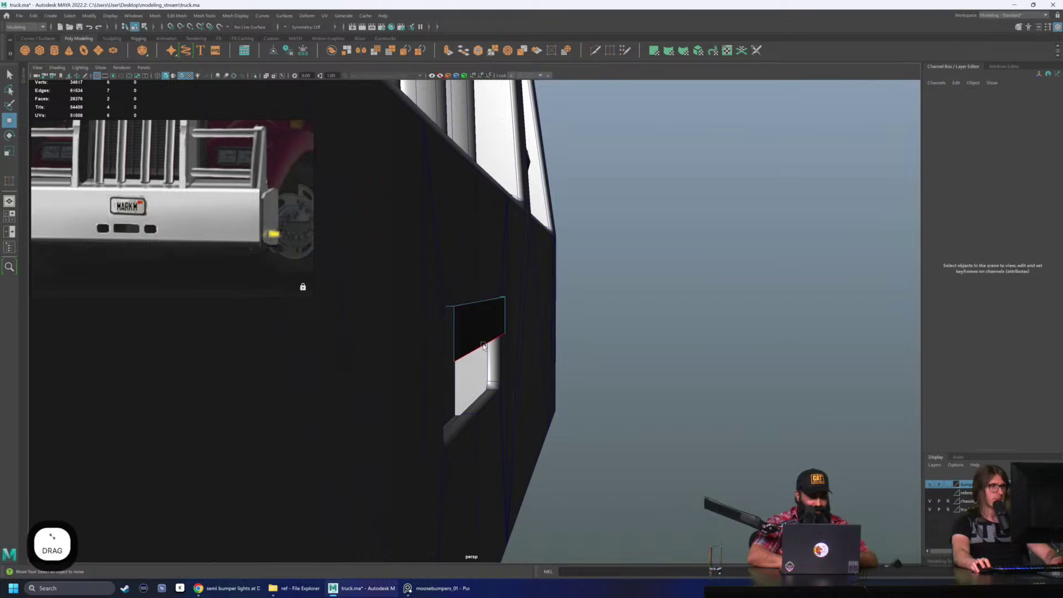
left_click(480, 354)
left_click_drag(536, 355, 498, 349, "alt")
key("w")
left_click_drag(548, 206, 533, 327)
right_click_drag(534, 327, 535, 354)
left_click(535, 354)
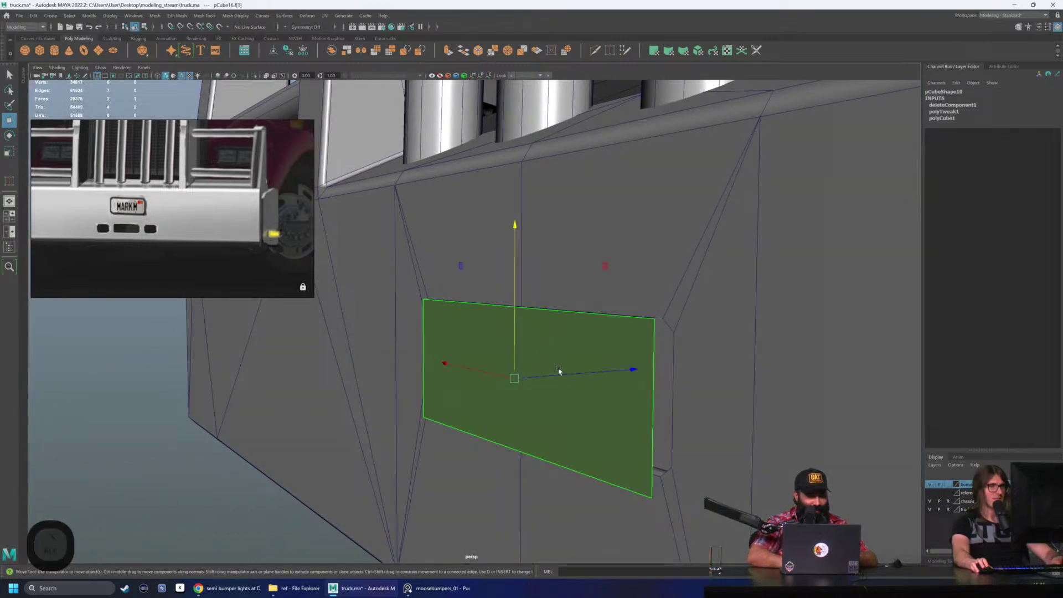
Step: Extrude the front face's lower edge back into the bumper opening to form a short bottom lip
left_click_drag(535, 354, 626, 349, "alt")
key("w")
left_click_drag(624, 362, 611, 345, "alt")
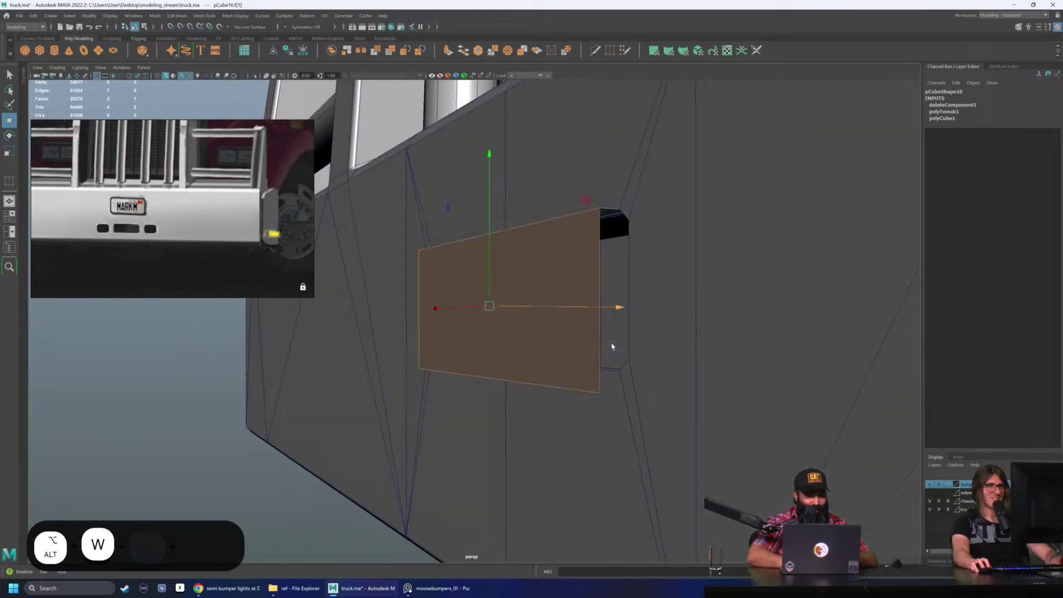
right_click_drag(592, 355, 587, 327)
left_click(576, 379)
key("ctrl+e")
key("w")
left_click_drag(567, 382, 634, 394, "alt")
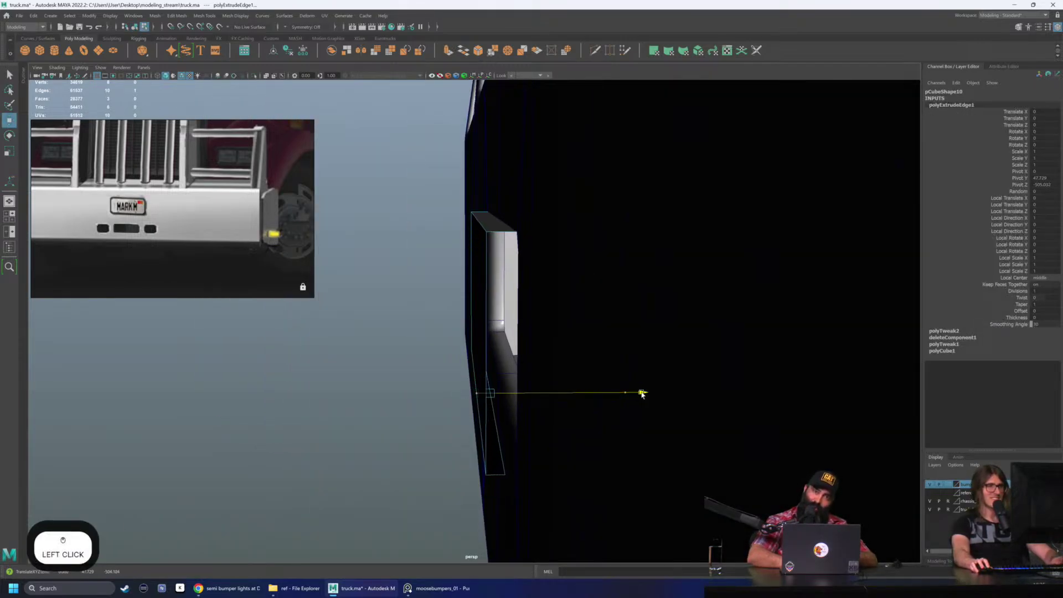
Step: Bevel the piece's upper and lower front edges with a fraction of 0.67
left_click_drag(546, 343, 507, 308, "alt")
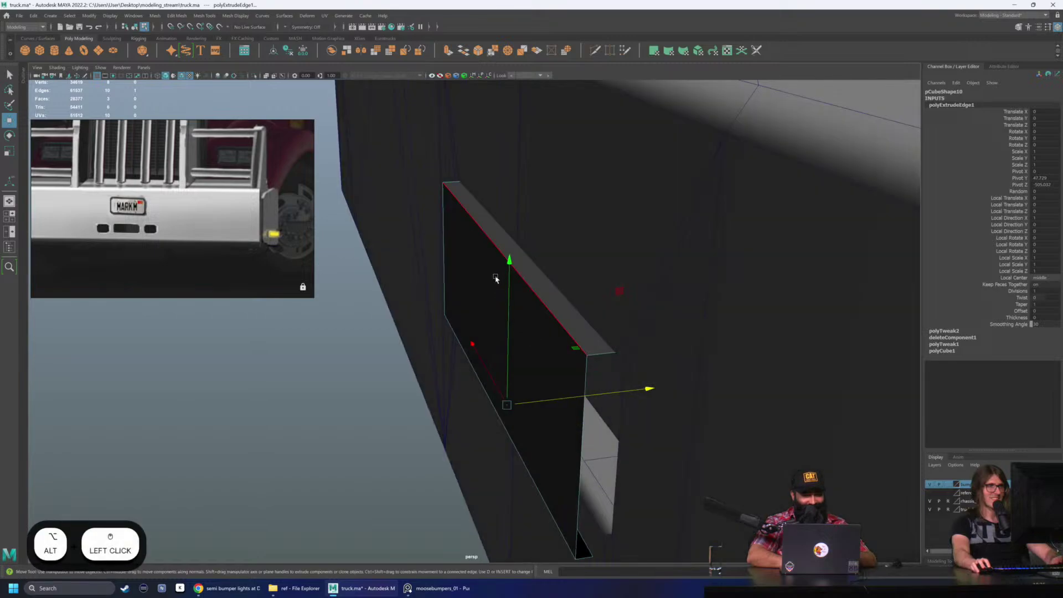
left_click(495, 273)
left_click(483, 390, "shift")
key("ctrl+b")
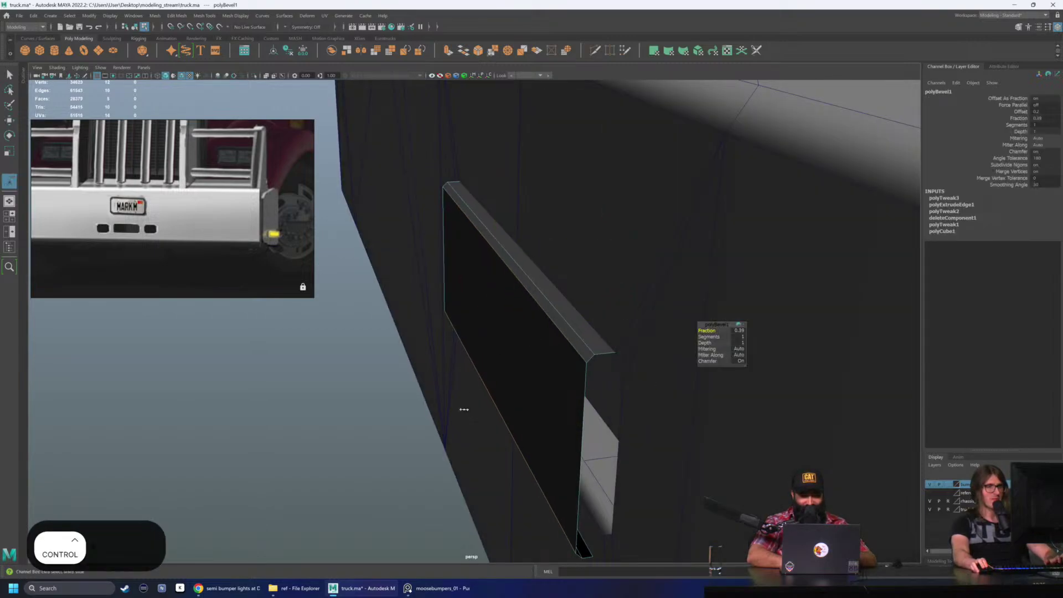
left_click_drag(463, 408, 507, 394)
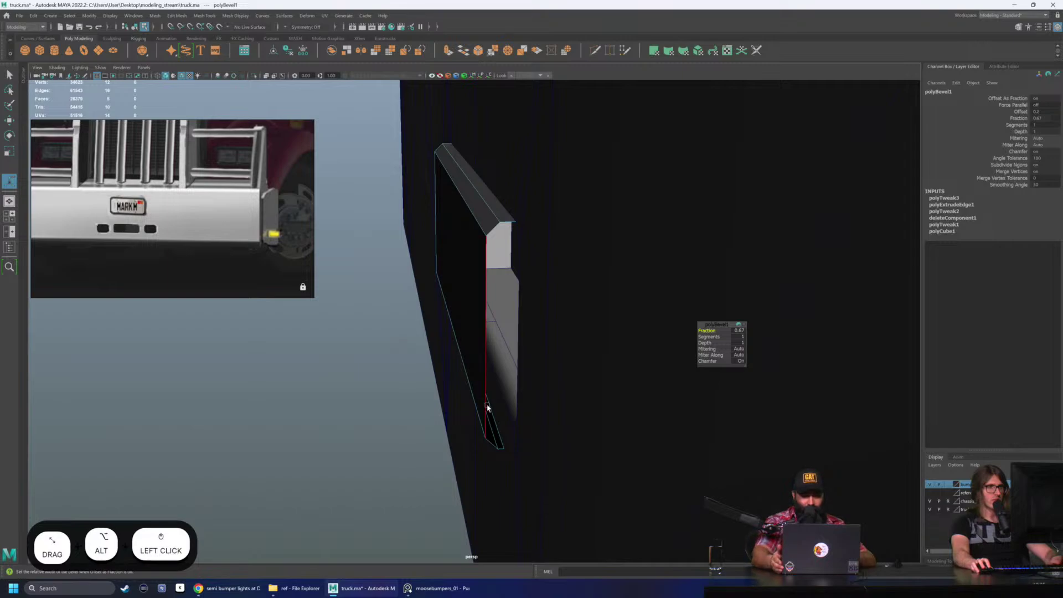
left_click(487, 408)
key("w")
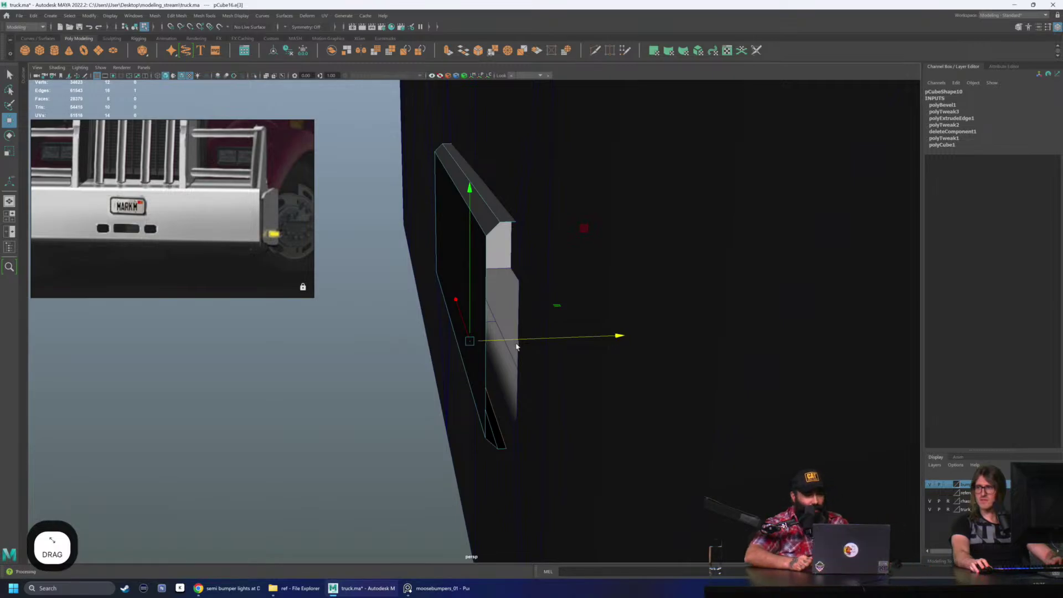
Step: Return the piece to object mode and hide the wireframe overlay on the shaded models
scroll(515, 347, "down", 5)
left_click_drag(404, 355, 463, 339, "alt")
key("q")
right_click_drag(462, 336, 492, 287)
scroll(456, 295, "down", 1)
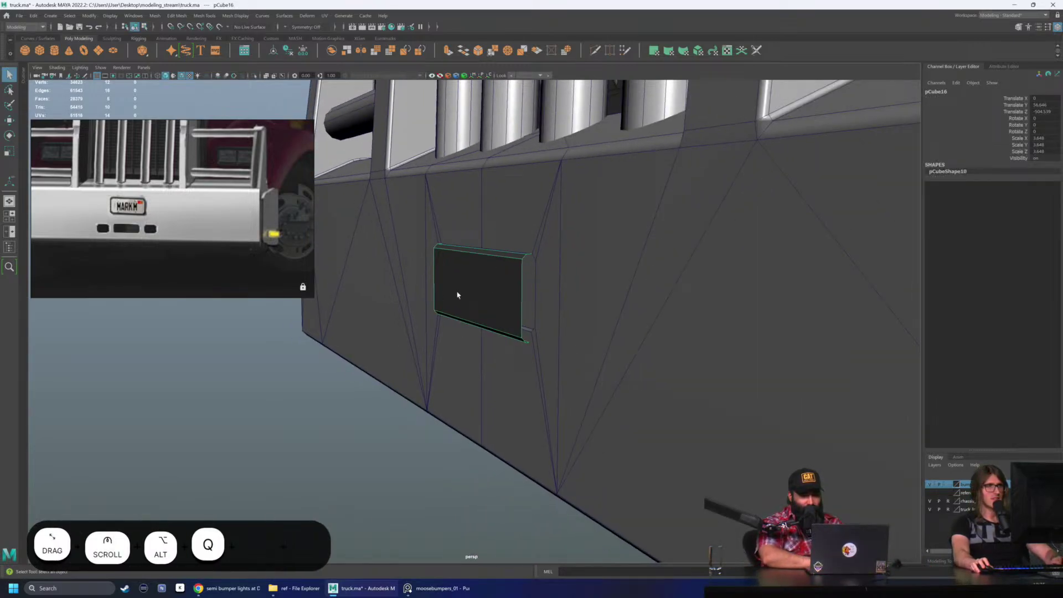
left_click(182, 76)
mouse_move(308, 313)
left_mouse_down("alt")
mouse_move(360, 367)
mouse_move(487, 291)
mouse_move(523, 331)
mouse_move(562, 320)
mouse_move(526, 330)
mouse_move(487, 314)
left_mouse_up("alt")
scroll(486, 311, "up", 2)
left_click(477, 310)
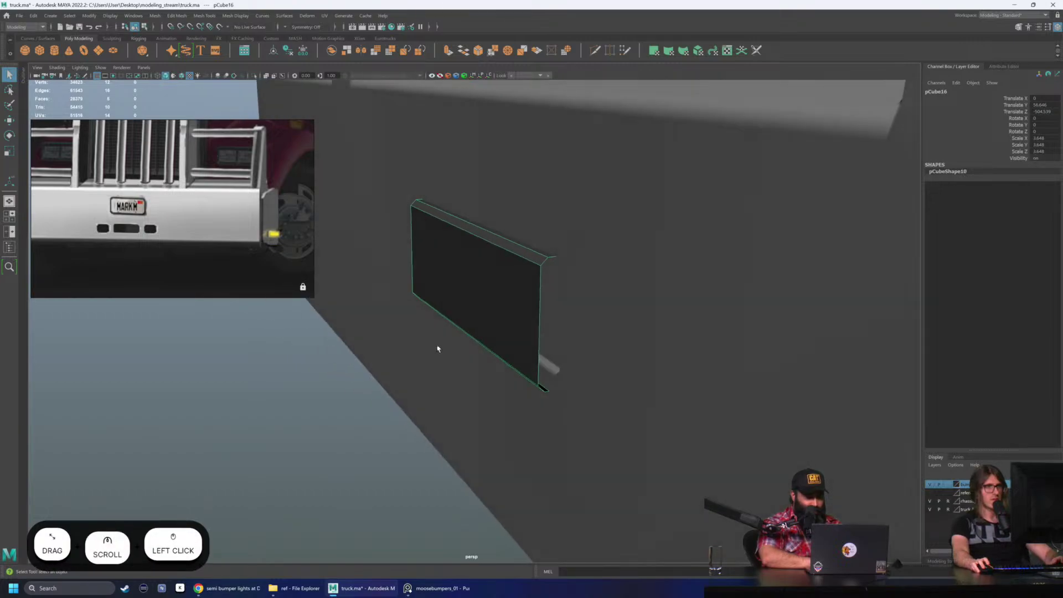
Step: Extrude all faces of the beveled piece to a thickness of -0.32
key("ctrl+e")
middle_click_drag(390, 414, 346, 429, "ctrl")
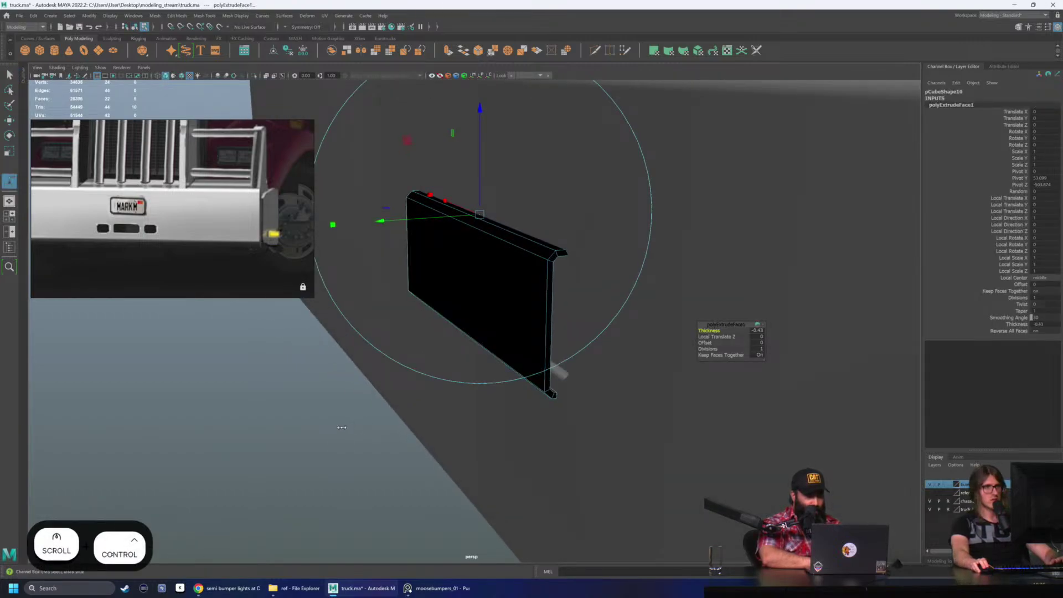
left_click(341, 430)
left_click(342, 430)
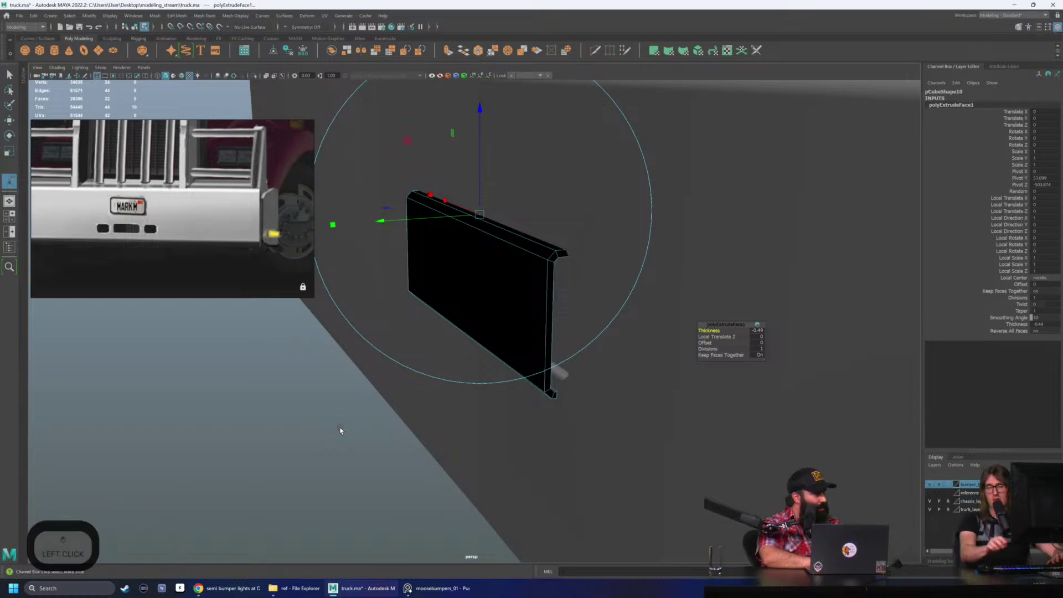
left_click_drag(341, 430, 419, 456)
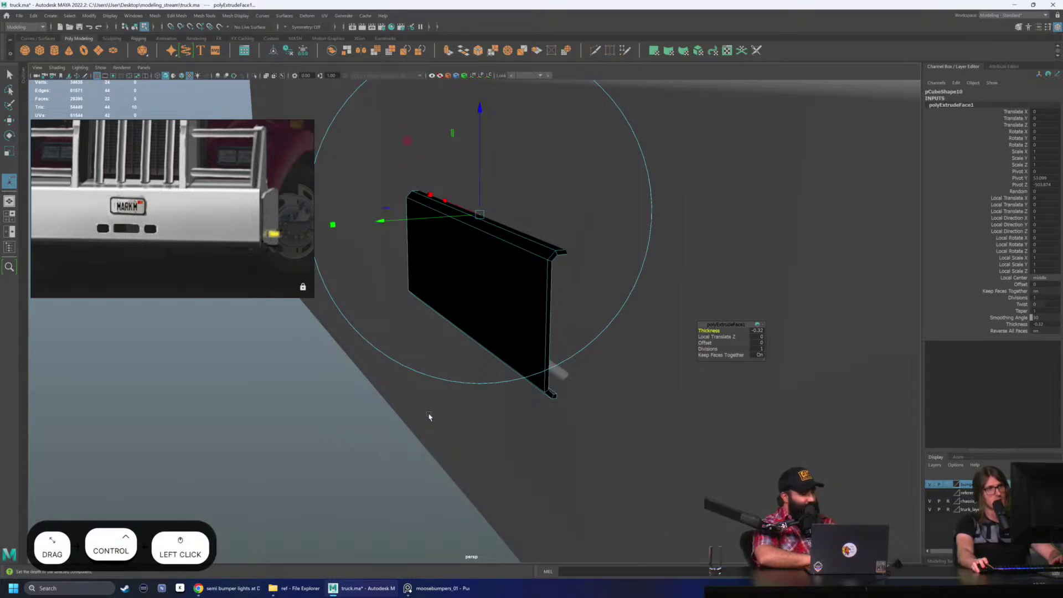
Step: Return the thickened, beveled piece to object mode and delete its construction history
key("q")
right_click_drag(484, 303, 600, 215)
key("alt+shift+d")
scroll(559, 249, "down", 2)
left_click_drag(514, 282, 620, 288, "alt")
scroll(563, 276, "down", 2)
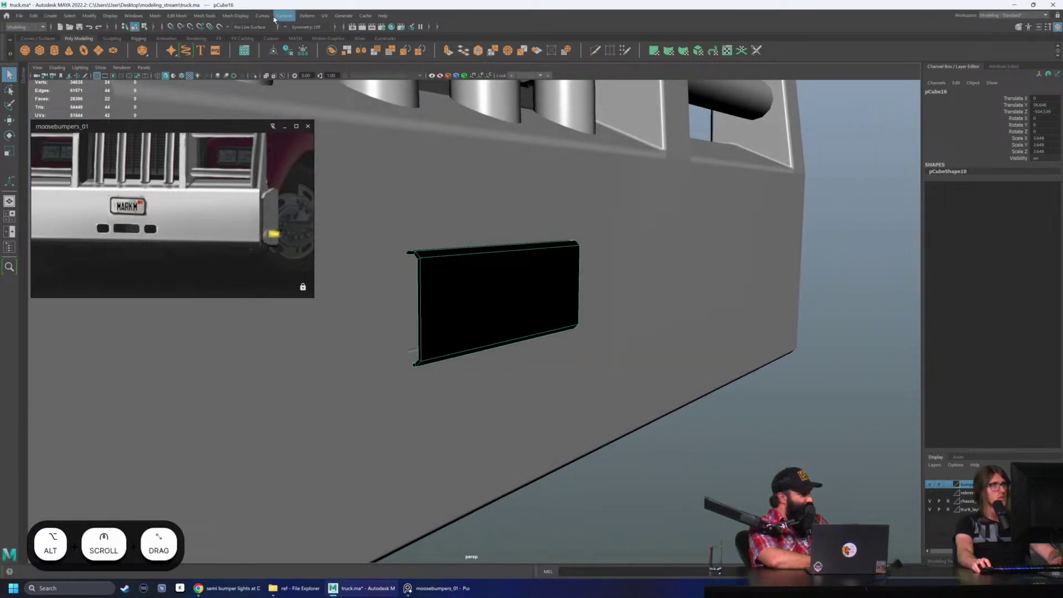
left_click(242, 17)
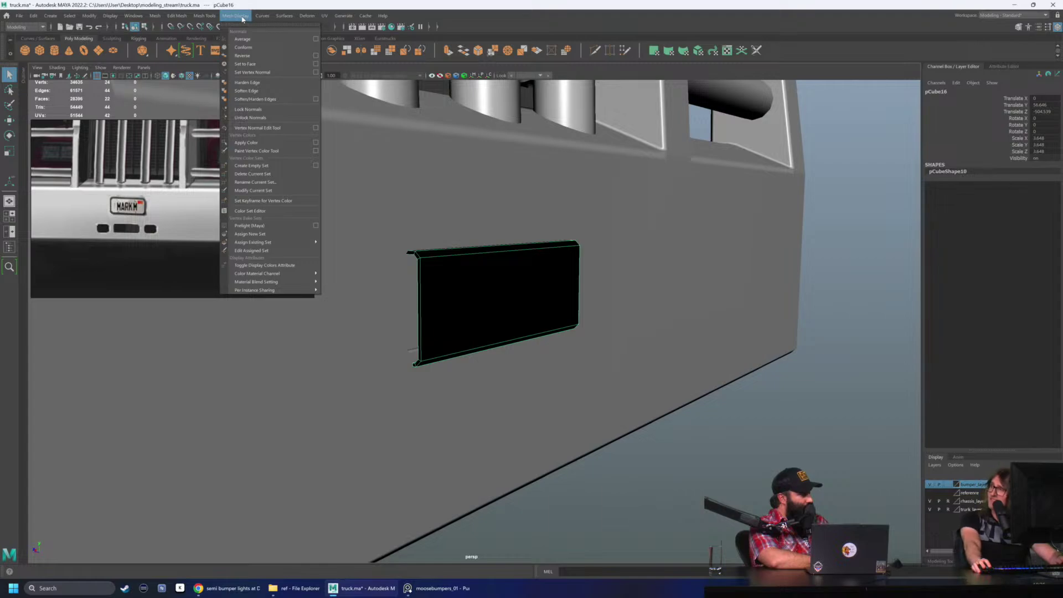
left_click(450, 214)
Step: Undo the history deletion, the thickness extrusion and the bevel, back to the square-edged piece
key("ctrl+z")
key("ctrl+z")
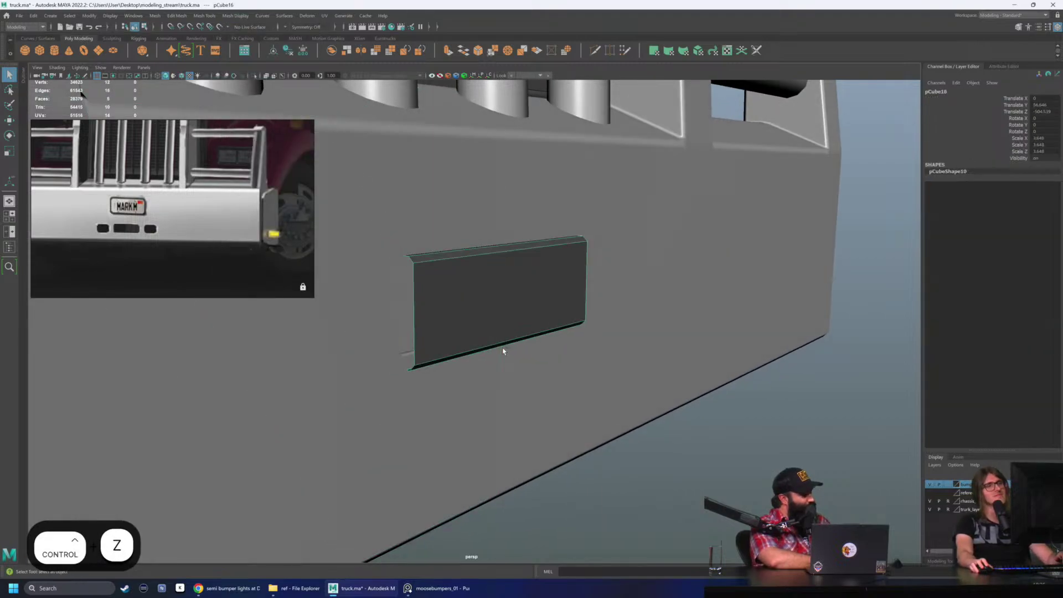
key("ctrl+z")
key("ctrl+z")
left_click_drag(503, 352, 517, 351, "alt")
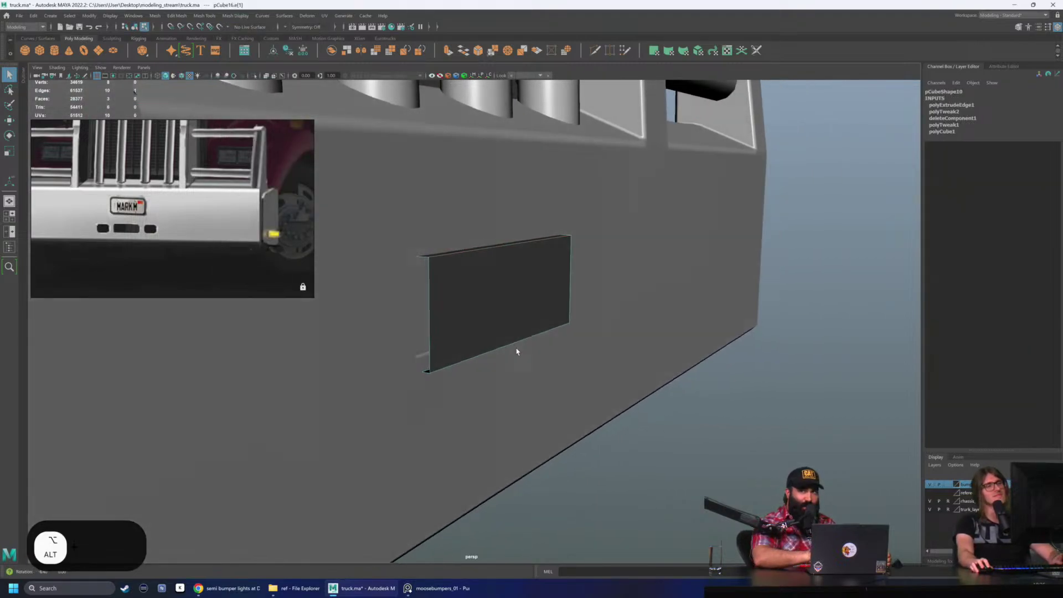
Step: Extrude all faces of the square-edged piece to a thickness of -0.47 and delete its construction history
right_click_drag(491, 327, 610, 258)
left_click_drag(611, 336, 693, 319, "alt")
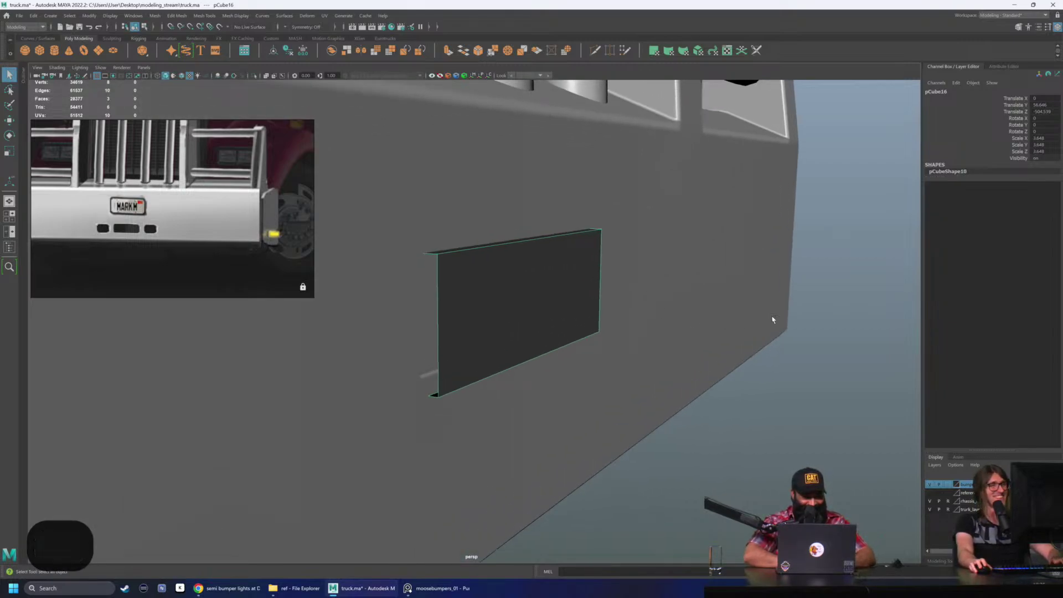
key("ctrl+e")
left_click_drag(772, 320, 854, 268, "ctrl")
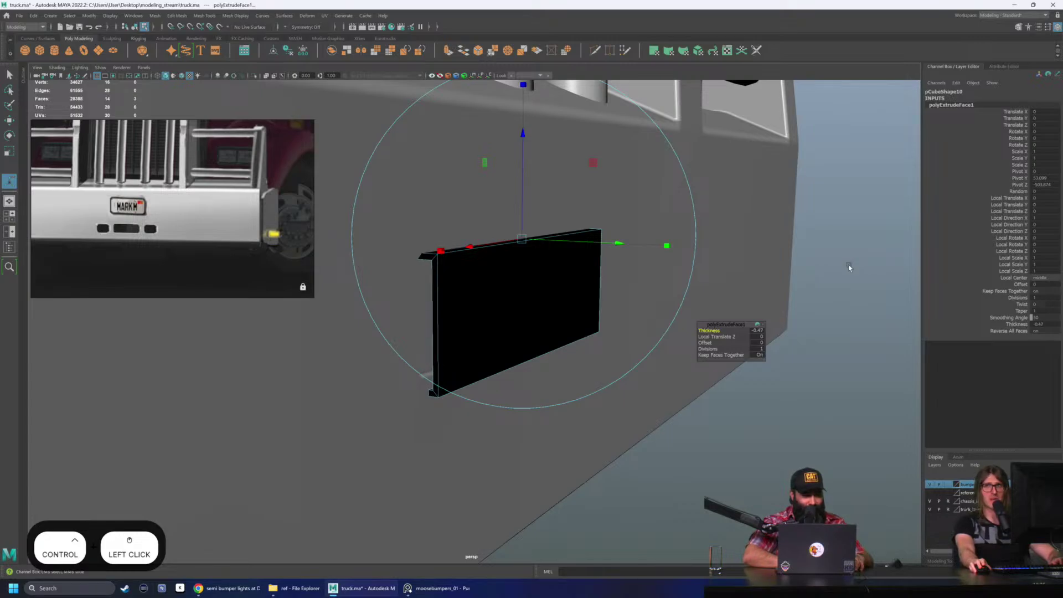
key("q")
right_click_drag(510, 303, 593, 236)
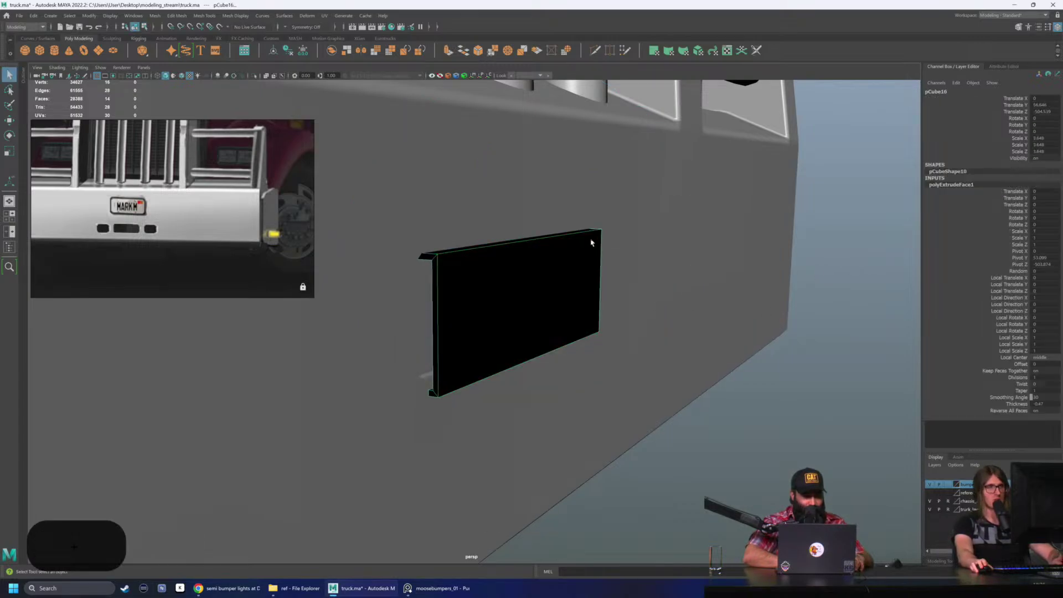
key("alt+shift+d")
Step: Isolate the thickened piece in the viewport and reverse its face normals
left_click(254, 76)
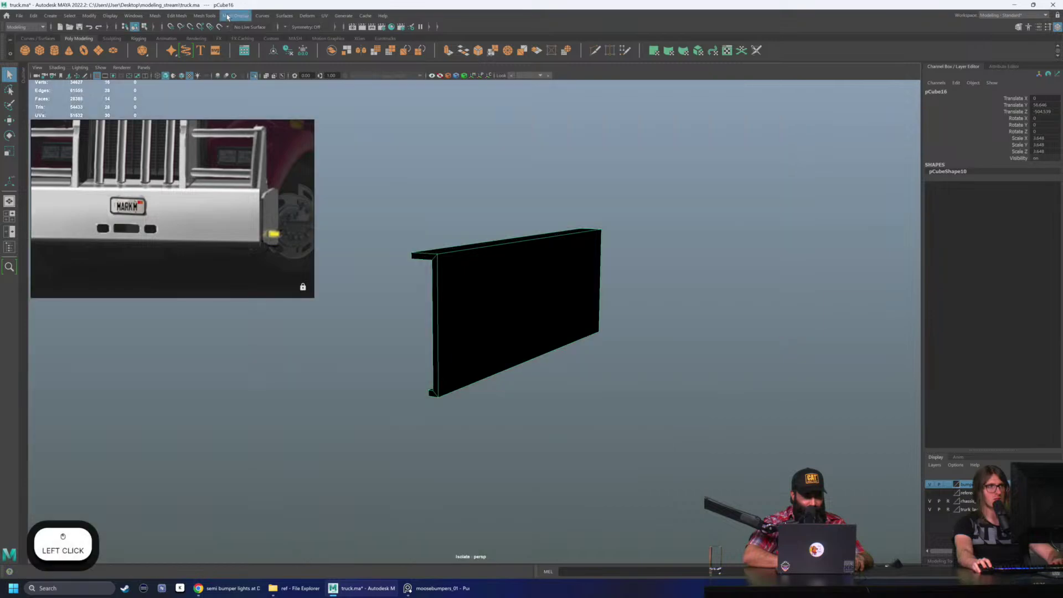
left_click(235, 15)
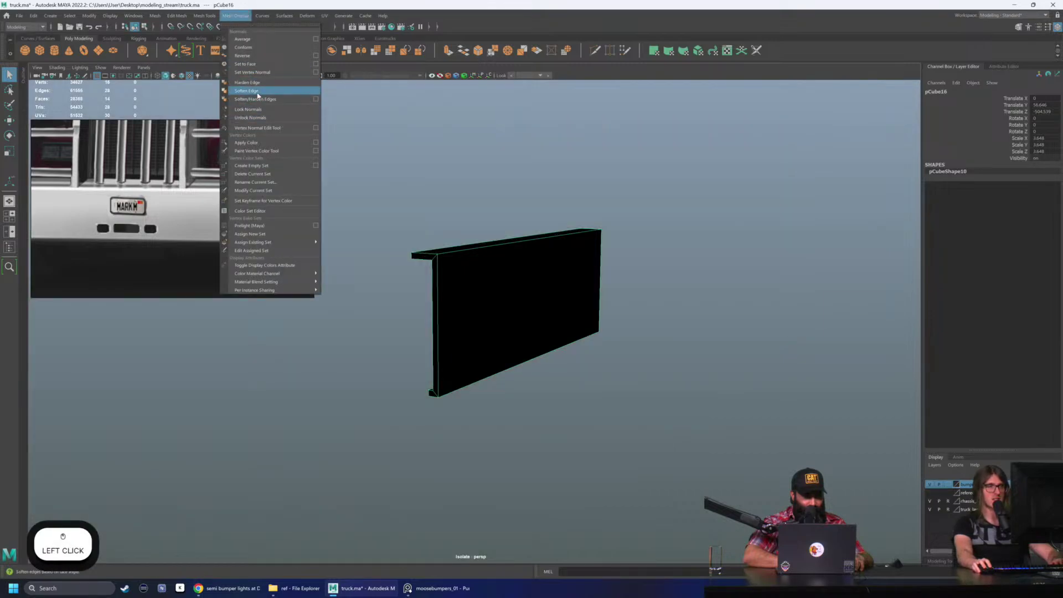
left_click(248, 64)
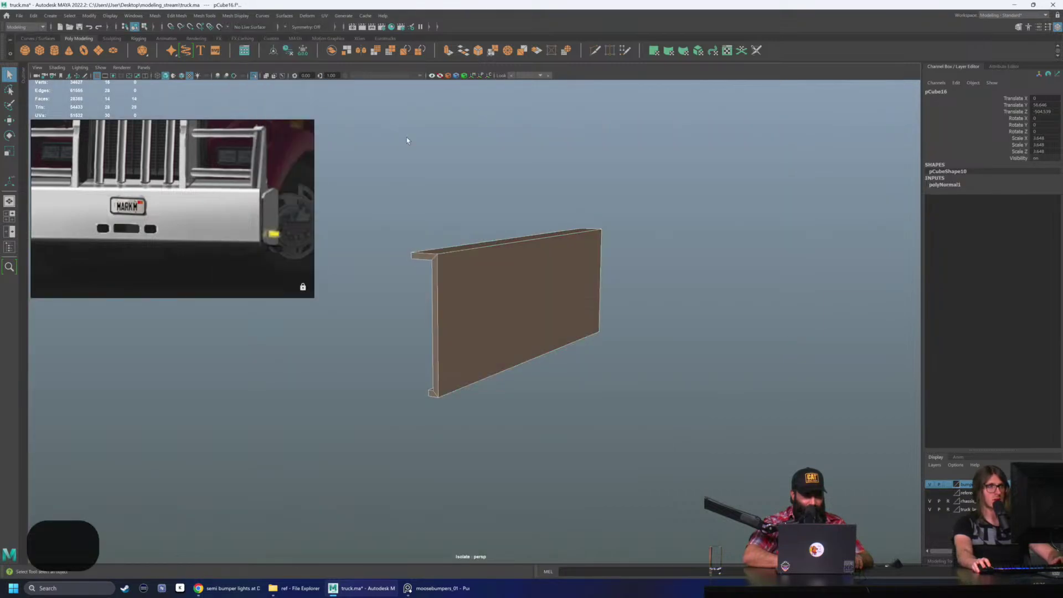
mouse_move(408, 140)
left_mouse_down("alt")
mouse_move(496, 205)
mouse_move(501, 182)
left_mouse_up("alt")
Step: Delete the narrow face running lengthwise along the piece's bottom lip
left_click(510, 353)
key("Tab")
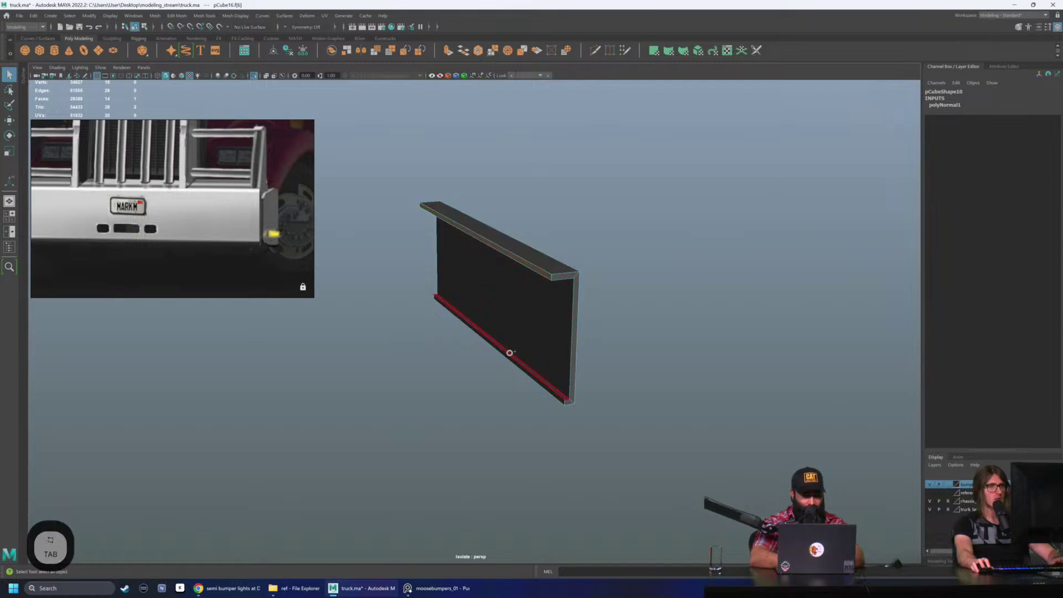
key("Delete")
left_click_drag(446, 374, 616, 221, "alt")
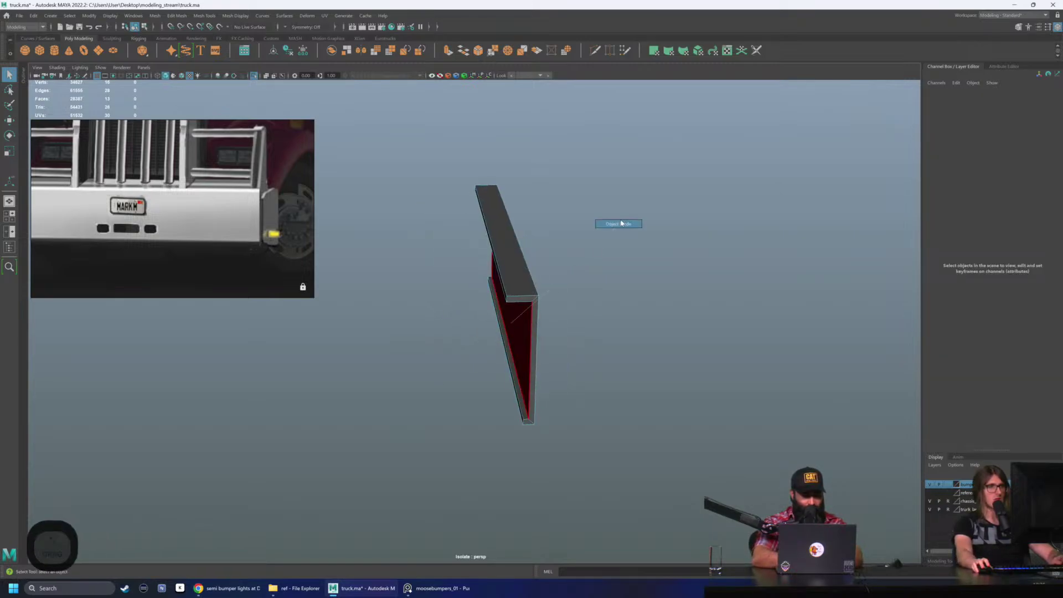
Step: Delete the piece's construction history and bring the rest of the truck back into view
key("alt+shift+d")
left_click(257, 77)
left_click_drag(463, 213, 254, 335, "alt")
scroll(486, 284, "up", 2)
right_click_drag(254, 335, 328, 573)
left_click(335, 546)
Step: Turn on screen-space ambient occlusion for the viewport
left_click_drag(396, 471, 462, 378, "alt")
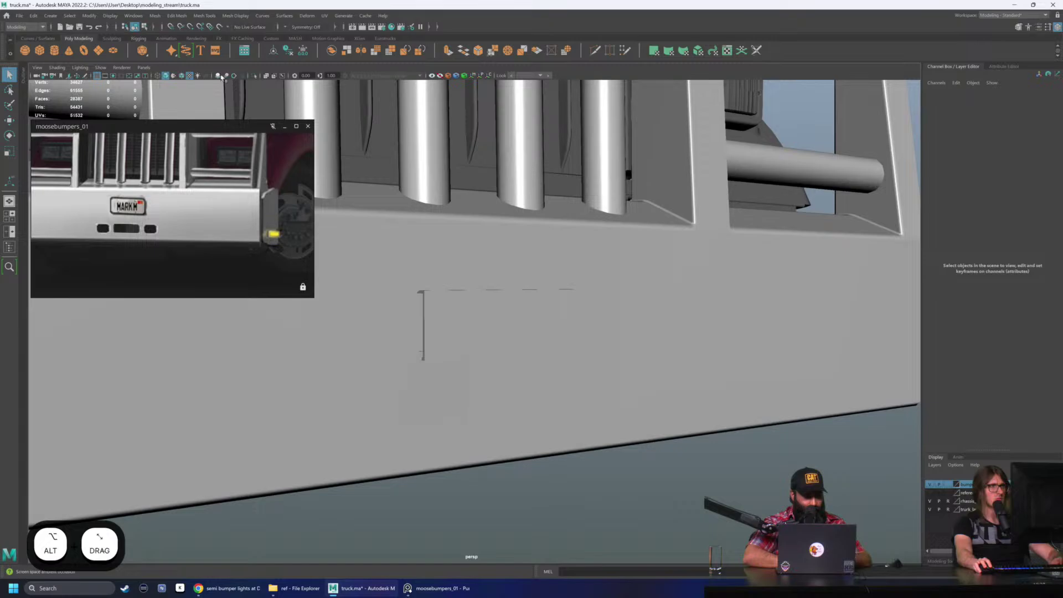
left_click(221, 76)
mouse_move(465, 232)
left_mouse_down("alt")
mouse_move(415, 233)
mouse_move(476, 310)
mouse_move(482, 346)
mouse_move(531, 352)
left_mouse_up("alt")
Step: Select all vertices of the thickened piece and scale them sideways to fill the opening's full width
left_click(498, 331)
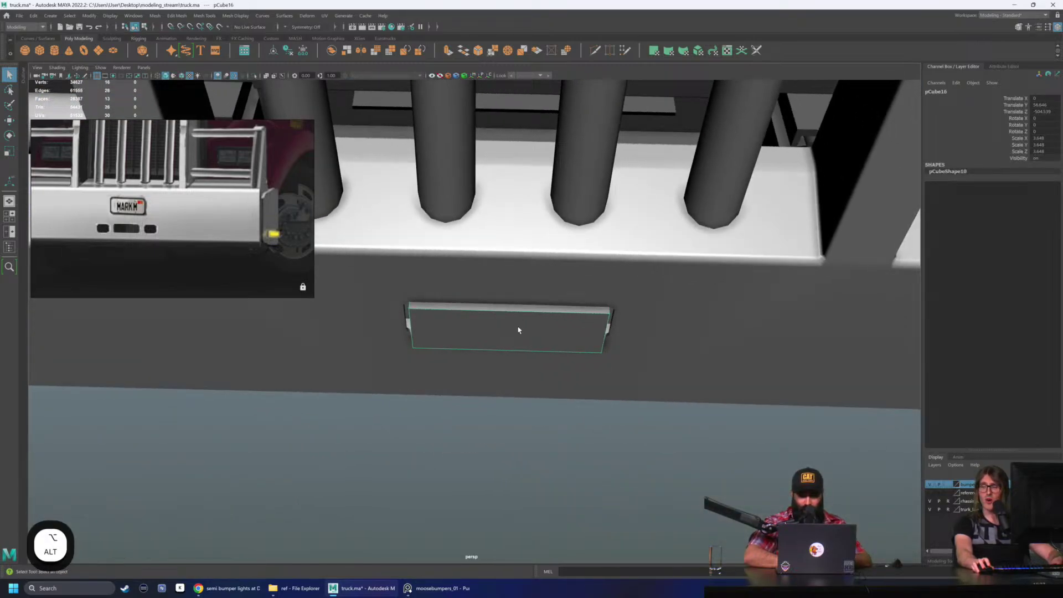
right_click_drag(507, 326, 476, 326)
left_click_drag(380, 268, 672, 446)
key("r")
scroll(484, 357, "up", 2)
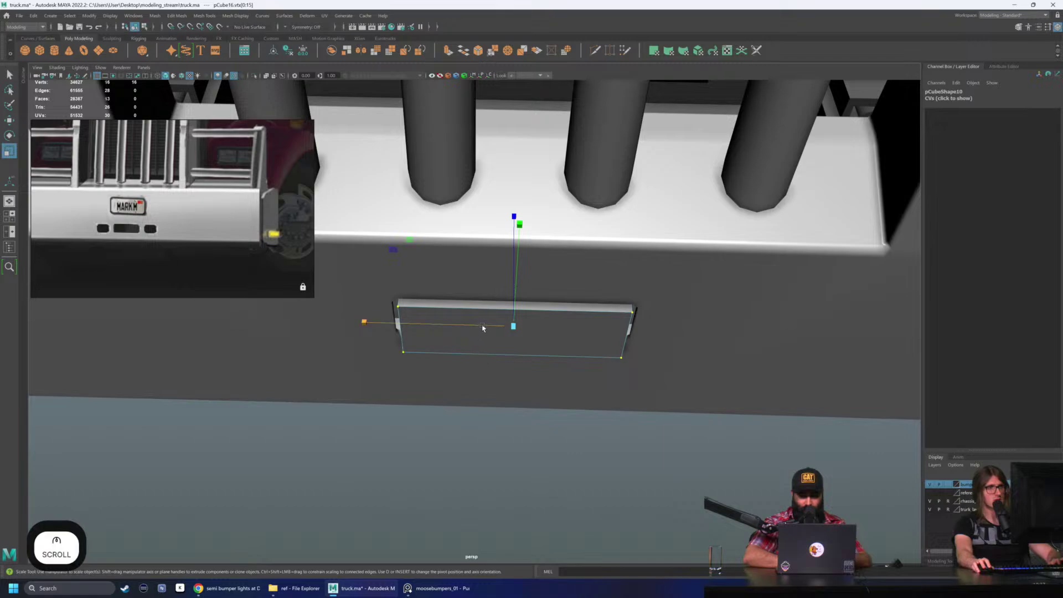
left_click_drag(482, 328, 467, 336)
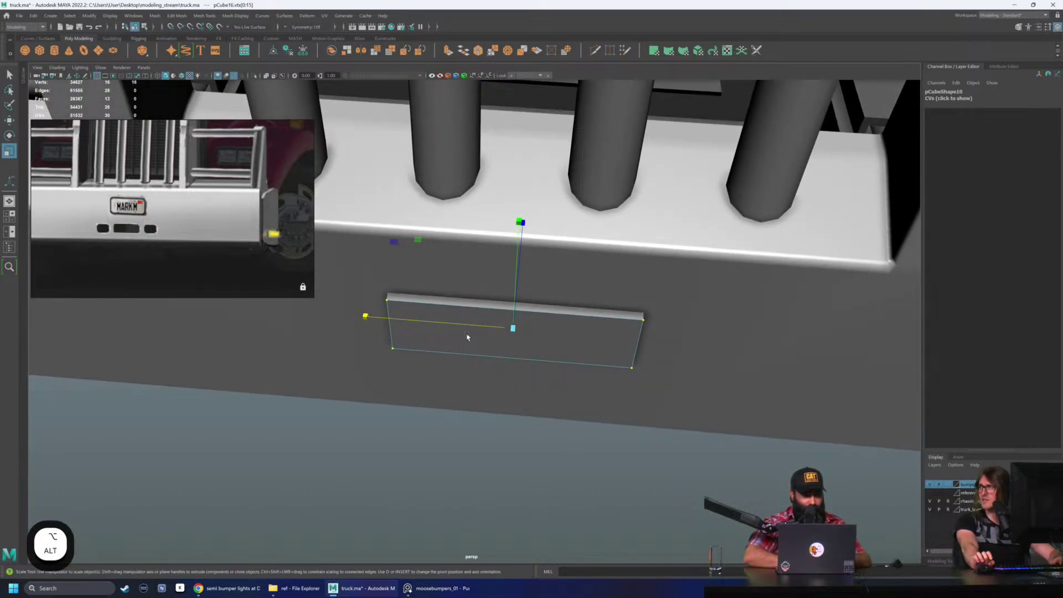
Step: Select the faces of the piece's front wall and move them forward toward the bumper's front surface
left_click_drag(467, 336, 606, 281, "alt")
right_click_drag(606, 281, 575, 304)
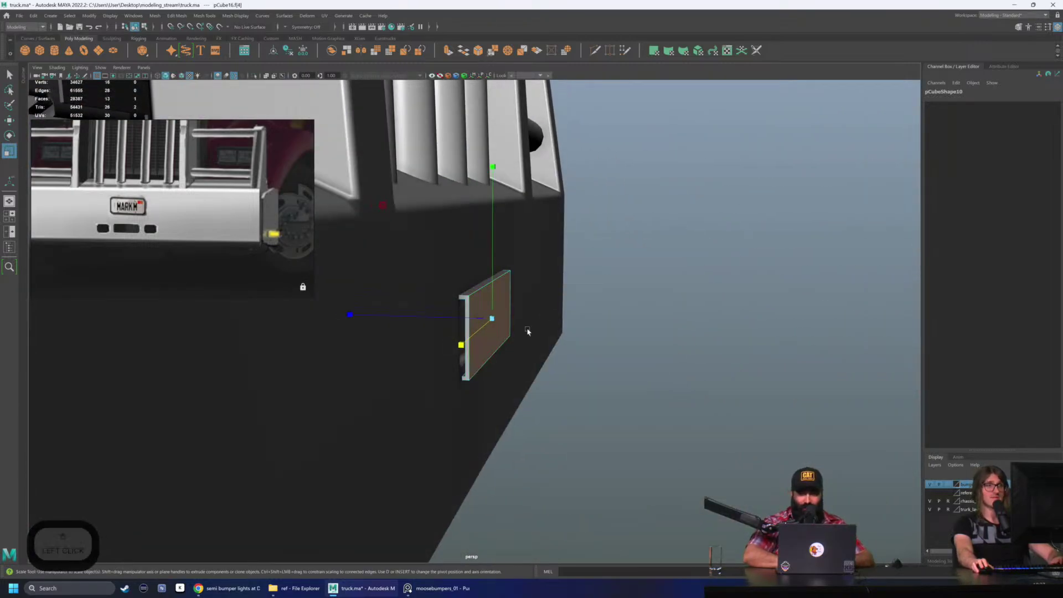
key("4")
left_click_drag(526, 331, 585, 313, "alt")
left_click(502, 317)
key("w")
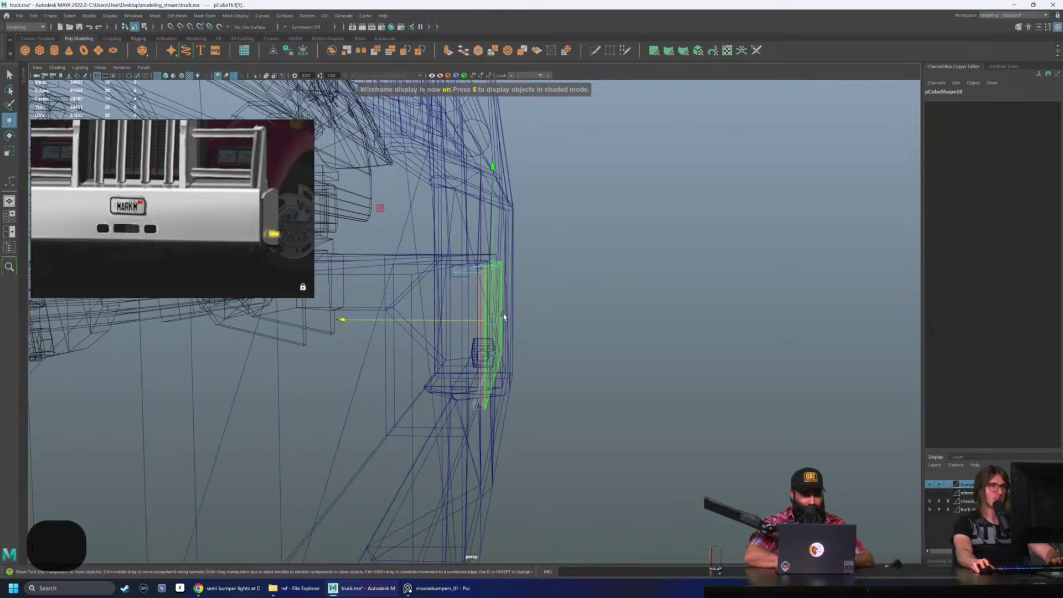
key("5")
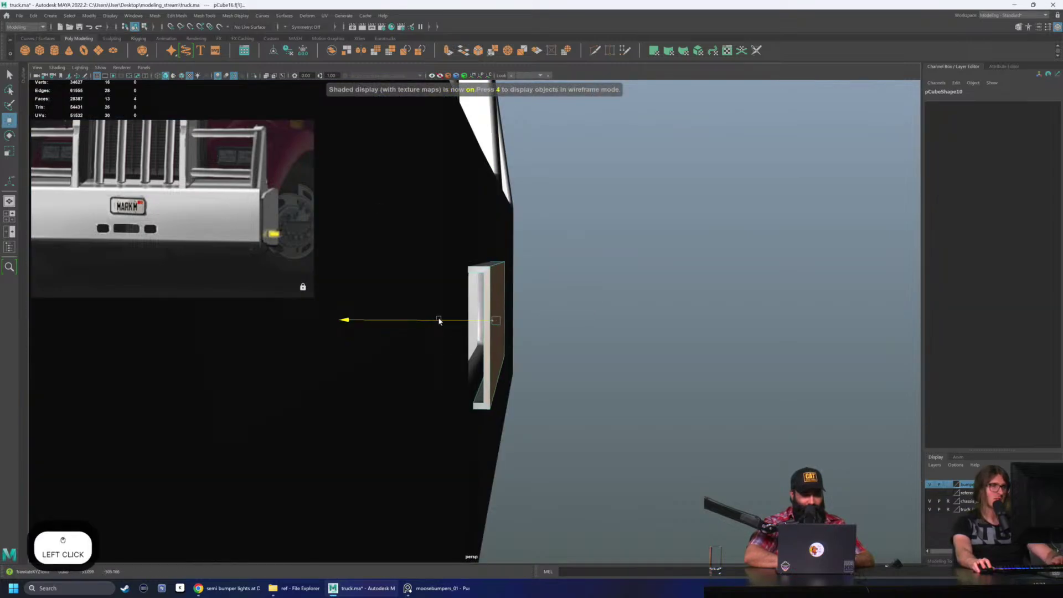
scroll(441, 322, "up", 2)
left_click_drag(440, 322, 472, 319, "alt")
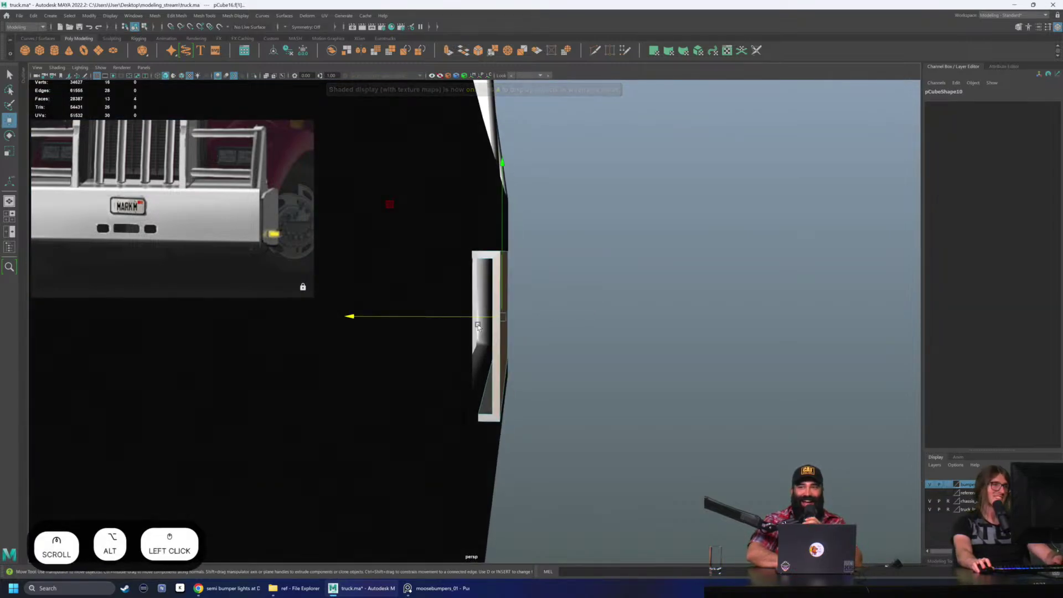
Step: Move the insert panel's vertices, except the rear end of its upper flange, forward so the front wall stands proud of the bumper
right_click_drag(608, 333, 470, 354)
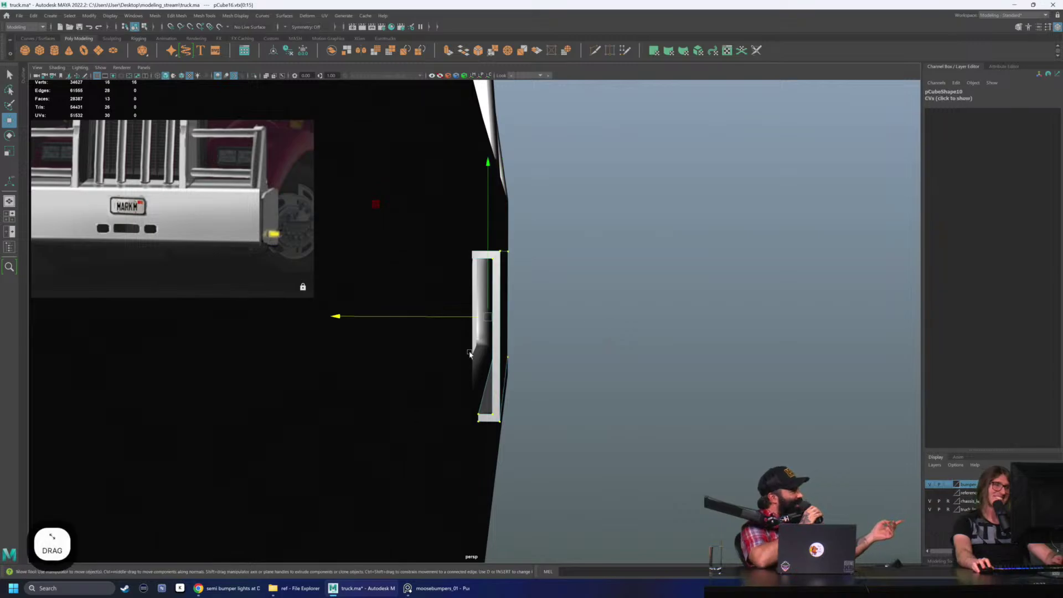
key("4")
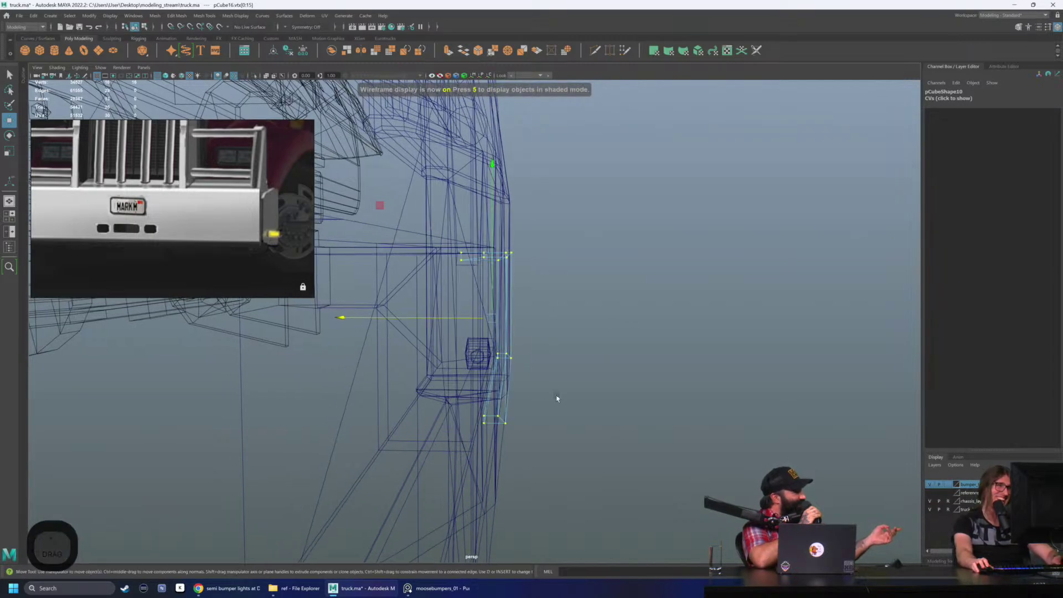
left_click_drag(555, 399, 572, 455, "alt")
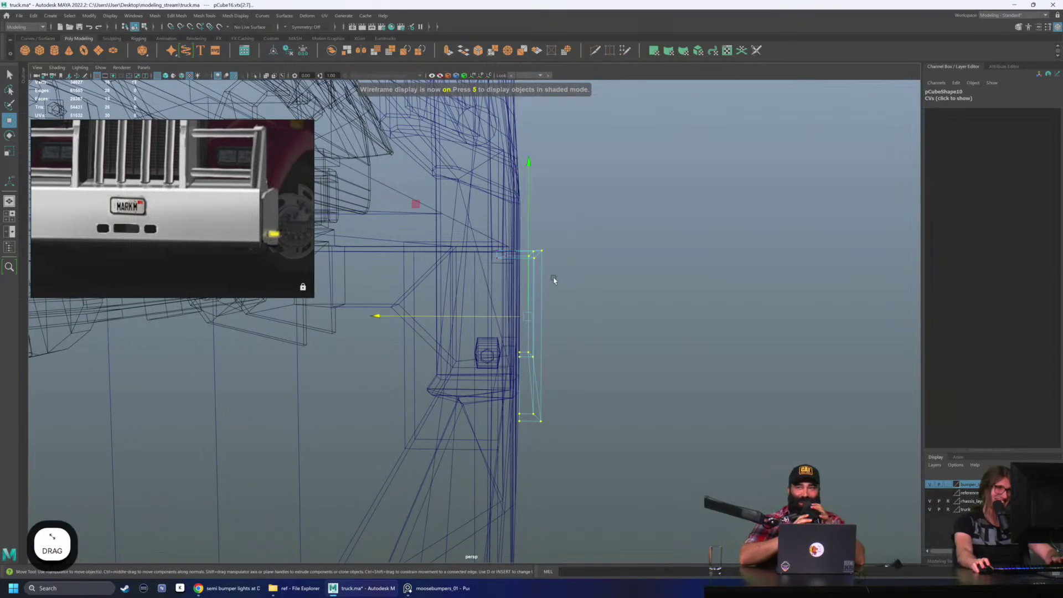
key("5")
left_click(470, 318)
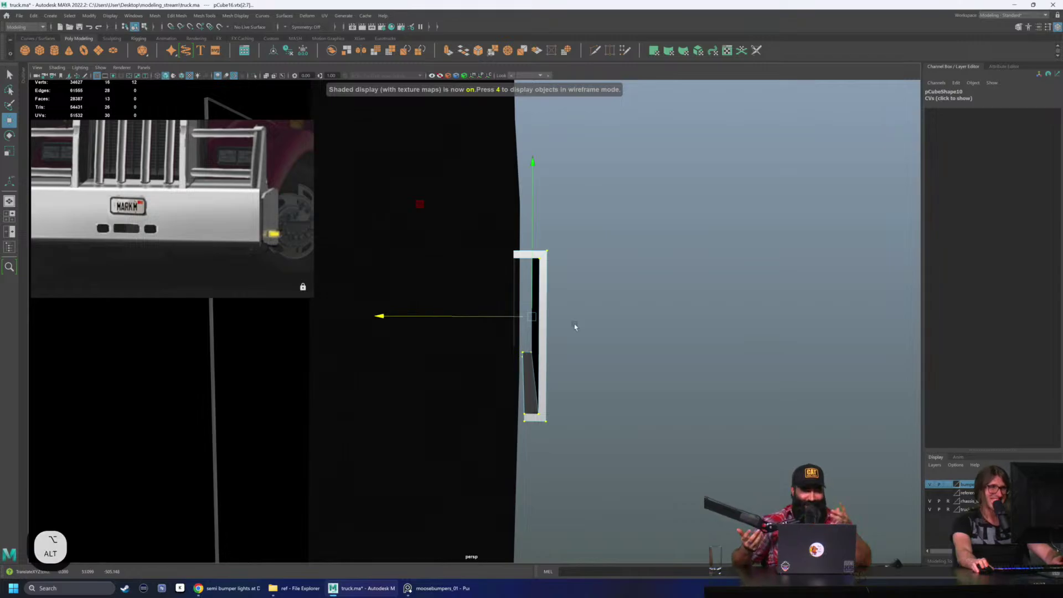
left_click_drag(575, 326, 562, 307, "alt")
right_click_drag(563, 306, 667, 240)
left_click_drag(667, 240, 524, 294, "alt")
left_click(524, 293)
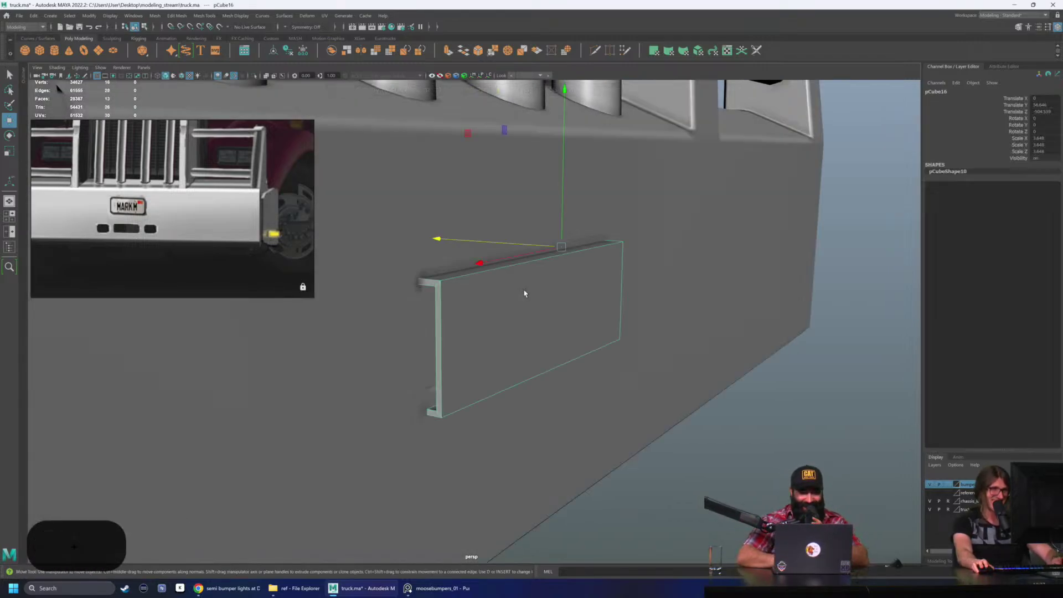
Step: Select all vertices of the insert panel, scale them slightly along its width, and return to object selection
scroll(525, 294, "down", 5)
left_click(759, 398)
left_click_drag(759, 399, 565, 357, "alt")
left_click(513, 345)
left_click_drag(476, 339, 470, 339, "alt")
right_click_drag(468, 337, 409, 327)
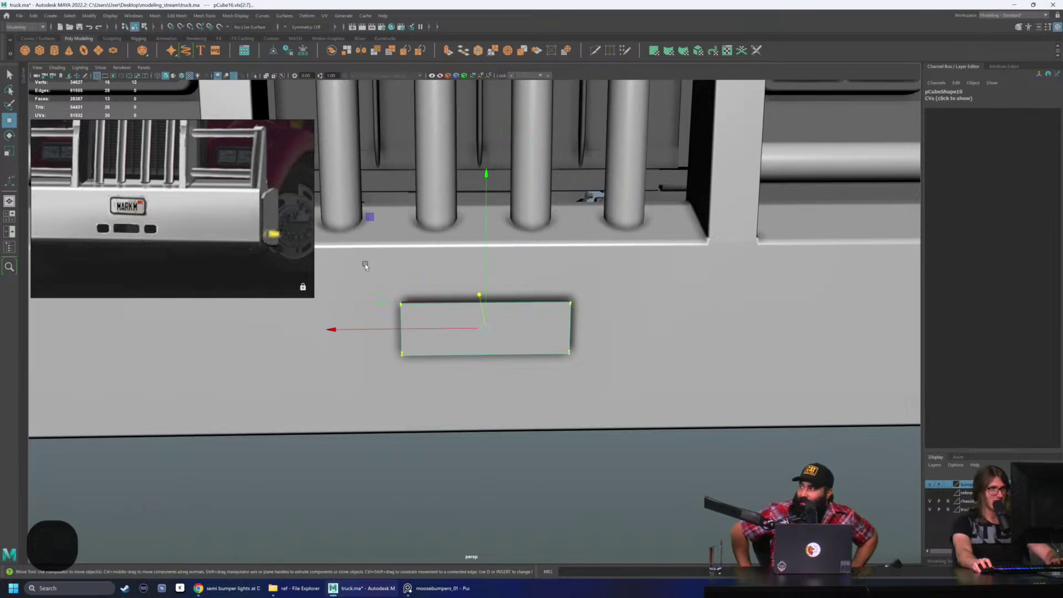
scroll(387, 294, "up", 3)
key("r")
left_click(436, 329)
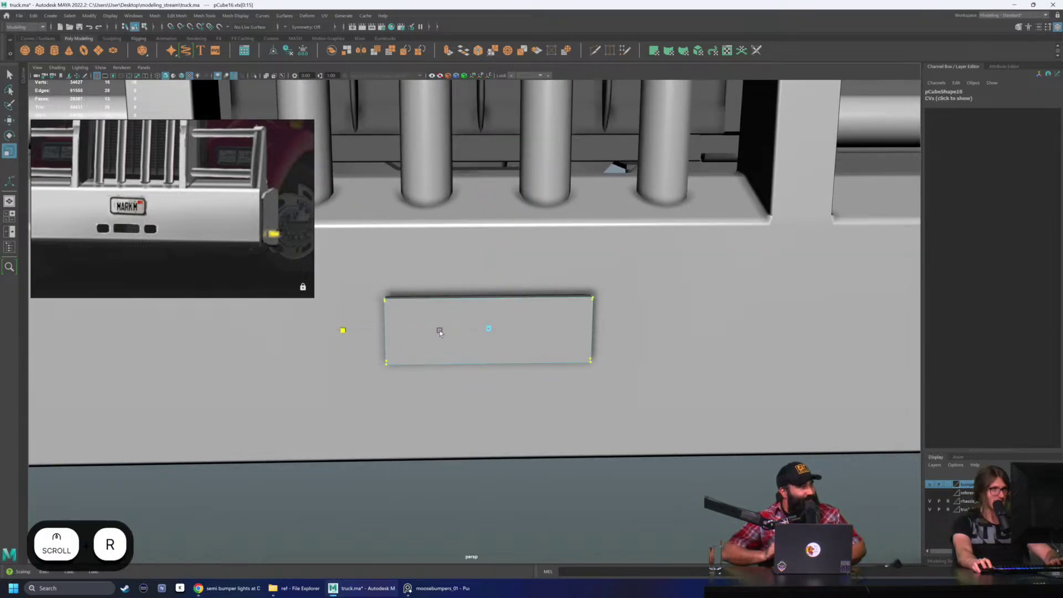
left_click_drag(439, 332, 441, 332)
key("q")
right_click_drag(453, 338, 498, 309)
Step: Insert a horizontal edge loop across the panel's front wall just below its upper edge with the Multi-Cut tool
scroll(526, 382, "down", 3)
left_click(555, 424)
left_click_drag(553, 421, 505, 387, "alt")
scroll(505, 334, "up", 3)
left_click(504, 336)
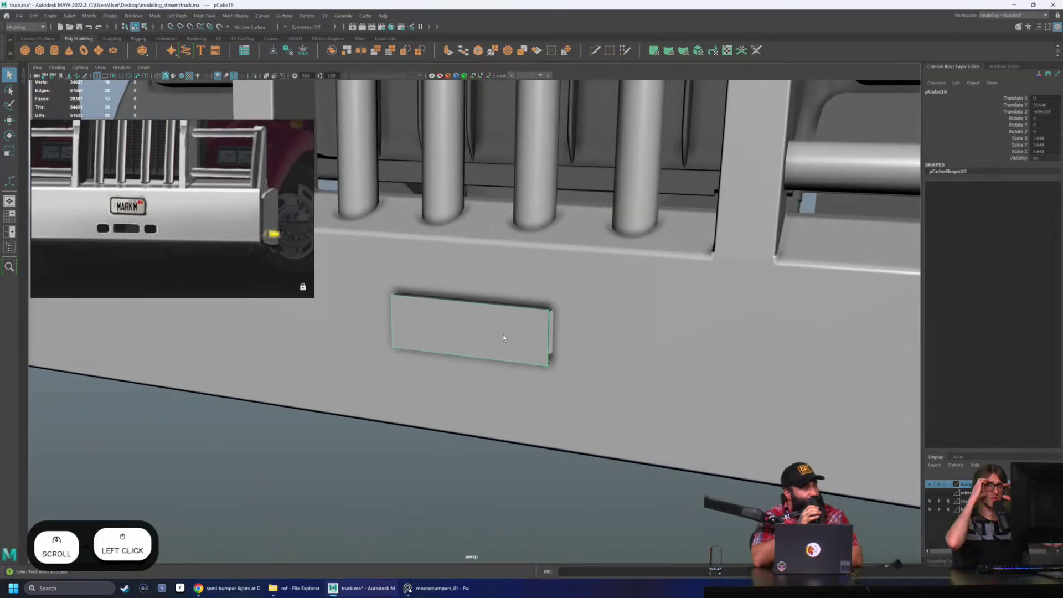
scroll(502, 335, "up", 5)
left_click_drag(502, 335, 218, 90, "alt")
left_click(199, 18)
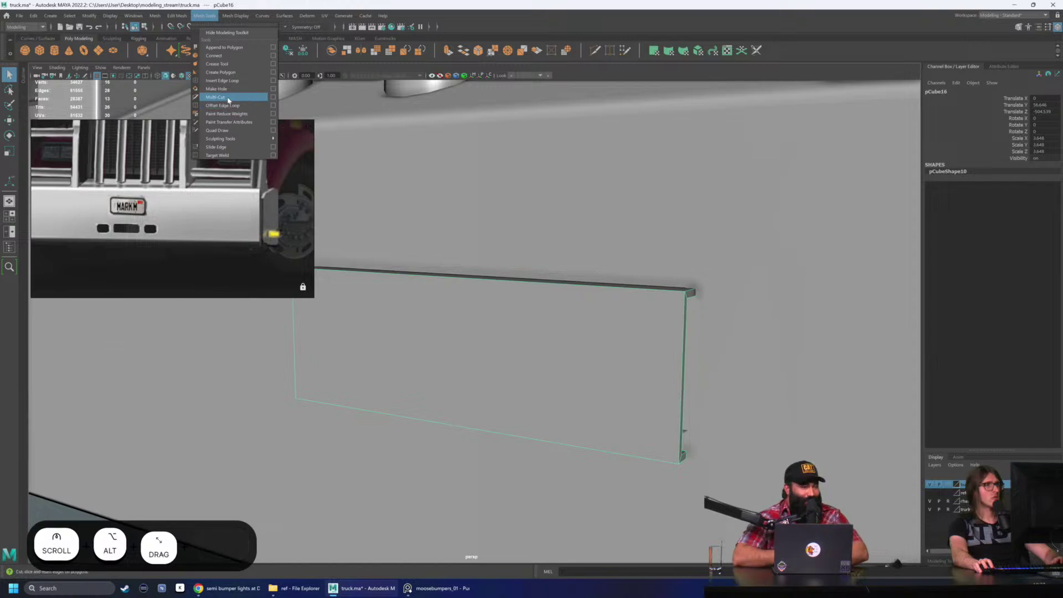
left_click(228, 99)
left_click_drag(559, 324, 532, 305, "alt")
scroll(543, 304, "up", 2)
left_click(685, 258)
key("ctrl")
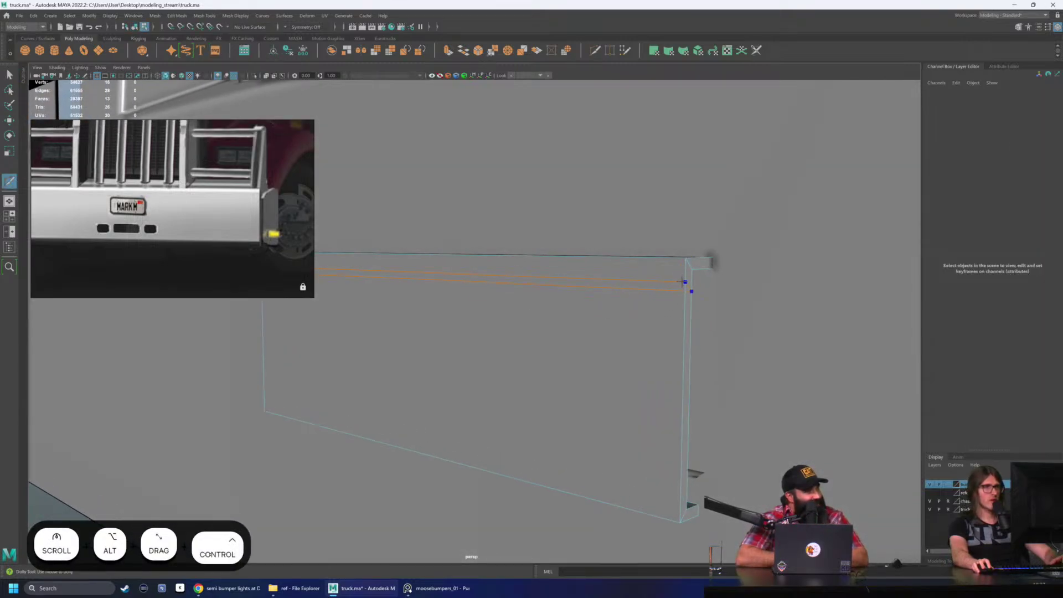
left_click(684, 281, "ctrl")
key("q")
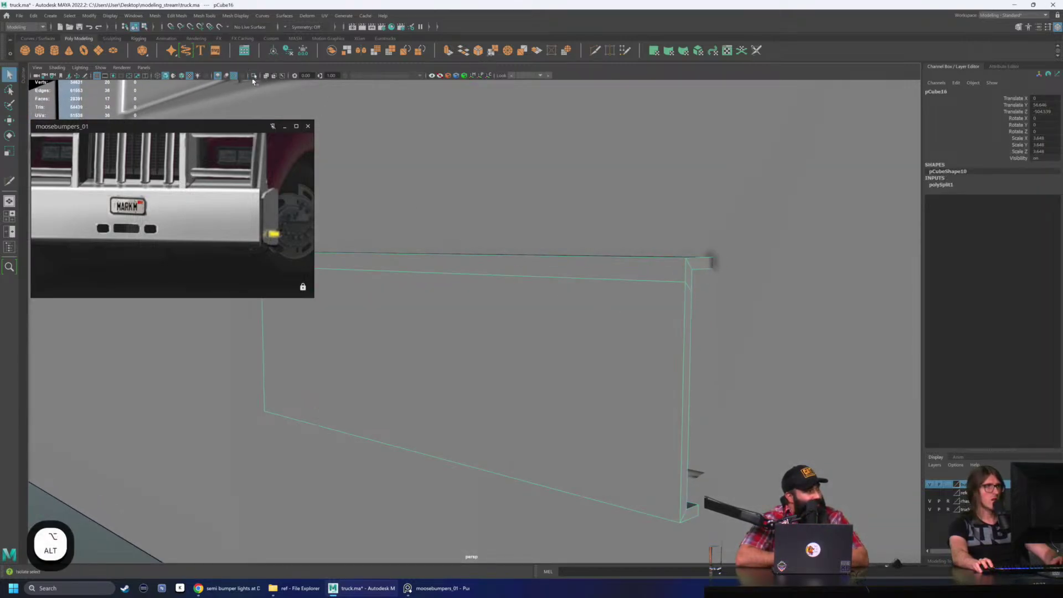
Step: Isolate the panel and target-weld the new loop's rear-side vertices at both ends to the upper flange's inner corners
left_click(253, 79)
left_click(204, 16)
left_click(218, 155)
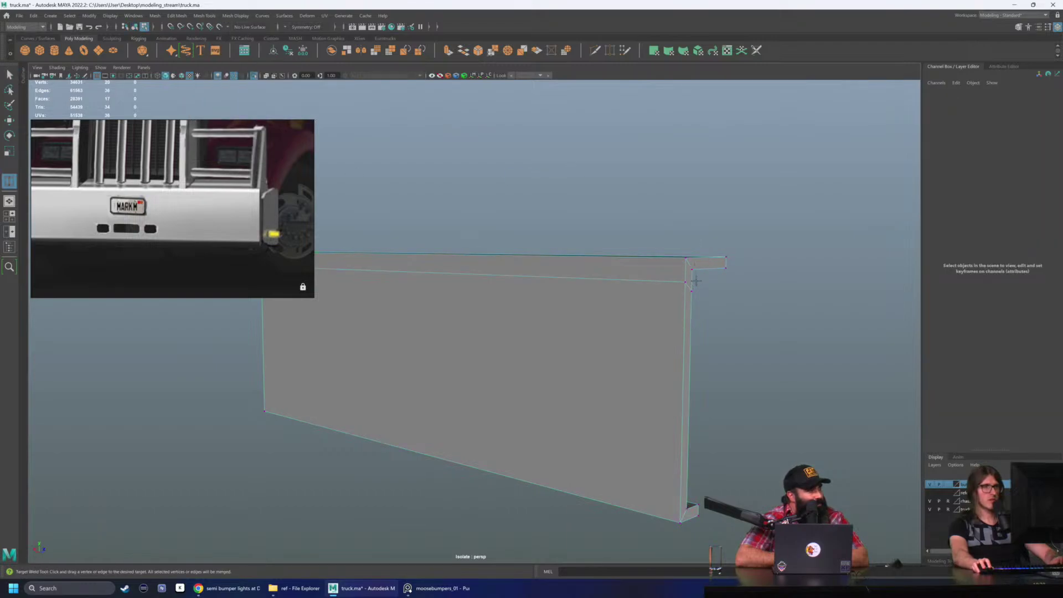
left_click_drag(521, 257, 574, 274, "alt")
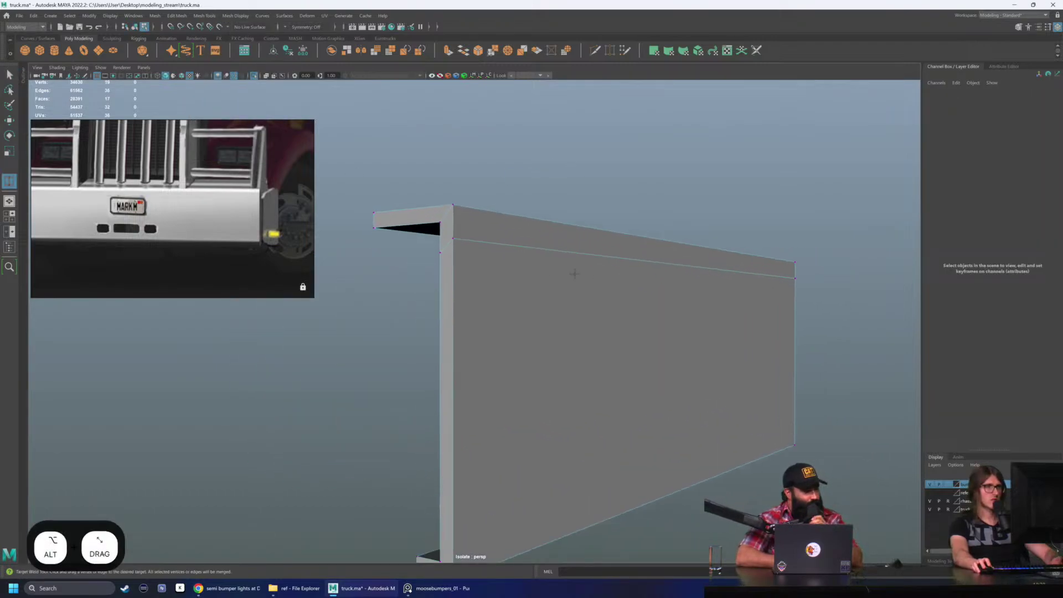
left_click_drag(439, 249, 539, 230)
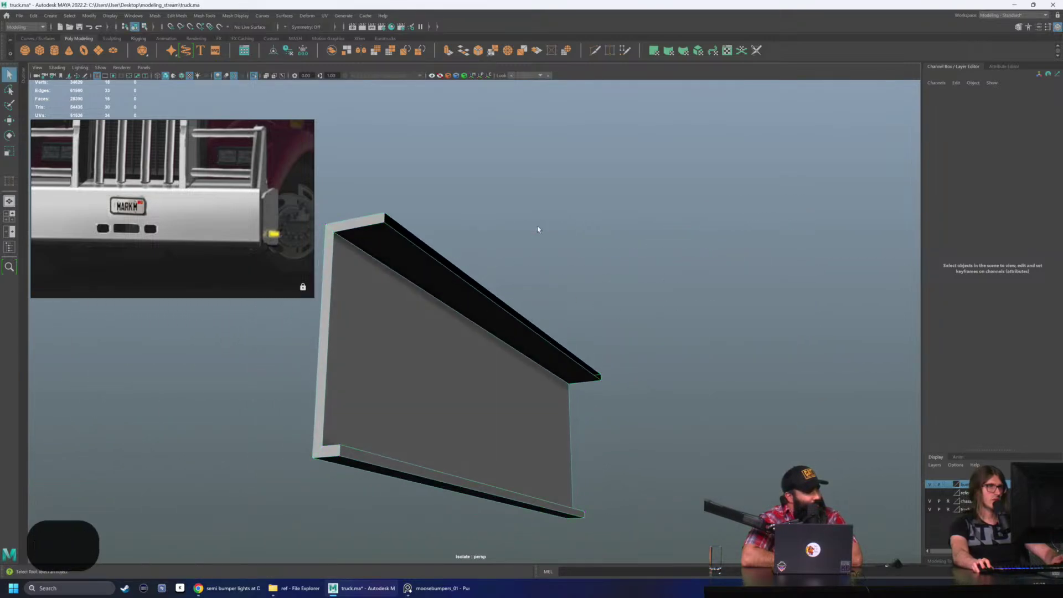
key("q")
Step: Delete the welded panel's construction history and bring the rest of the truck back into view
scroll(509, 314, "up", 3, "alt")
left_click(509, 313)
key("alt+shift+d")
left_click(617, 266)
left_click_drag(617, 267, 581, 321, "alt")
left_click(253, 75)
Step: Examine the strip along the panel's upper edge and the panel's side profile against the bumper
left_click(520, 313)
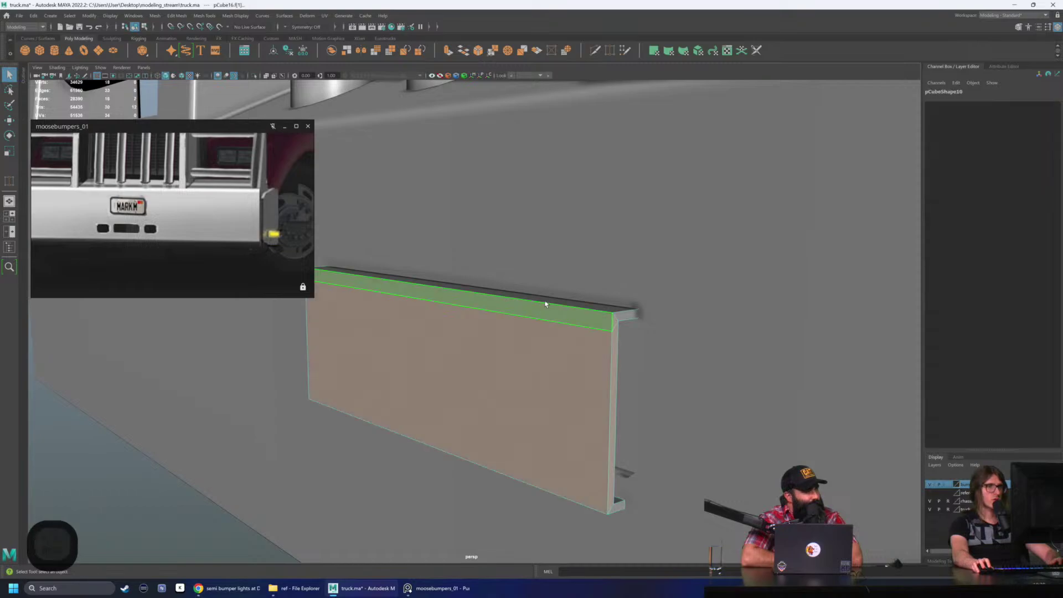
left_click_drag(448, 299, 403, 301, "alt")
left_click(396, 292)
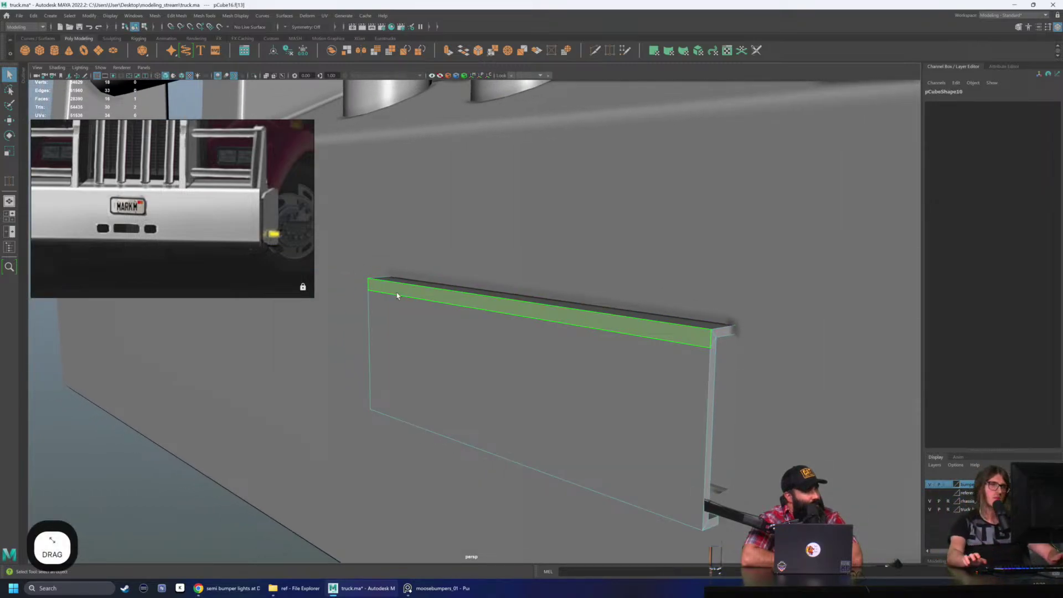
scroll(382, 421, "down", 5)
key("q")
left_click_drag(403, 418, 486, 434, "alt")
left_click(481, 405)
right_click_drag(486, 433, 692, 470, "alt")
middle_click_drag(691, 470, 748, 384, "alt")
right_click_drag(749, 383, 397, 158, "alt")
left_click(618, 382)
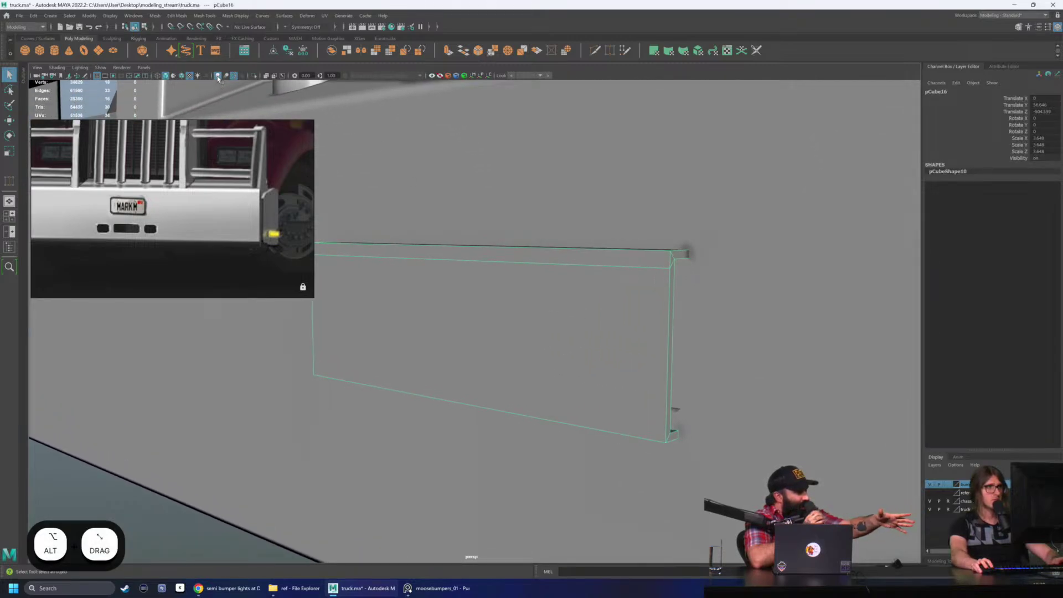
left_click_drag(602, 281, 560, 281, "alt")
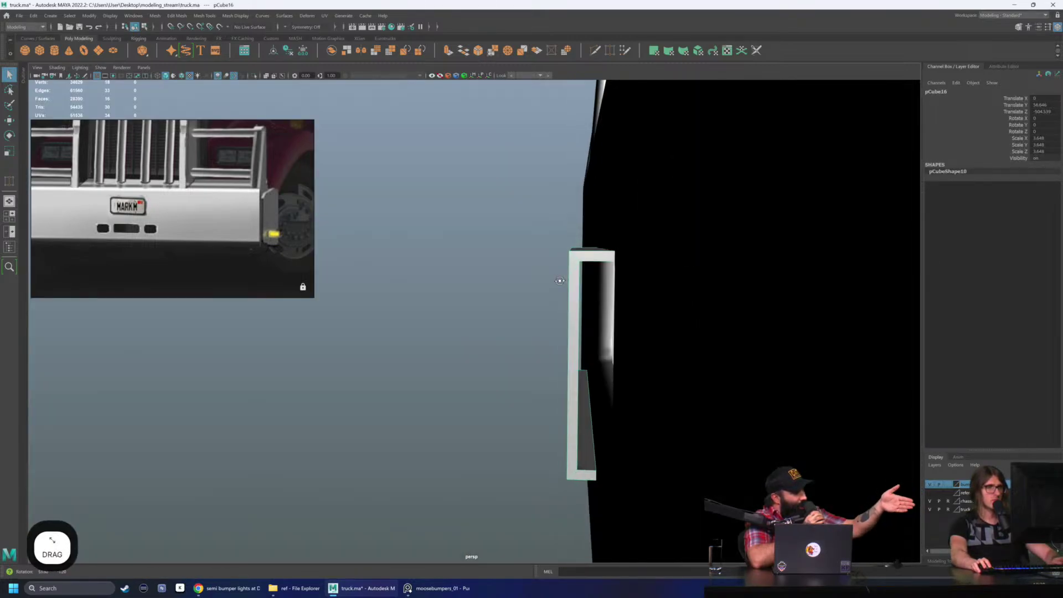
middle_click_drag(560, 281, 526, 243, "alt")
right_click_drag(499, 272, 522, 254)
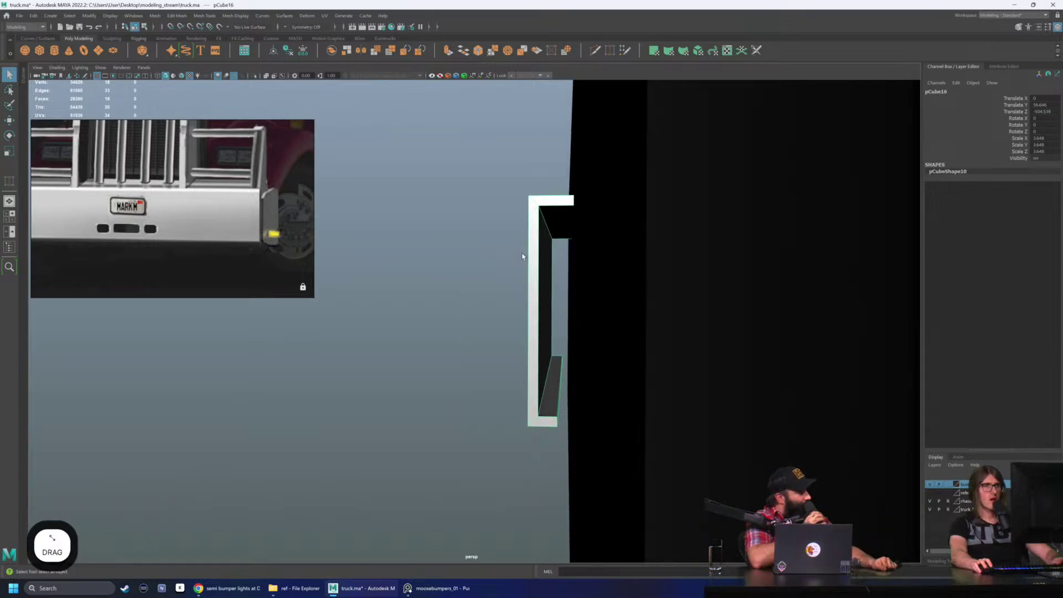
left_click(497, 258)
scroll(496, 258, "down", 5)
left_click_drag(451, 220, 399, 303, "alt")
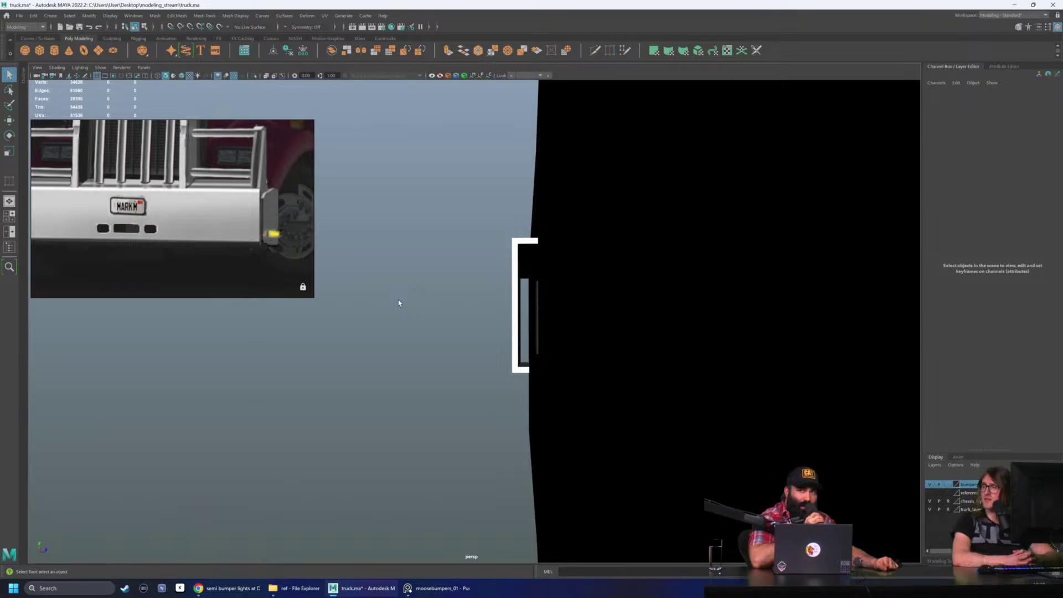
Step: Create a polygon cylinder and snap it to the lower corner of the insert panel on the bumper
left_click(55, 51)
left_click_drag(421, 310, 529, 341, "alt")
scroll(529, 341, "down", 8)
key("w")
scroll(630, 358, "down", 5)
key("v")
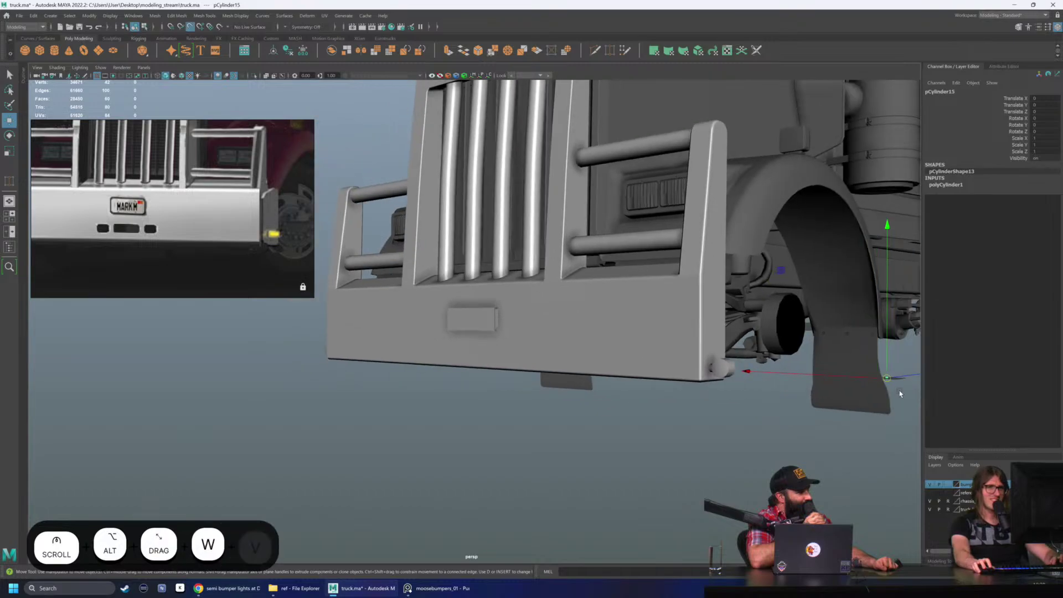
left_click_drag(898, 389, 408, 254)
Step: Set the cylinder's axis subdivisions to 6 and its X rotation to 90
key("f")
scroll(505, 353, "down", 5)
key("e")
left_click_drag(488, 234, 493, 327)
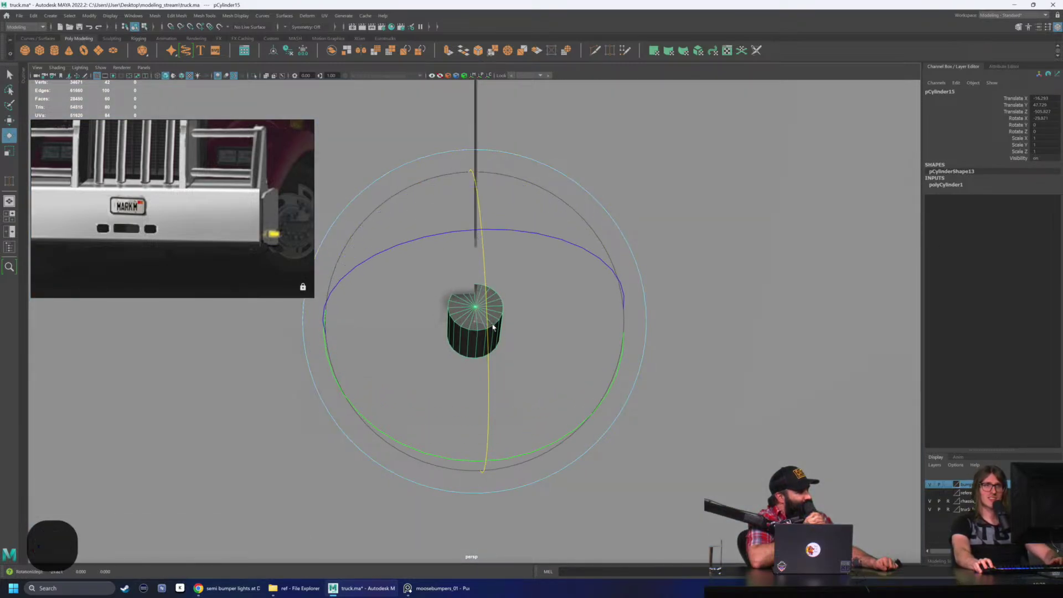
left_click(962, 185)
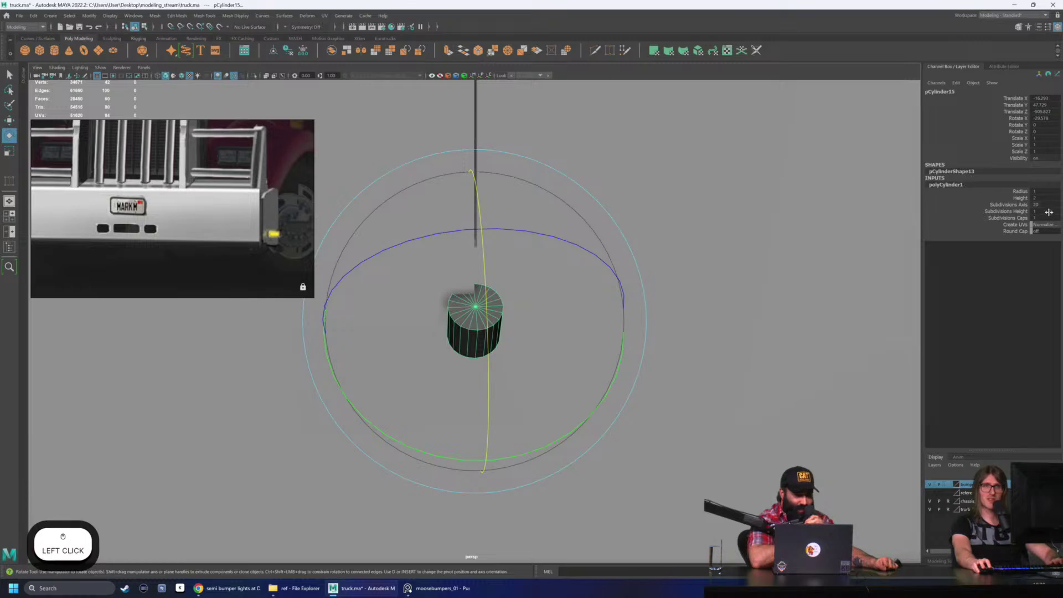
type("6")
key("Return")
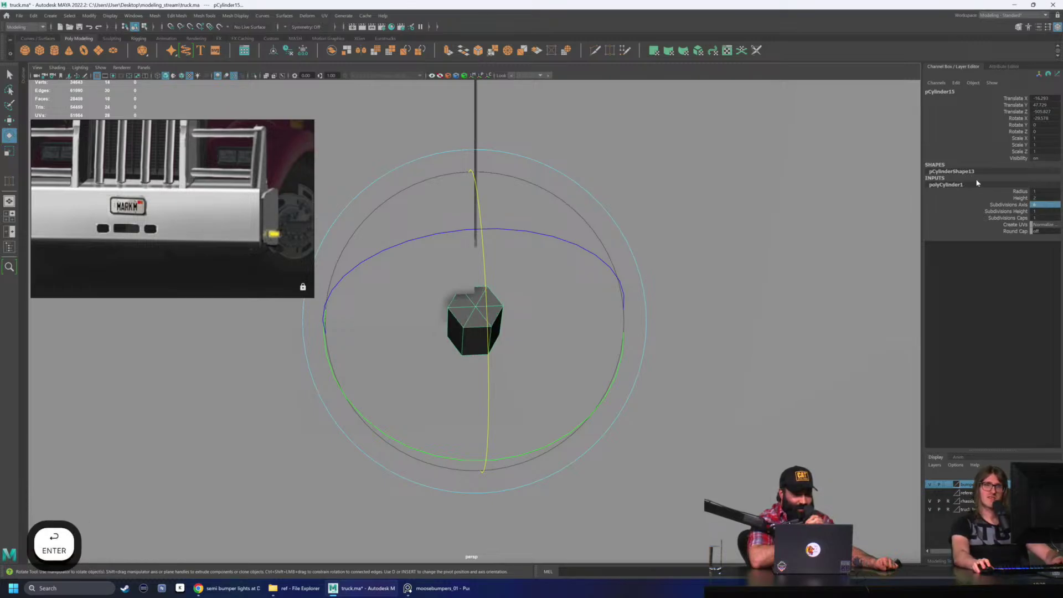
left_click(1048, 119)
type("90")
key("Return")
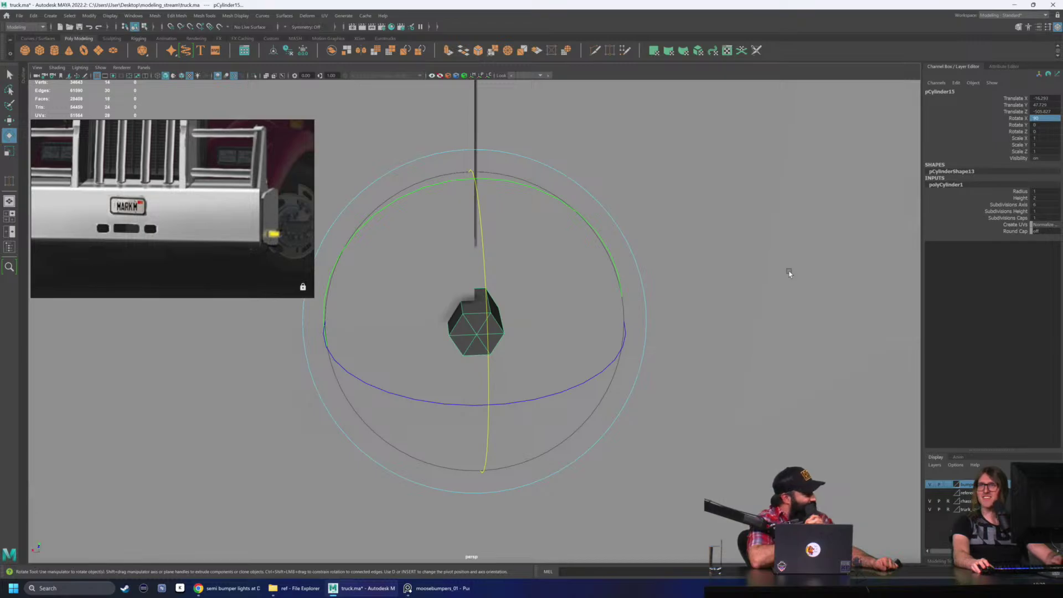
Step: Delete the radial edges on the hexagonal cylinder's end caps, leaving each cap as a single face
left_click_drag(741, 325, 487, 339, "alt")
key("r")
right_click_drag(483, 327, 484, 303)
key("4")
scroll(539, 351, "down", 10)
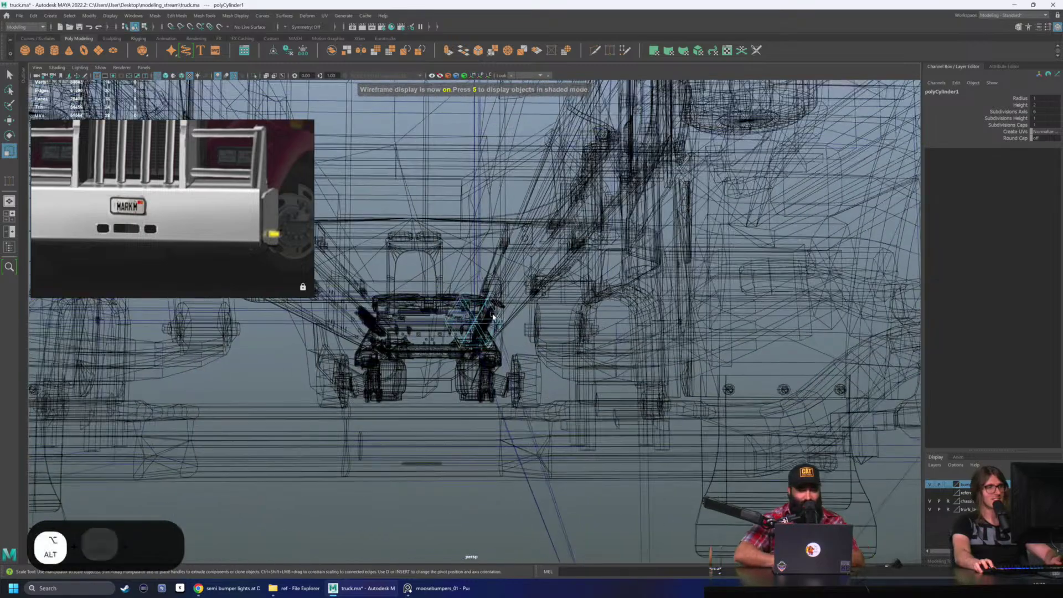
left_click(481, 327)
key("5")
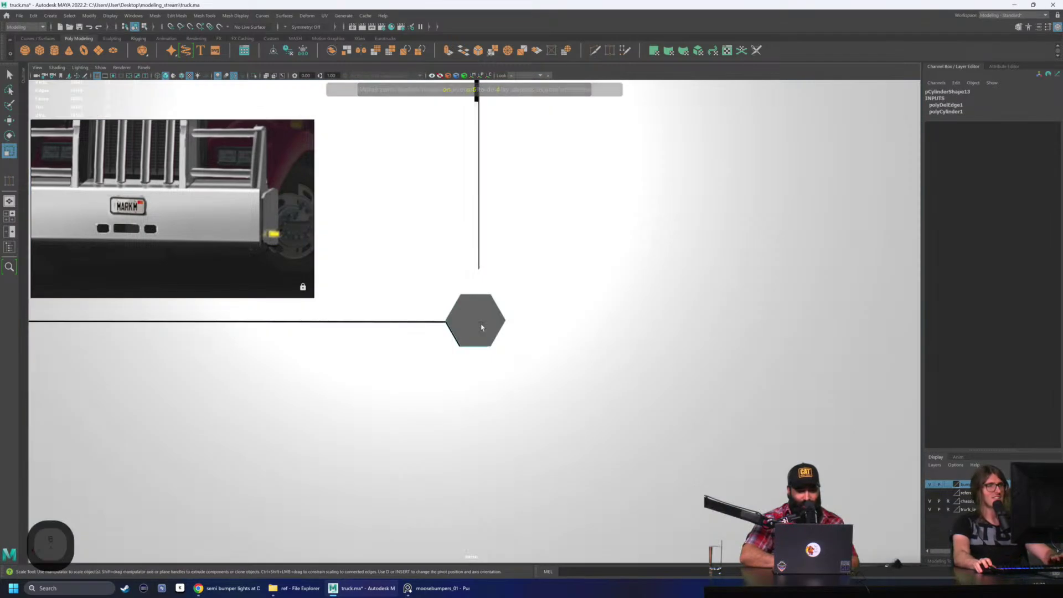
Step: Delete the hexagonal cylinder's rear cap face and return to object selection
right_click_drag(480, 331, 481, 353)
key("4")
mouse_move(508, 337)
left_mouse_down("alt")
mouse_move(403, 283)
mouse_move(523, 382)
left_mouse_up("alt")
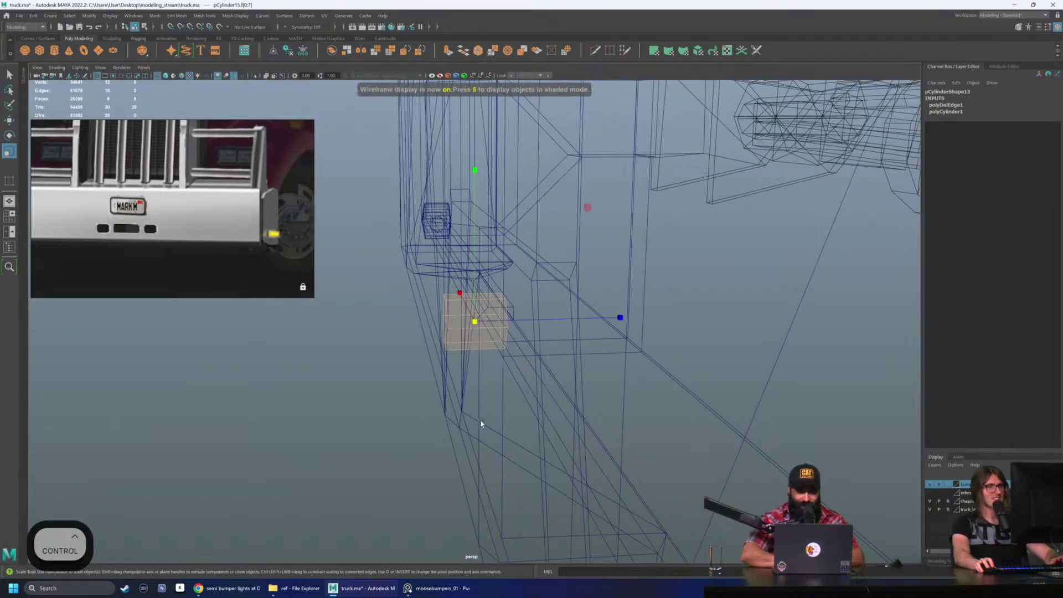
left_click_drag(481, 419, 409, 259, "ctrl")
key("Delete")
key("6")
key("F8")
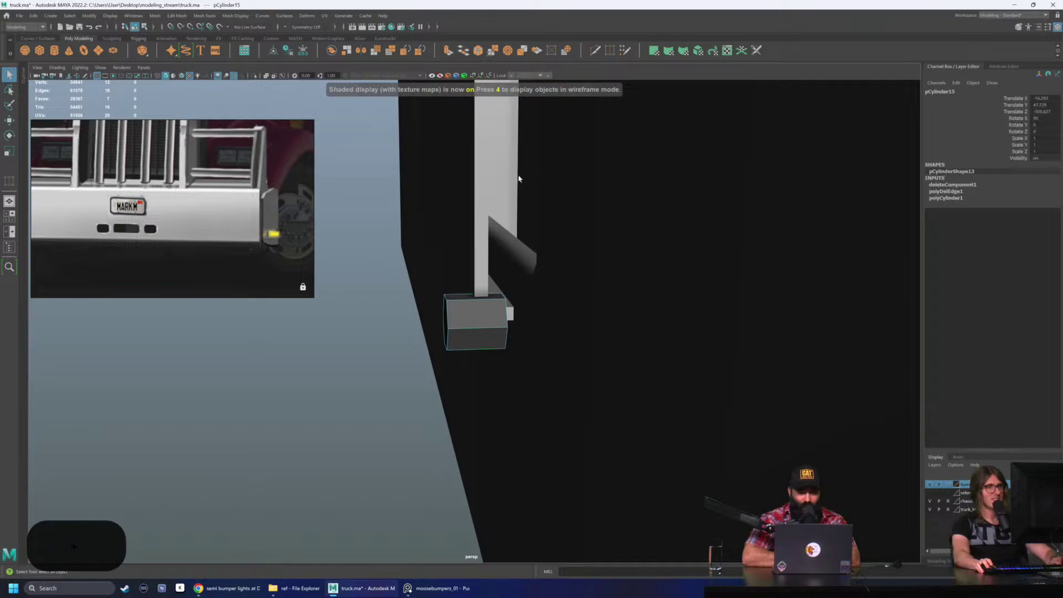
Step: Delete the hexagonal cylinder's construction history and move it inward and up from the panel's lower corner
right_click_drag(370, 232, 371, 260)
right_click_drag(389, 442, 426, 474)
mouse_move(432, 464)
left_mouse_down("alt")
mouse_move(497, 357)
mouse_move(608, 367)
mouse_move(569, 350)
left_mouse_up("alt")
key("r")
key("r")
key("w")
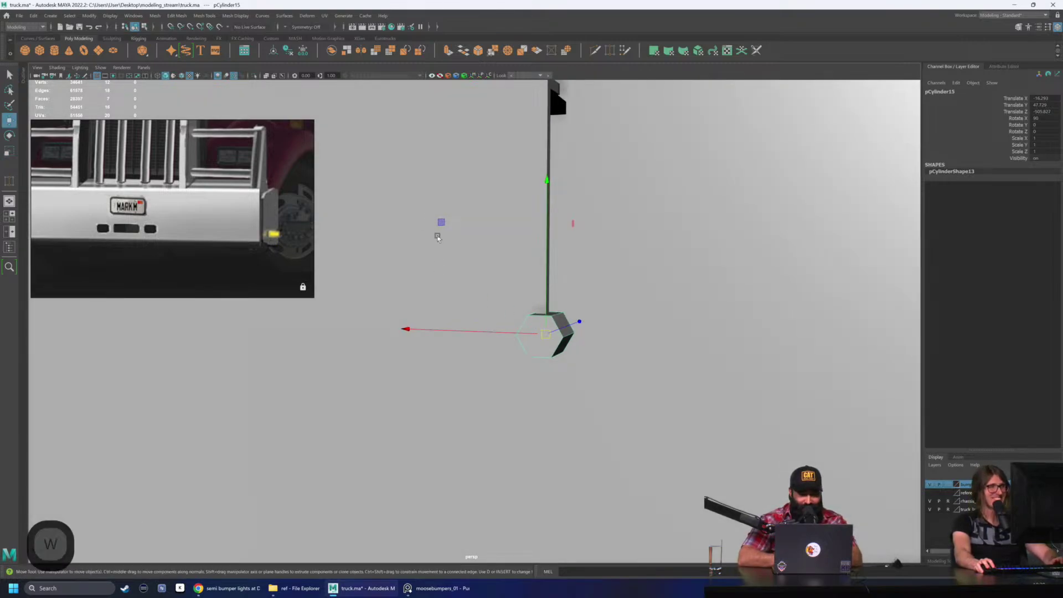
middle_click_drag(442, 226, 402, 182)
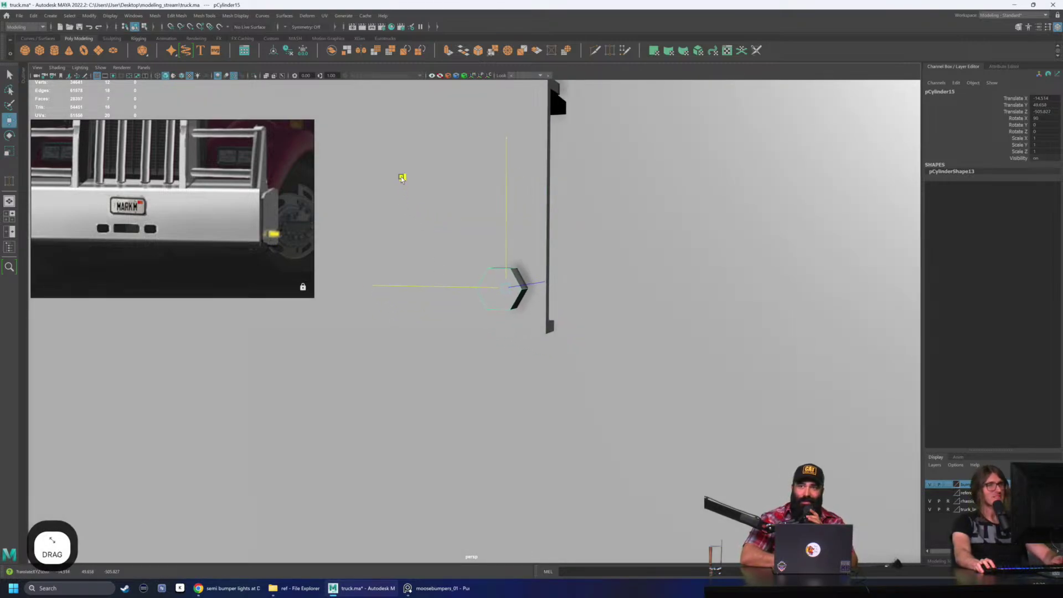
left_click_drag(403, 178, 470, 243, "alt")
scroll(500, 290, "down", 2)
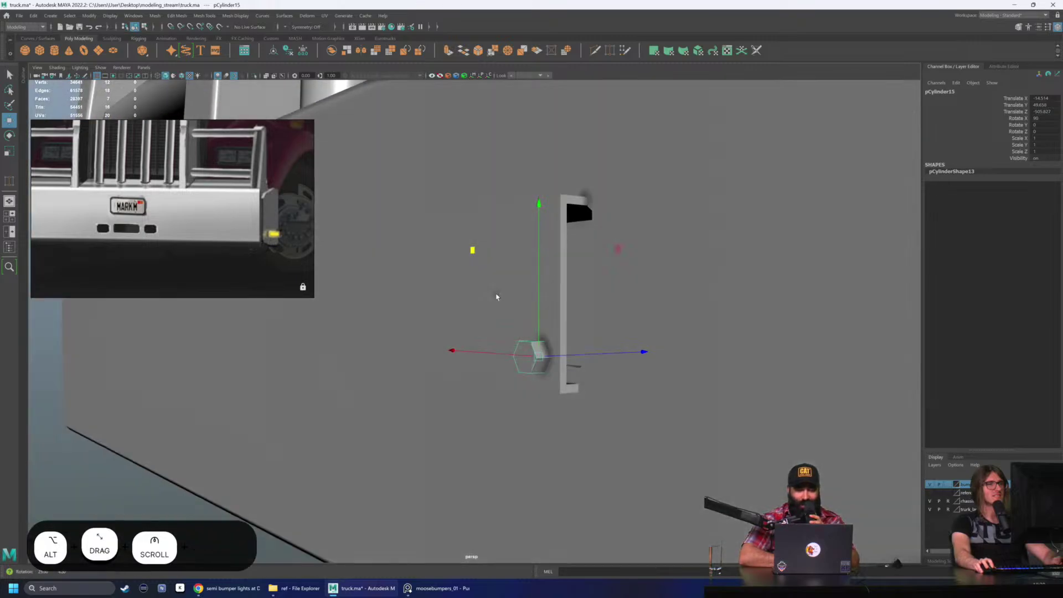
mouse_move(495, 297)
left_mouse_down("alt")
mouse_move(472, 296)
mouse_move(484, 298)
mouse_move(463, 250)
left_mouse_up("alt")
Step: Turn on wireframe on shaded and lower the hexagonal cylinder slightly toward the panel's lower edge
left_click(182, 76)
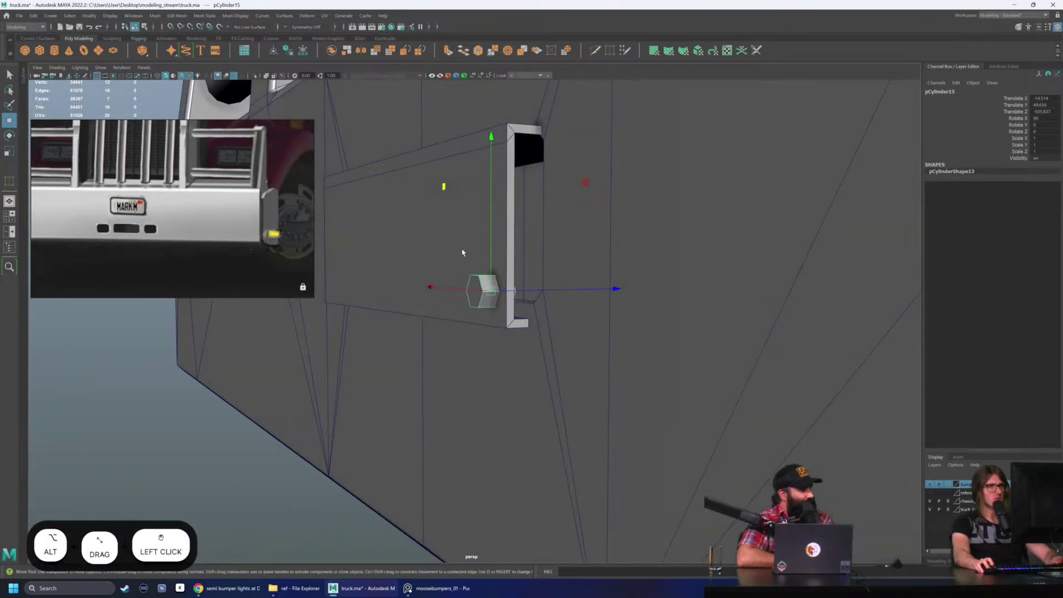
key("w")
left_click_drag(491, 188, 488, 202)
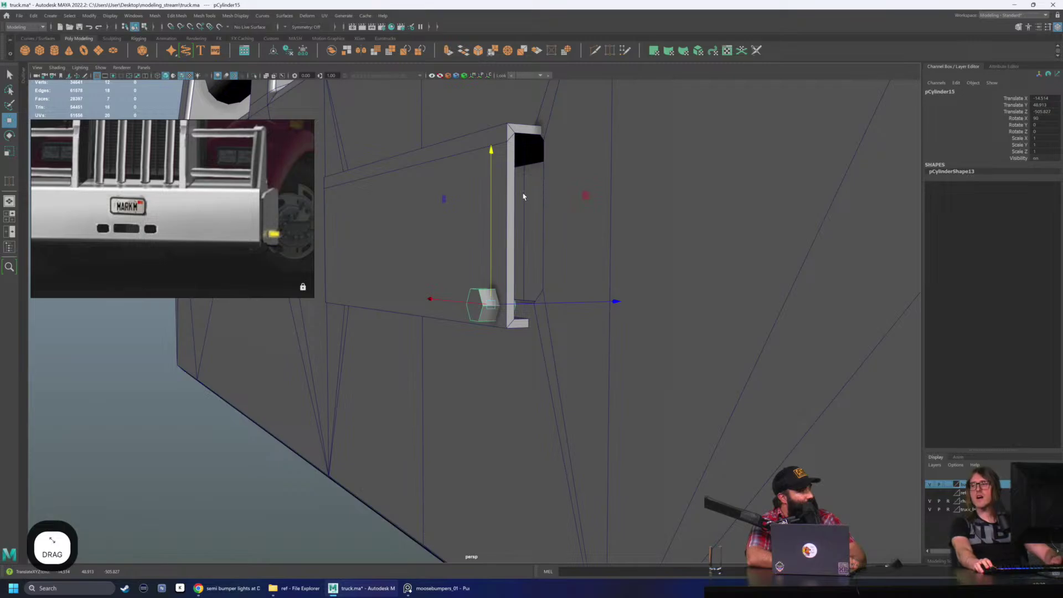
left_click_drag(523, 196, 486, 206, "alt")
left_click(377, 154)
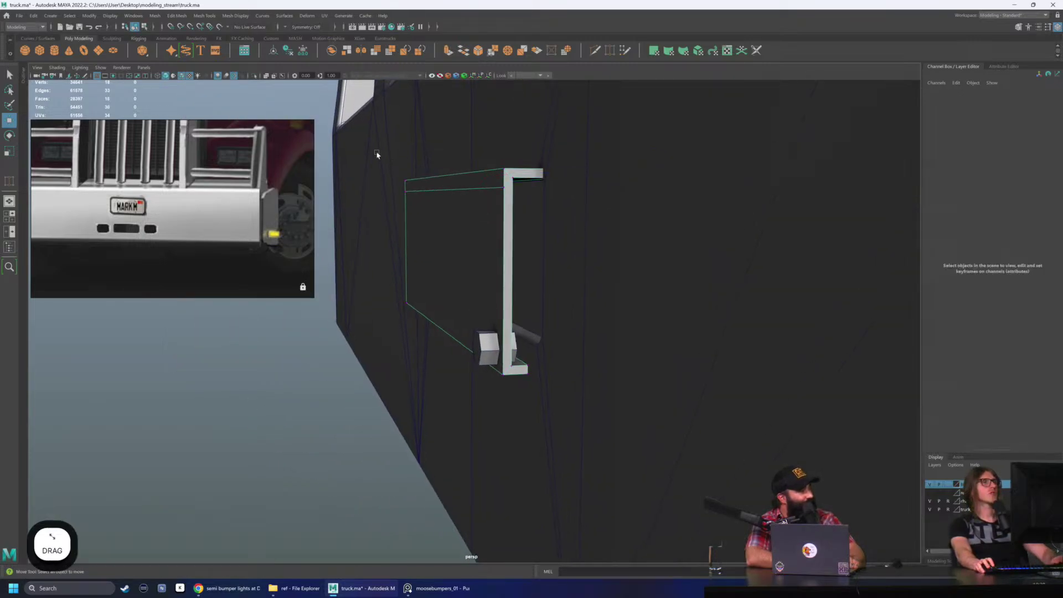
Step: Raise the insert panel's top vertices to make the panel taller
left_click_drag(377, 154, 512, 194)
key("w")
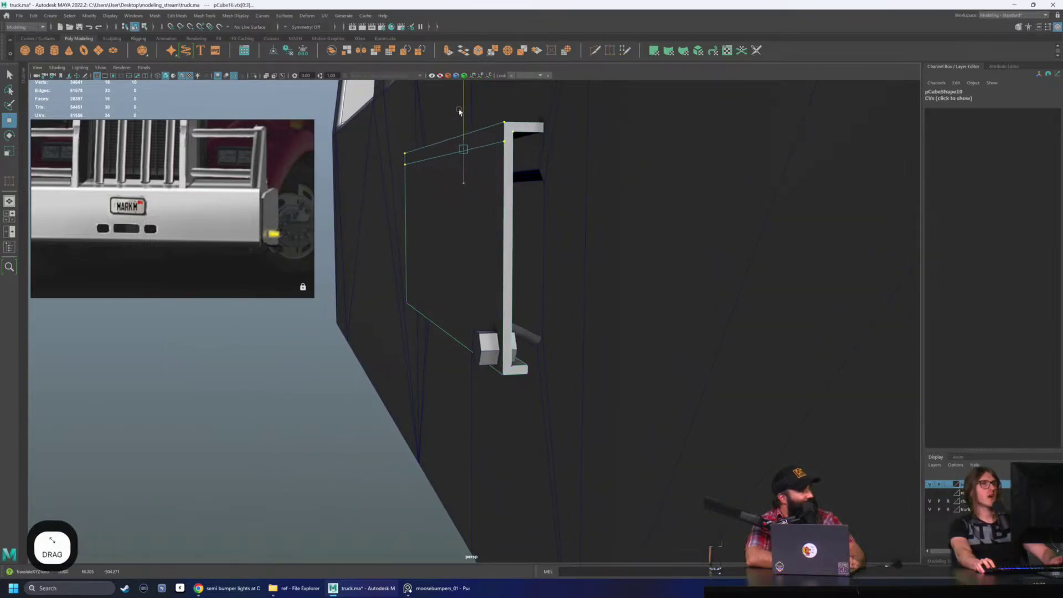
left_click_drag(459, 111, 434, 128, "alt")
Step: Shift the panel's vertices slightly away from the bumper and extend the top flange's rear vertices back toward it
key("w")
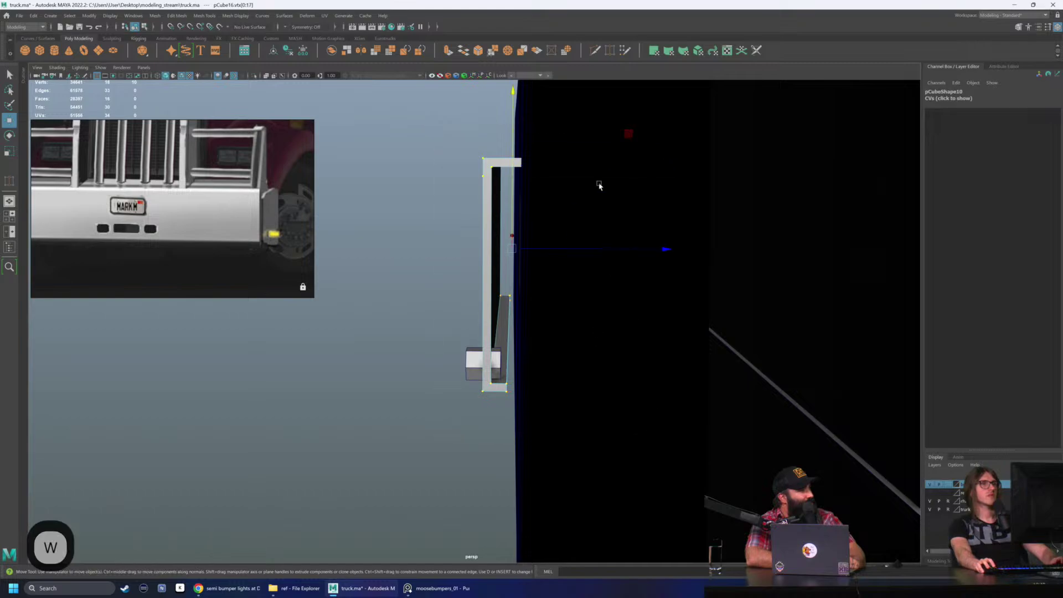
mouse_move(666, 249)
left_mouse_down()
mouse_move(647, 248)
mouse_move(658, 249)
left_mouse_up()
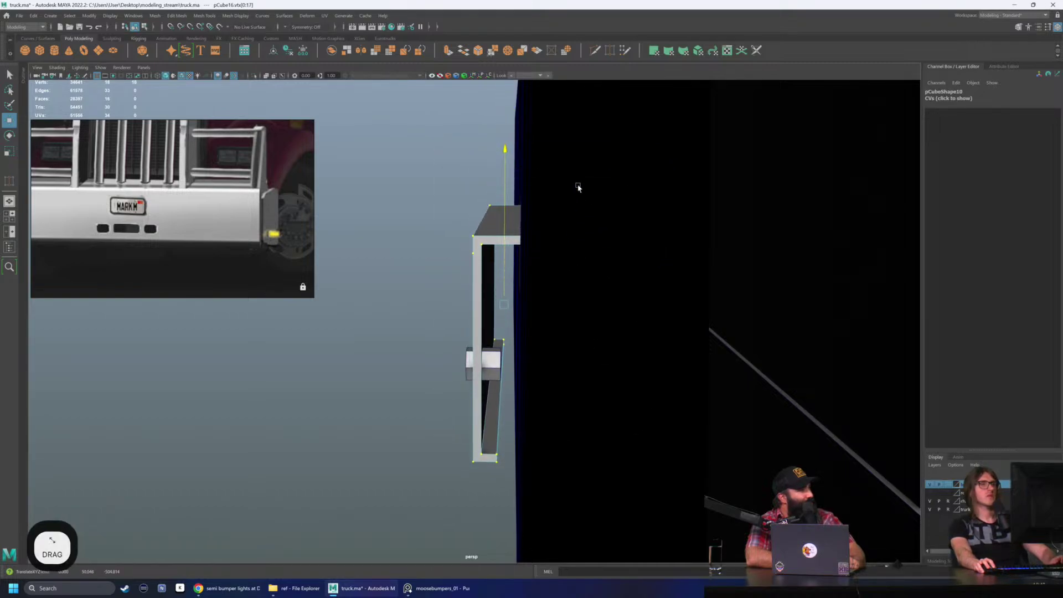
left_click_drag(597, 210, 519, 130)
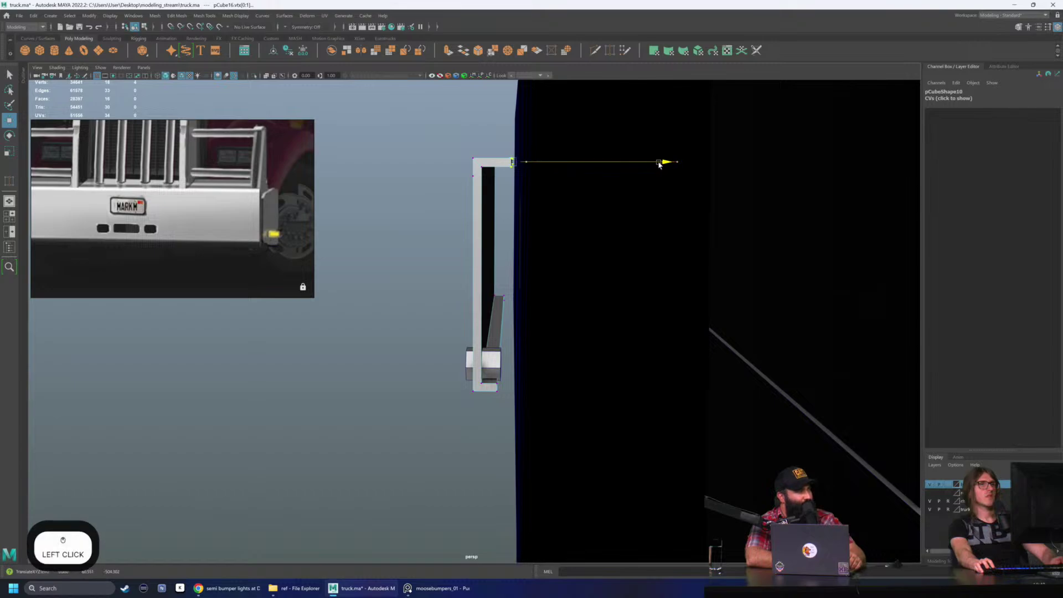
Step: Extrude the edges at the rear end of the panel's top flange downward into a lip
key("q")
left_click(517, 158)
left_click_drag(517, 157, 515, 178, "alt")
left_click(516, 179)
key("w")
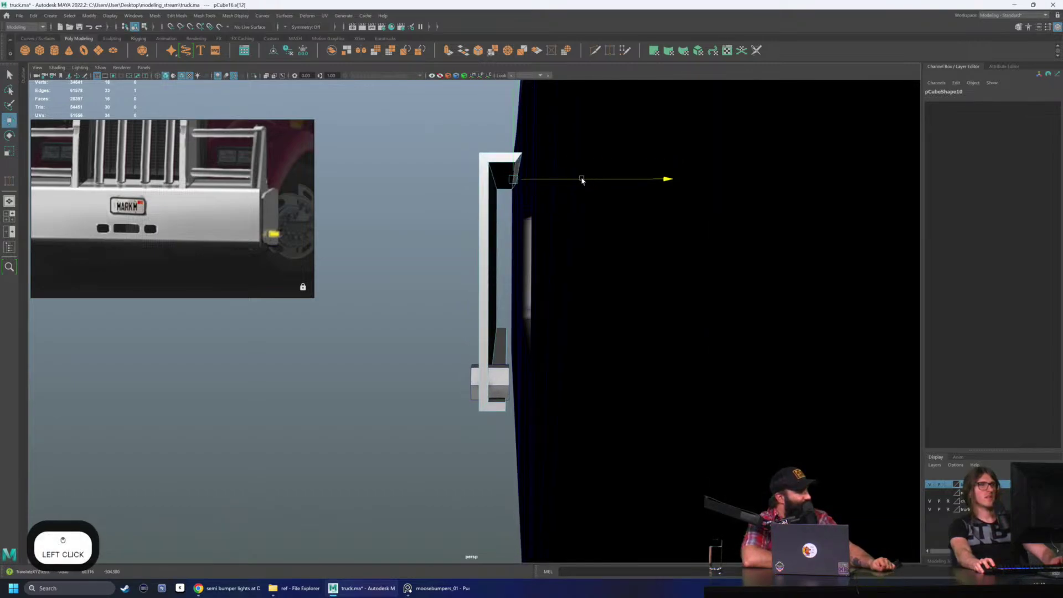
left_click(523, 172)
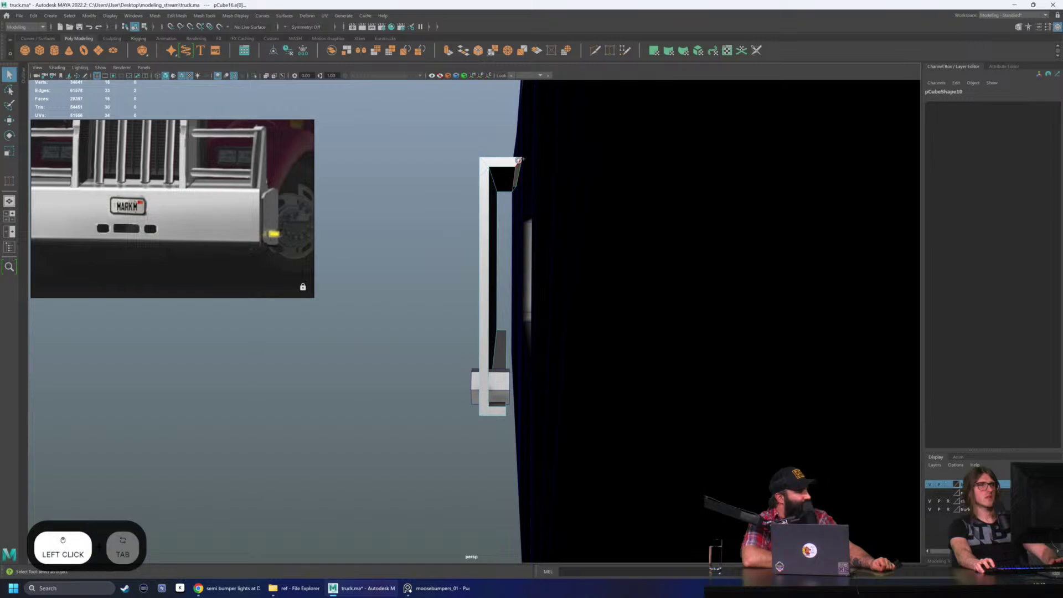
key("ctrl+e")
key("w")
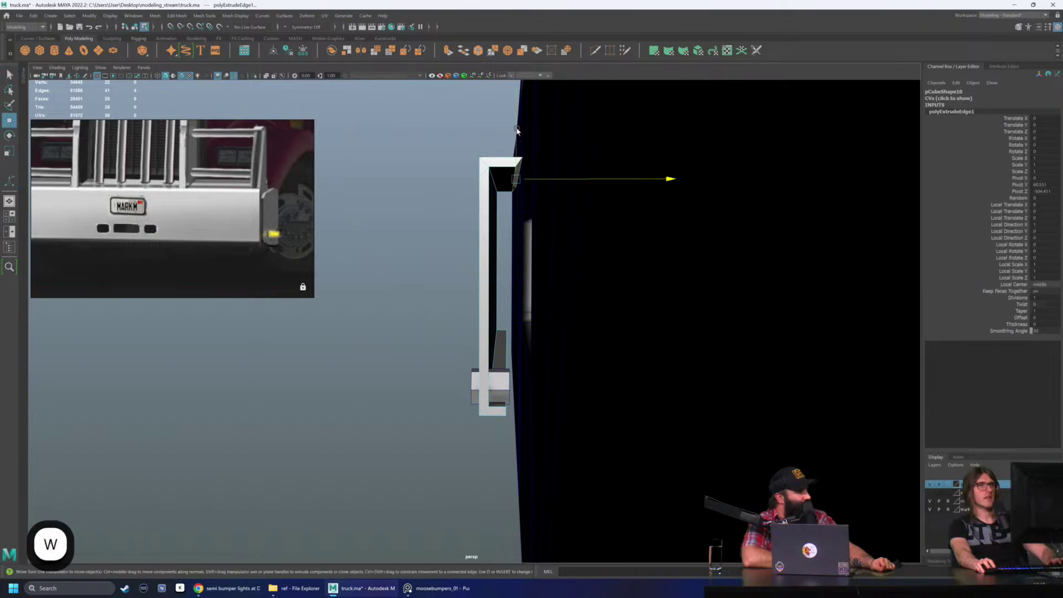
left_click(515, 136)
key("r")
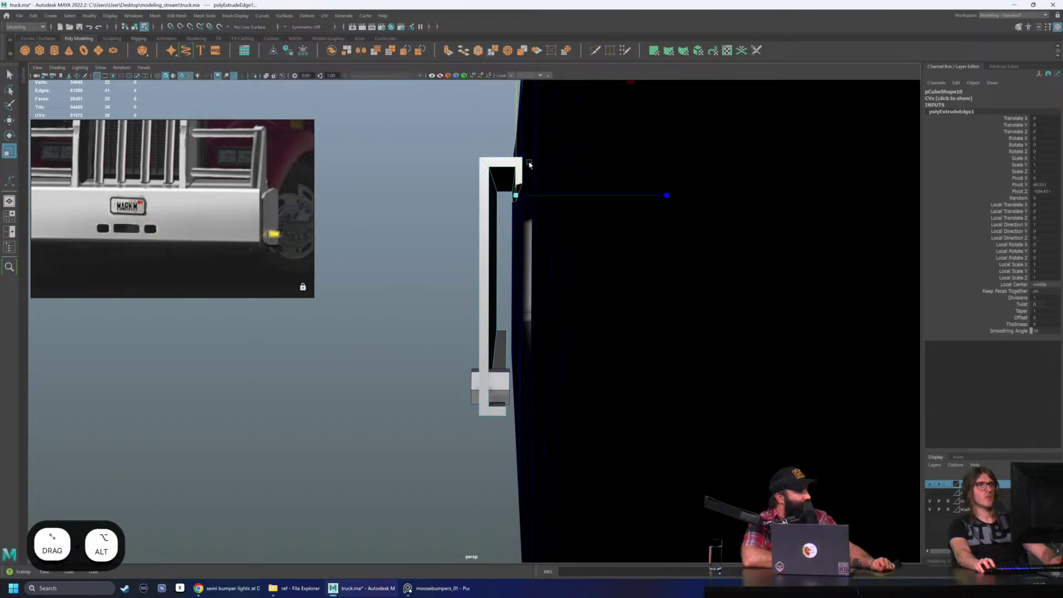
Step: Fill the open border at the end of the panel's new lip and return to object selection
mouse_move(542, 207)
left_mouse_down("alt")
mouse_move(553, 237)
mouse_move(524, 210)
mouse_move(512, 161)
mouse_move(520, 164)
mouse_move(437, 152)
left_mouse_up("alt")
scroll(525, 210, "up", 2)
key("w")
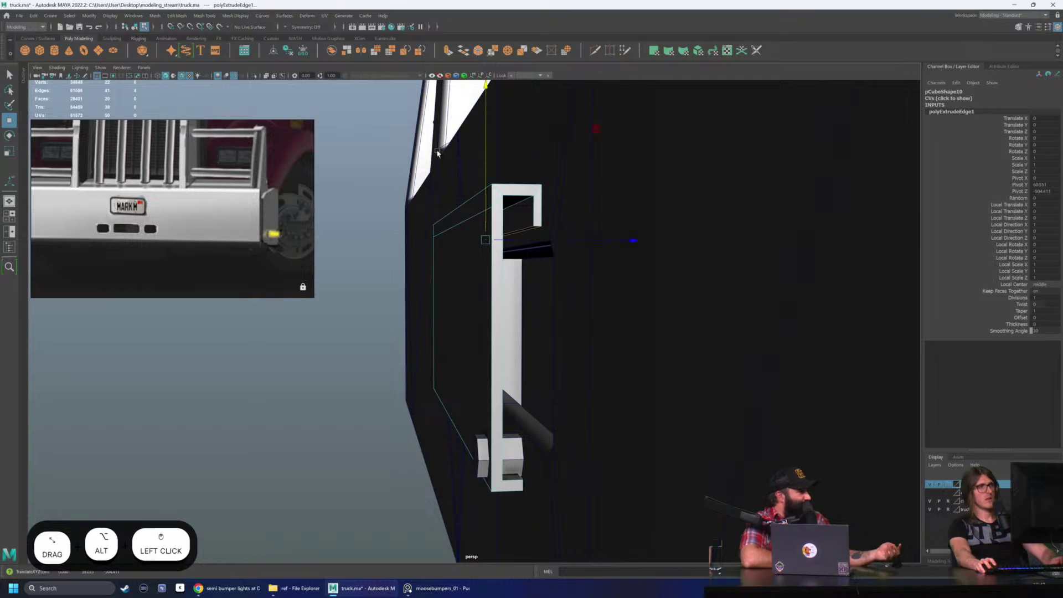
left_click(156, 16)
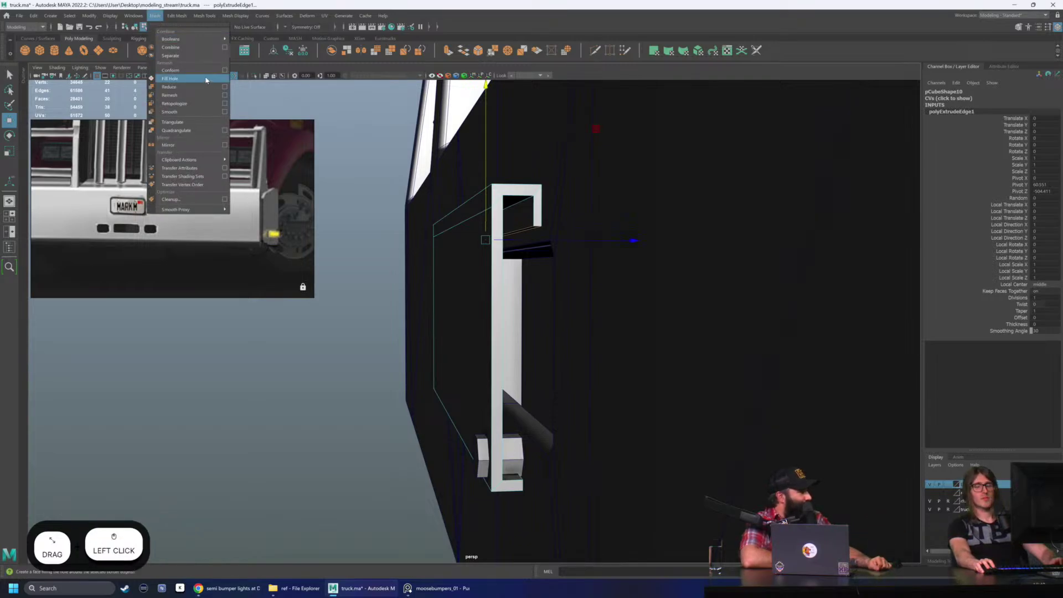
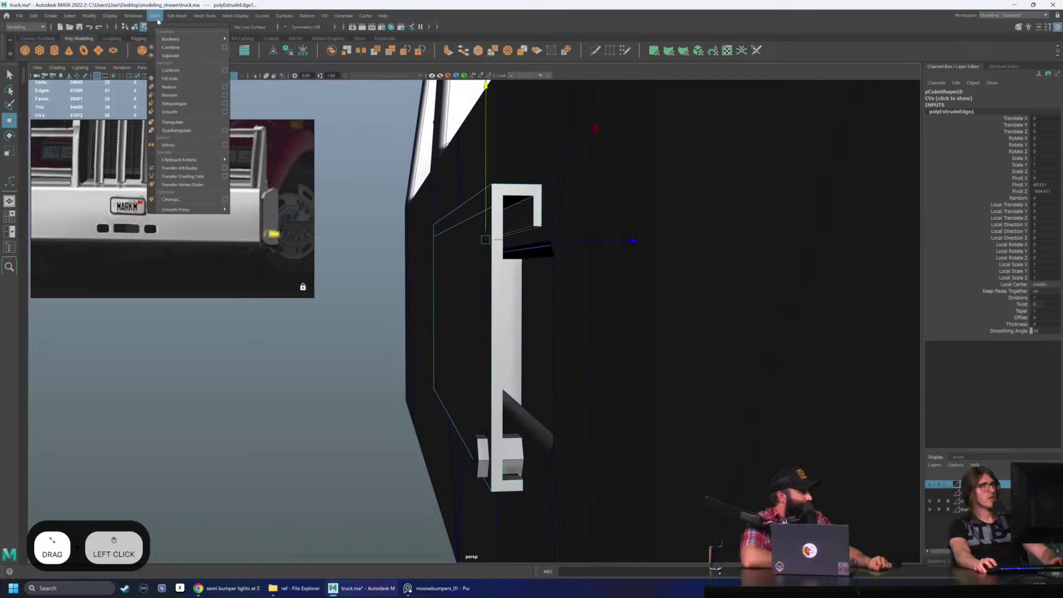
left_click(198, 78)
left_click_drag(476, 233, 498, 202, "alt")
left_click(464, 261)
key("F8")
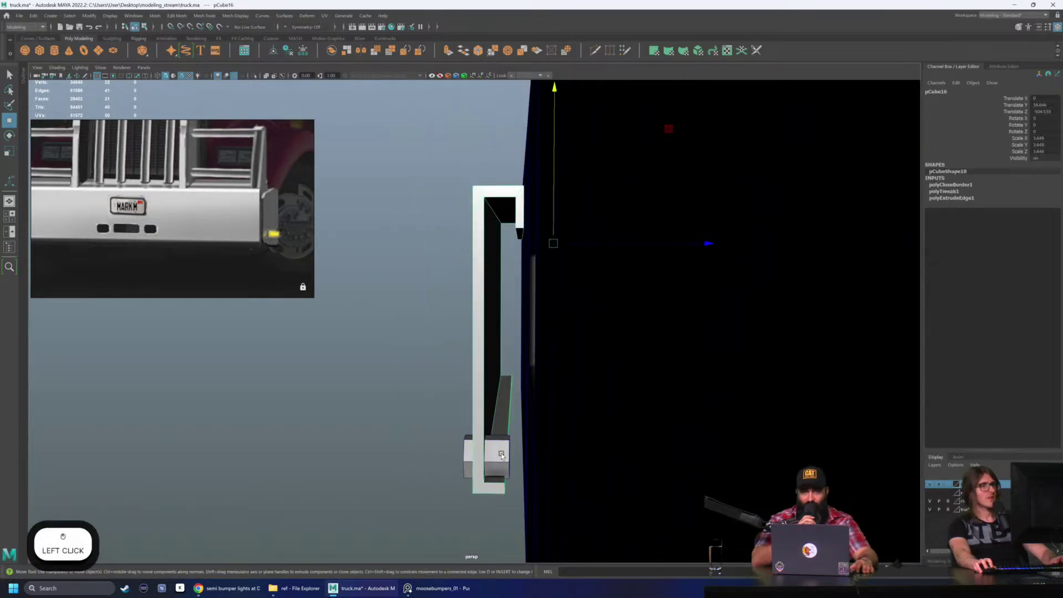
Step: Delete two opposite lengthwise edges of the hexagonal cylinder together with their vertices, reducing it to four sides
left_click(469, 453)
scroll(448, 372, "up", 1)
left_click_drag(448, 372, 479, 378, "alt")
key("f")
scroll(478, 376, "down", 2)
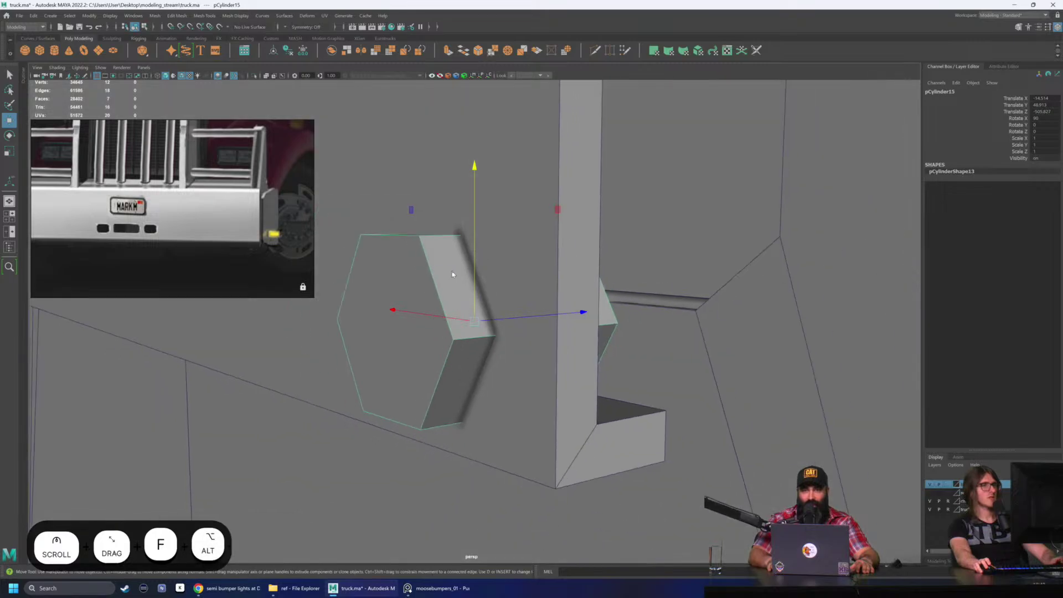
right_click_drag(453, 274, 451, 241)
left_click(428, 236)
key("Tab")
key("4")
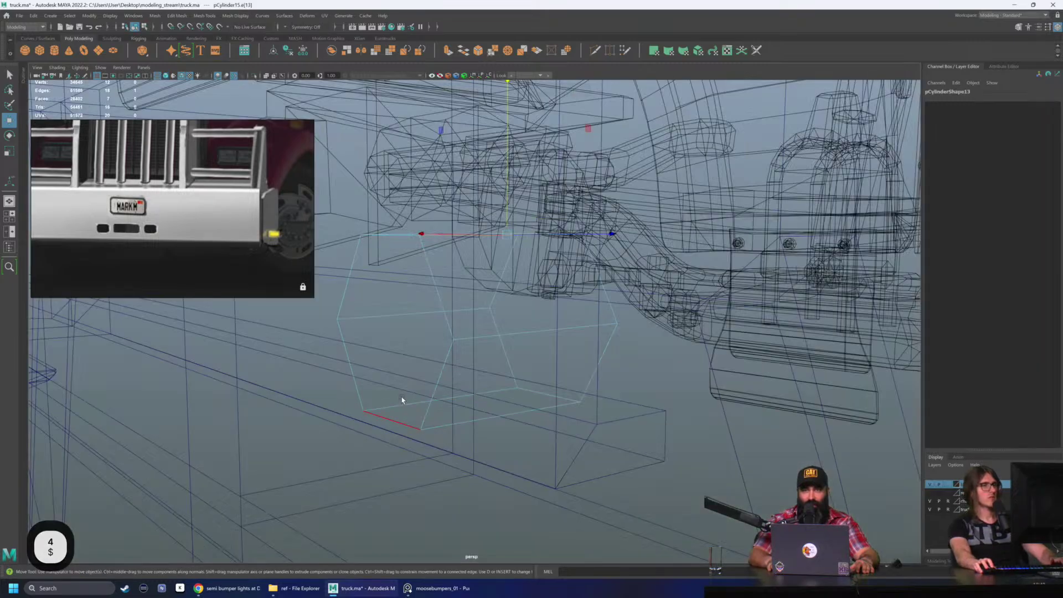
left_click(404, 403)
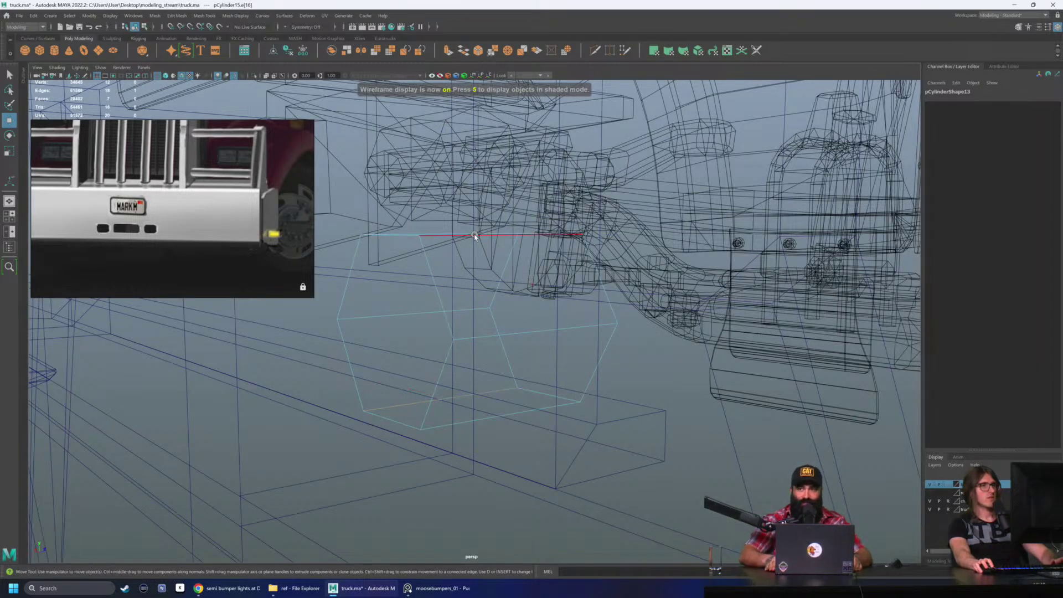
key("Delete")
scroll(474, 237, "down", 1)
left_click_drag(475, 237, 487, 269, "alt")
key("ctrl+z")
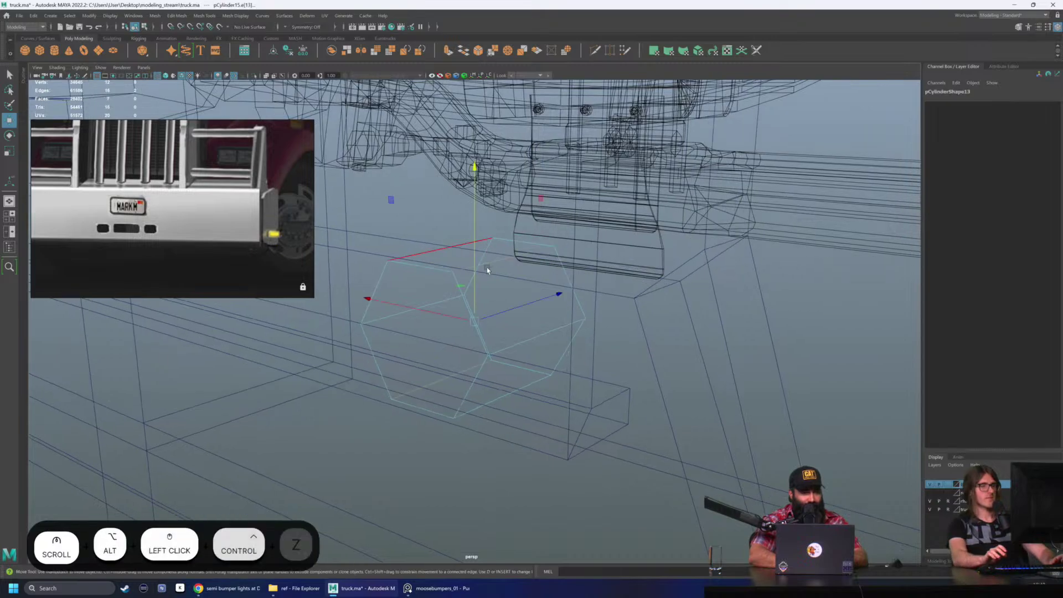
key("ctrl+Delete")
Step: Circularize the four-sided cylinder's front cap face
right_click_drag(475, 276, 464, 310)
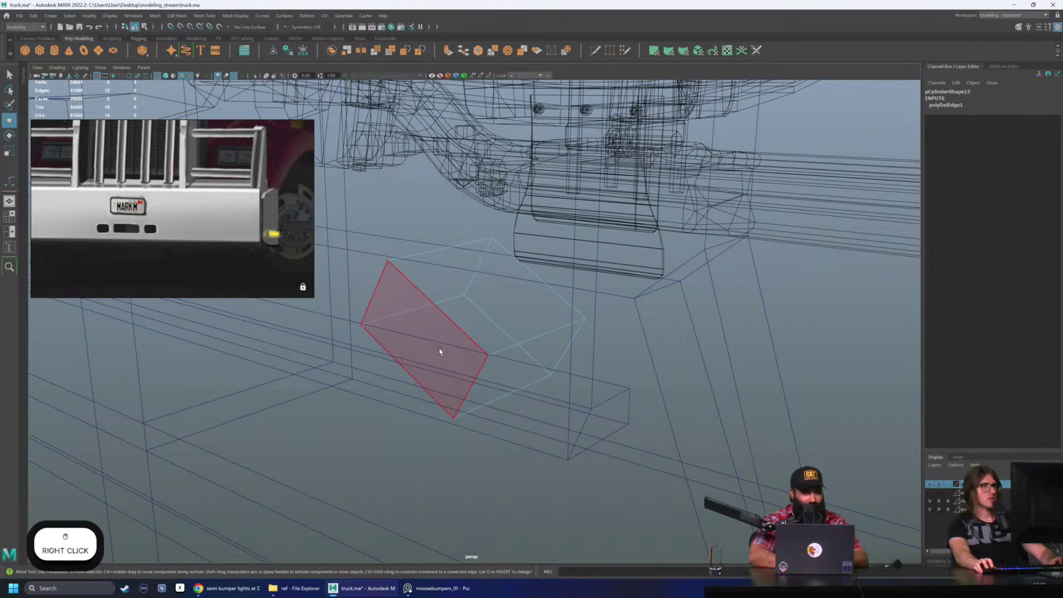
left_click(439, 351)
left_click(178, 16)
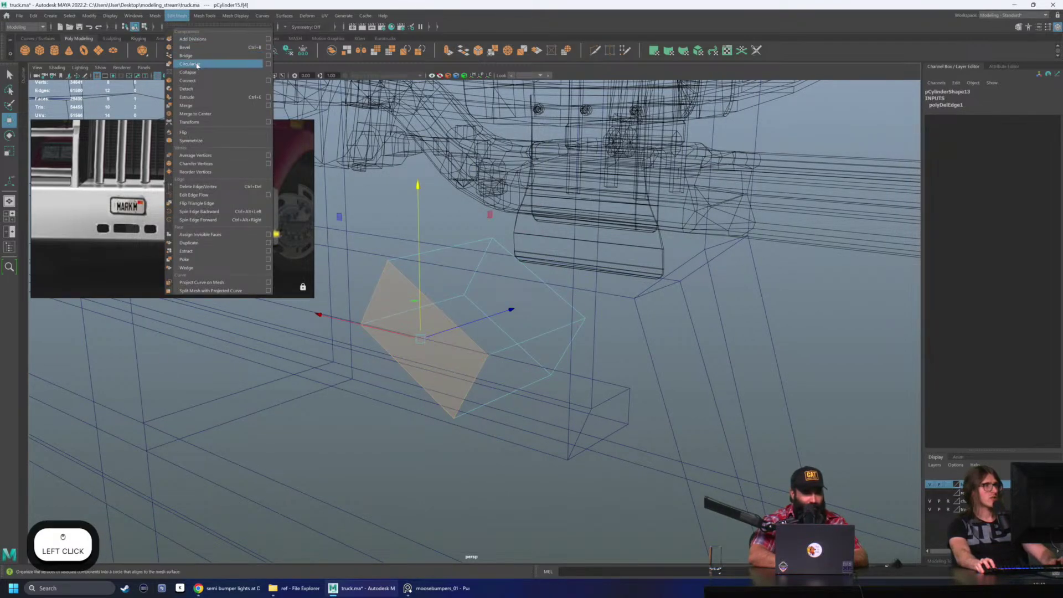
left_click(197, 65)
Step: Circularize the border edges at the cylinder's rear end as well
left_click(554, 329)
left_click_drag(554, 328, 665, 490, "alt")
left_click(541, 315)
key("F10")
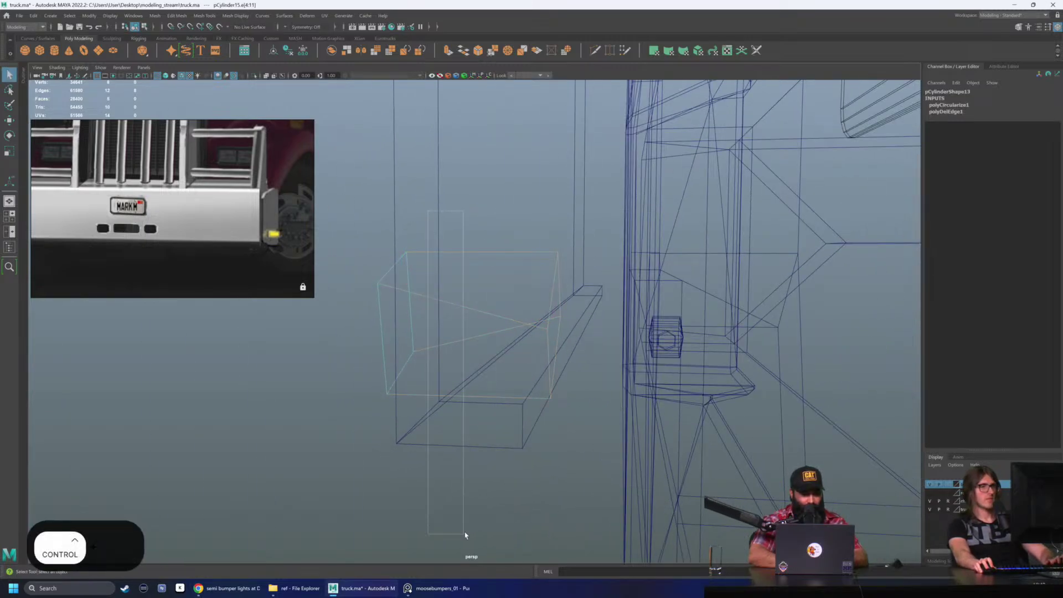
left_click_drag(464, 535, 464, 534, "ctrl")
key("g")
Step: Delete the four-sided cylinder's construction history and isolate it in textured shaded display
right_click_drag(453, 325, 520, 225)
key("6")
left_click_drag(357, 244, 341, 247, "alt")
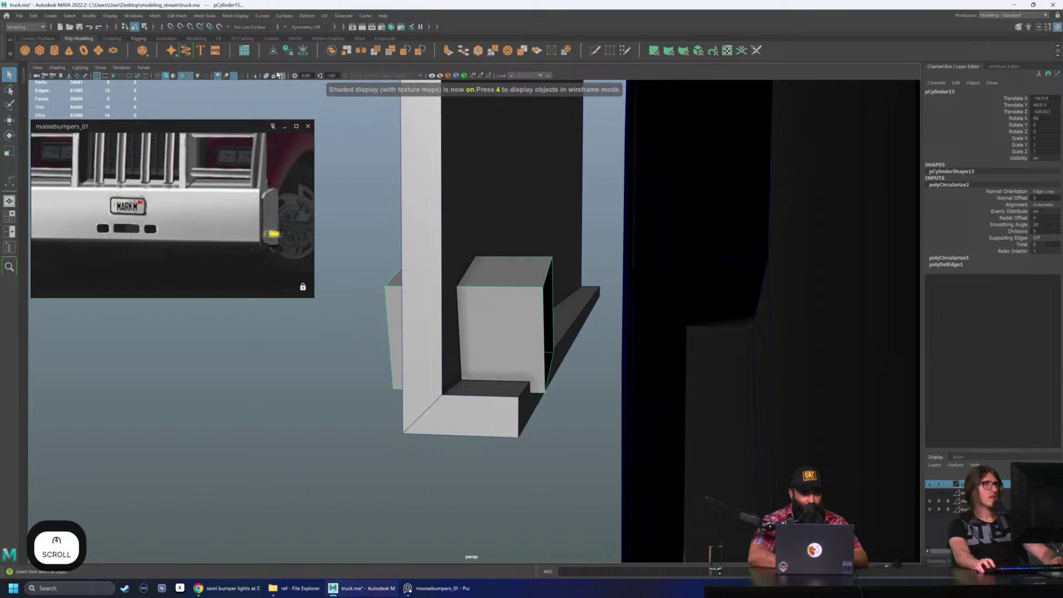
left_click(254, 76)
left_click_drag(524, 225, 536, 232, "alt")
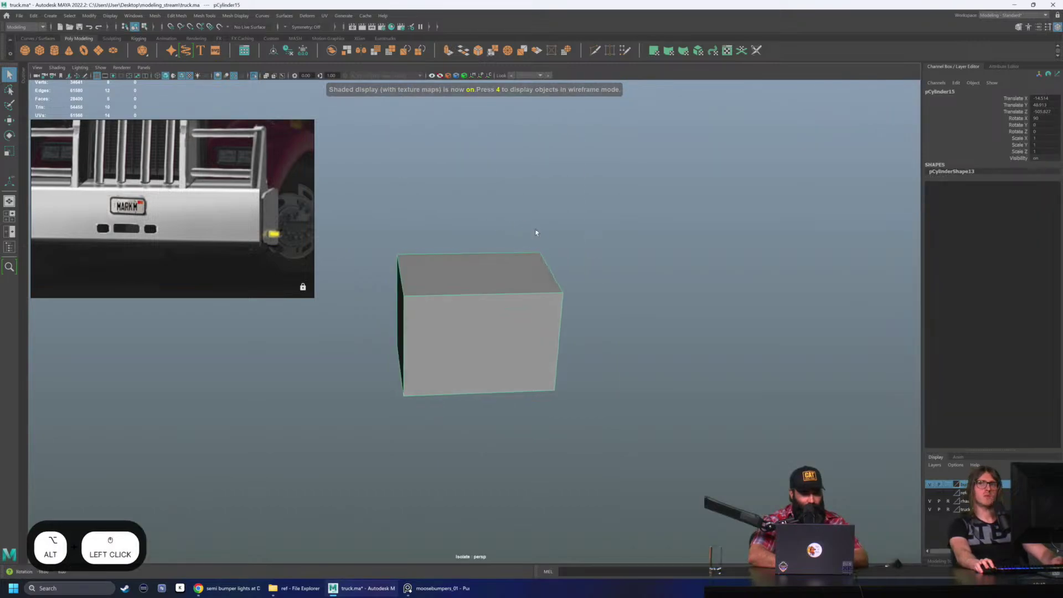
Step: Soften the four lengthwise edges of the isolated cylinder
left_click(537, 230)
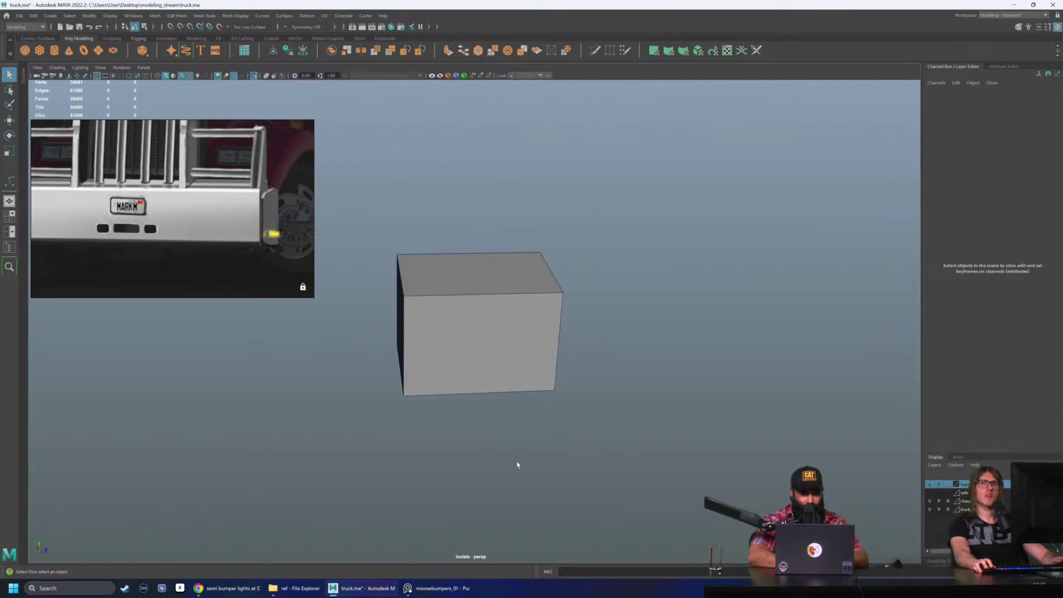
left_click_drag(513, 351, 483, 410)
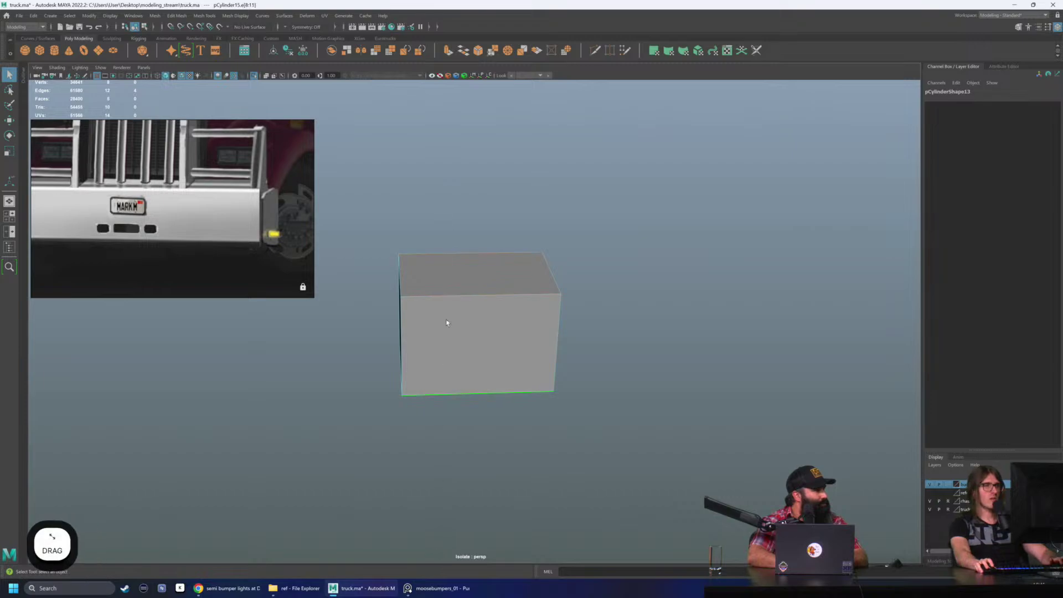
left_click(233, 17)
left_click(260, 91)
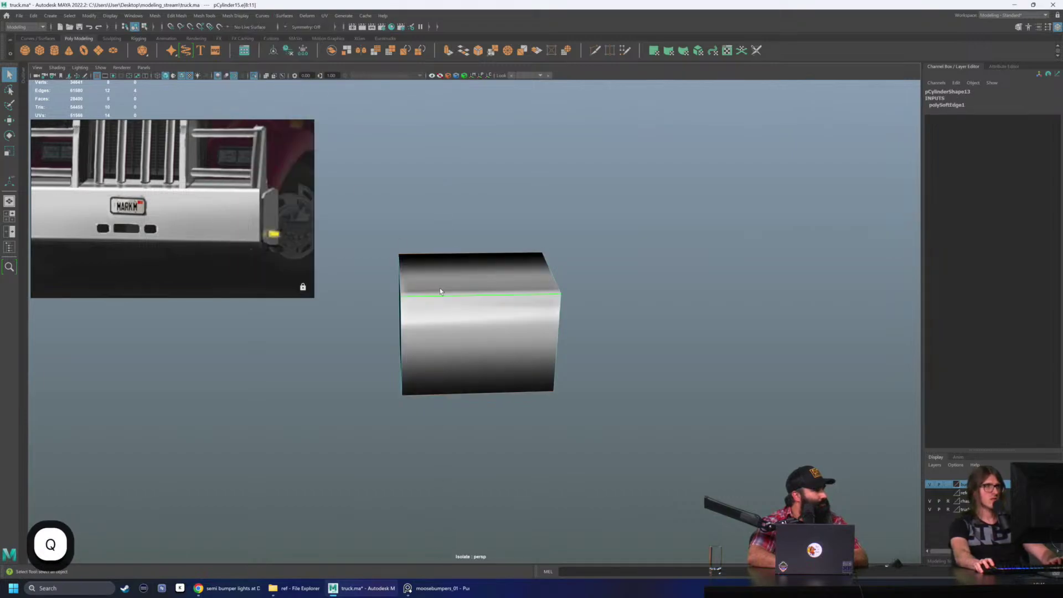
Step: Turn off wireframe on shaded, check the softened cylinder from a distance and show the rest of the truck again
left_click(546, 186)
left_click_drag(546, 186, 240, 81, "alt")
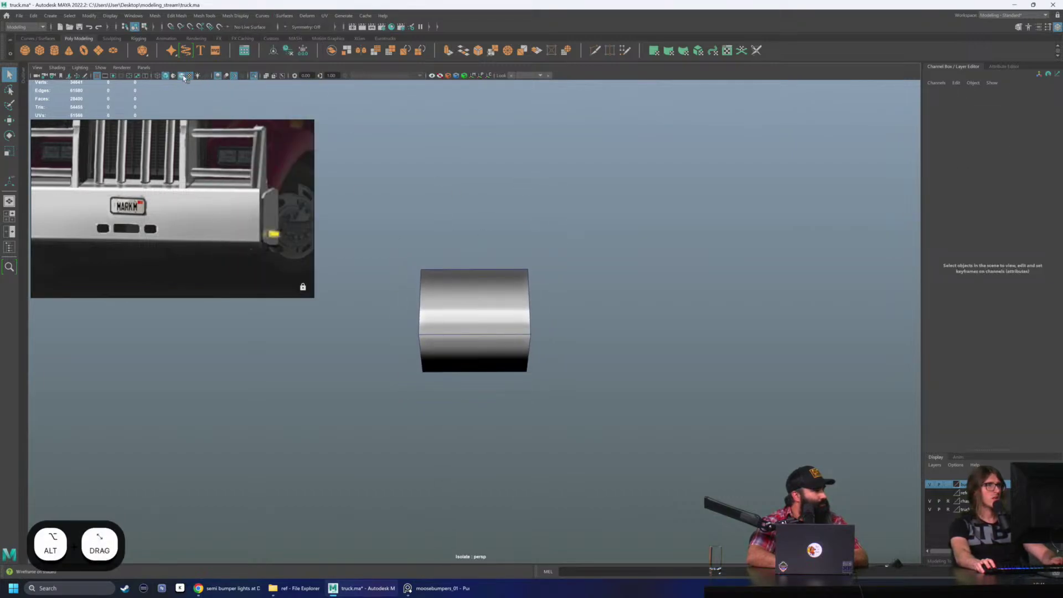
right_click(473, 248)
scroll(569, 238, "down", 6, "alt")
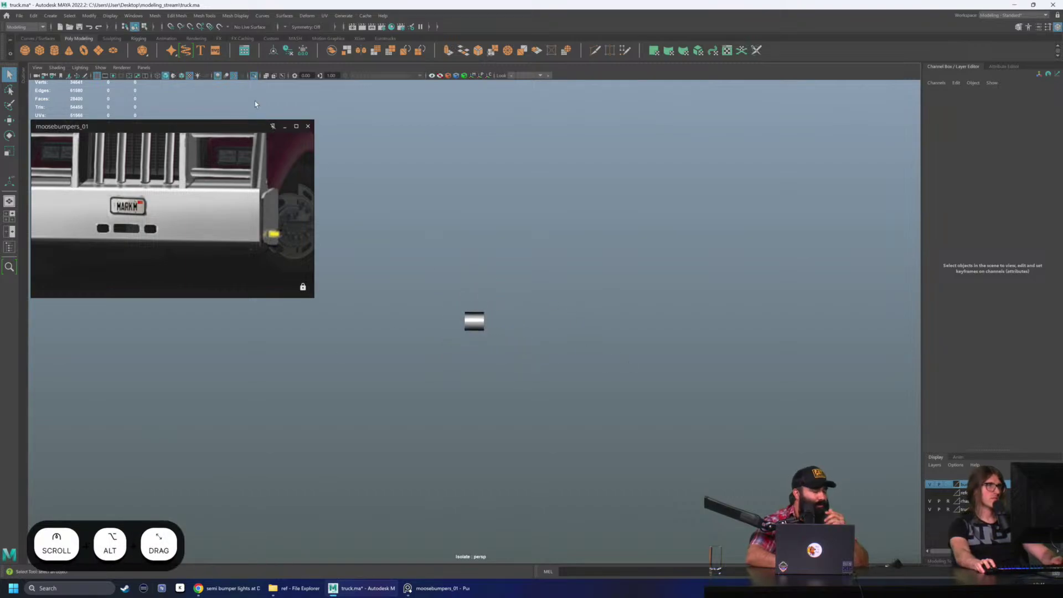
left_click(254, 75)
scroll(451, 271, "up", 2)
Step: Scale the cylinder uniformly to about 0.615 and move it up near the panel's top flange
left_click_drag(443, 271, 489, 325, "alt")
left_click(489, 324)
key("r")
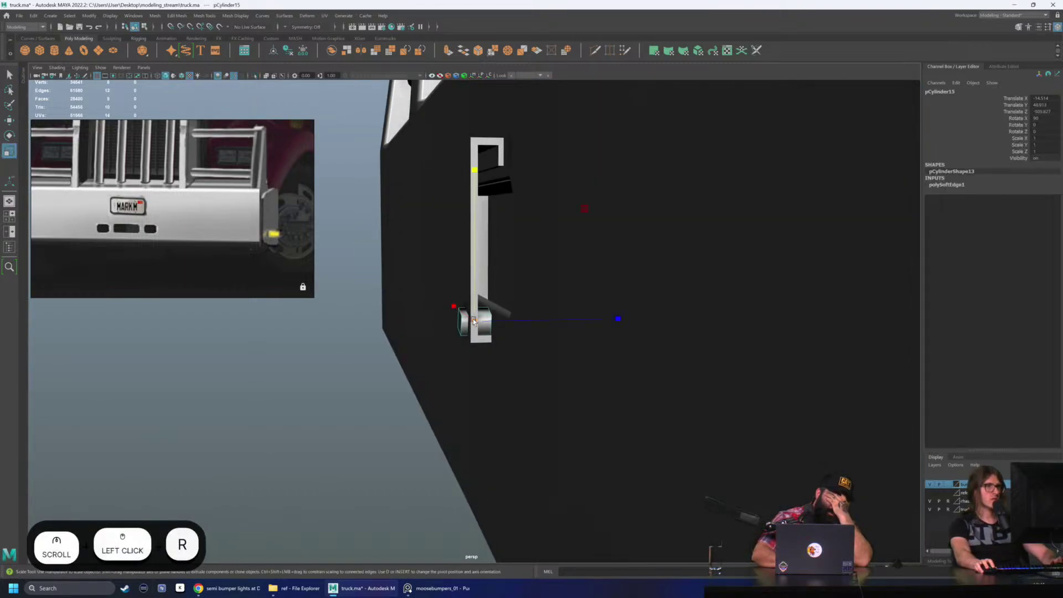
key("w")
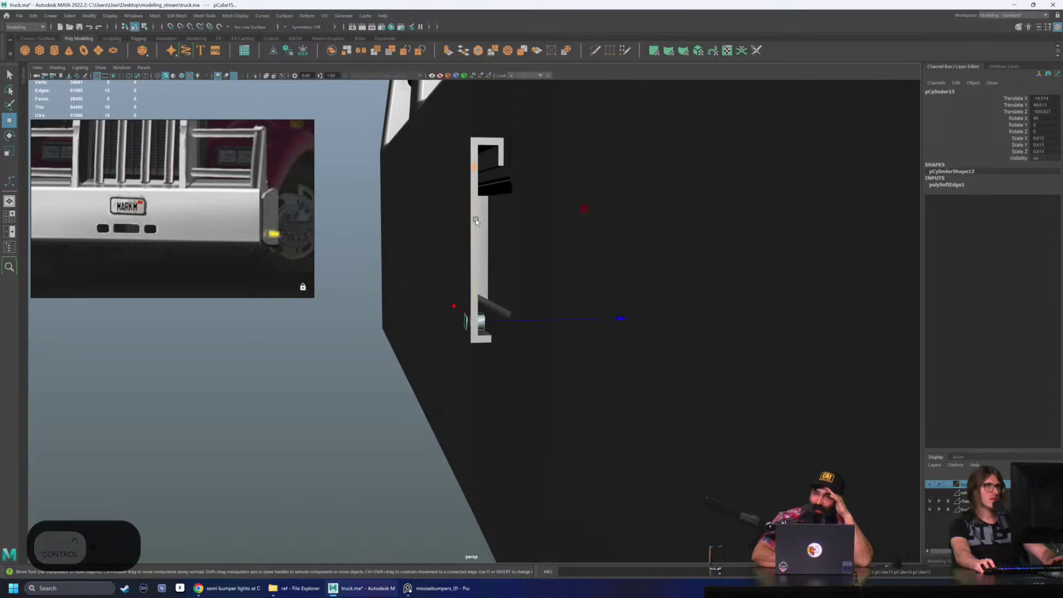
left_click_drag(476, 218, 473, 208)
key("f")
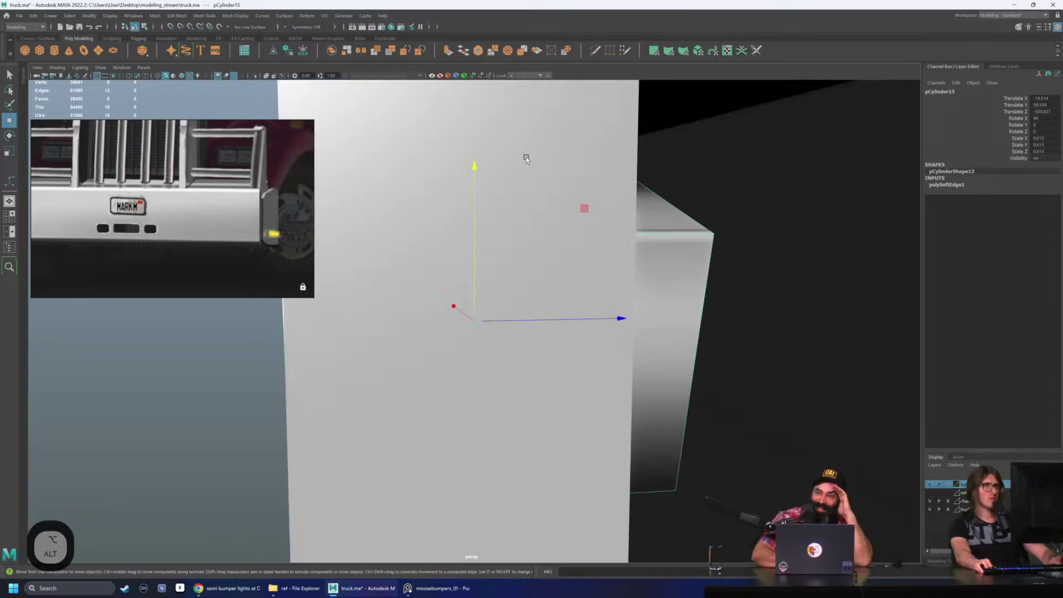
Step: Move the cylinder back behind the panel's front face and rotate it about Z to 31.713 degrees
scroll(527, 157, "down", 5)
left_click_drag(526, 157, 773, 357, "alt")
left_click_drag(681, 354, 735, 349, "alt")
key("4")
scroll(620, 342, "down", 3)
left_click_drag(619, 342, 651, 308, "alt")
key("e")
key("5")
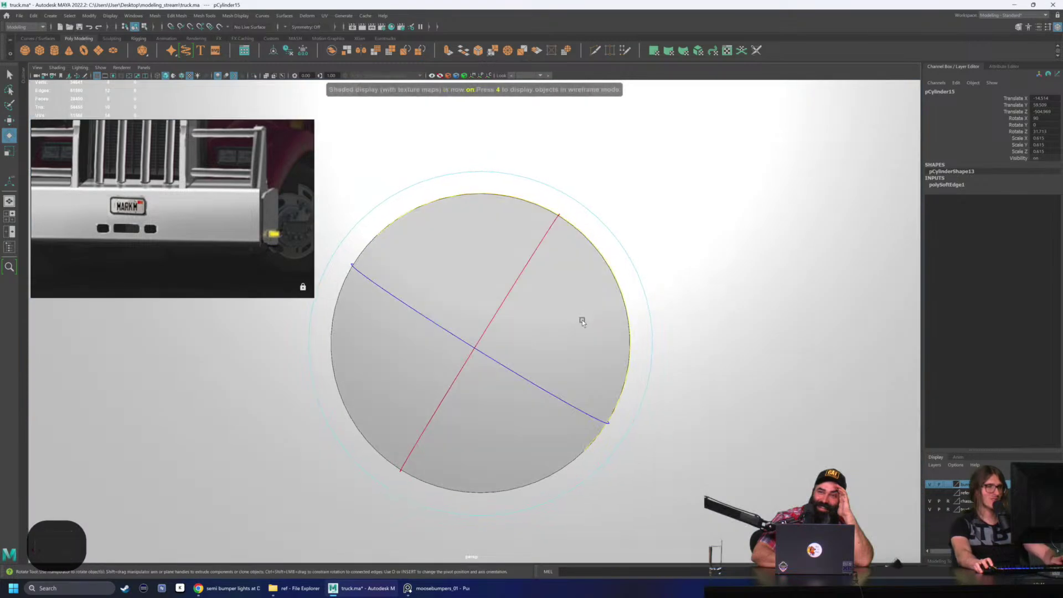
Step: Scale the cylinder uniformly to about 0.363 and reposition it between the panel's front face and rear lip
mouse_move(579, 318)
left_mouse_down("alt")
mouse_move(523, 311)
mouse_move(511, 298)
left_mouse_up("alt")
key("w")
scroll(563, 296, "up", 2)
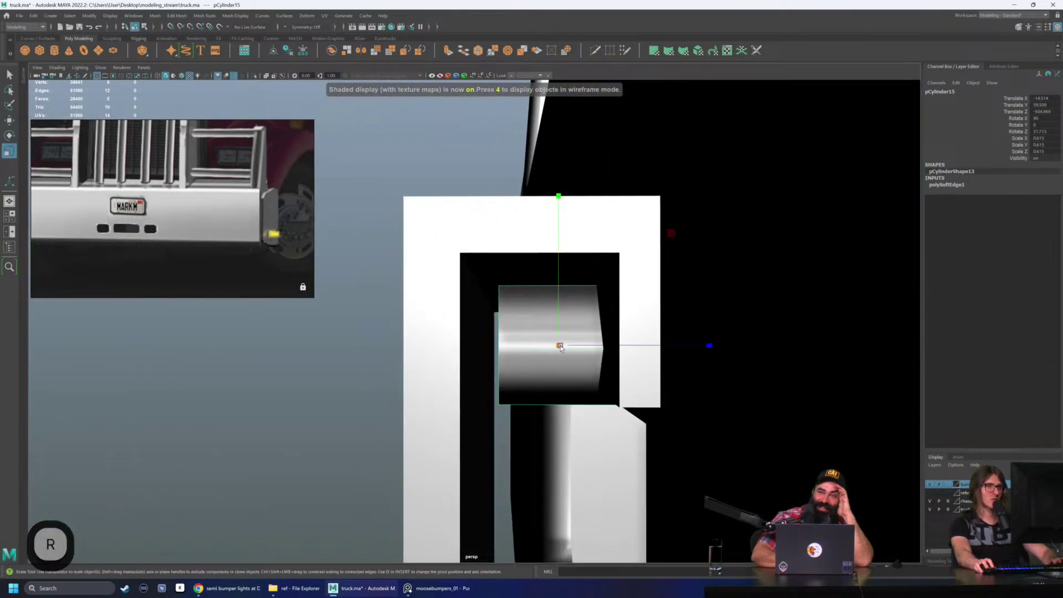
left_click_drag(561, 347, 558, 303)
key("w")
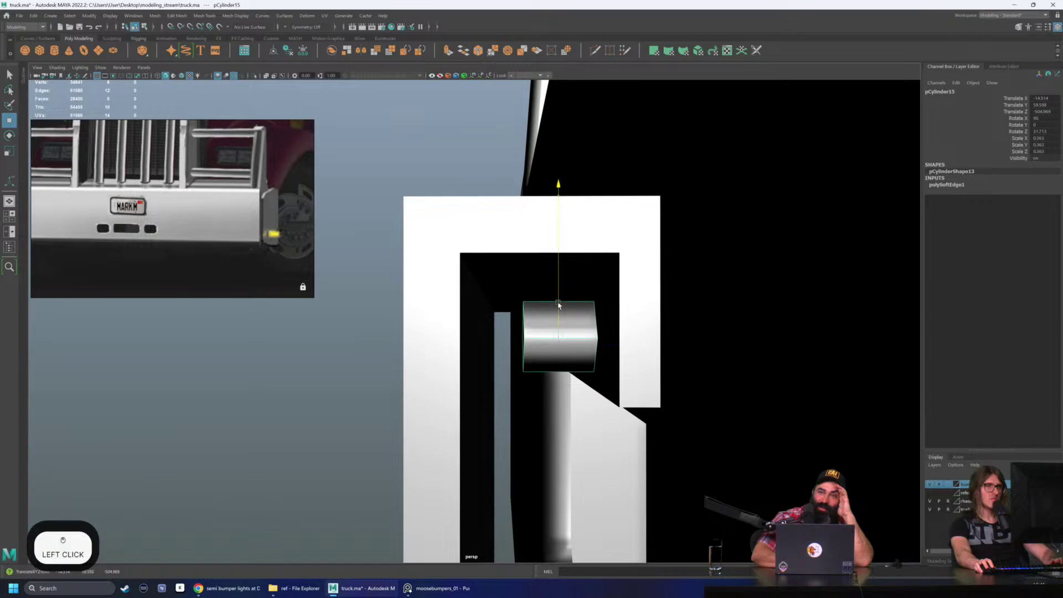
left_click_drag(610, 336, 623, 338)
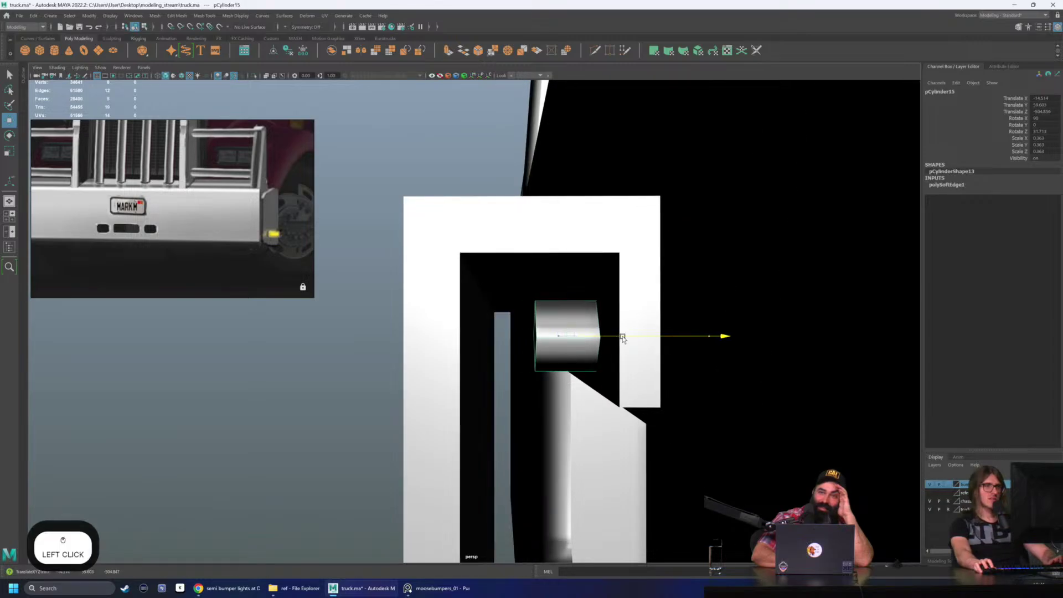
Step: Stretch the cylinder by moving its end vertices forward toward the panel and back through the lip into the bumper
right_click_drag(579, 335, 529, 332)
left_click_drag(500, 276, 558, 394)
key("w")
mouse_move(562, 336)
left_mouse_down()
mouse_move(495, 333)
mouse_move(528, 348)
mouse_move(507, 338)
left_mouse_up()
key("4")
key("6")
left_click_drag(687, 340, 759, 342)
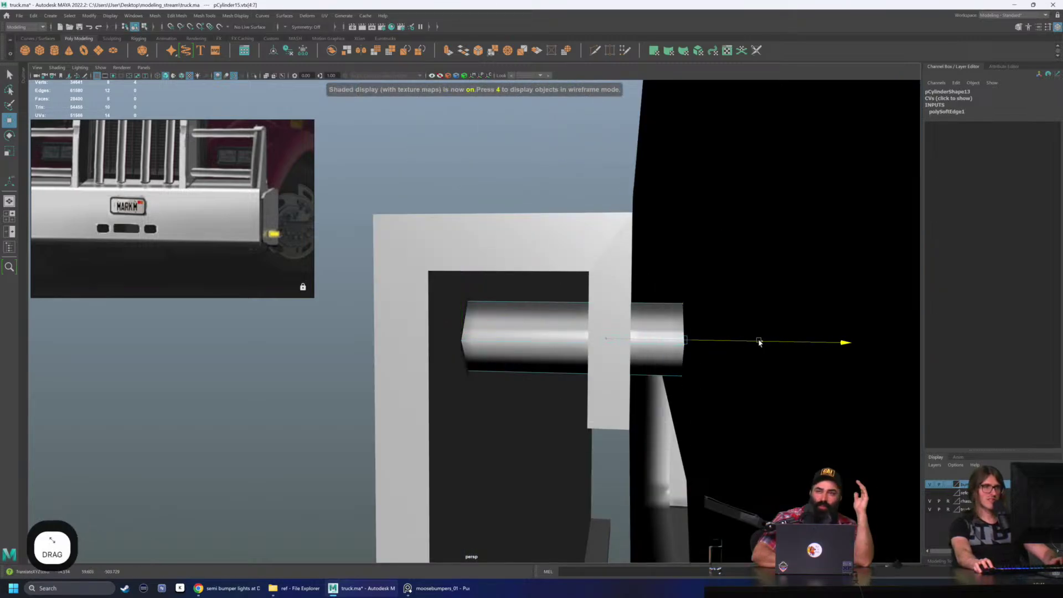
key("q")
right_click_drag(628, 338, 667, 290)
Step: Move the upper vertices of the bumper's insert panel back toward the bumper, closing the gap behind its rear lip
left_click_drag(664, 288, 483, 275, "alt")
left_click(510, 230)
scroll(498, 231, "down", 4)
left_click(483, 276)
middle_click_drag(483, 275, 487, 261, "alt")
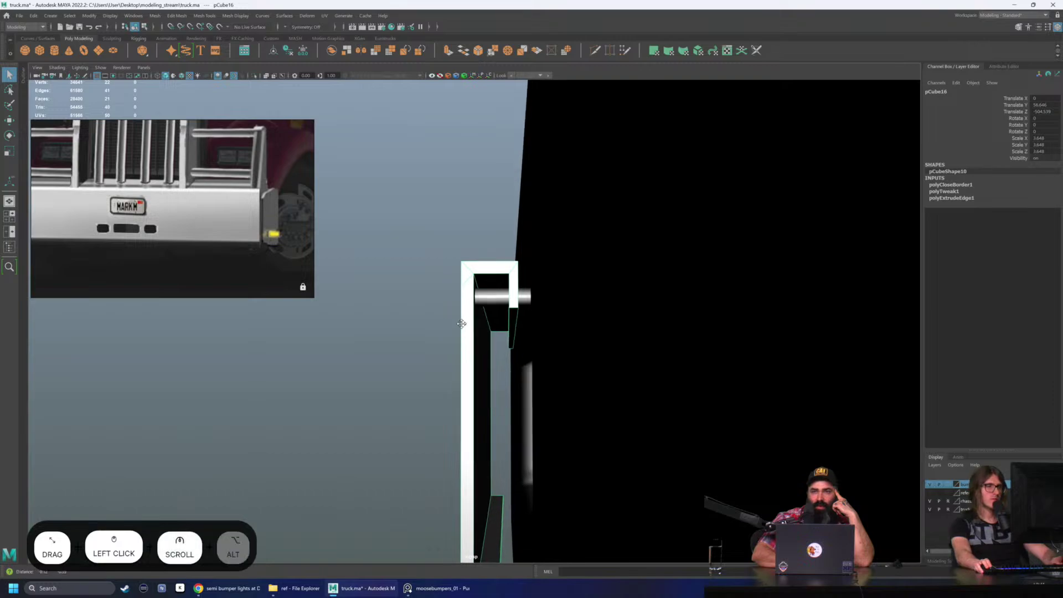
right_click_drag(464, 310, 408, 228)
left_click_drag(584, 562, 582, 560)
key("w")
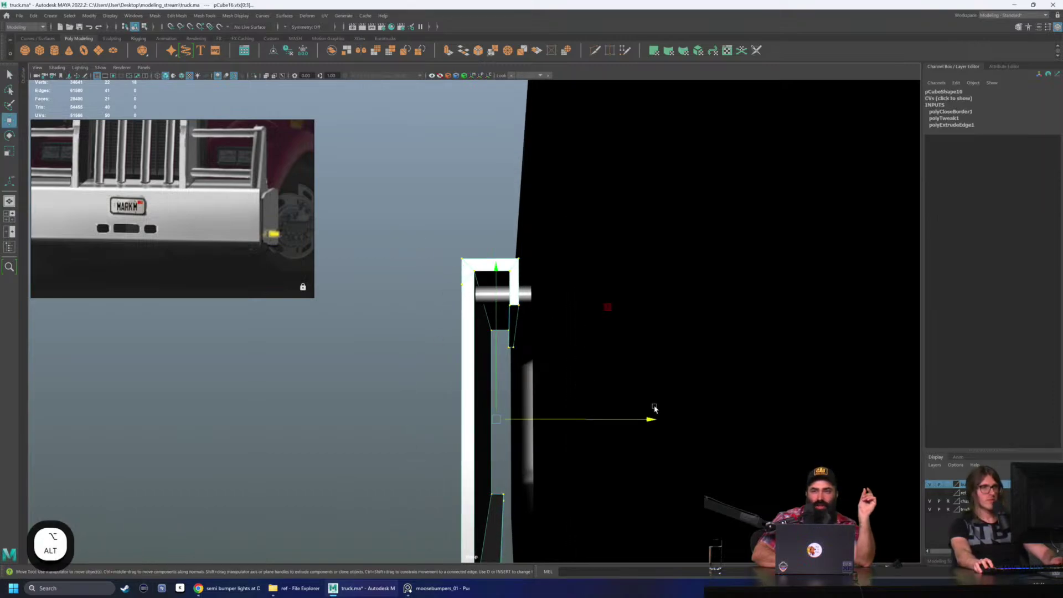
left_click_drag(651, 418, 656, 420)
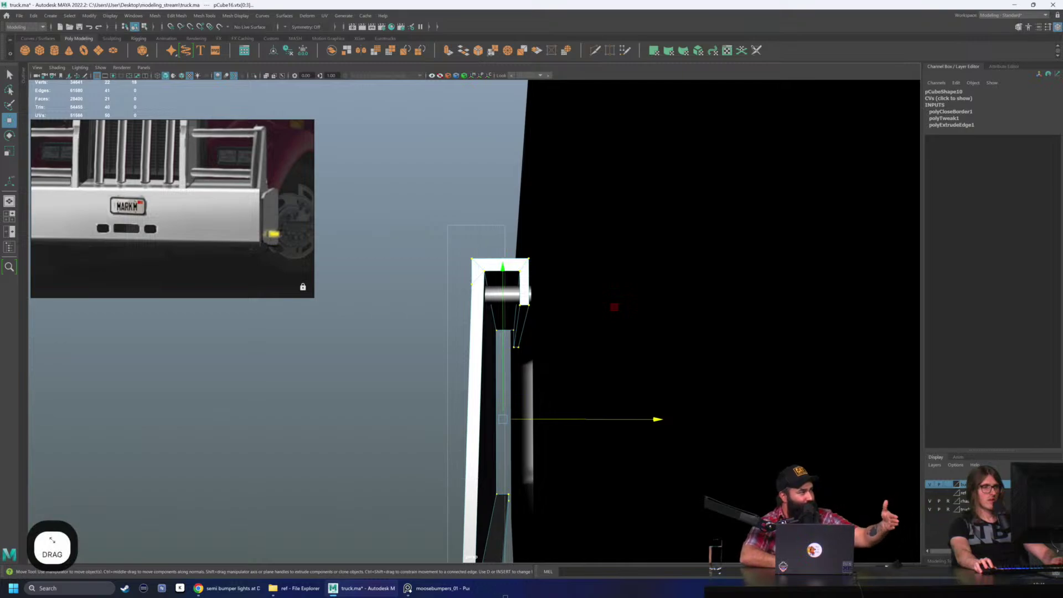
Step: Try to slim the panel's channel by moving its front vertices back toward the bumper
left_click_drag(659, 419, 657, 422)
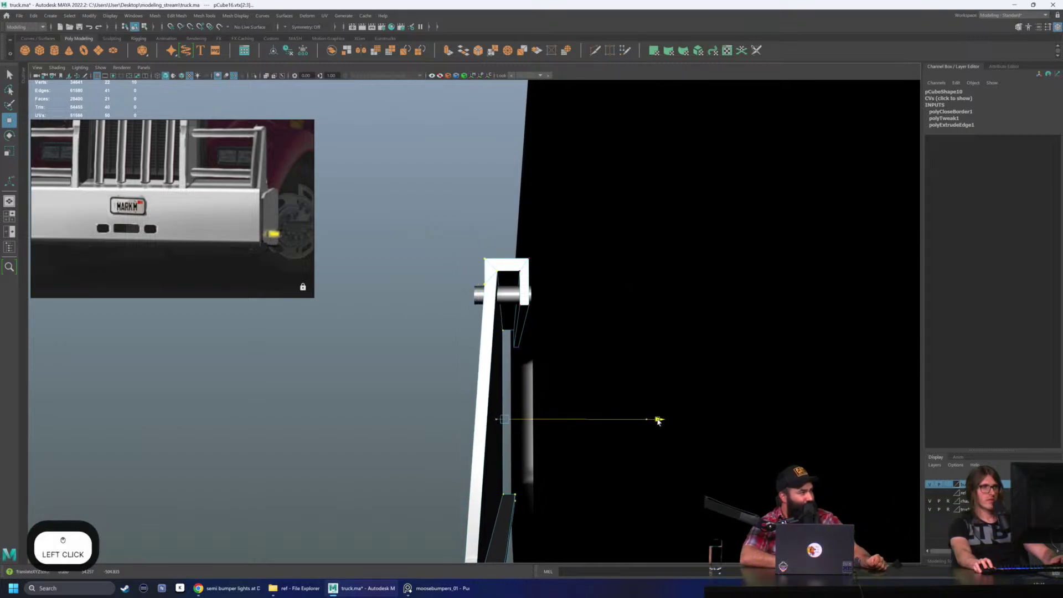
key("ctrl+z")
scroll(410, 474, "down", 2)
left_click_drag(425, 503, 426, 504, "shift")
key("w")
left_click(651, 407)
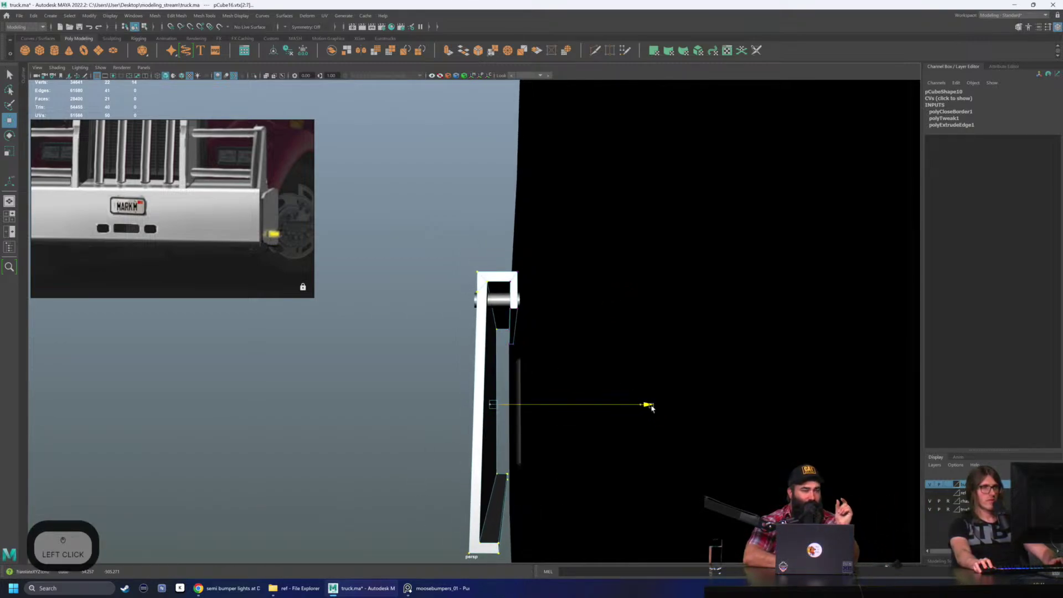
mouse_move(579, 427)
left_mouse_down("alt")
mouse_move(422, 417)
mouse_move(478, 416)
mouse_move(553, 306)
mouse_move(509, 228)
mouse_move(465, 256)
mouse_move(493, 288)
mouse_move(485, 308)
left_mouse_up("alt")
key("ctrl+z")
key("4")
key("5")
left_click(484, 308)
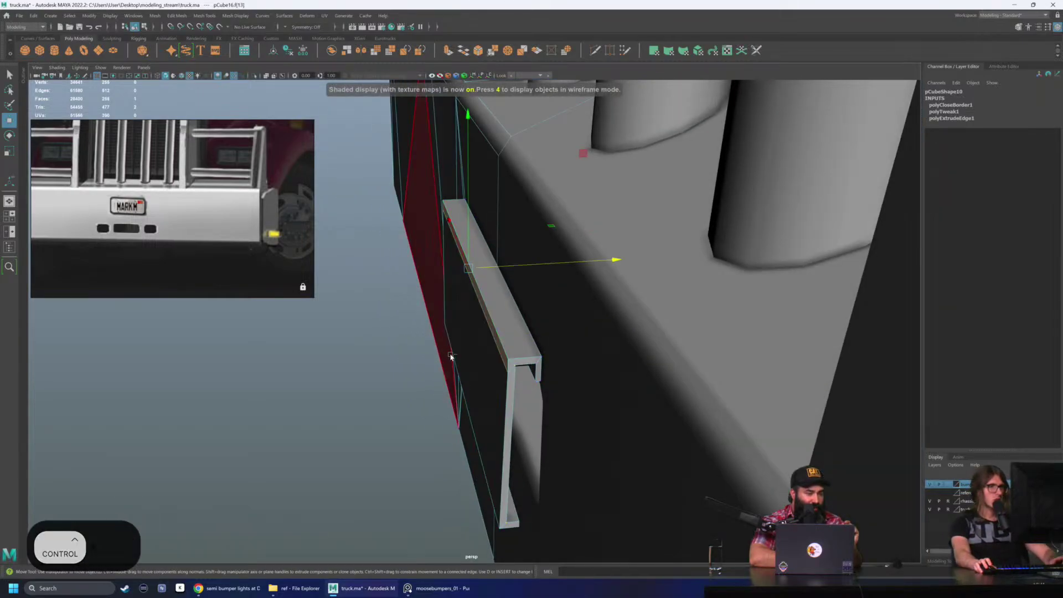
key("ctrl+z")
key("ctrl+z")
Step: Delete the panel's construction history and snap the vertices of one end to the bumper's centre line, leaving half a panel
left_click_drag(429, 385, 460, 277, "alt")
key("4")
left_click(255, 76)
key("alt+shift+d")
key("F9")
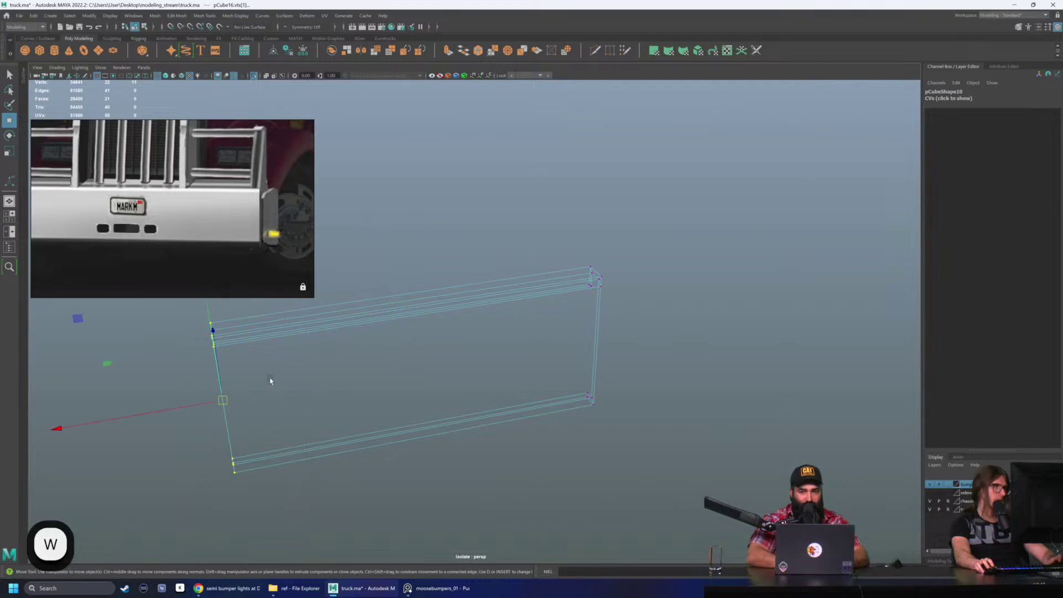
left_click(254, 77)
left_click_drag(464, 233, 469, 238, "alt")
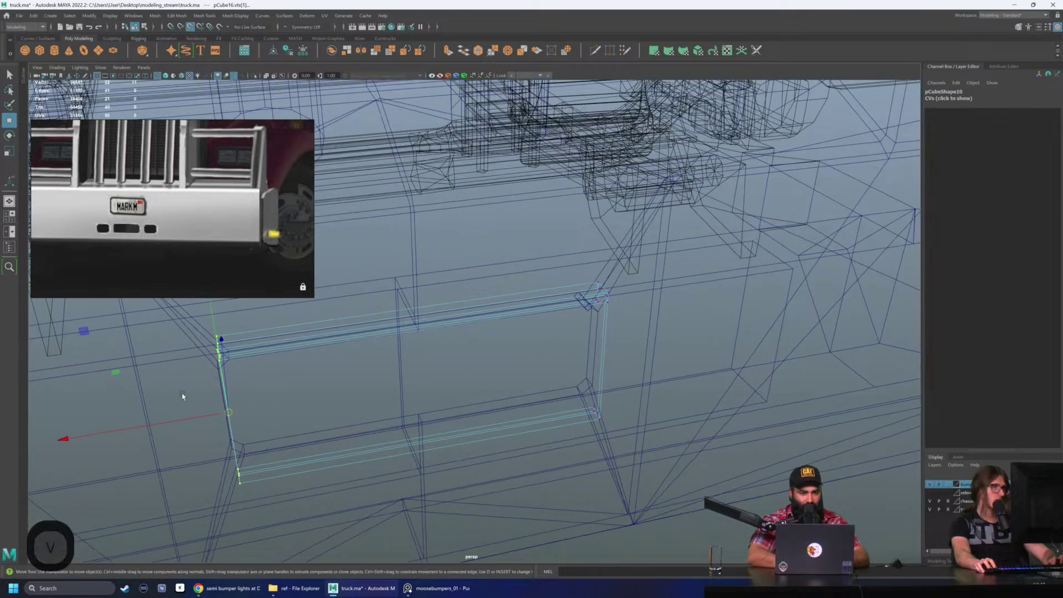
left_click_drag(183, 396, 417, 345)
Step: Delete the end-cap faces of the half panel at the bumper's centre line, leaving that end open
right_click(457, 294)
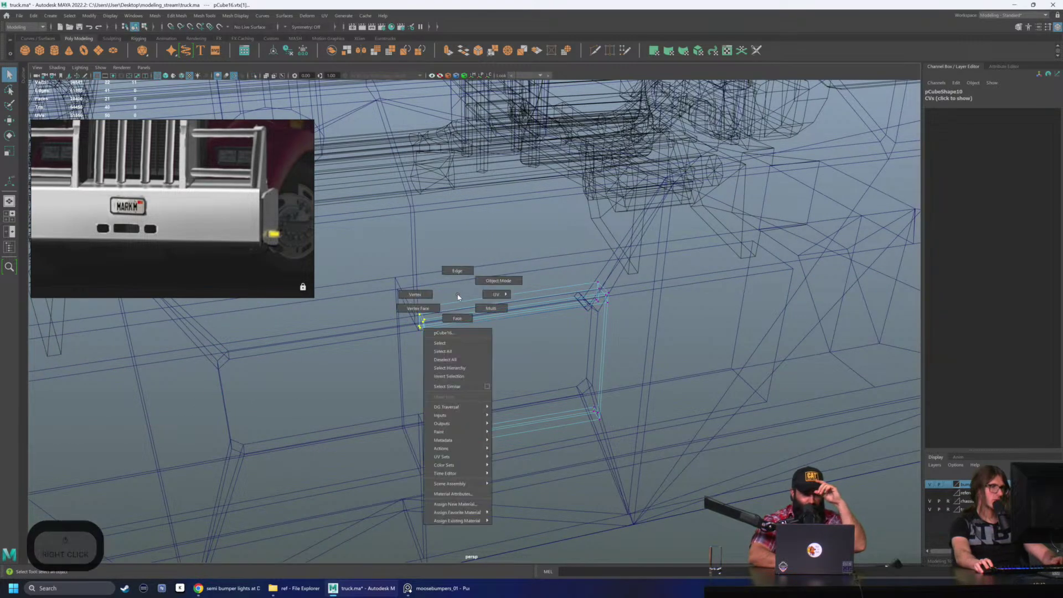
right_click_drag(457, 305, 457, 318)
left_click_drag(409, 334, 437, 454)
left_click_drag(553, 474, 506, 254, "ctrl")
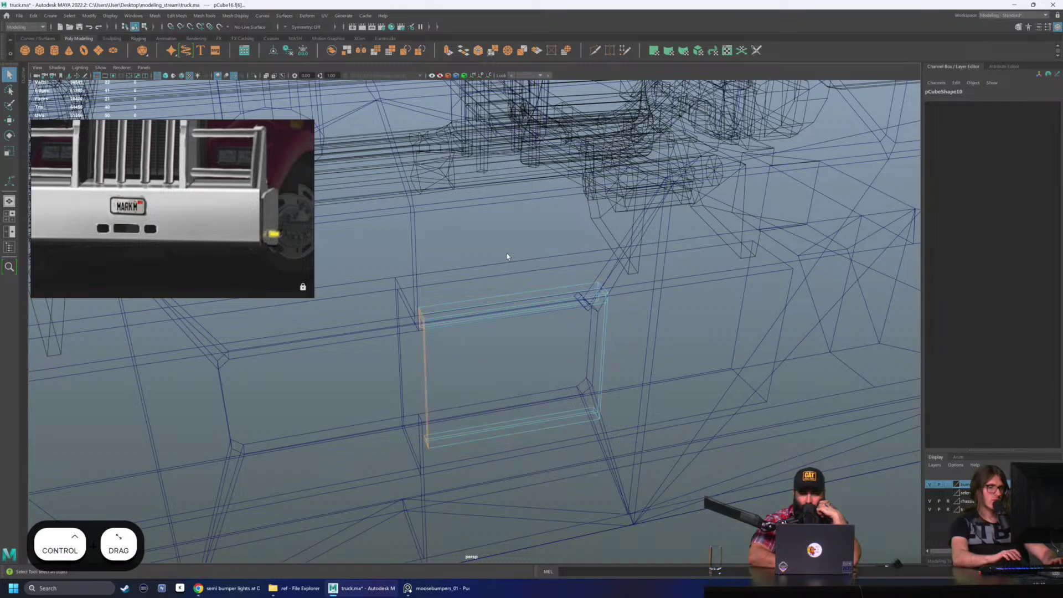
key("Delete")
key("6")
right_click_drag(482, 329, 498, 312)
Step: Select the large face of the panel's front plate and scale it along the depth axis to straighten it
left_click_drag(476, 300, 452, 333, "alt")
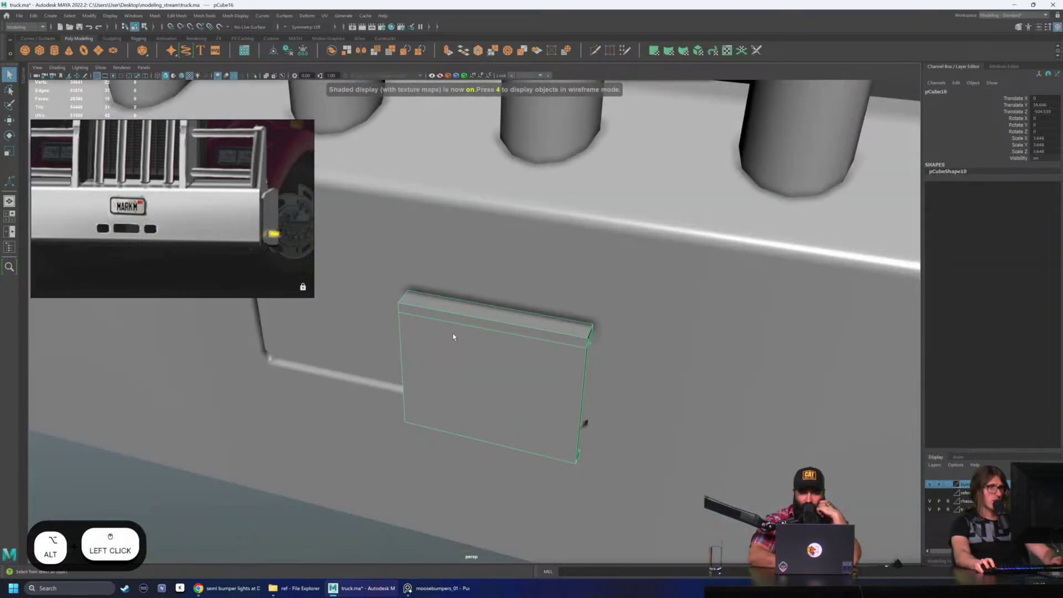
right_click_drag(453, 333, 455, 350)
left_click(463, 318)
left_click(437, 360)
left_click_drag(437, 360, 563, 353, "alt")
key("r")
left_click_drag(284, 387, 443, 387, "alt")
left_click(442, 387)
middle_click_drag(555, 356, 489, 354)
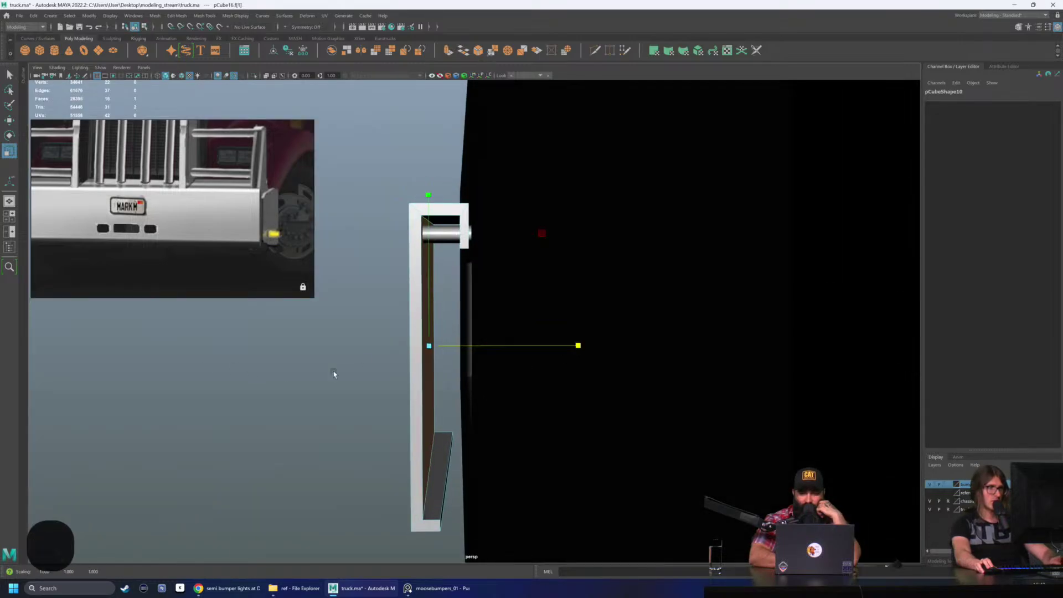
Step: Select the four rear vertices of the panel's bottom lip and scale them along the depth axis
left_click_drag(334, 374, 465, 419, "alt")
key("4")
right_click_drag(470, 399, 450, 398)
left_click_drag(459, 389, 468, 459)
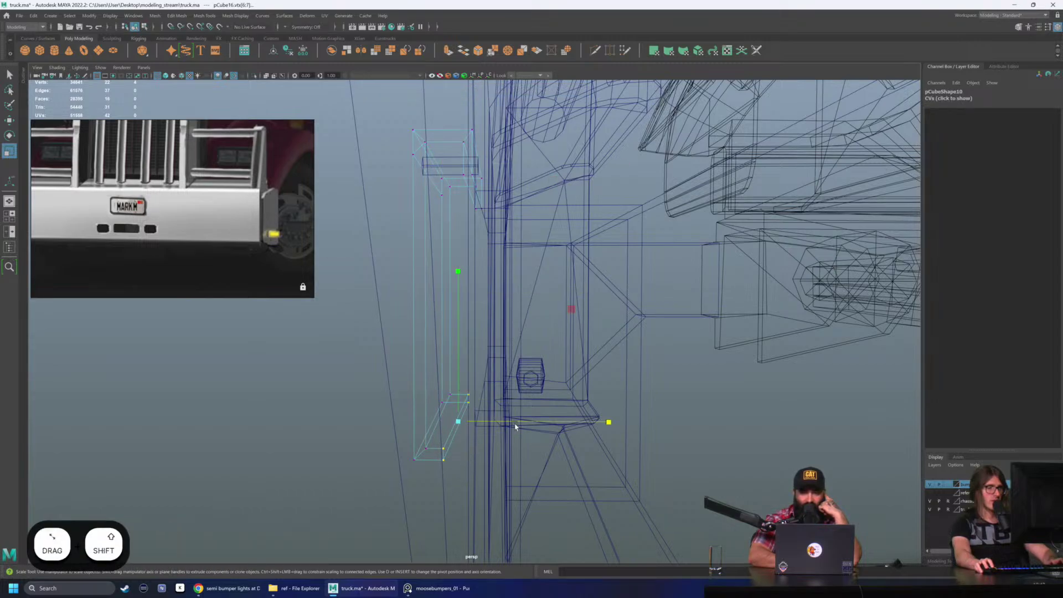
key("6")
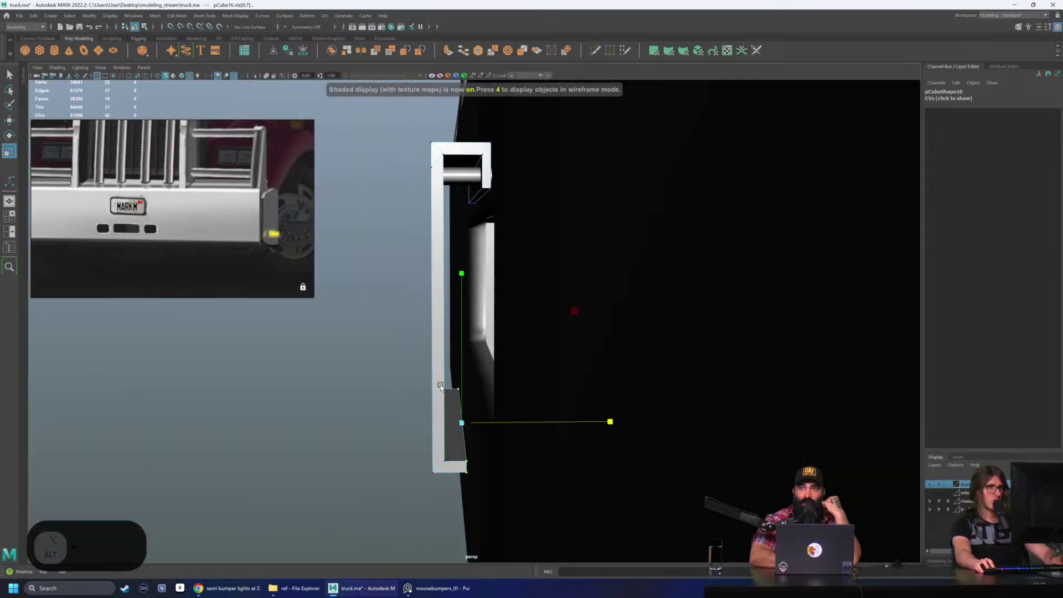
Step: Examine the panel's channel profile and its fit against the bumper from the side and at an angle
left_click_drag(478, 313, 480, 326, "alt")
right_click(408, 361)
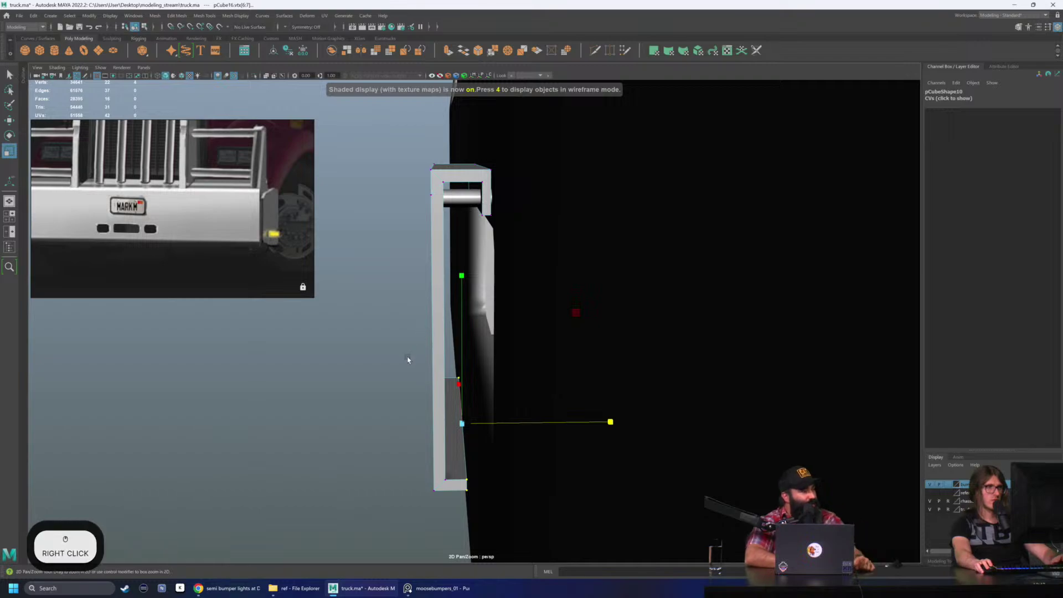
left_click_drag(487, 277, 491, 288, "alt")
key("q")
left_click_drag(410, 345, 378, 326, "alt")
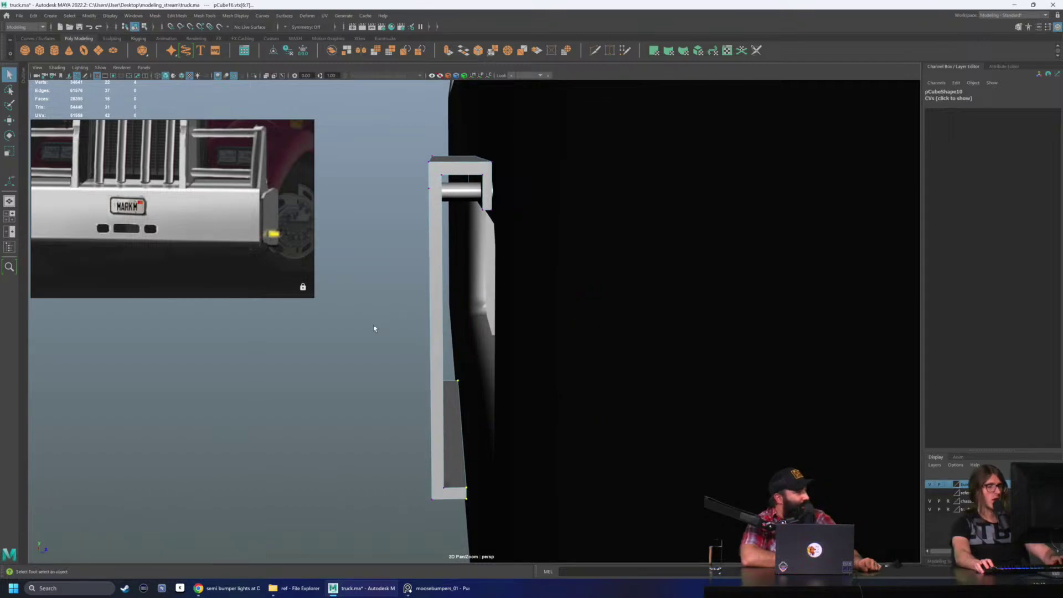
scroll(374, 329, "down", 2)
key("Escape")
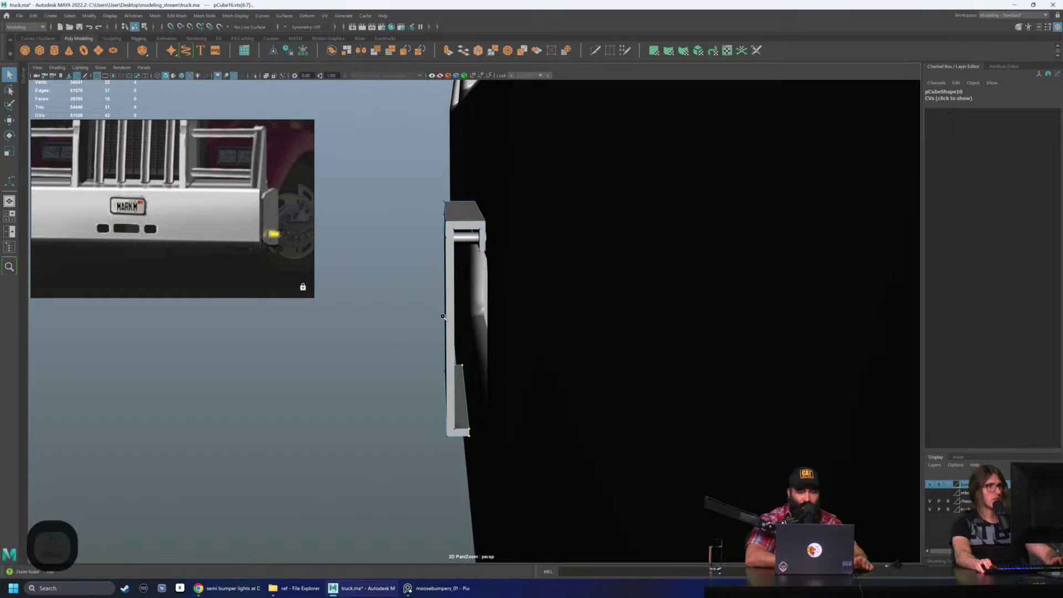
key("q")
left_click_drag(421, 299, 503, 329, "alt")
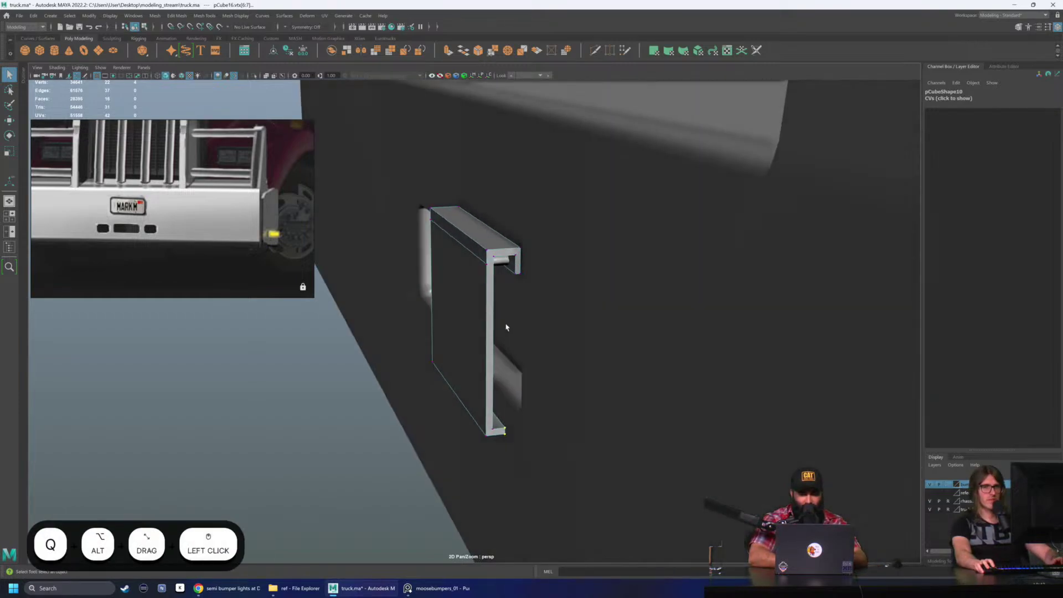
left_click_drag(482, 287, 546, 237, "alt")
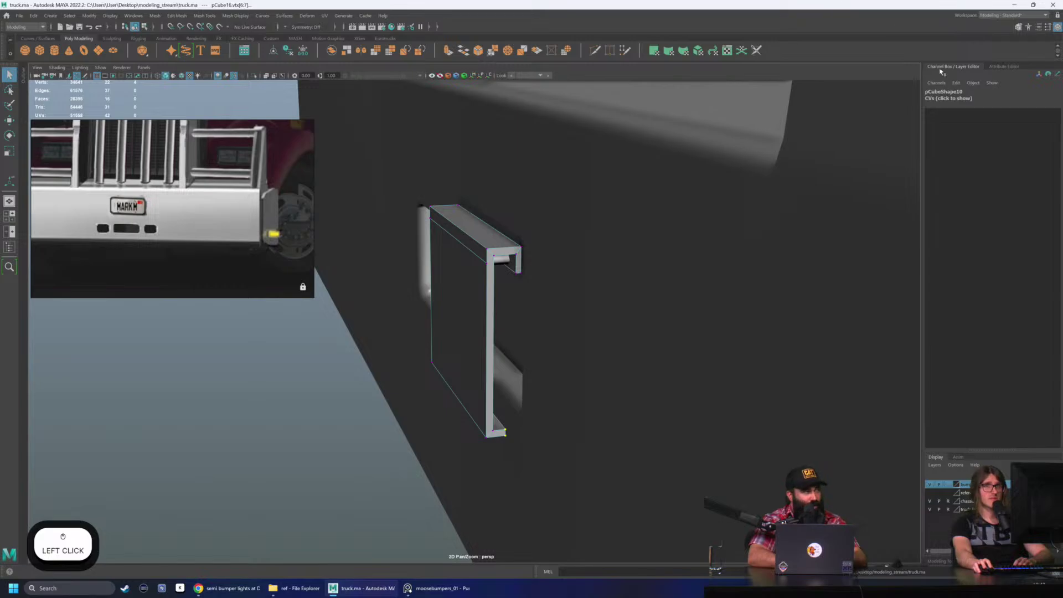
Step: Restart Maya by closing it and opening truck.ma from the modeling_stream folder, without saving the untitled scene
left_click(1050, 7)
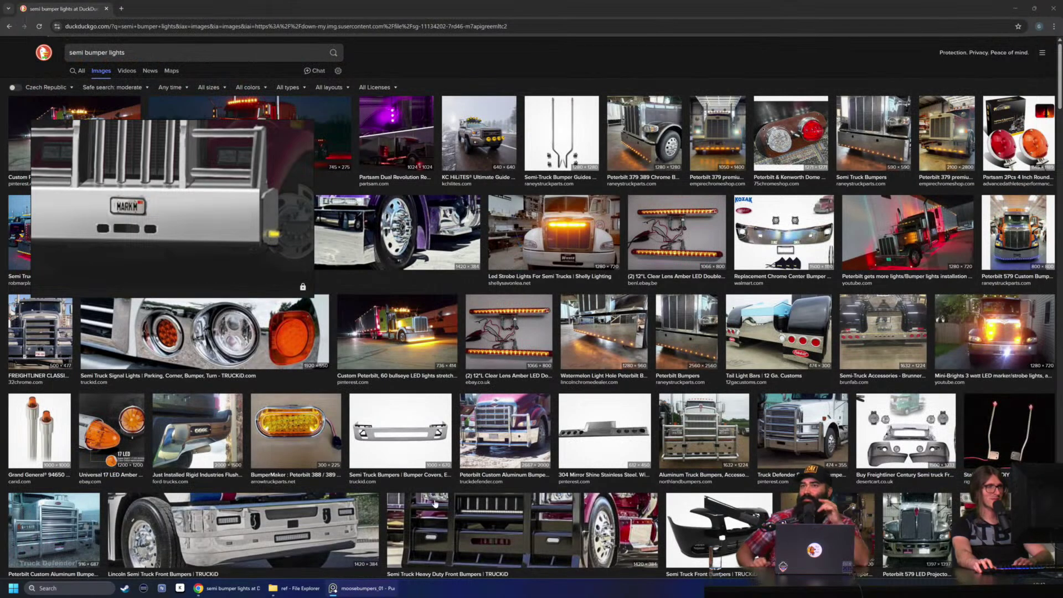
left_click(293, 587)
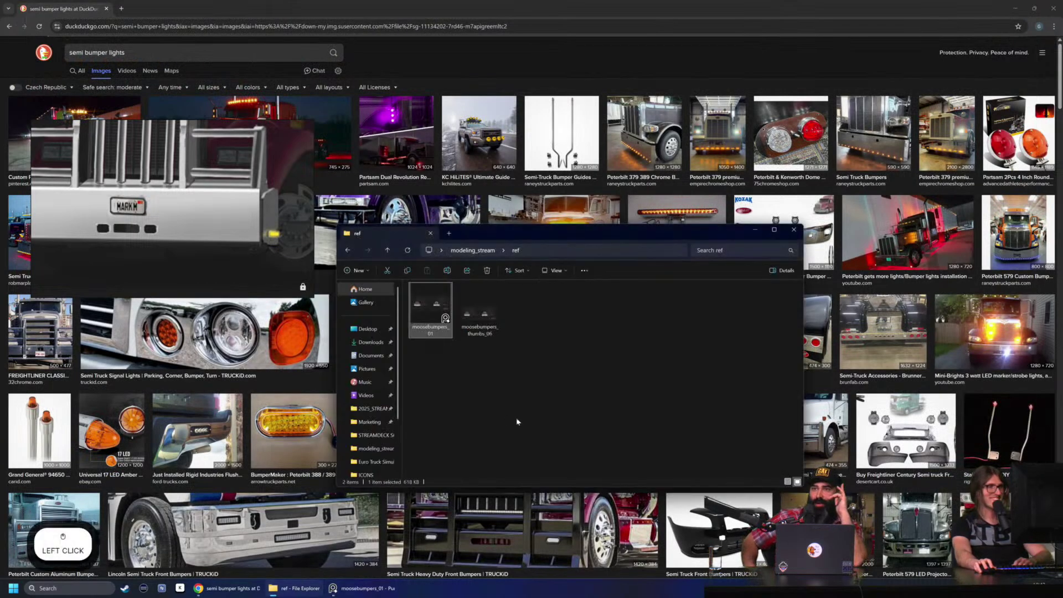
left_click(473, 252)
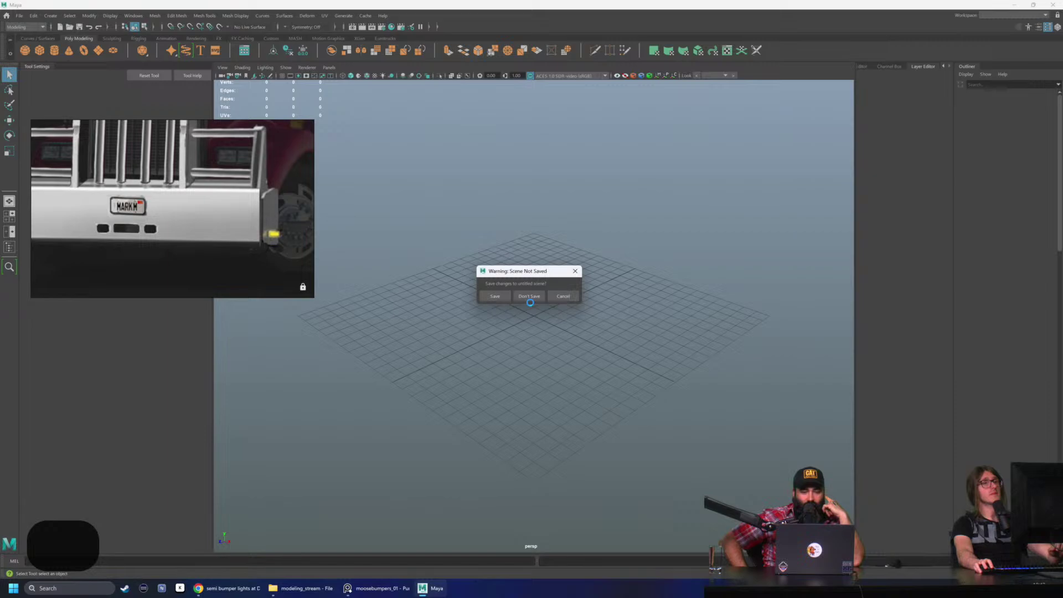
left_click(529, 298)
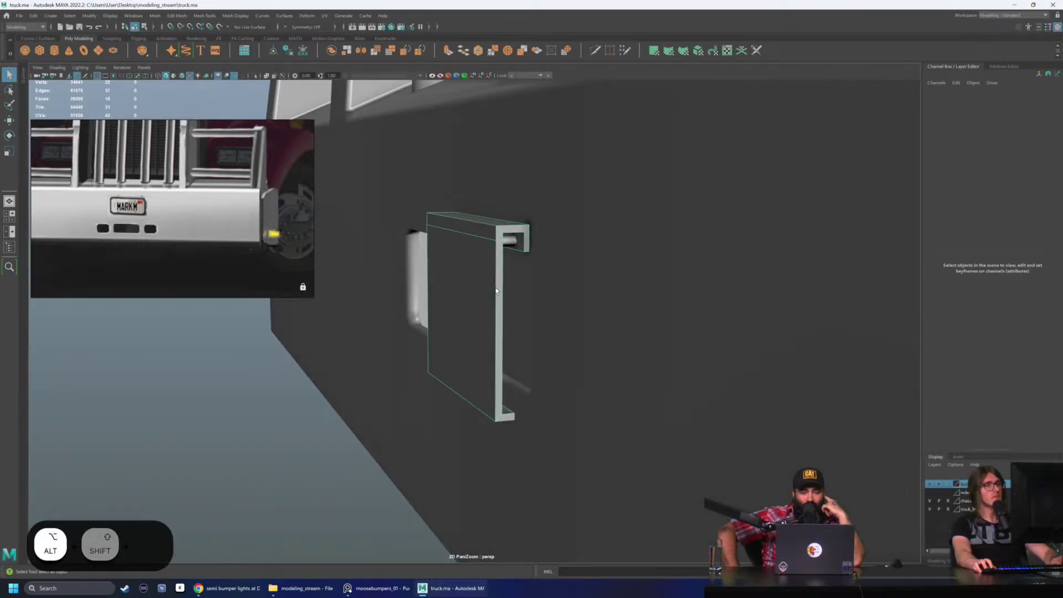
Step: Isolate the half panel and snap its pivot to the open end at the truck's centre
mouse_move(496, 291)
left_mouse_down("alt")
mouse_move(475, 287)
mouse_move(483, 284)
left_mouse_up("alt")
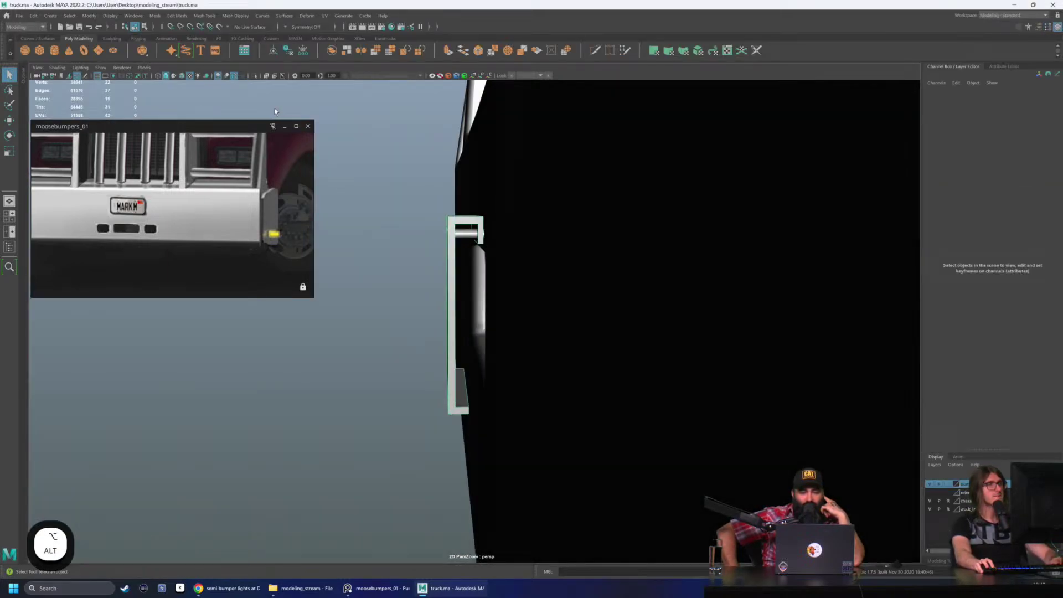
left_click(255, 77)
left_click_drag(385, 170, 372, 174, "alt")
key("w")
left_click_drag(481, 320, 435, 336, "alt")
key("w")
key("d")
key("v")
left_click(584, 267)
key("ctrl+z")
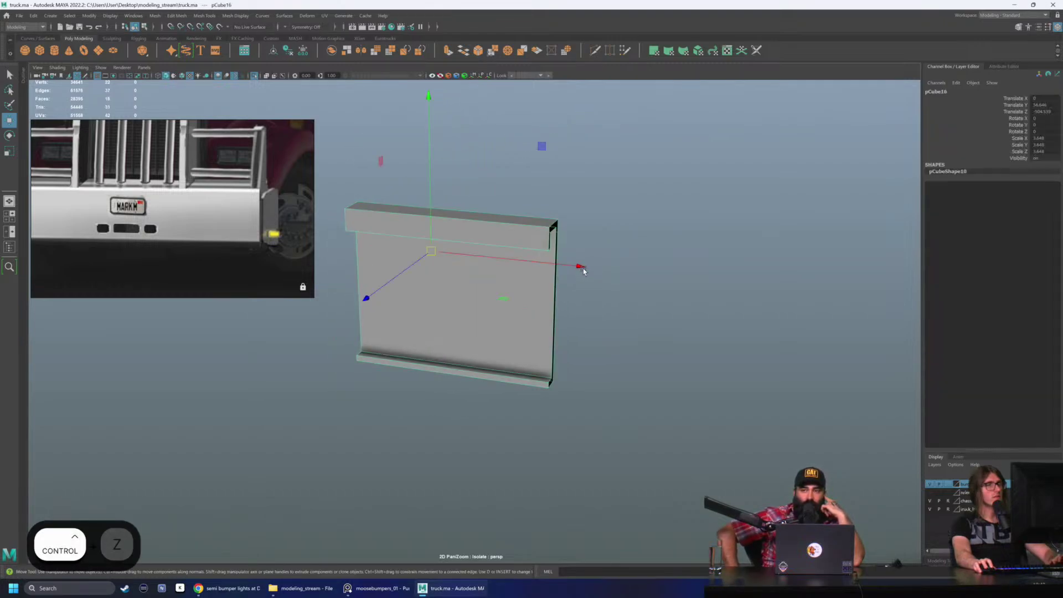
key("v")
key("v")
left_click(576, 247)
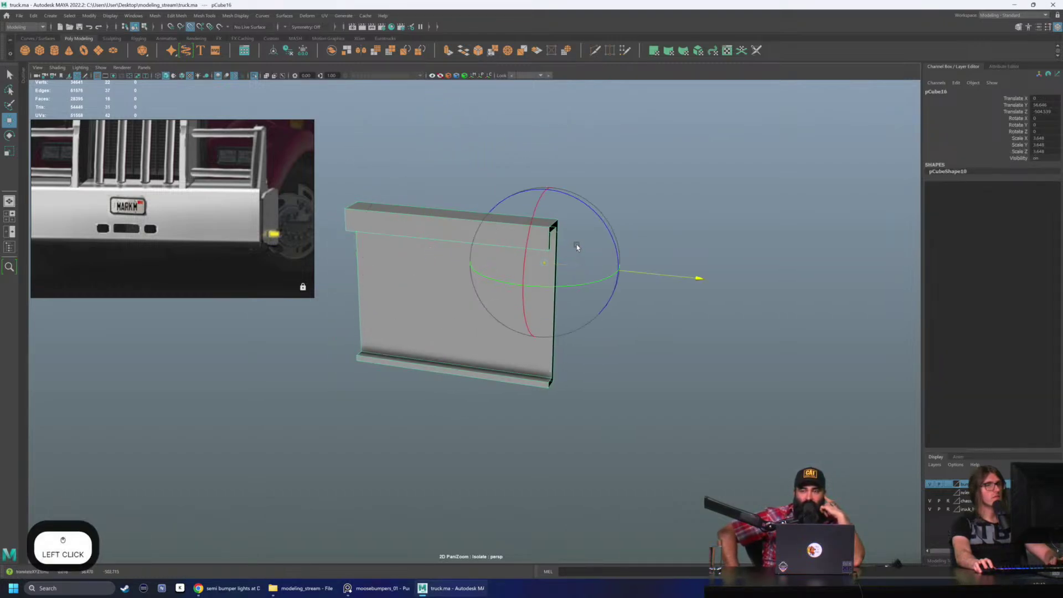
left_click_drag(563, 227, 584, 233, "alt")
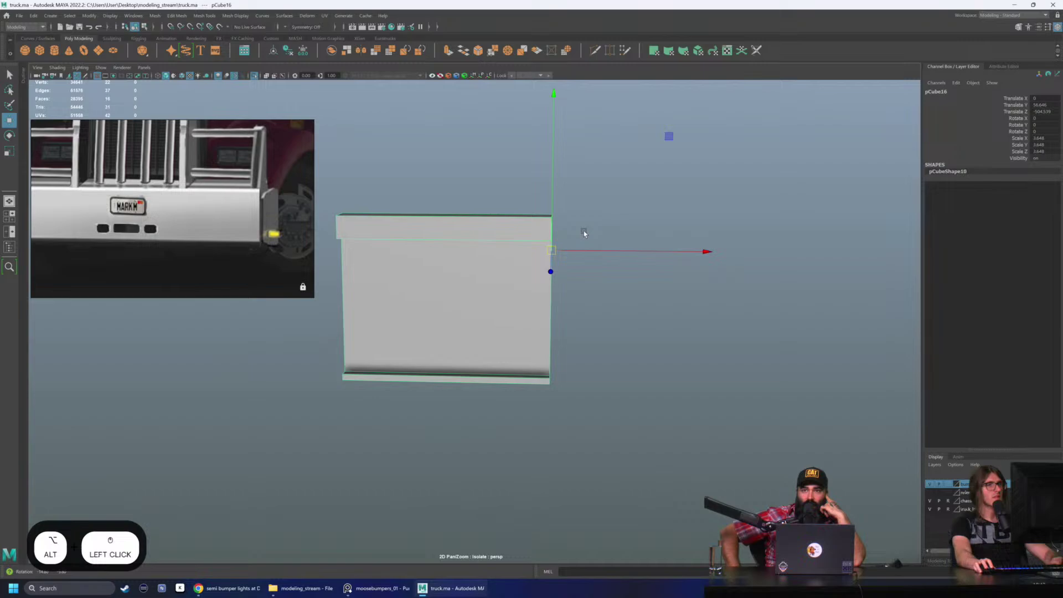
Step: Freeze the half panel's transformations and duplicate it as a mirrored half with a scale of -1 in X
left_click(91, 16)
left_click(115, 56)
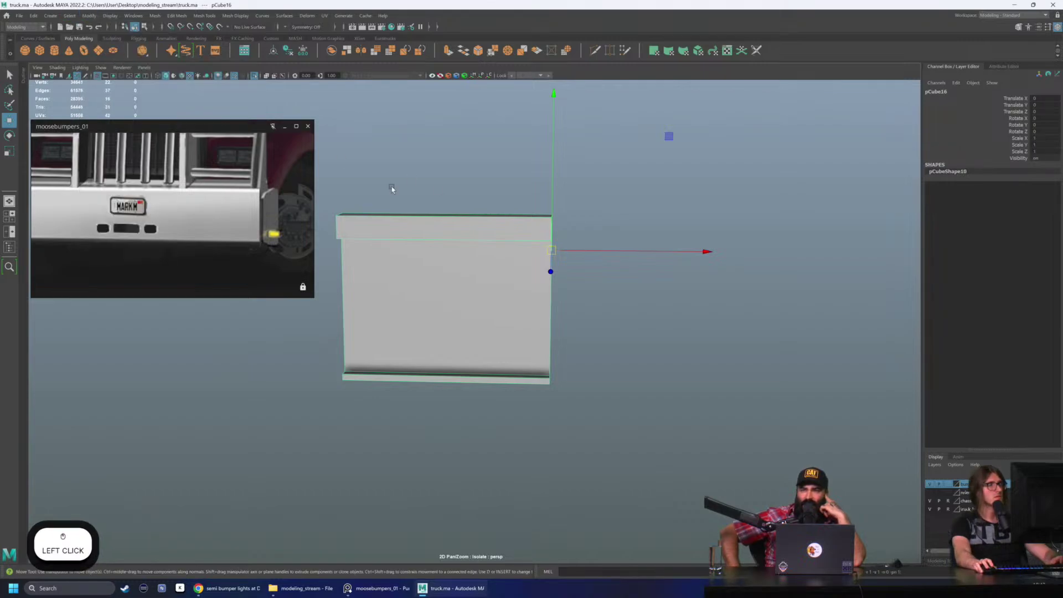
left_click(33, 15)
left_click(63, 149)
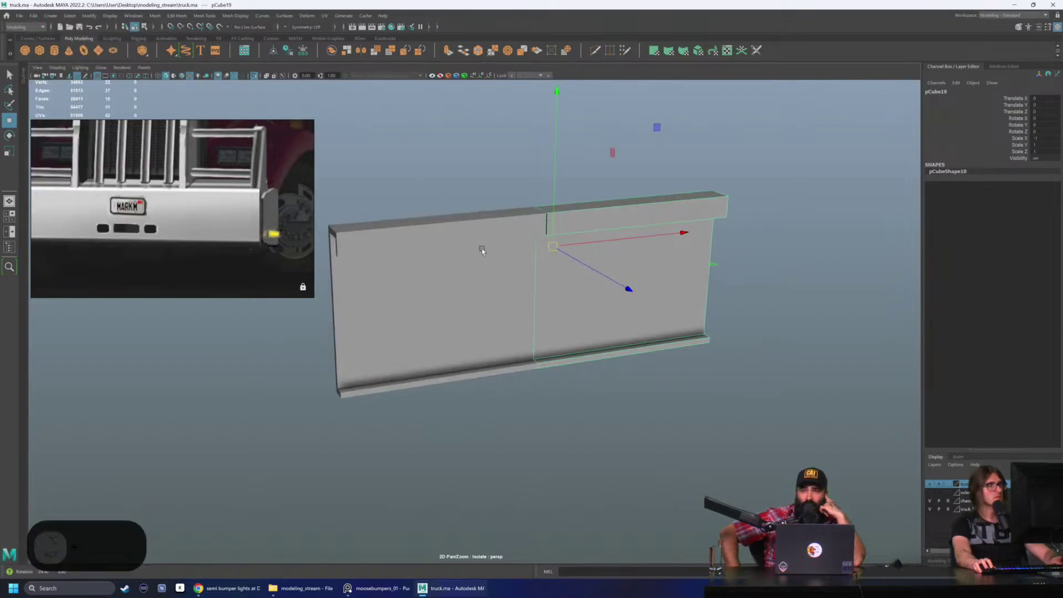
left_click_drag(481, 248, 550, 277, "alt")
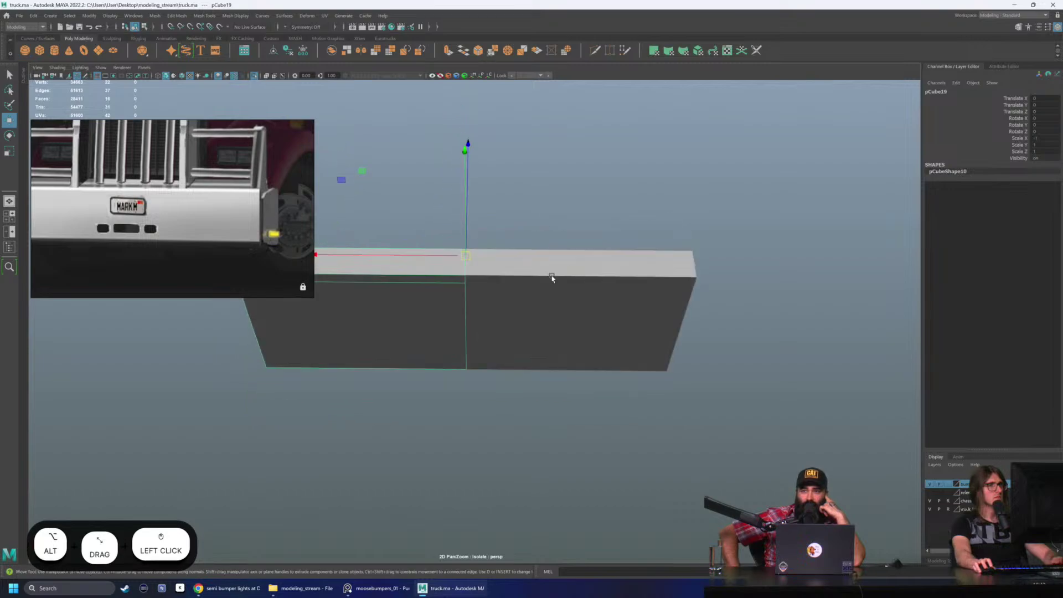
Step: Scale the original half's centre seam vertices along X to align them in one plane
key("4")
right_click_drag(582, 223, 431, 220)
left_click_drag(431, 220, 520, 512)
key("r")
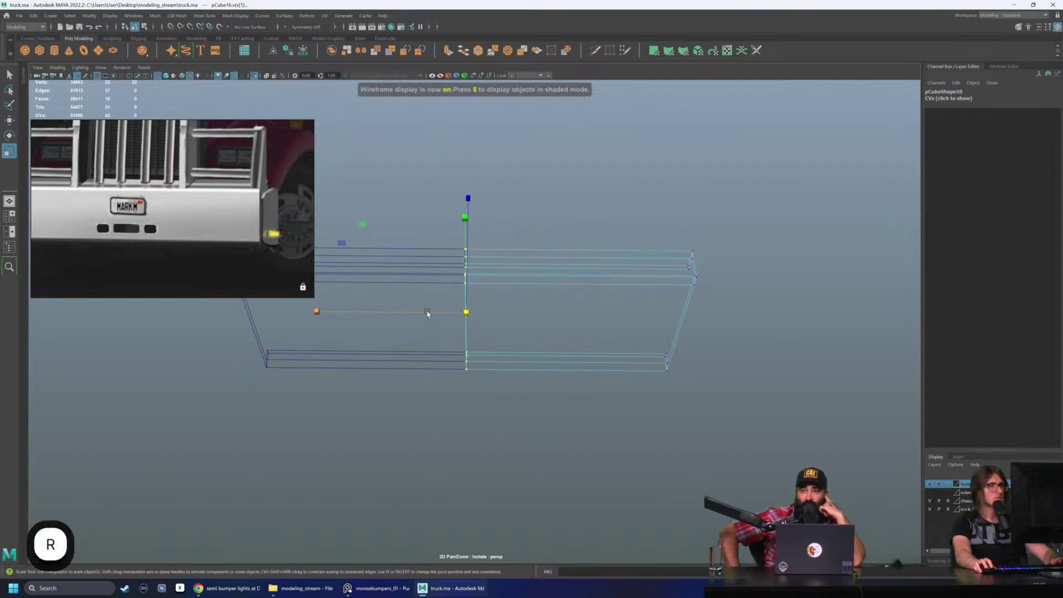
key("5")
mouse_move(527, 274)
right_mouse_down()
mouse_move(520, 284)
mouse_move(520, 255)
right_mouse_up()
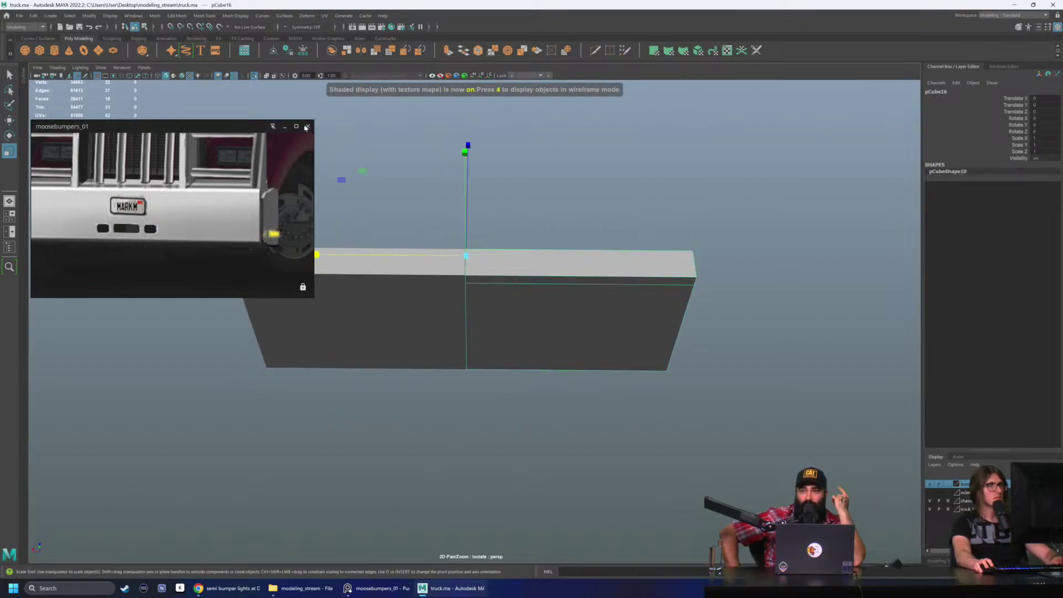
Step: Show the whole truck with wireframe on shaded, snap the original half's seam vertices to the bumper's centre line, and select the mirrored half
left_click(253, 76)
left_click_drag(413, 214, 523, 458)
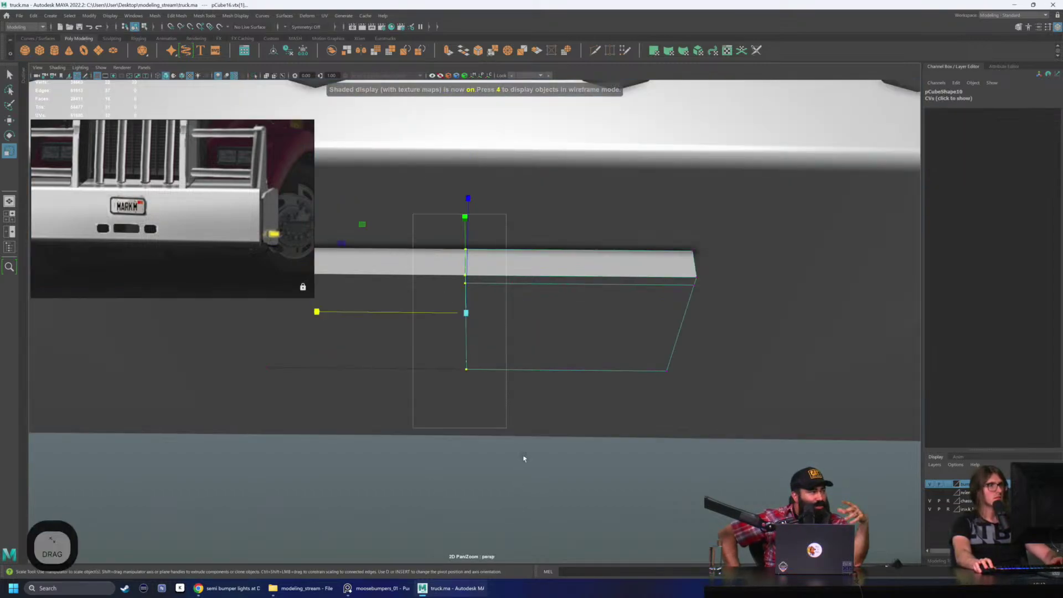
left_click(173, 76)
key("w")
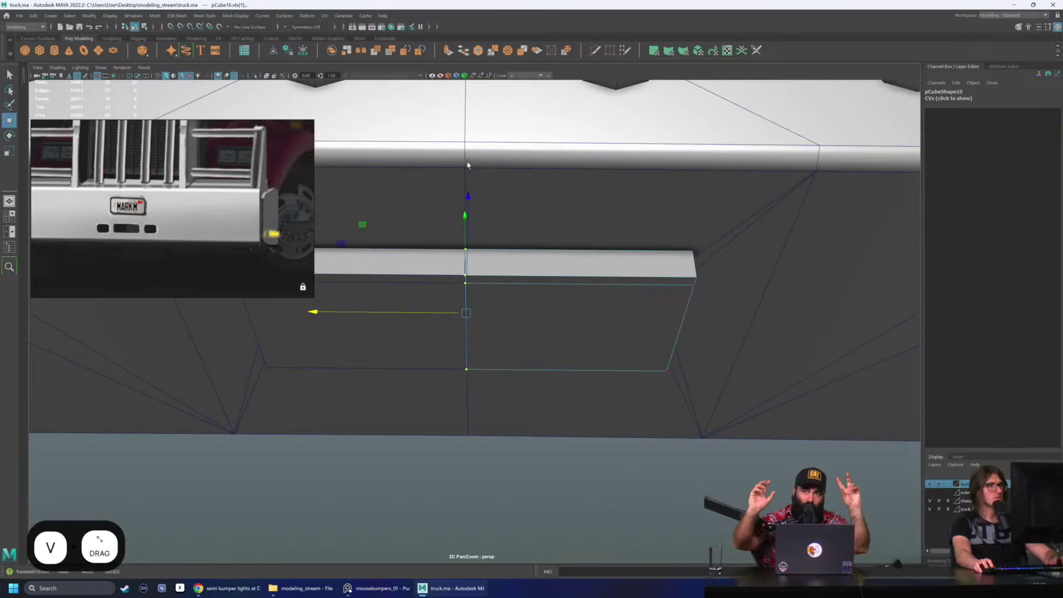
scroll(467, 164, "down", 5)
key("q")
left_click(430, 288)
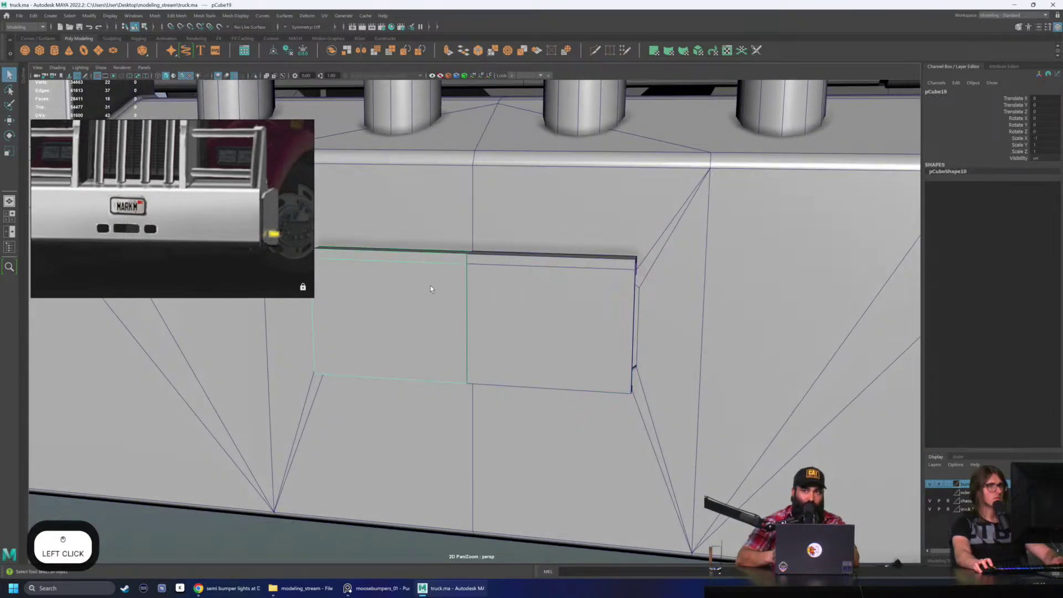
Step: Delete the mirrored half panel, snap the original half's pivot to its centre seam corner, and duplicate it mirrored in X again
key("Delete")
left_click(471, 281)
key("w")
key("d")
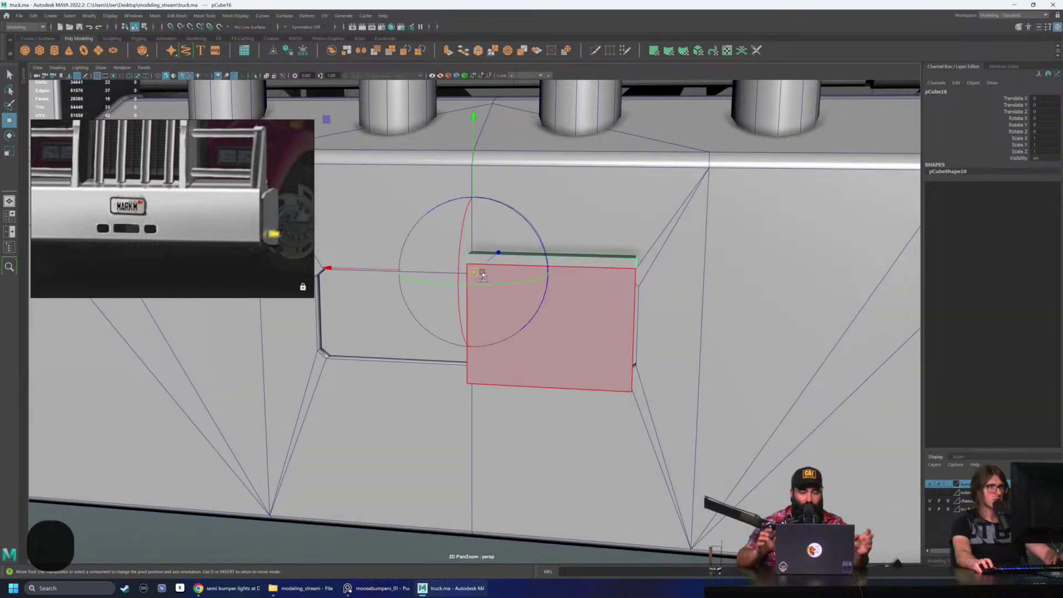
left_click_drag(482, 273, 467, 264)
left_click(33, 17)
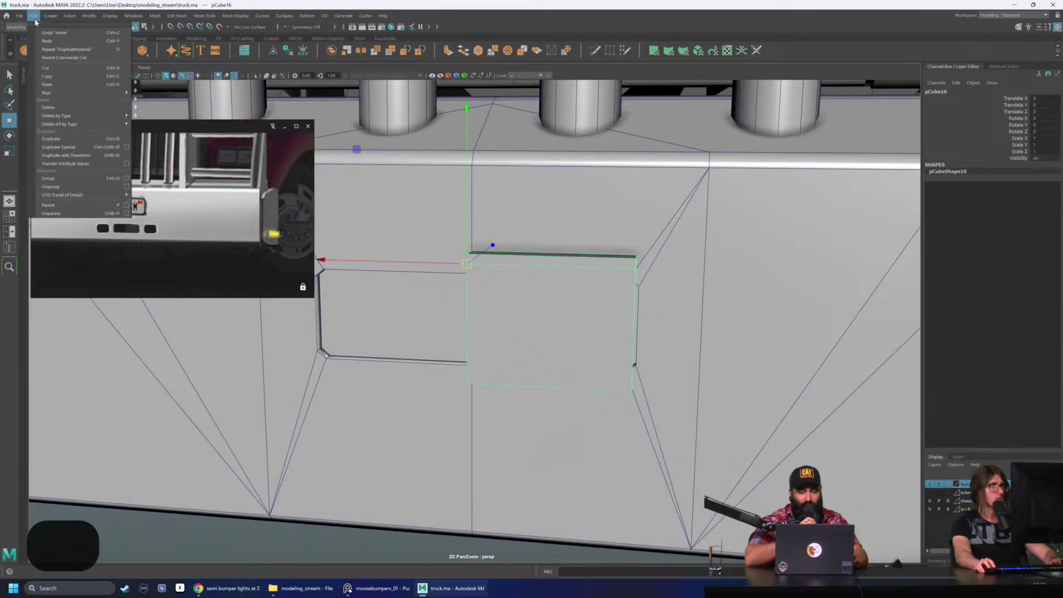
left_click(73, 148)
key("q")
Step: Select the cylindrical fastener inside the panel's upper folded lip and freeze its transformations
scroll(576, 444, "down", 3)
left_click_drag(576, 443, 555, 420, "alt")
scroll(492, 283, "up", 2)
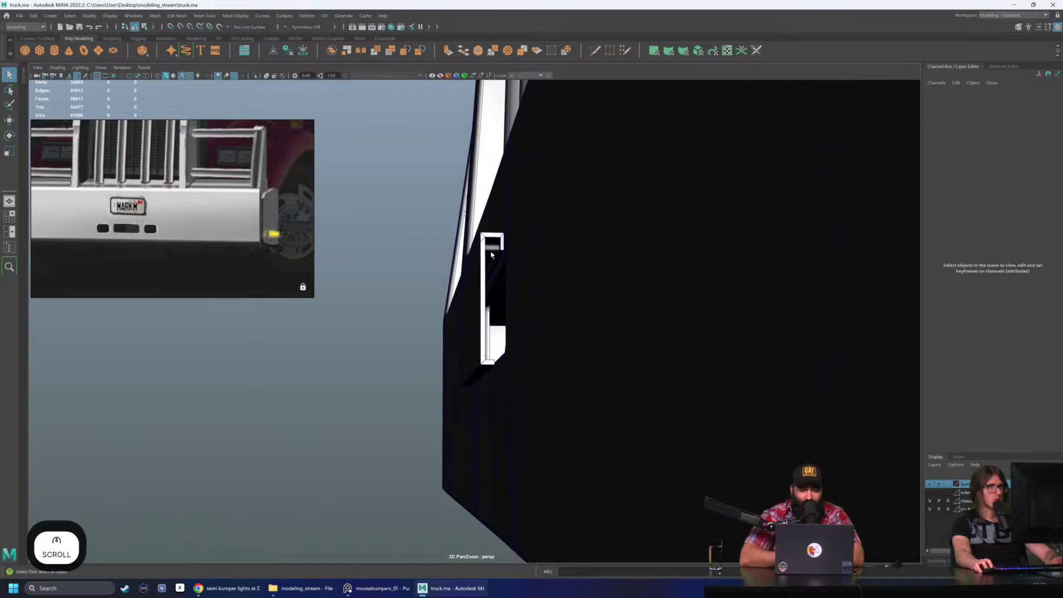
left_click(491, 282)
left_click_drag(492, 282, 214, 301, "alt")
key("f")
scroll(536, 318, "up", 2)
key("w")
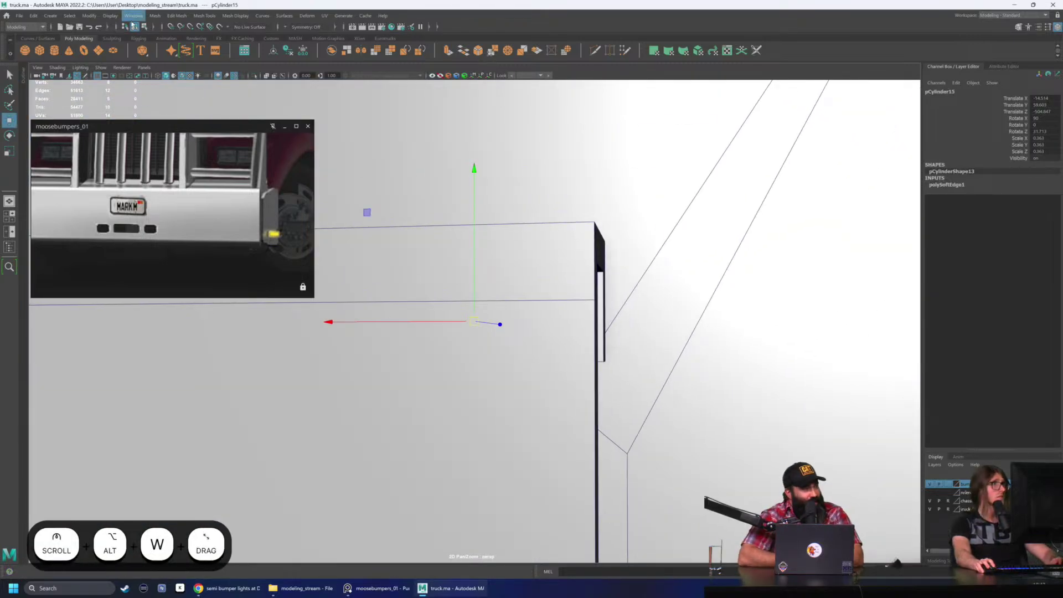
left_click(92, 16)
left_click(117, 55)
Step: Isolate the fastener in wireframe display and insert a lengthwise edge loop through its sides and end cap with Multi-Cut
left_click_drag(553, 251, 358, 297, "alt")
scroll(417, 283, "down", 2)
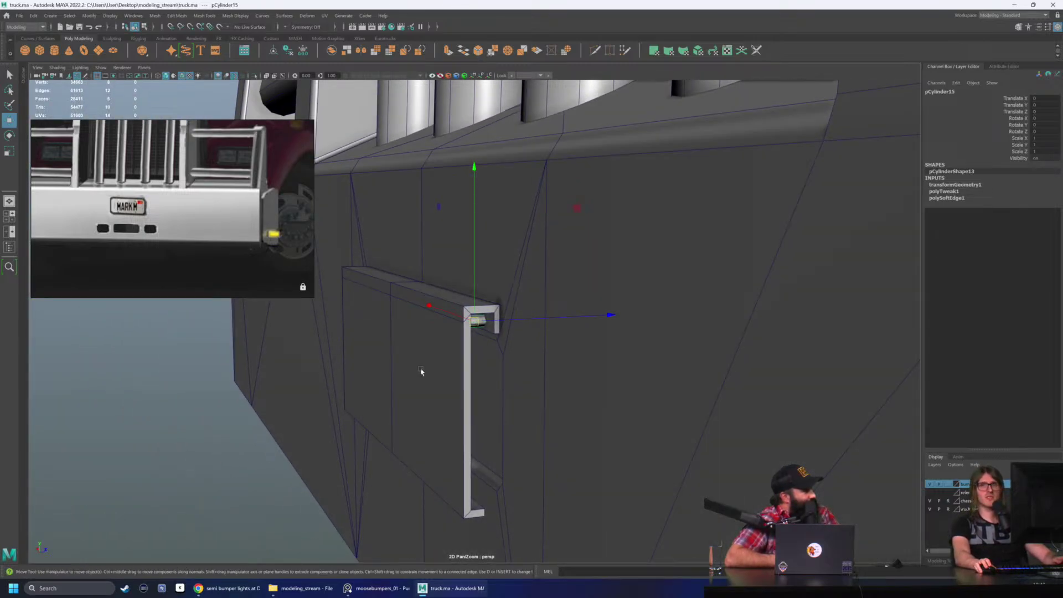
scroll(420, 380, "up", 2)
left_click_drag(420, 380, 445, 370, "alt")
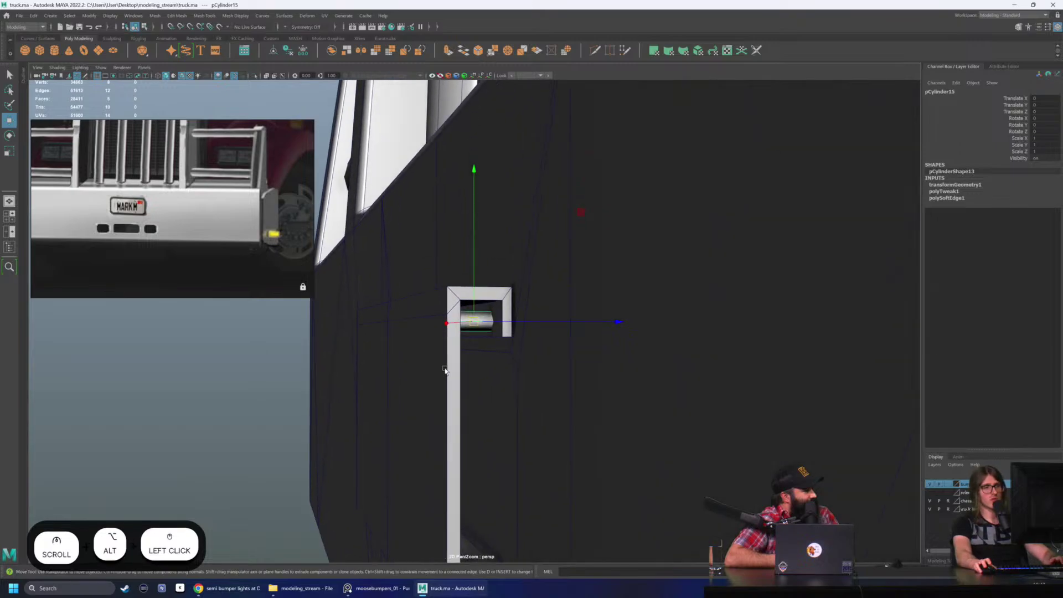
key("4")
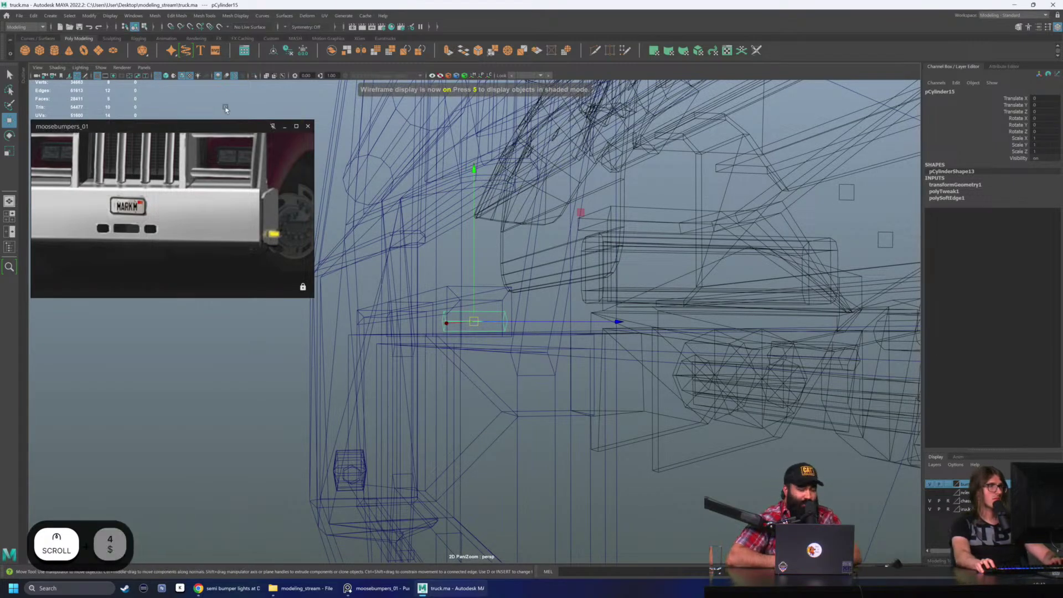
left_click(253, 76)
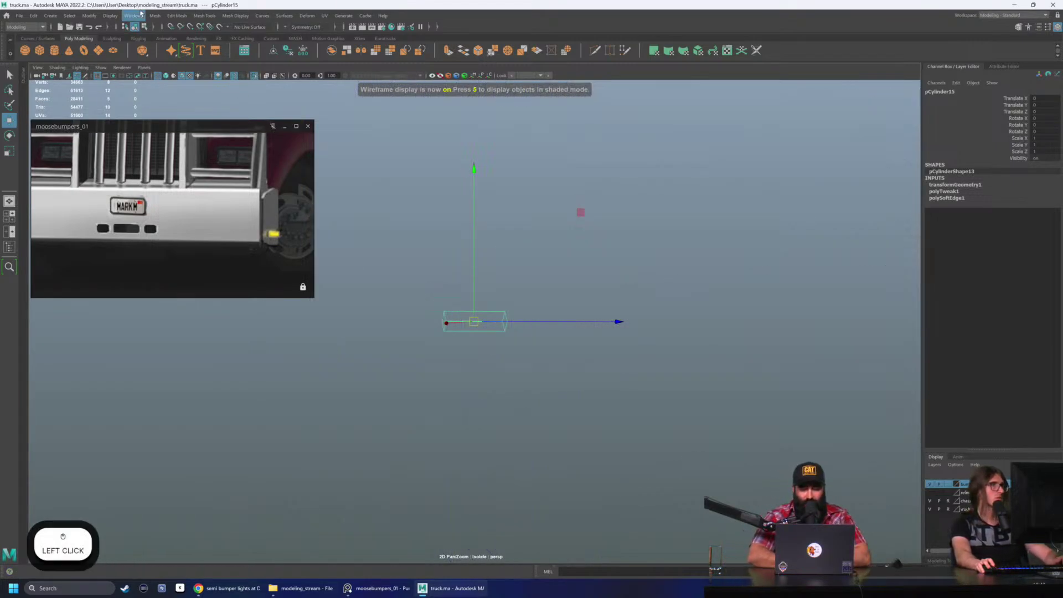
left_click(206, 17)
left_click(214, 83)
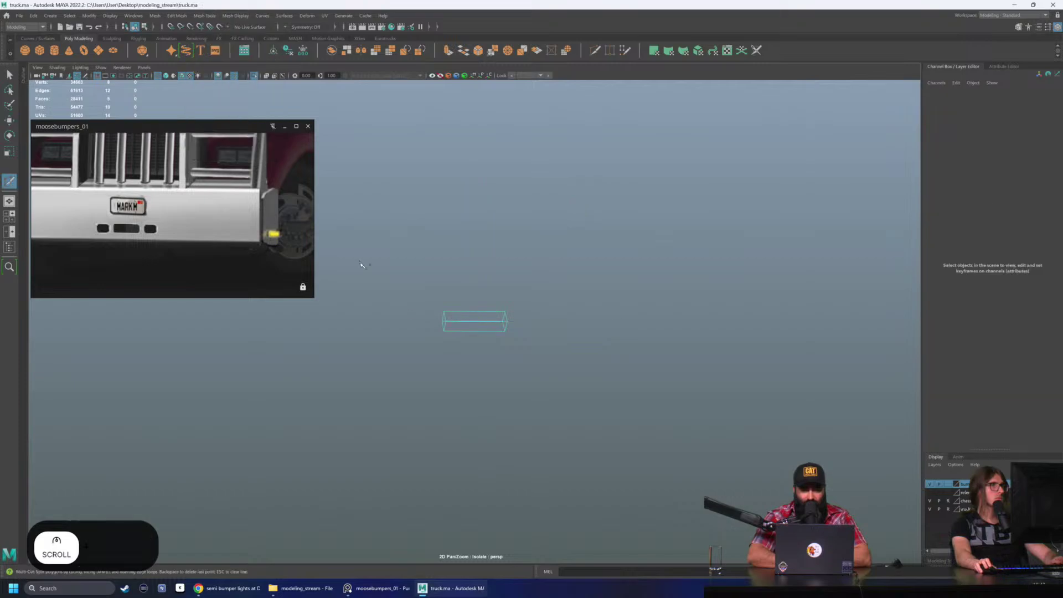
mouse_move(466, 334)
left_mouse_down("alt")
mouse_move(503, 353)
mouse_move(454, 344)
left_mouse_up("alt")
left_click(453, 345, "ctrl")
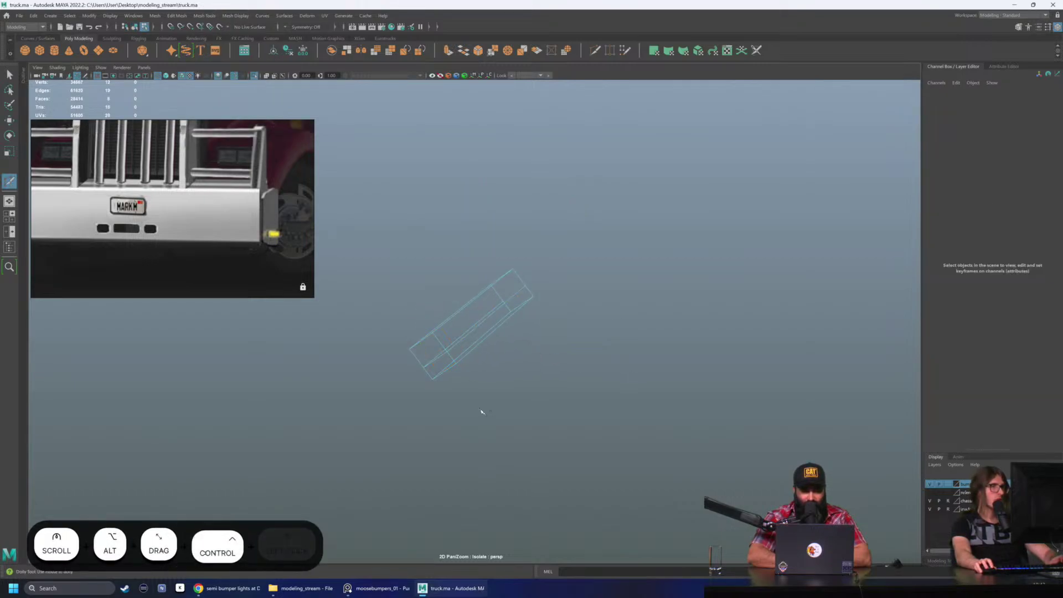
Step: Circularize the two faces of the fastener's closed end cap
key("q")
left_click(408, 350)
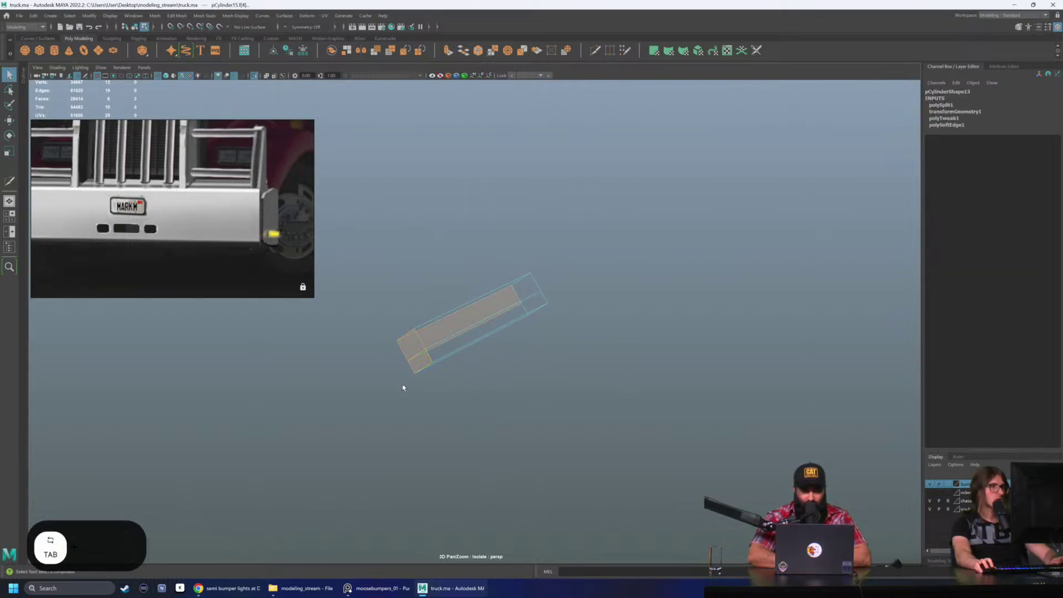
left_click(175, 15)
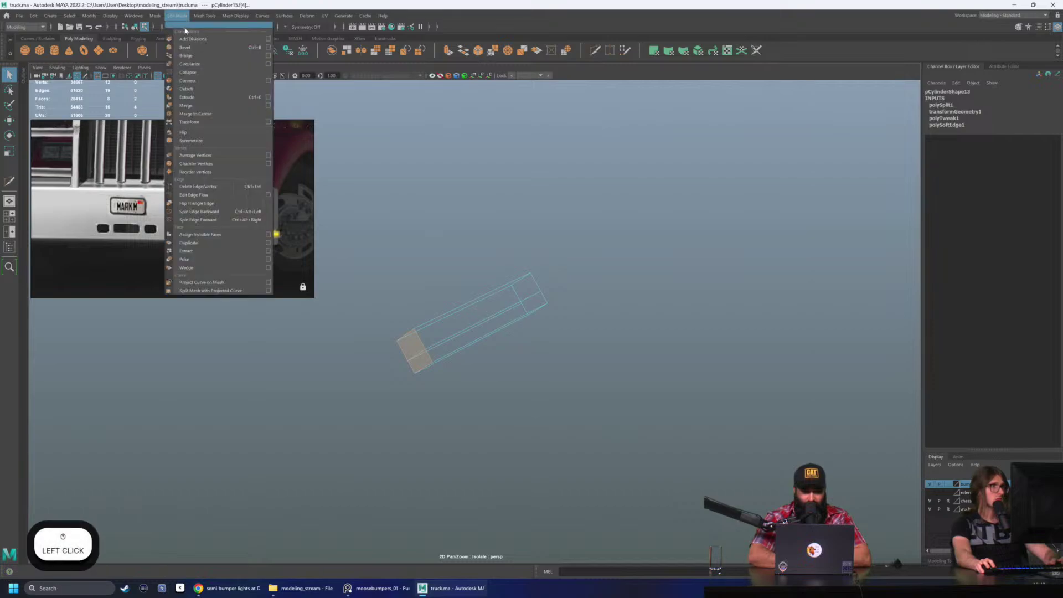
left_click(189, 64)
left_click_drag(445, 219, 525, 250, "alt")
key("g")
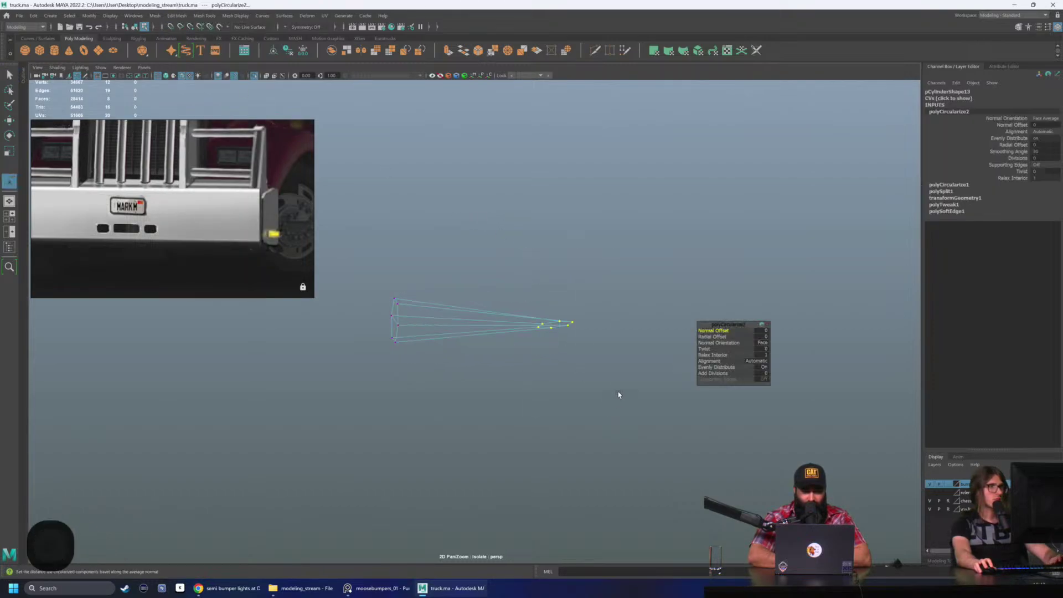
key("z")
Step: Circularize the border edge loop at the fastener's open end
right_click_drag(582, 278, 582, 250)
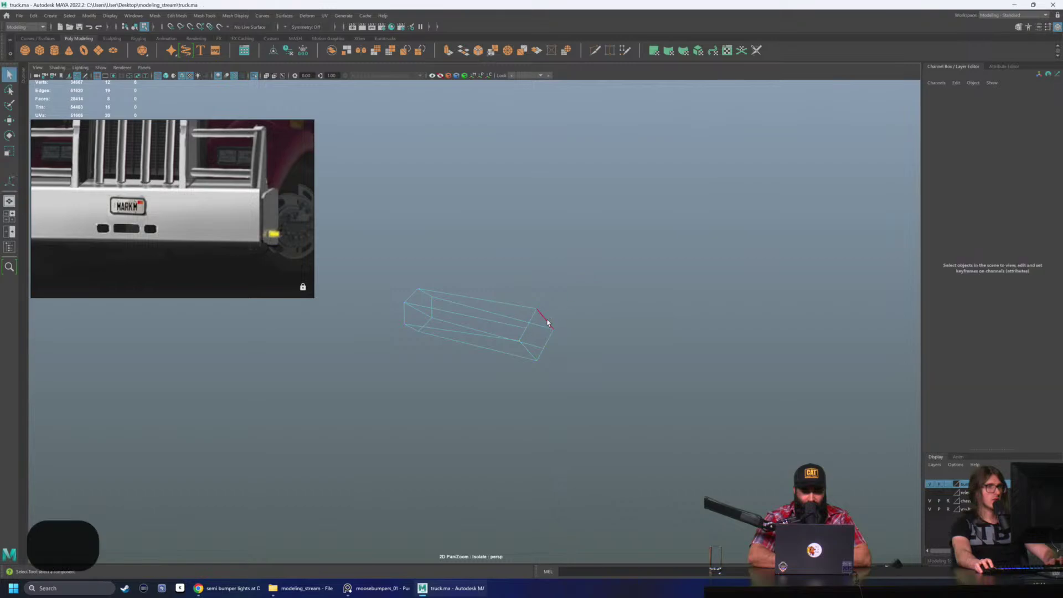
double_click(546, 321)
key("g")
left_click_drag(586, 300, 626, 321, "alt")
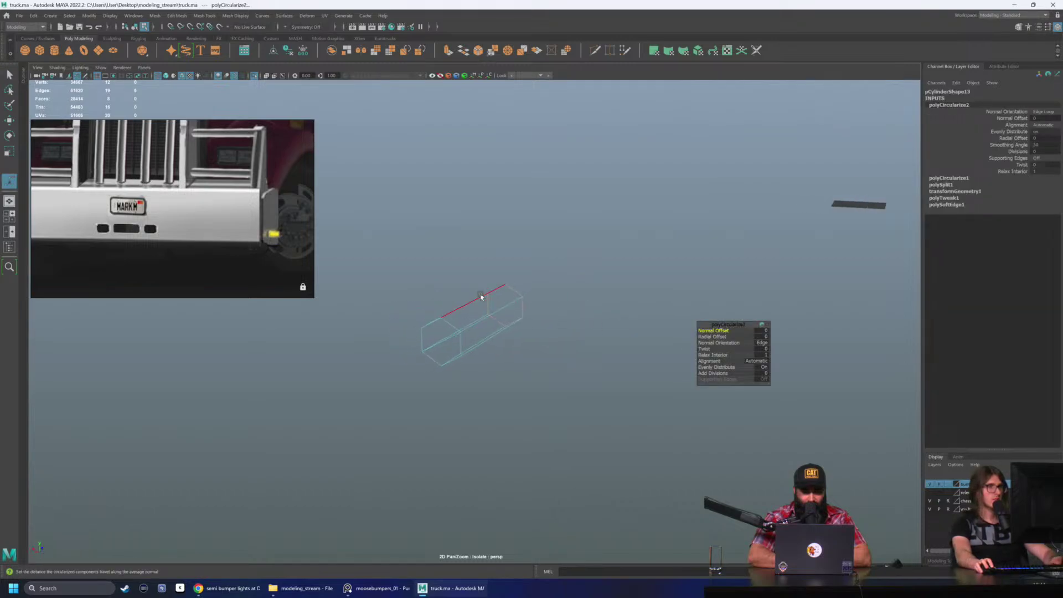
Step: Return to shaded display and harden the fastener's edges
left_click_drag(480, 297, 470, 294, "alt")
key("6")
right_click_drag(476, 302, 530, 260)
left_click_drag(486, 323, 408, 303, "alt")
left_click(235, 15)
left_click(258, 82)
Step: Show the whole truck again and move the fastener's panel-side end vertices along Z within the folded lip
right_click_drag(404, 292, 393, 295)
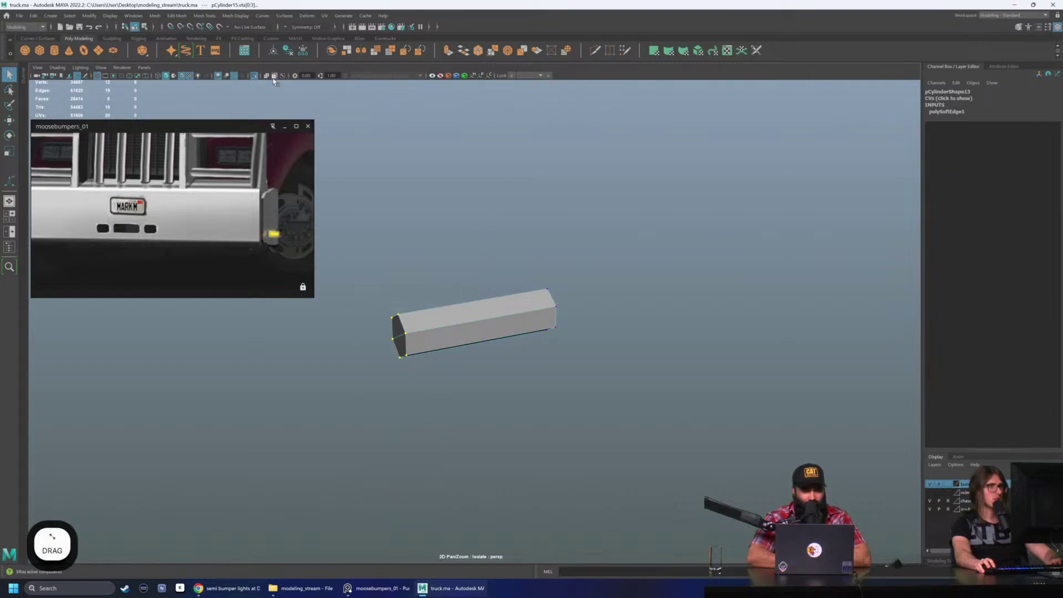
left_click(254, 76)
key("w")
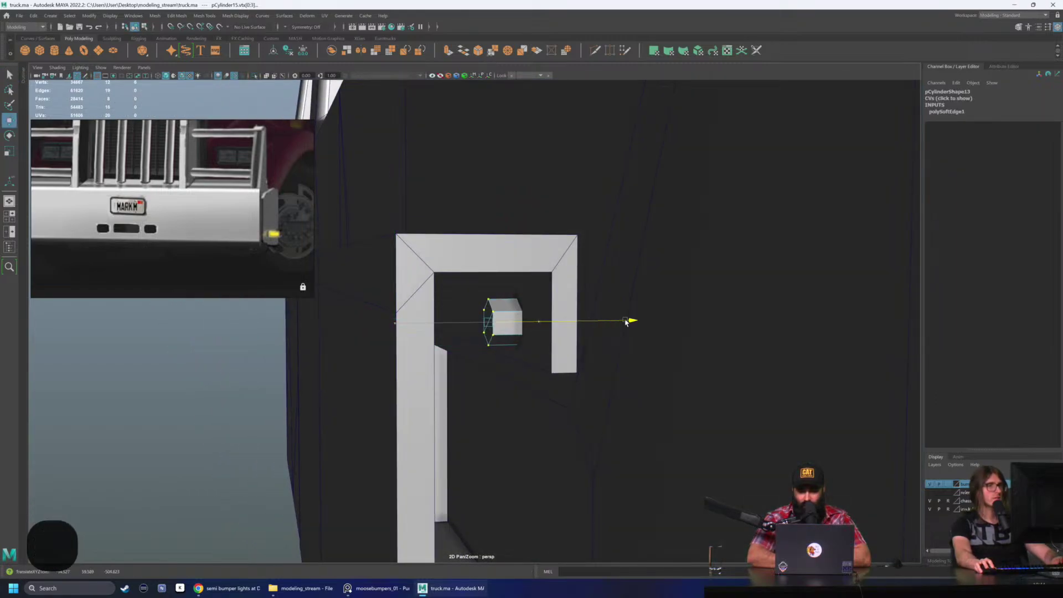
right_click_drag(552, 260, 573, 244)
Step: Snap the fastener's pivot to the panel's centre seam and duplicate it as a mirrored copy with a scale of -1 in X
scroll(548, 271, "down", 4)
key("w")
key("d")
left_click_drag(537, 301, 431, 351, "alt")
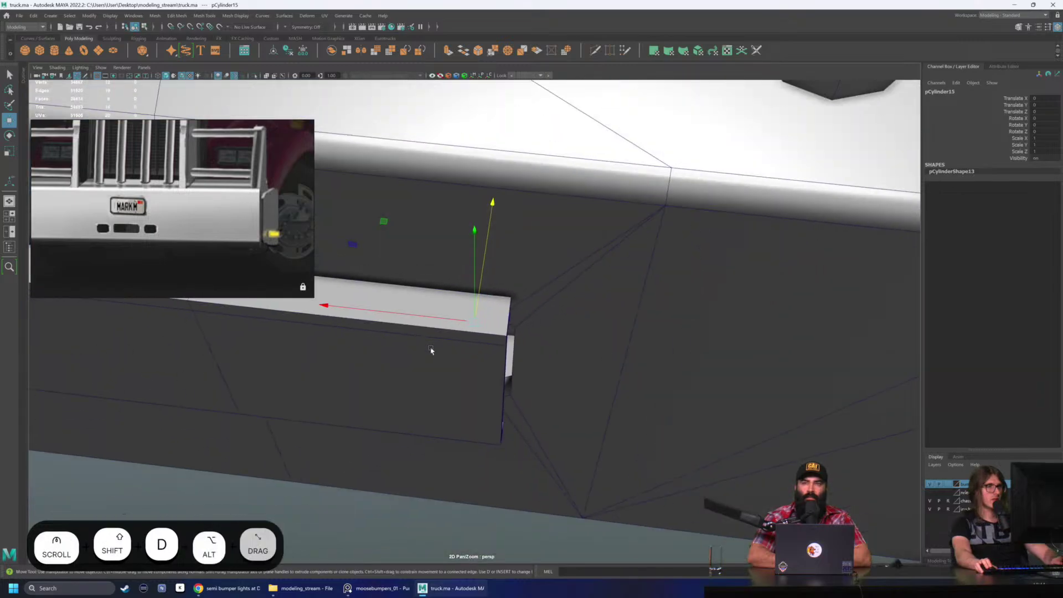
middle_click_drag(431, 351, 678, 349, "alt")
key("v")
left_click_drag(698, 338, 478, 324)
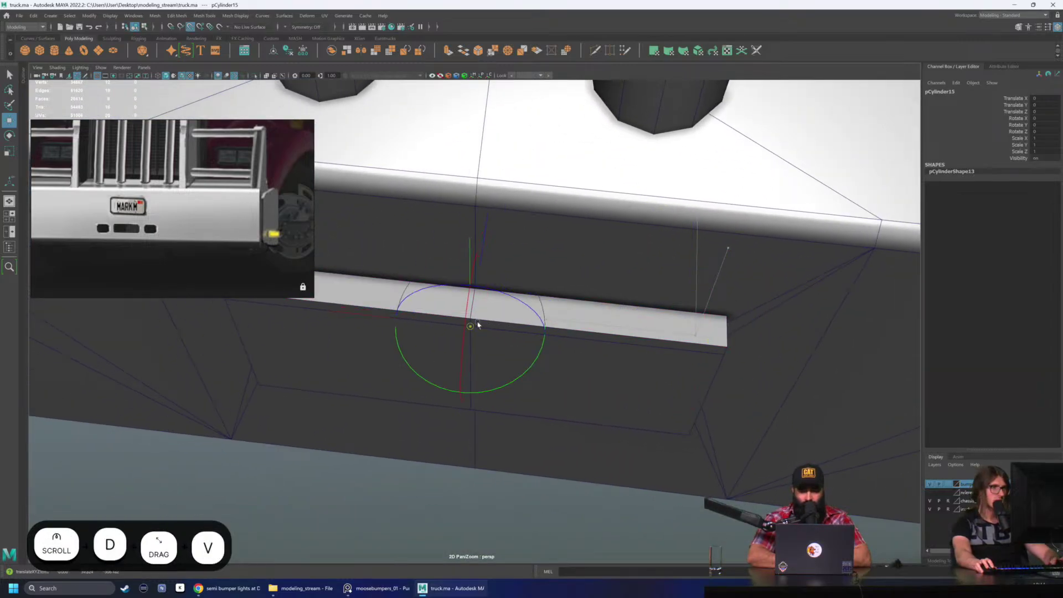
key("w")
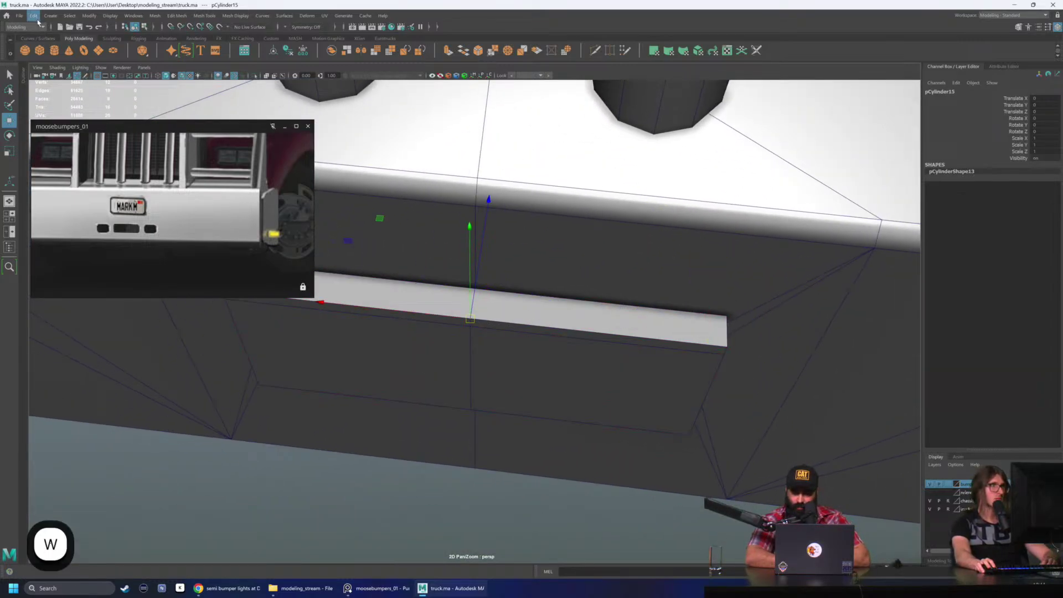
left_click(34, 16)
left_click(68, 148)
Step: Turn off the wireframe overlay and examine the insert panel and its fasteners on the bumper from both sides
scroll(415, 337, "down", 3)
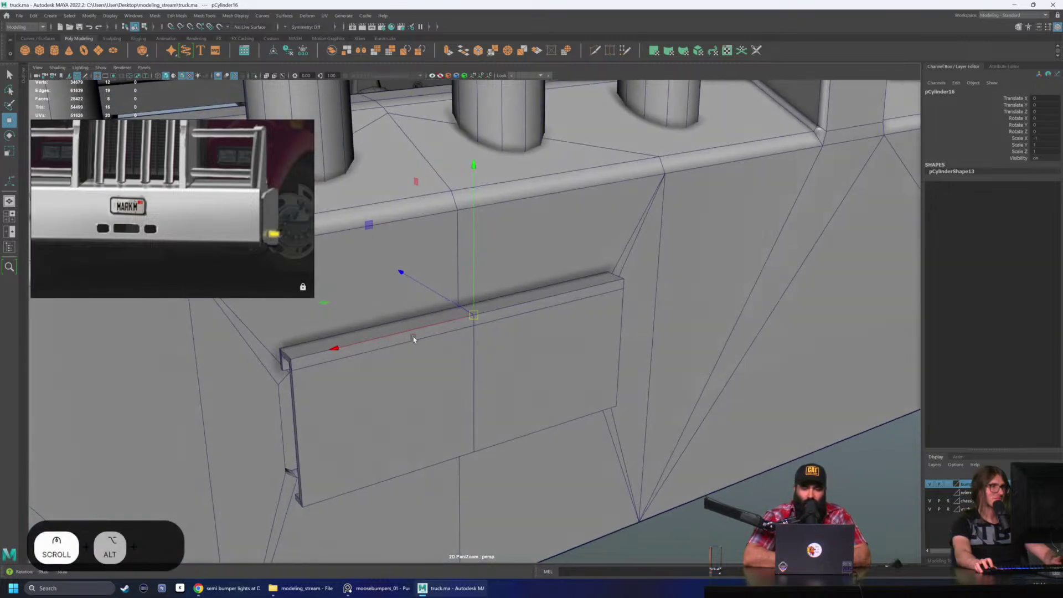
left_click_drag(415, 337, 581, 297, "alt")
left_click(581, 297)
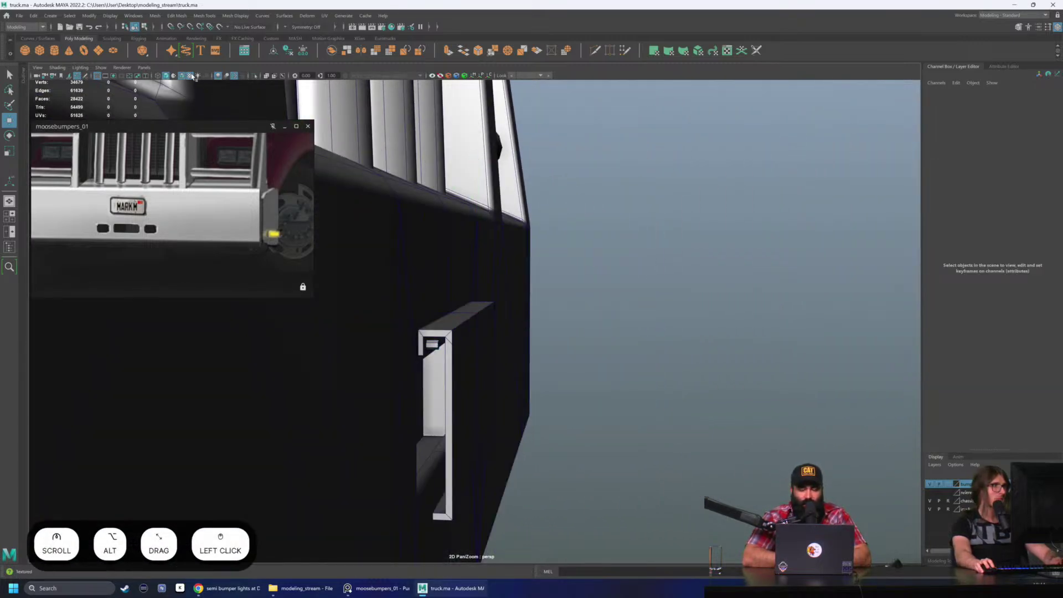
left_click_drag(387, 210, 526, 421, "alt")
left_click(544, 504)
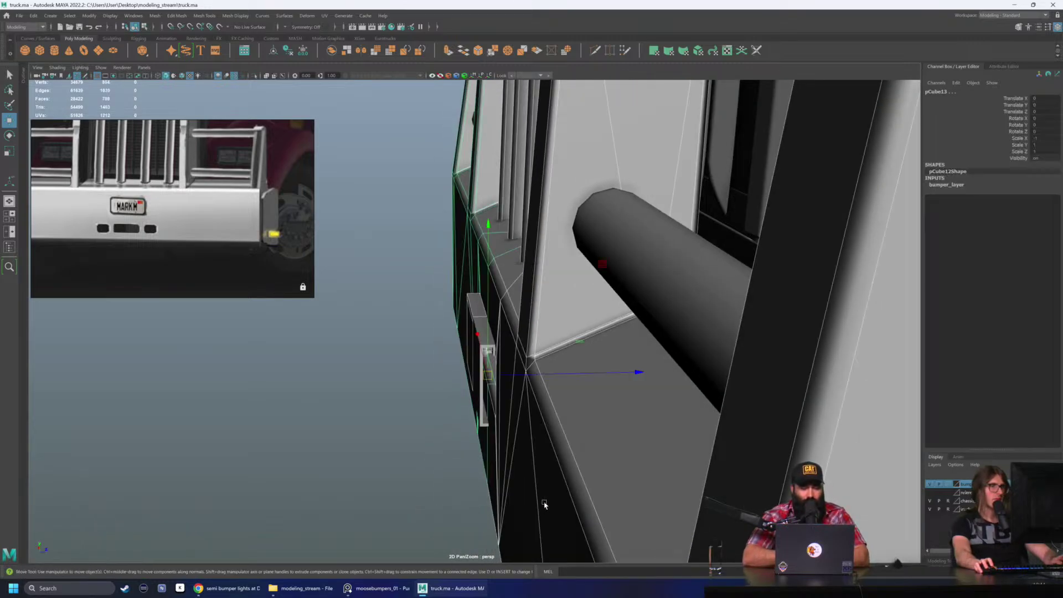
left_click(384, 399)
left_click_drag(384, 399, 432, 408, "alt")
left_click(365, 421)
left_click(366, 423)
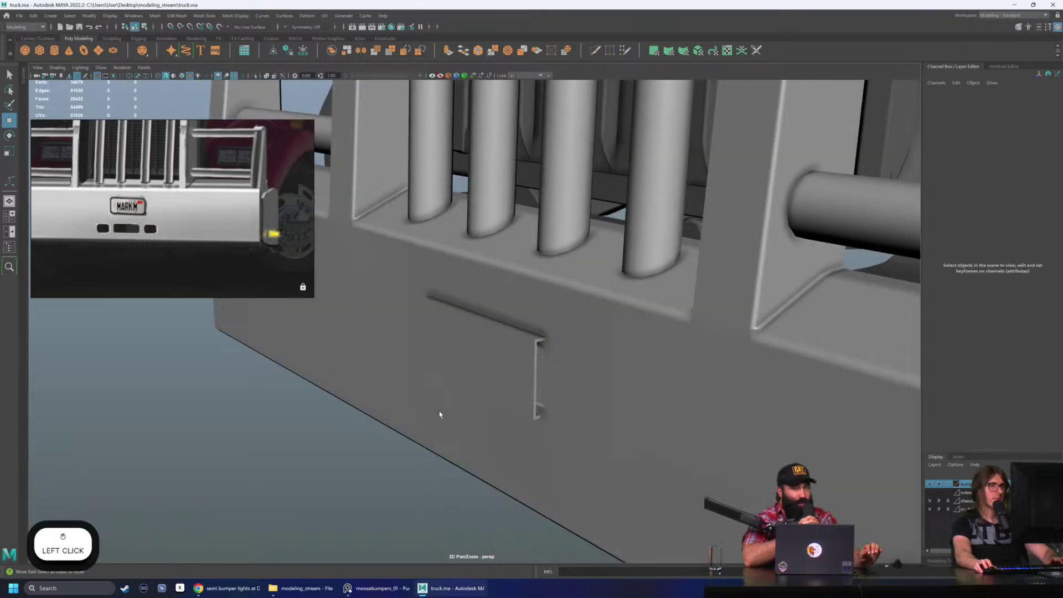
left_click(507, 386)
left_click(443, 463)
left_click_drag(443, 462, 454, 369, "alt")
scroll(470, 371, "down", 5)
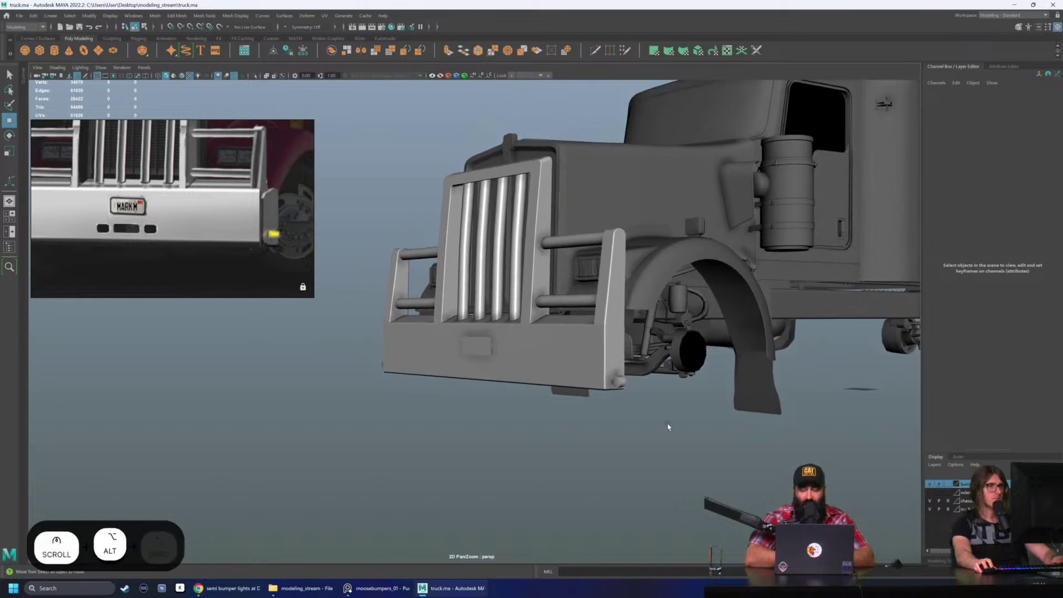
Step: Select the whole truck model and delete its construction history
left_click_drag(316, 103, 316, 102)
key("alt+shift+d")
left_click(393, 218)
left_click_drag(703, 332, 515, 363, "alt")
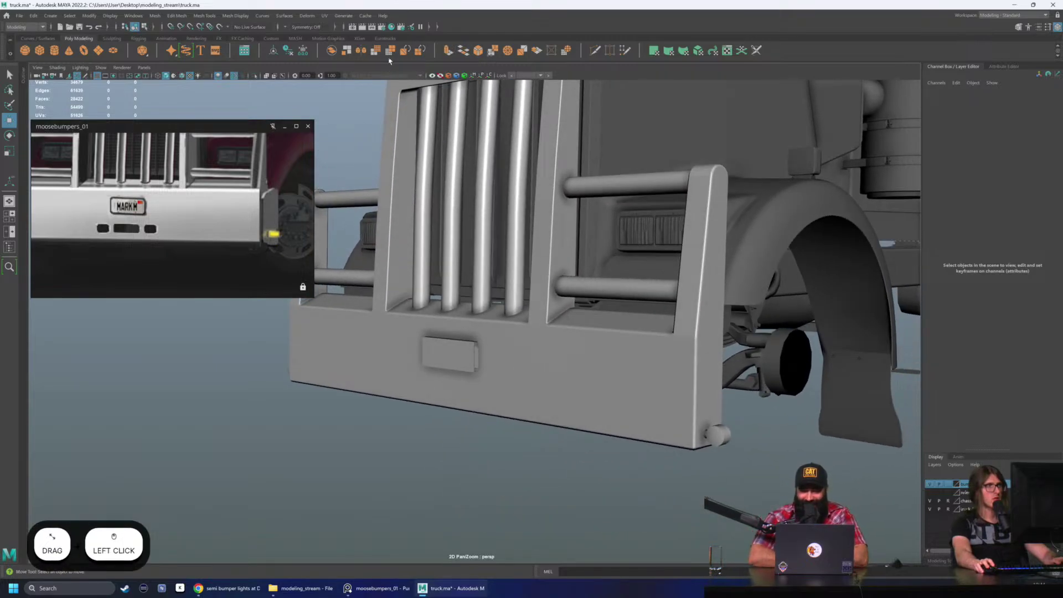
Step: Examine the bumper's mounting bracket from the side and the front guard assembly as a whole
left_click(386, 39)
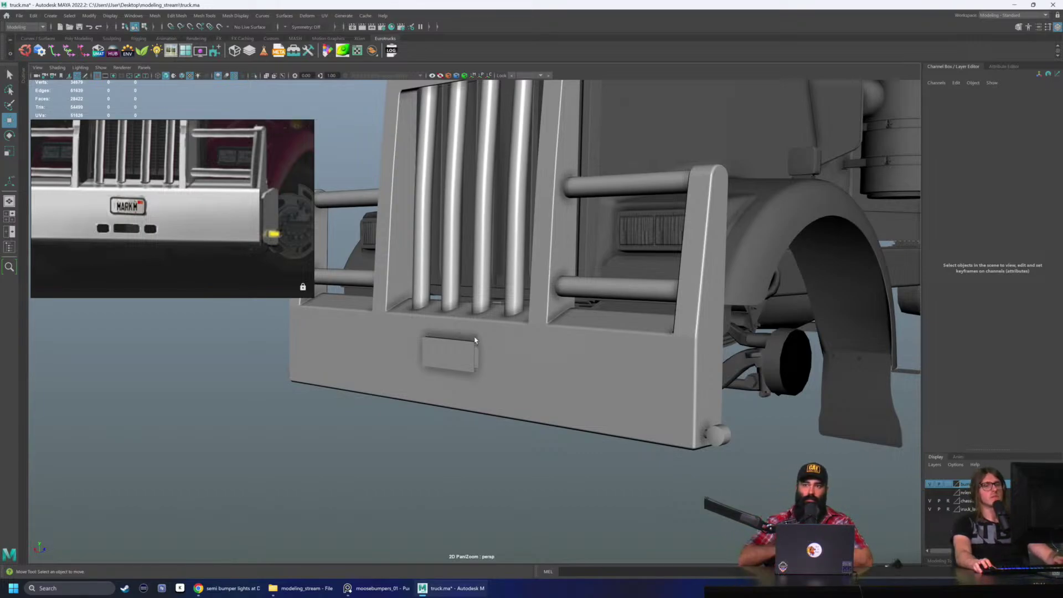
left_click_drag(475, 339, 510, 387, "alt")
left_click(483, 415)
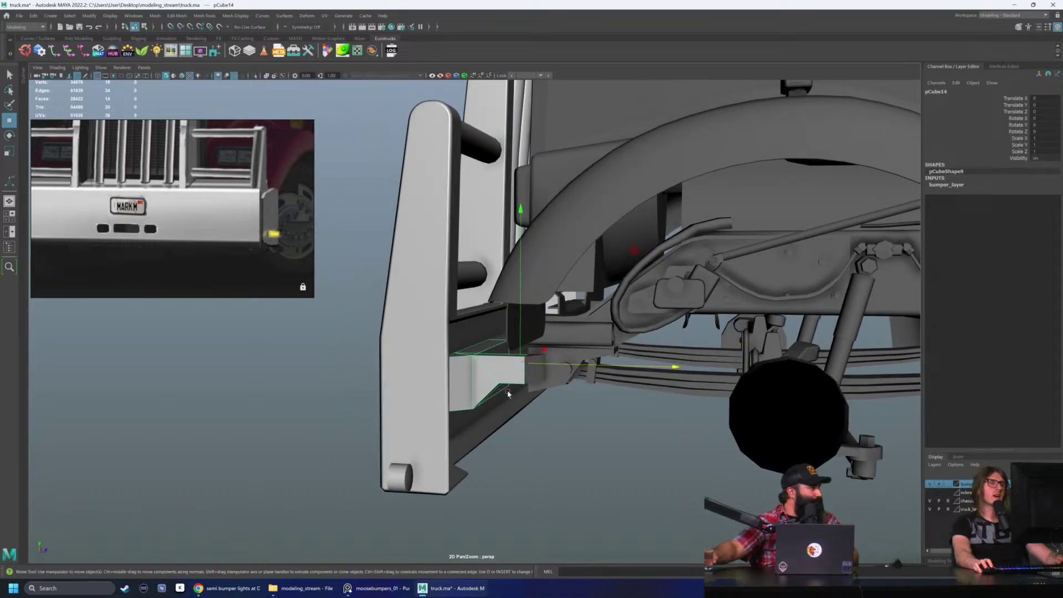
left_click(597, 411)
left_click_drag(602, 429, 503, 261, "alt")
scroll(600, 399, "down", 2, "alt")
scroll(502, 260, "down", 1)
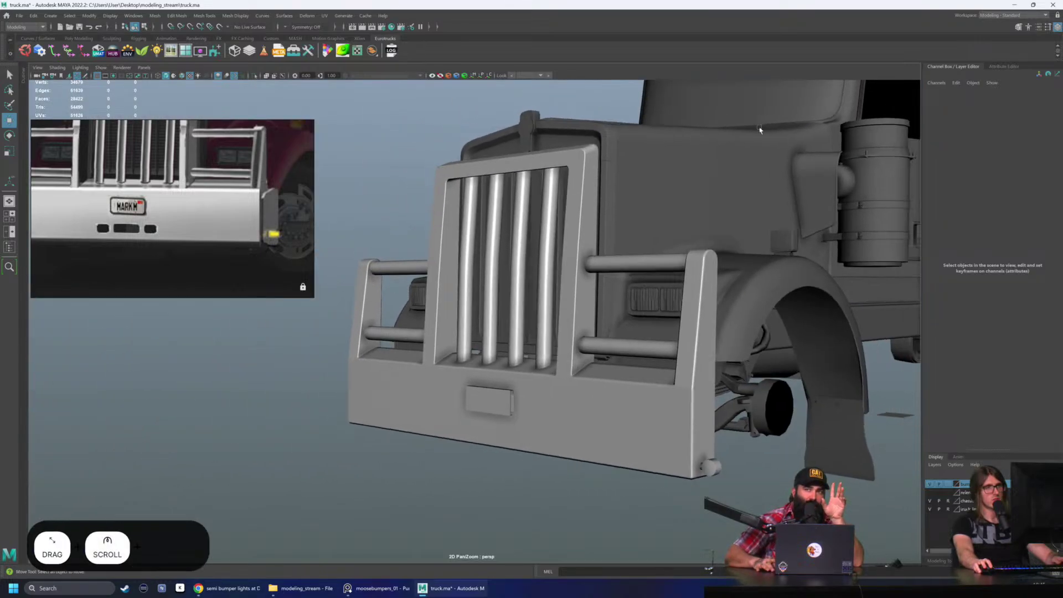
Step: Save the truck scene
left_click_drag(360, 543, 378, 475)
left_click(363, 214)
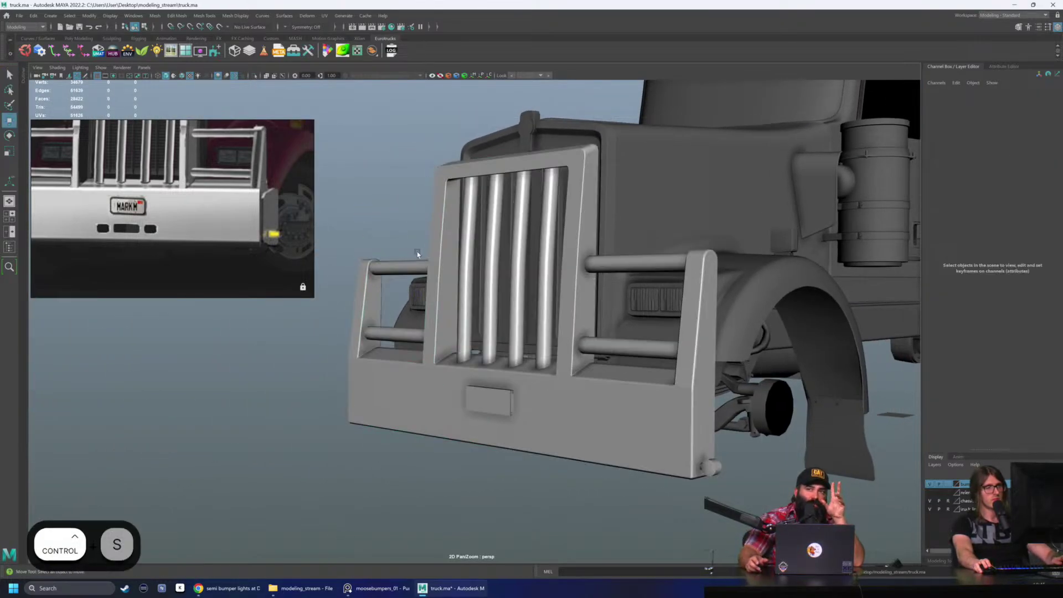
left_click_drag(417, 252, 430, 263, "alt")
right_click_drag(430, 263, 440, 269, "alt")
left_click_drag(440, 270, 444, 266, "alt")
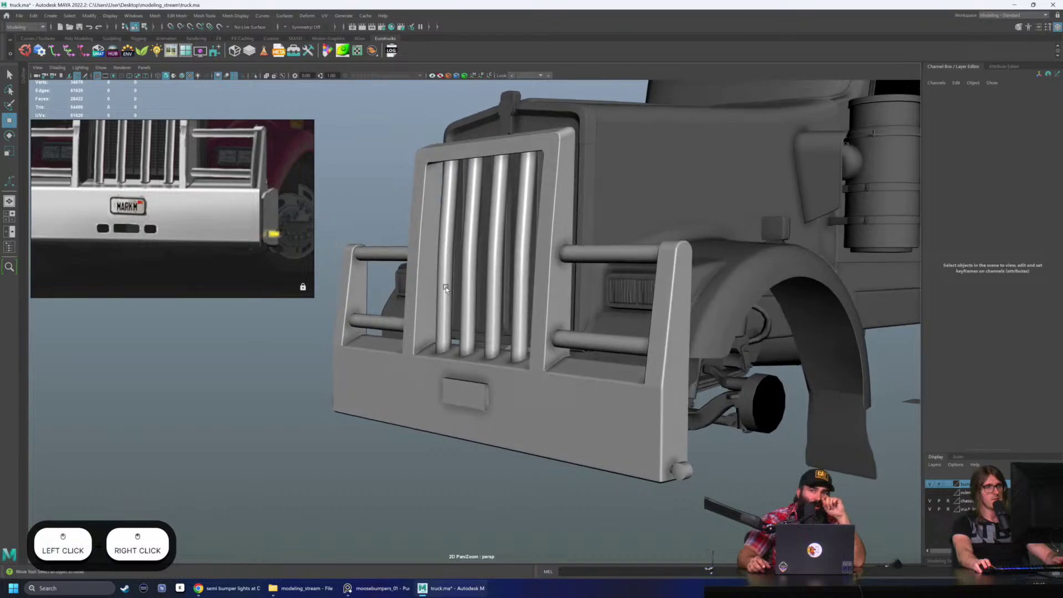
Step: Align the move axis of the driver-side lower tube's vertices with the outer post's slanted edge and slide the tube along it
left_click_drag(497, 394, 551, 307, "alt")
left_click(576, 333)
key("f")
scroll(569, 332, "up", 1)
scroll(550, 307, "down", 4)
left_click(389, 334)
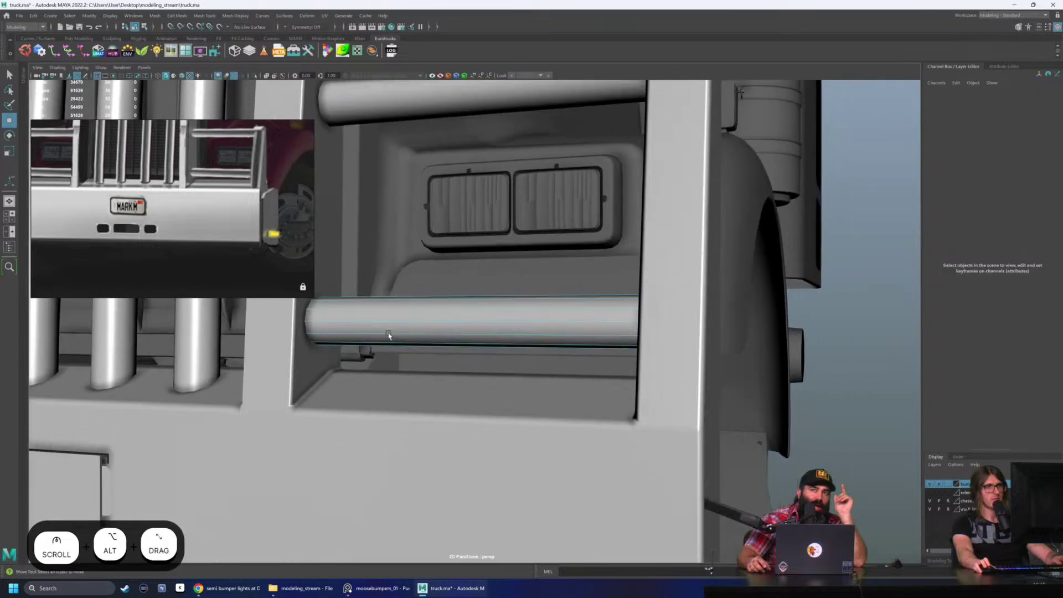
middle_click_drag(588, 378, 601, 378, "alt")
left_click_drag(601, 378, 695, 353, "alt")
scroll(695, 353, "down", 2)
left_click_drag(773, 242, 275, 461)
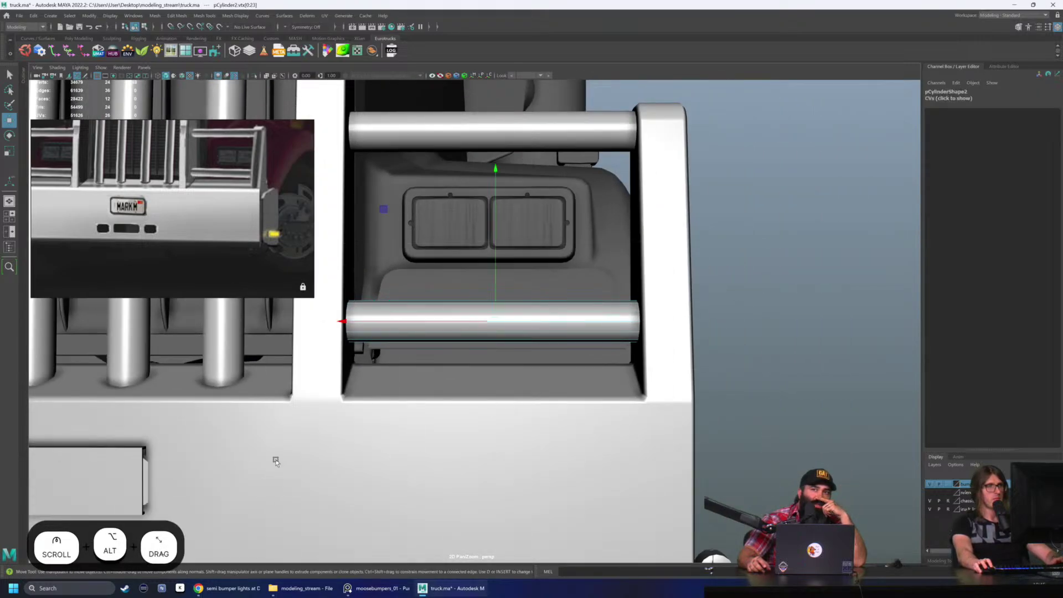
left_click_drag(504, 257, 619, 276, "alt")
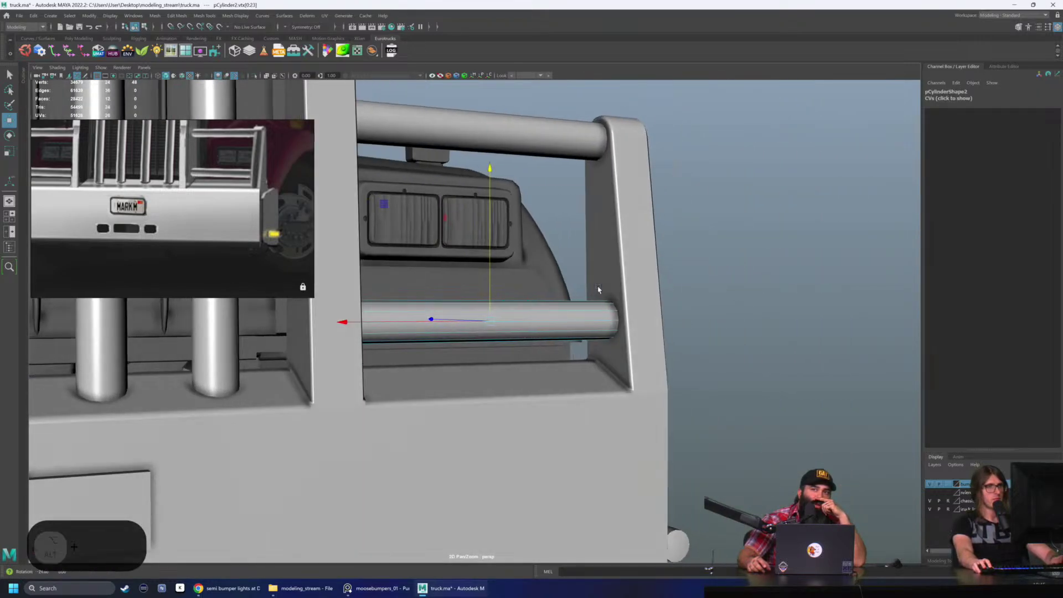
key("d")
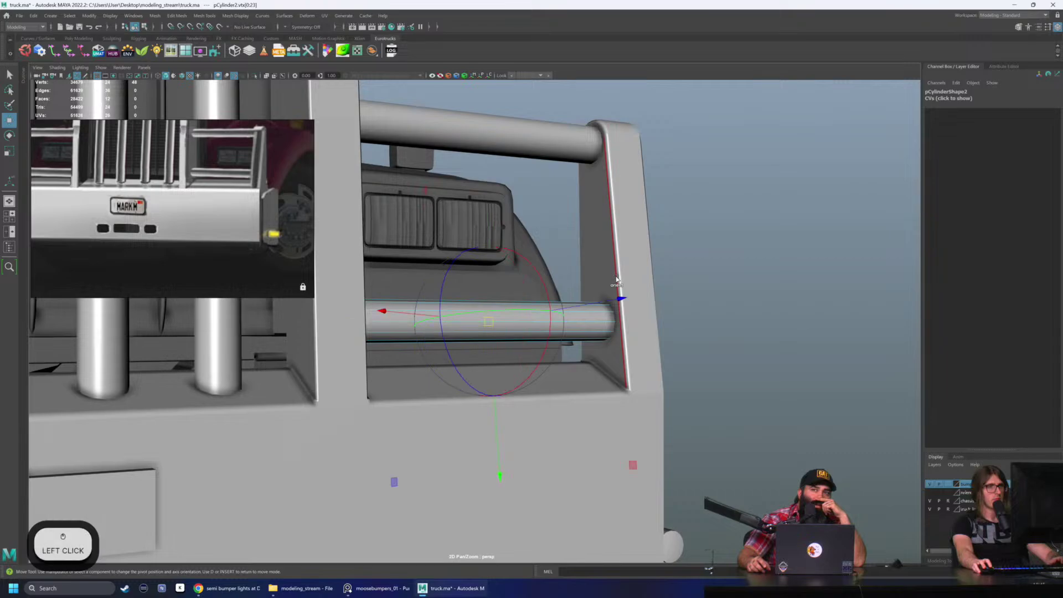
left_click_drag(503, 447, 419, 427)
scroll(503, 459, "down", 5)
right_click_drag(419, 426, 356, 415, "alt")
key("q")
left_click(649, 250)
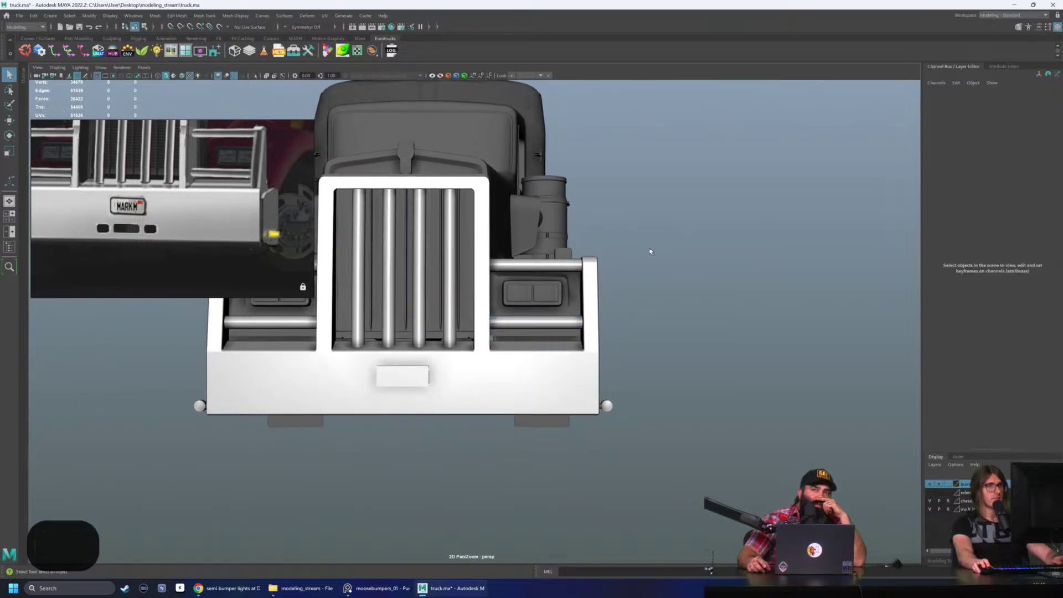
Step: Delete the passenger-side lower tube and replace it with a mirrored duplicate of the adjusted driver-side tube using Duplicate Special
middle_click_drag(649, 261, 722, 287, "alt")
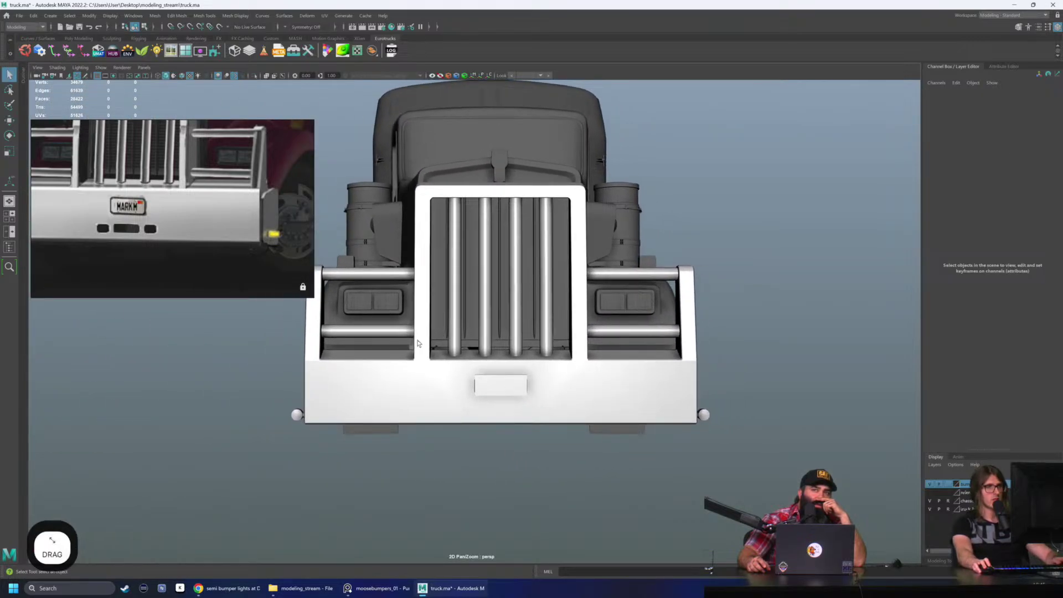
left_click(372, 332)
key("Delete")
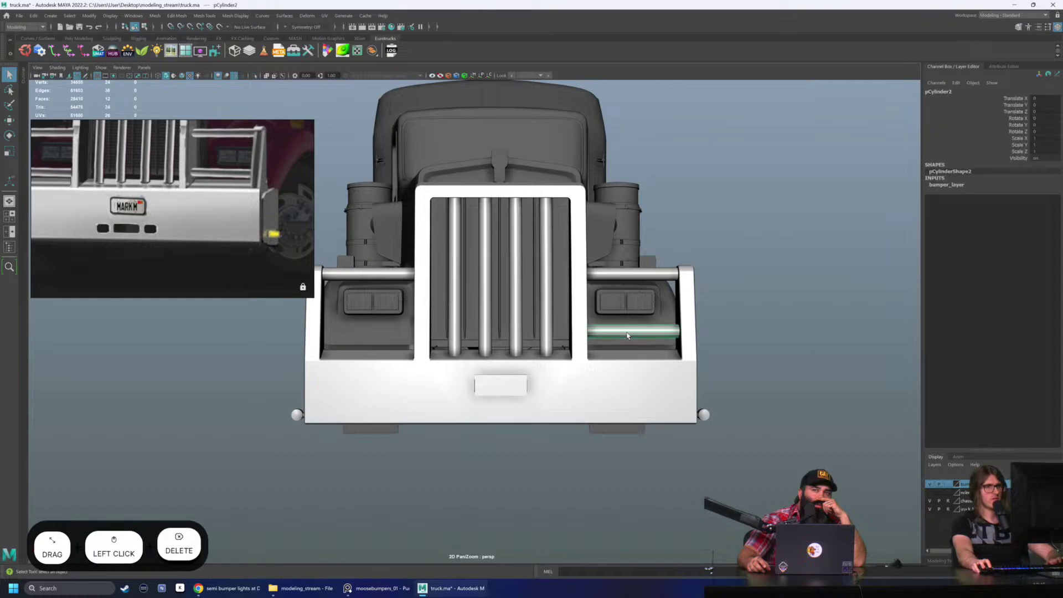
key("w")
left_click(33, 16)
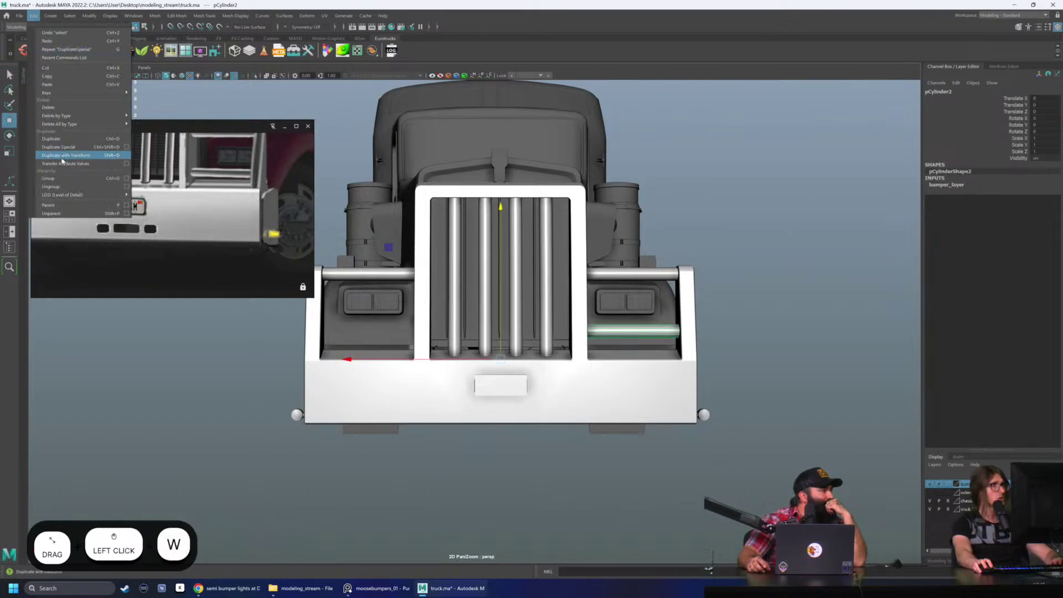
left_click(64, 147)
left_click(777, 253)
left_click_drag(777, 253, 736, 258, "alt")
scroll(553, 277, "down", 3)
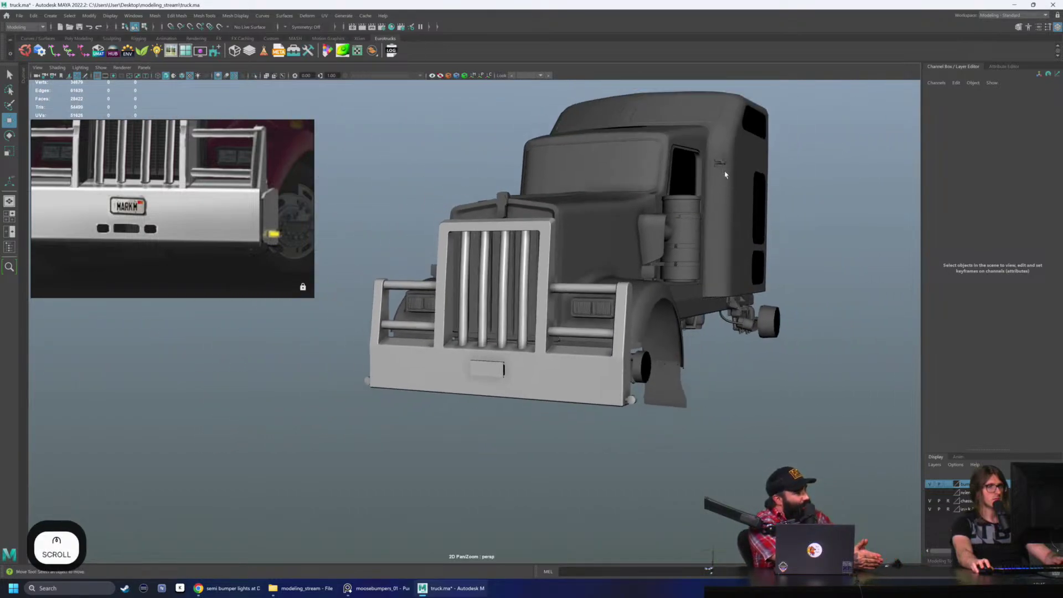
Step: Examine the bumper and bull bar from the front and side, including the mounting bracket's gap to the chassis
left_click_drag(553, 249, 351, 522)
left_click(376, 475)
scroll(498, 404, "up", 5)
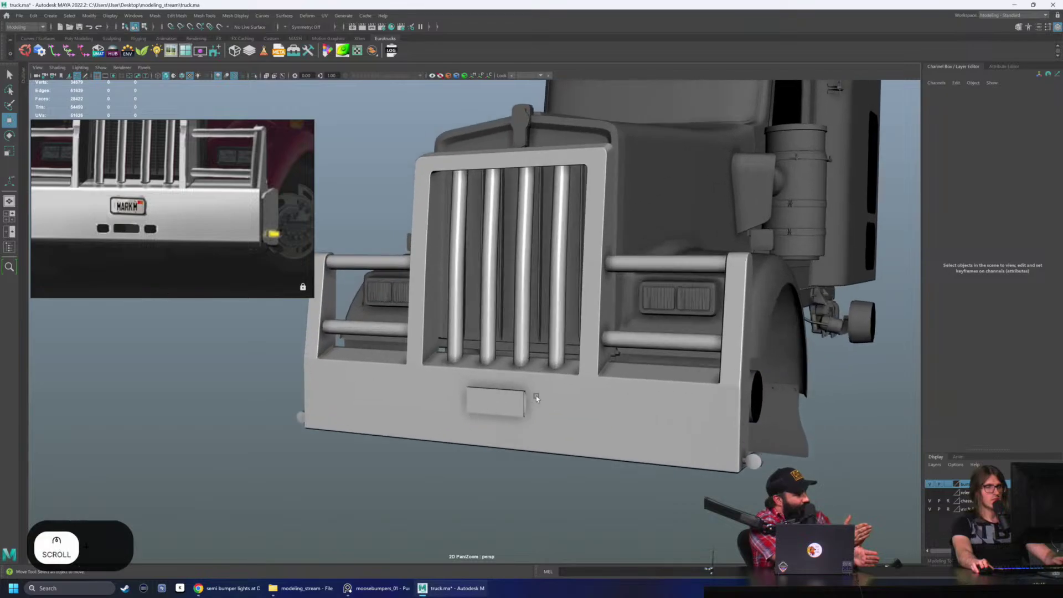
left_click_drag(535, 395, 527, 303, "alt")
scroll(518, 389, "up", 3)
scroll(518, 389, "up", 2)
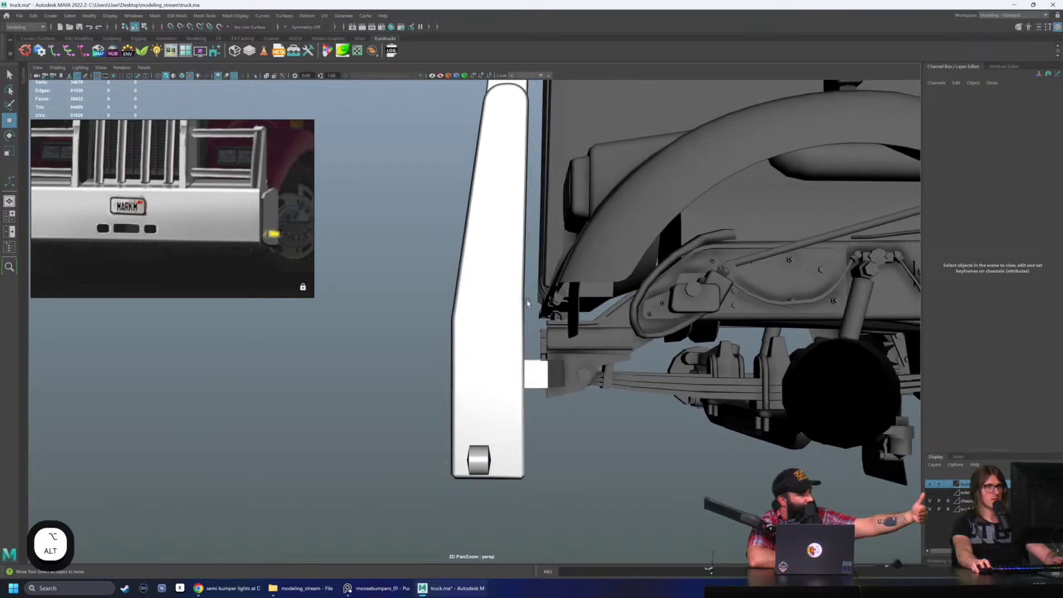
left_click(546, 367)
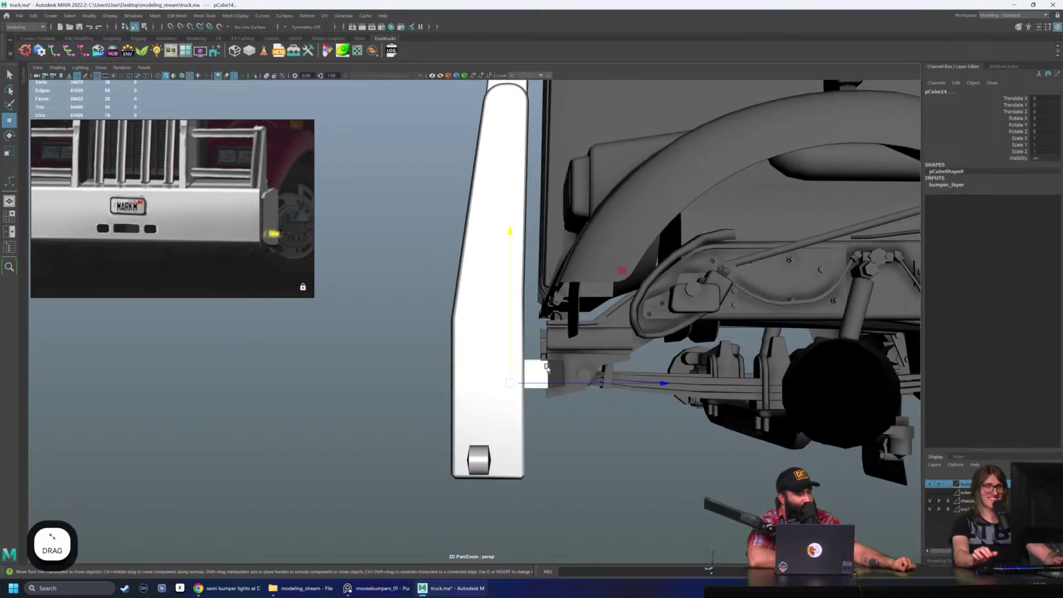
left_click(404, 367)
left_click_drag(404, 366, 453, 379, "alt")
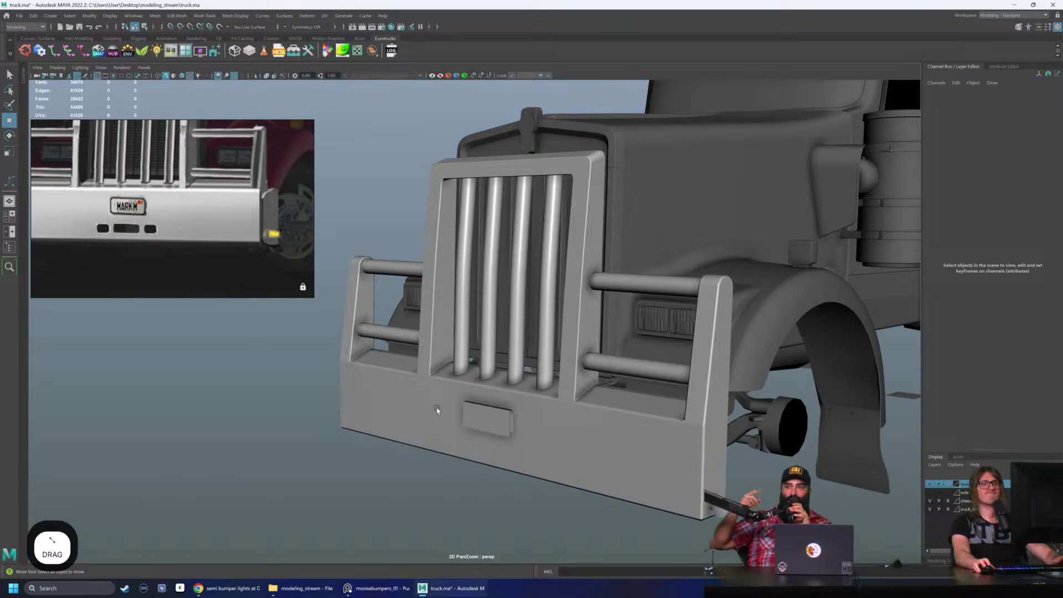
scroll(480, 396, "up", 2)
left_click_drag(606, 399, 493, 364, "alt")
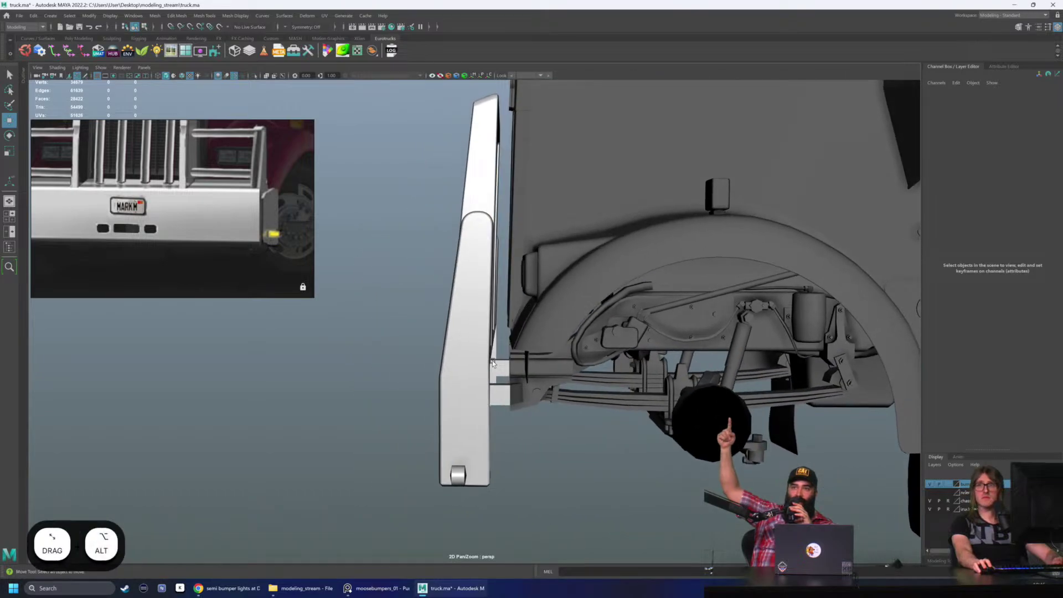
left_click_drag(493, 360, 546, 373, "alt")
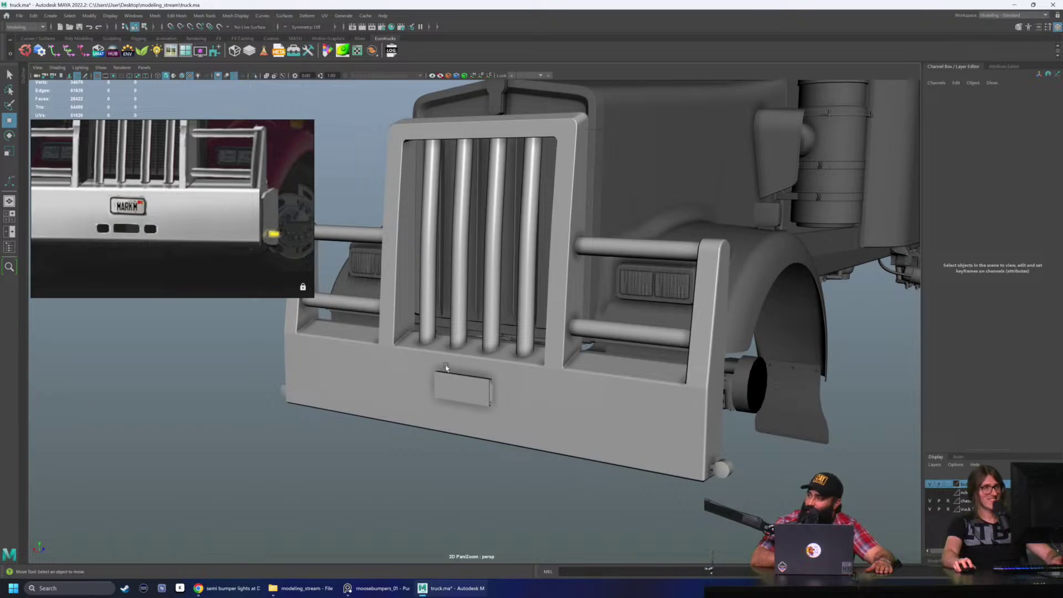
left_click_drag(445, 367, 409, 346, "alt")
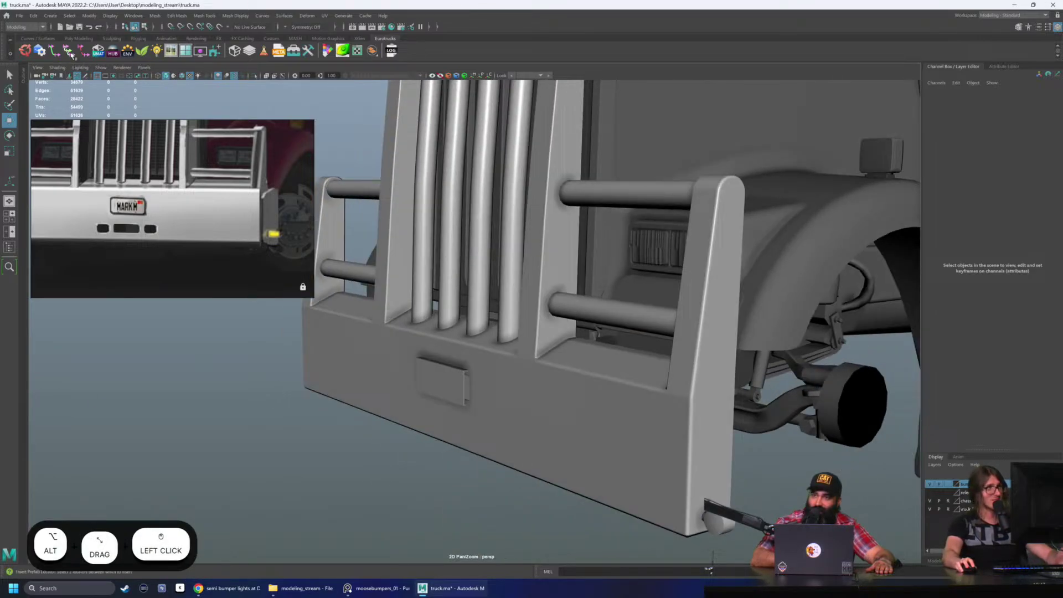
Step: Create a cube, place it behind the bull bar below the driver-side lower tube, and scale it up about 4 times
left_click(81, 39)
left_click(44, 52)
key("w")
scroll(557, 334, "down", 5)
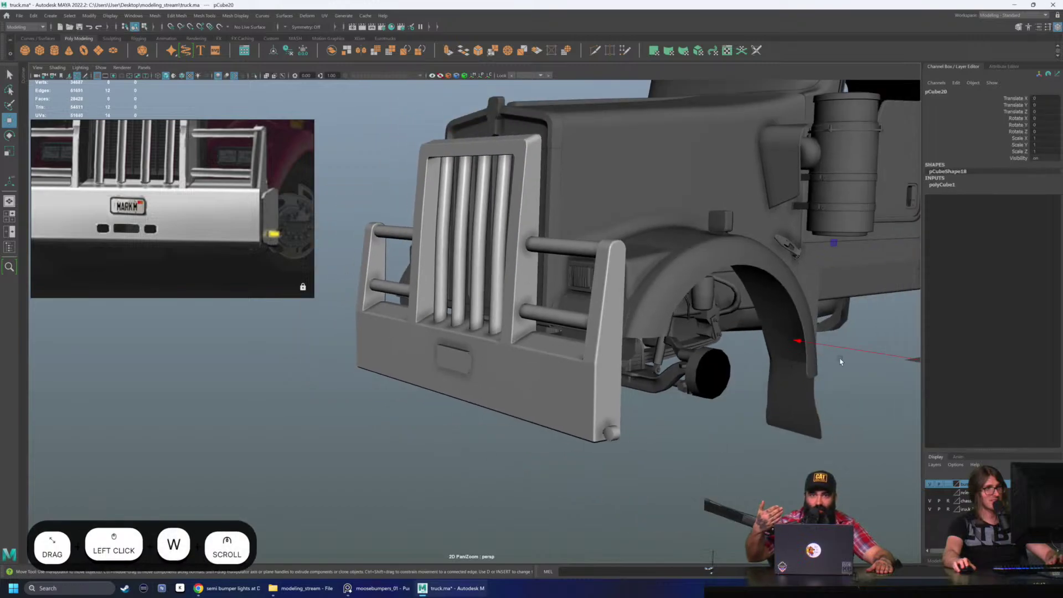
key("v")
key("f")
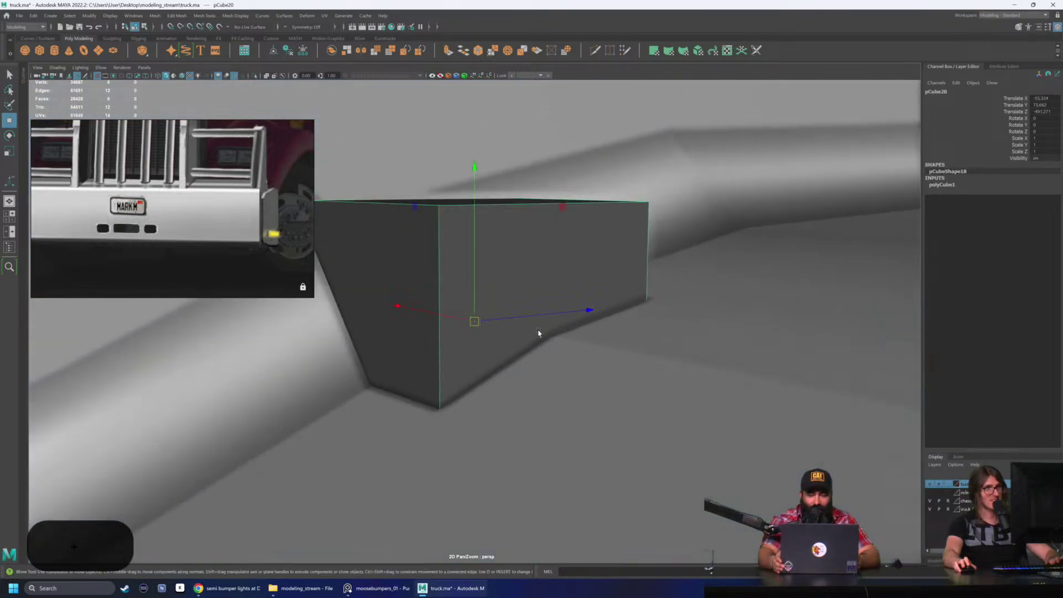
scroll(538, 332, "down", 3)
key("r")
left_click_drag(475, 315, 427, 230)
key("w")
scroll(240, 200, "down", 4)
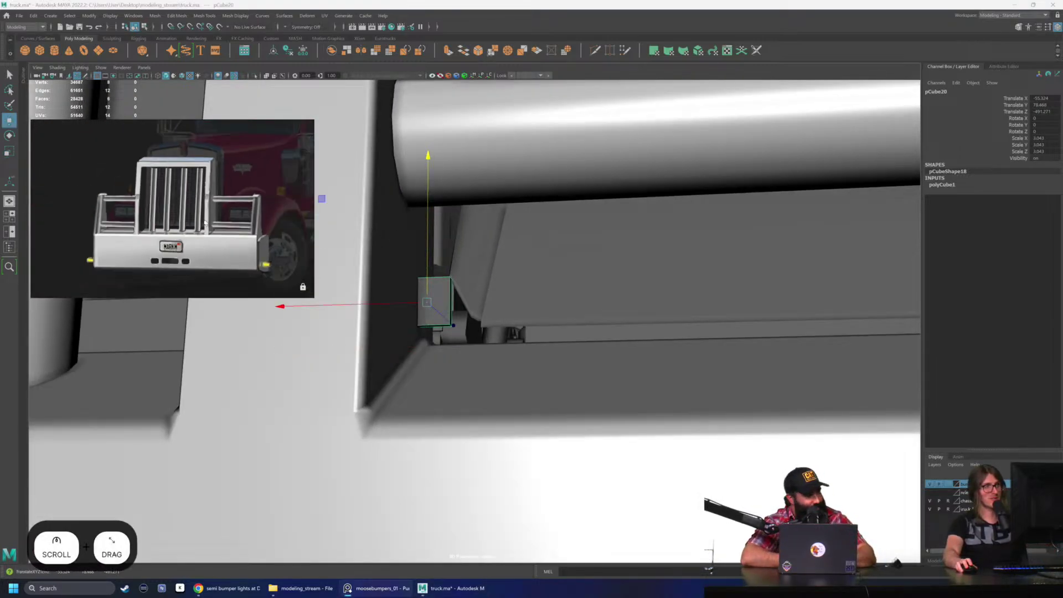
Step: Enlarge the cube and stretch it sideways to span the opening between the posts below the lower tube
left_click_drag(388, 301, 653, 313, "alt")
key("w")
key("w")
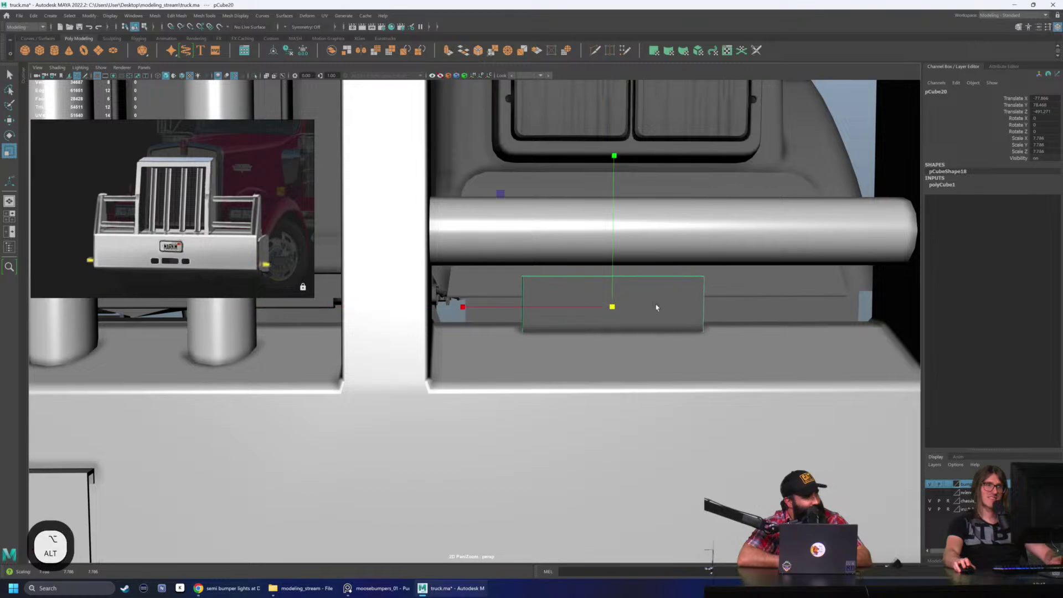
left_click_drag(463, 306, 367, 301)
middle_click_drag(659, 303, 616, 314, "alt")
key("w")
left_click_drag(502, 318, 548, 317)
key("w")
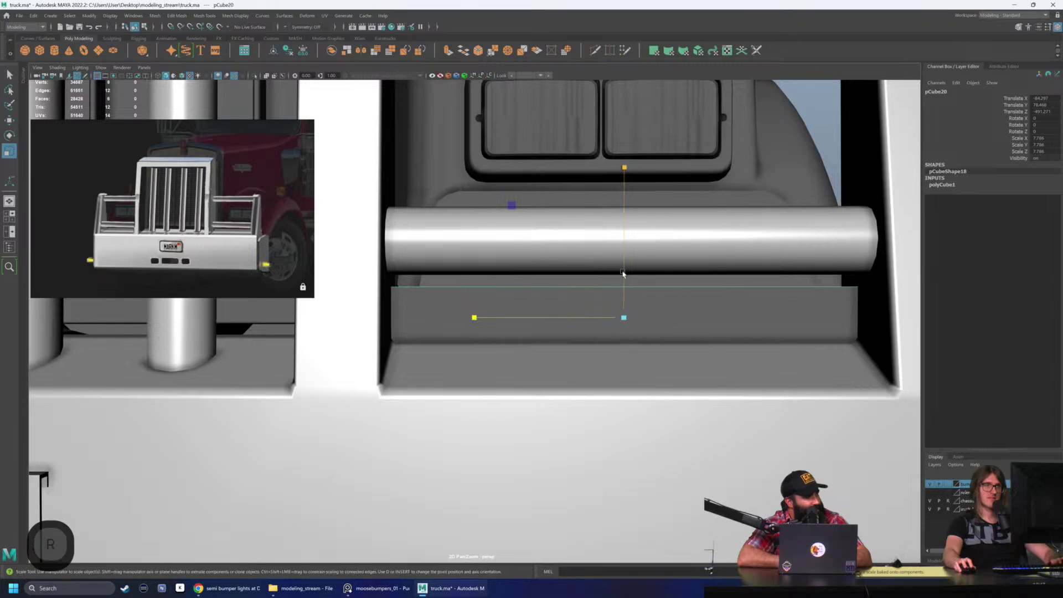
Step: Raise the stretched filler panel against the lower tube and adjust its depth behind the bull bar
key("w")
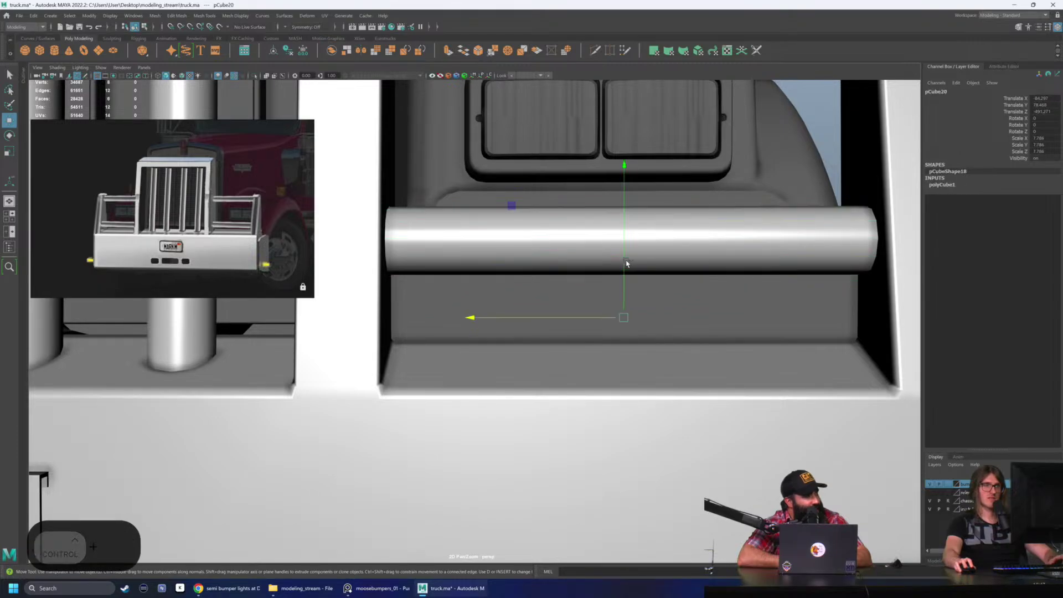
left_click_drag(625, 258, 487, 293, "alt")
key("w")
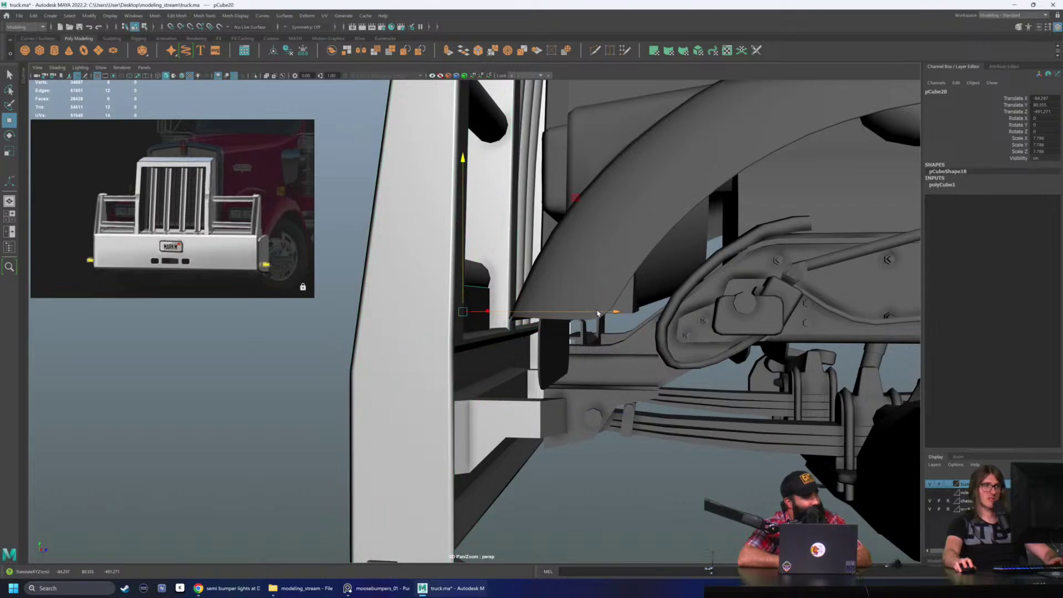
left_click_drag(589, 314, 659, 358, "alt")
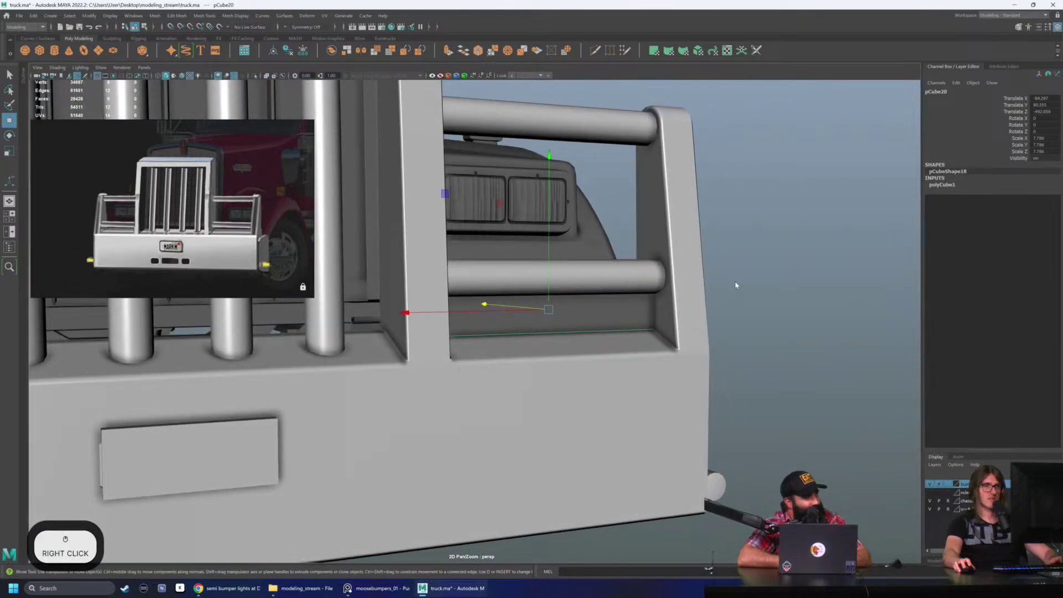
Step: Assign an existing material to the filler panel, check it from the front, and delete the panel
right_click_drag(735, 285, 737, 469)
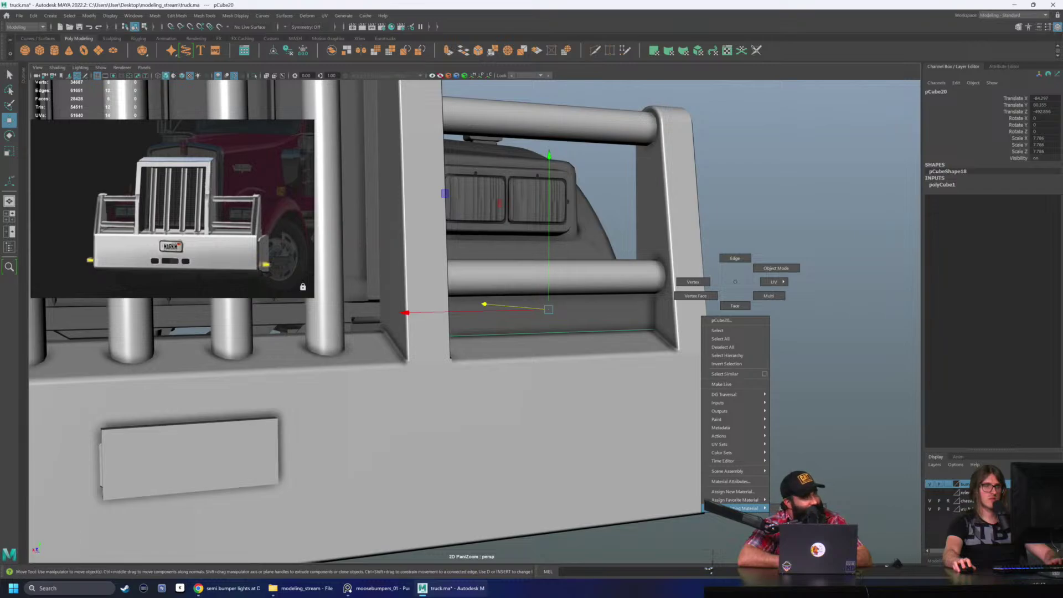
right_click_drag(736, 508, 820, 393)
left_click_drag(821, 392, 538, 369, "alt")
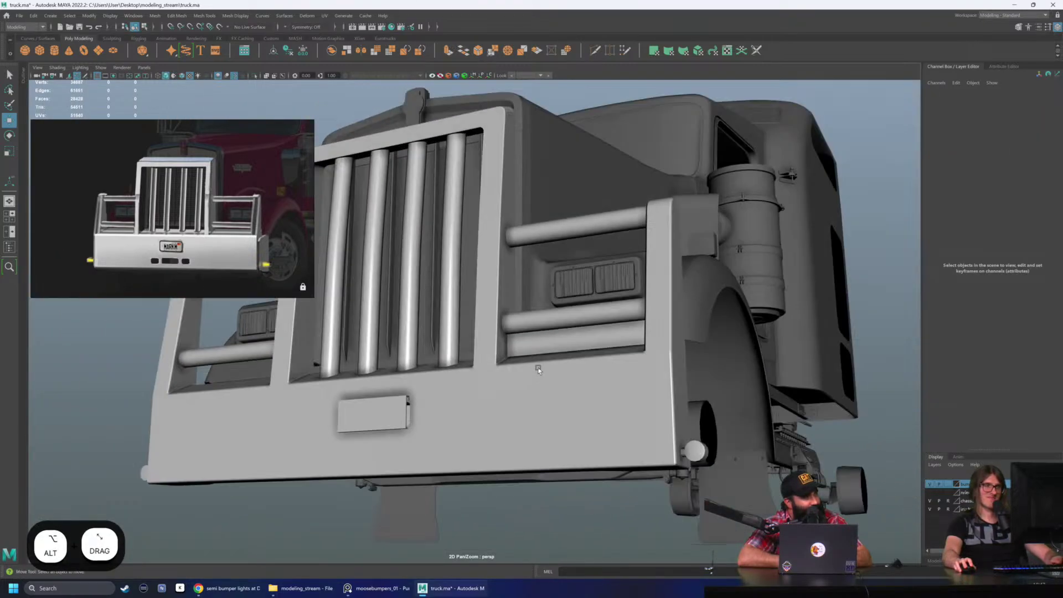
left_click(542, 359)
key("Delete")
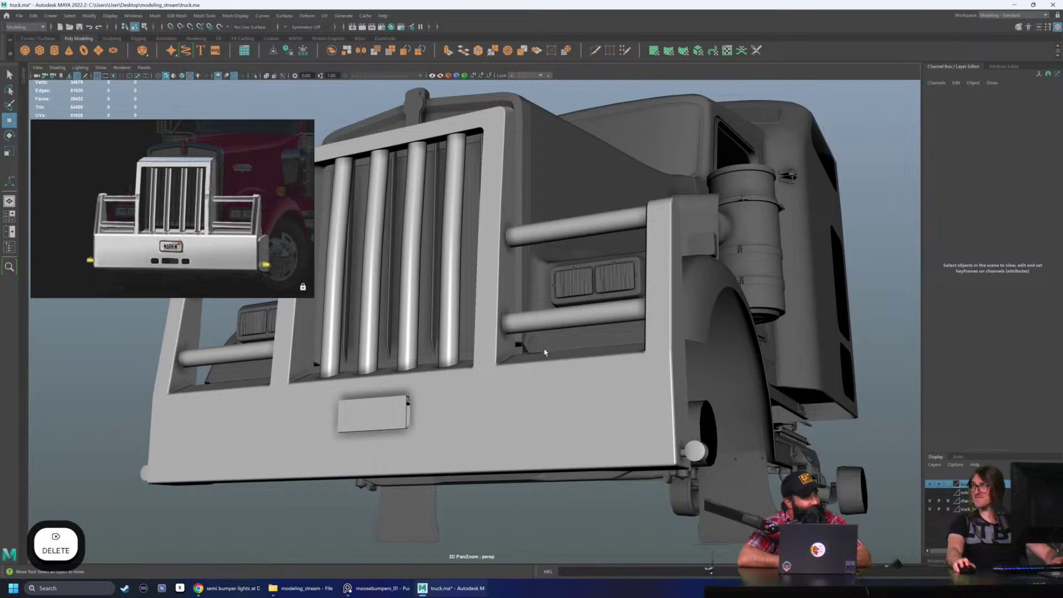
Step: Select the whole bumper and bull bar assembly and raise it about 1.5 units
scroll(546, 349, "down", 3)
left_click_drag(542, 360, 607, 347, "alt")
scroll(607, 348, "down", 5)
key("w")
left_click(438, 264)
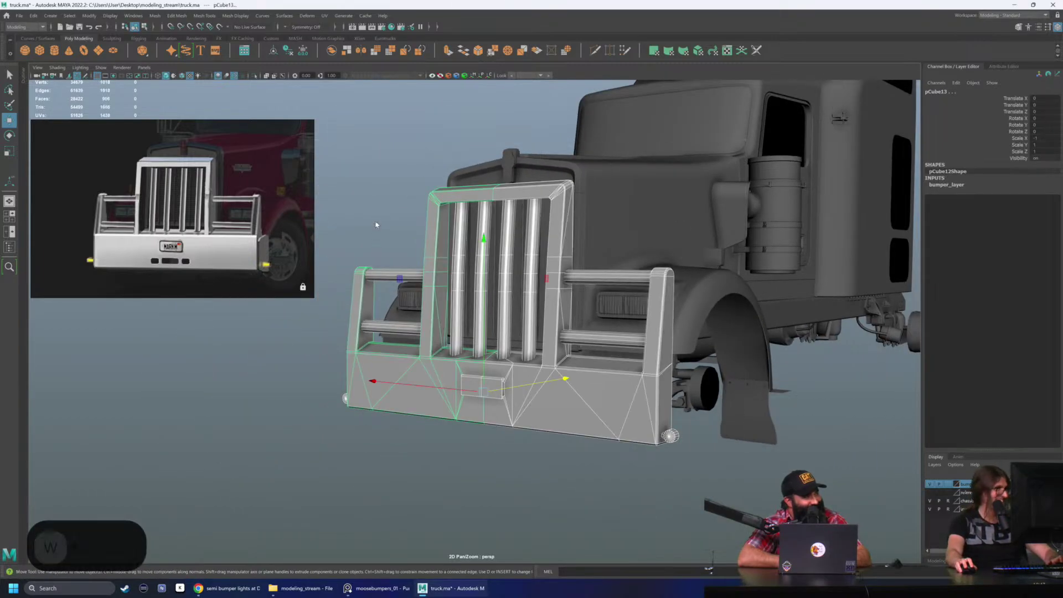
left_click_drag(358, 225, 421, 266, "alt")
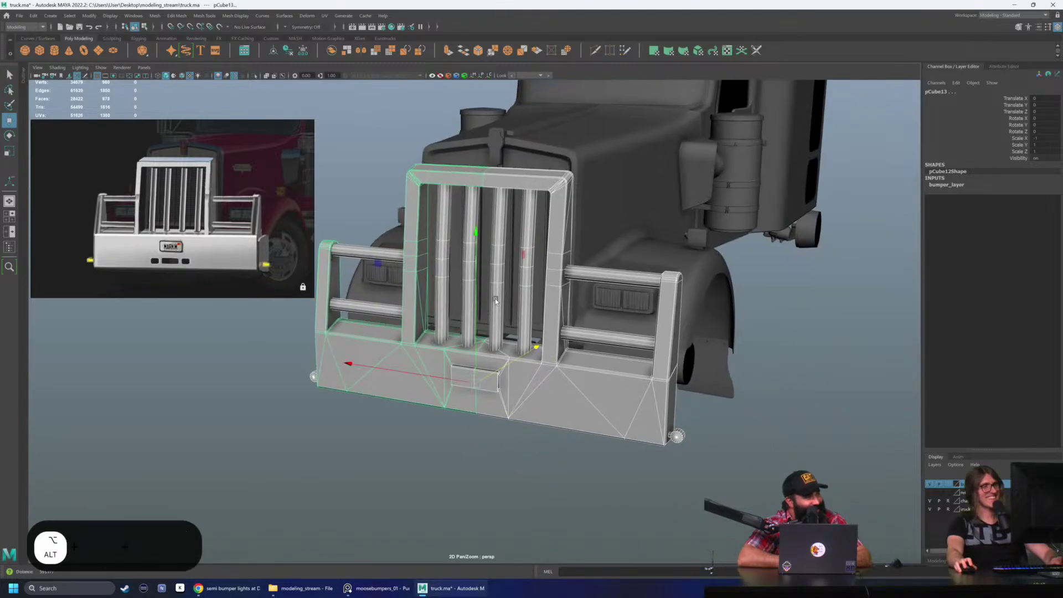
key("w")
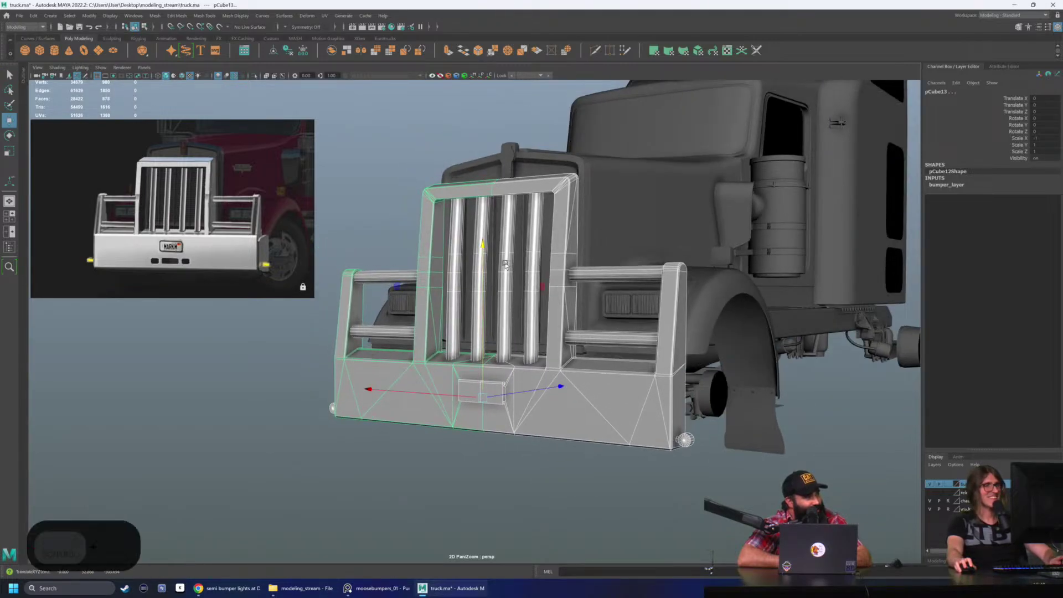
mouse_move(482, 252)
left_mouse_down("alt")
mouse_move(483, 268)
mouse_move(498, 247)
left_mouse_up("alt")
scroll(484, 268, "up", 2)
key("ctrl+z")
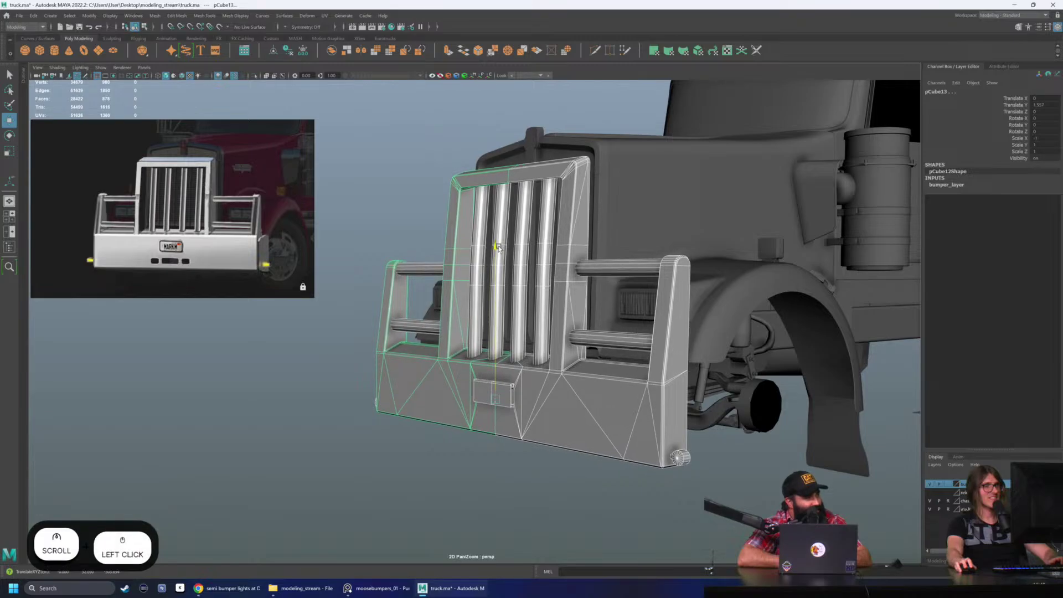
left_click(429, 218)
left_click_drag(430, 218, 486, 234, "alt")
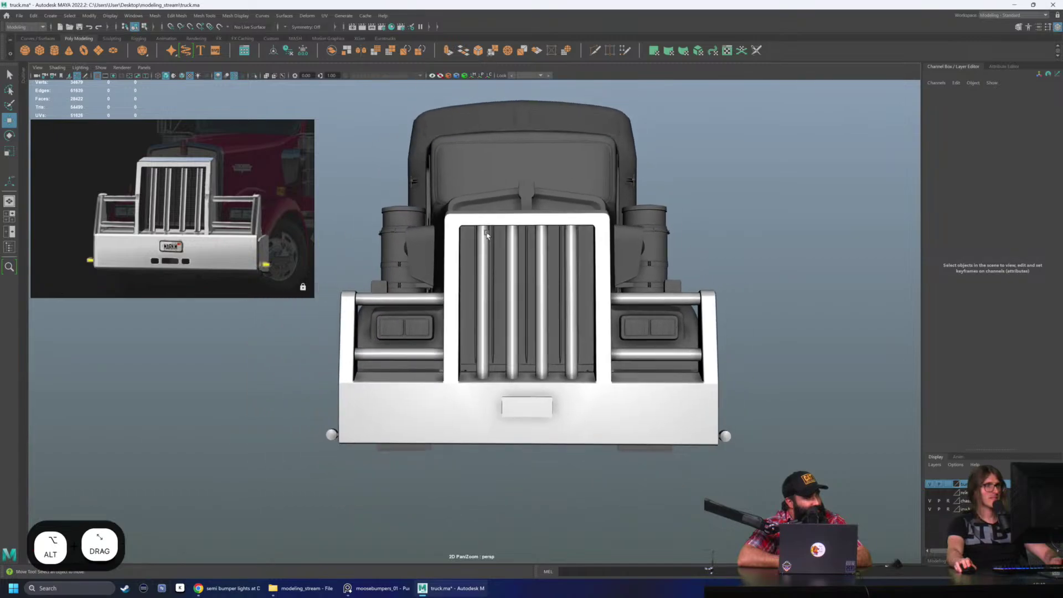
Step: Reselect the bumper and bull bar assembly and check its height against the truck from the front and side
left_click(349, 226)
key("ctrl+z")
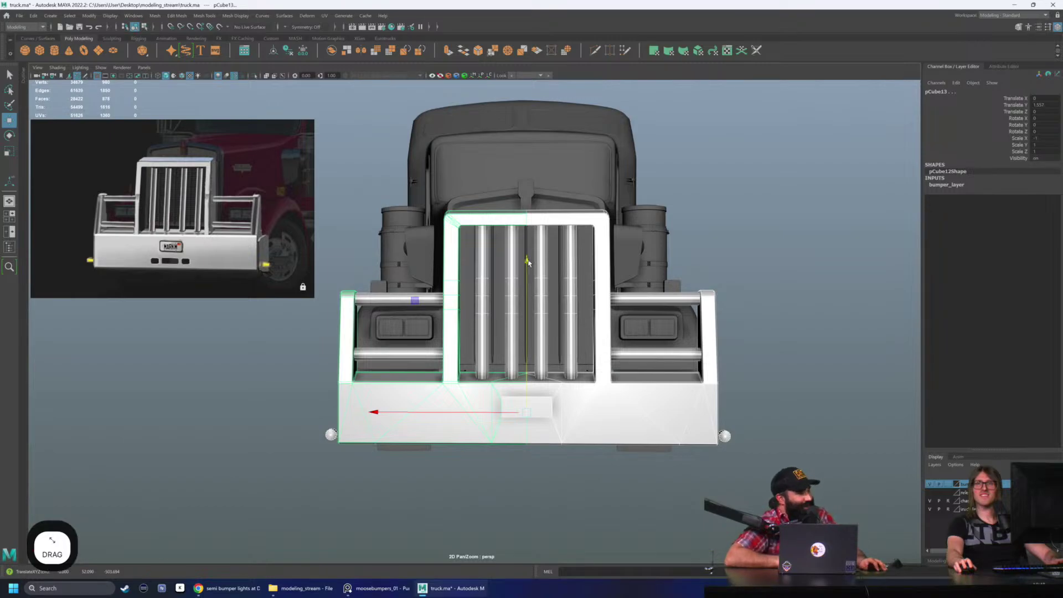
left_click(525, 259)
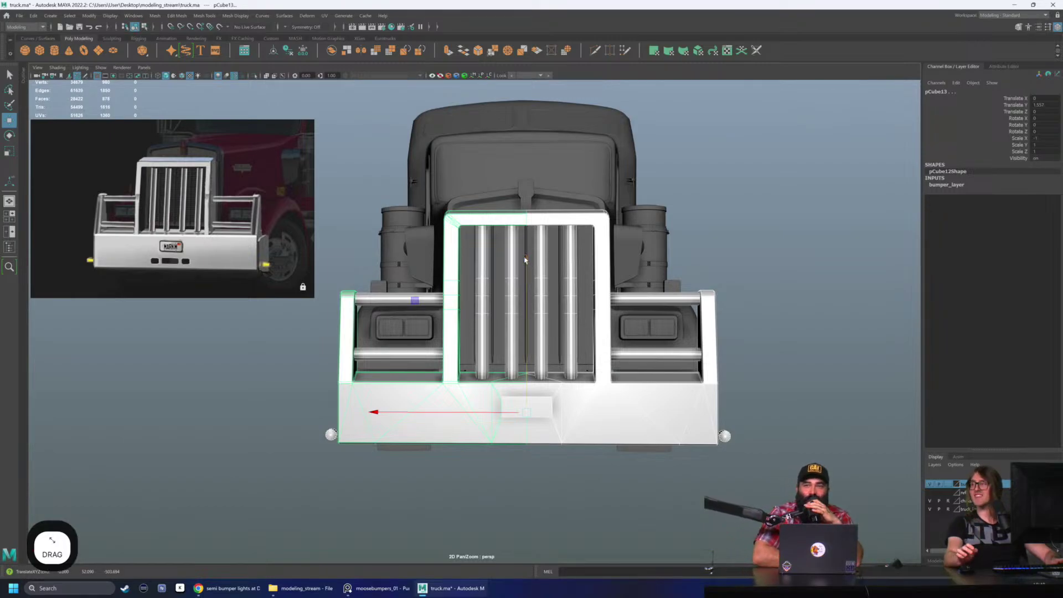
left_click_drag(615, 310, 514, 256, "alt")
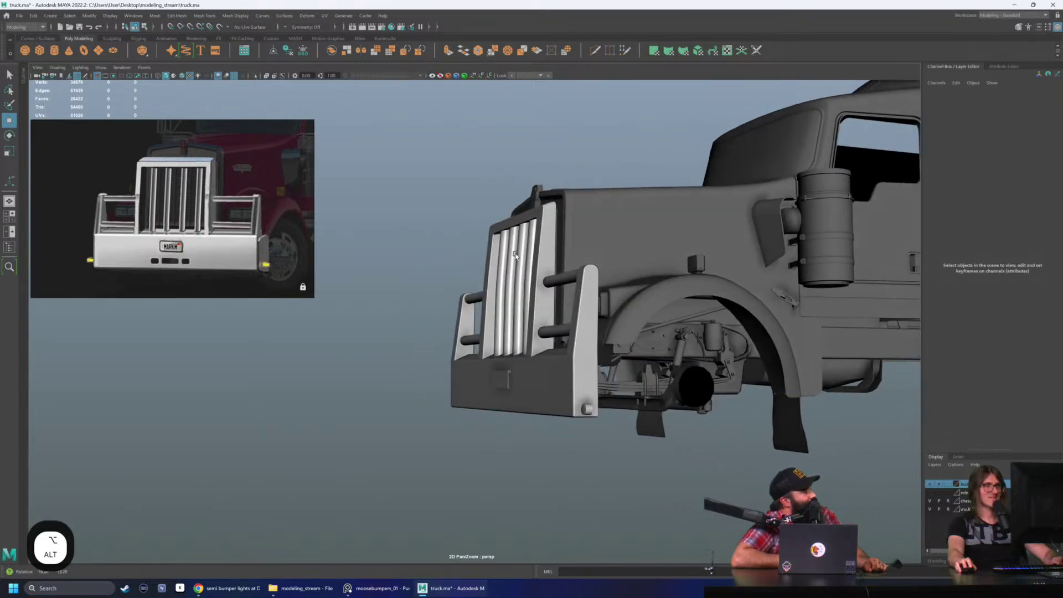
Step: Try to lower the bottom edge vertices of both bumper halves together with the end lights
scroll(509, 278, "up", 2)
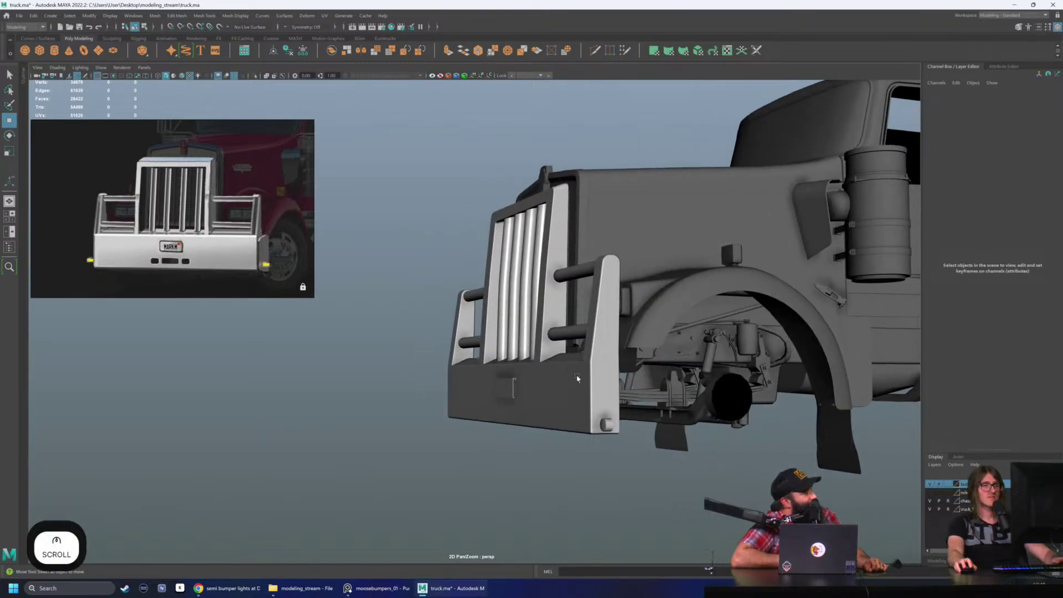
left_click(600, 422)
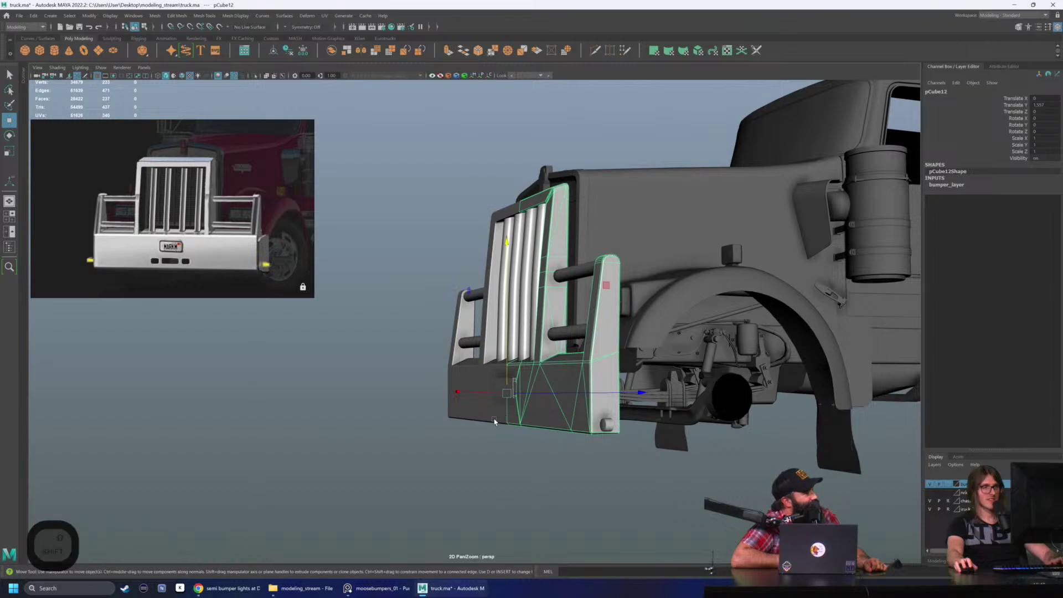
left_click(608, 428, "shift")
right_click_drag(596, 403, 540, 393)
left_click_drag(663, 472, 494, 401)
key("space")
key("space")
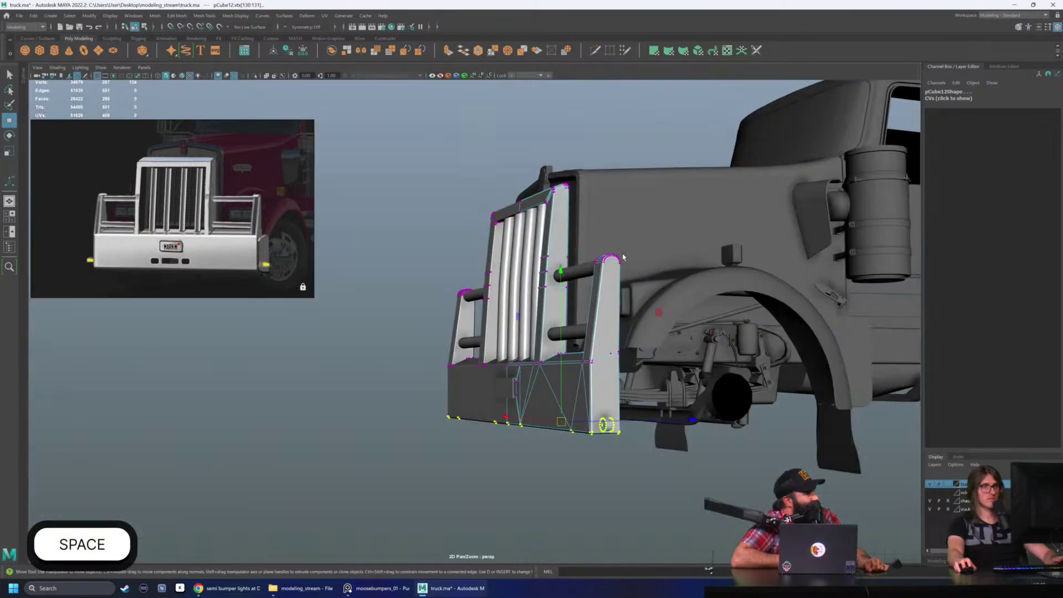
left_click(560, 273)
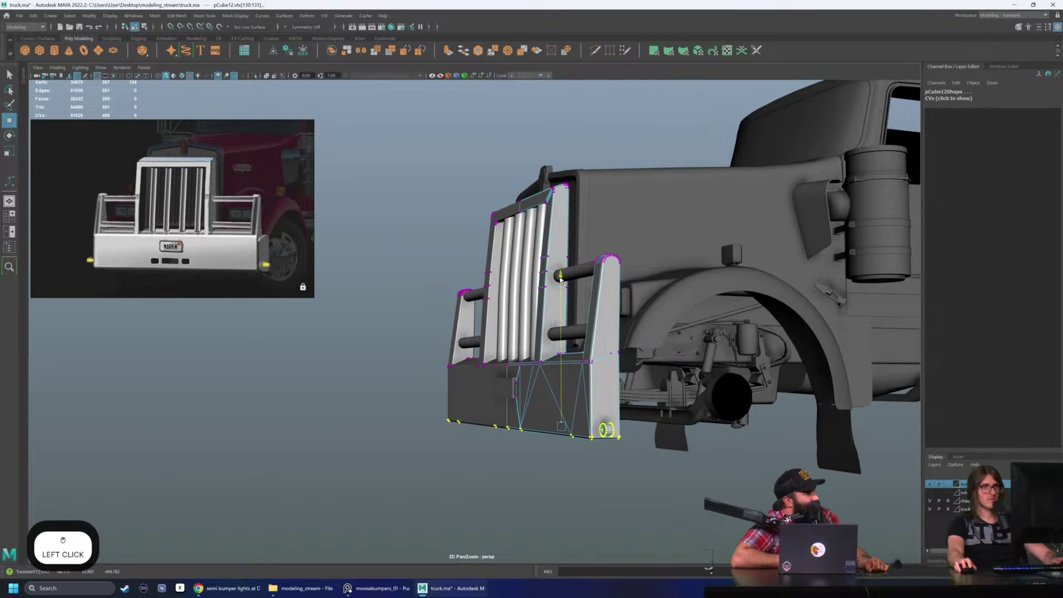
key("ctrl")
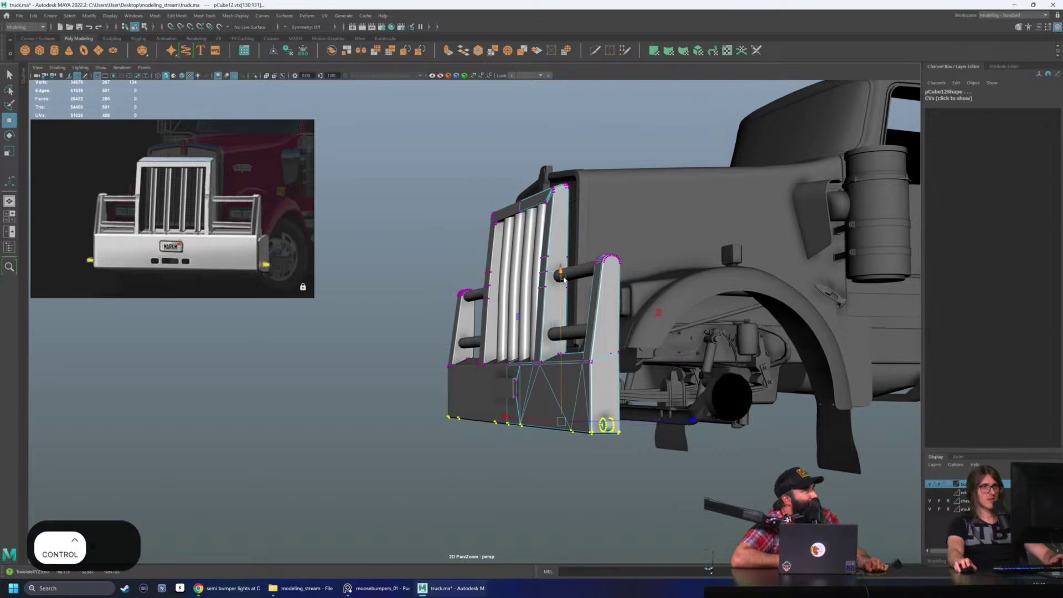
left_click_drag(563, 278, 618, 293, "alt")
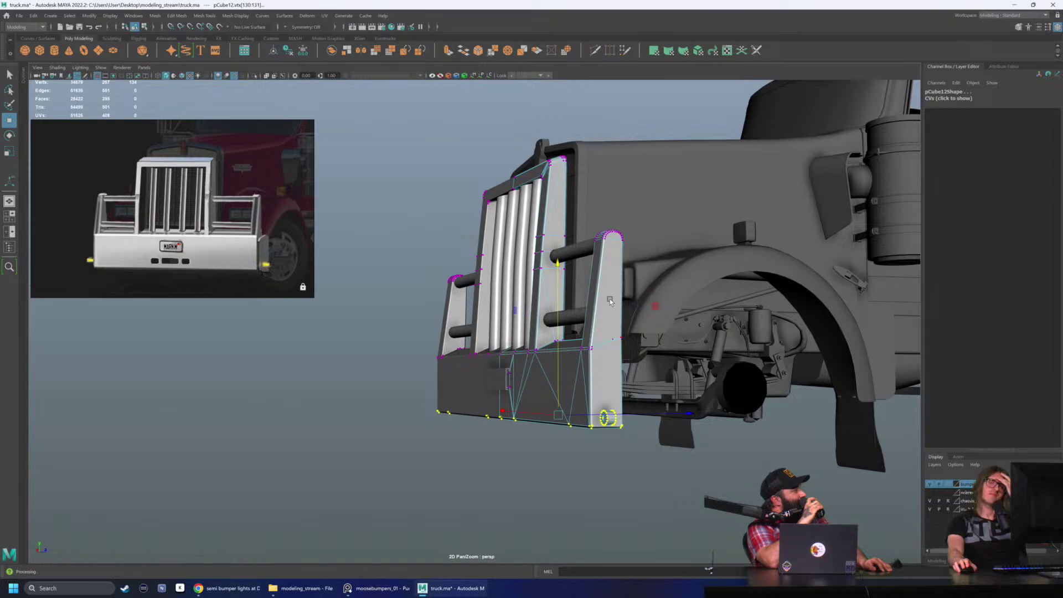
right_click(344, 230)
left_click(344, 230)
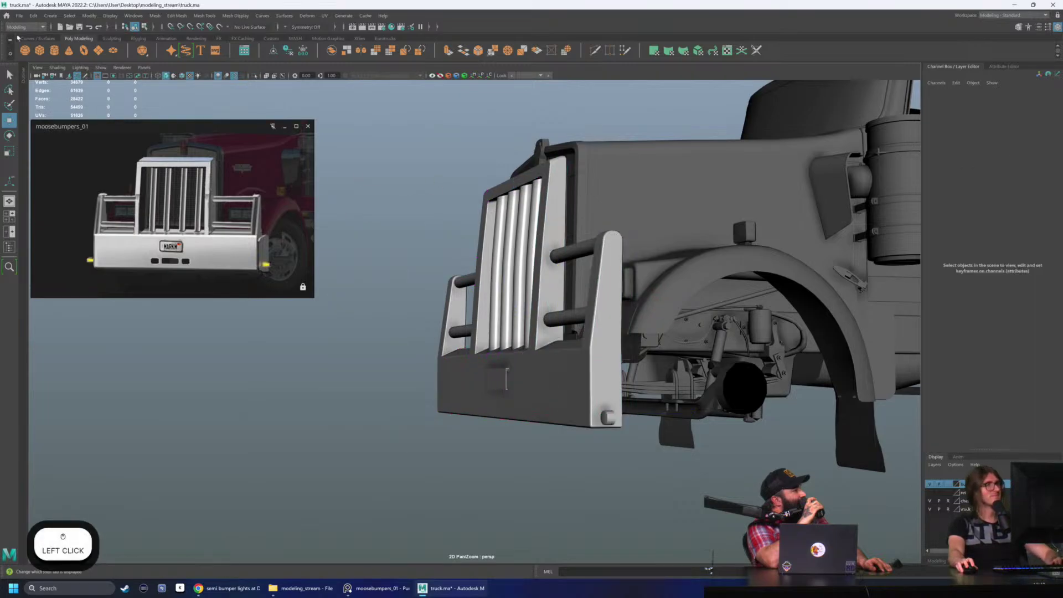
Step: Create a cube as a measuring block, snap it to the bumper's lower front corner, and stretch it vertically by its Y scale
left_click(44, 51)
scroll(811, 411, "down", 5)
key("v")
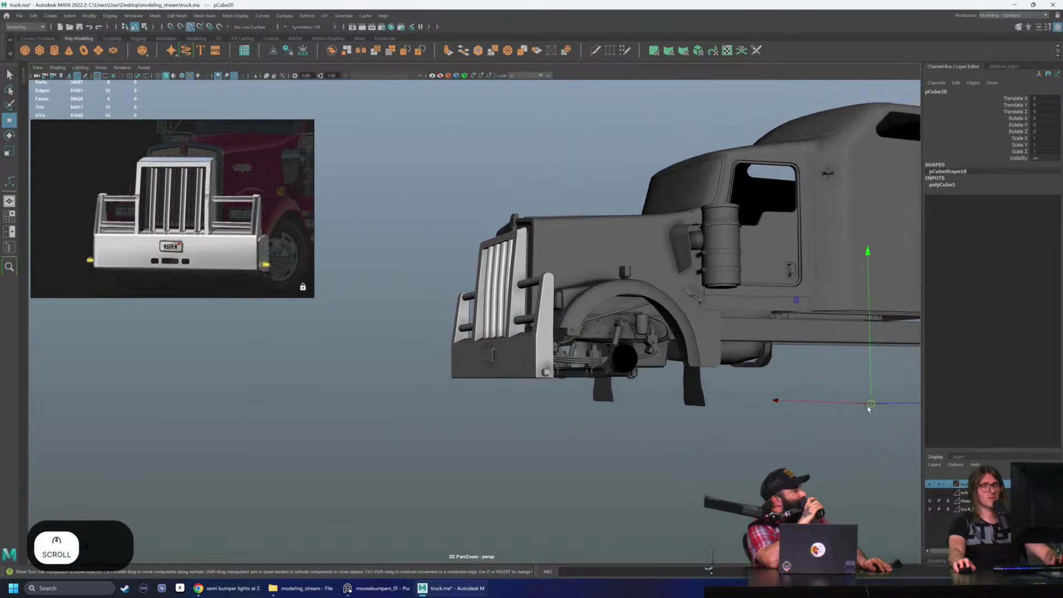
left_click_drag(869, 404, 575, 409)
key("f")
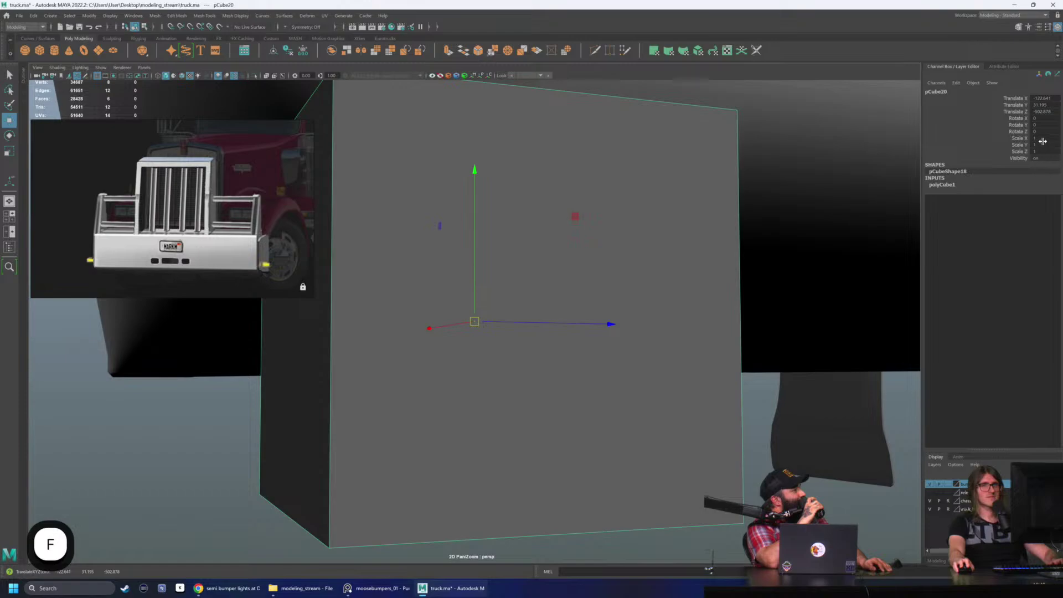
double_click(1043, 144)
type("5.5")
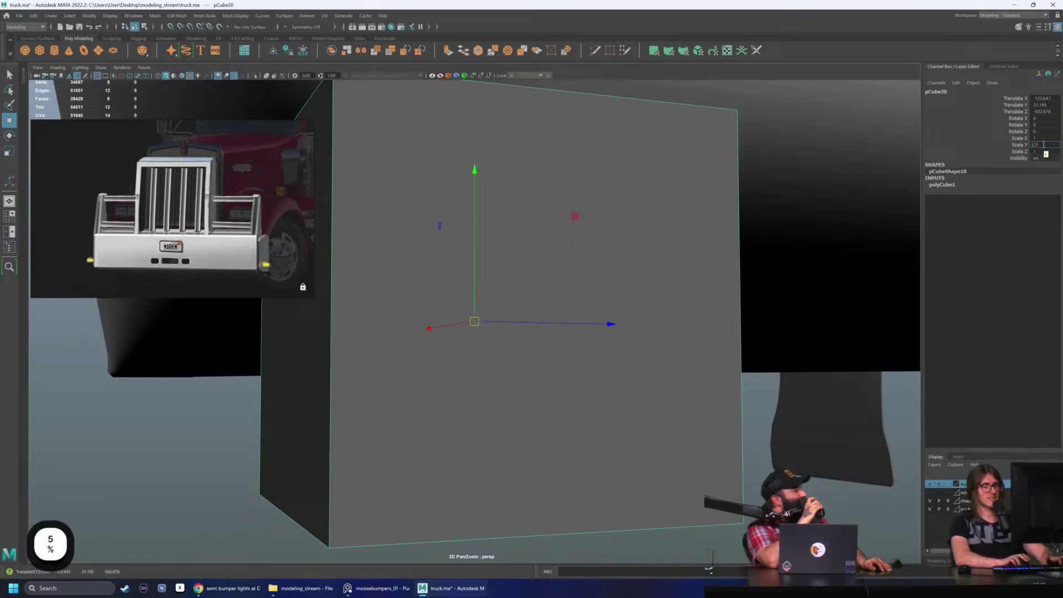
key("Return")
Step: Lower the measuring block so its upper face sits flush with the bumper's bottom edge at the front corner
scroll(499, 331, "down", 5)
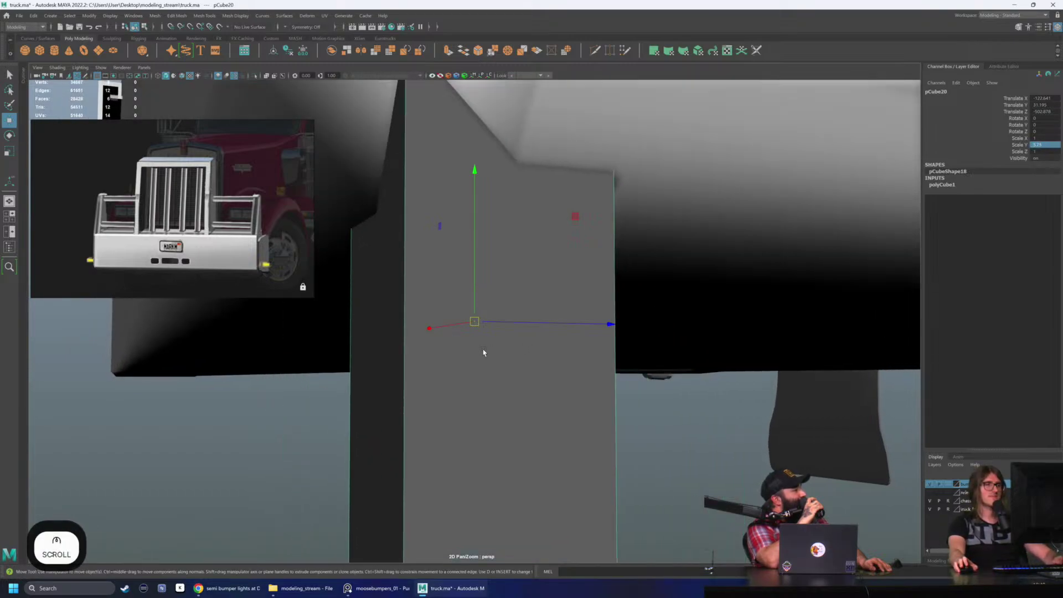
scroll(499, 331, "down", 3)
left_click_drag(500, 330, 433, 302, "alt")
key("w")
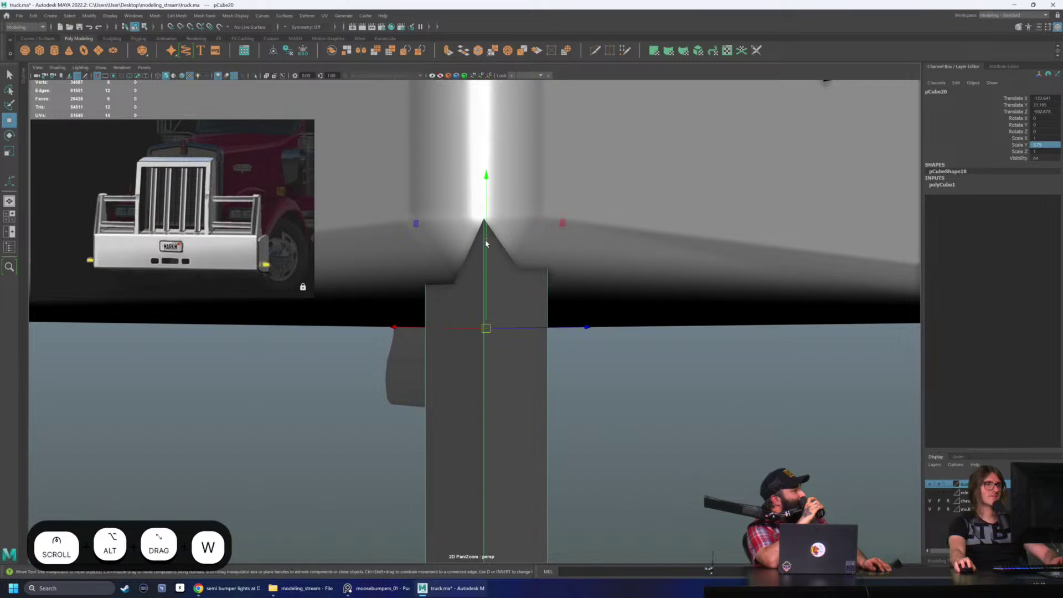
left_click(484, 208, "ctrl+shift")
key("ctrl+z")
left_click_drag(486, 261, 488, 444)
key("d")
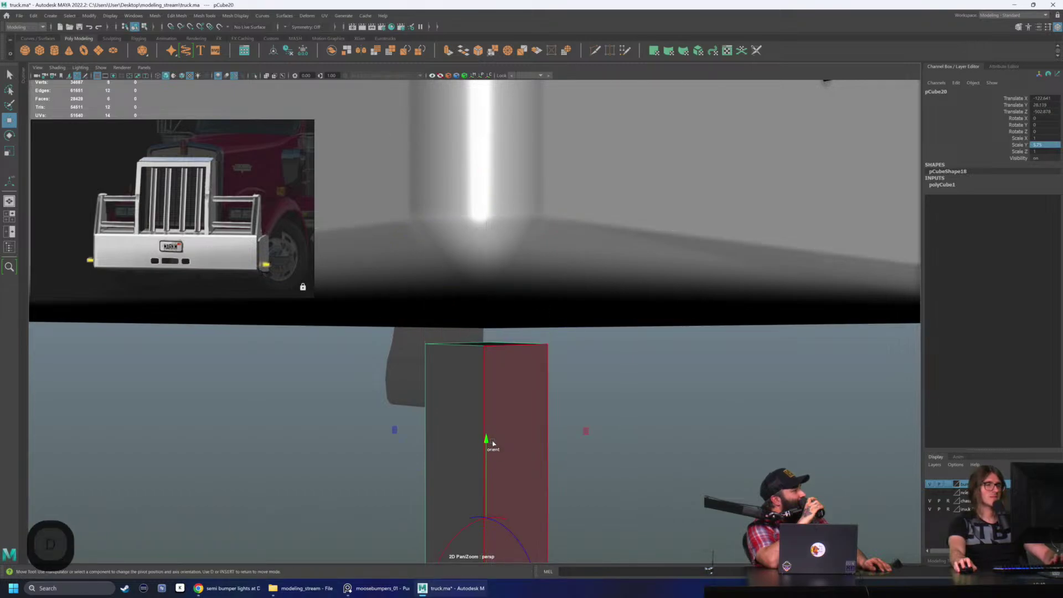
scroll(488, 495, "down", 1)
scroll(489, 496, "down", 1)
left_click_drag(487, 480, 481, 327)
key("w")
scroll(455, 294, "down", 4)
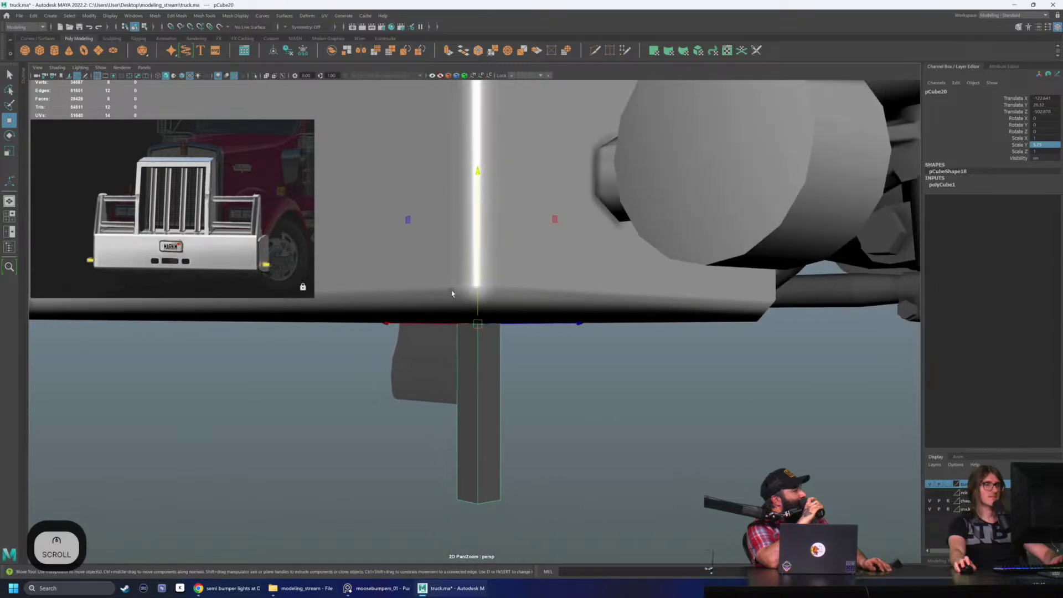
Step: Select the bottom vertices of the bumper and its end lights and lower them to the measuring block's lower end
left_click(436, 283)
scroll(434, 283, "down", 6)
left_click(546, 262, "shift")
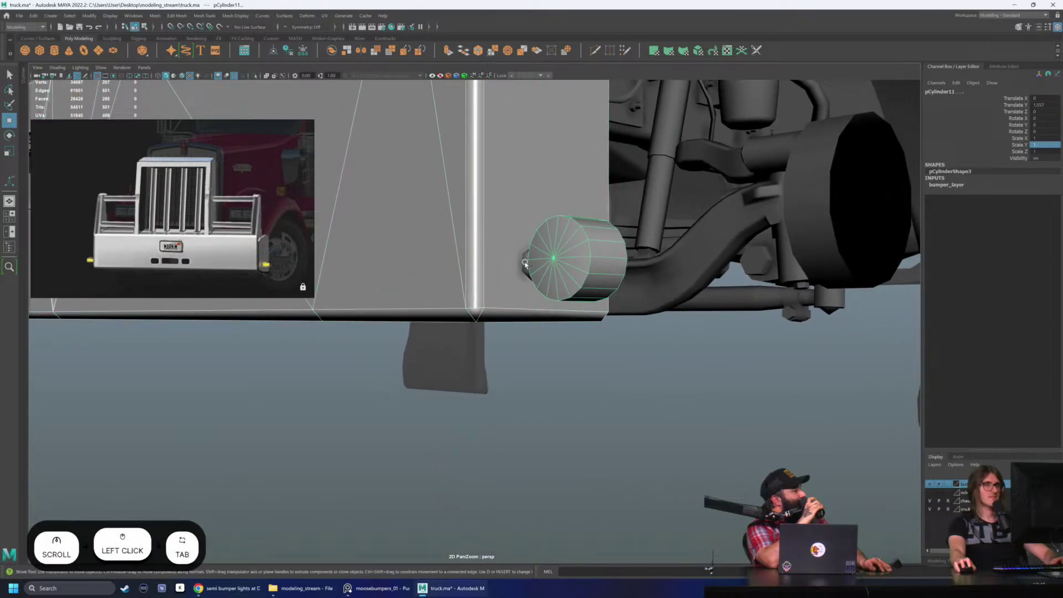
scroll(526, 265, "down", 4)
right_click_drag(619, 366, 558, 335)
left_click_drag(606, 335, 517, 339, "alt")
key("4")
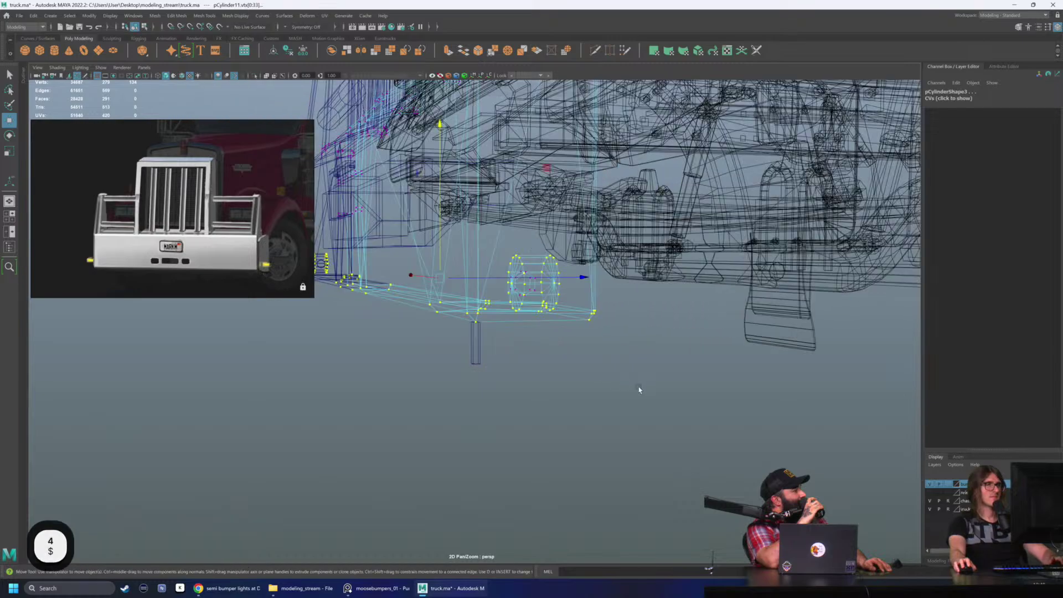
mouse_move(651, 393)
left_mouse_down()
mouse_move(353, 244)
mouse_move(429, 214)
mouse_move(395, 204)
left_mouse_up()
key("6")
key("w")
scroll(362, 235, "up", 2)
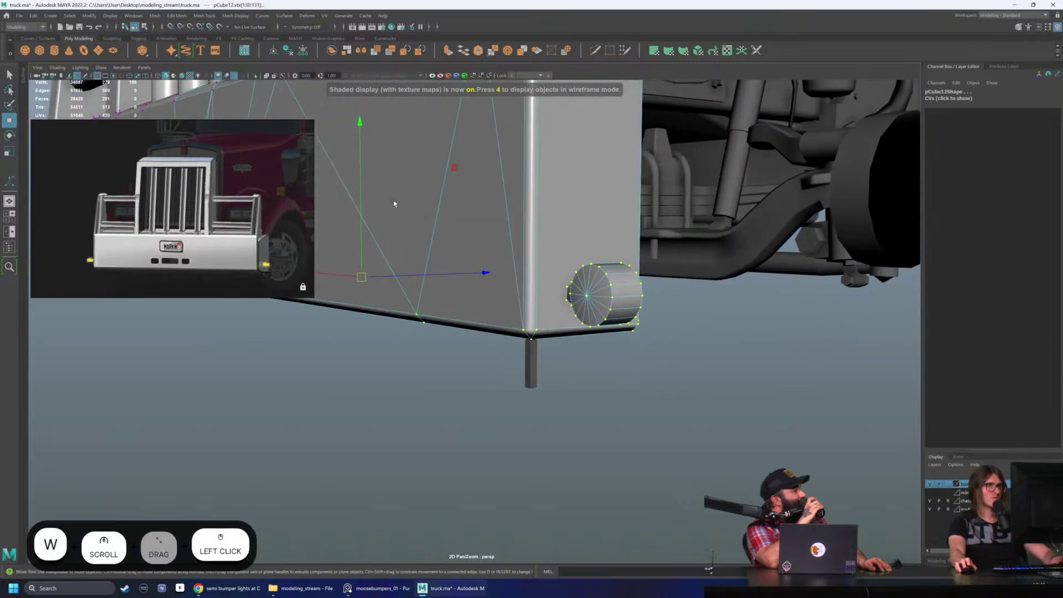
left_click_drag(365, 133, 363, 166)
Step: Return to object selection and delete the measuring block beneath the bumper corner
right_click_drag(496, 306, 535, 294)
left_click(535, 407)
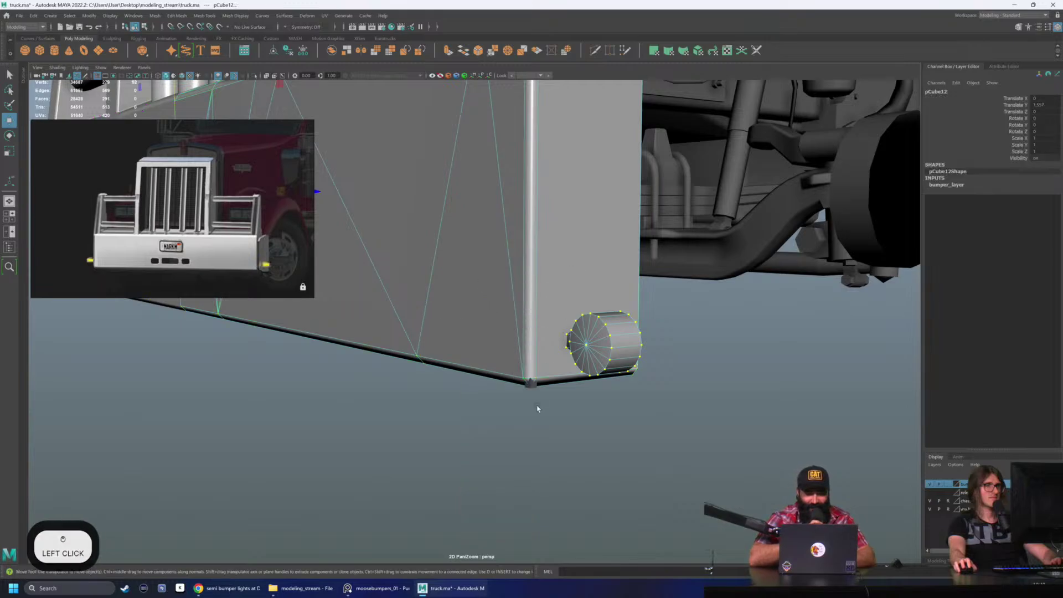
left_click(535, 393)
key("Delete")
scroll(535, 394, "down", 3)
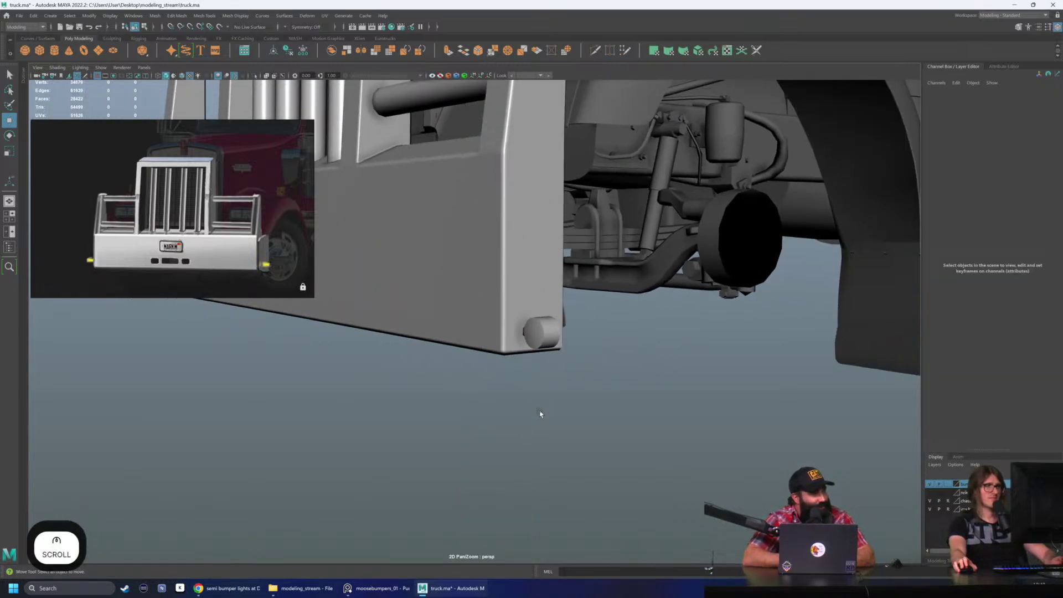
left_click_drag(541, 413, 597, 400, "alt")
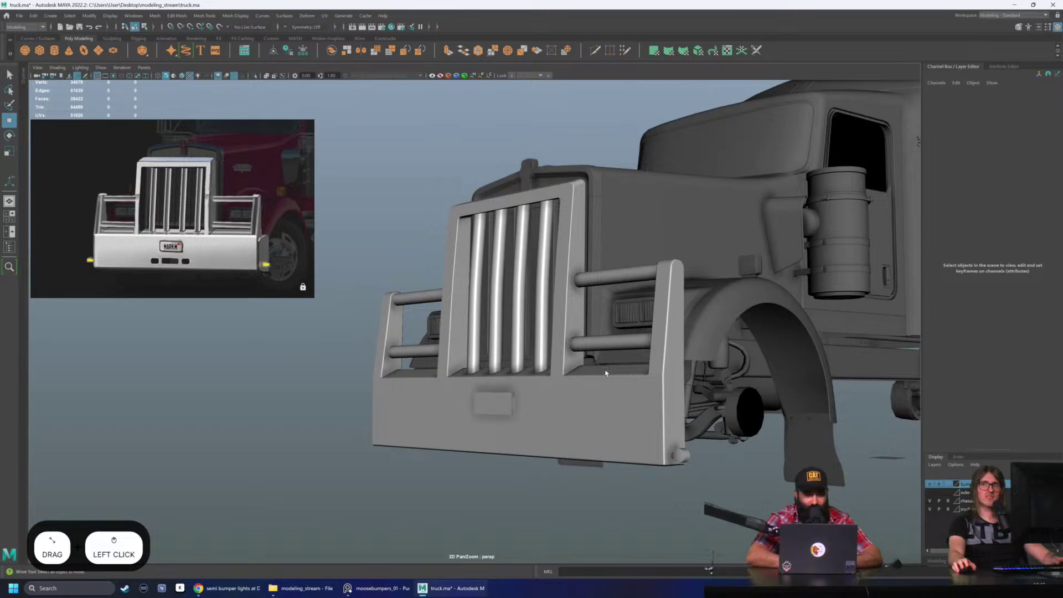
Step: Examine the vertices along the rear edge of the bumper's side panel, then clear the selection
left_click(608, 365)
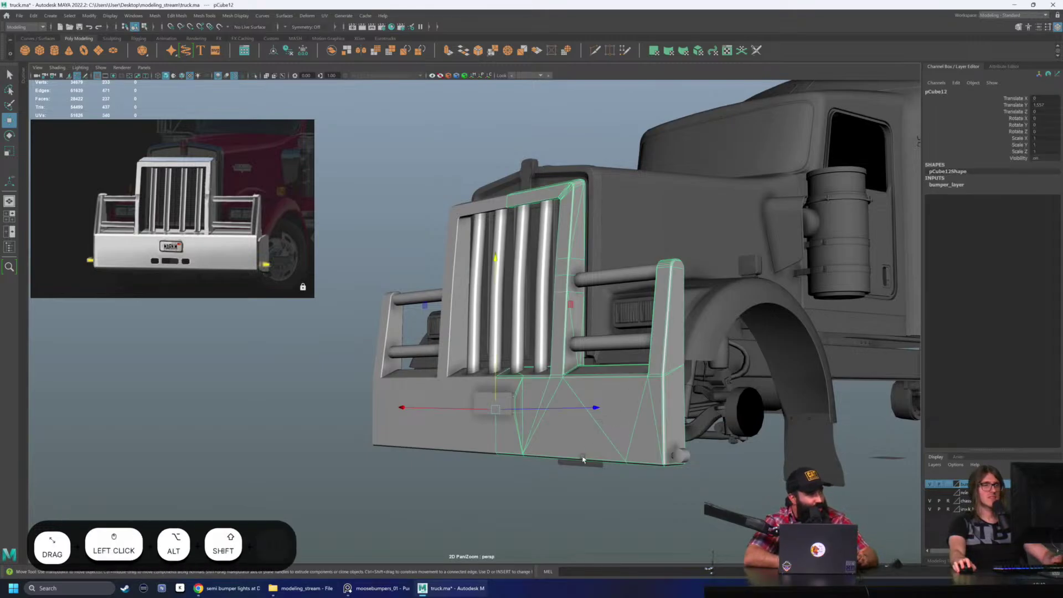
left_click_drag(662, 404, 593, 277, "alt")
right_click(590, 267)
right_click_drag(590, 283, 548, 266)
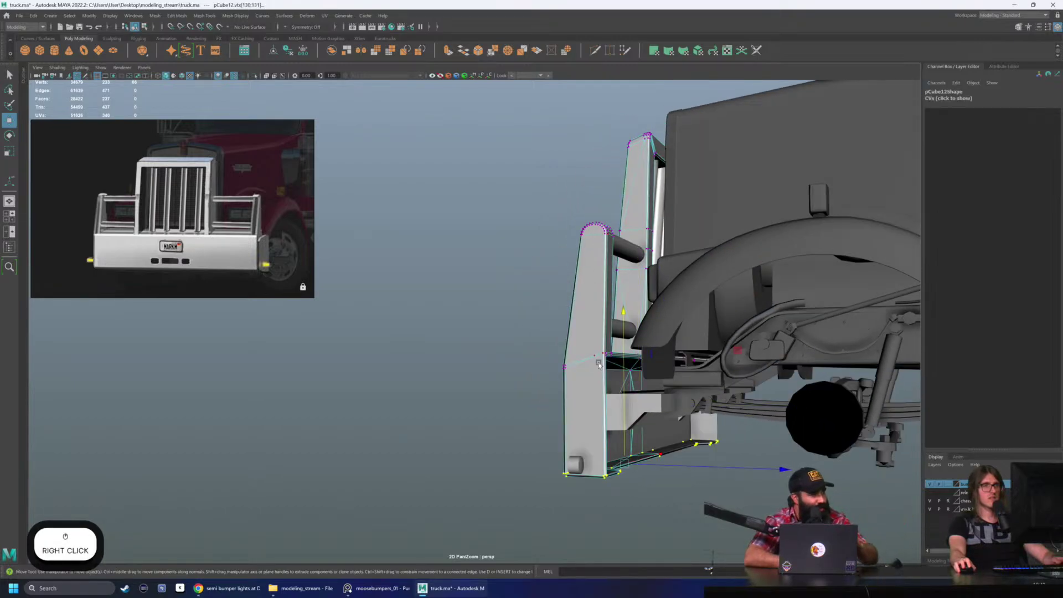
left_click_drag(597, 458, 622, 489)
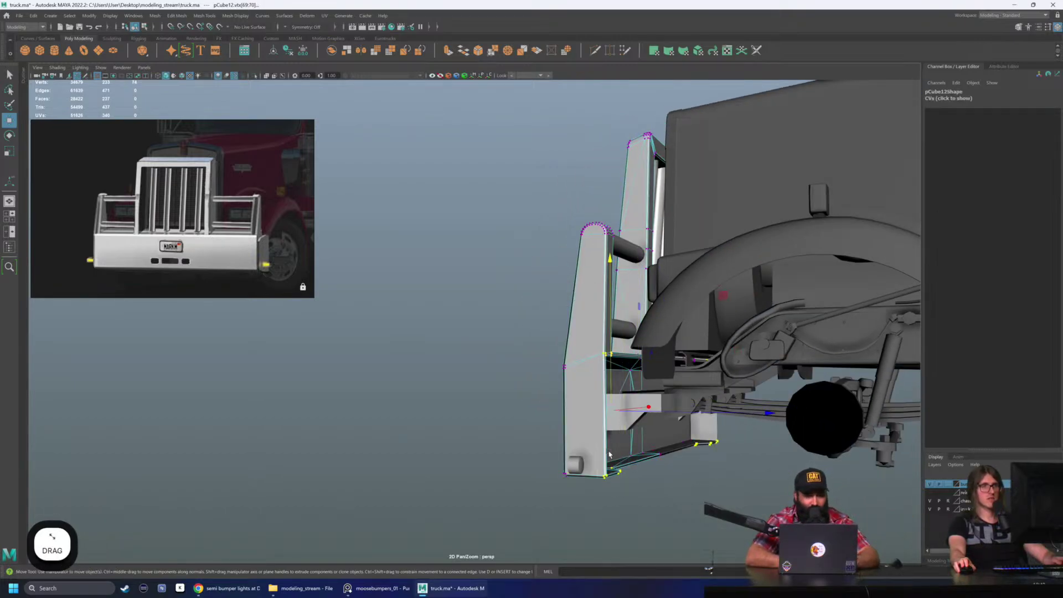
middle_click_drag(609, 455, 591, 445, "alt")
key("q")
right_click_drag(481, 355, 496, 337)
left_click(496, 337)
Step: Create a new cube as a measuring block and snap it to the upper rear corner of the bumper's side
key("4")
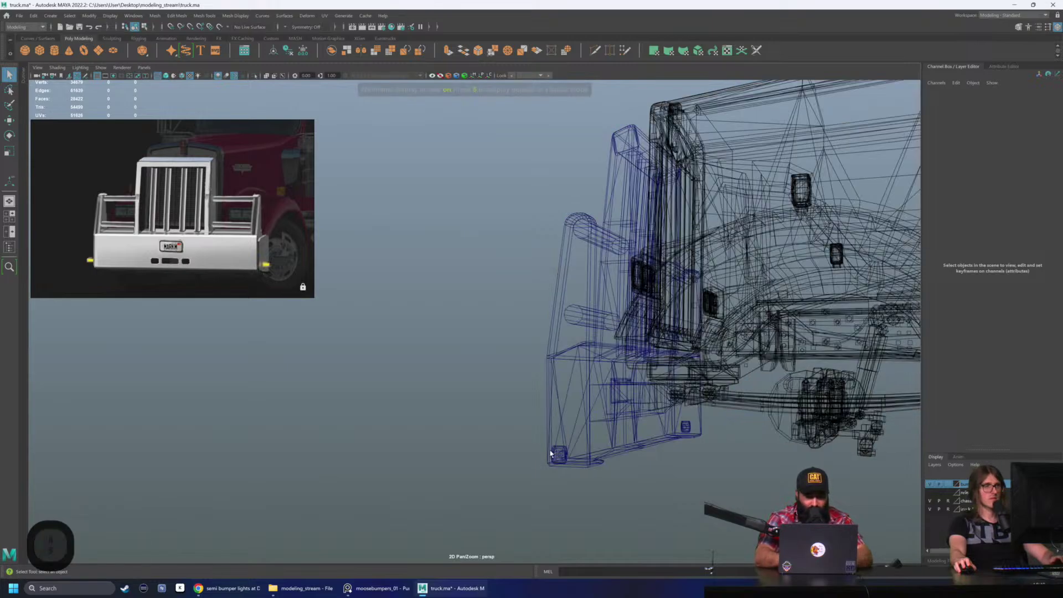
left_click(39, 51)
scroll(609, 384, "down", 5)
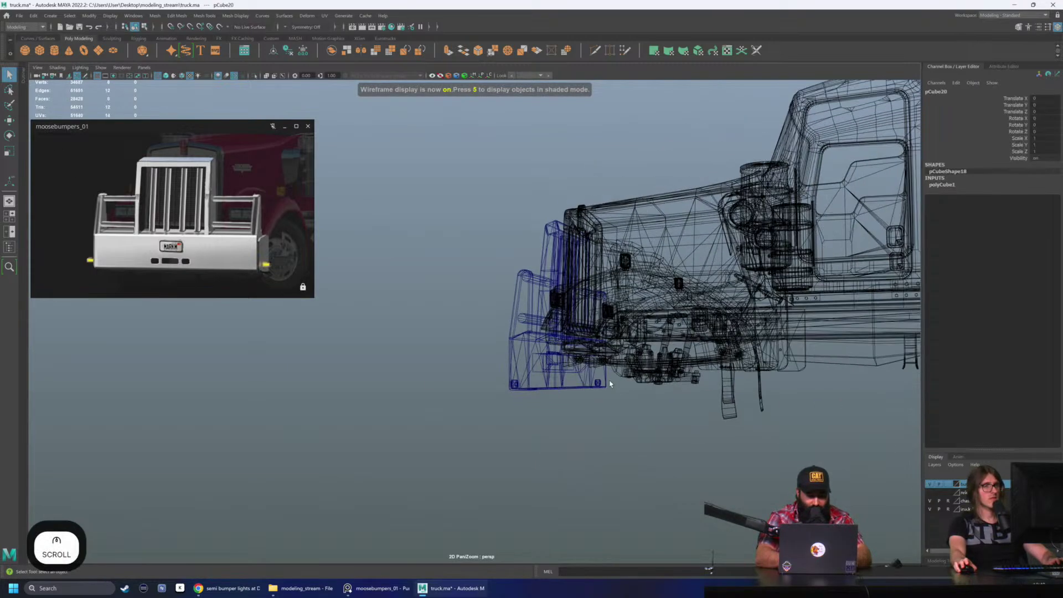
scroll(609, 383, "down", 6)
key("w")
key("v")
left_click_drag(716, 357, 626, 363)
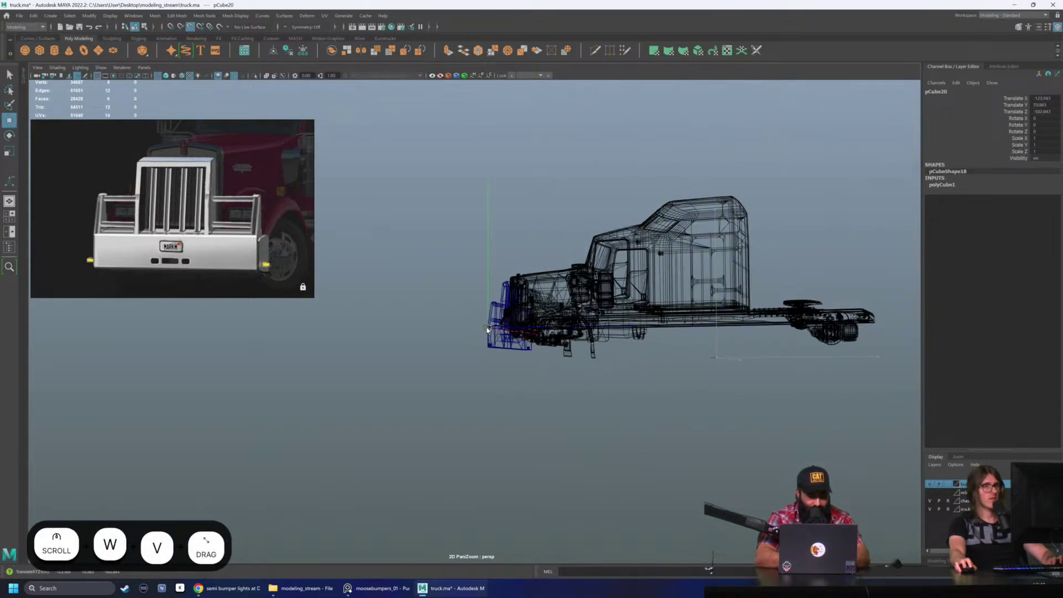
key("f")
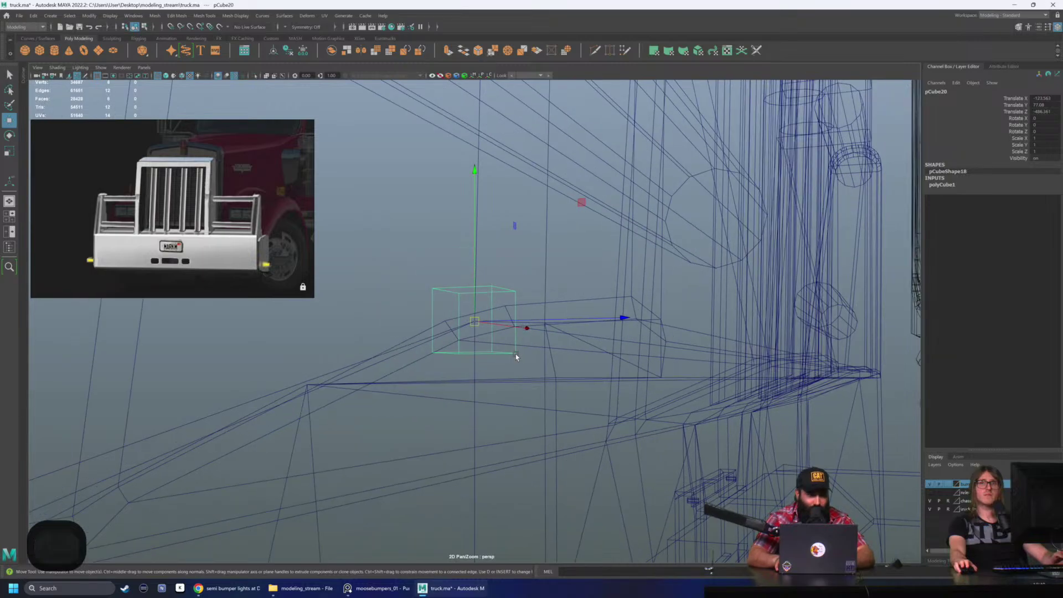
key("6")
left_click_drag(513, 353, 526, 273, "alt")
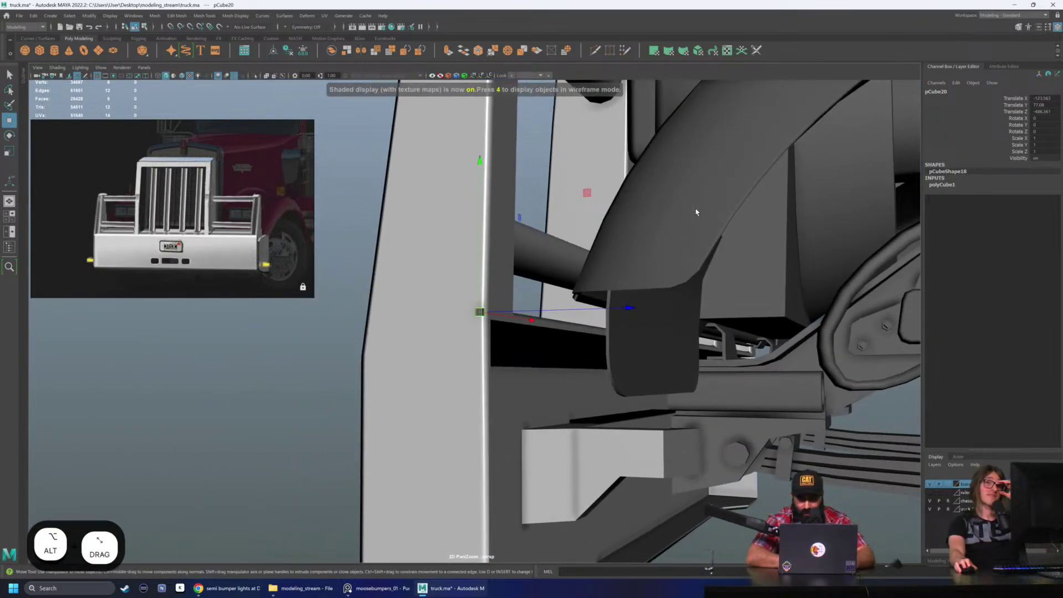
Step: Set the measuring block's Y scale to 50.8 and lower it along the rear edge to compare the bumper's height
left_click(1042, 144)
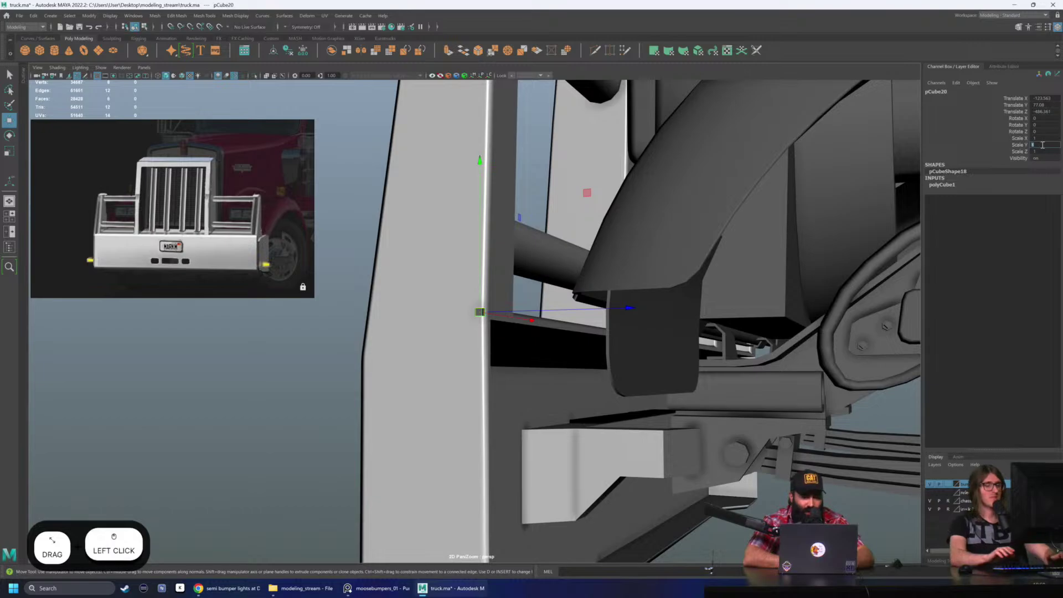
type("50.8")
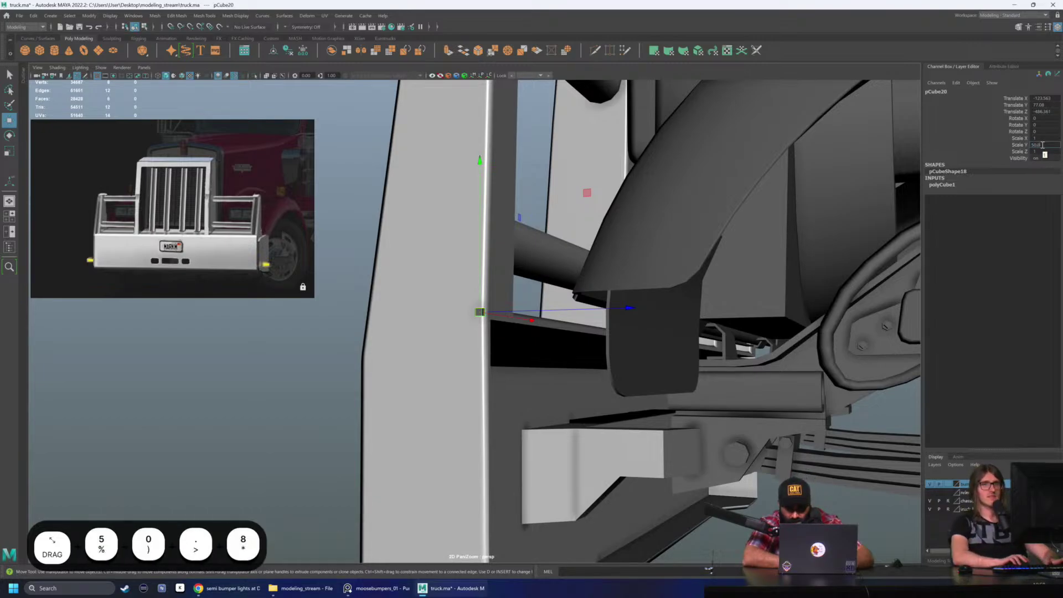
key("Return")
scroll(470, 264, "down", 3)
key("alt")
key("w")
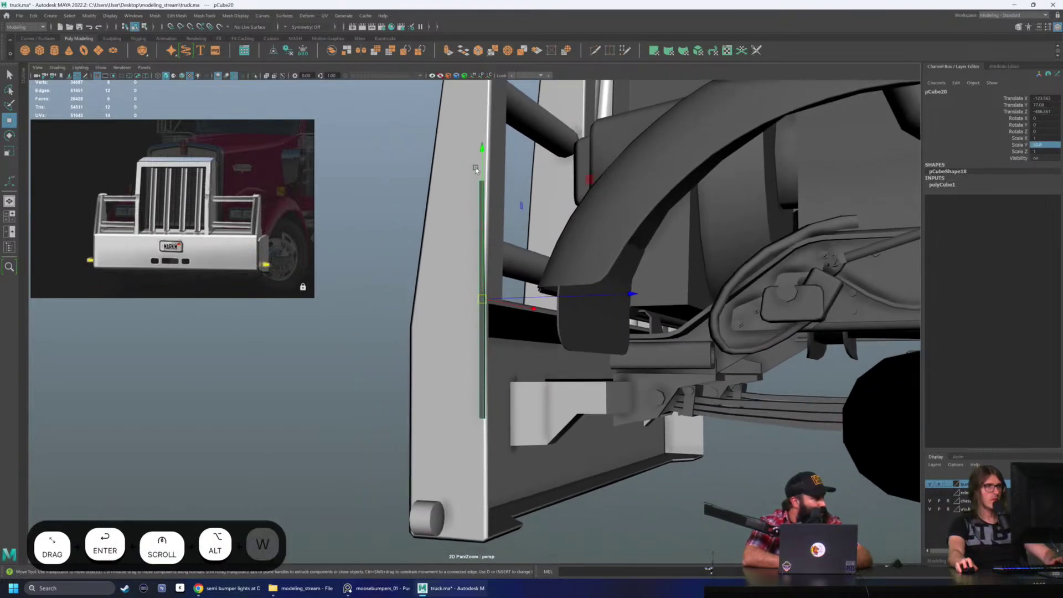
left_click_drag(475, 169, 489, 275)
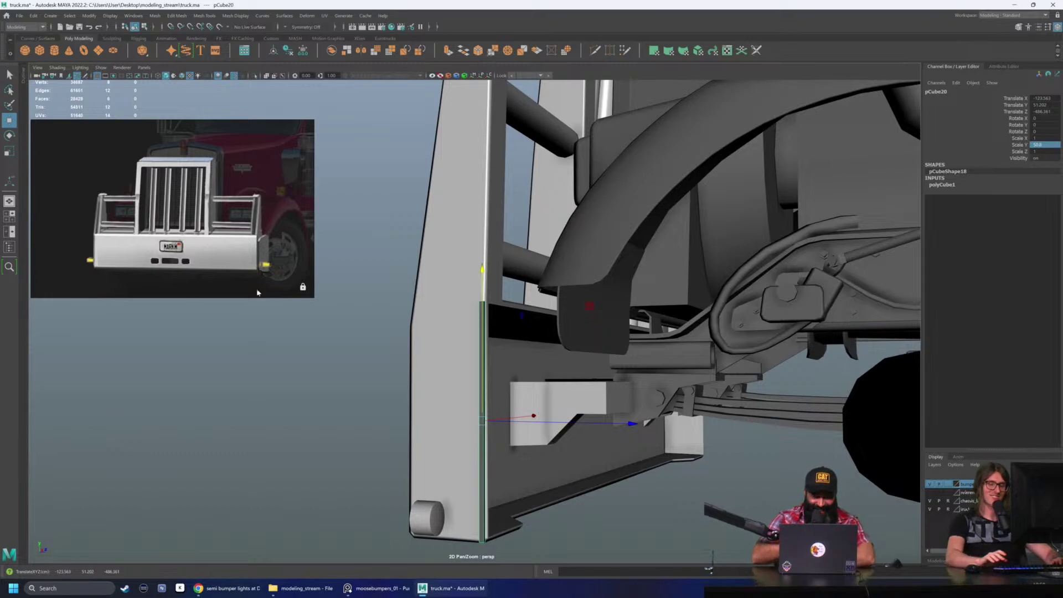
Step: Delete the measuring block and select the whole bumper and bull bar assembly
key("Delete")
left_click_drag(463, 331, 401, 369, "alt")
right_click_drag(401, 370, 293, 363, "alt")
middle_click_drag(293, 362, 449, 349, "alt")
left_click_drag(448, 350, 599, 368, "alt")
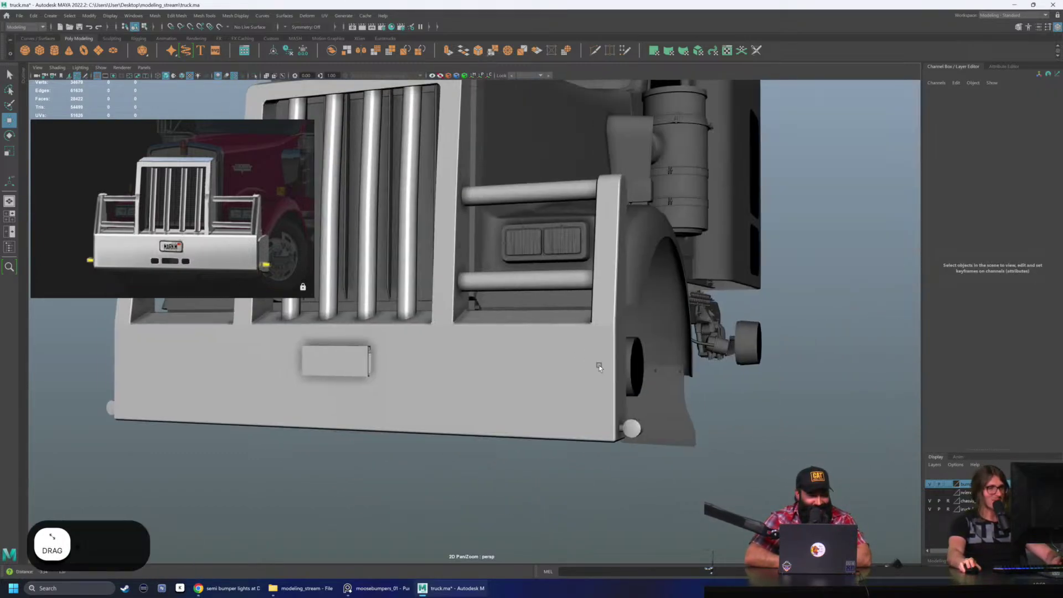
right_click_drag(599, 368, 498, 370, "alt")
middle_click_drag(498, 369, 619, 381, "alt")
left_click_drag(619, 381, 470, 222, "alt")
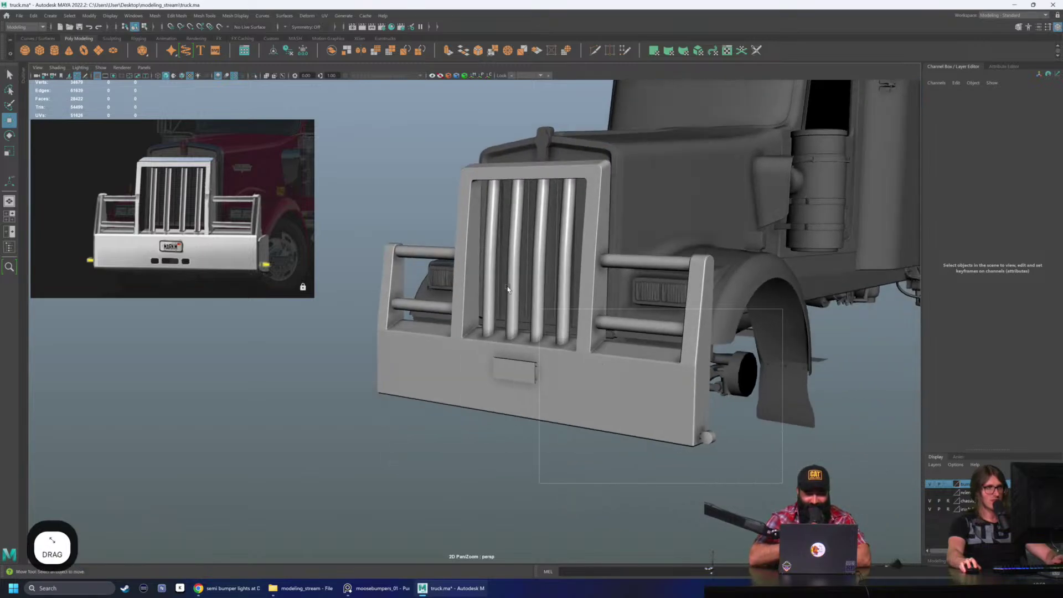
left_click(458, 186)
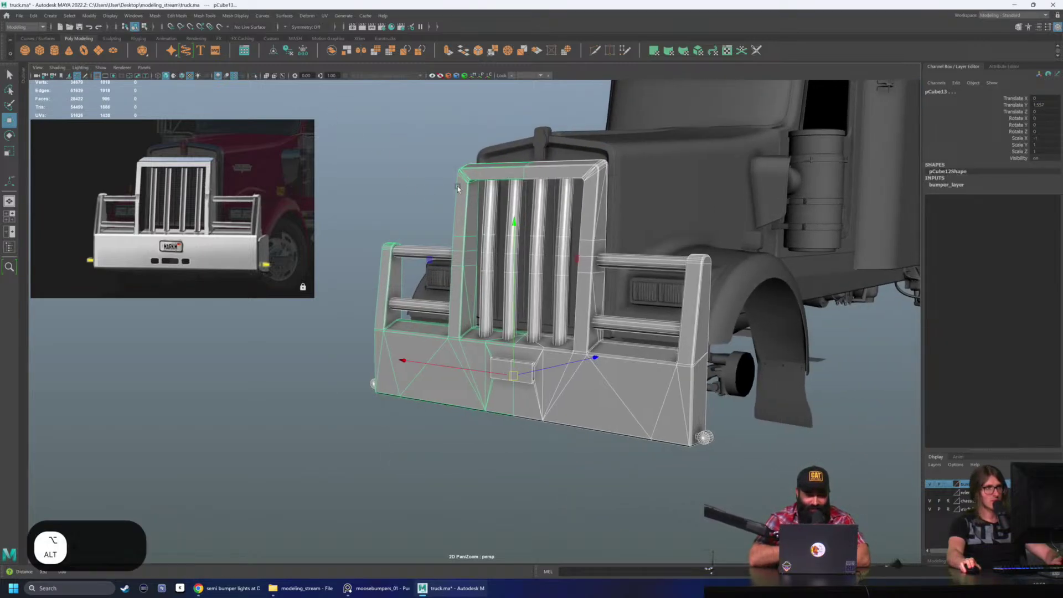
Step: Clear the selection and review the bumper and bull bar assembly from the front corner
left_click_drag(457, 186, 220, 86, "alt")
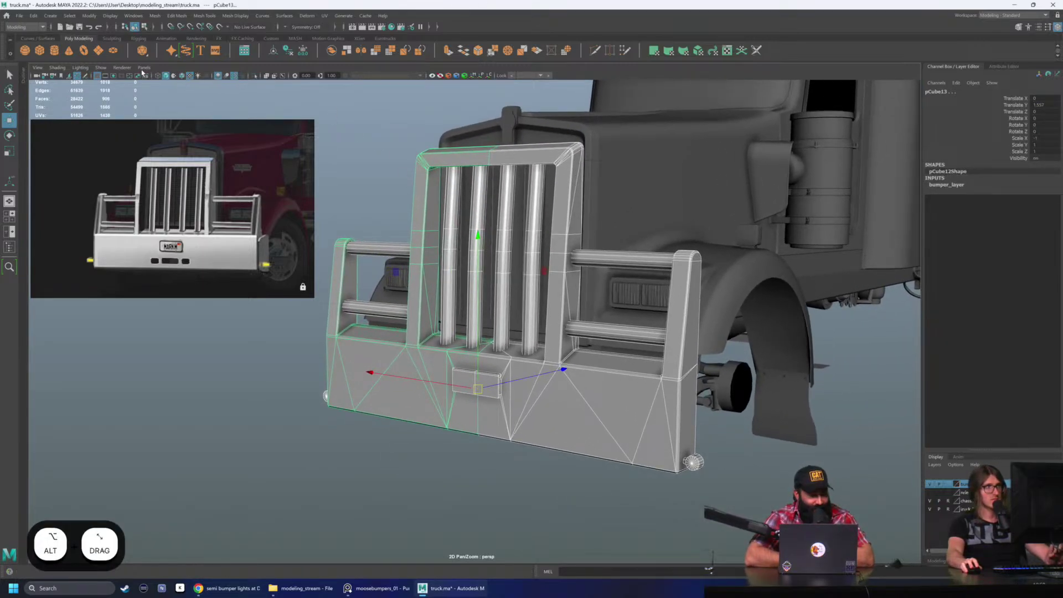
left_click(348, 124)
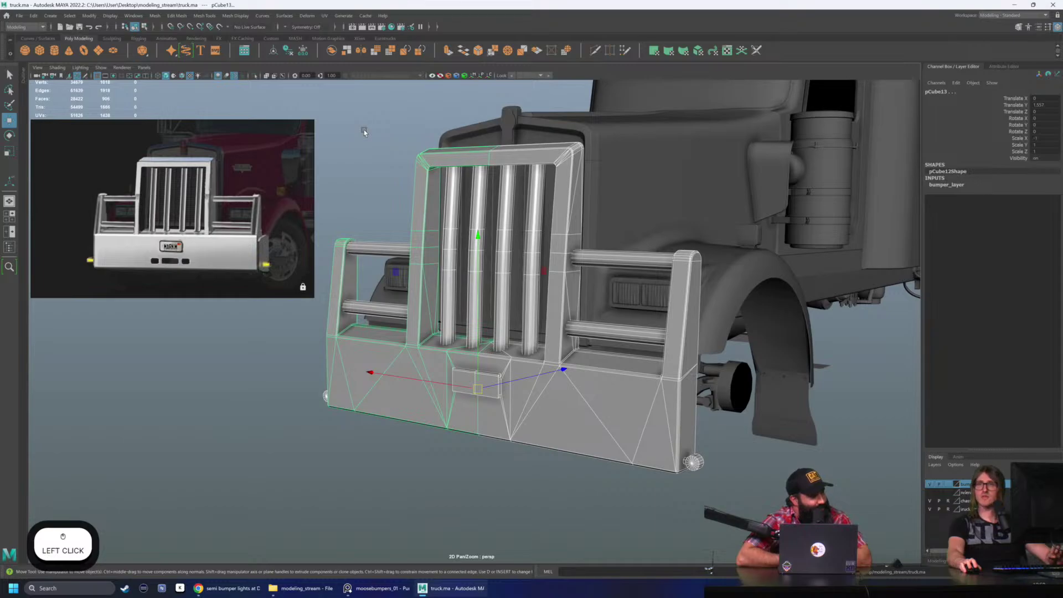
left_click(363, 129)
left_click_drag(363, 130, 397, 157, "alt")
right_click_drag(397, 157, 447, 164, "alt")
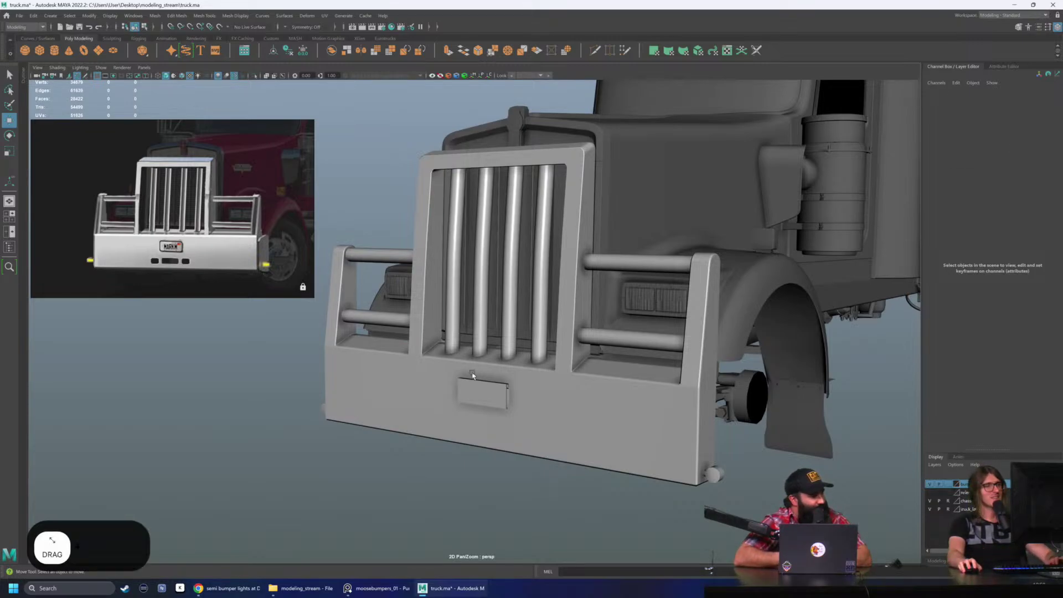
Step: Inspect the licence plate bracket on the front of the bumper from close up and from both sides
left_click(465, 390)
key("q")
key("f")
scroll(479, 387, "down", 3)
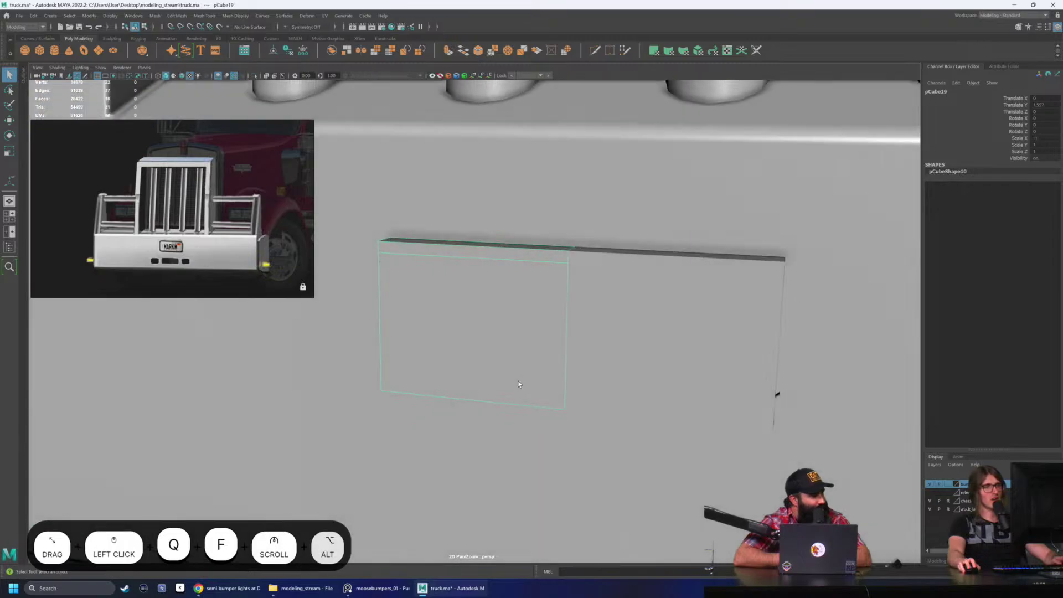
left_click_drag(479, 387, 454, 386, "alt")
scroll(457, 384, "up", 3)
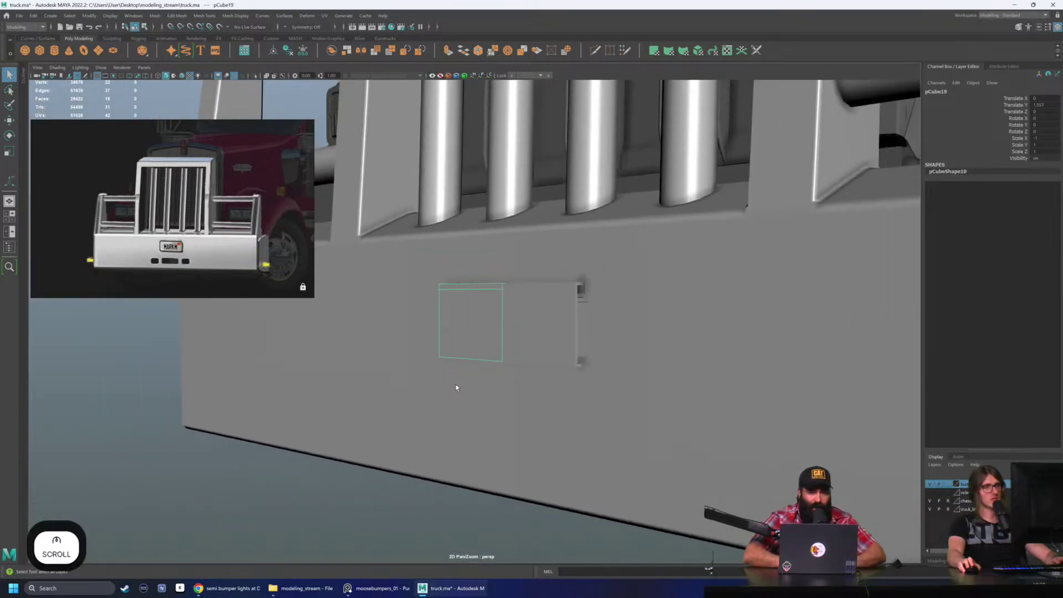
left_click(382, 467)
left_click_drag(382, 467, 488, 395, "alt")
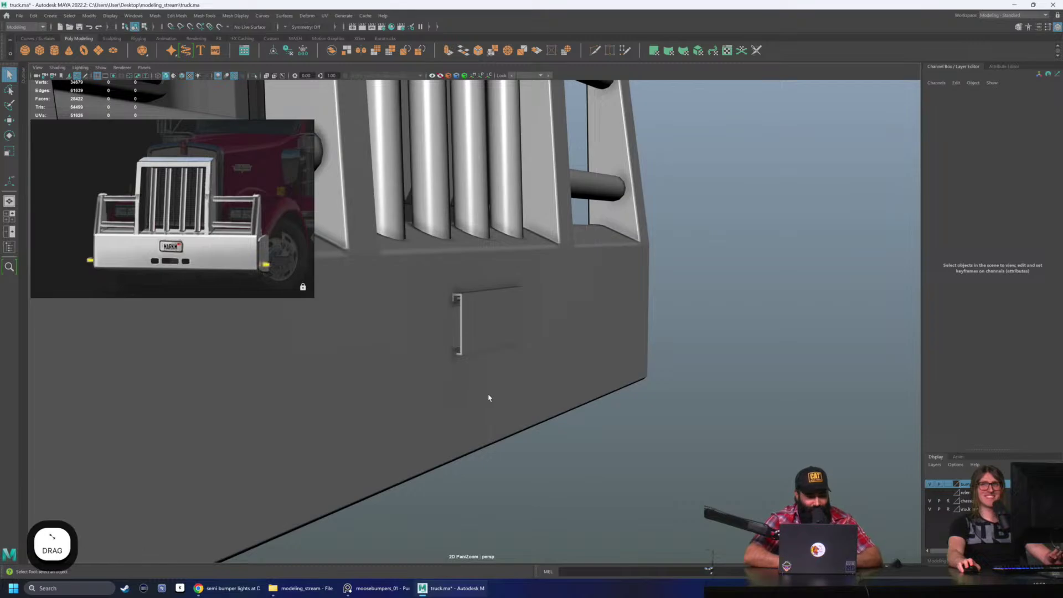
scroll(488, 397, "down", 3)
mouse_move(503, 384)
left_mouse_down("alt")
mouse_move(565, 396)
mouse_move(526, 439)
mouse_move(534, 396)
mouse_move(571, 380)
mouse_move(515, 390)
left_mouse_up("alt")
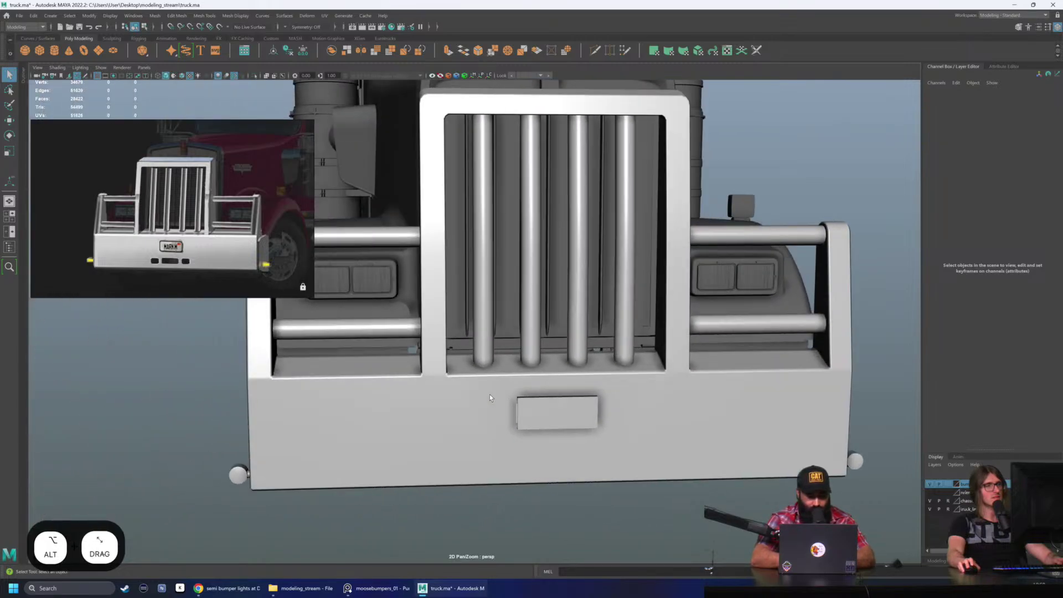
Step: Create a new cube as a plate-sized measuring block and snap it to the upper corner of the licence plate bracket
left_click(42, 54)
key("w")
scroll(512, 350, "down", 3)
key("v")
middle_click_drag(470, 345, 506, 374)
scroll(509, 382, "up", 5)
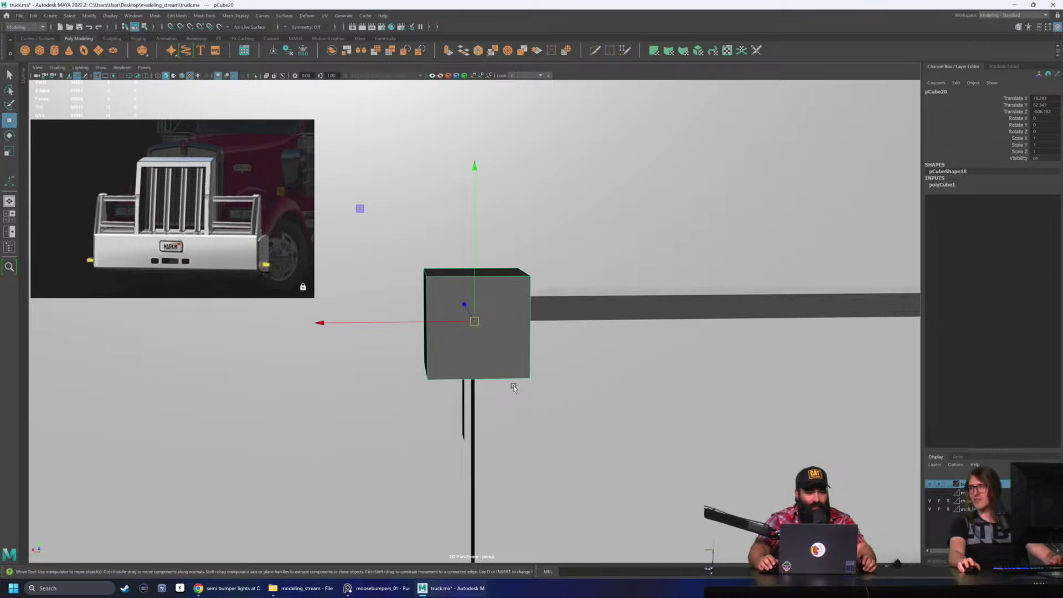
scroll(627, 326, "down", 3)
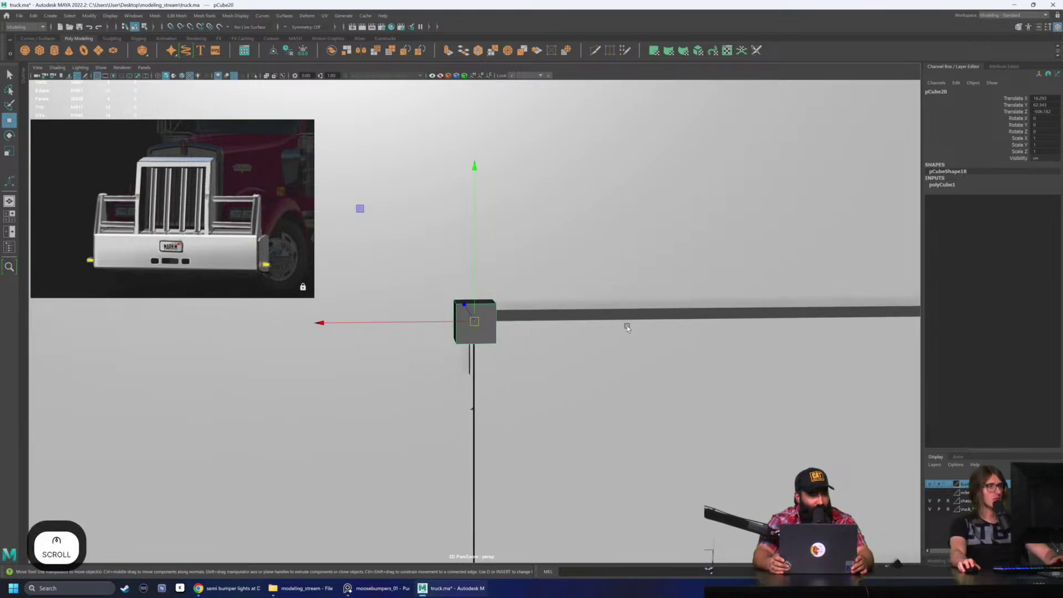
scroll(596, 338, "up", 1)
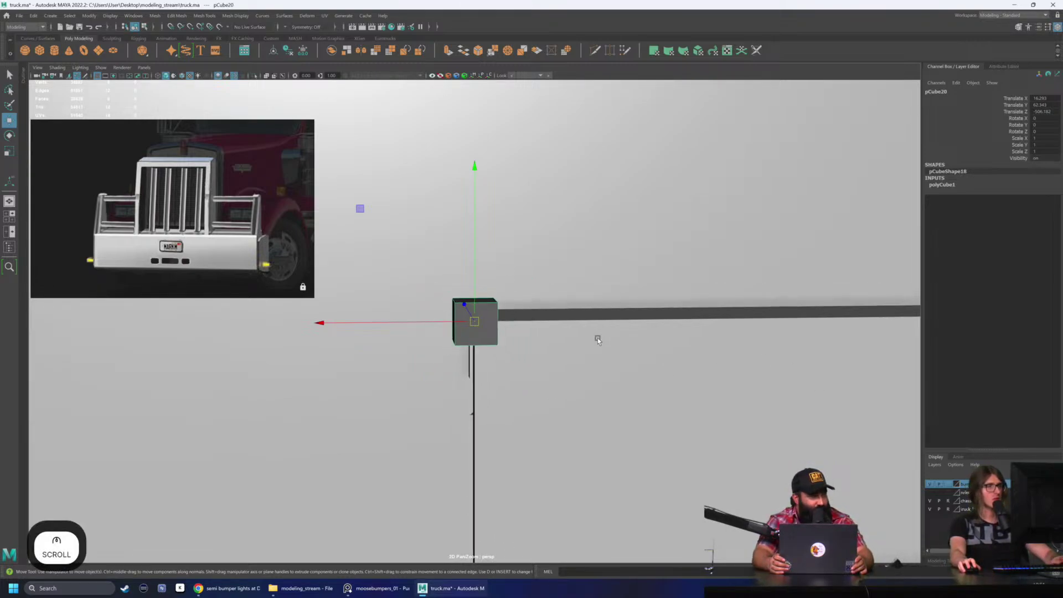
Step: Set the measuring block's Y scale to 15.24 and its X scale to 30.5
left_click(1039, 145)
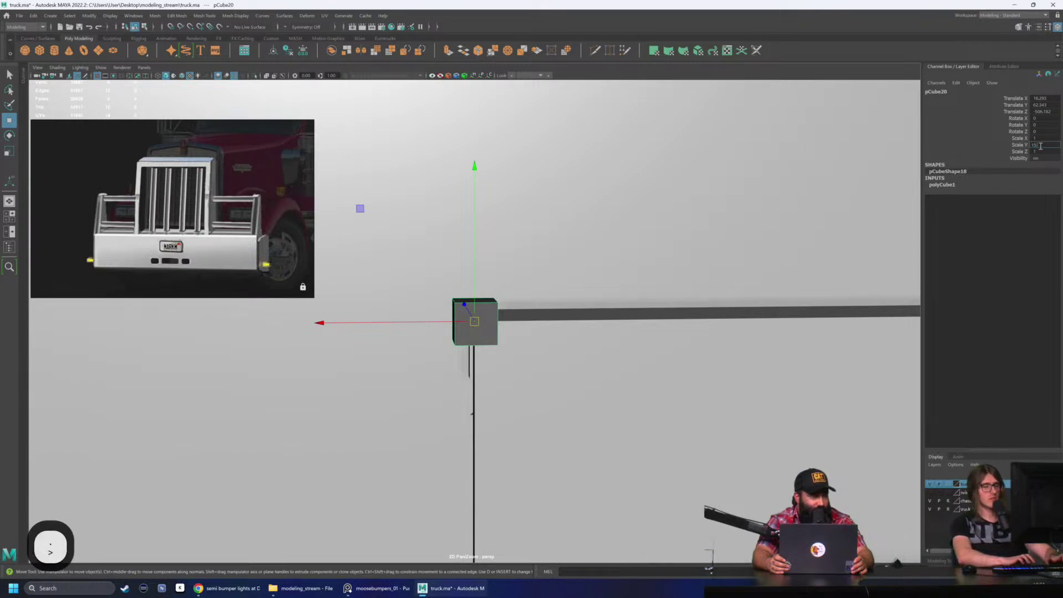
type("15")
key("Return")
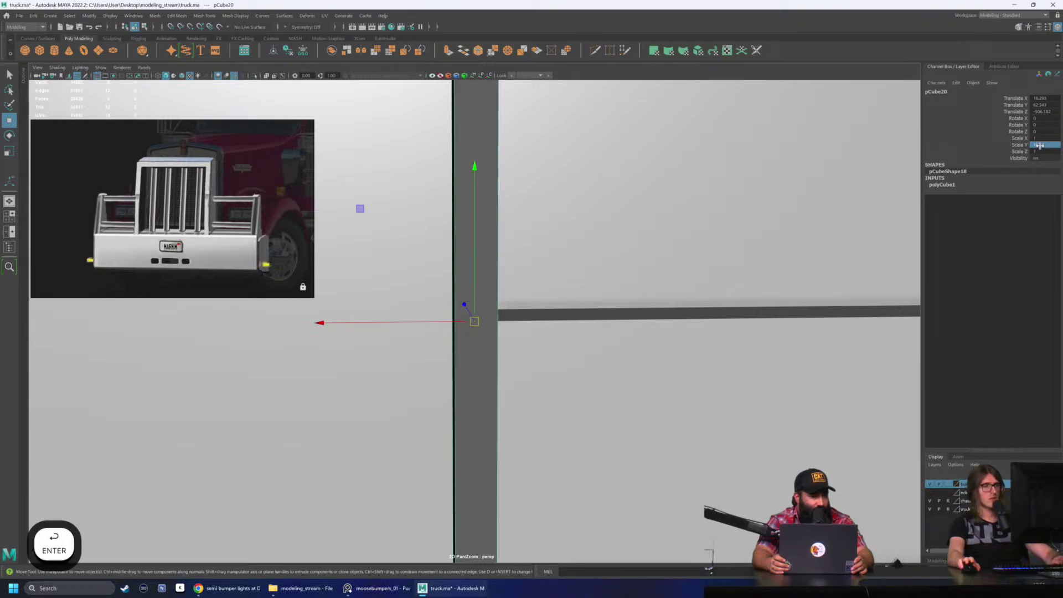
left_click(1044, 138)
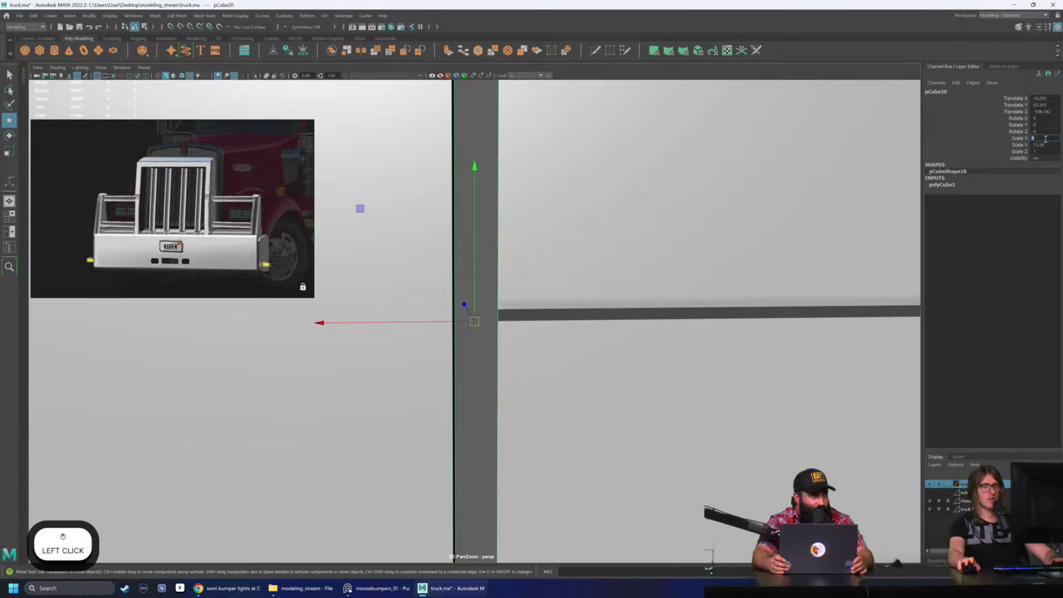
type("30.5")
key("Return")
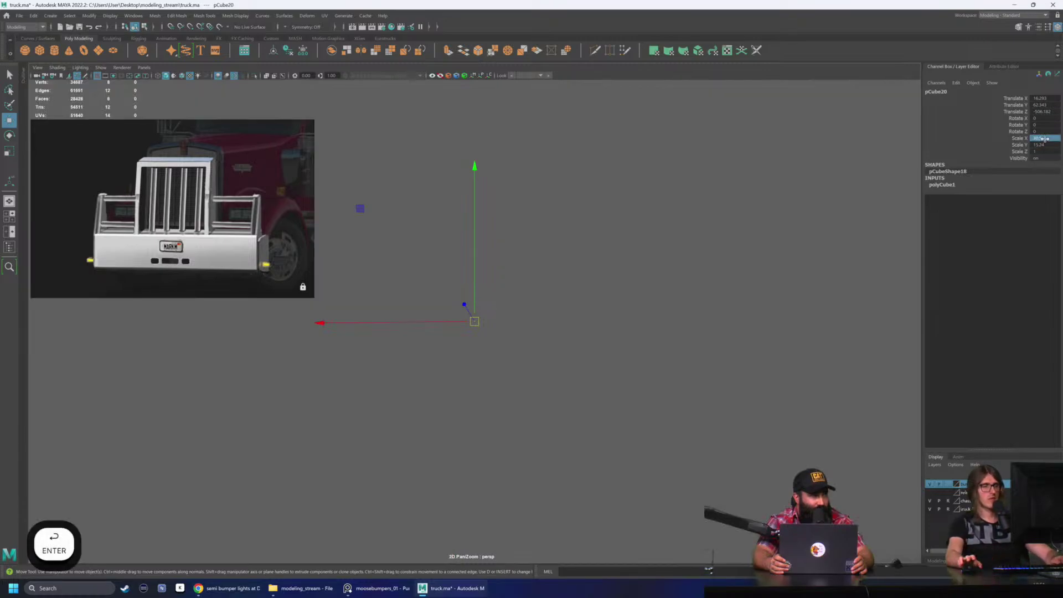
Step: Center the measuring block over the licence plate bracket and bring it just in front of the bracket's face
scroll(657, 230, "down", 5, "alt")
scroll(558, 276, "up", 2, "alt")
key("w")
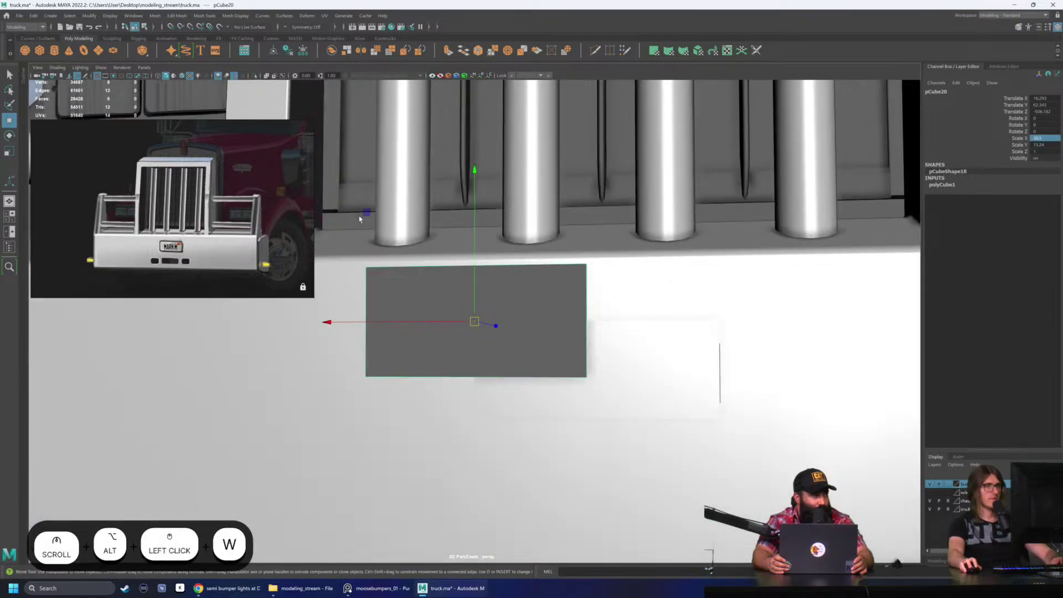
left_click_drag(360, 209, 467, 273)
key("w")
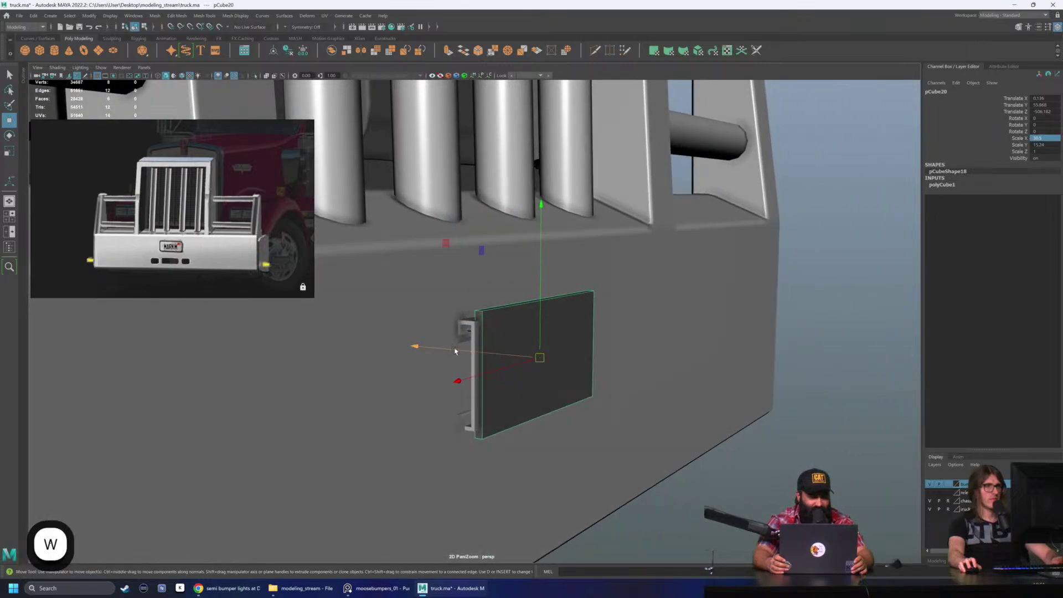
left_click_drag(454, 351, 458, 355)
left_click_drag(635, 297, 450, 300, "alt")
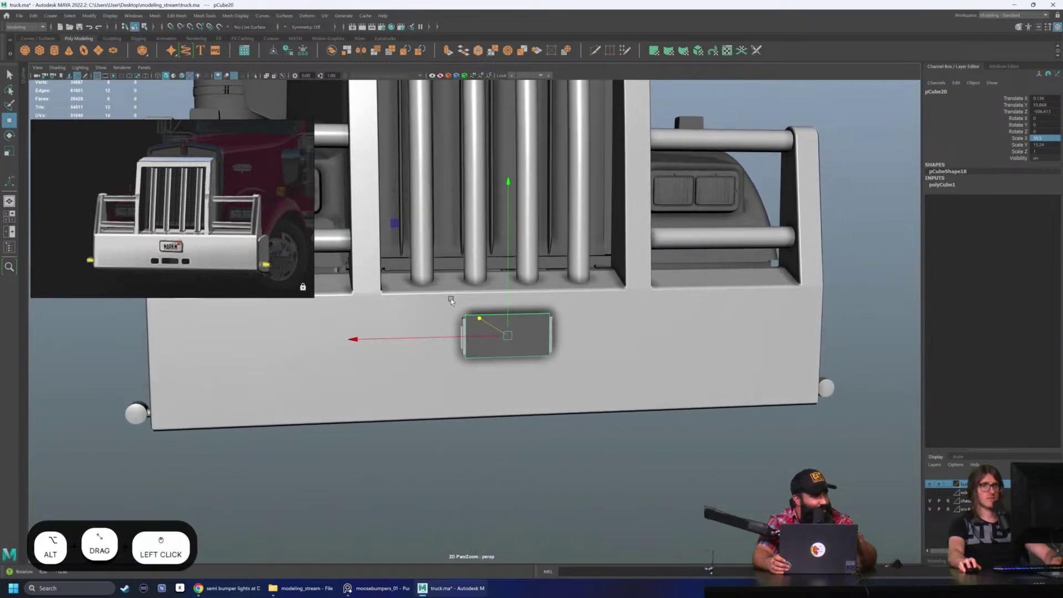
Step: Compare the measuring block's size with the licence plate bracket and the reference photo from several angles
left_click(1056, 145)
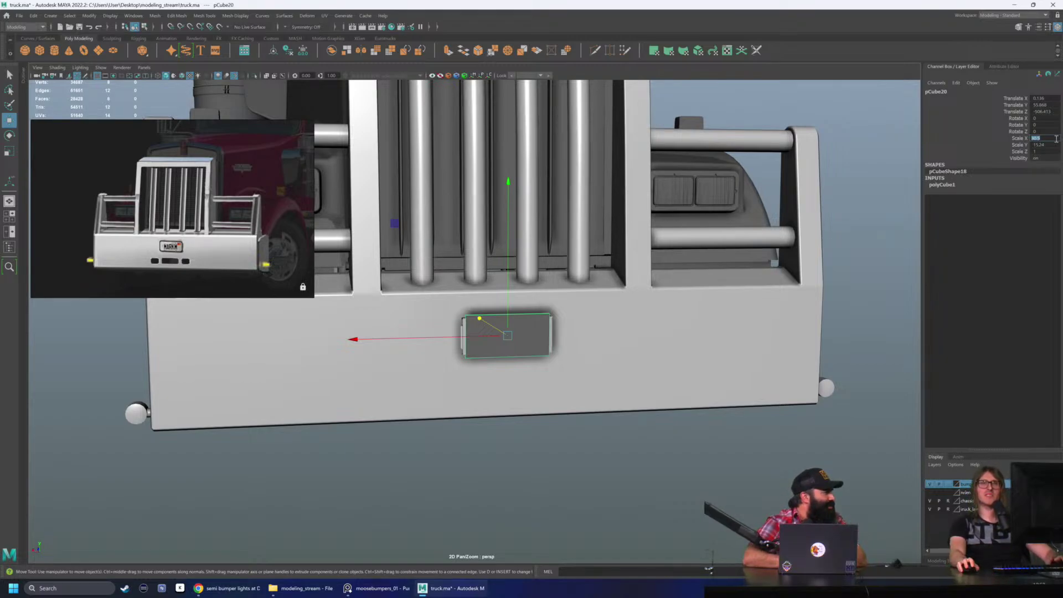
key("Tab")
scroll(745, 313, "up", 2)
left_click_drag(745, 313, 280, 367, "alt")
scroll(606, 323, "up", 2)
scroll(615, 338, "down", 4)
scroll(301, 244, "up", 1)
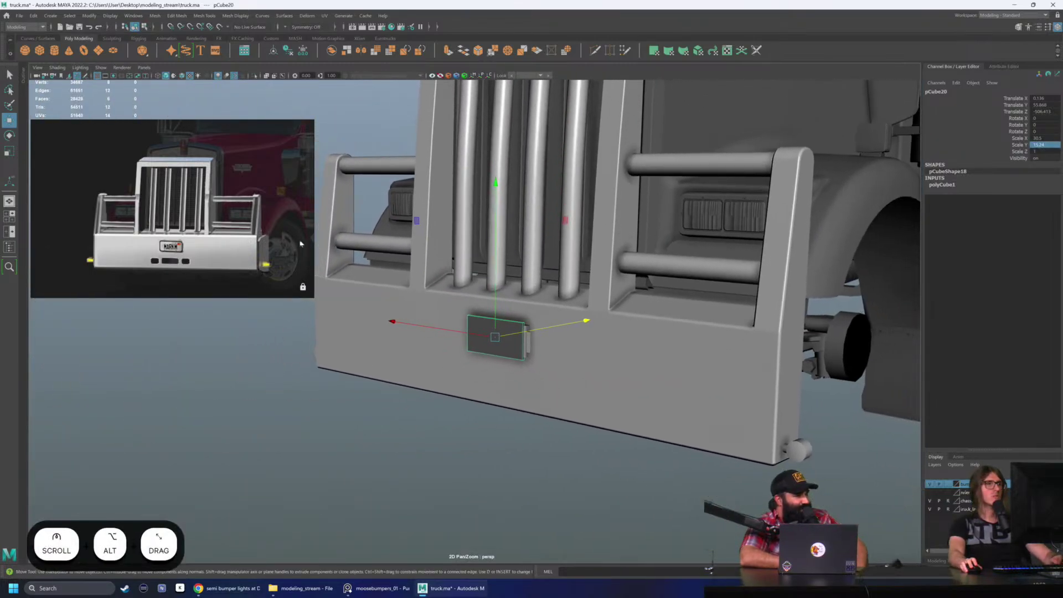
left_click(385, 38)
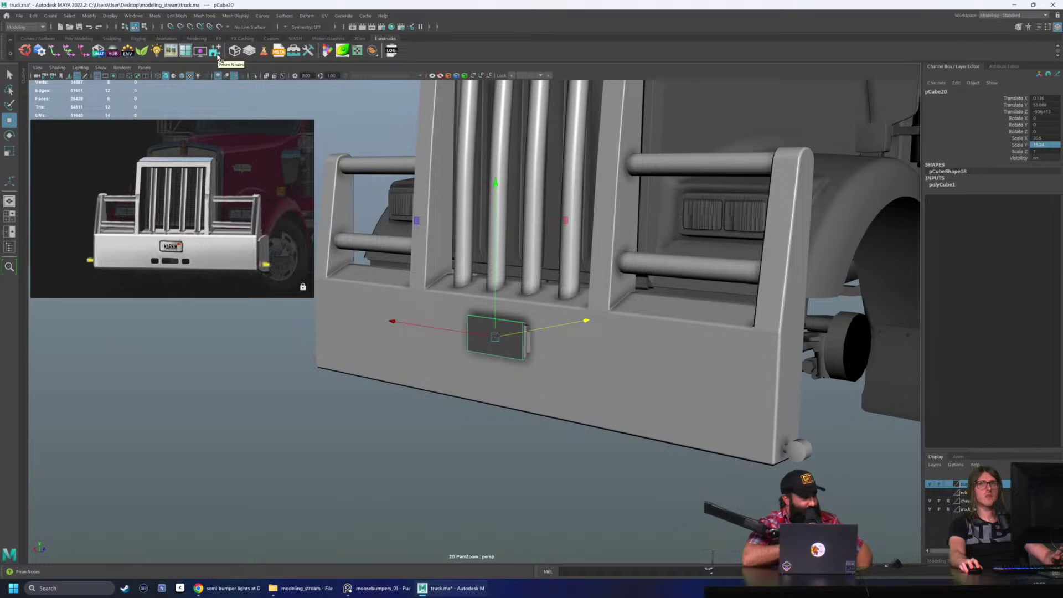
Step: Display the model in wireframe and select one half of the licence plate bracket together with its adjoining piece
scroll(493, 337, "up", 2)
left_click_drag(492, 338, 430, 306, "alt")
key("f")
scroll(502, 350, "down", 5)
key("q")
left_click(388, 292)
key("4")
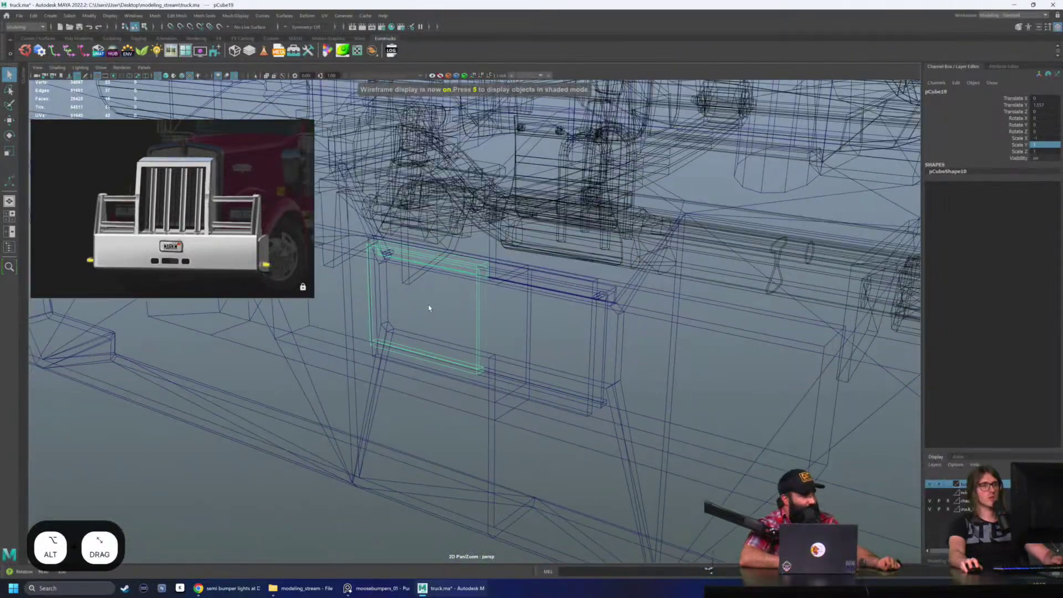
left_click(594, 298)
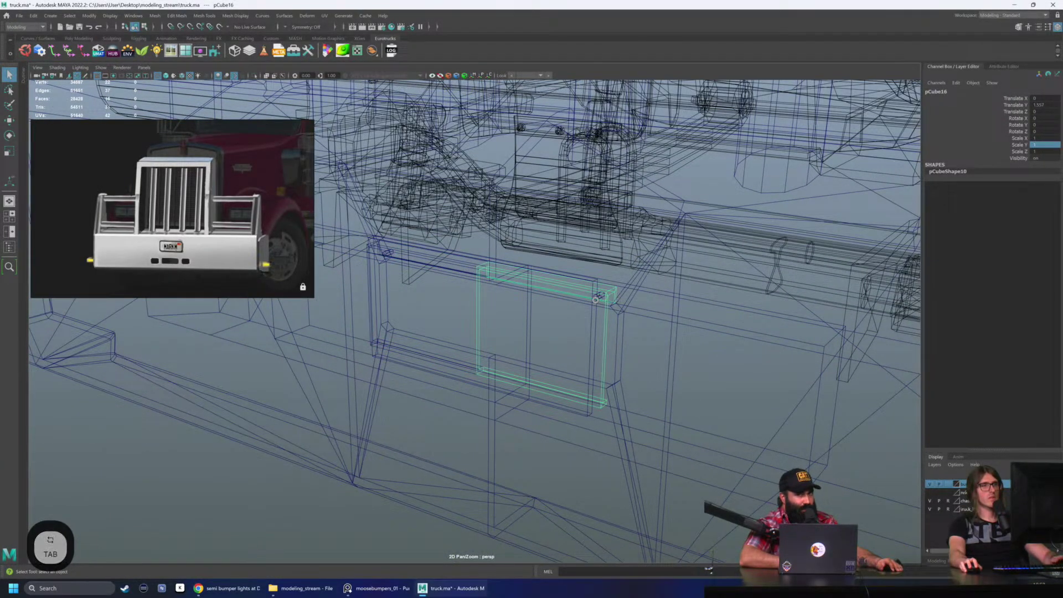
key("Tab")
left_click(594, 298)
left_click_drag(605, 292, 622, 303)
left_click(624, 305, "ctrl")
scroll(589, 325, "down", 8)
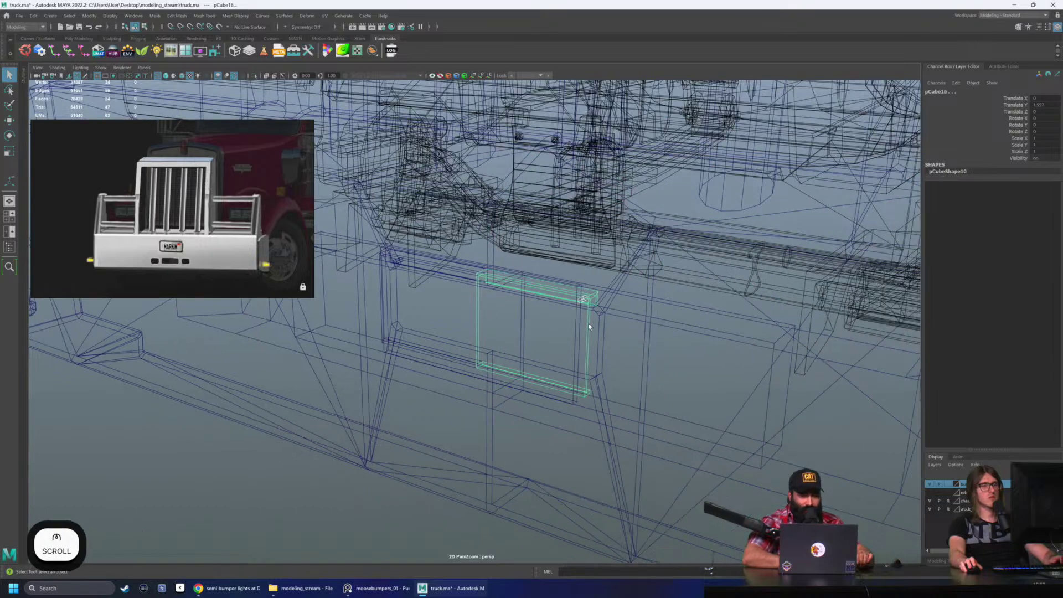
scroll(400, 366, "down", 1)
Step: Move the bracket's upper vertices up and its lower vertices down so the bracket extends past the measuring block
right_click_drag(379, 365, 322, 306)
right_click_drag(332, 349, 332, 350)
left_click_drag(332, 350, 585, 311, "alt")
key("6")
key("w")
scroll(533, 280, "up", 5)
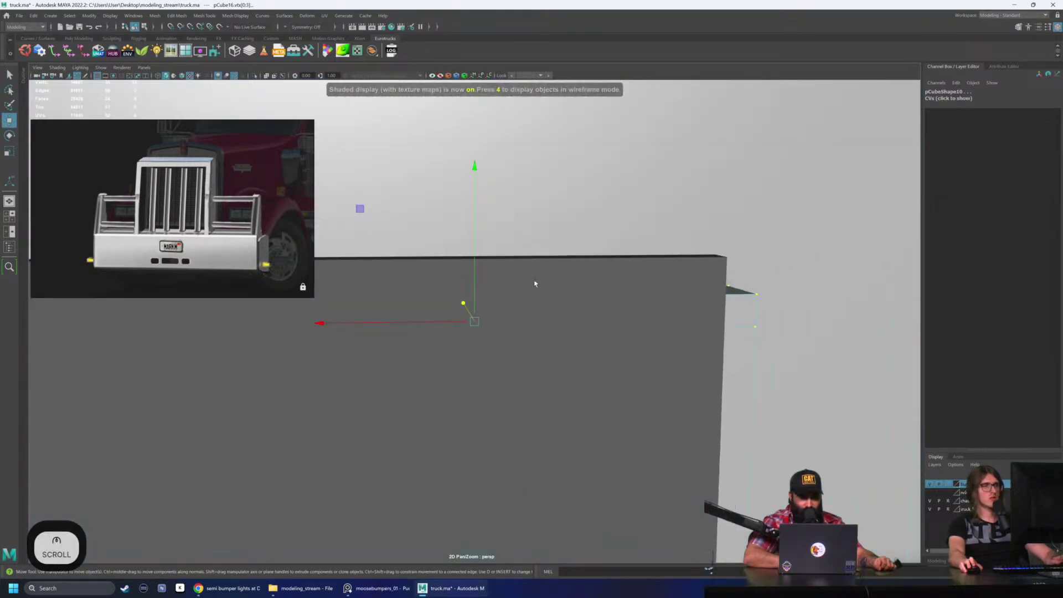
scroll(548, 294, "down", 3)
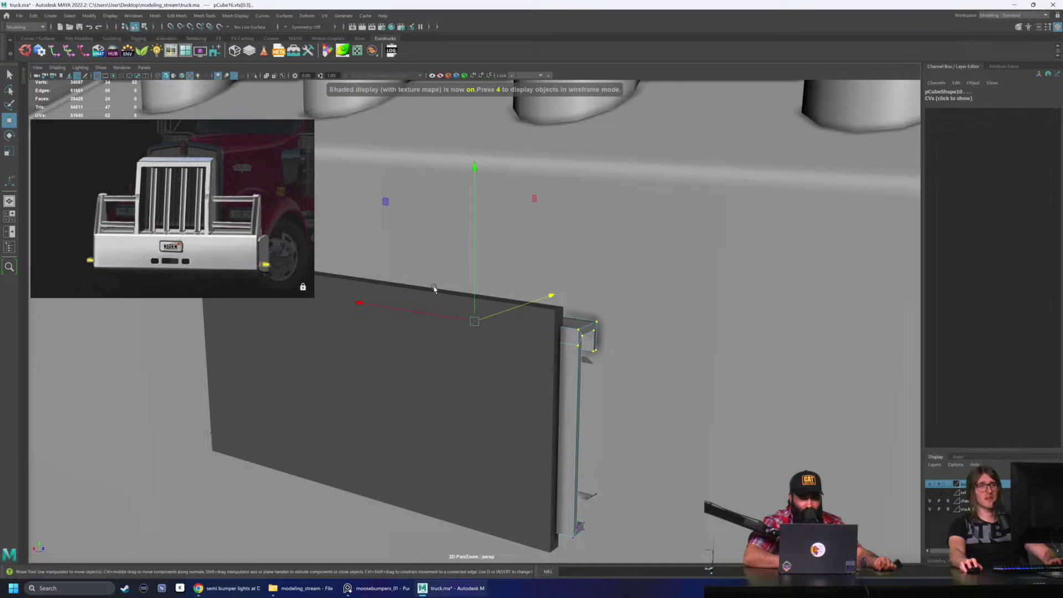
key("w")
left_click_drag(475, 248, 638, 413)
left_click_drag(581, 359, 286, 451)
left_click_drag(431, 409, 458, 404, "alt")
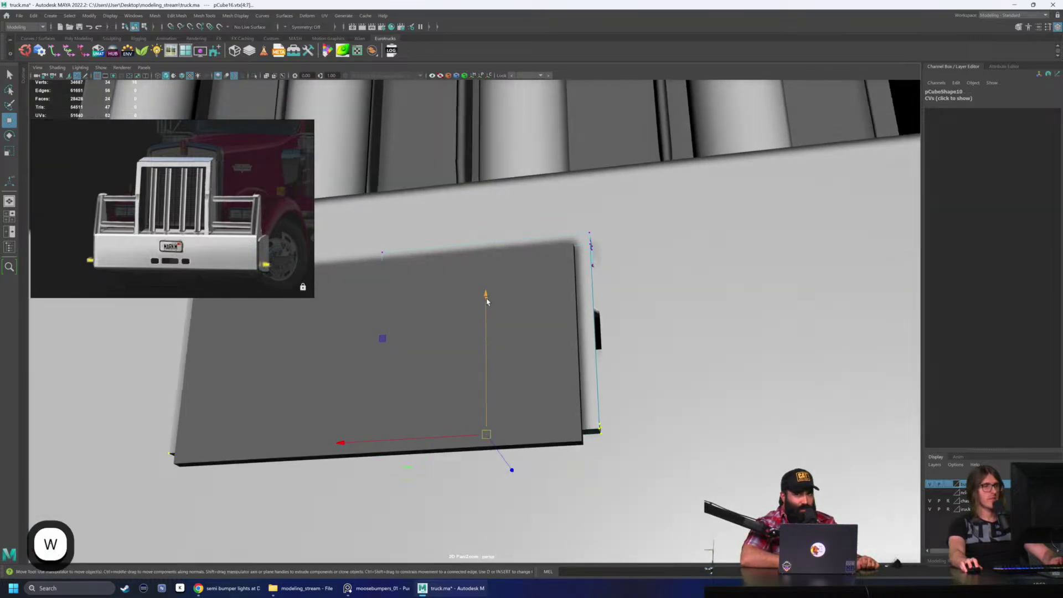
left_click_drag(487, 301, 458, 321)
right_click_drag(458, 321, 487, 309)
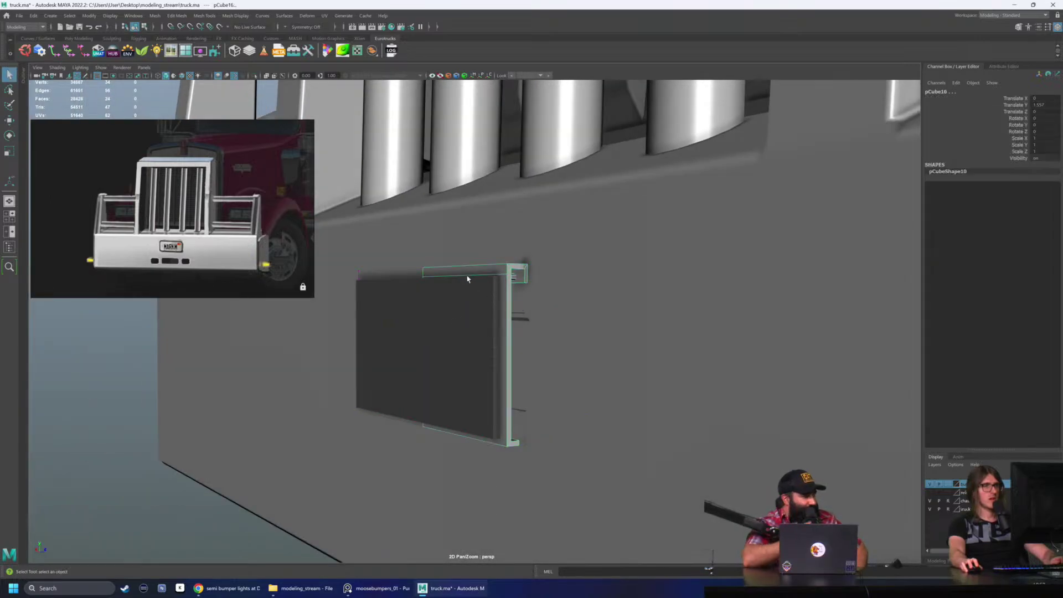
Step: Try to lower the bracket halves and the measuring block together on the bumper, undoing each move
left_click(479, 287, "shift")
key("w")
left_click_drag(419, 204, 419, 224)
key("ctrl+z")
key("4")
scroll(387, 249, "down", 4)
left_click_drag(354, 219, 415, 211, "alt")
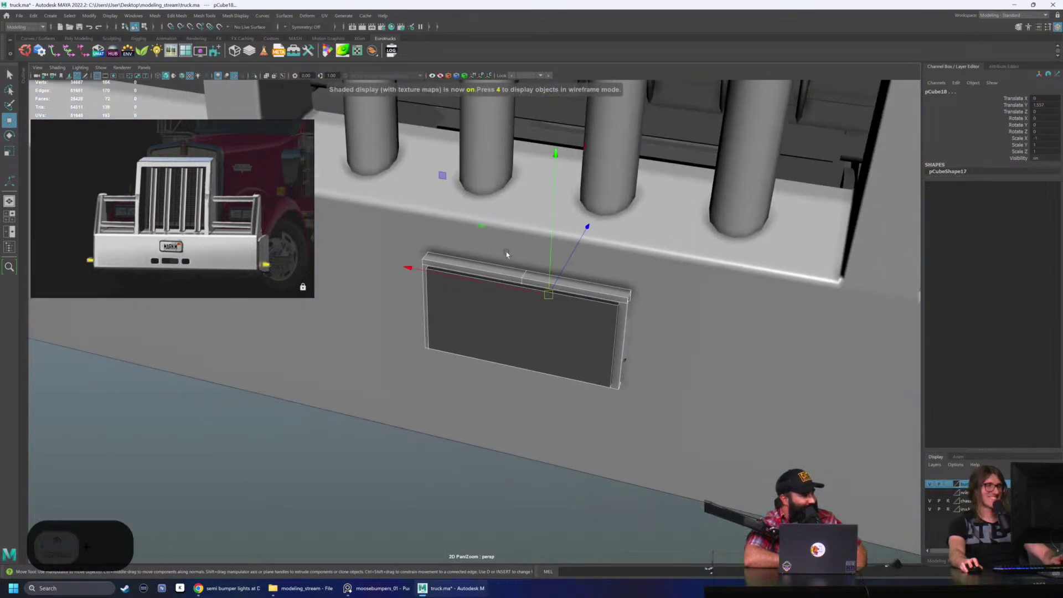
key("4")
mouse_move(450, 280)
left_mouse_down("alt")
mouse_move(369, 292)
mouse_move(383, 306)
left_mouse_up("alt")
scroll(383, 306, "up", 2)
key("6")
scroll(564, 311, "up", 2)
mouse_move(565, 311)
left_mouse_down("alt")
mouse_move(551, 273)
mouse_move(593, 277)
left_mouse_up("alt")
key("w")
left_click_drag(607, 218, 609, 237)
key("ctrl+z")
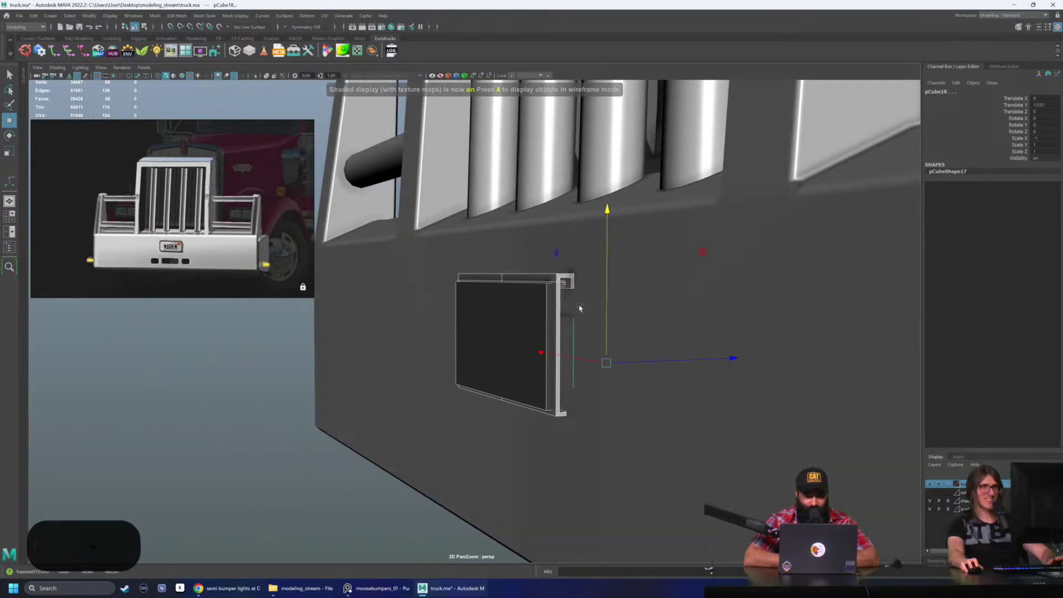
Step: Remove the piece behind the bracket from the selection, and lower the bracket halves and measuring block on the bumper
key("4")
left_click(577, 321, "ctrl")
key("6")
scroll(502, 275, "up", 2)
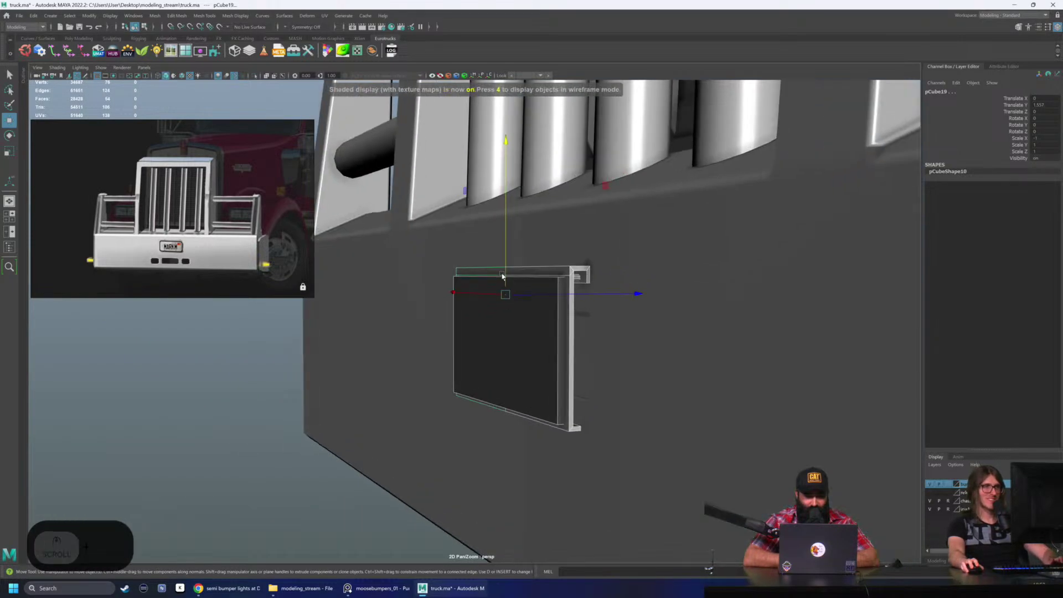
left_click_drag(505, 157, 506, 162)
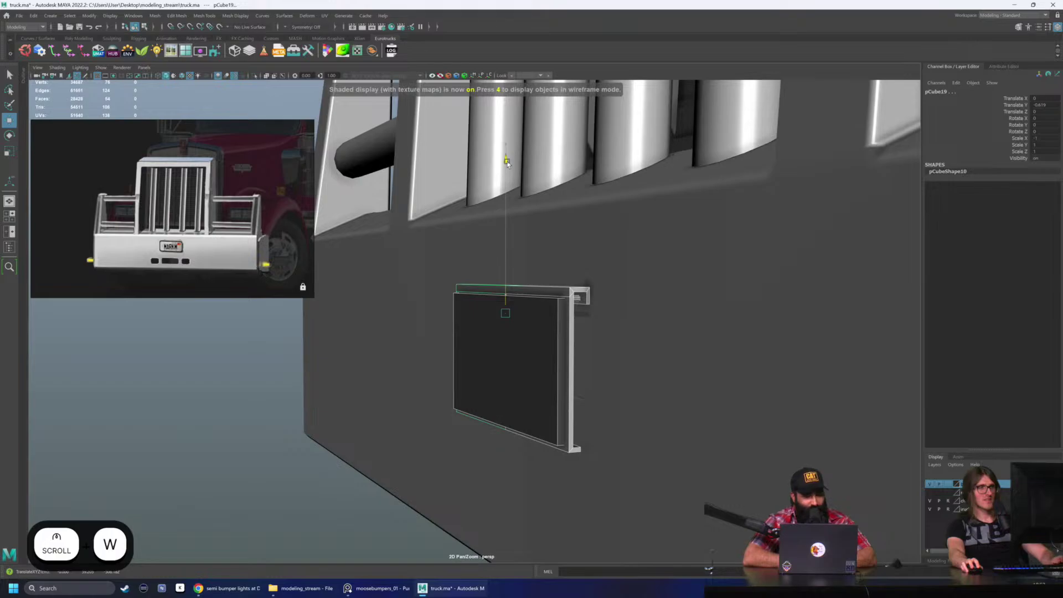
left_click_drag(631, 221, 505, 222, "alt")
key("q")
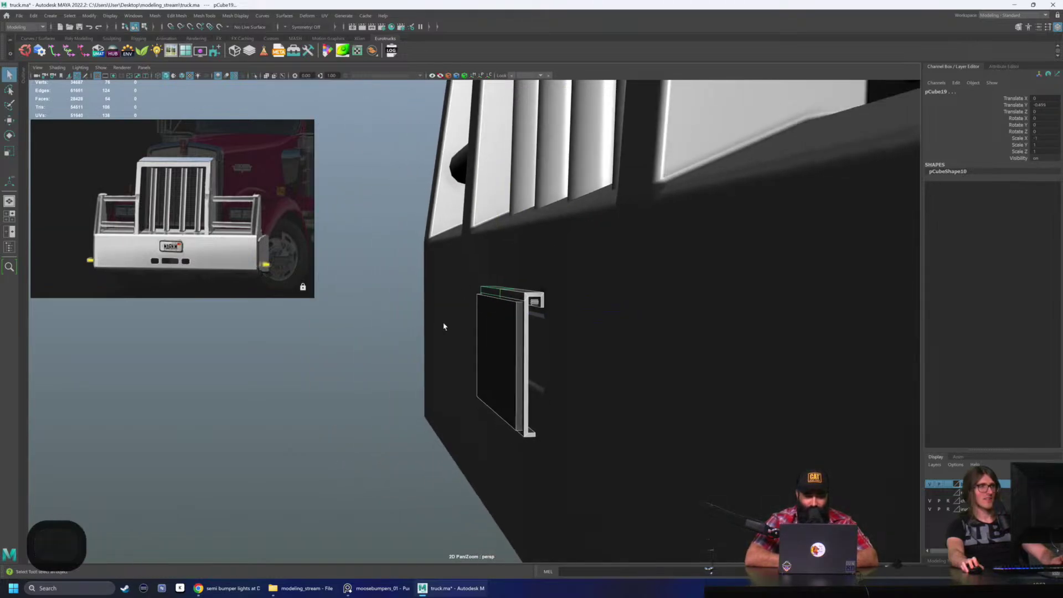
Step: Select only the measuring block and check how it sits inside the bracket from the front and above
scroll(444, 326, "down", 4)
left_click_drag(444, 327, 647, 382, "alt")
left_click(640, 469)
scroll(636, 468, "down", 3)
scroll(493, 430, "down", 2)
left_click_drag(609, 451, 471, 420, "alt")
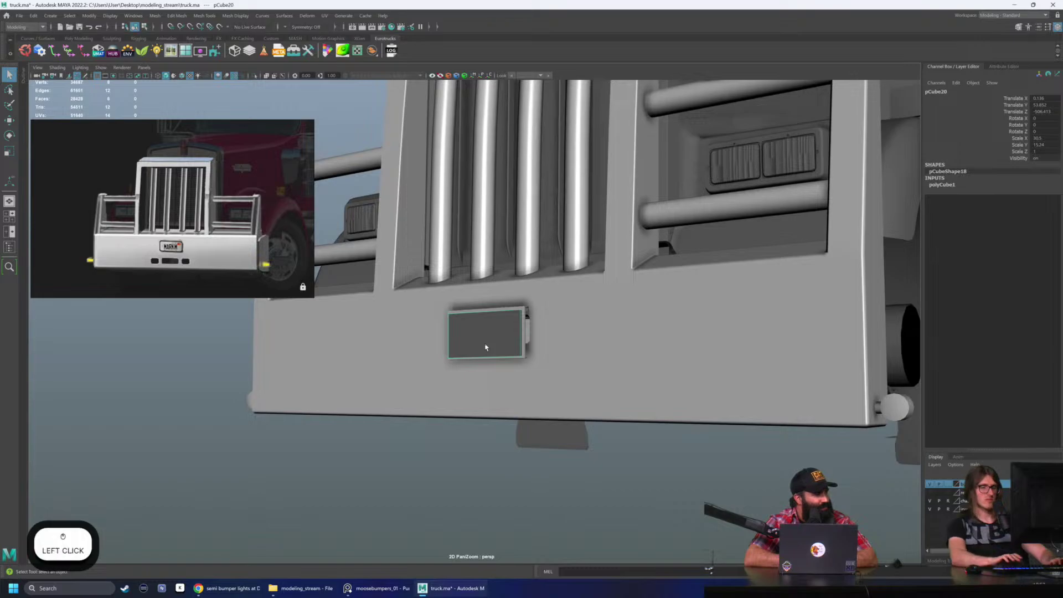
scroll(485, 347, "down", 3)
mouse_move(486, 341)
left_mouse_down("alt")
mouse_move(543, 356)
mouse_move(486, 351)
mouse_move(484, 334)
mouse_move(481, 366)
mouse_move(493, 349)
left_mouse_up("alt")
key("ctrl+z")
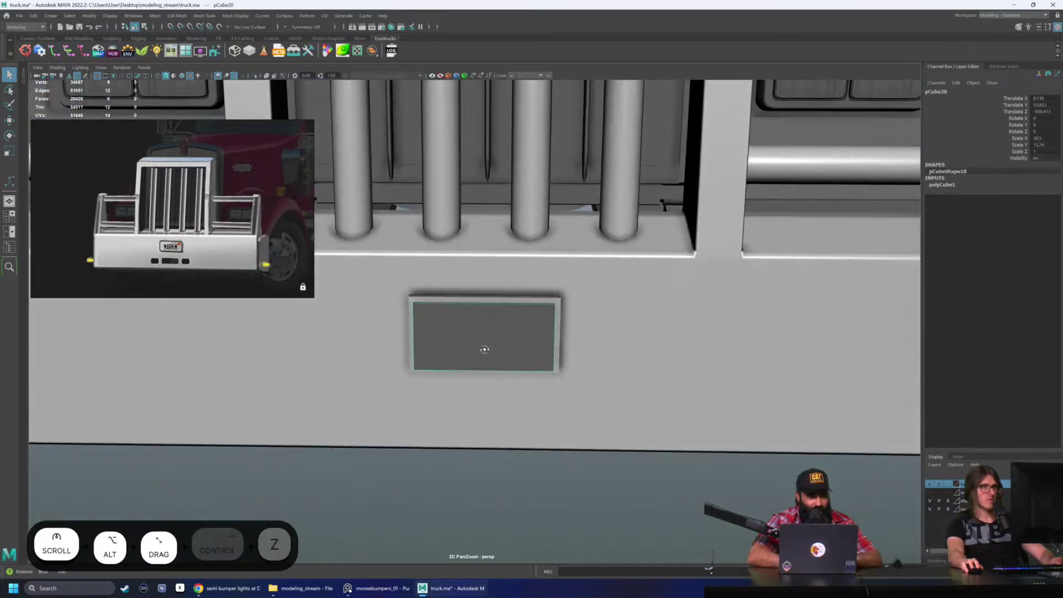
key("w")
left_click_drag(612, 287, 626, 271, "alt")
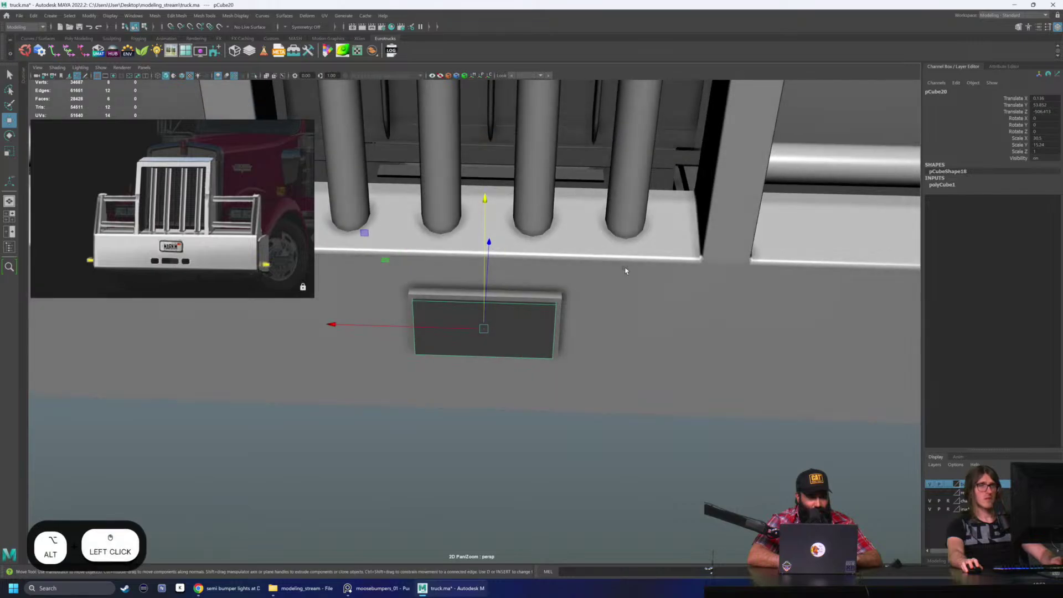
Step: Centre the measuring block on the bumper by setting its Translate X to 0
left_click(1043, 99)
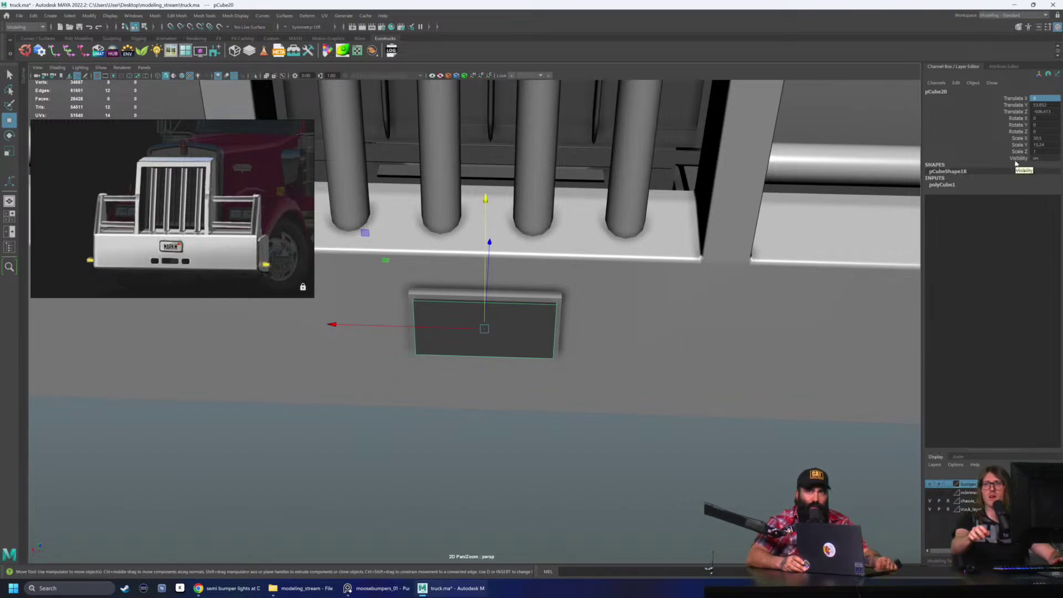
Step: Try a different width and height for the measuring block through its X and Y scale, and undo both changes
left_click(1045, 137)
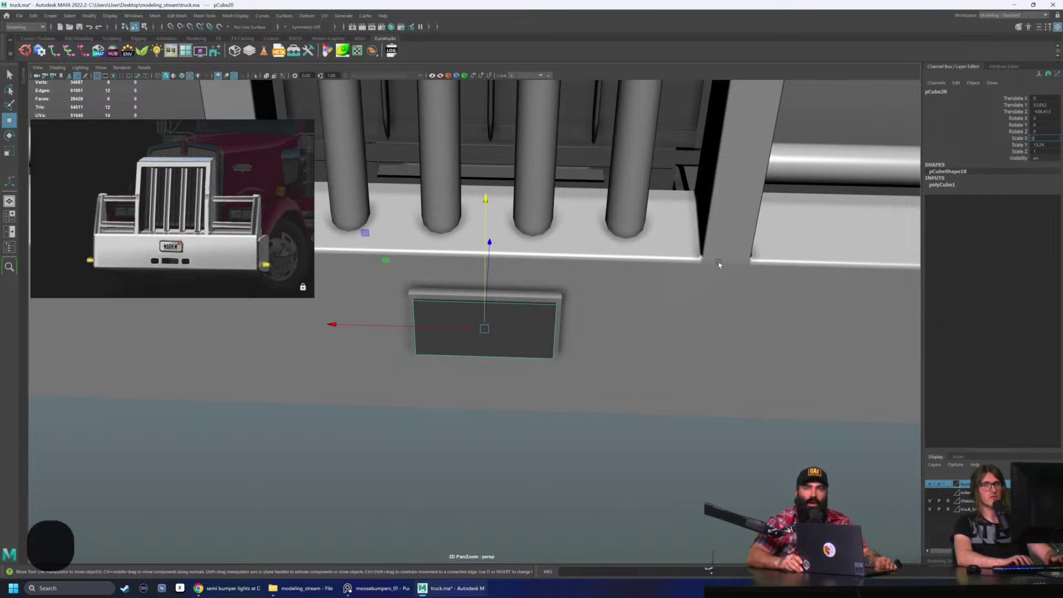
key("Return")
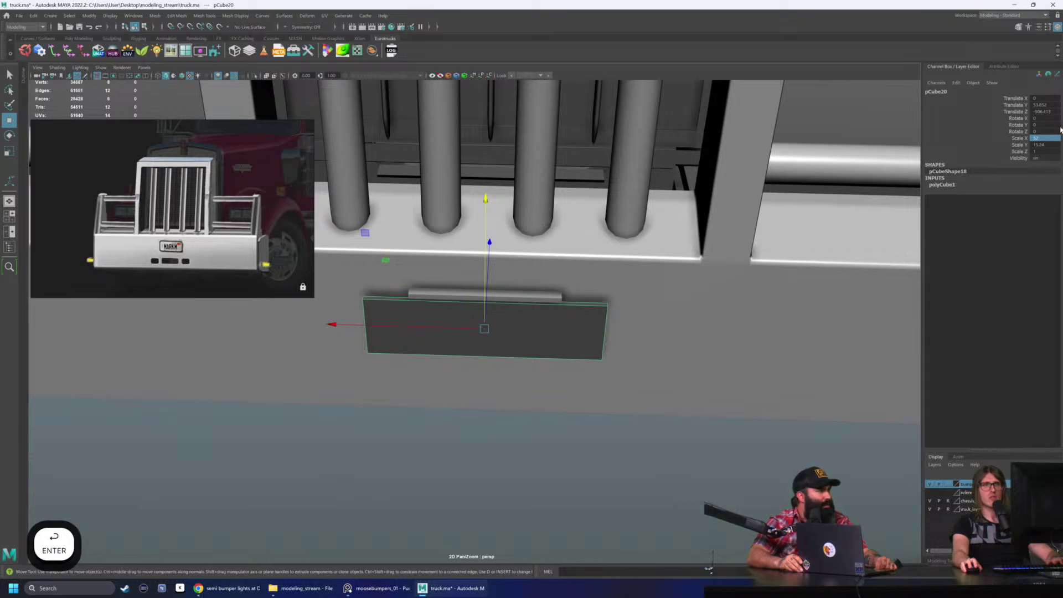
left_click(1049, 145)
type("15")
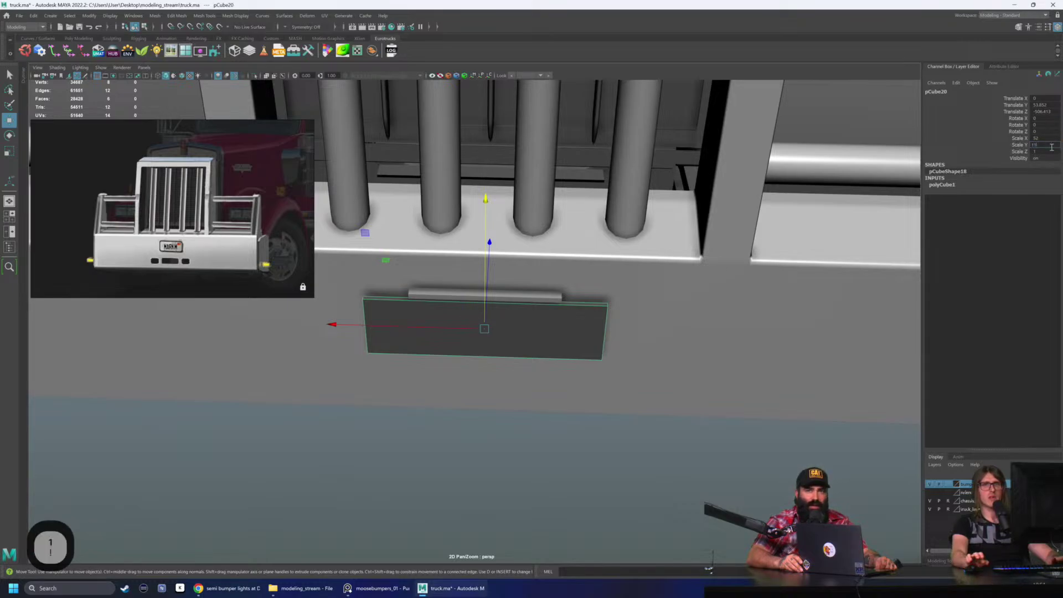
key("Return")
left_click_drag(685, 356, 669, 340, "alt")
key("ctrl+z")
key("ctrl+z")
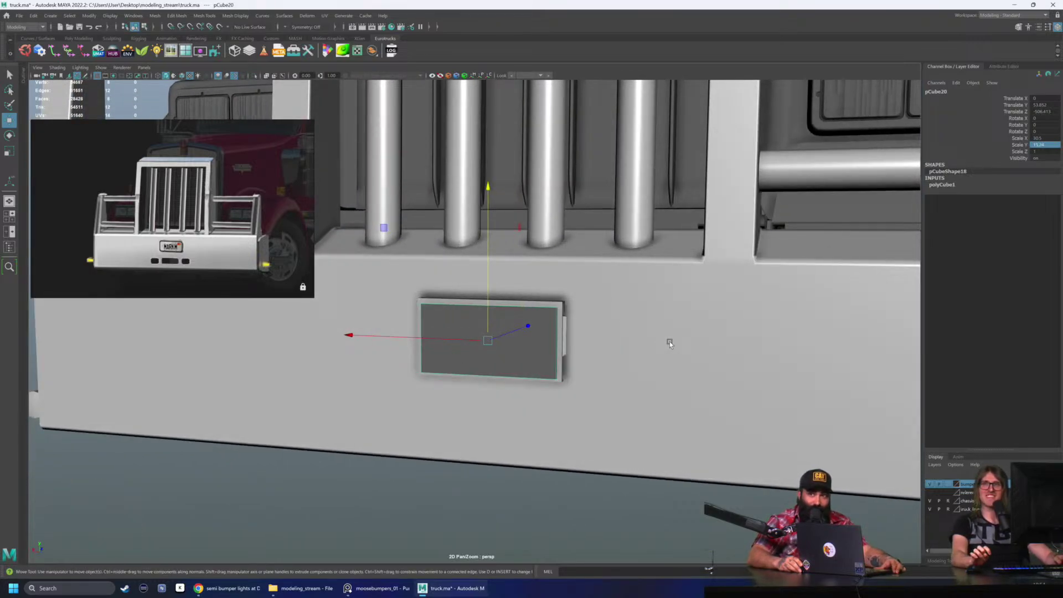
Step: Select the lower vertices of the licence plate bracket half and move them down slightly past the measuring block's lower edge
left_click_drag(669, 341, 546, 372, "alt")
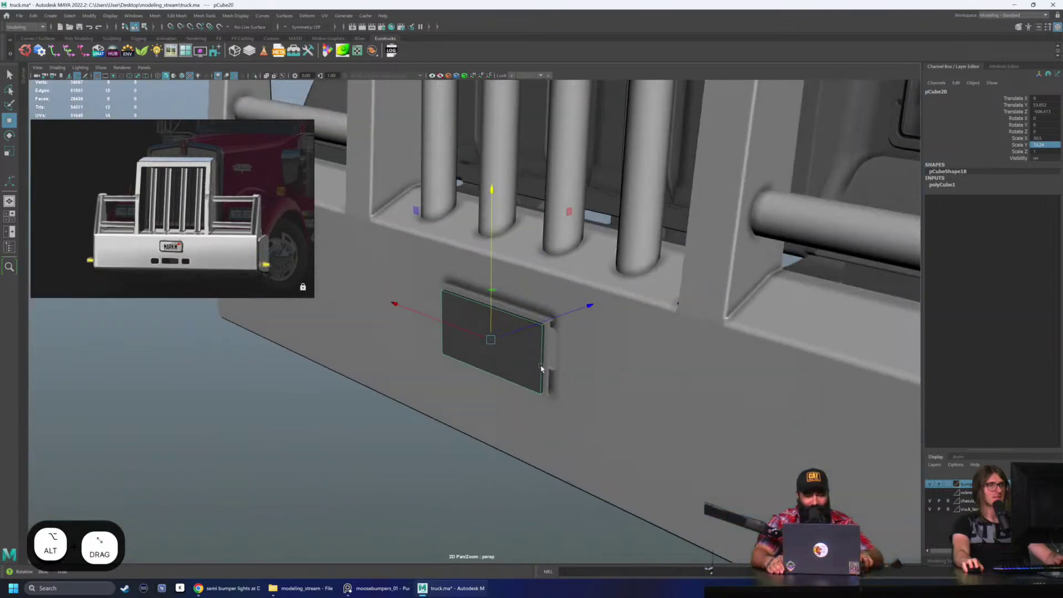
scroll(531, 409, "down", 3)
mouse_move(413, 440)
left_mouse_down("alt")
mouse_move(442, 435)
mouse_move(375, 439)
mouse_move(429, 434)
left_mouse_up("alt")
scroll(429, 434, "up", 3)
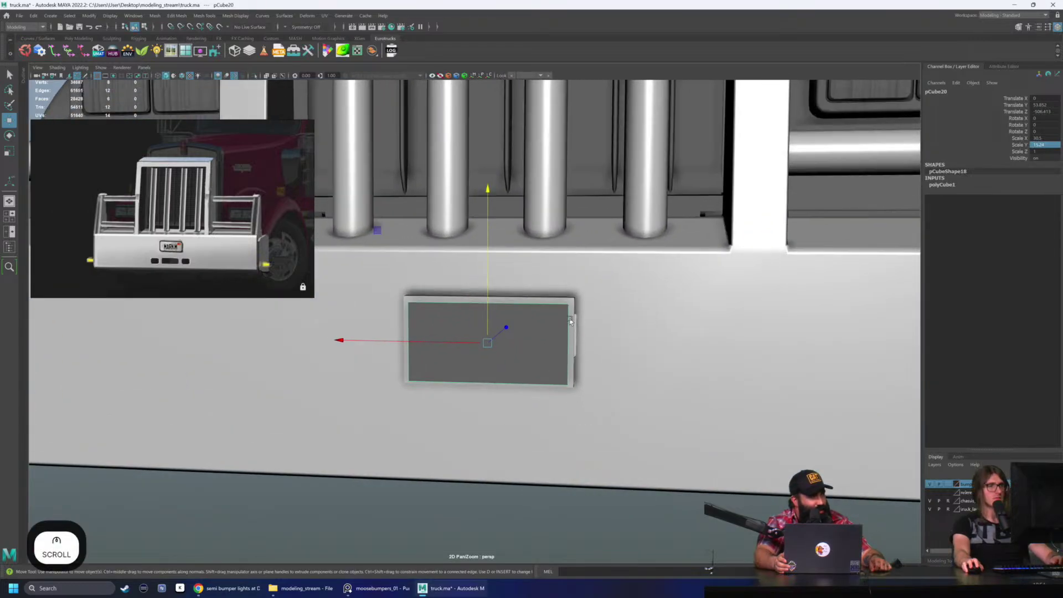
left_click(574, 304)
key("4")
key("F9")
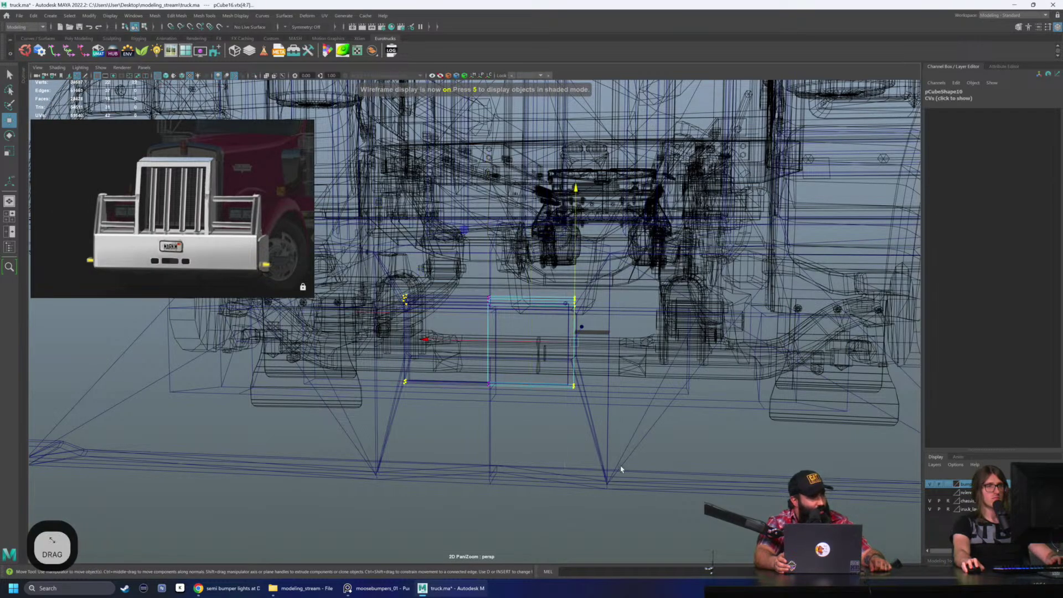
scroll(569, 304, "up", 3)
key("6")
left_click_drag(569, 304, 469, 350, "alt")
left_click_drag(407, 379, 615, 431)
key("w")
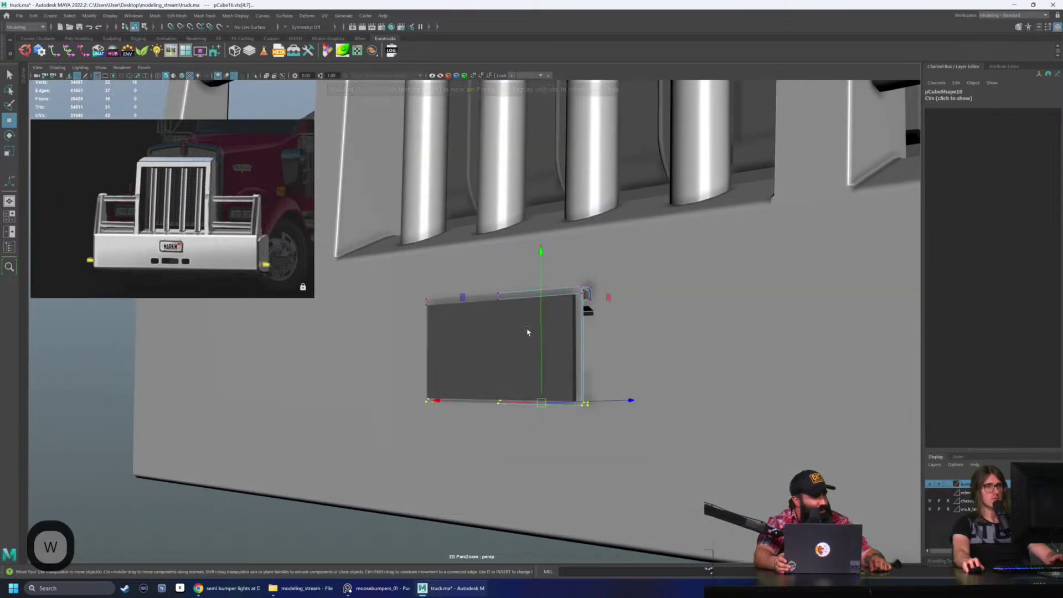
left_click_drag(542, 259, 541, 262)
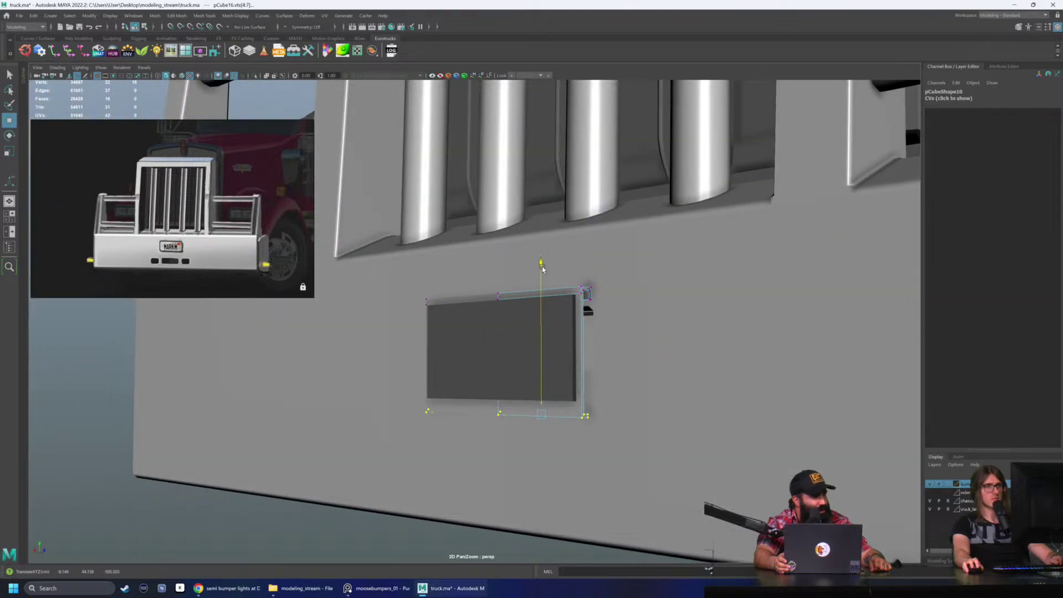
key("ctrl+z")
left_click(541, 267)
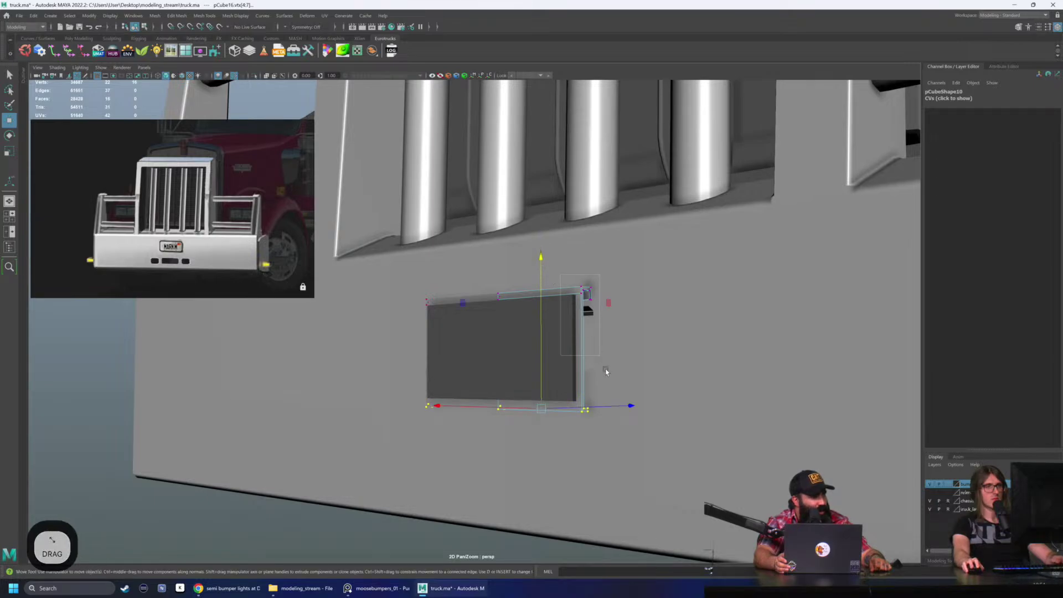
Step: Move the bracket's outer vertices outward so it extends past the measuring block on both sides, and return to object mode
left_click_drag(609, 414, 653, 413, "alt")
key("w")
left_click_drag(489, 355, 487, 355)
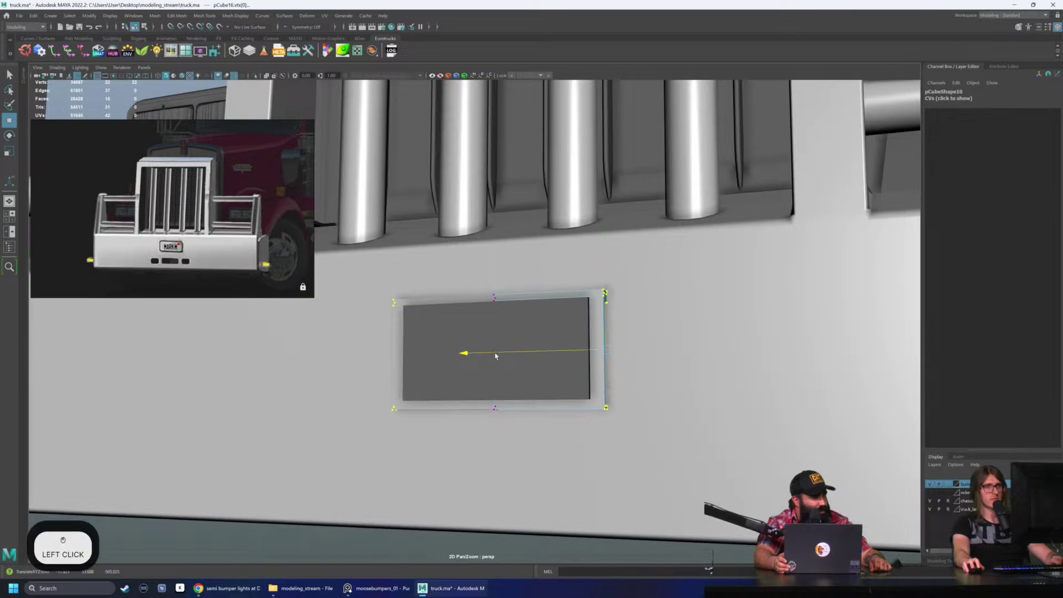
left_click_drag(496, 356, 543, 348, "alt")
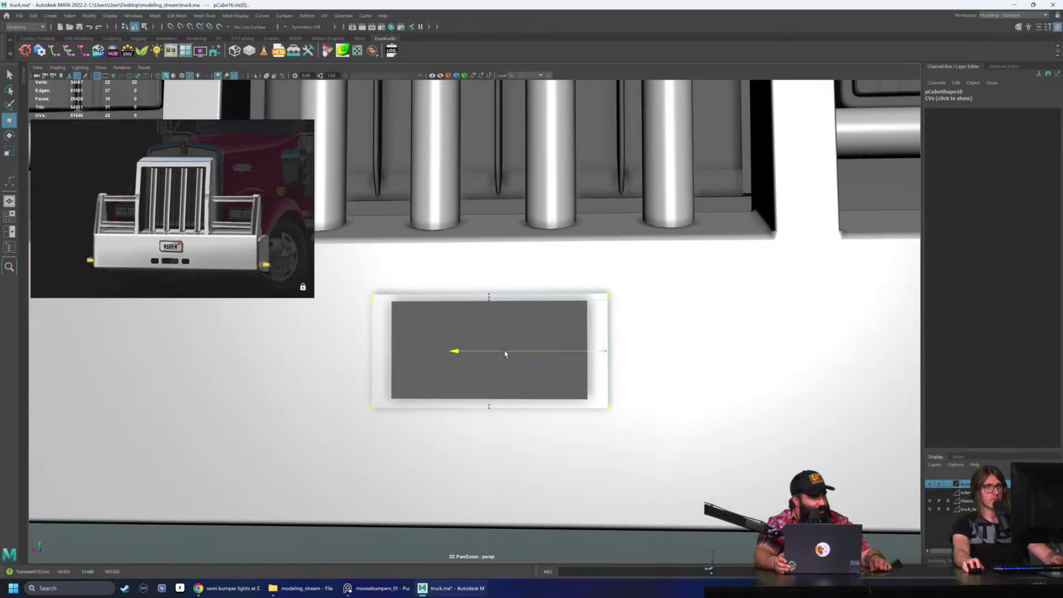
right_click_drag(512, 353, 600, 287)
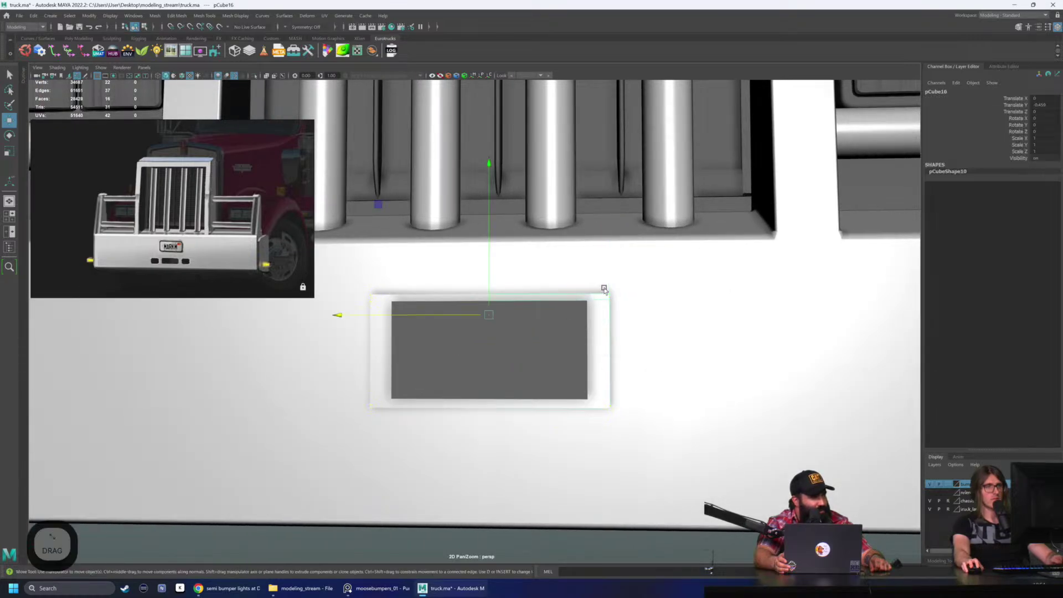
left_click(623, 296)
Step: Delete the measuring block in front of the licence plate bracket
left_click_drag(603, 349, 630, 348, "alt")
left_click(387, 432)
left_click(398, 406)
left_click(482, 350)
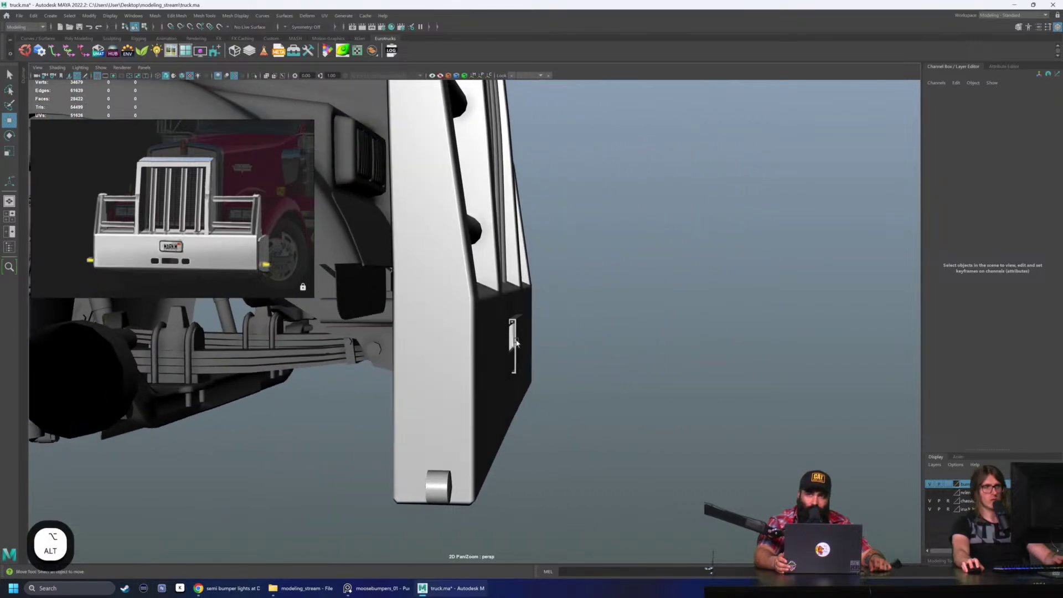
Step: Check the bumper and bull bar from the side and front, and save the scene
left_click_drag(507, 342, 427, 217, "alt")
scroll(449, 275, "up", 2)
left_click_drag(397, 133, 644, 517)
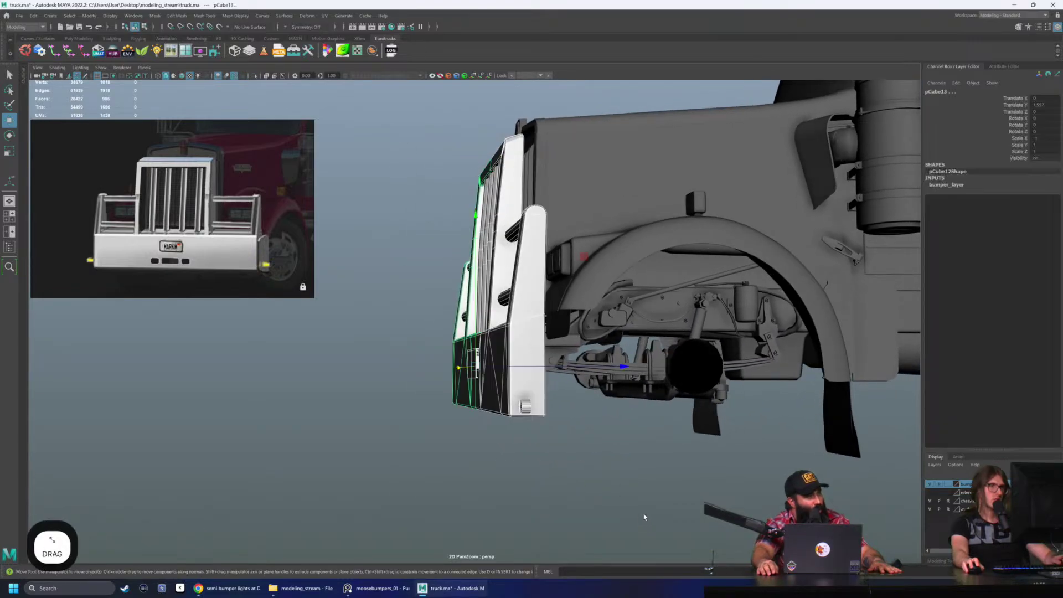
left_click(419, 304)
left_click_drag(420, 304, 446, 312, "alt")
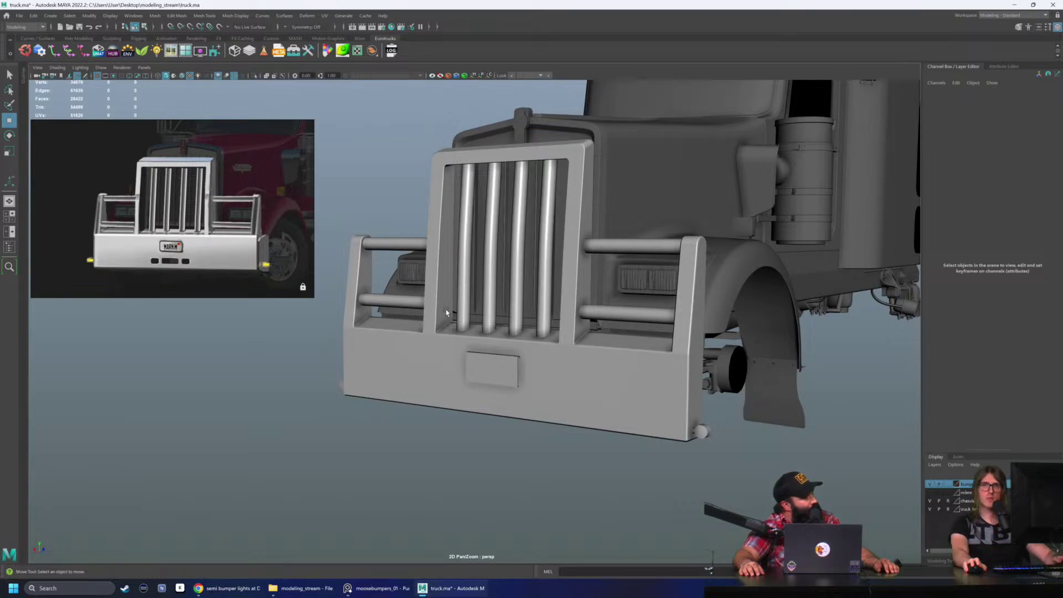
left_click_drag(541, 325, 681, 483, "alt")
scroll(680, 483, "down", 2)
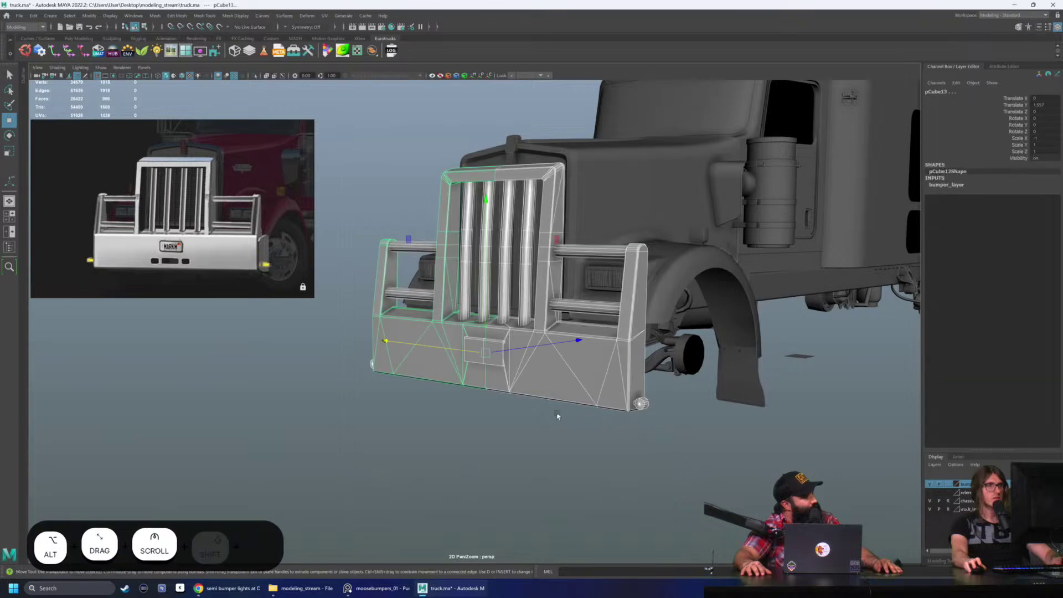
left_click(527, 439)
scroll(526, 439, "up", 3)
key("ctrl+s")
left_click_drag(572, 445, 557, 432, "alt")
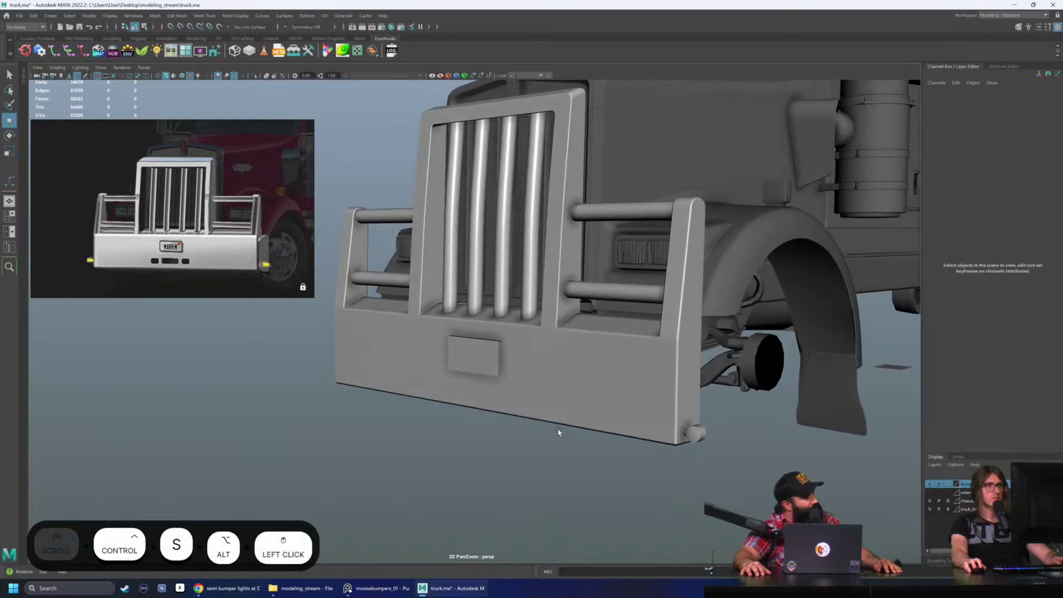
Step: Show the older bumper's layer, hide the new bumper's layer, and keep only the still visible loose bumper pieces selected
left_click(931, 492)
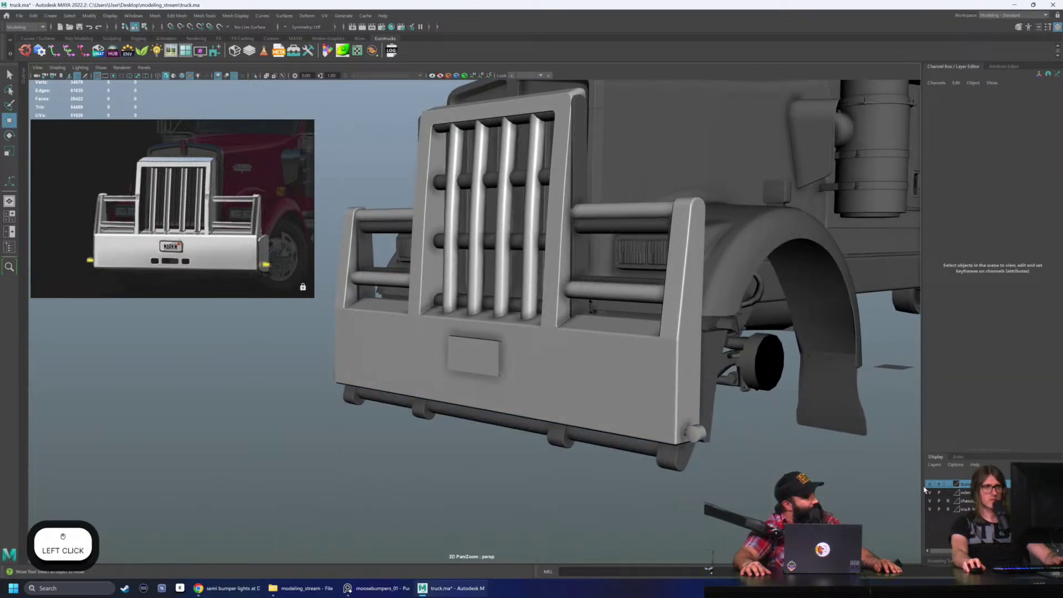
left_click(930, 483)
left_click_drag(773, 512, 288, 132)
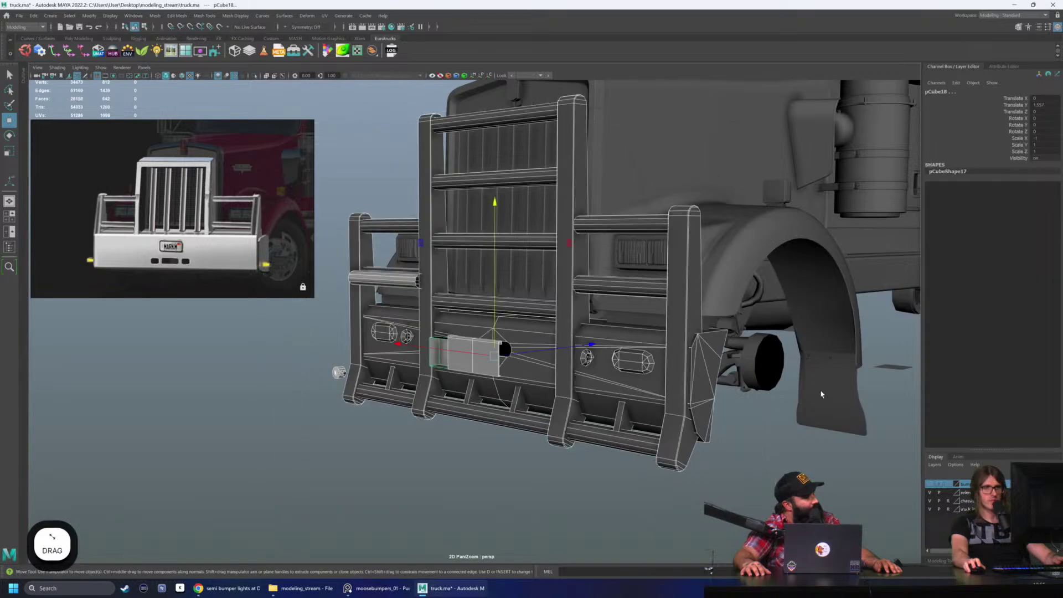
left_click(607, 409, "ctrl")
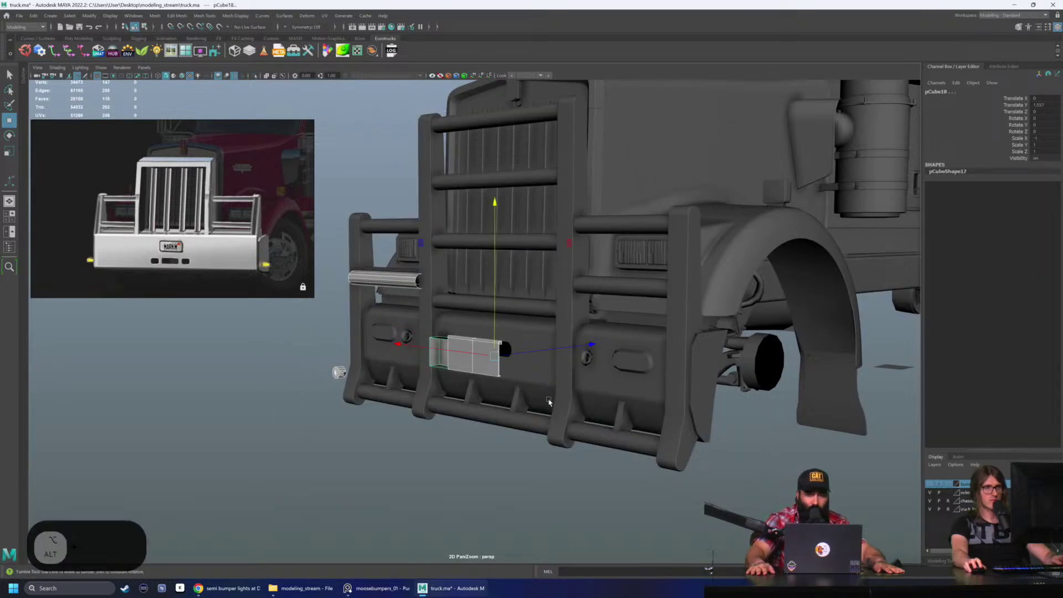
mouse_move(603, 407)
left_mouse_down("alt")
mouse_move(571, 401)
mouse_move(620, 410)
left_mouse_up("alt")
Step: Hide the older bumper, add the selected loose pieces to the bumper layer, and show that layer again
left_click(931, 492)
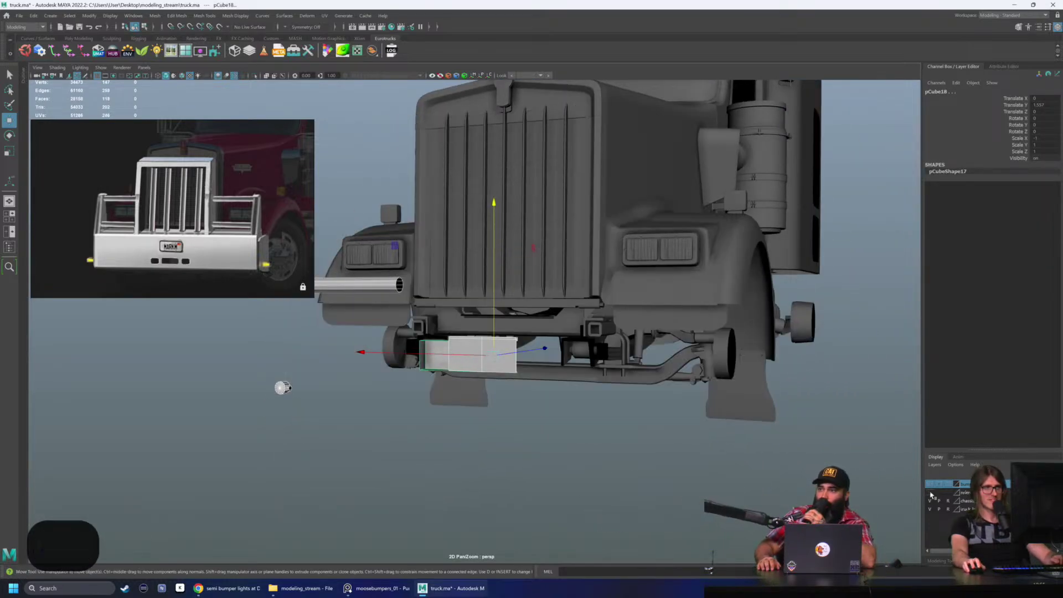
left_click(930, 492)
left_click(930, 492)
left_click_drag(604, 449, 534, 454, "alt")
left_click(612, 496)
left_click_drag(612, 496, 556, 491, "alt")
left_click_drag(636, 495, 319, 284)
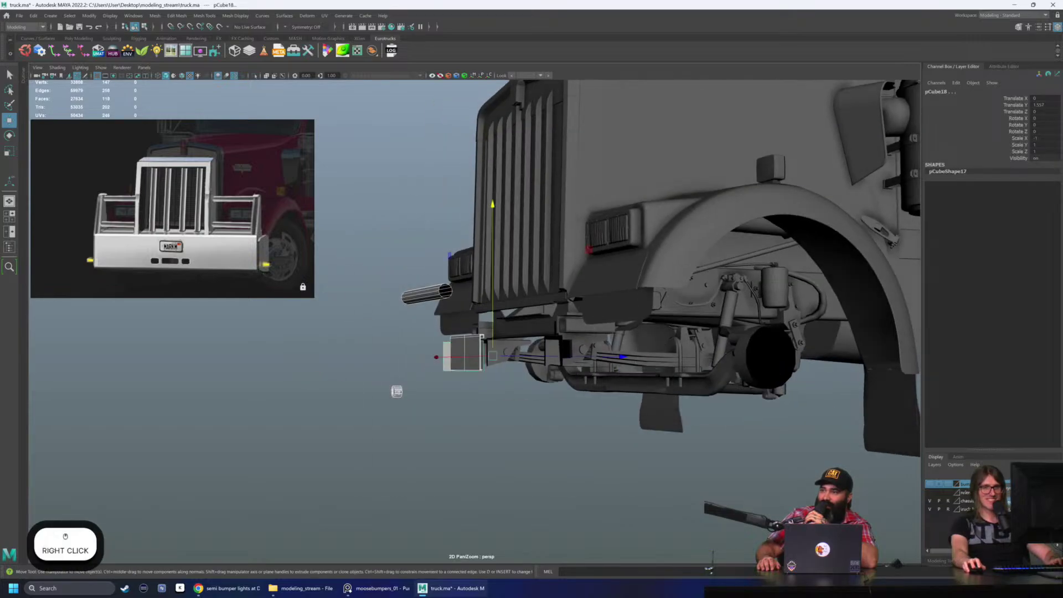
left_click(929, 484)
left_click(531, 448)
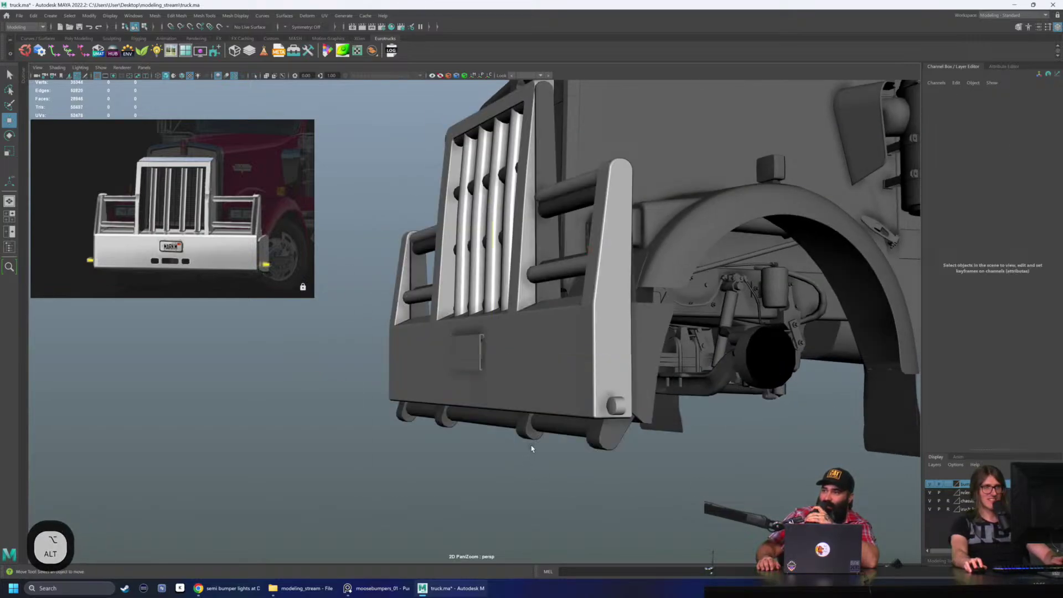
Step: Select the top face of the small piece protruding above the mount behind the bumper and lower it below the mount's surface
left_click_drag(531, 449, 575, 449, "alt")
left_click_drag(570, 367, 510, 392, "alt")
left_click(482, 377)
right_click_drag(511, 391, 541, 387, "alt")
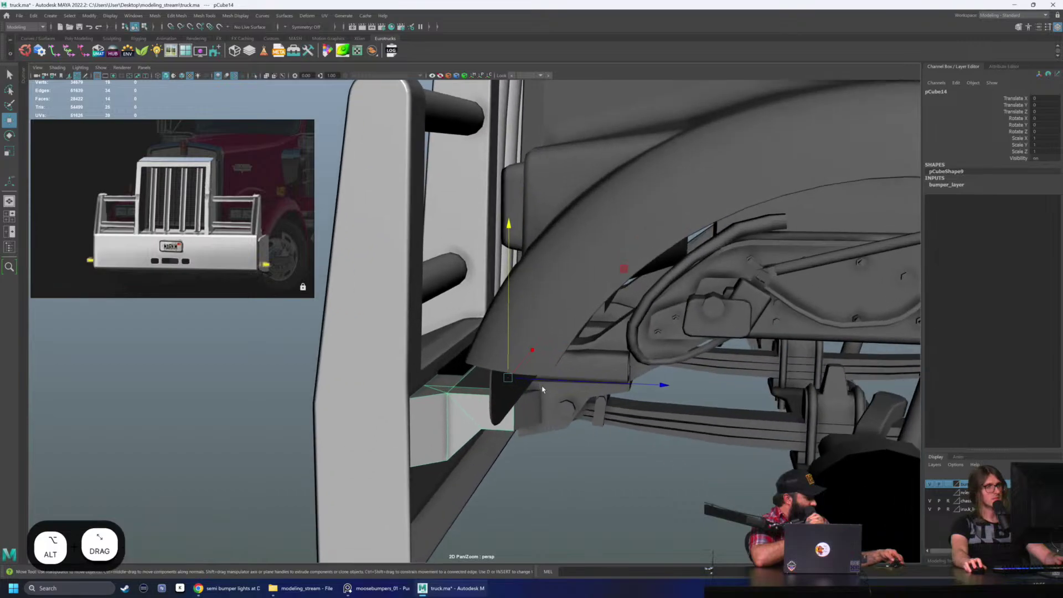
left_click_drag(541, 387, 512, 391, "alt")
right_click_drag(512, 391, 610, 386, "alt")
left_click_drag(610, 387, 747, 330, "alt")
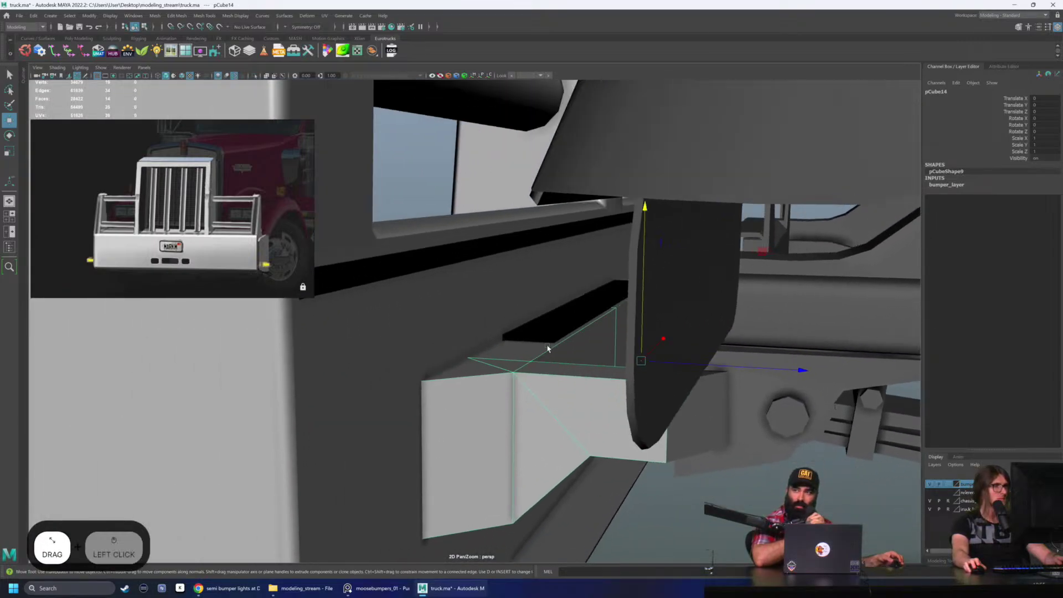
right_click(509, 354)
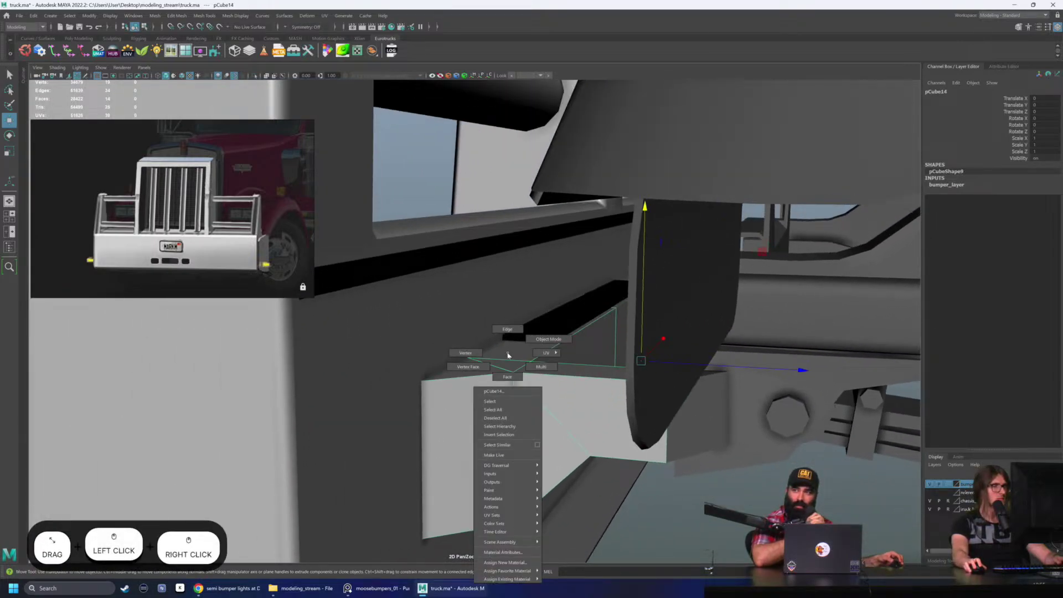
left_click(556, 320)
right_click_drag(555, 321, 556, 345)
left_click(555, 320)
scroll(561, 301, "up", 4)
key("w")
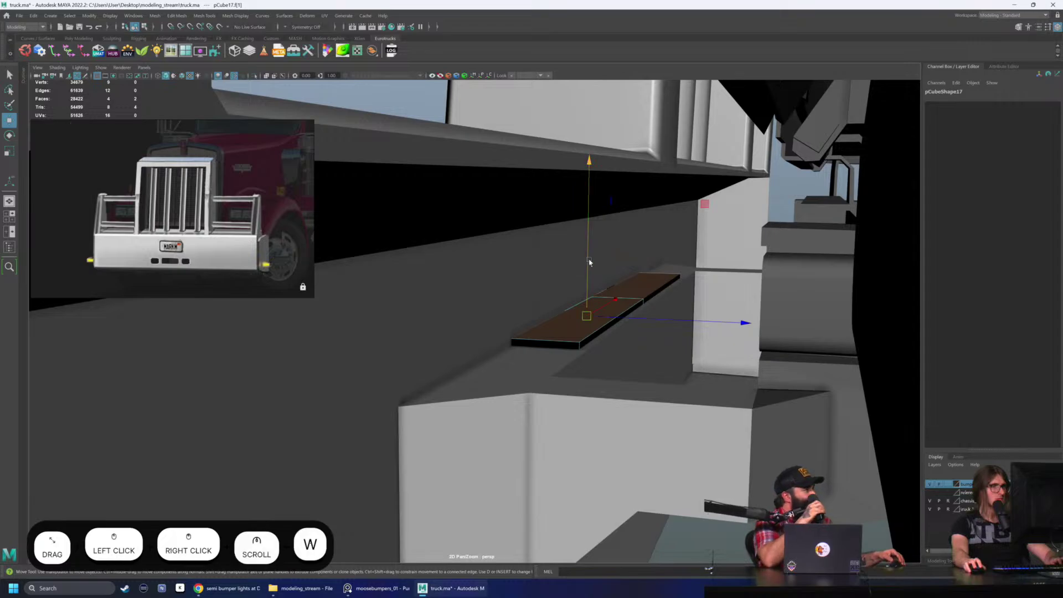
left_click_drag(589, 262, 591, 271)
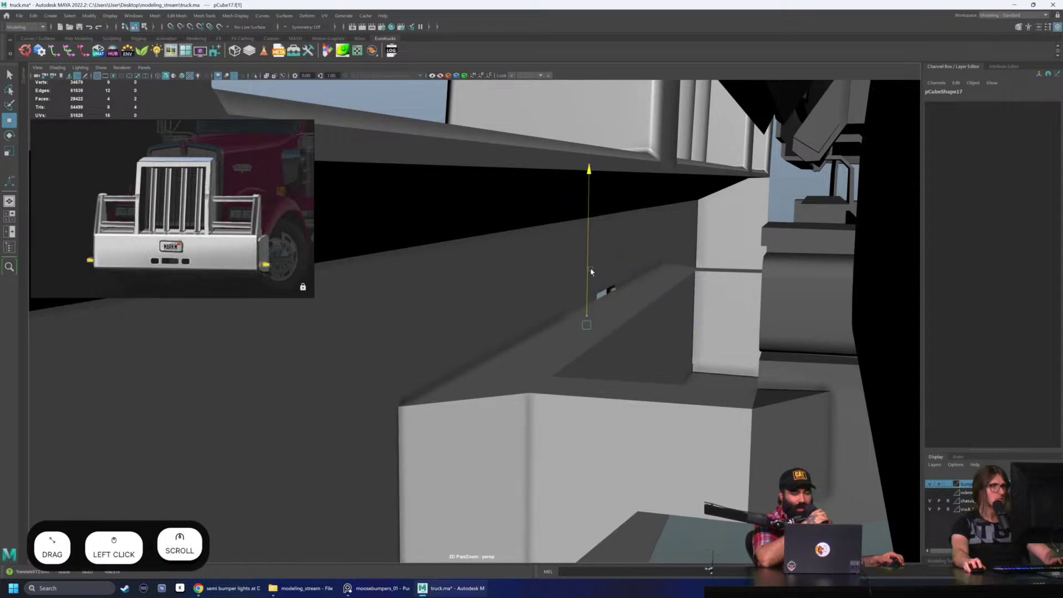
Step: Select the bumper half's vertices around the opening behind the licence plate bracket, move them down, and return to object mode
left_click(564, 286)
key("4")
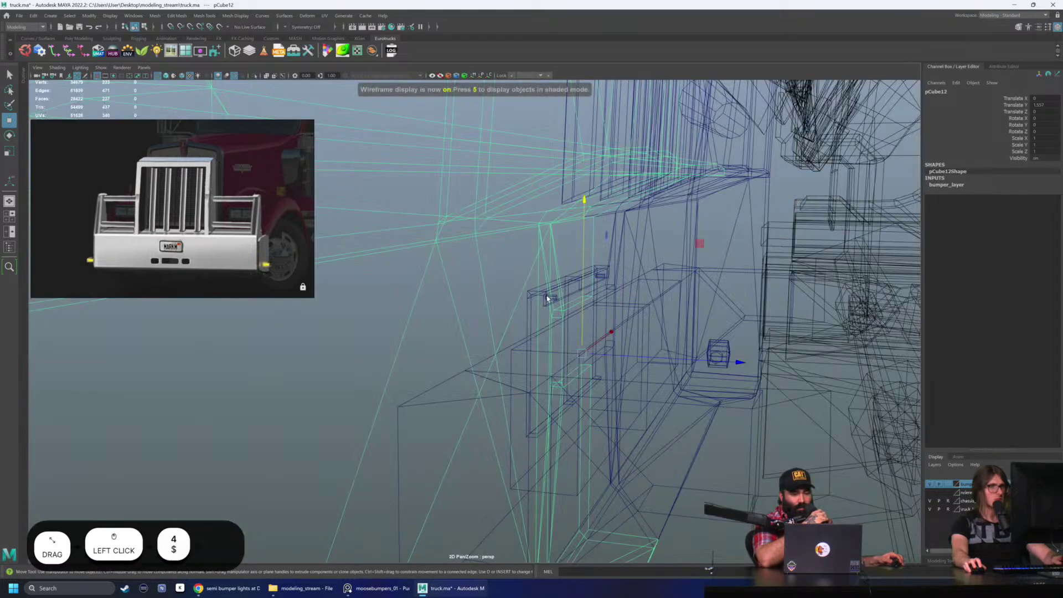
left_click_drag(548, 299, 496, 290, "alt")
right_click_drag(496, 289, 465, 289)
left_click_drag(498, 275, 613, 386)
key("5")
scroll(592, 347, "up", 3)
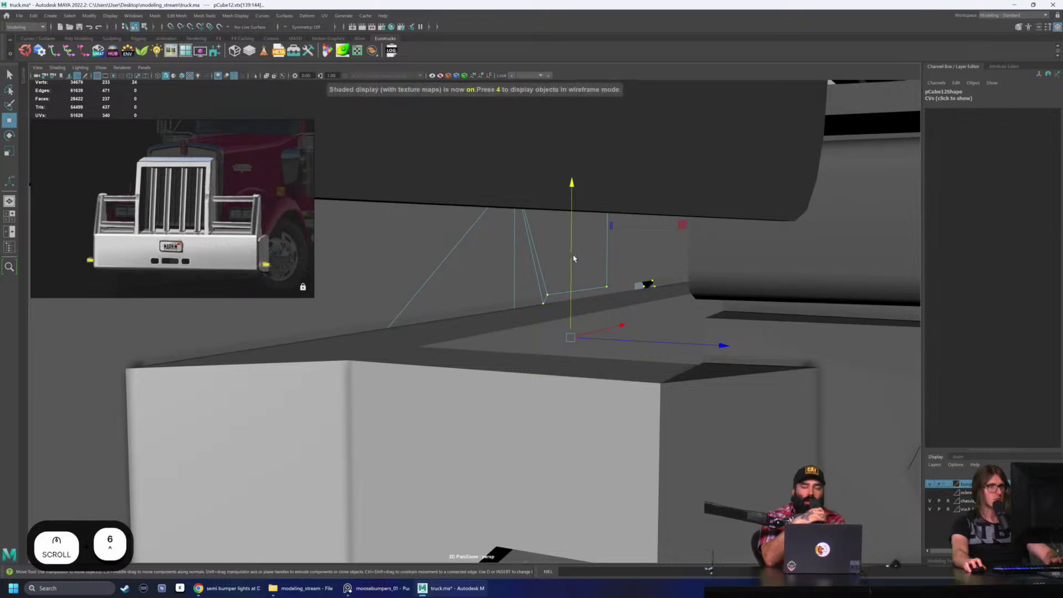
key("w")
left_click_drag(572, 250, 572, 266)
left_click_drag(466, 251, 603, 268, "alt")
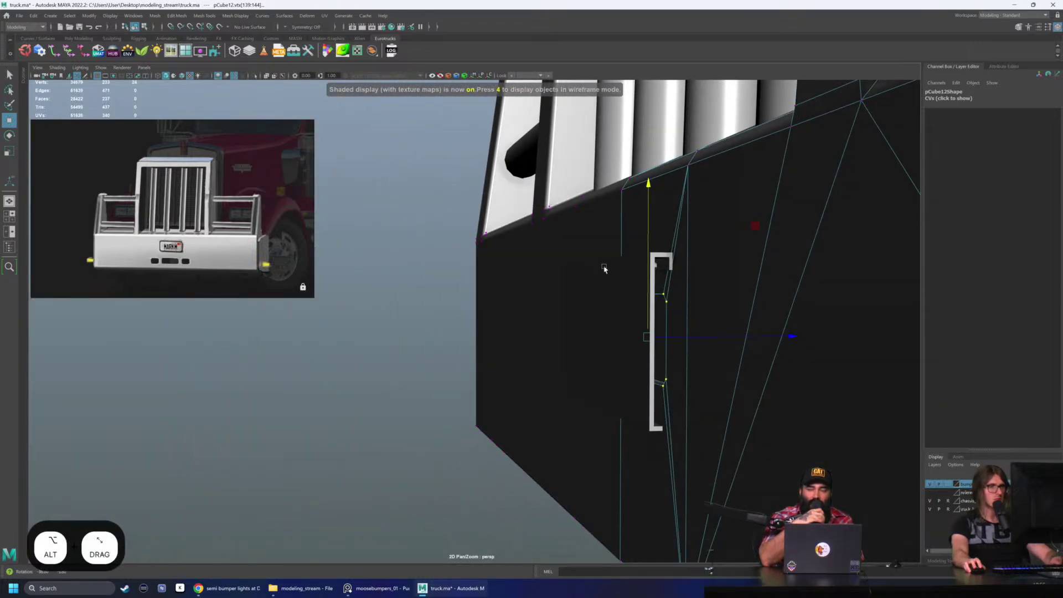
key("q")
right_click_drag(576, 317, 606, 293)
Step: Examine the licence plate bracket and the whole bumper with its bull bar from the front
scroll(429, 338, "down", 2)
left_click(426, 339)
left_click_drag(426, 339, 400, 349, "alt")
scroll(400, 348, "down", 2)
scroll(400, 348, "down", 5)
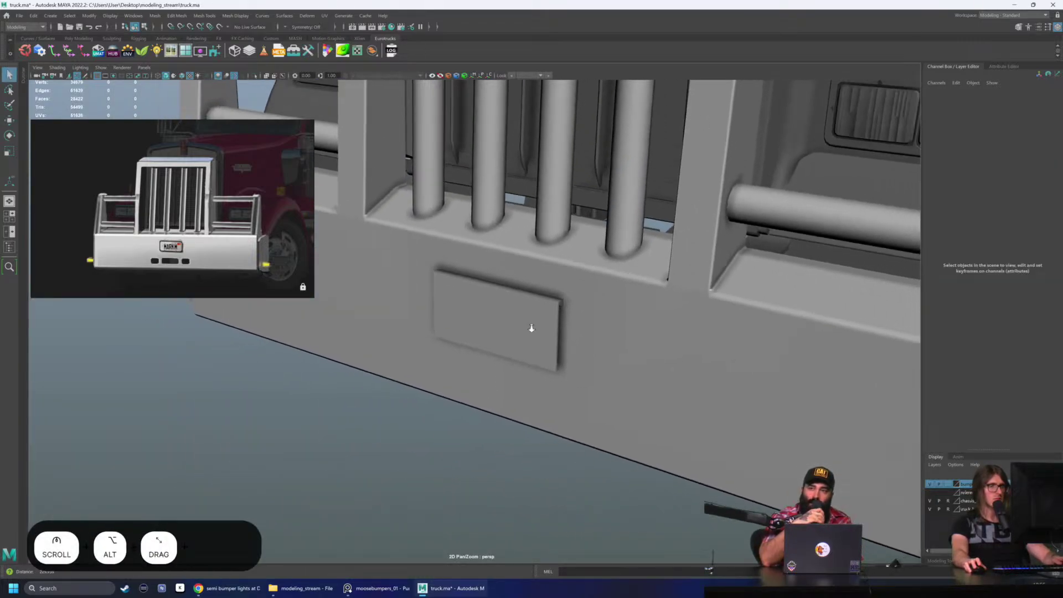
left_click_drag(767, 481, 400, 138)
left_click(380, 151)
scroll(517, 191, "up", 3)
left_click_drag(519, 194, 496, 178, "alt")
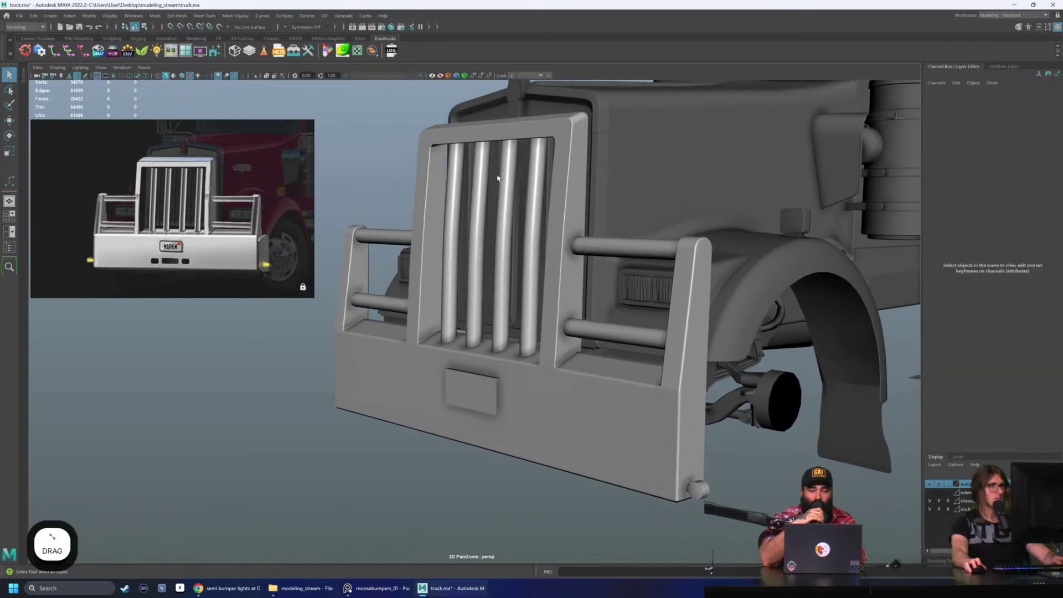
Step: Save the truck scene
left_click(80, 28)
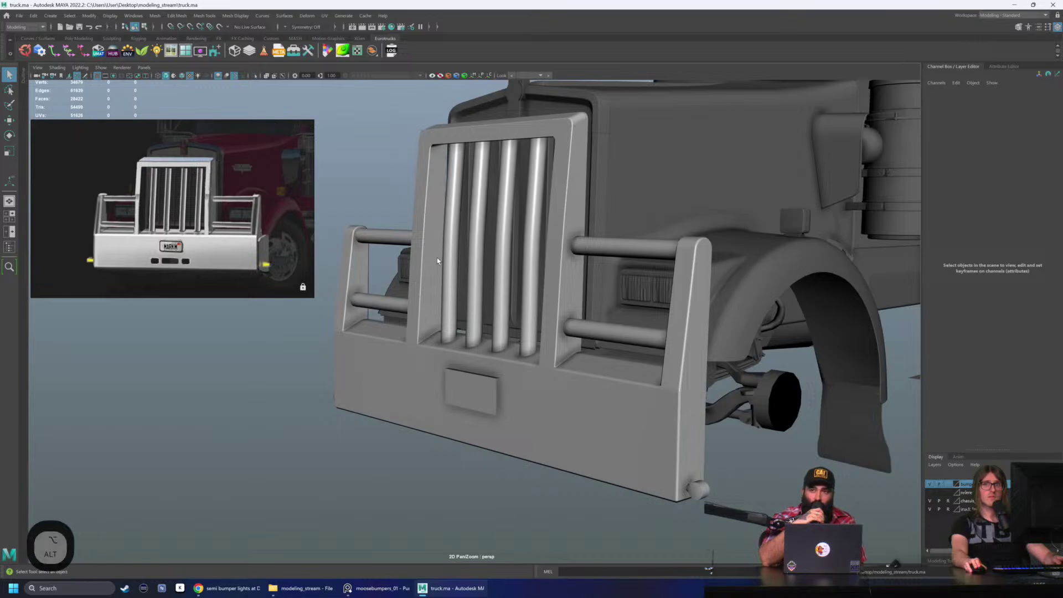
left_click_drag(437, 258, 443, 261, "alt")
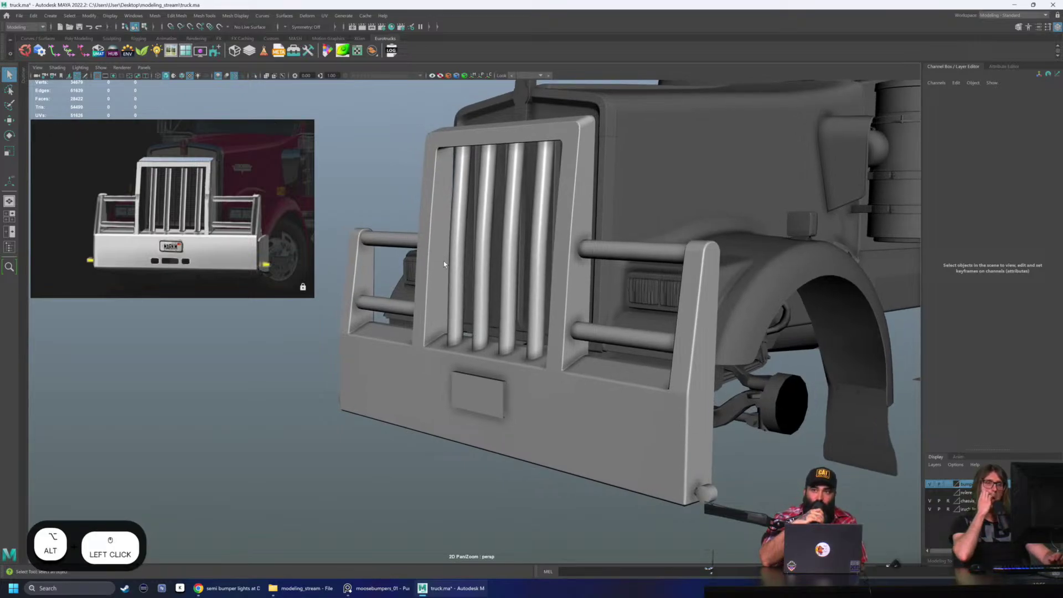
left_click_drag(443, 261, 498, 382, "alt")
key("ctrl+s")
Step: Hide the licence plate bracket temporarily to inspect the bumper face behind it, and bring it back
left_click(534, 354)
key("h")
right_click_drag(499, 382, 578, 362, "alt")
left_click_drag(578, 362, 645, 338, "alt")
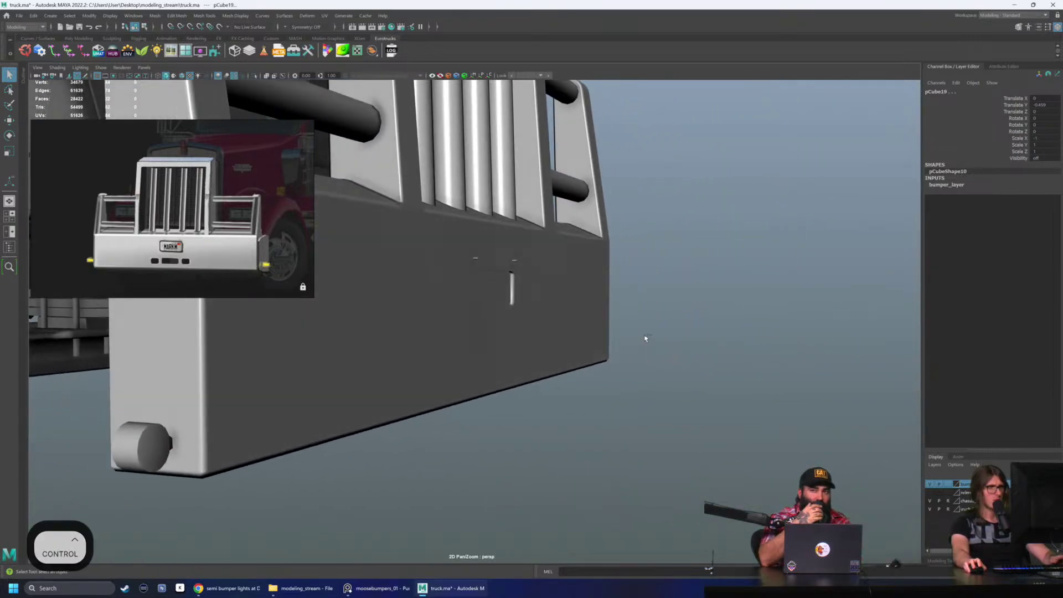
left_click(668, 285)
left_click_drag(668, 285, 581, 332, "alt")
right_click_drag(581, 332, 507, 318, "alt")
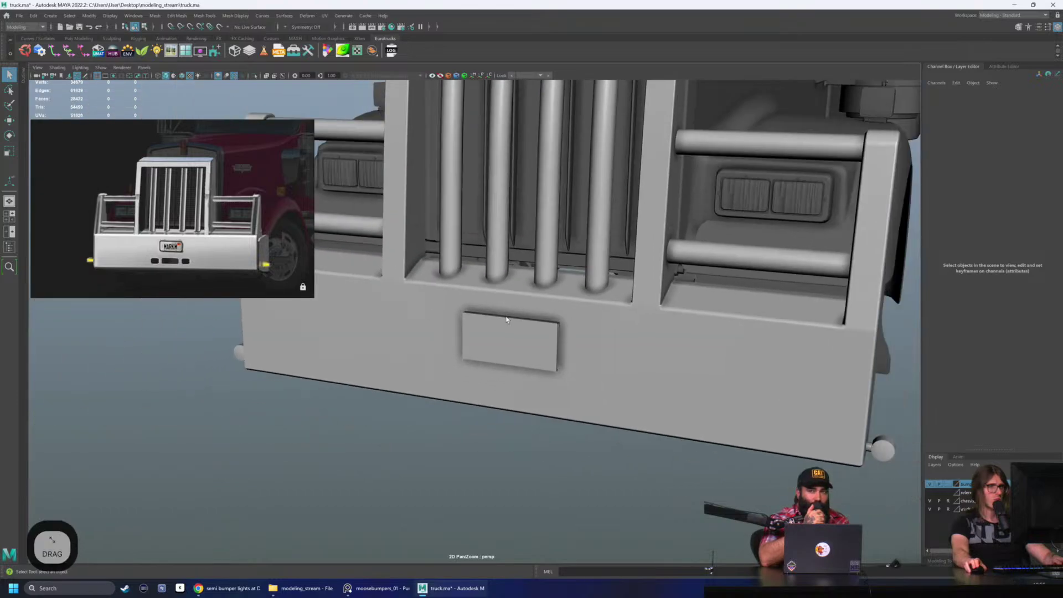
Step: Frame the whole bumper and bull bar in a three-quarter front view and save the scene again
left_click_drag(506, 318, 545, 302, "alt")
middle_click_drag(545, 301, 549, 319, "alt")
left_click_drag(549, 319, 521, 296, "alt")
right_click_drag(551, 303, 530, 301, "alt")
mouse_move(530, 301)
left_mouse_down("alt")
mouse_move(483, 308)
mouse_move(499, 323)
mouse_move(536, 302)
left_mouse_up("alt")
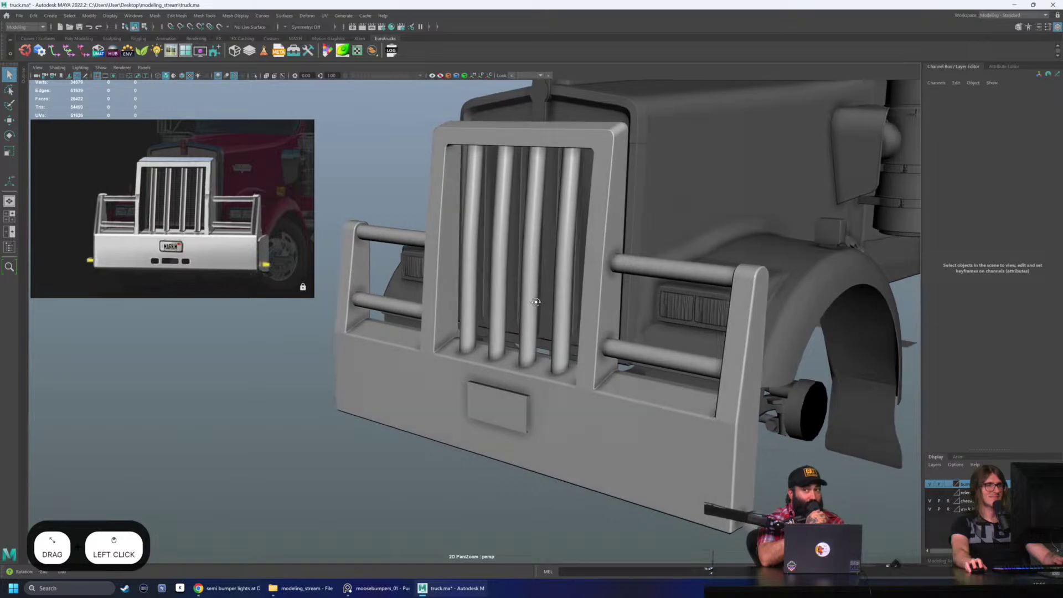
key("ctrl+s")
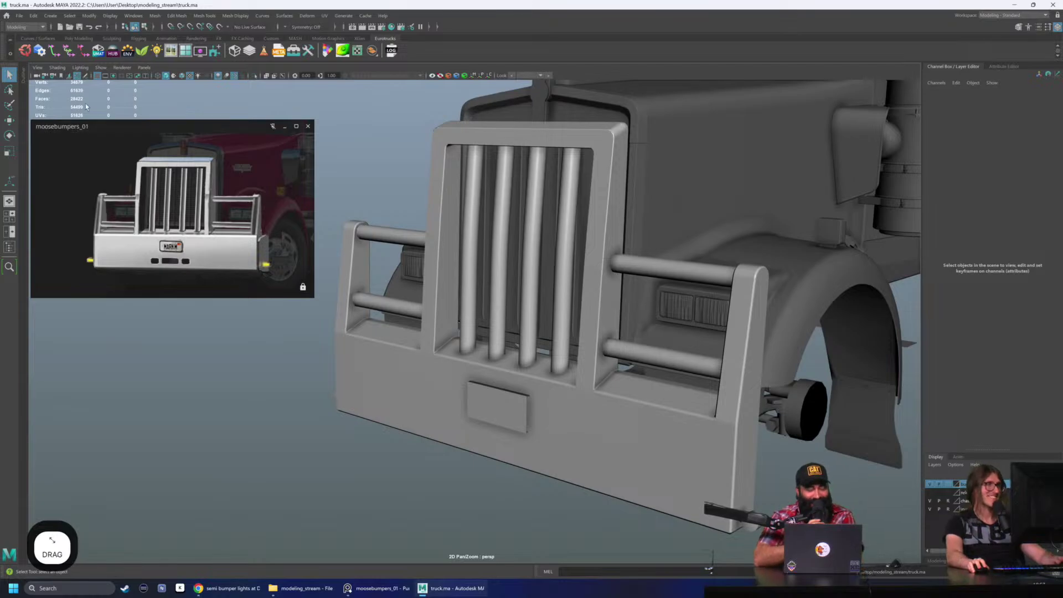
left_click(79, 27)
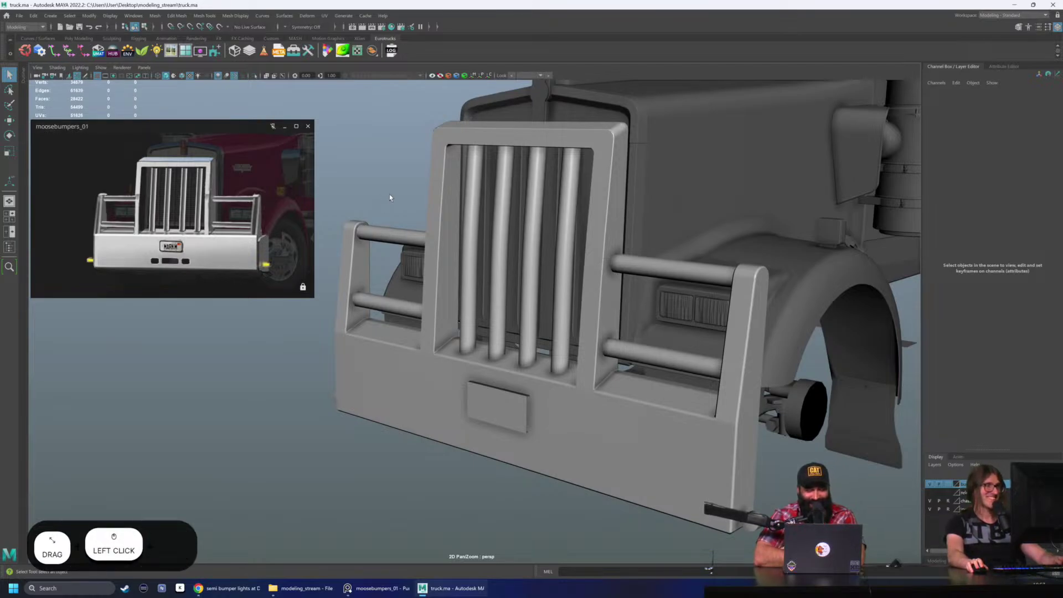
key("alt")
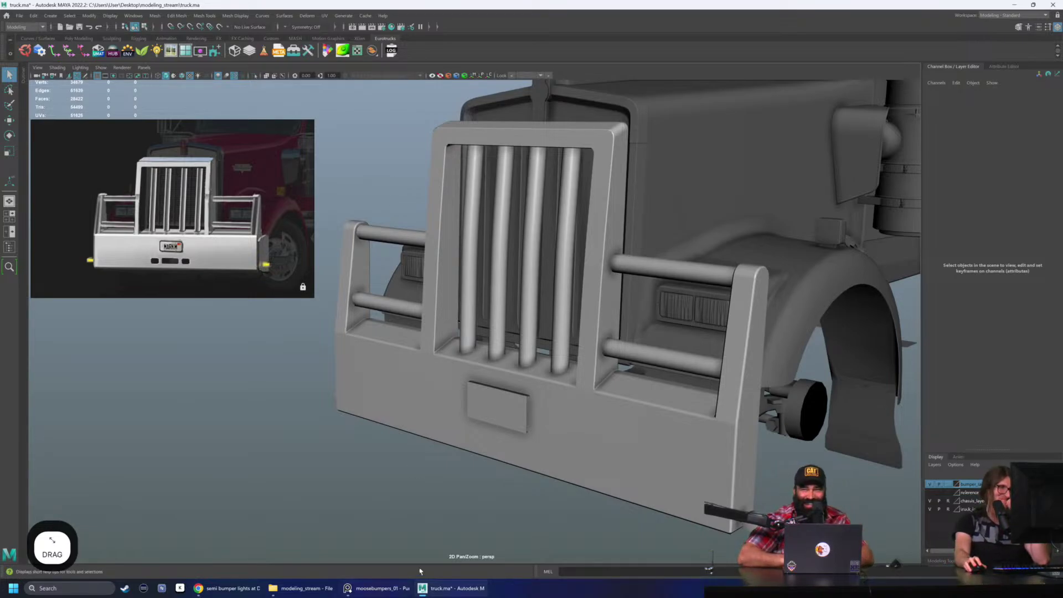
left_click(81, 28)
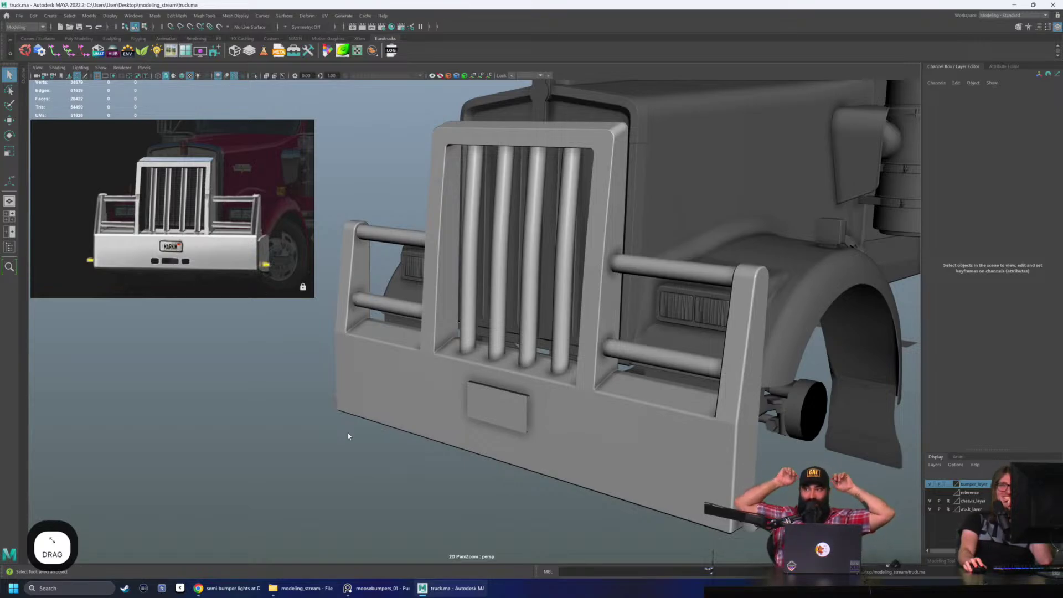
left_click(332, 441)
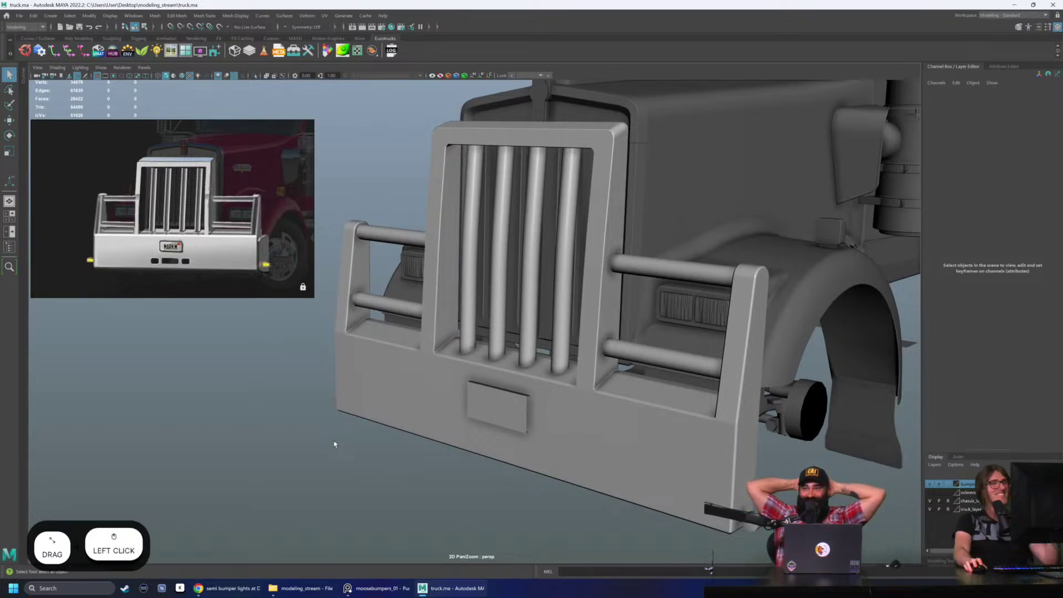
Step: Compare the licence plate area and vertical grille bars with the enlarged reference photo of the bumper
left_click_drag(366, 368, 325, 352, "alt")
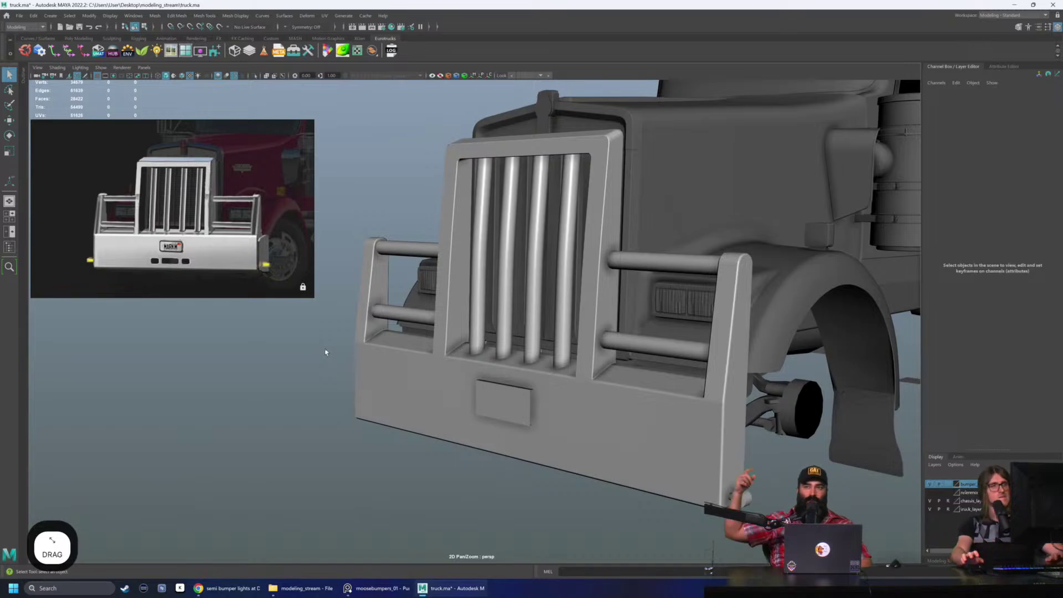
left_click_drag(479, 373, 631, 429, "alt")
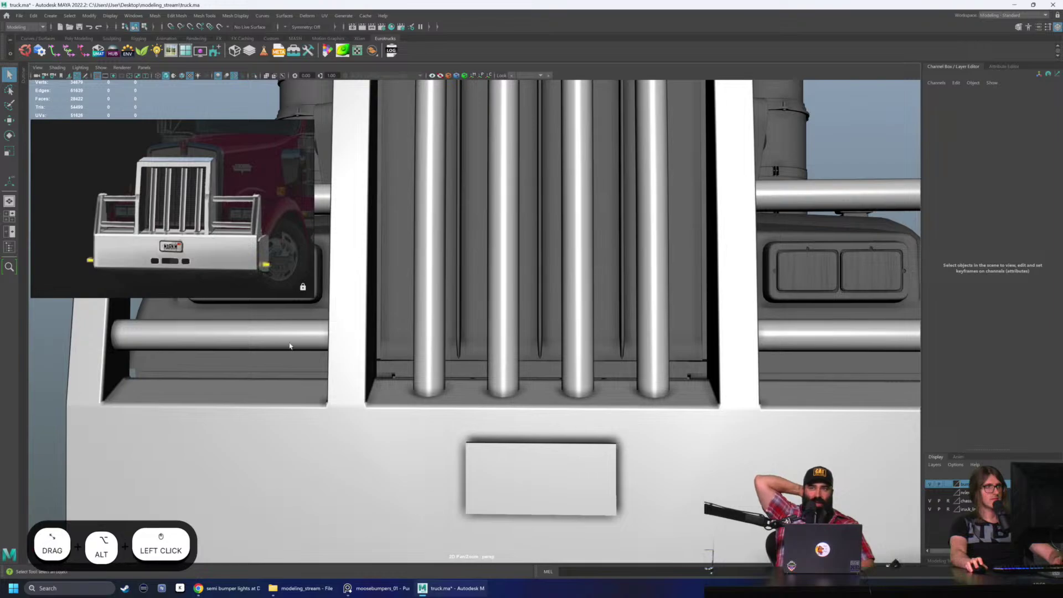
scroll(127, 243, "up", 6)
scroll(127, 243, "down", 6)
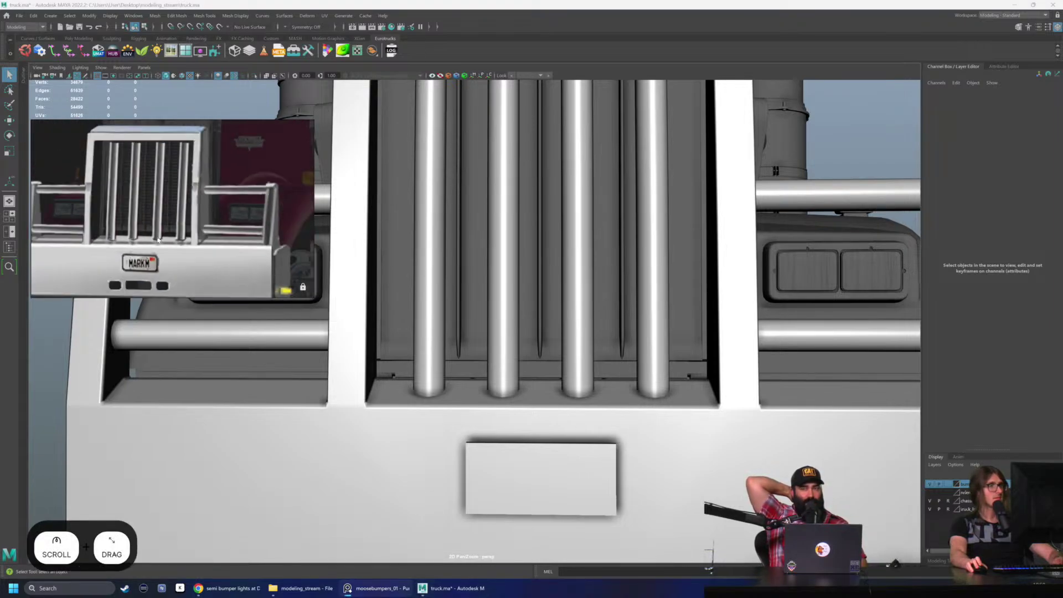
scroll(154, 242, "up", 5)
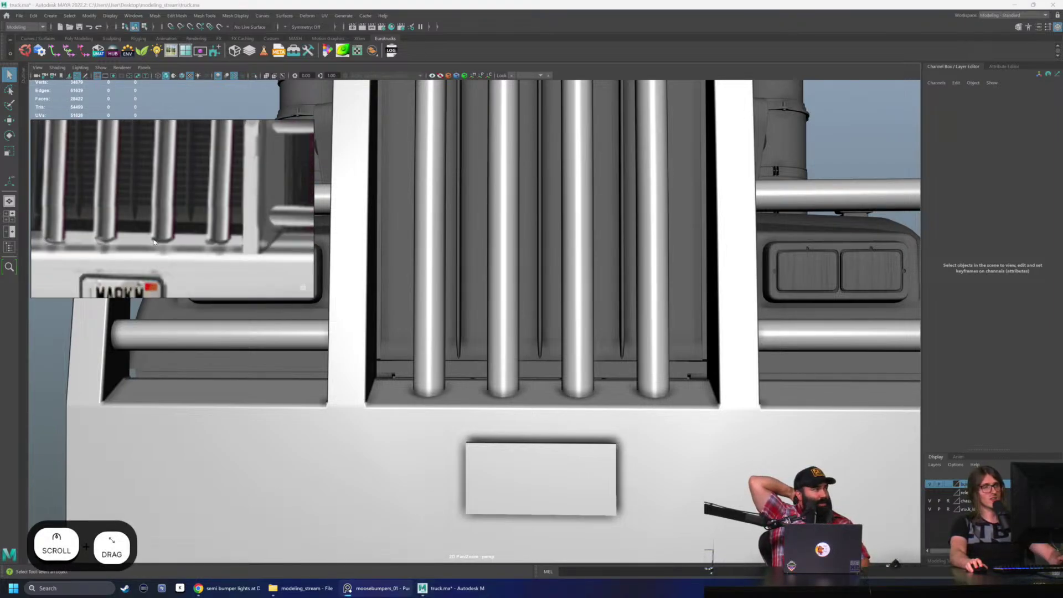
scroll(154, 241, "down", 5)
scroll(569, 306, "down", 2)
left_click_drag(569, 306, 502, 304, "alt")
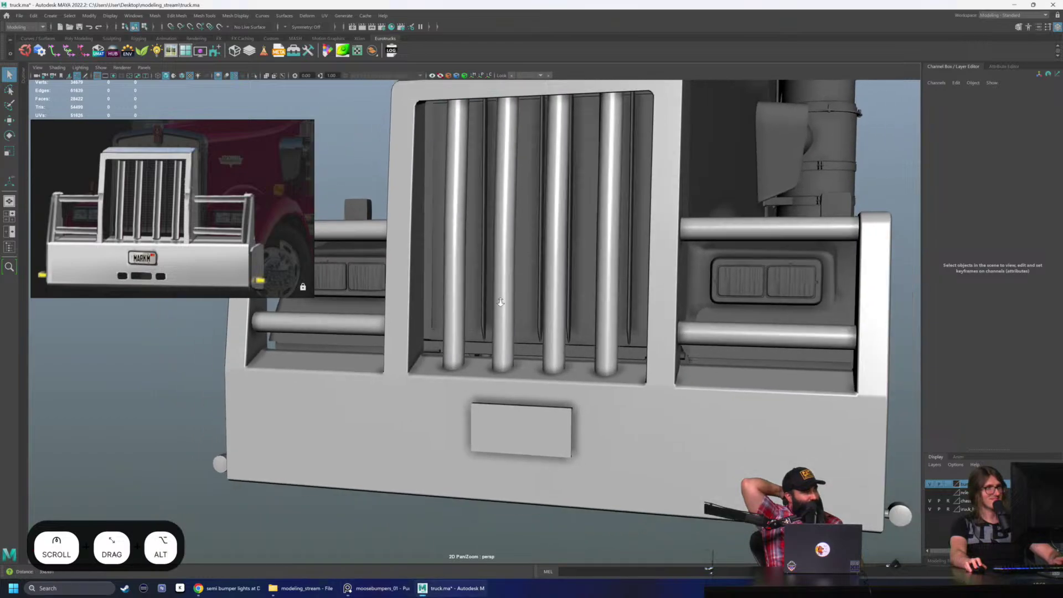
scroll(498, 303, "down", 2)
left_click(493, 301)
mouse_move(699, 373)
left_mouse_down("alt")
mouse_move(672, 380)
mouse_move(678, 370)
left_mouse_up("alt")
Step: Select all the bumper, bull bar and mount parts and raise them slightly together
left_click(671, 380)
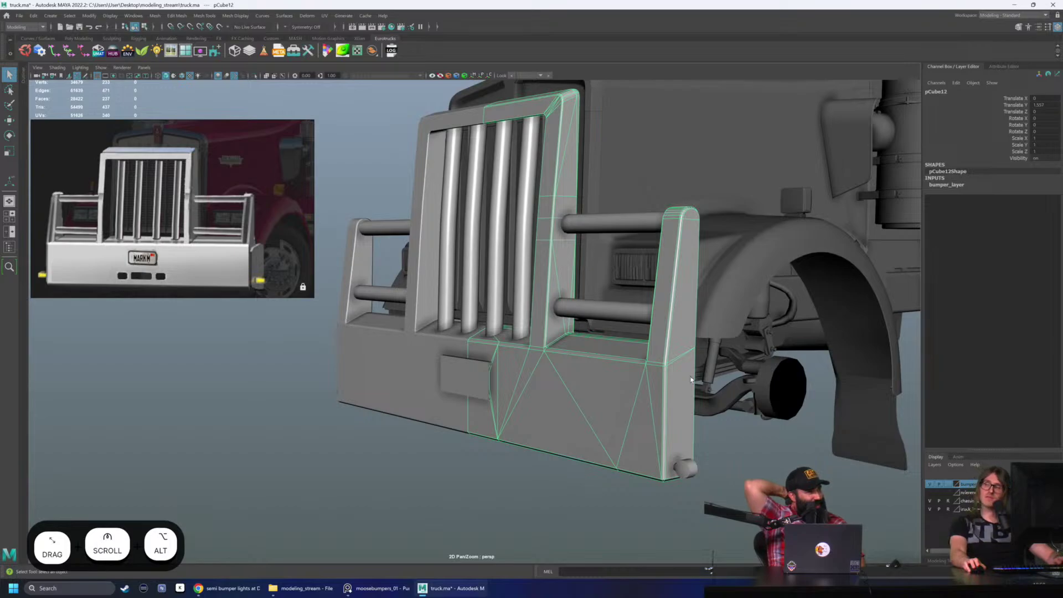
middle_click_drag(425, 121, 426, 131, "alt")
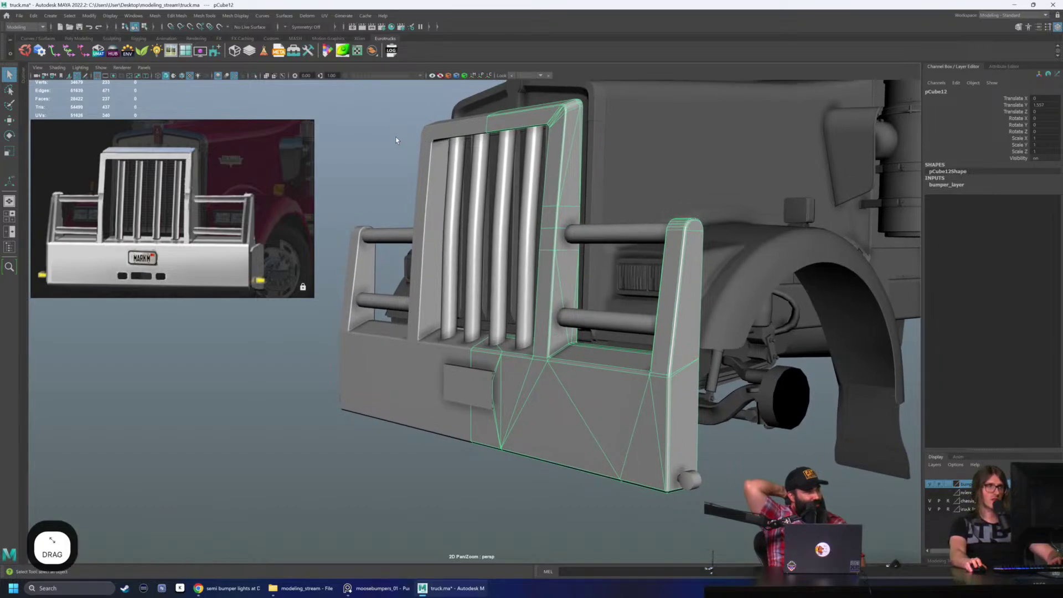
scroll(387, 136, "down", 2)
left_click_drag(349, 131, 750, 491)
right_click(400, 198)
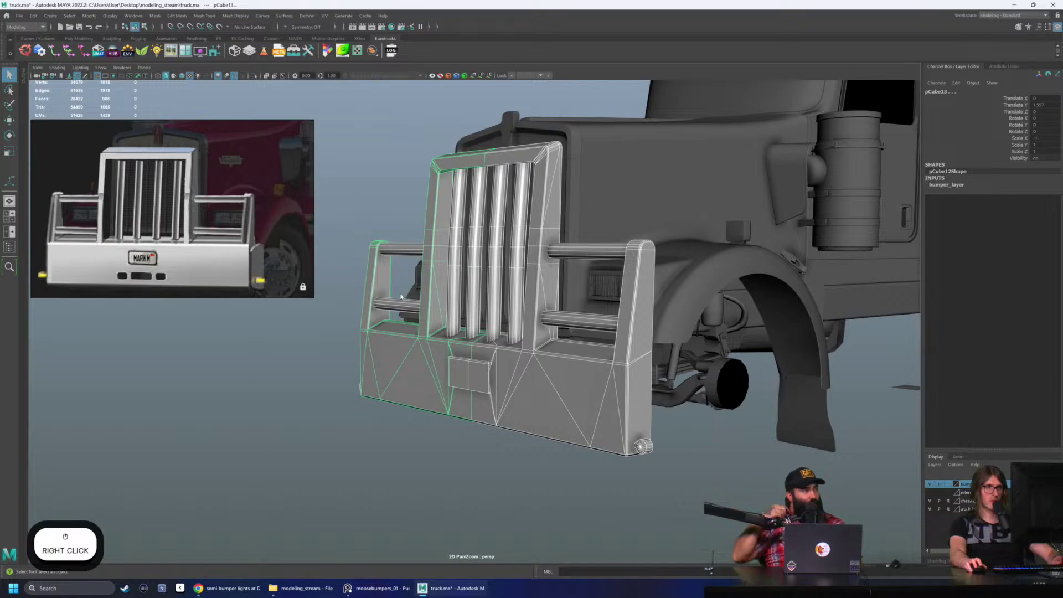
key("w")
left_click_drag(470, 220, 538, 236)
key("ctrl+z")
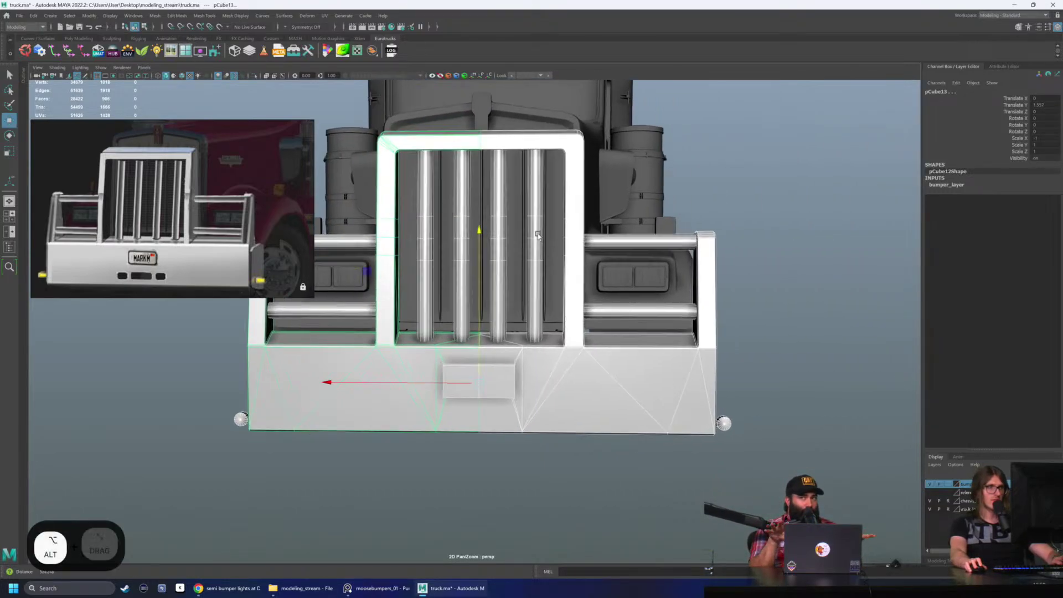
right_click_drag(538, 236, 555, 238, "alt")
middle_click_drag(555, 239, 560, 225, "alt")
left_click_drag(487, 261, 699, 305)
scroll(487, 257, "down", 5)
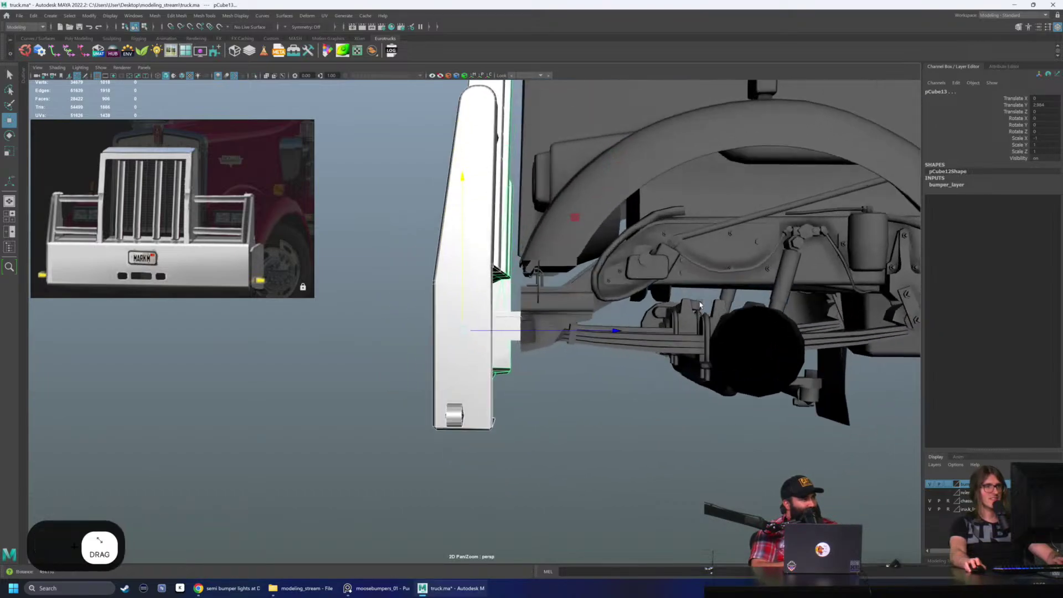
right_click_drag(700, 305, 744, 316, "alt")
left_click_drag(745, 317, 720, 319, "alt")
Step: Select both mounting bracket halves behind the bumper and vertex-snap them back down to align with the chassis rail ends
left_click(502, 348)
left_click_drag(505, 347, 530, 321, "alt")
scroll(536, 301, "up", 5)
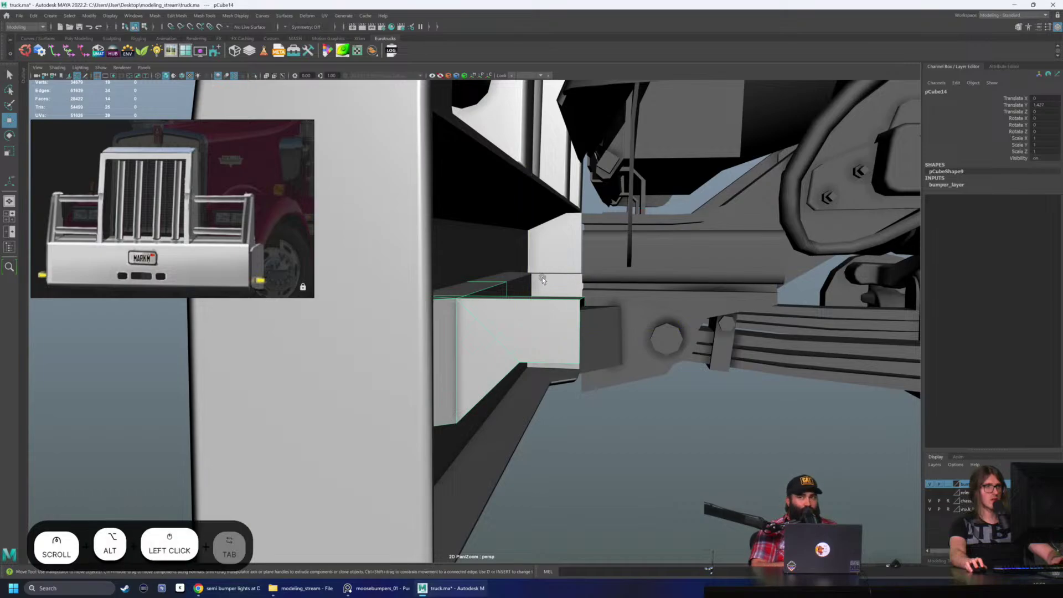
scroll(542, 277, "up", 2)
key("w")
left_click_drag(545, 313, 603, 309)
key("v")
key("ctrl+z")
key("v")
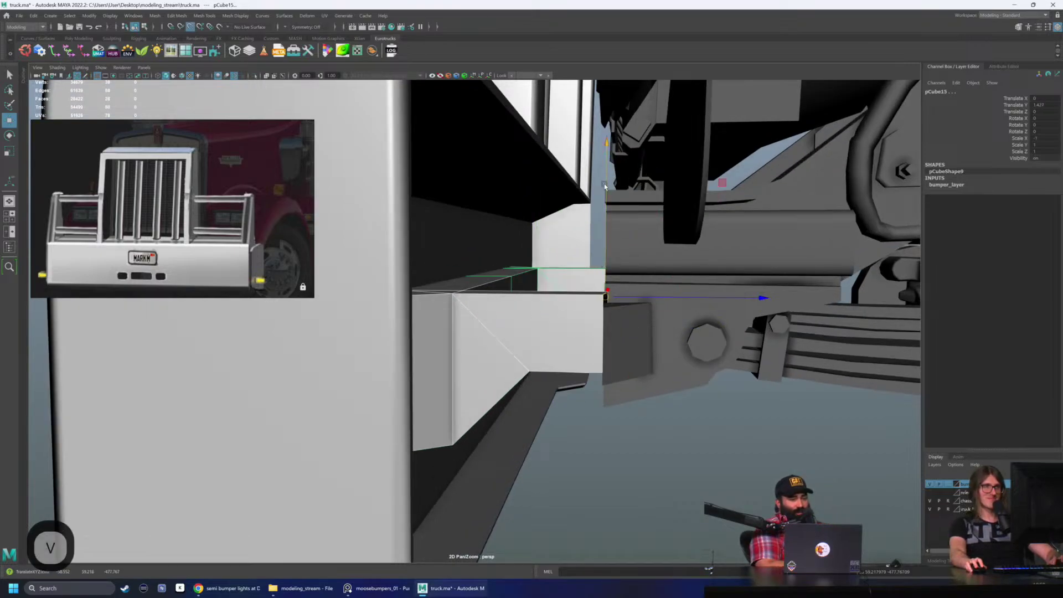
left_click_drag(604, 186, 606, 288)
key("d")
key("v")
key("w")
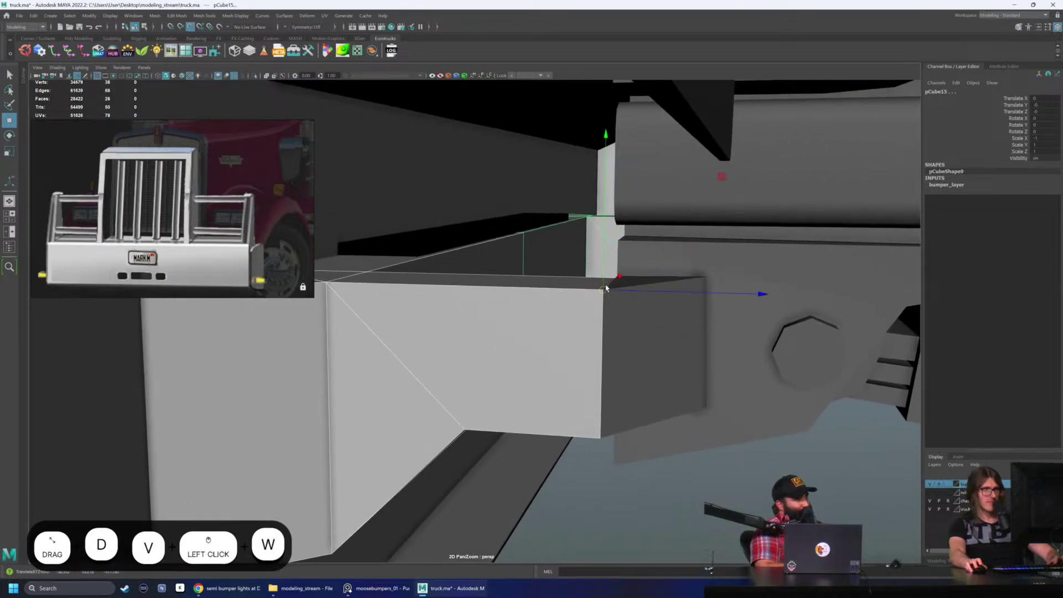
Step: Select the top face of the small piece protruding above the mount and lower it below the mount's surface
scroll(600, 289, "down", 5)
left_click_drag(541, 294, 455, 285, "alt")
scroll(465, 274, "up", 4)
left_click(469, 270)
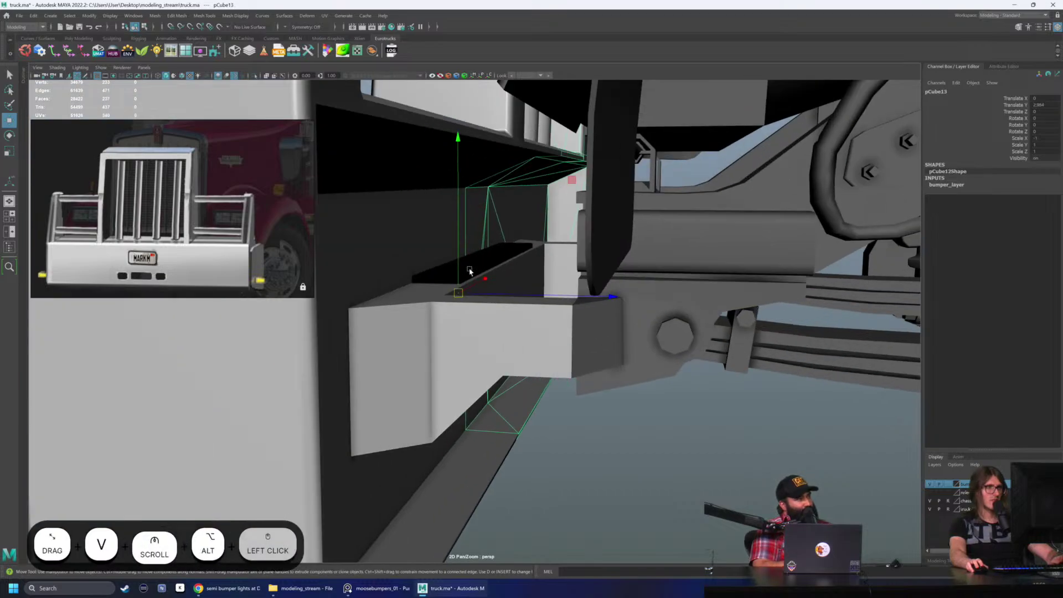
left_click(444, 269)
right_click_drag(439, 254, 457, 288)
left_click(450, 265)
key("ctrl+z")
left_click(456, 274)
scroll(458, 244, "up", 2)
key("w")
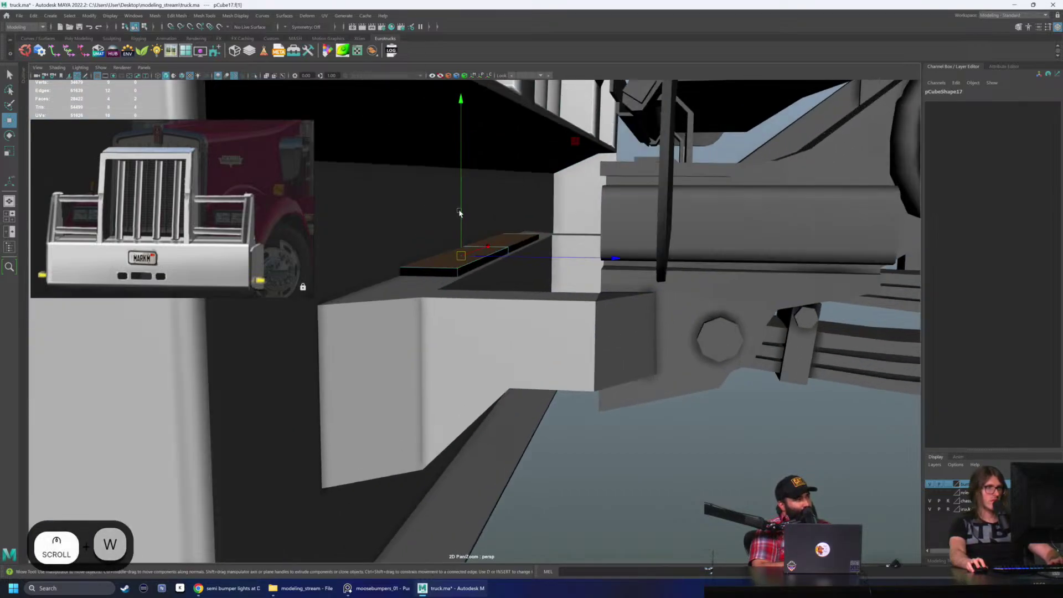
left_click(460, 215)
key("q")
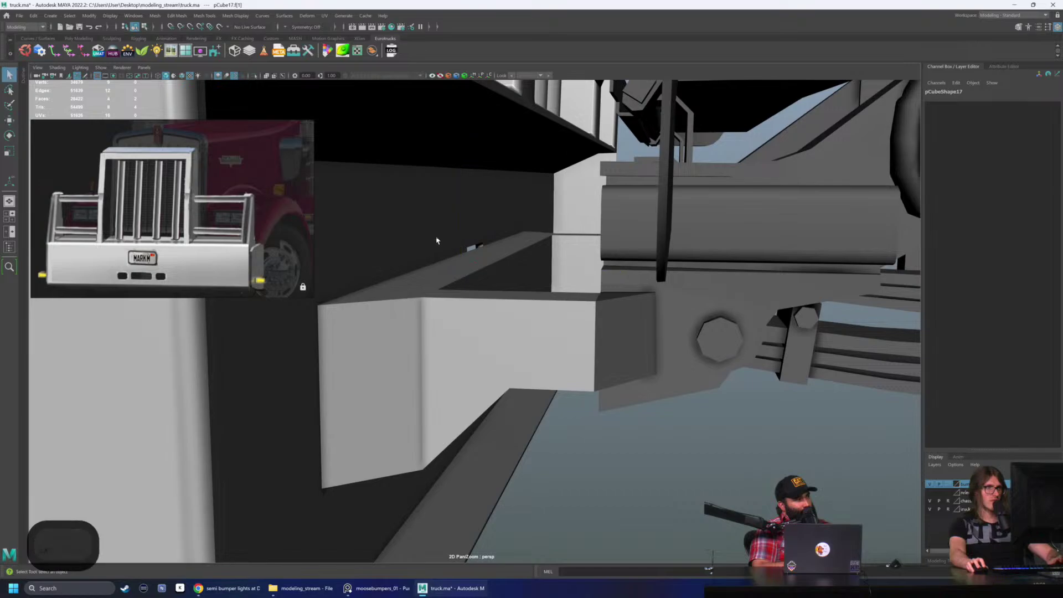
Step: Select the bumper half's vertices around the opening behind the licence plate bracket and move them down below the mount
left_click(437, 239)
key("4")
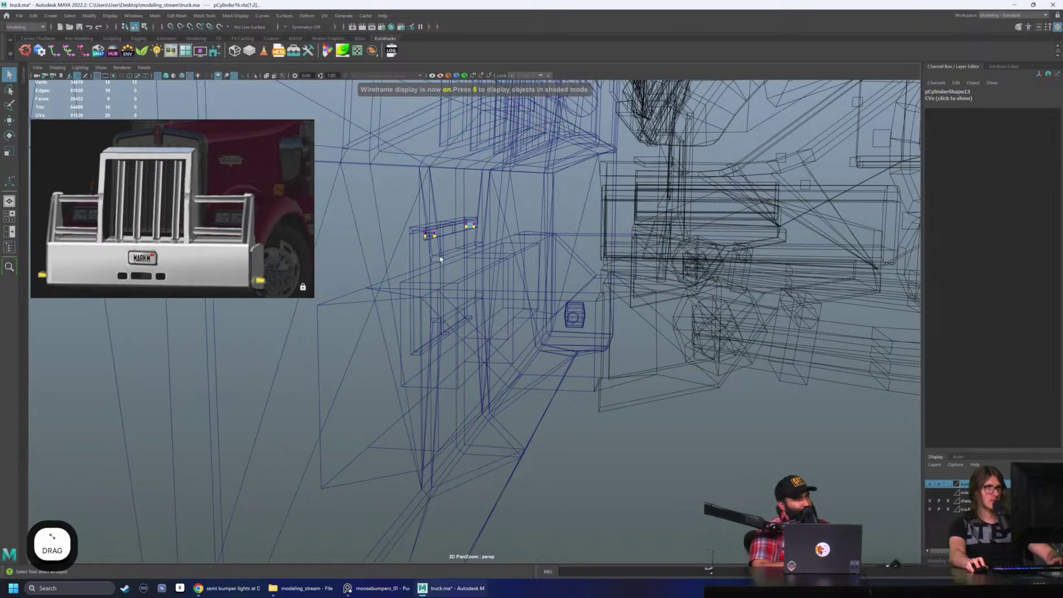
key("ctrl+z")
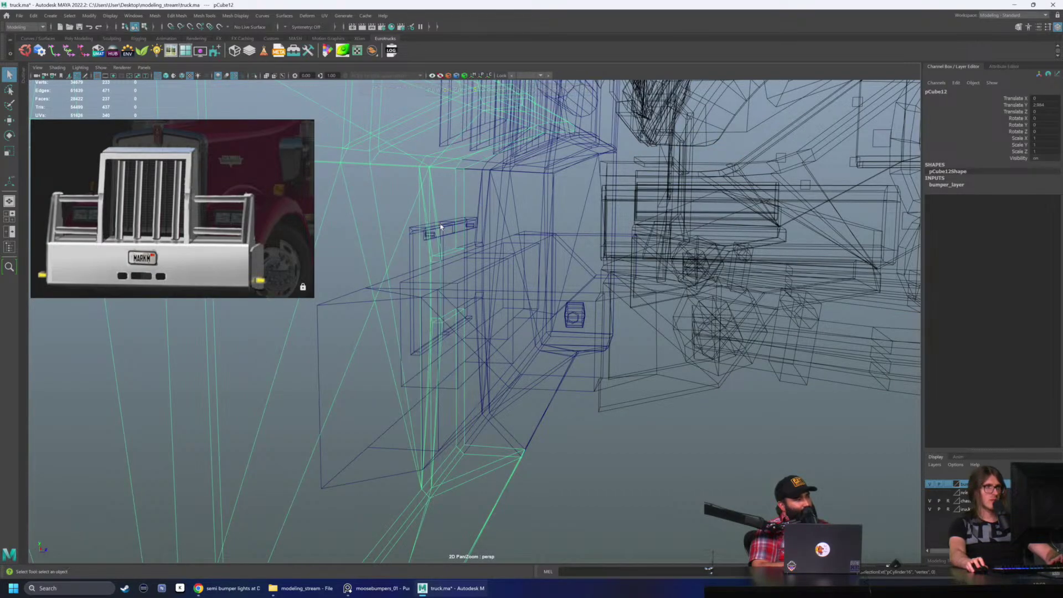
left_click_drag(490, 329, 426, 236)
key("5")
scroll(442, 247, "up", 3)
key("w")
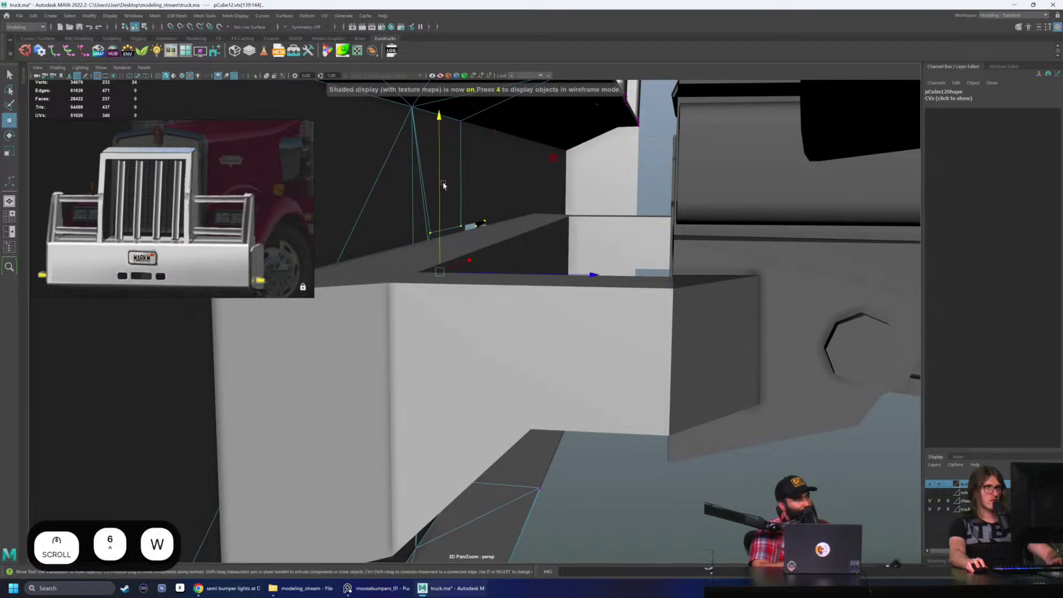
left_click(441, 189)
key("ctrl+z")
left_click_drag(442, 189, 362, 224)
scroll(484, 264, "up", 1)
left_click_drag(484, 263, 498, 254, "alt")
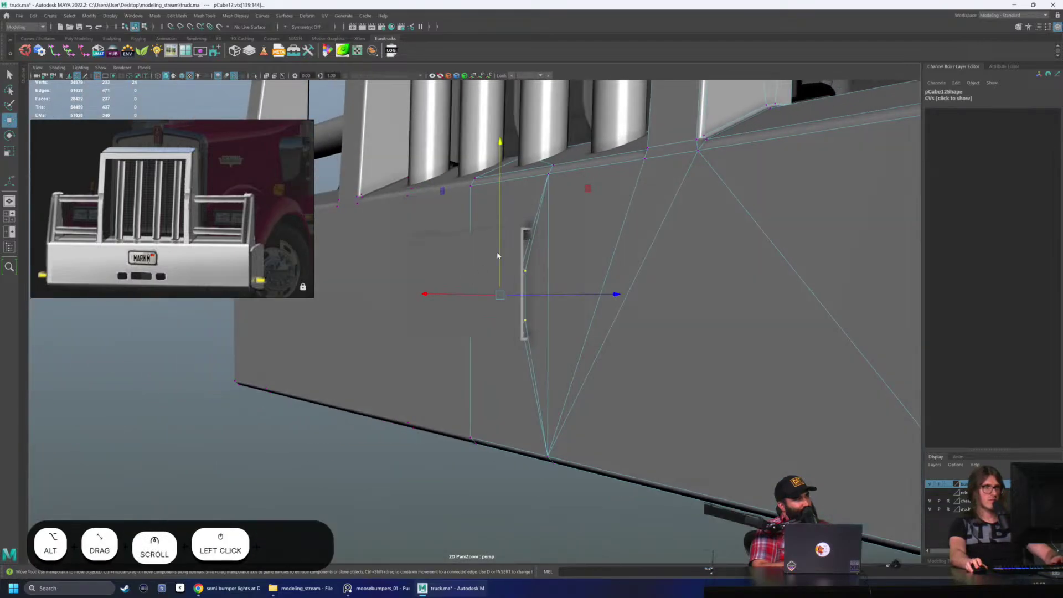
Step: Hide the pieces around the licence plate bracket temporarily to check the opening behind it, and undo the hiding
left_click(499, 255)
key("h")
left_click(482, 288)
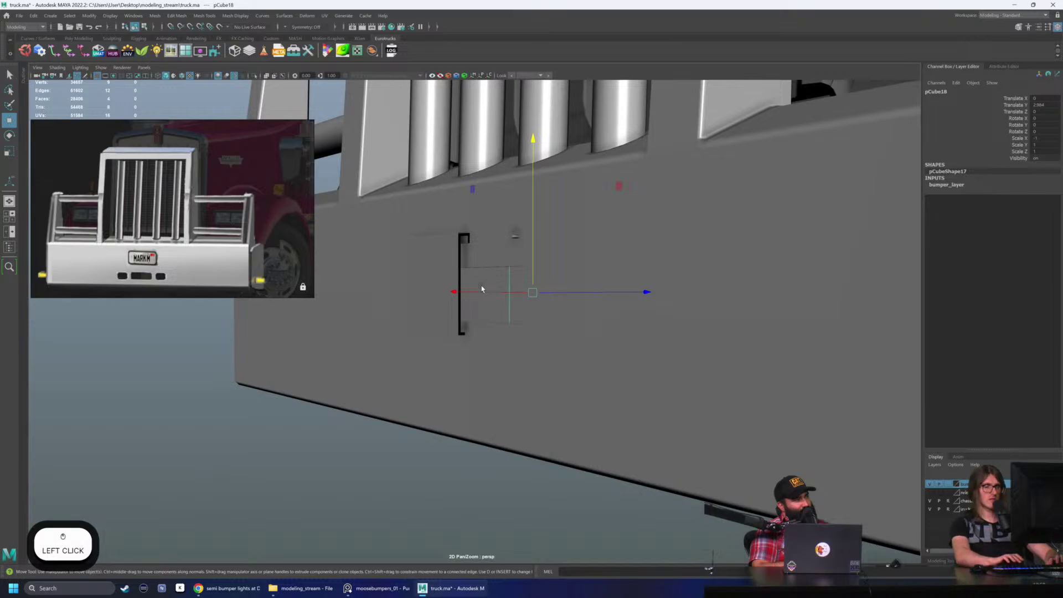
key("h")
key("ctrl+z")
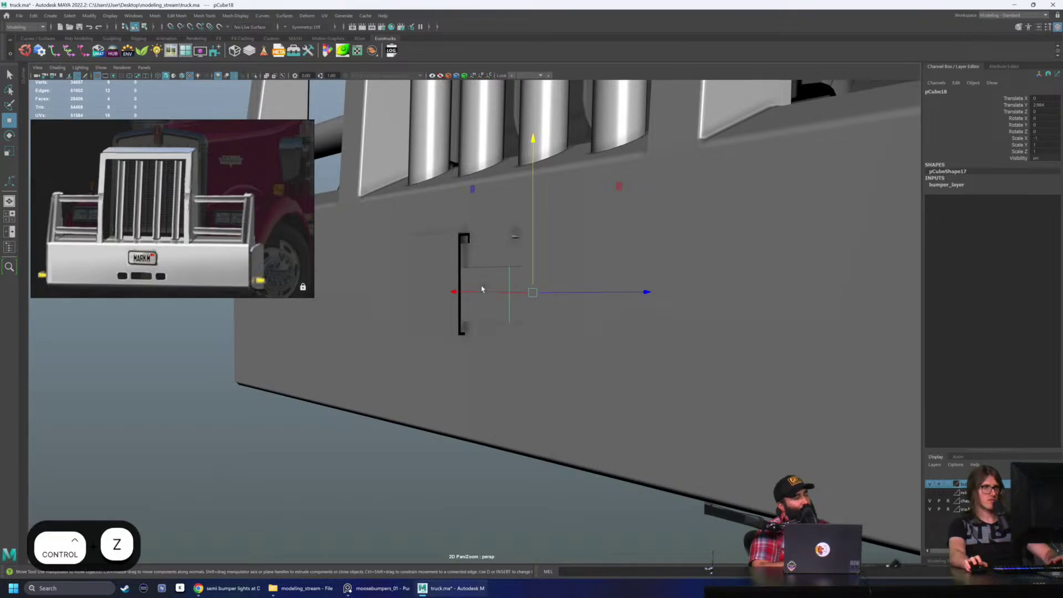
key("ctrl+z")
key("ctrl+z")
Step: Examine the raised bumper and bull bar against the truck's front from a three-quarter view
scroll(417, 443, "down", 2)
scroll(417, 443, "down", 2)
left_click(495, 398)
left_click_drag(496, 398, 476, 382, "alt")
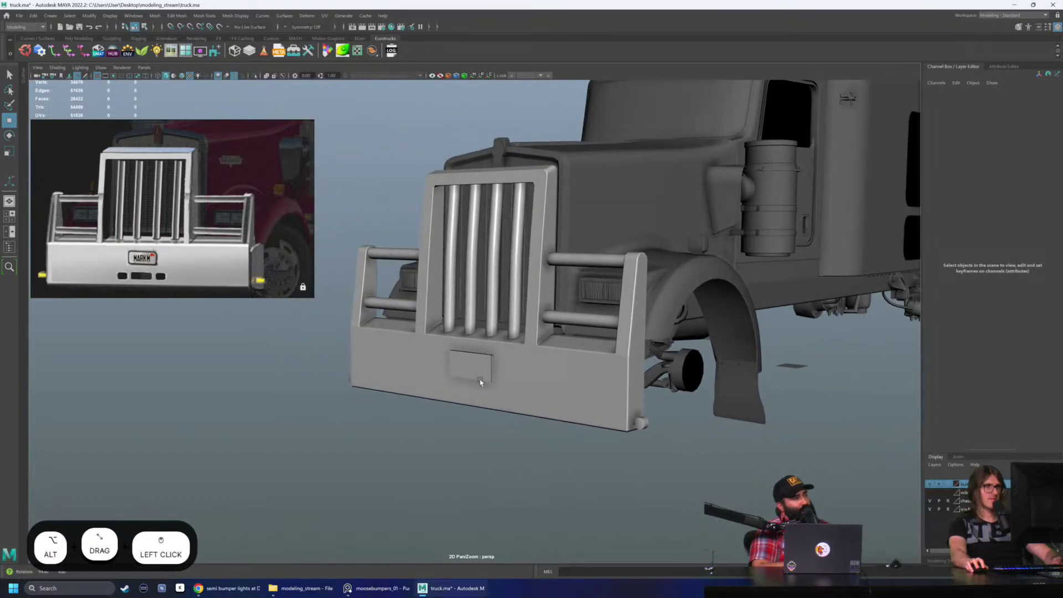
left_click_drag(700, 465, 324, 144)
left_click(379, 174)
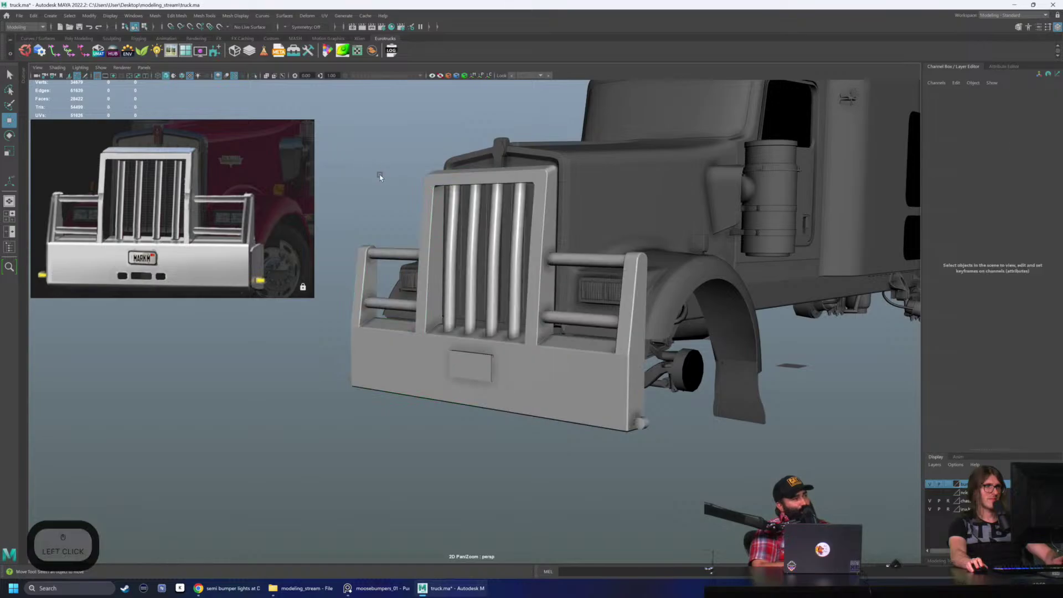
right_click_drag(379, 174, 432, 196, "alt")
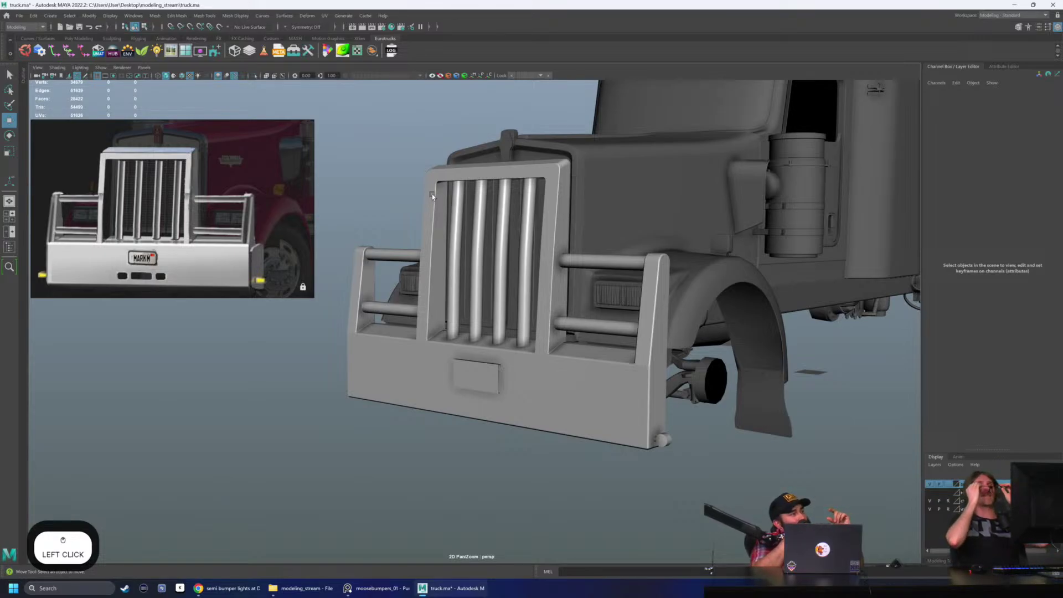
Step: Select the vertices of the bull bar's upper side rails and outer upright tops and lower them slightly to match the reference
left_click_drag(556, 274, 611, 258, "alt")
left_click(648, 257)
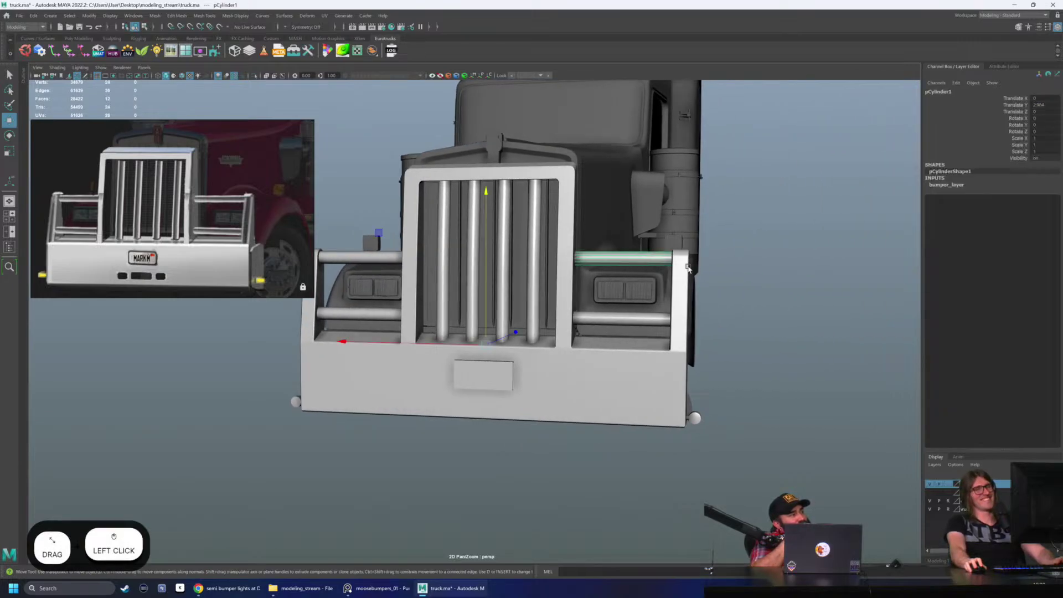
key("Tab")
key("F9")
left_click_drag(747, 239, 555, 292)
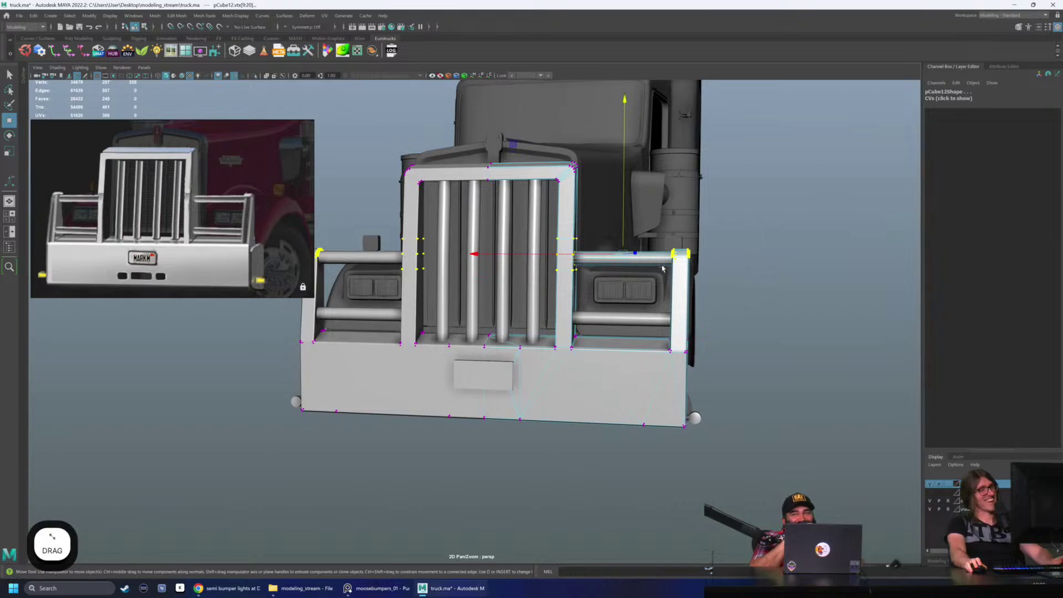
scroll(671, 251, "up", 2)
key("d")
key("6")
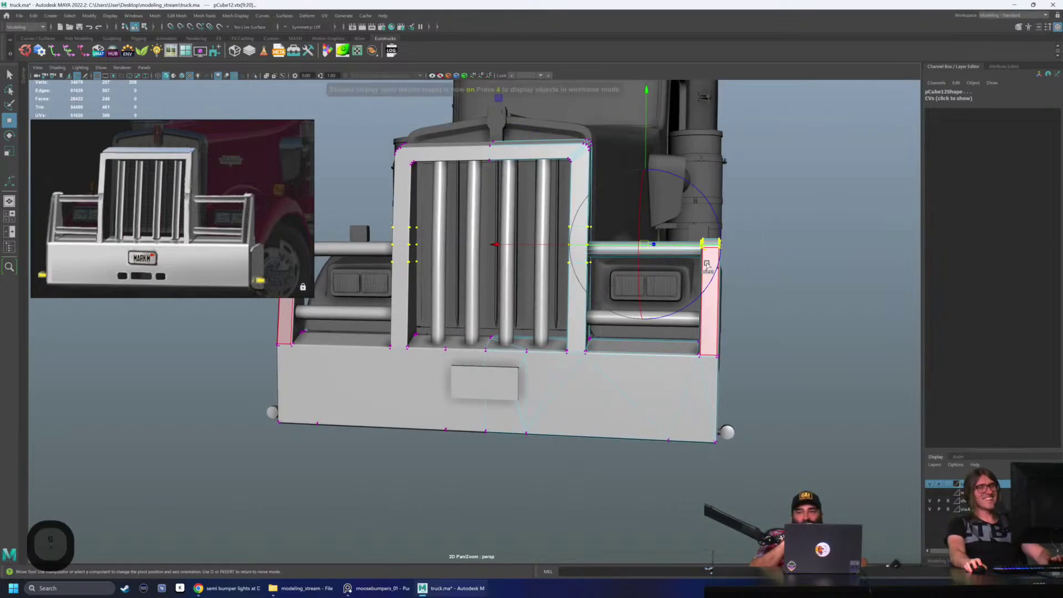
key("w")
key("f")
left_click_drag(706, 265, 431, 316, "alt")
key("d")
key("w")
Step: Select all the bumper and bull bar pieces, delete their construction history, and save the scene
scroll(475, 174, "up", 2)
scroll(526, 225, "down", 5)
left_click_drag(527, 226, 525, 149, "alt")
left_click(485, 161)
left_click(413, 244)
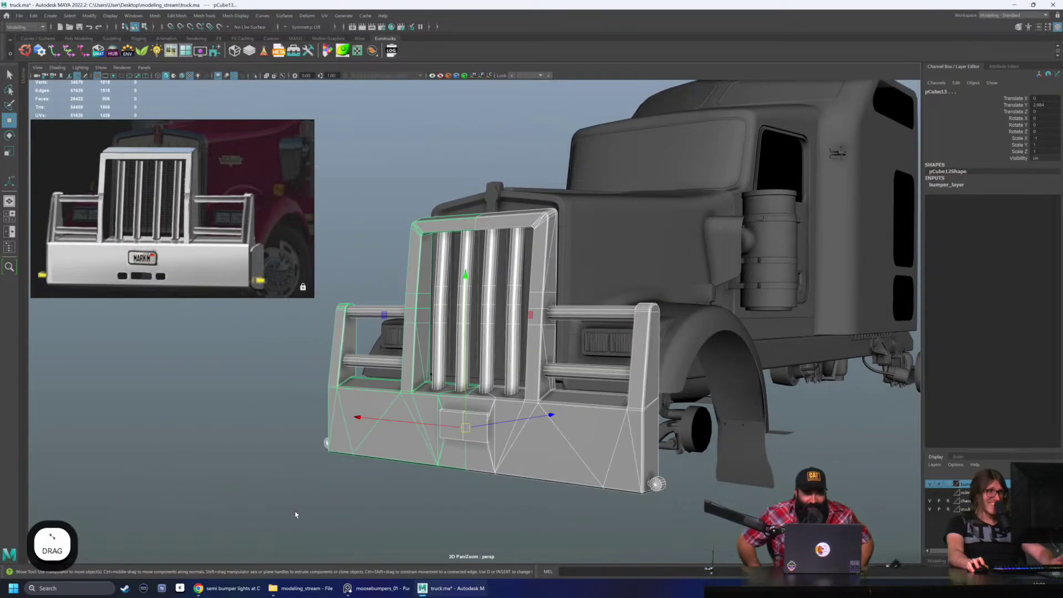
key("alt+shift+d")
left_click(359, 262)
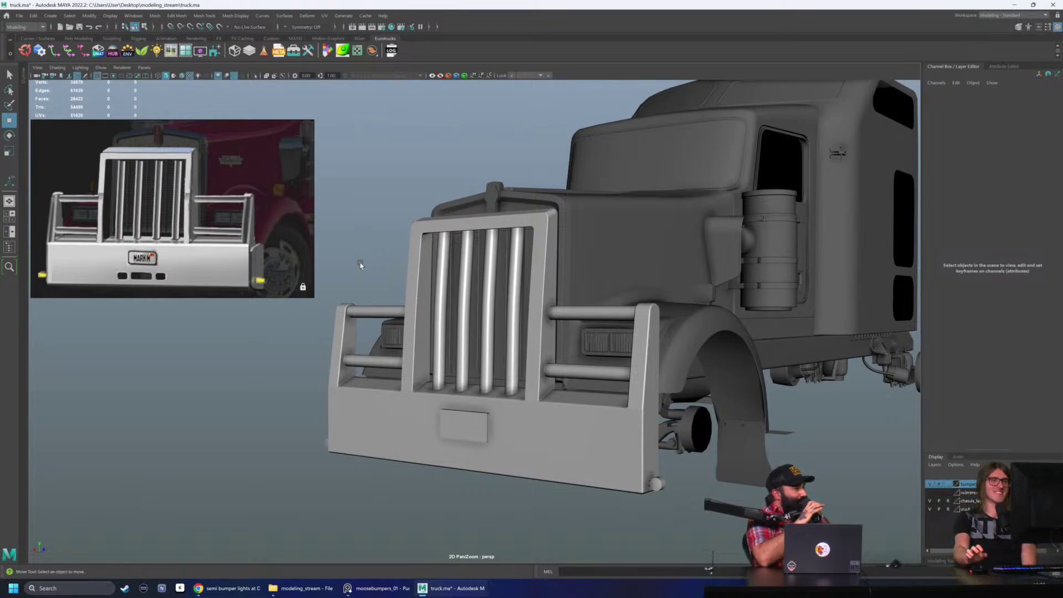
left_click(359, 263)
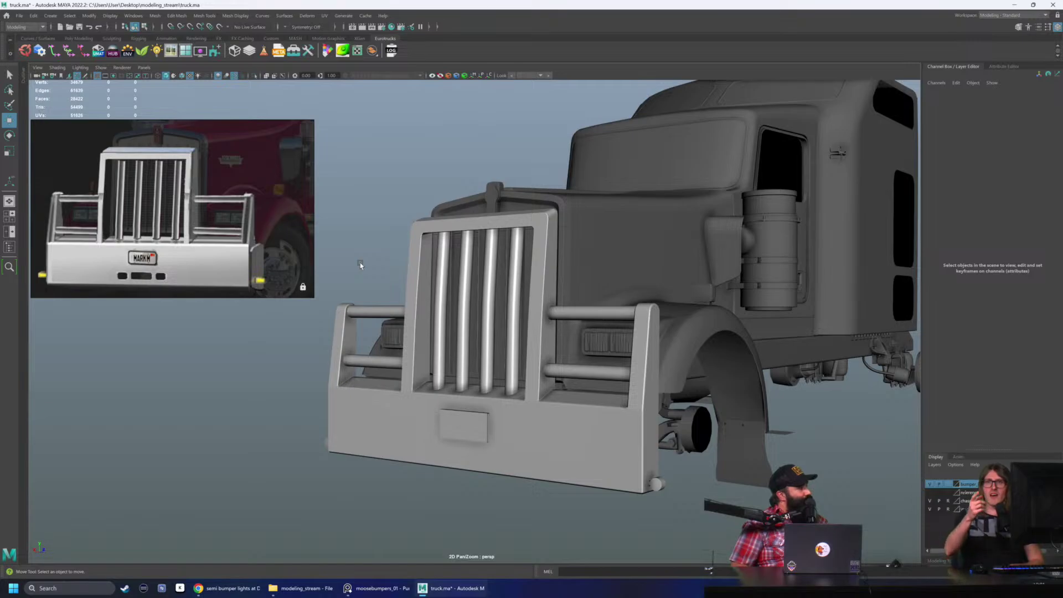
left_click(88, 27)
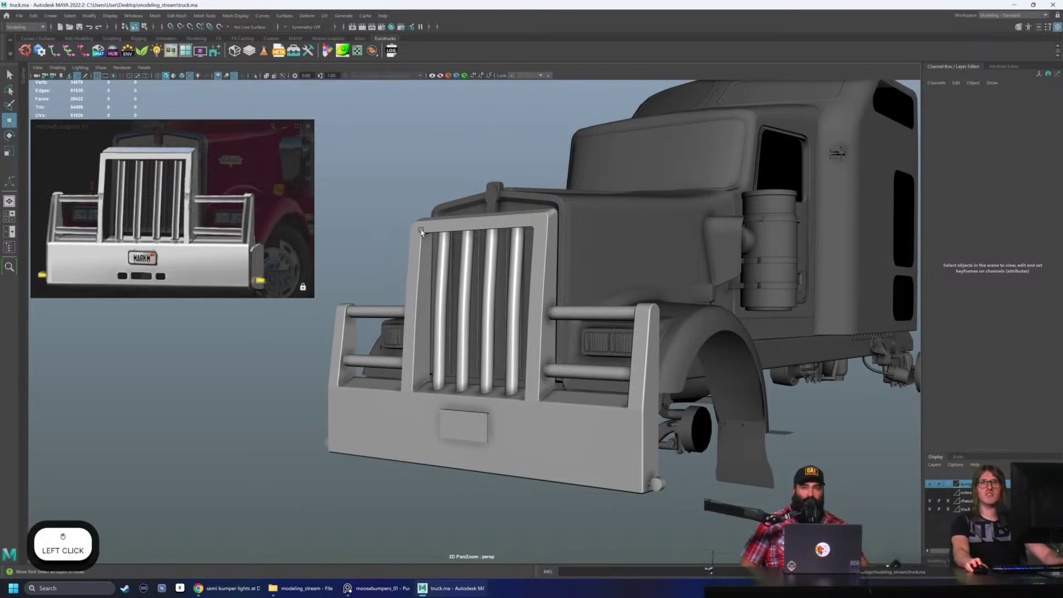